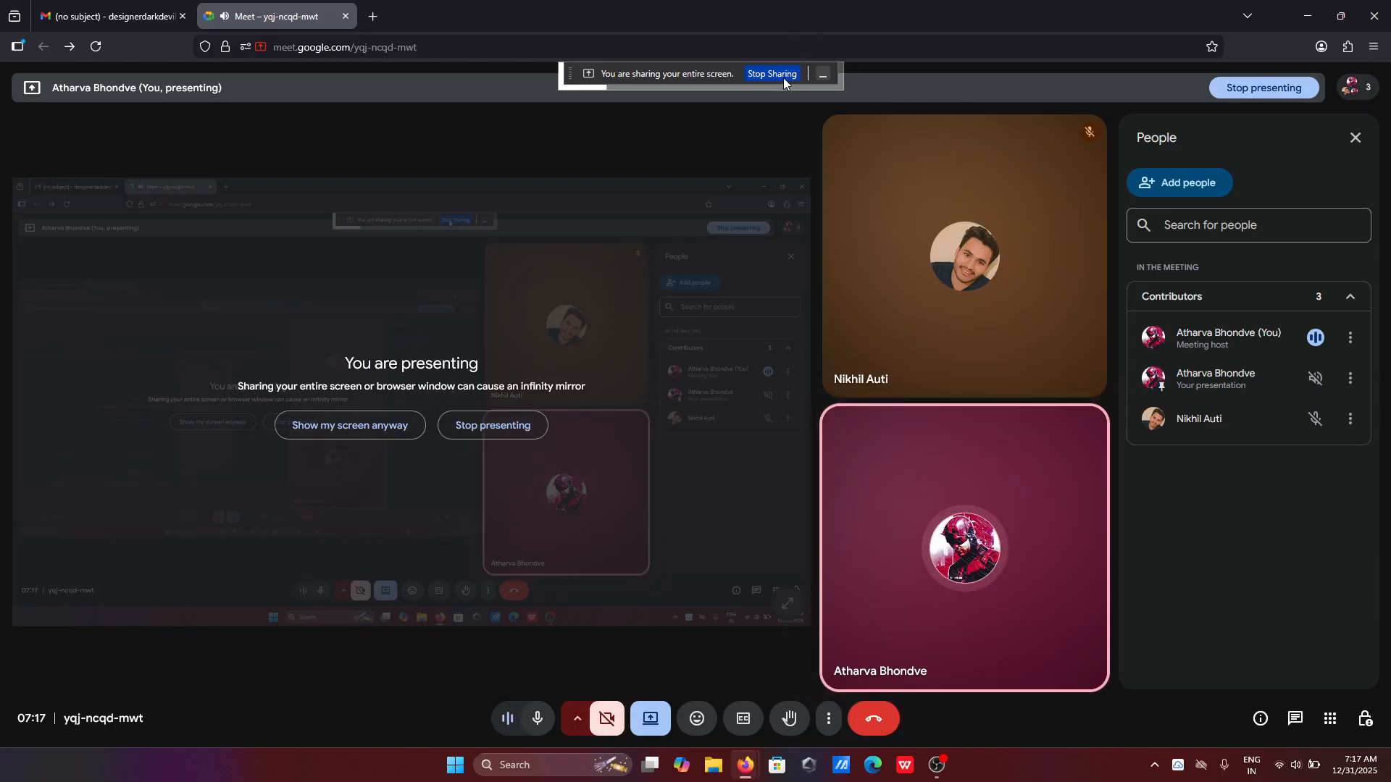
Step: Hide the screen-sharing notice and admit the waiting participant to the meeting
click(825, 73)
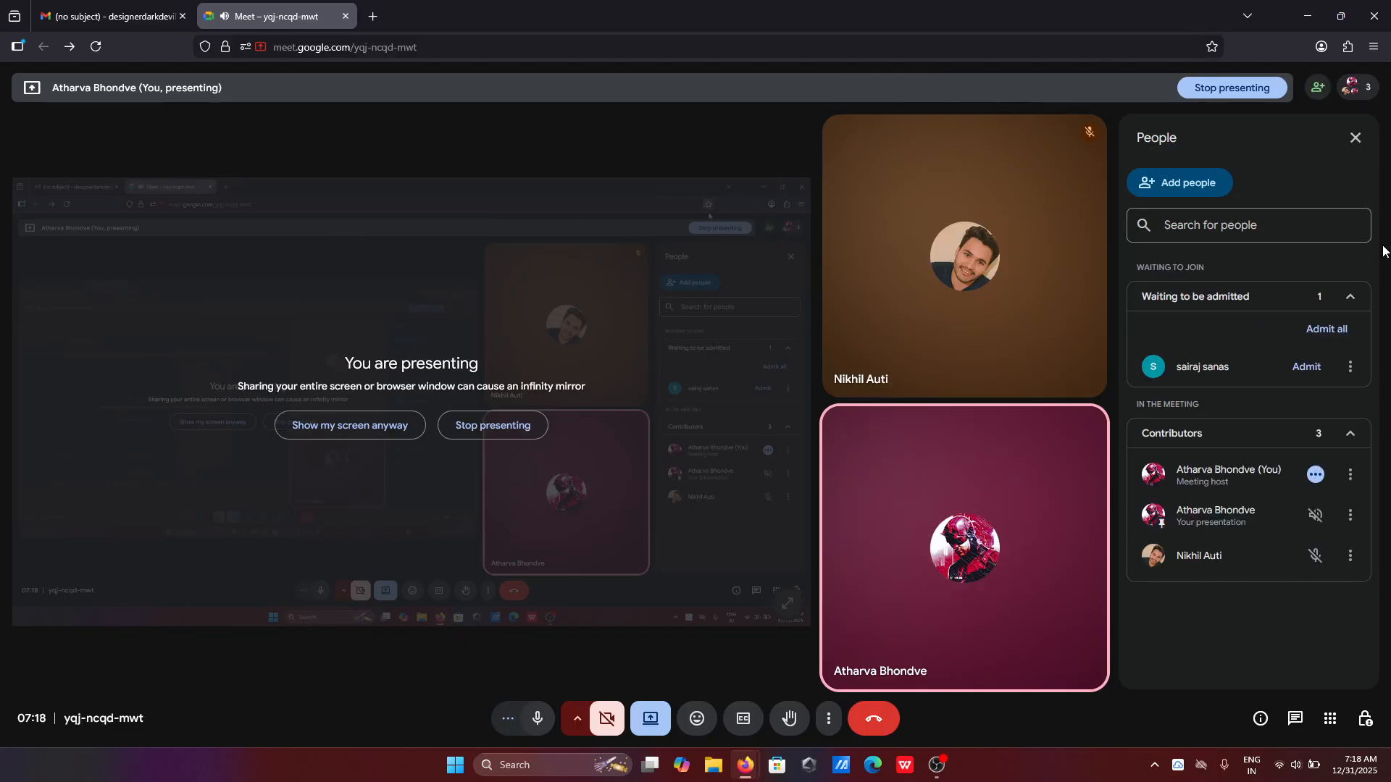
click(1309, 367)
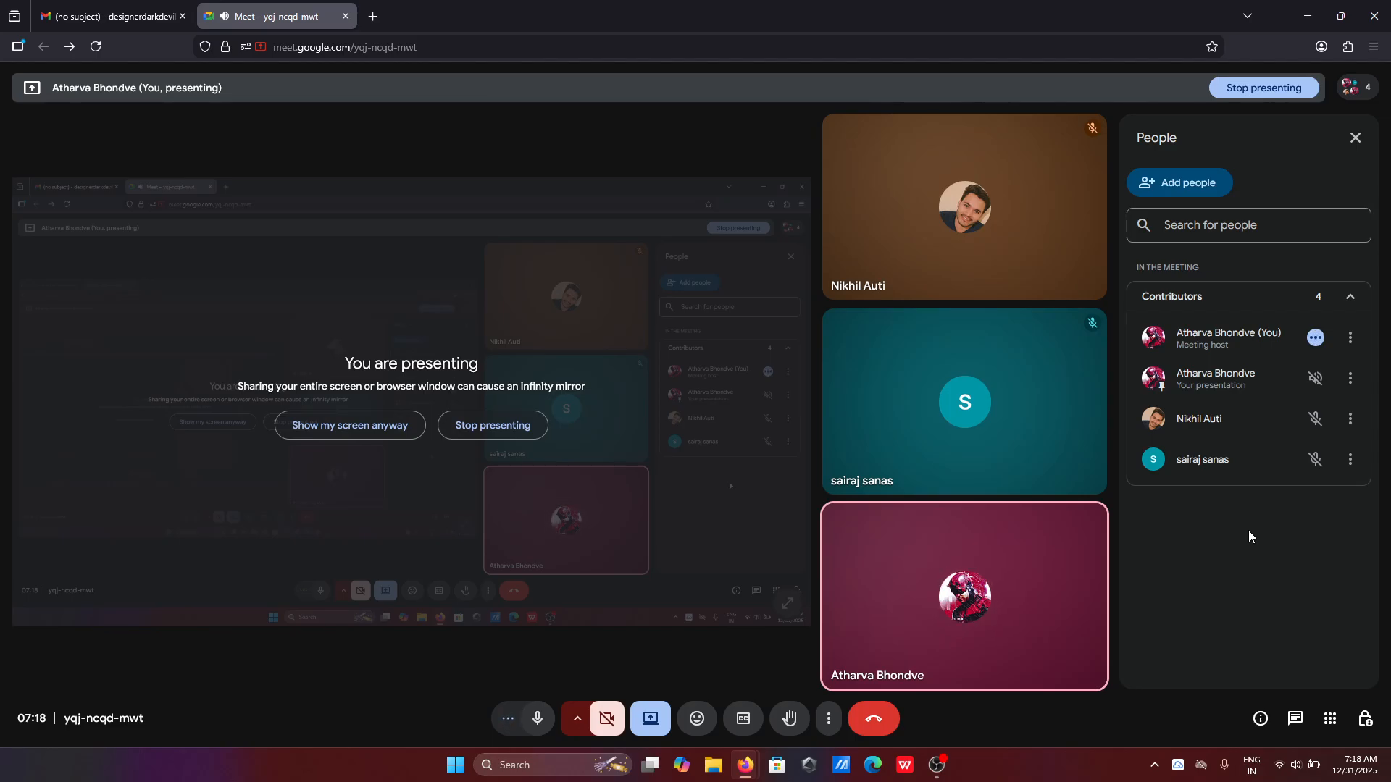
Step: Minimize the browser and launch Maya 2022 from the desktop
click(1314, 17)
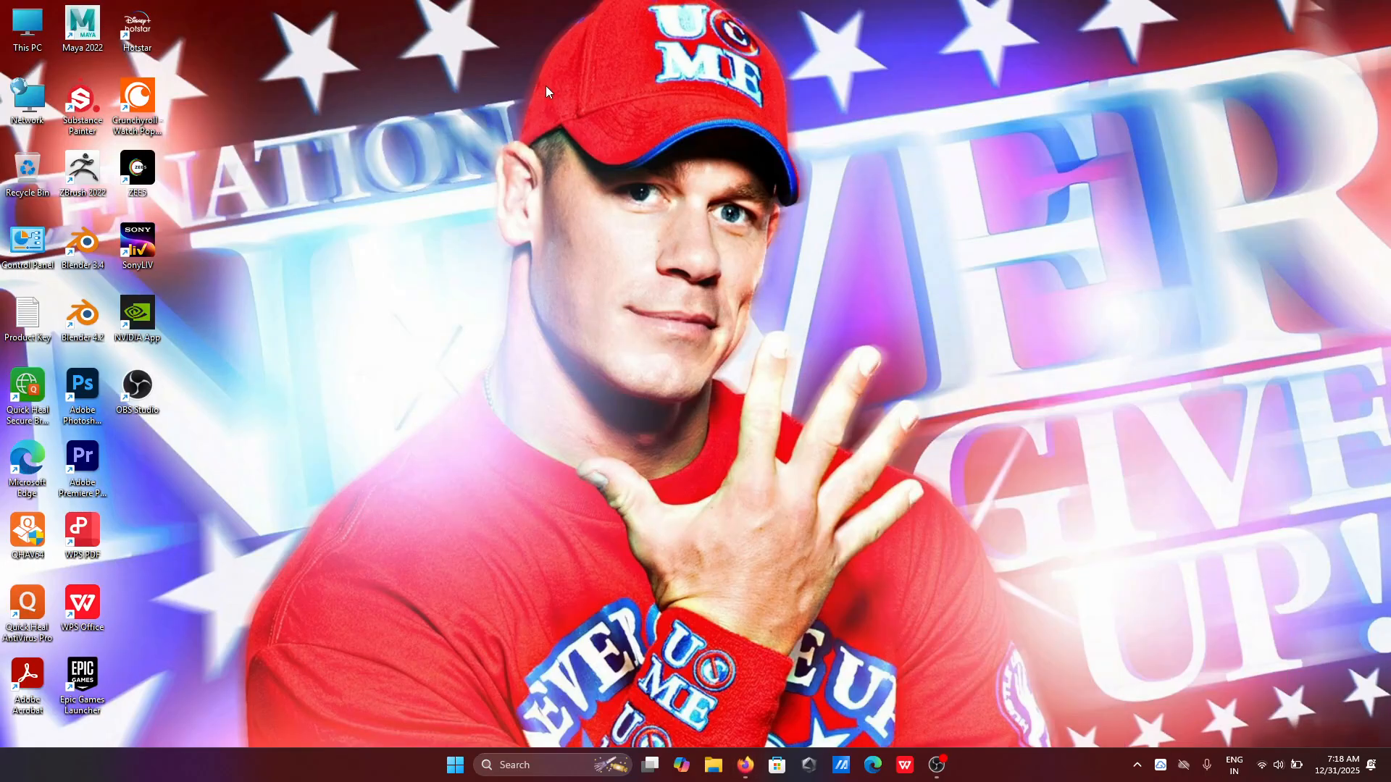
double_click(100, 51)
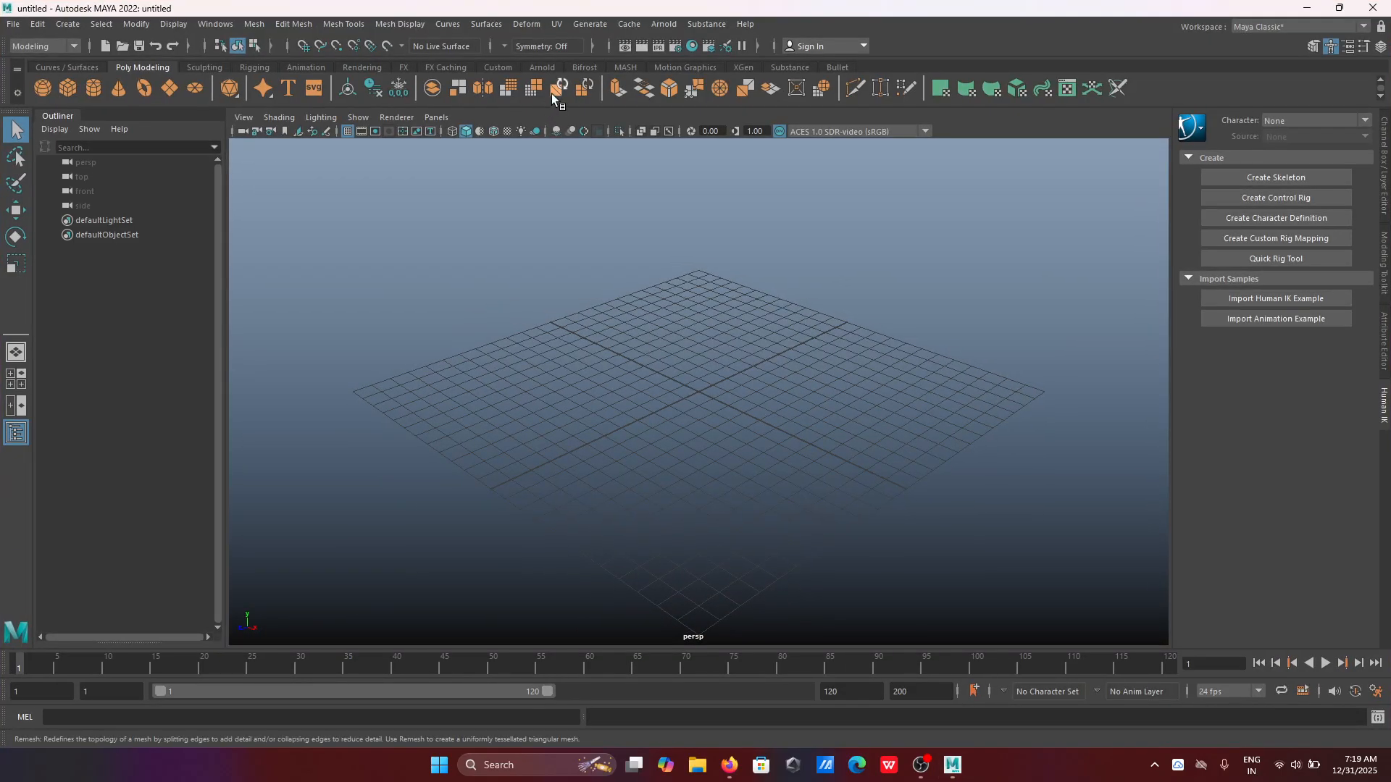
Step: Browse the Maya Lecture folder on drive D: in File Explorer and check the scenes folder of Game assets for War
click(707, 764)
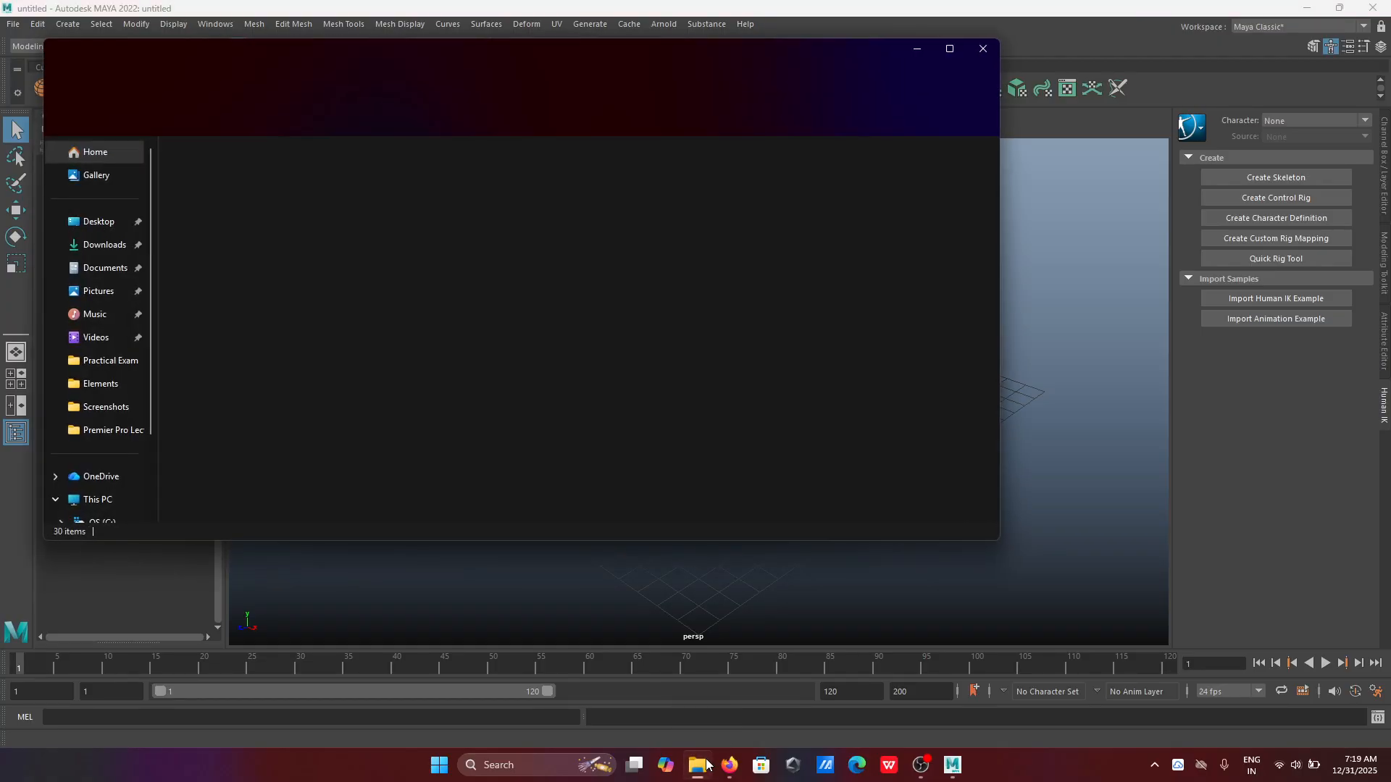
scroll(127, 440, down, 3)
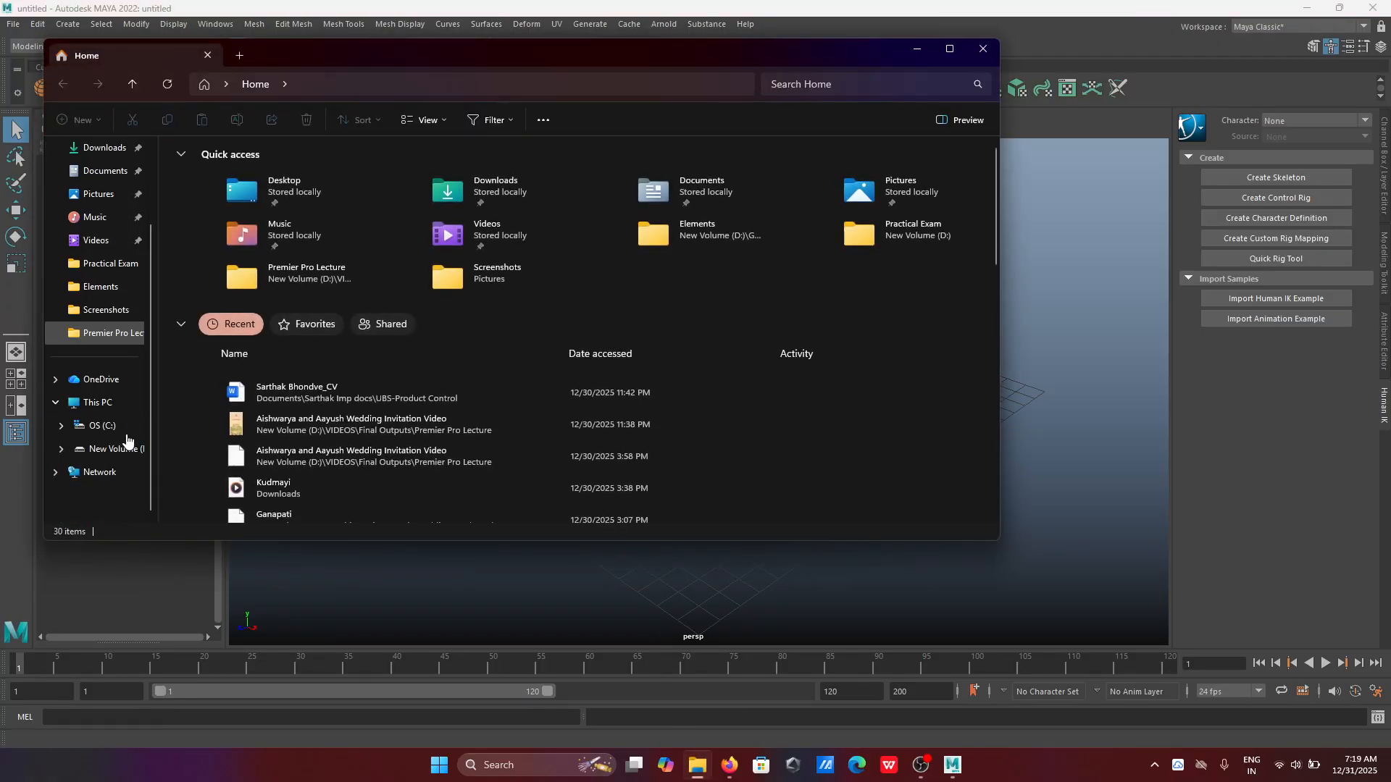
click(108, 449)
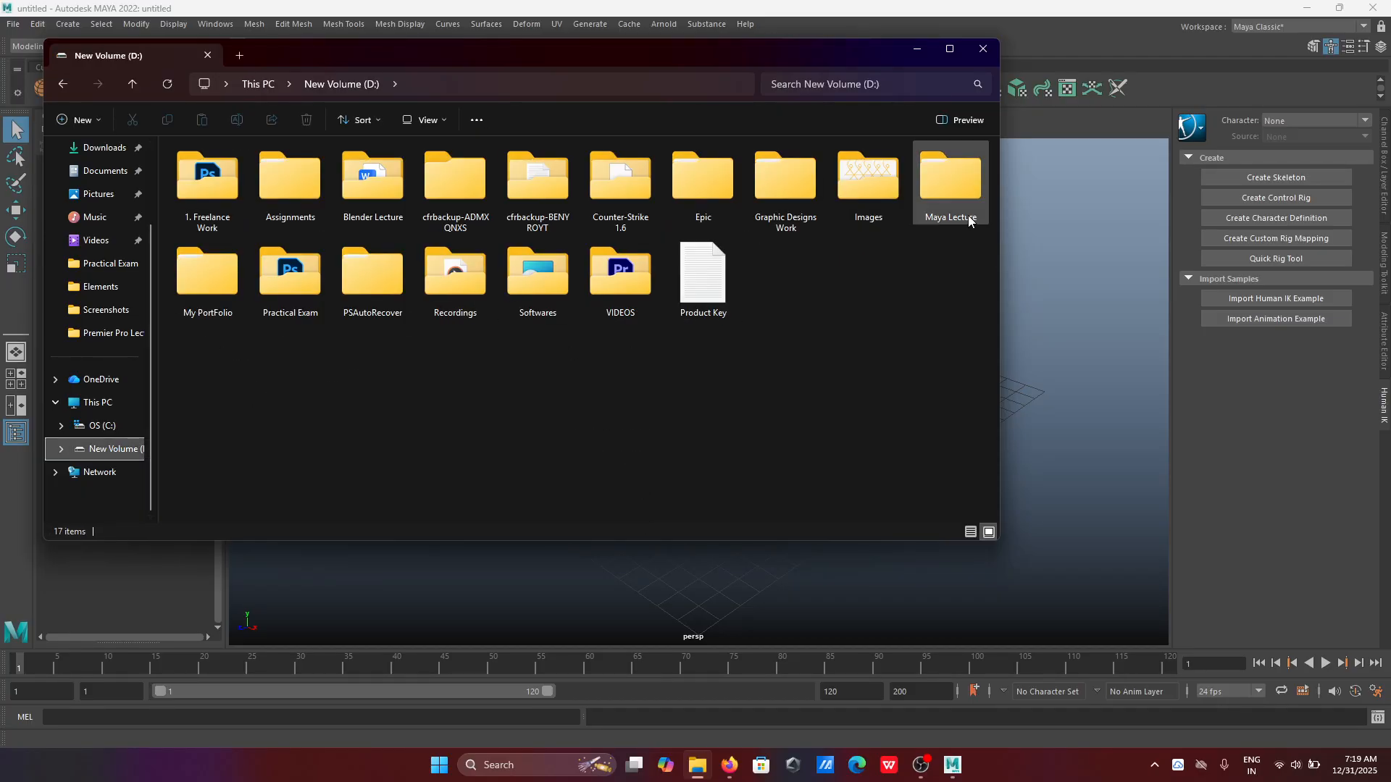
double_click(960, 192)
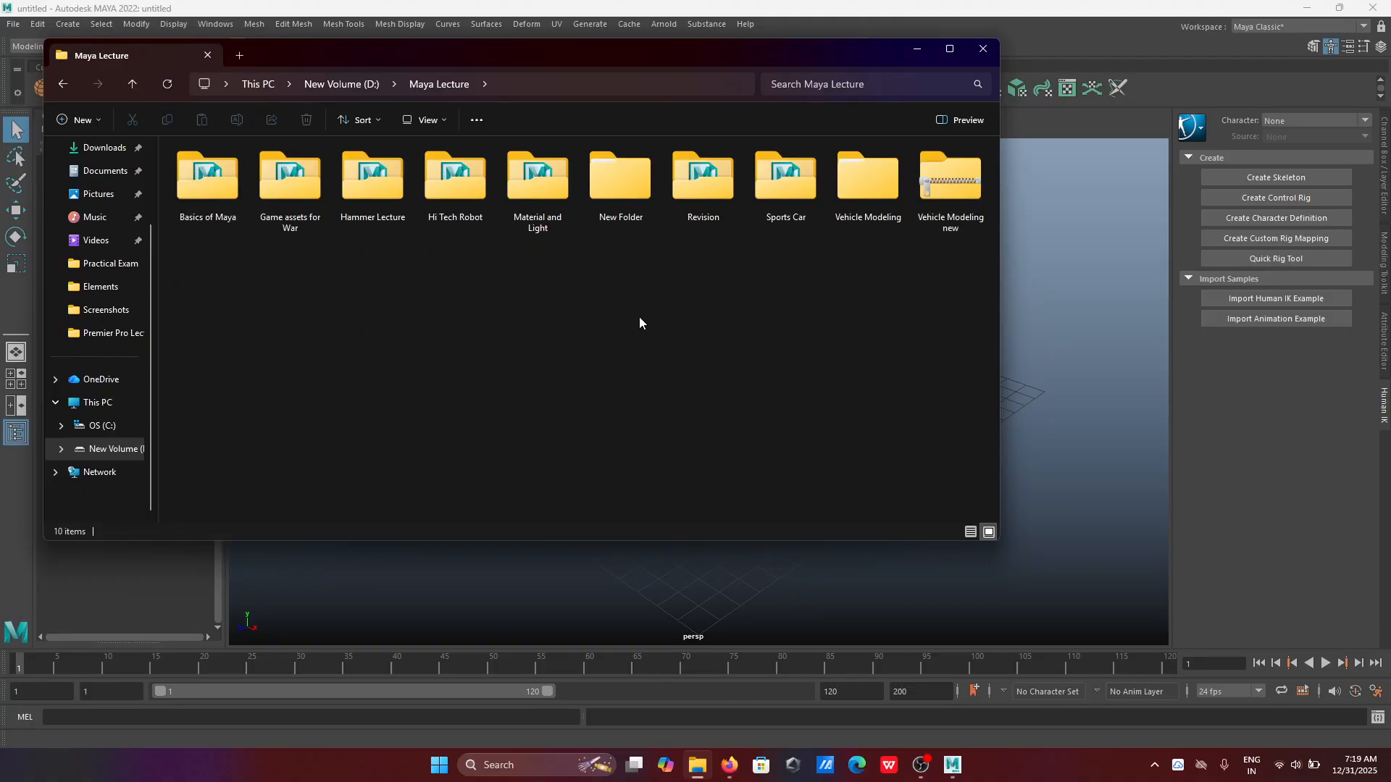
click(298, 175)
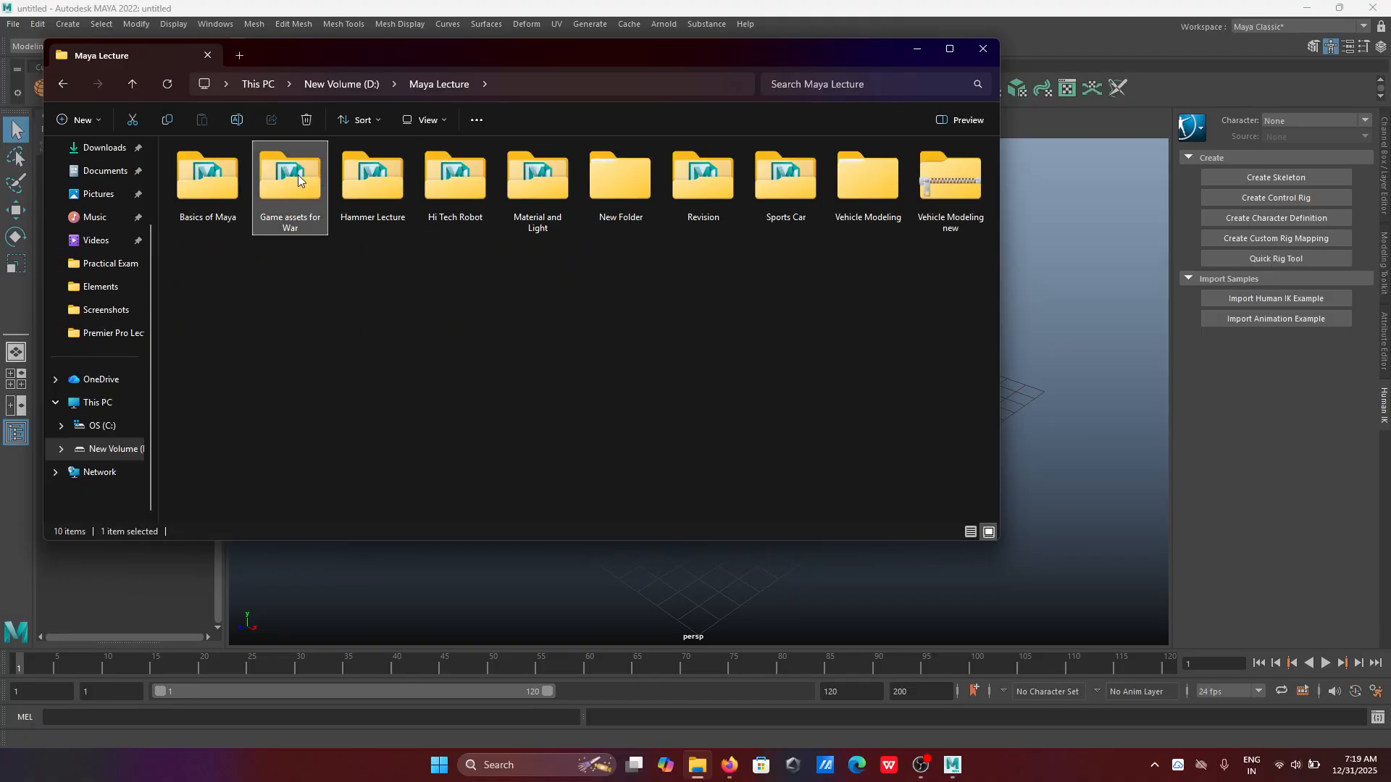
double_click(298, 175)
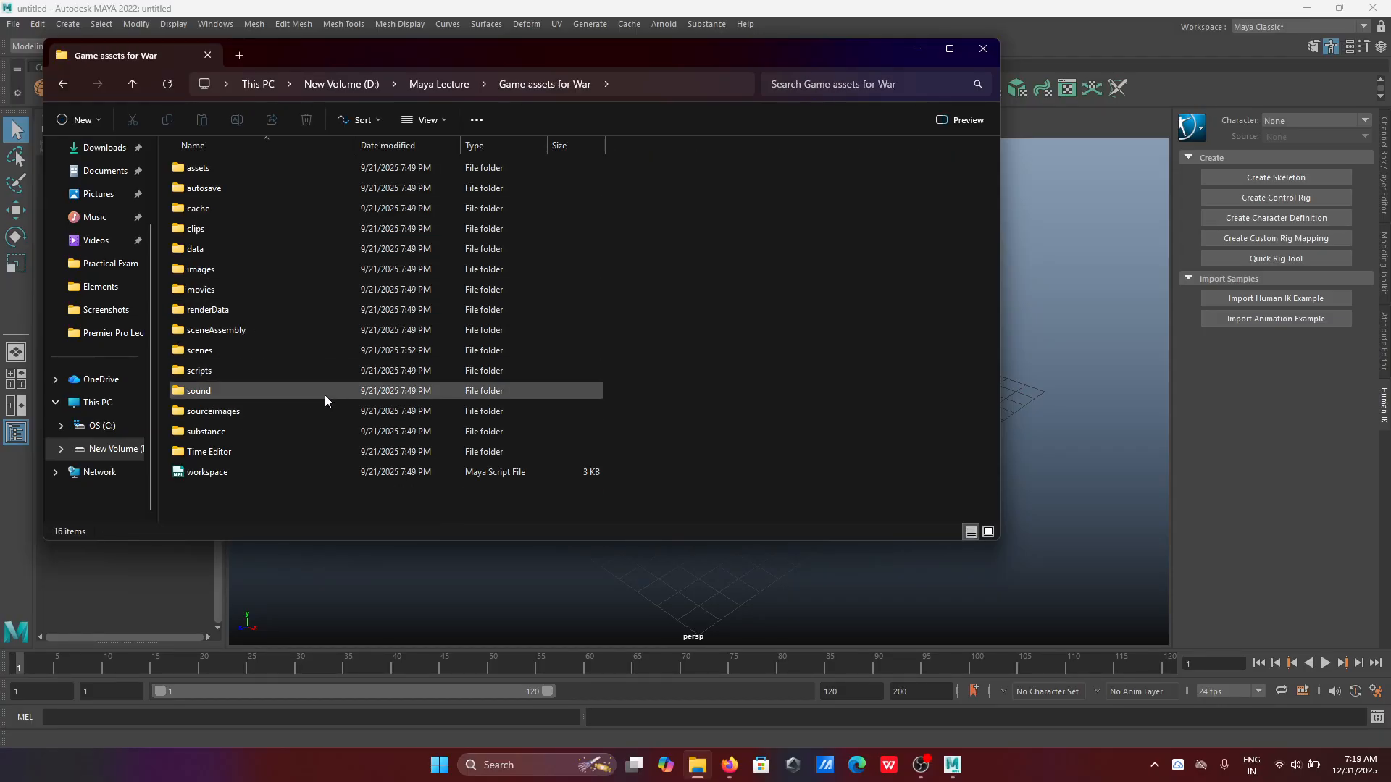
double_click(251, 351)
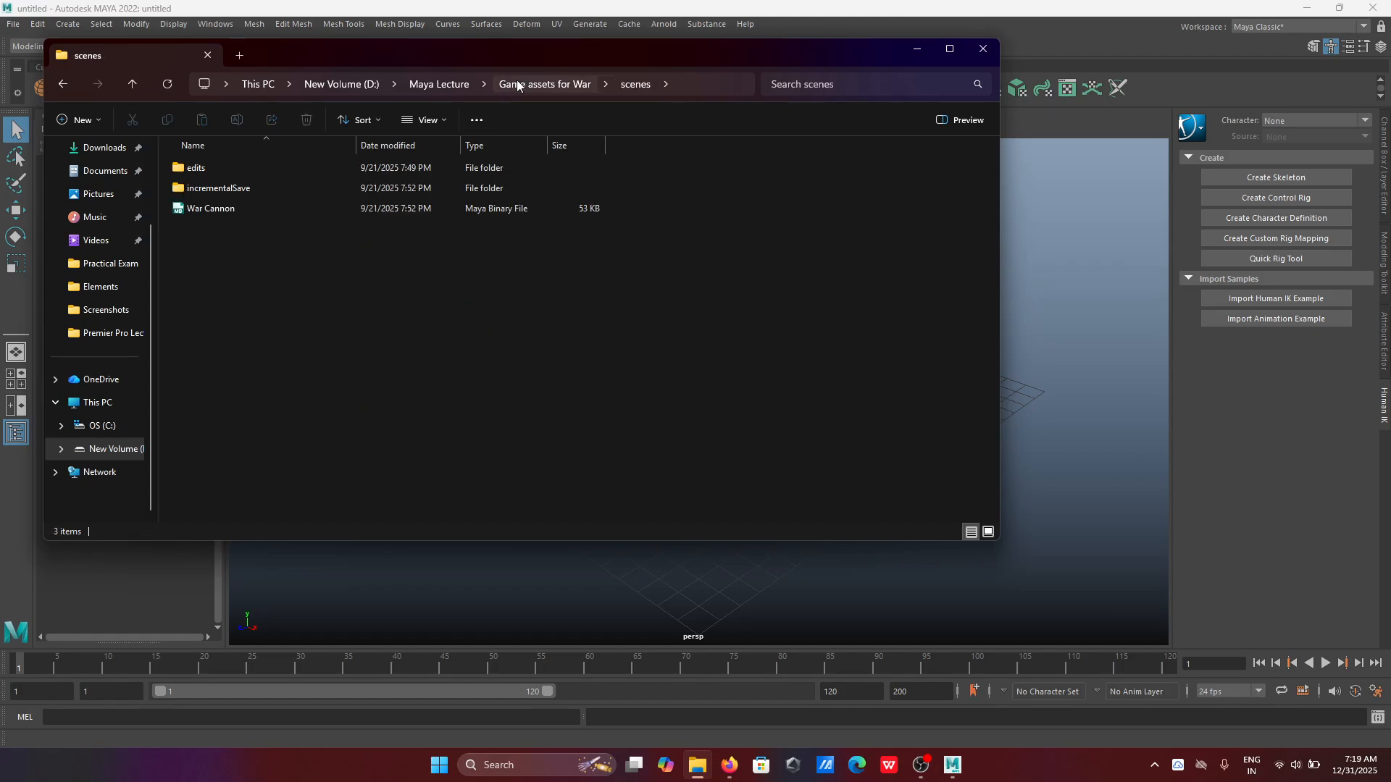
click(449, 85)
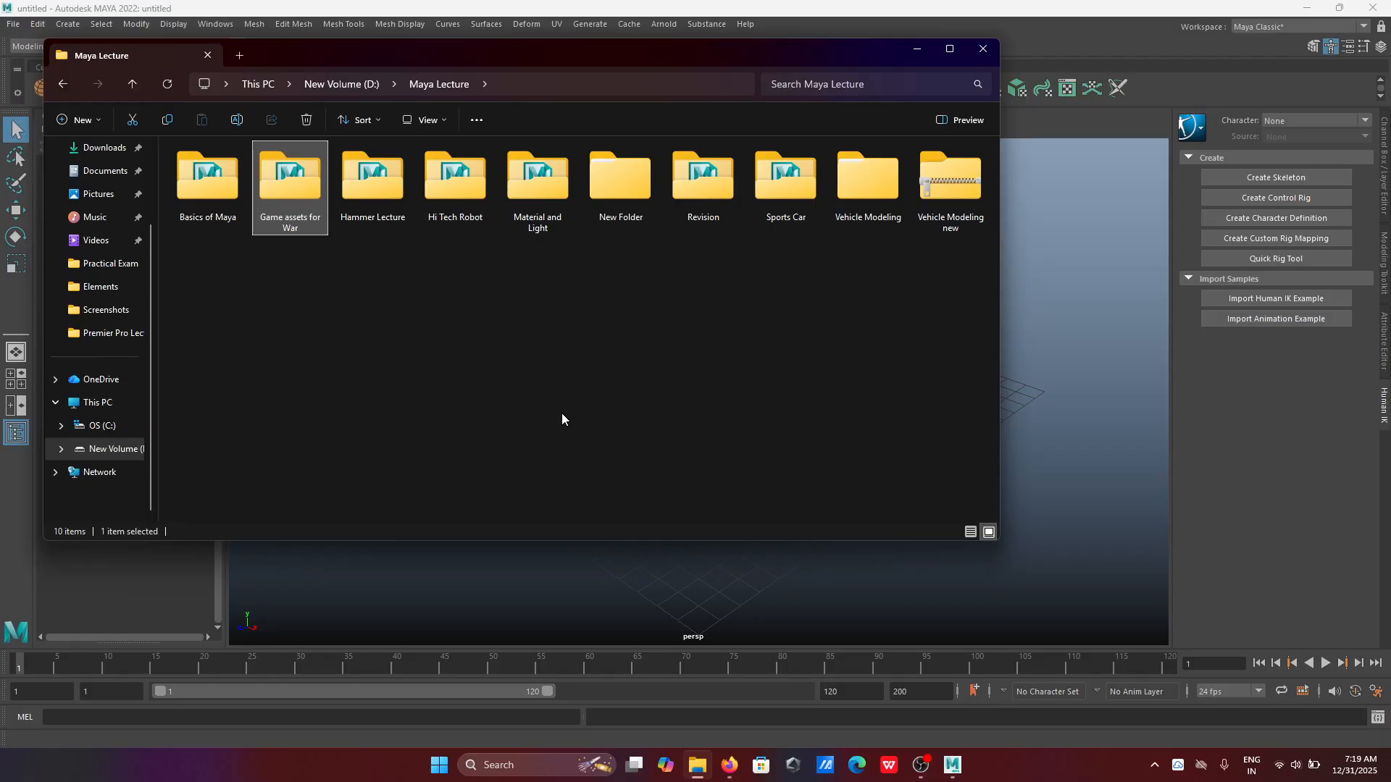
click(916, 50)
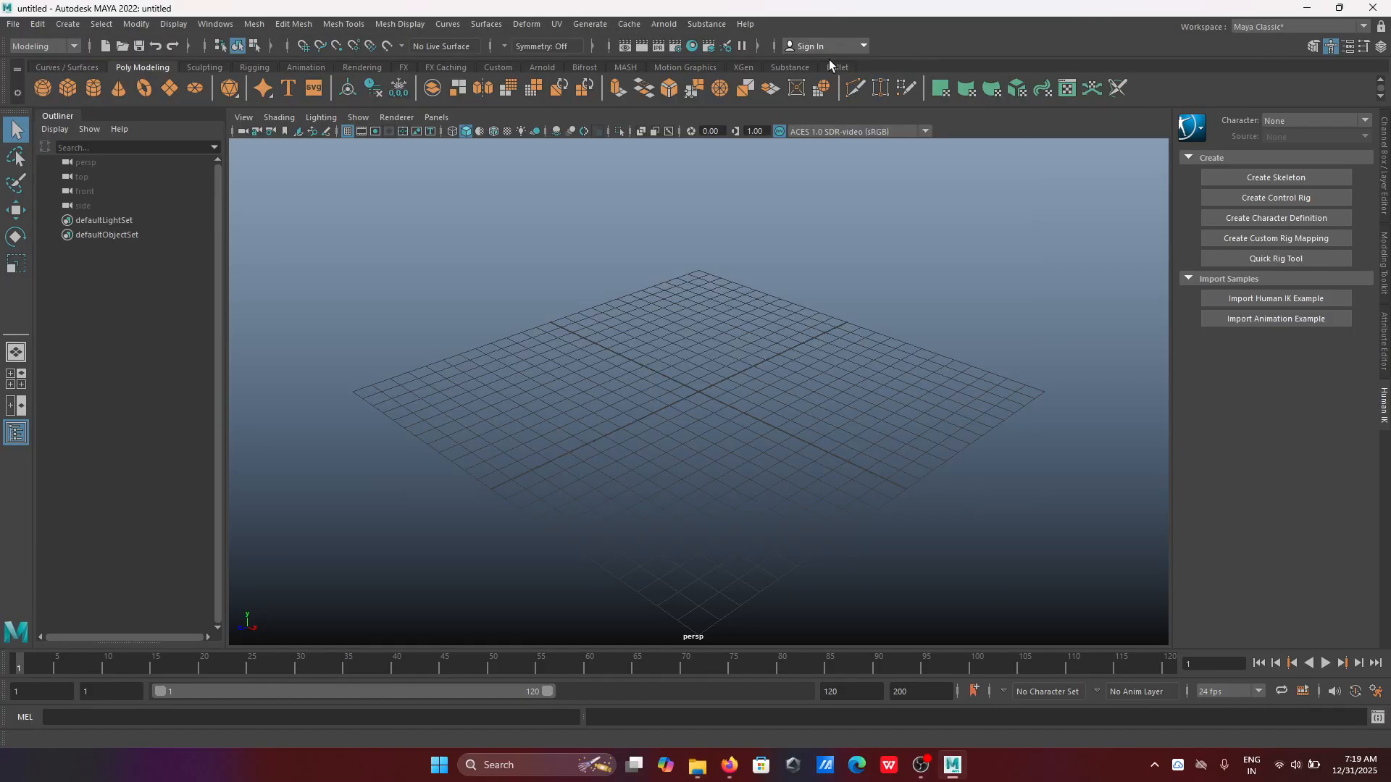
Step: Set the current project to the Game war assets folder in D:\Maya Lecture\New Folder
click(13, 23)
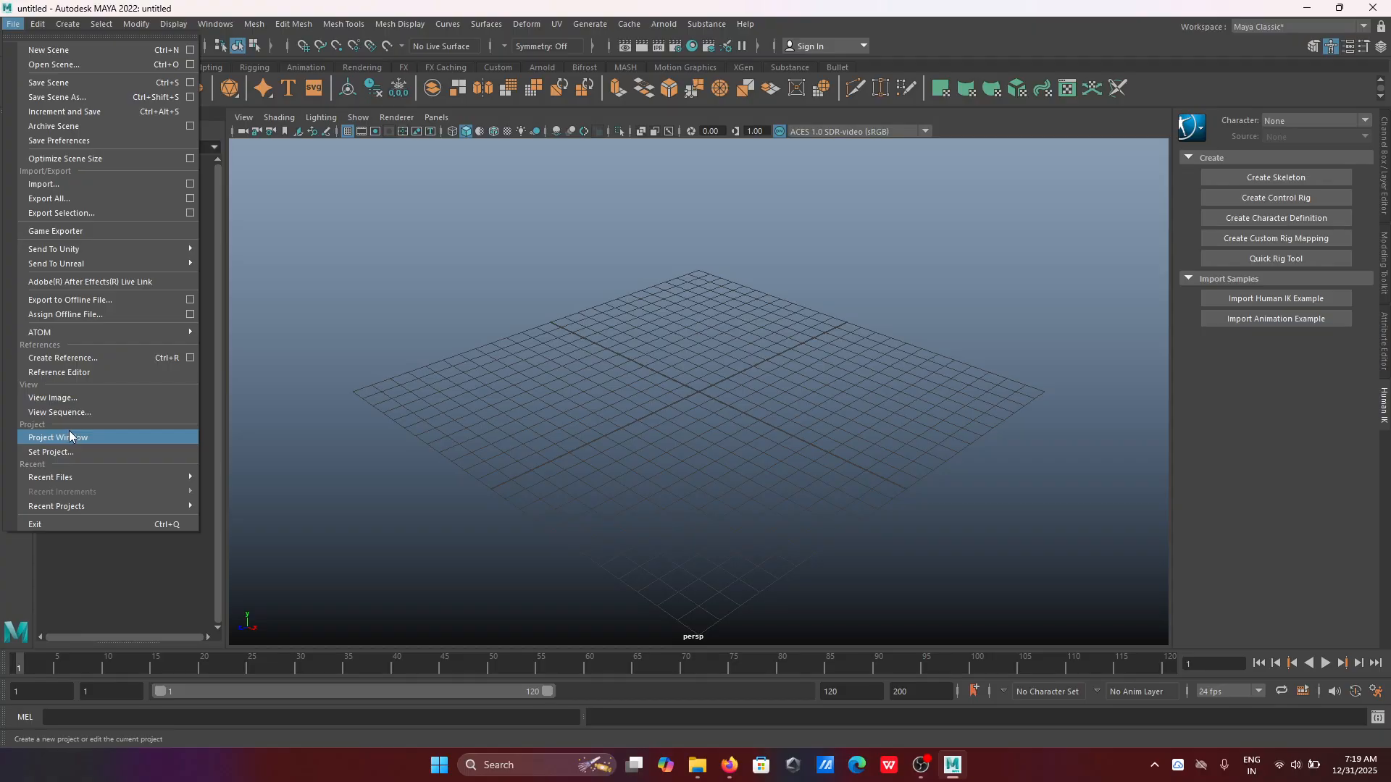
click(109, 452)
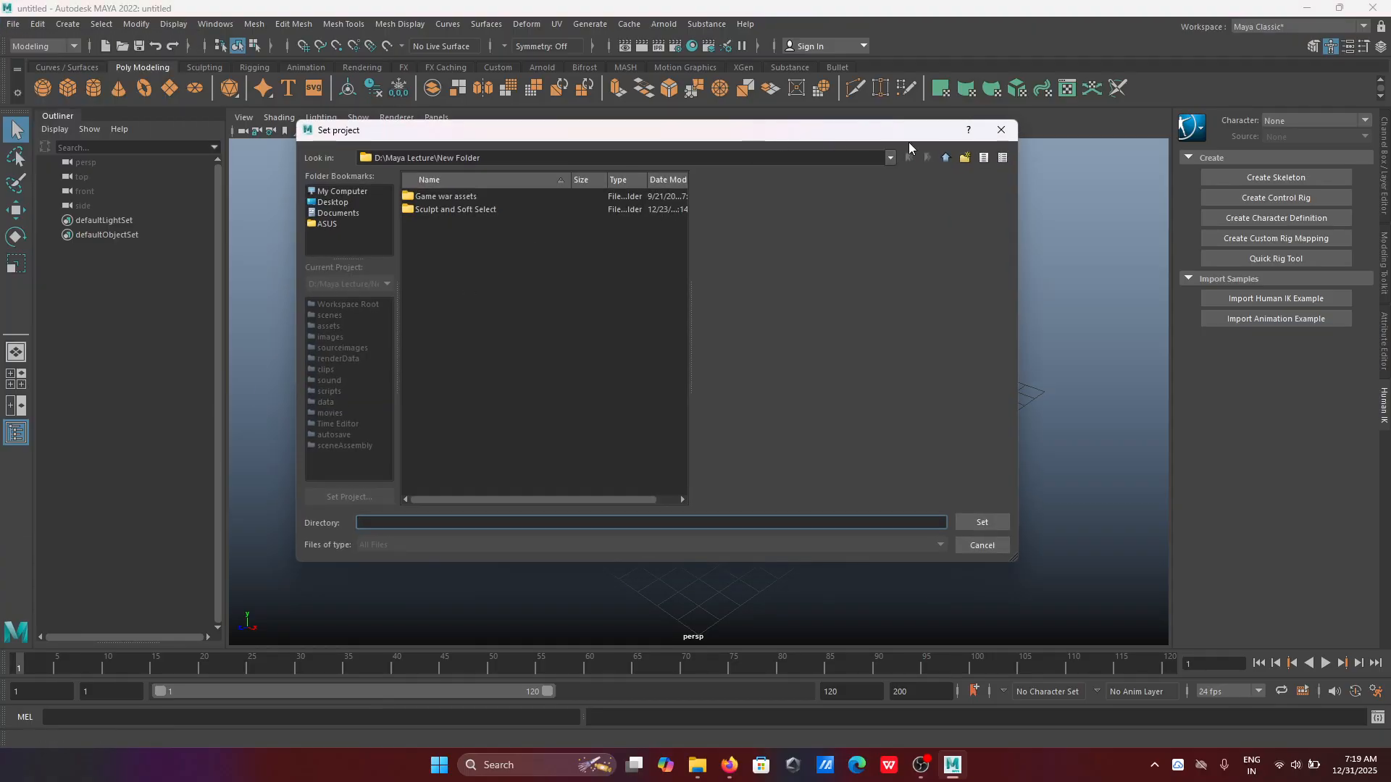
click(485, 197)
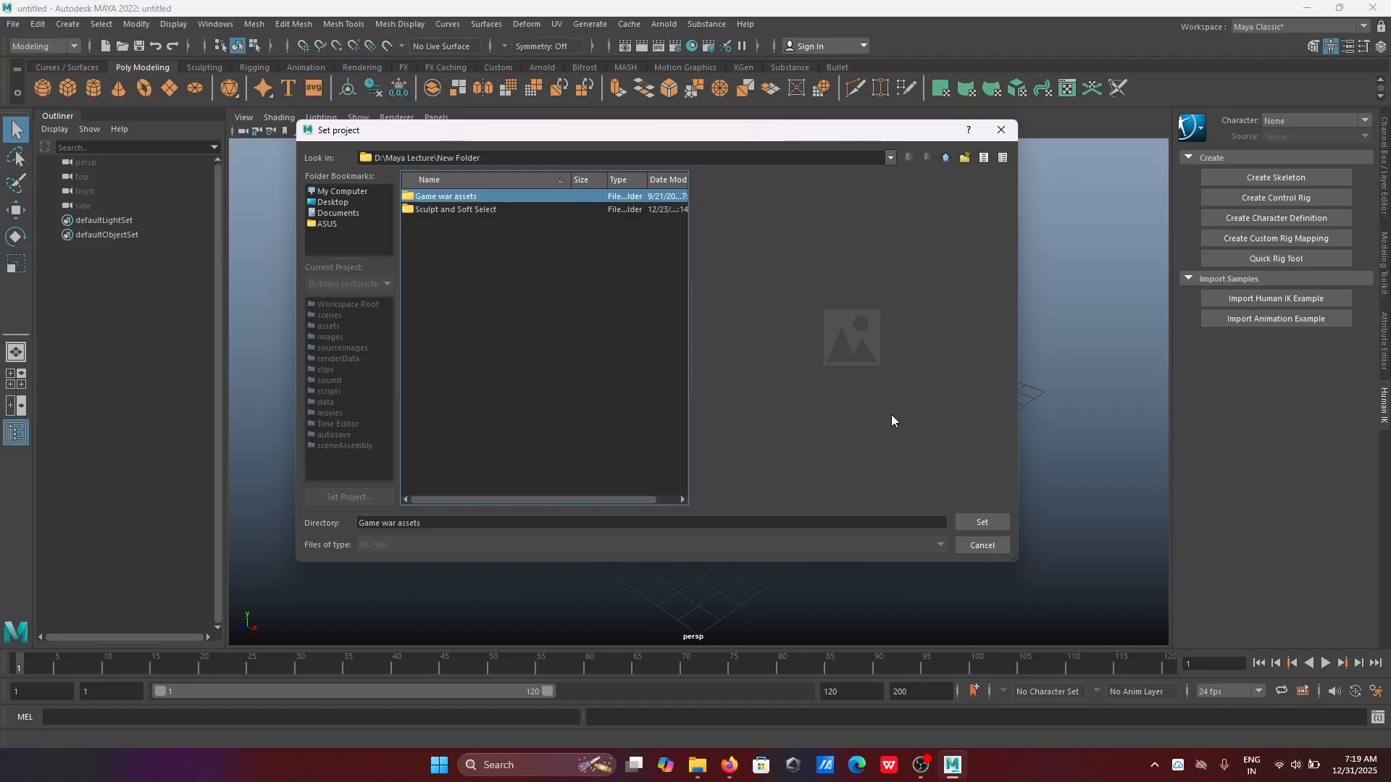
click(1003, 523)
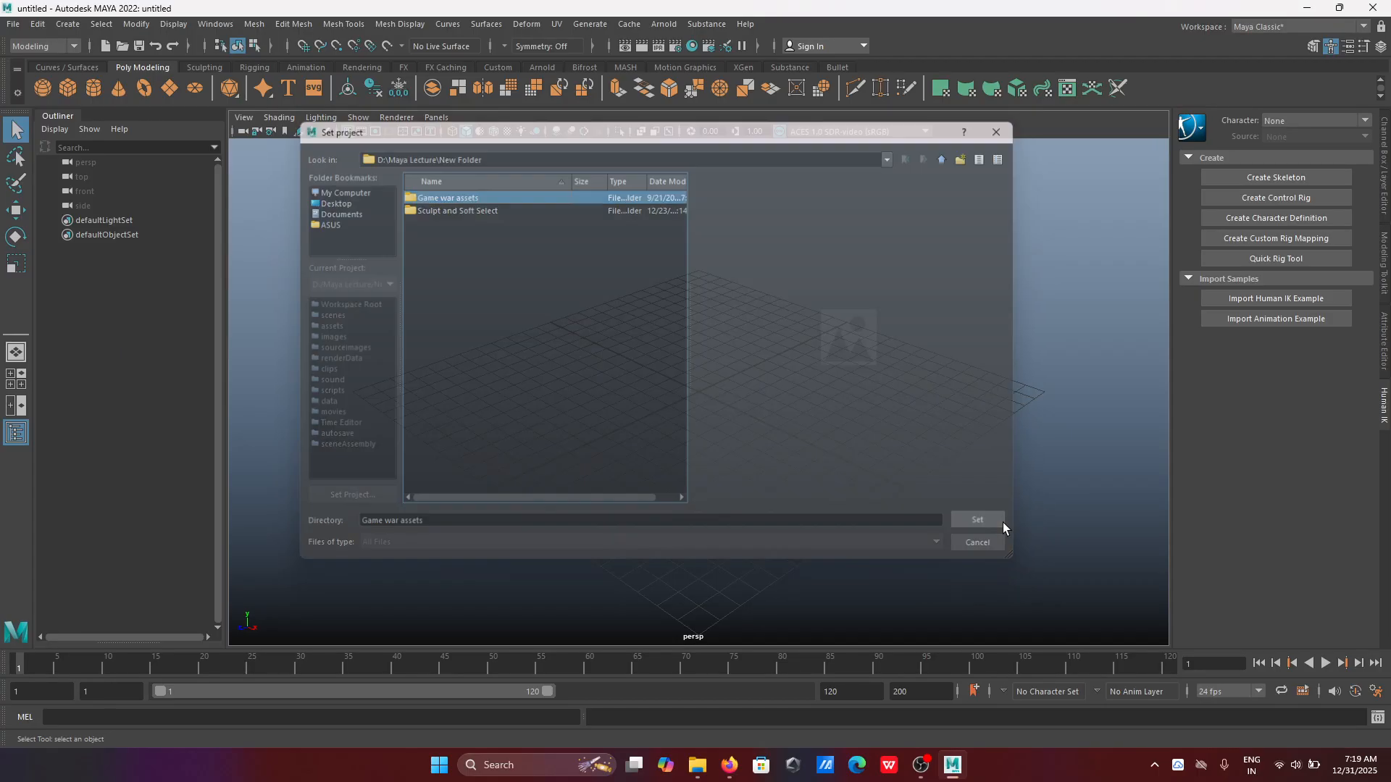
Step: Open the scene War Cannon.mb from the project's scenes folder
click(13, 23)
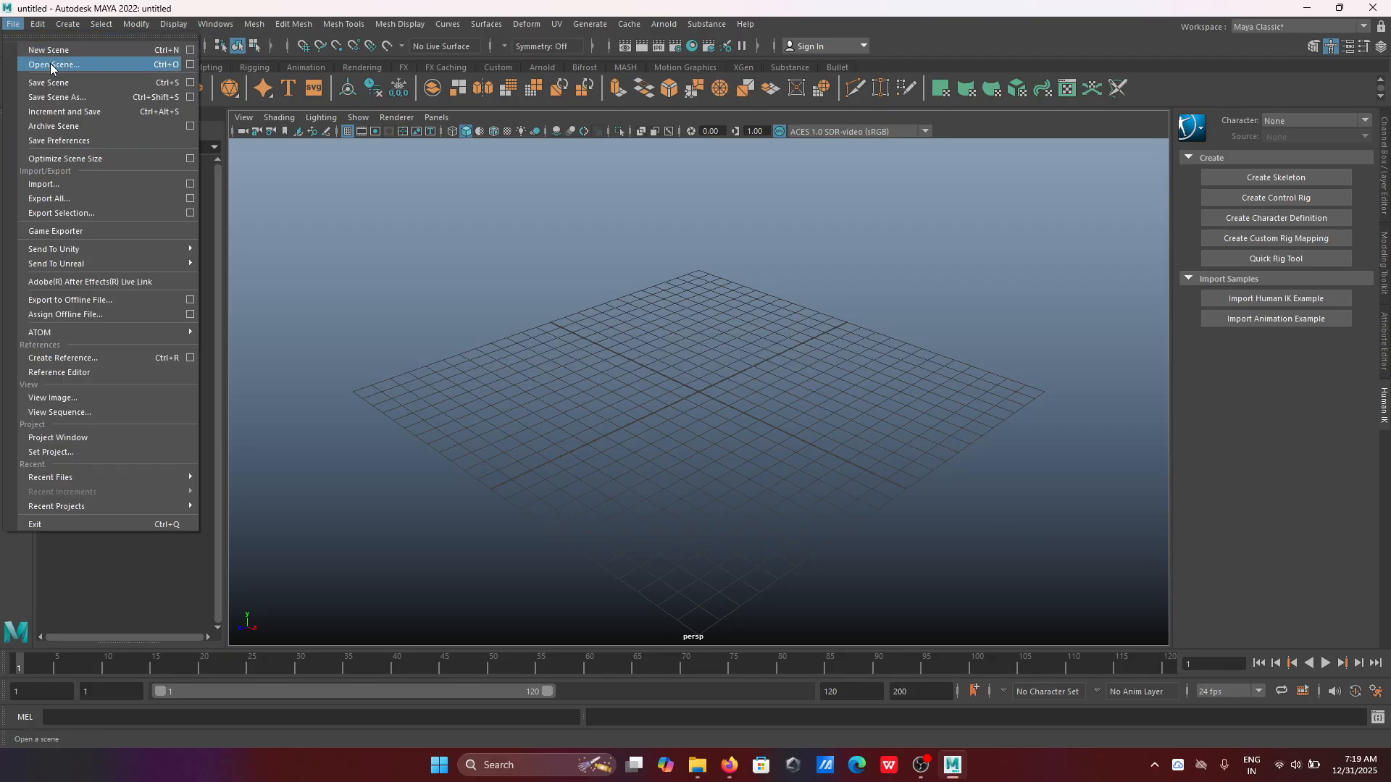
click(51, 63)
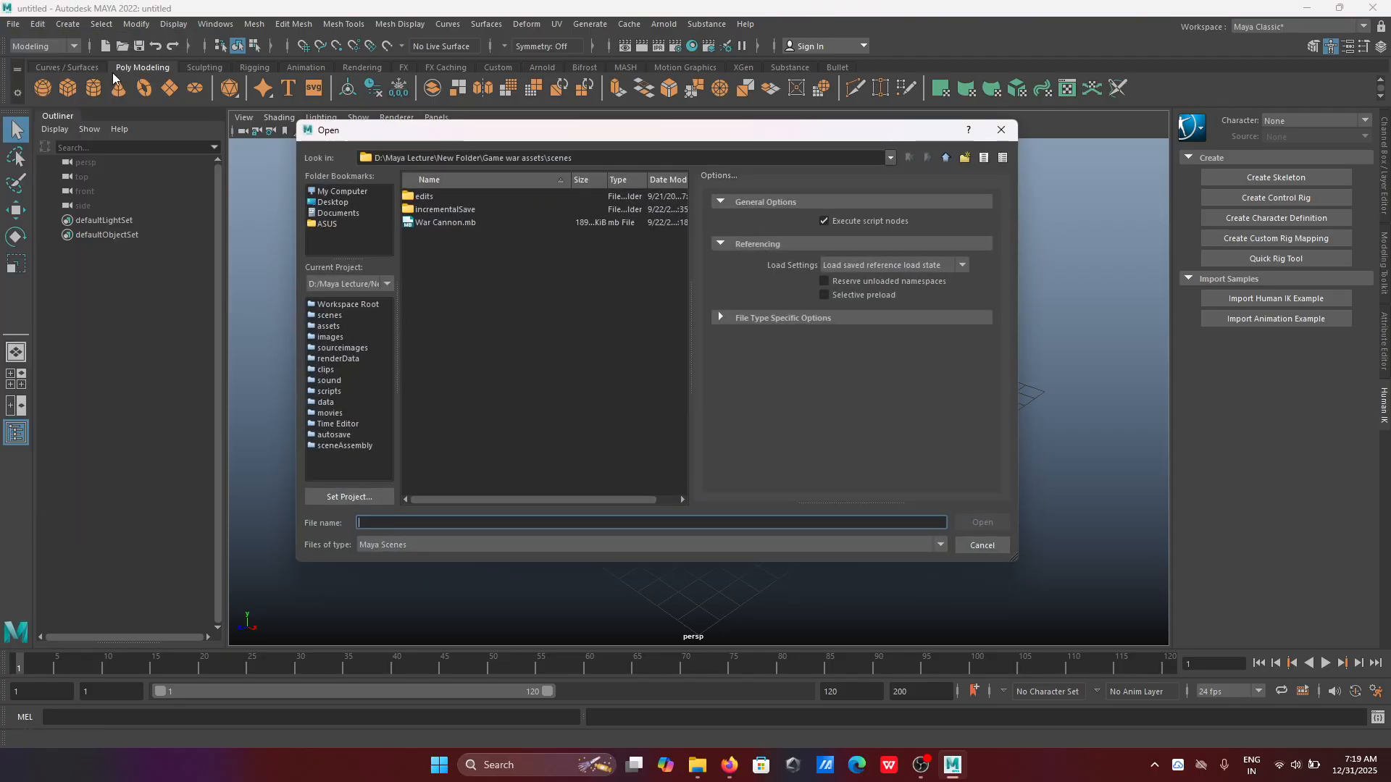
click(481, 222)
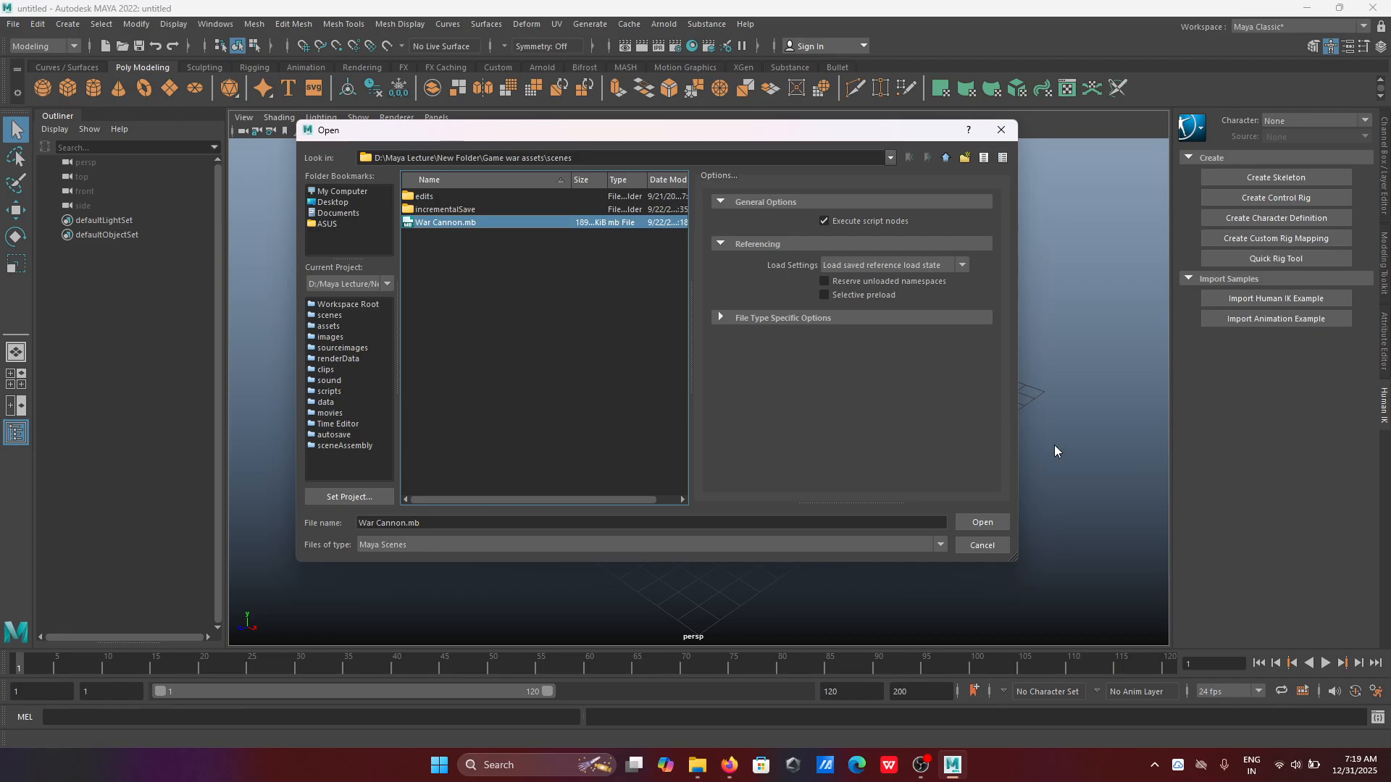
click(990, 522)
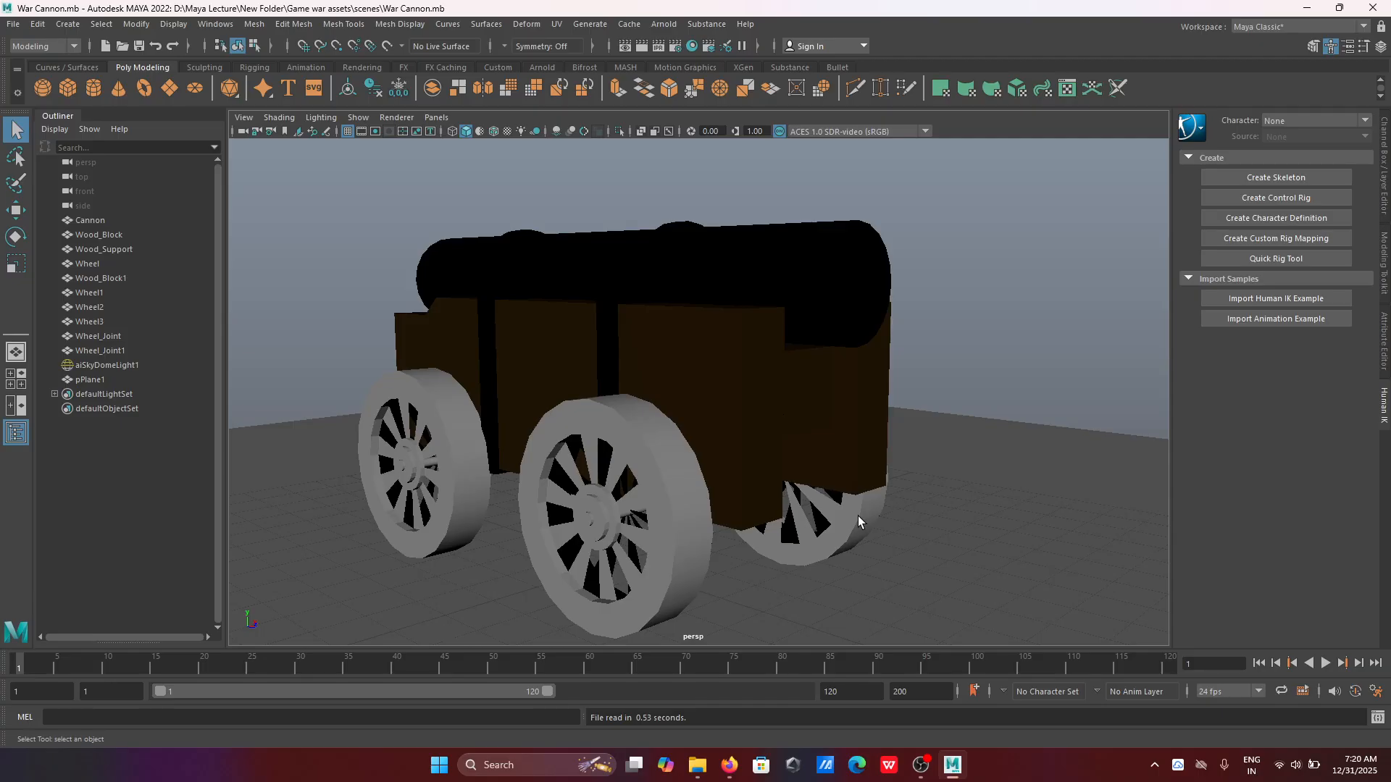
Step: Render the whole cannon from the perspective view with Arnold, then stop the render and close the render window
scroll(845, 511, down, 5)
alt+drag(862, 503, 829, 500)
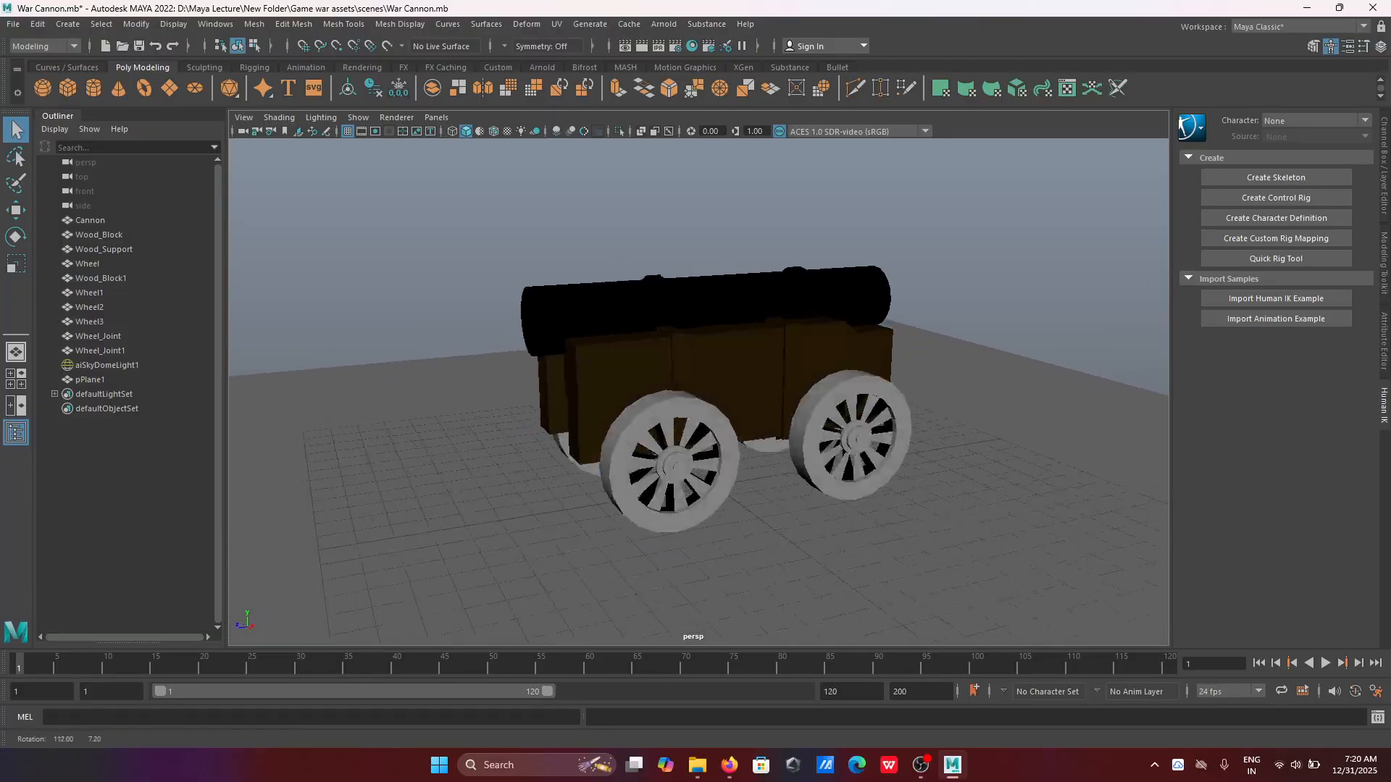
click(663, 23)
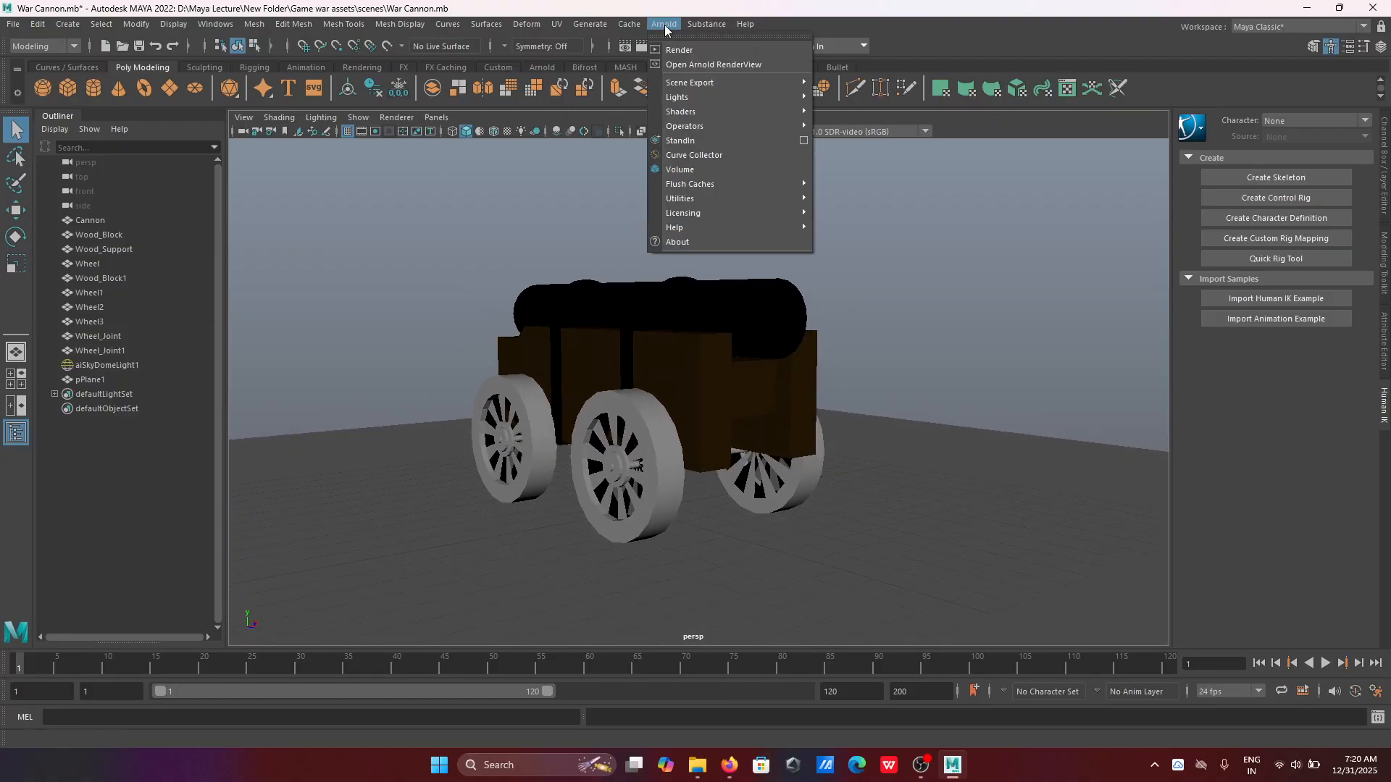
click(673, 50)
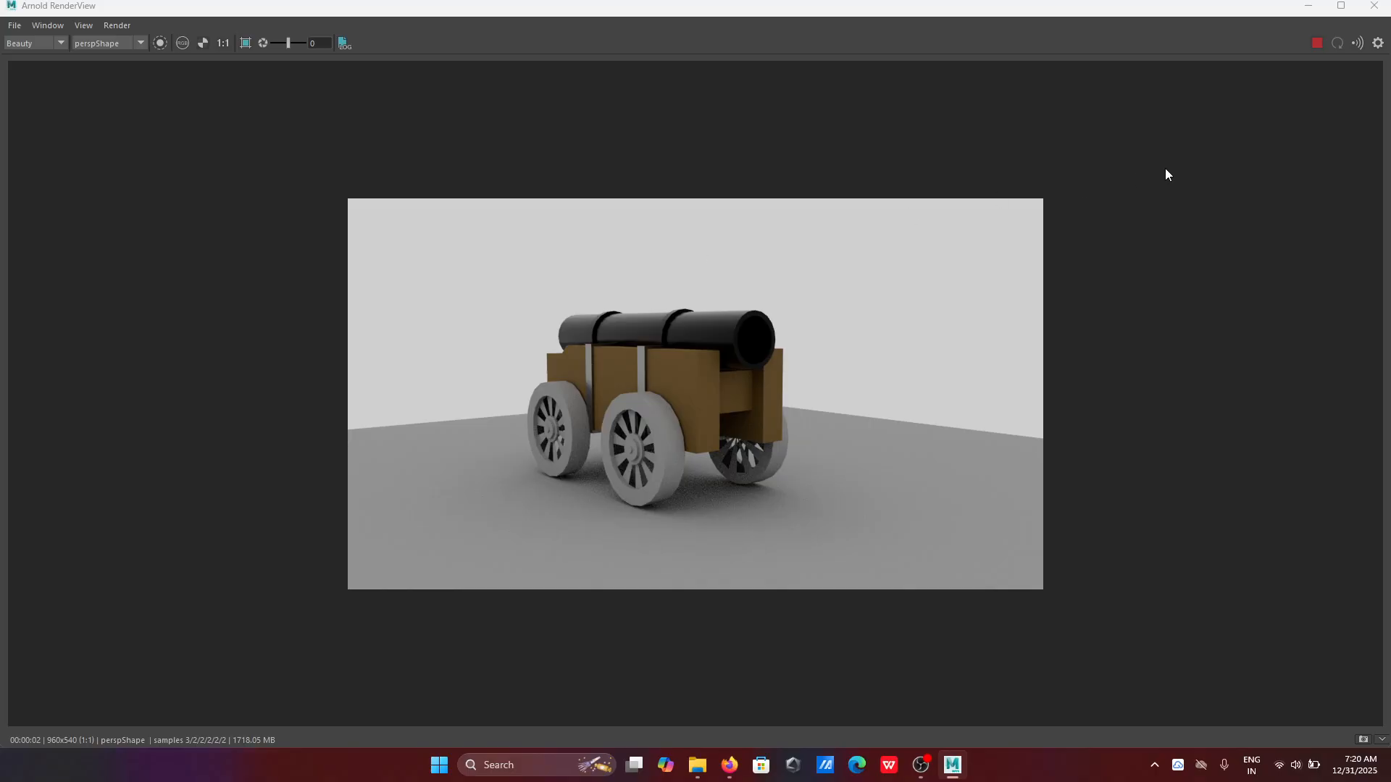
click(1316, 43)
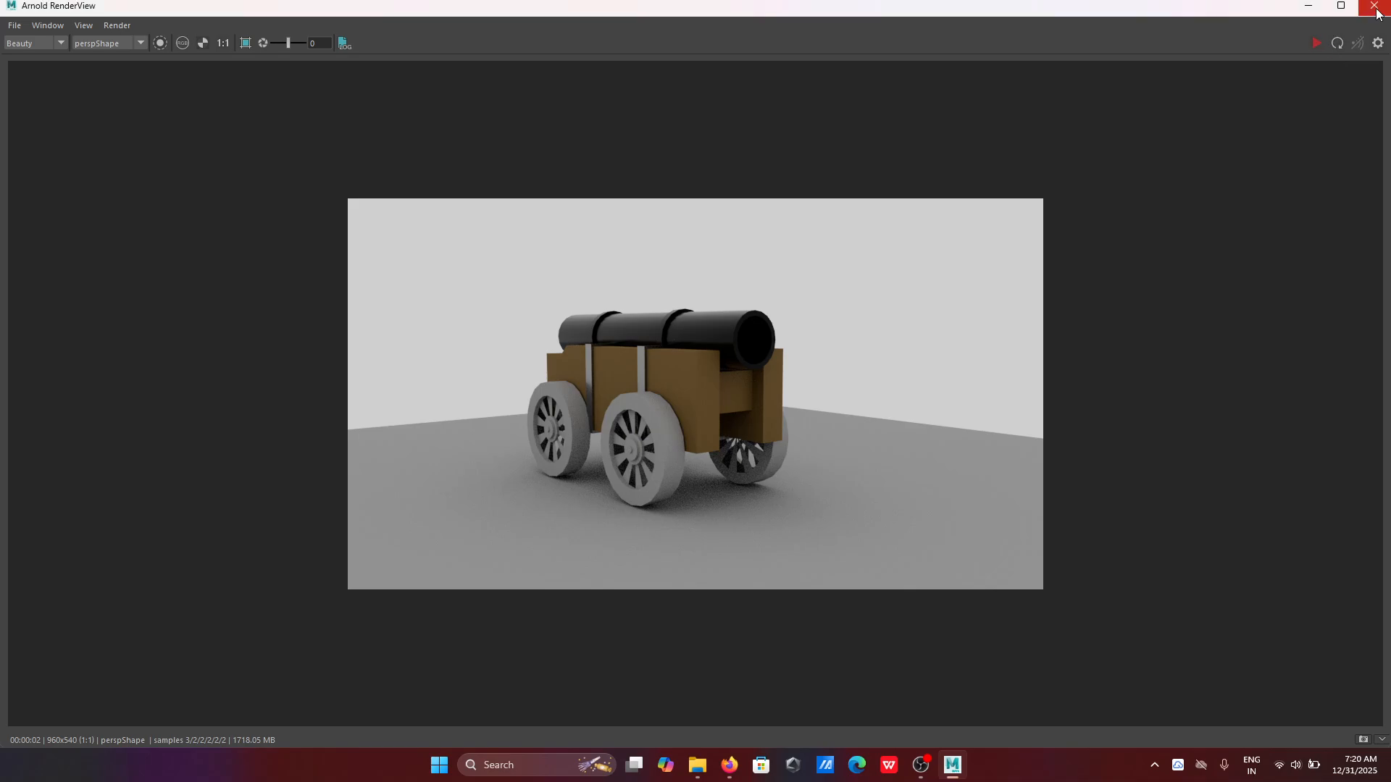
click(1374, 7)
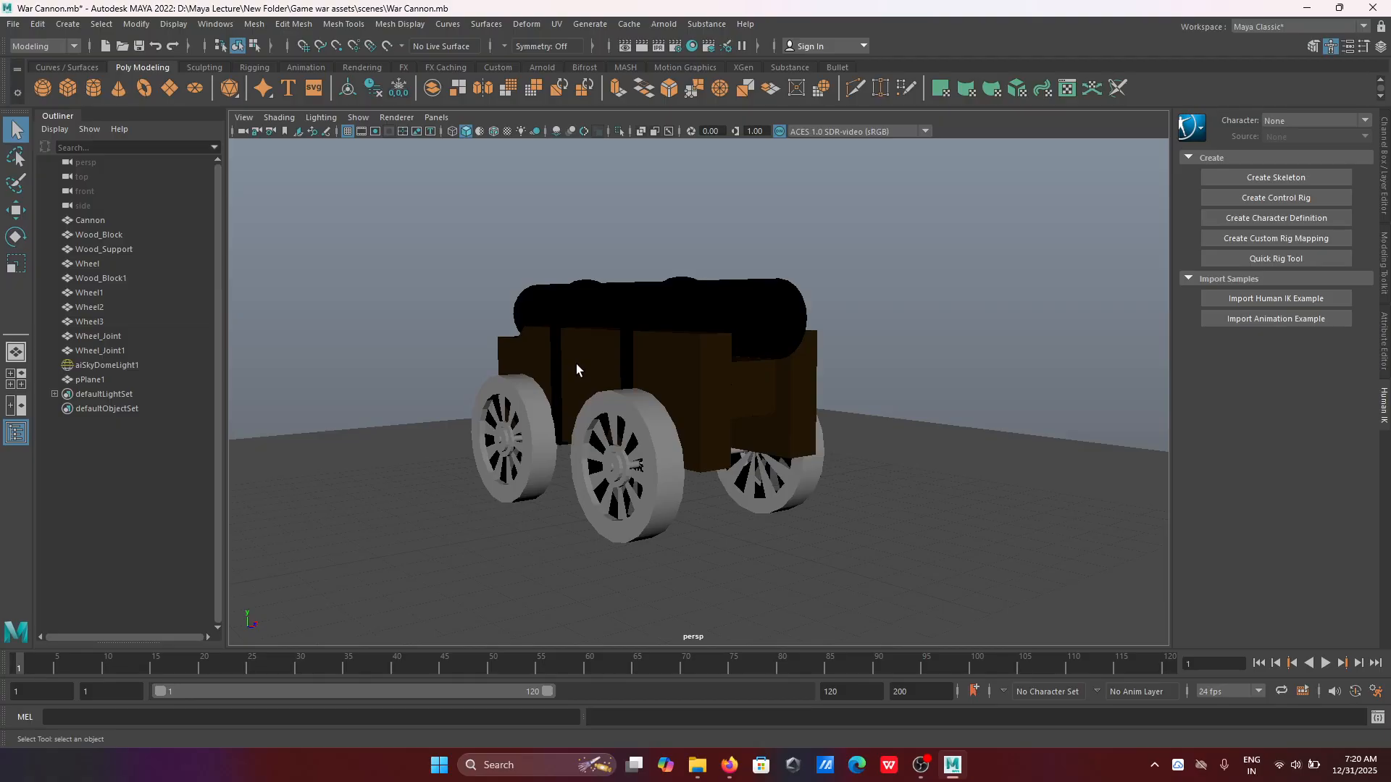
Step: Group all the cannon parts from Cannon through Wheel_Joint1 and rename the group Cannon
click(130, 221)
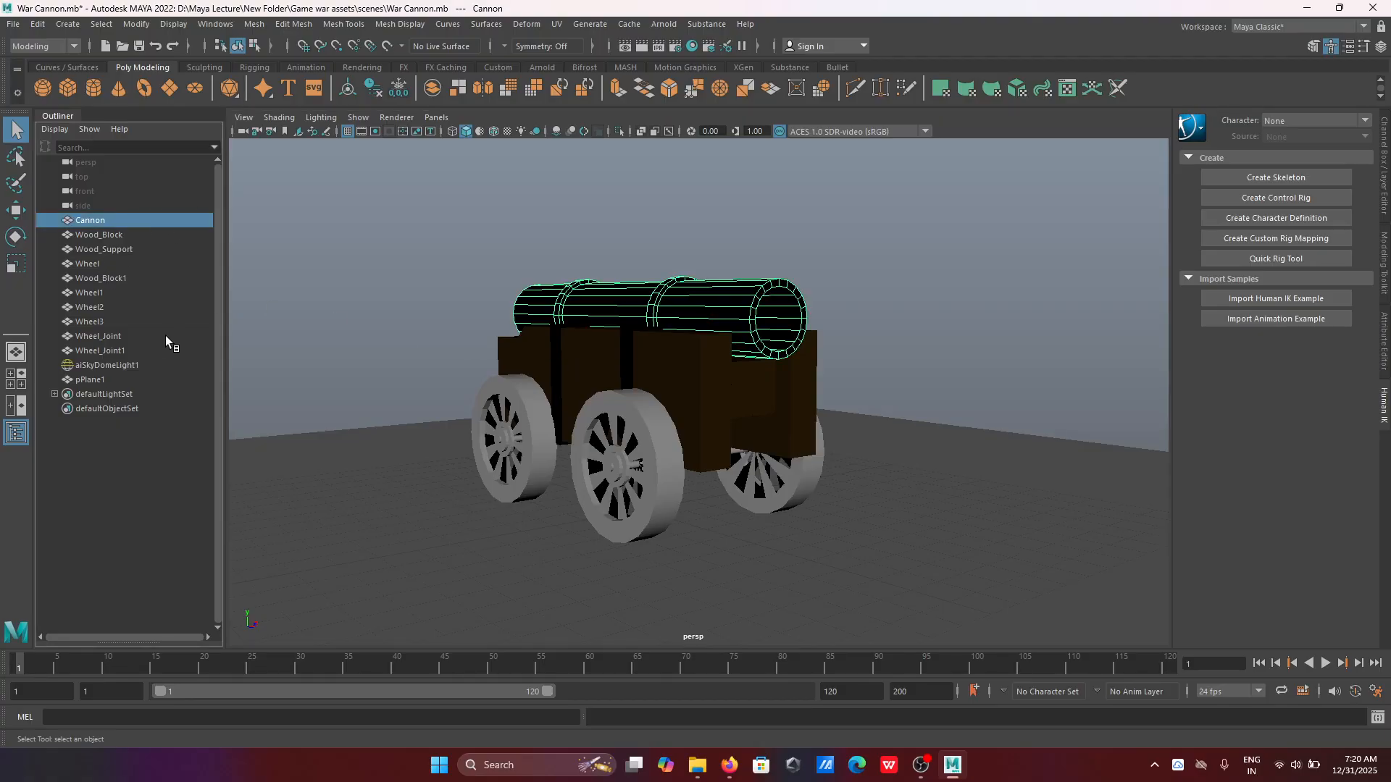
shift+click(127, 350)
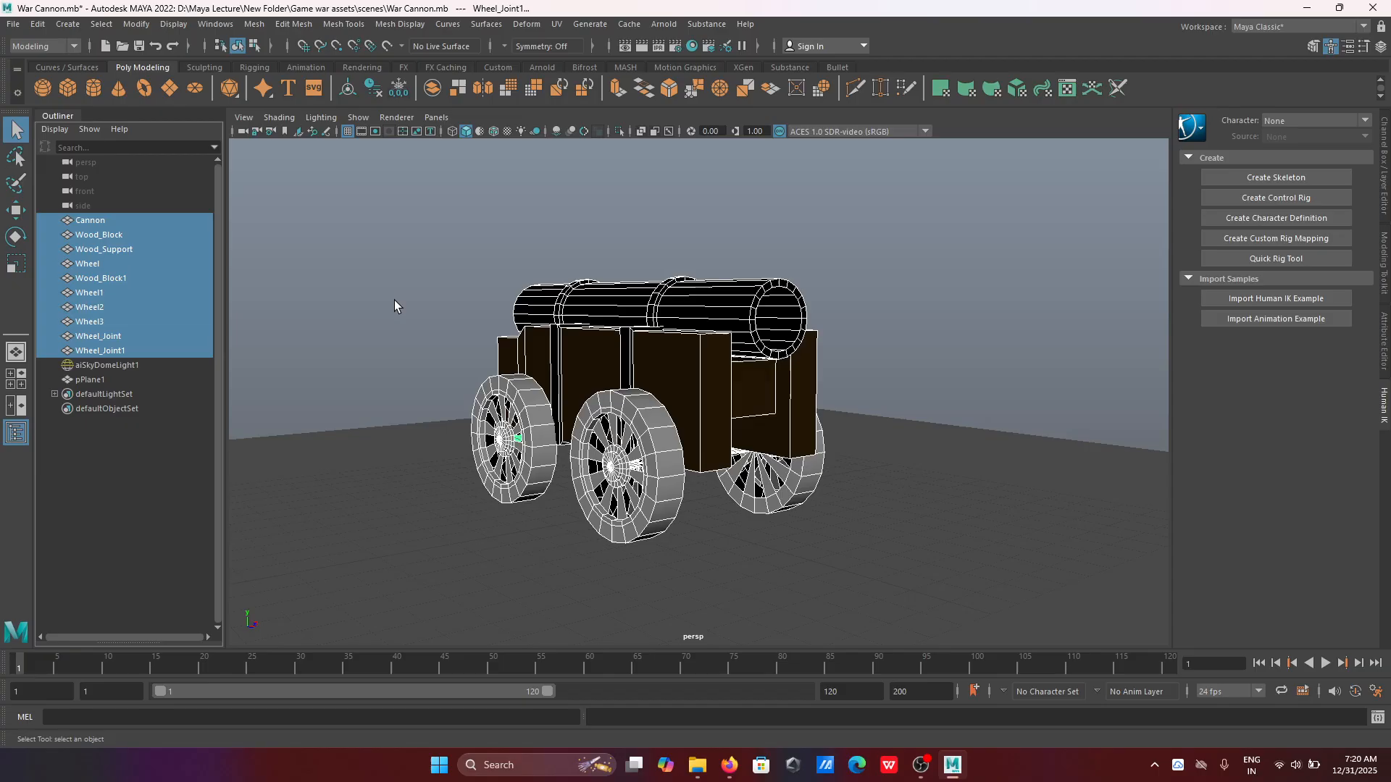
key(ctrl+g)
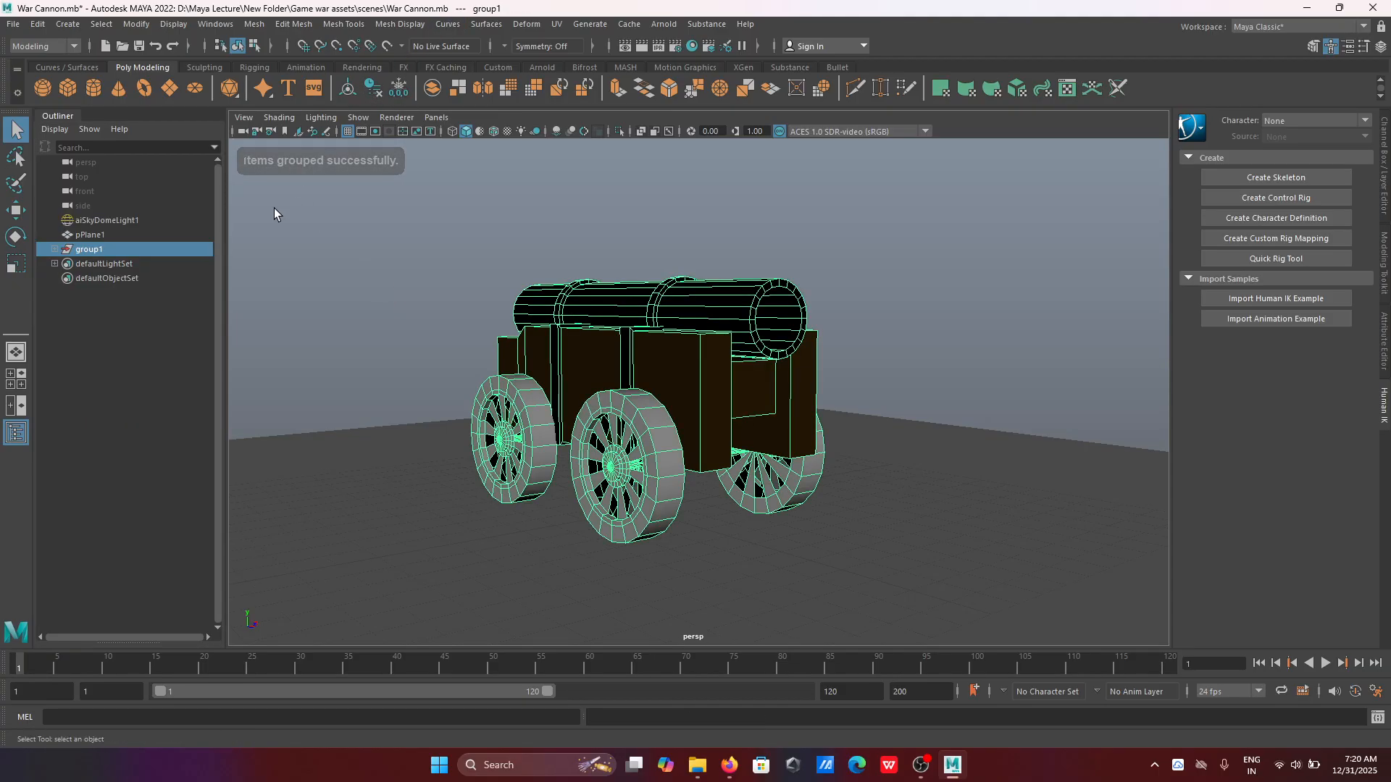
double_click(88, 250)
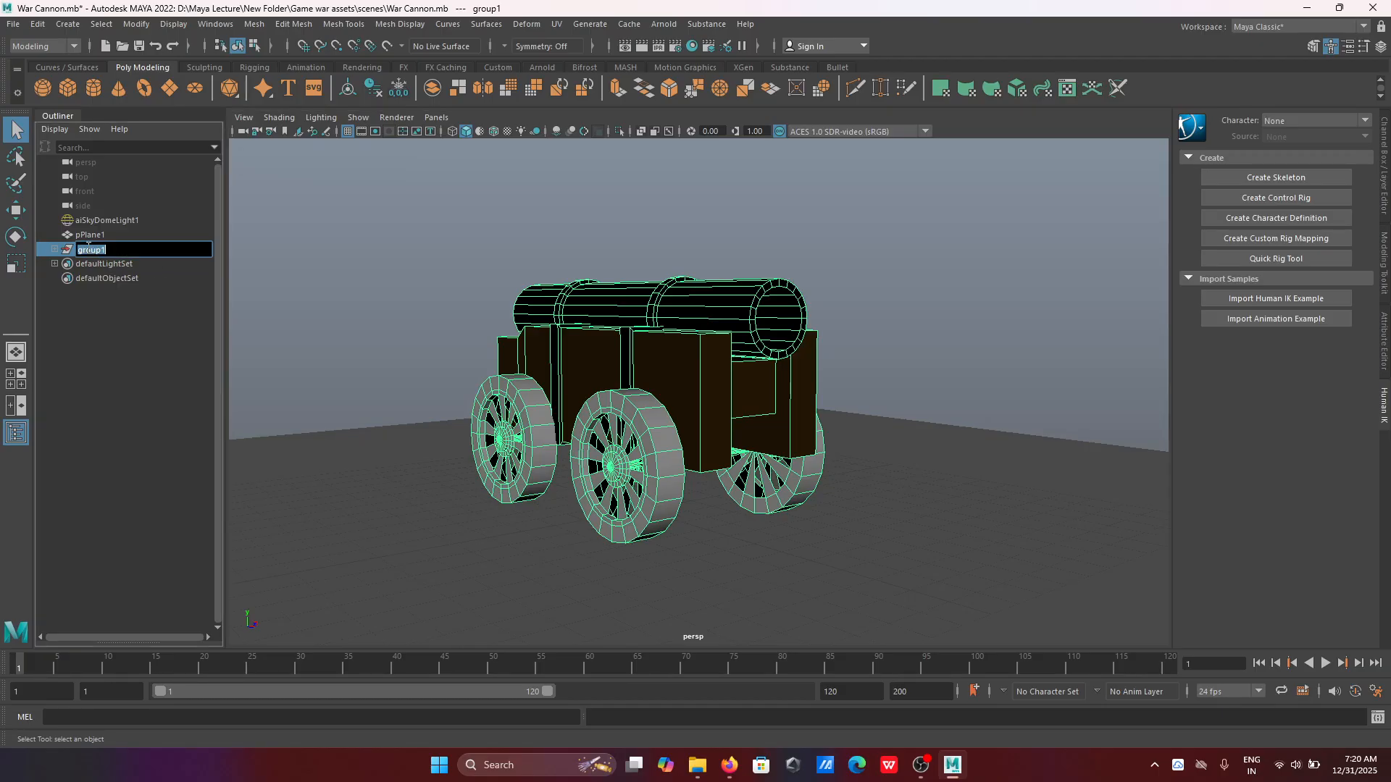
text(Cannon)
key(Return)
Step: Switch to the Google Meet window, admit the waiting guest, and return to Maya
mouse_move(729, 765)
click(638, 707)
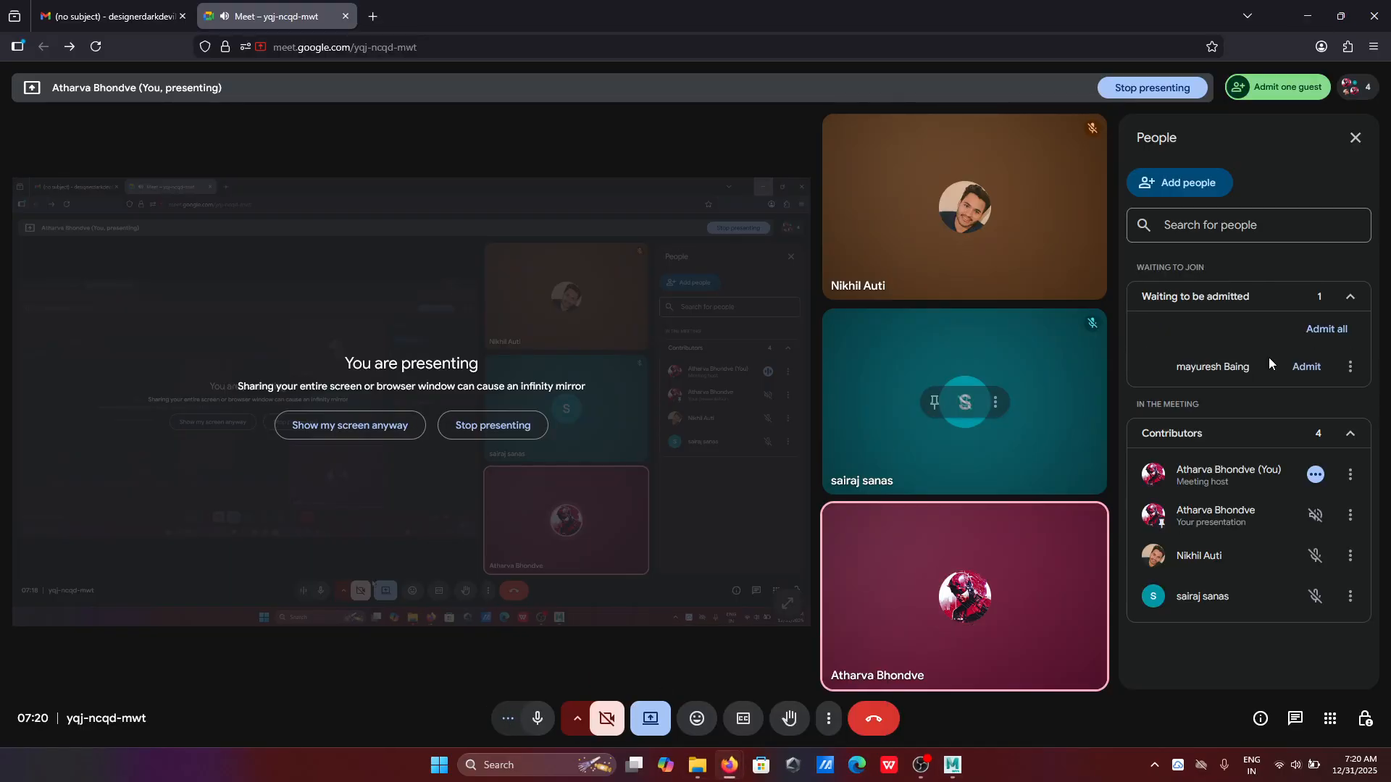
click(1306, 367)
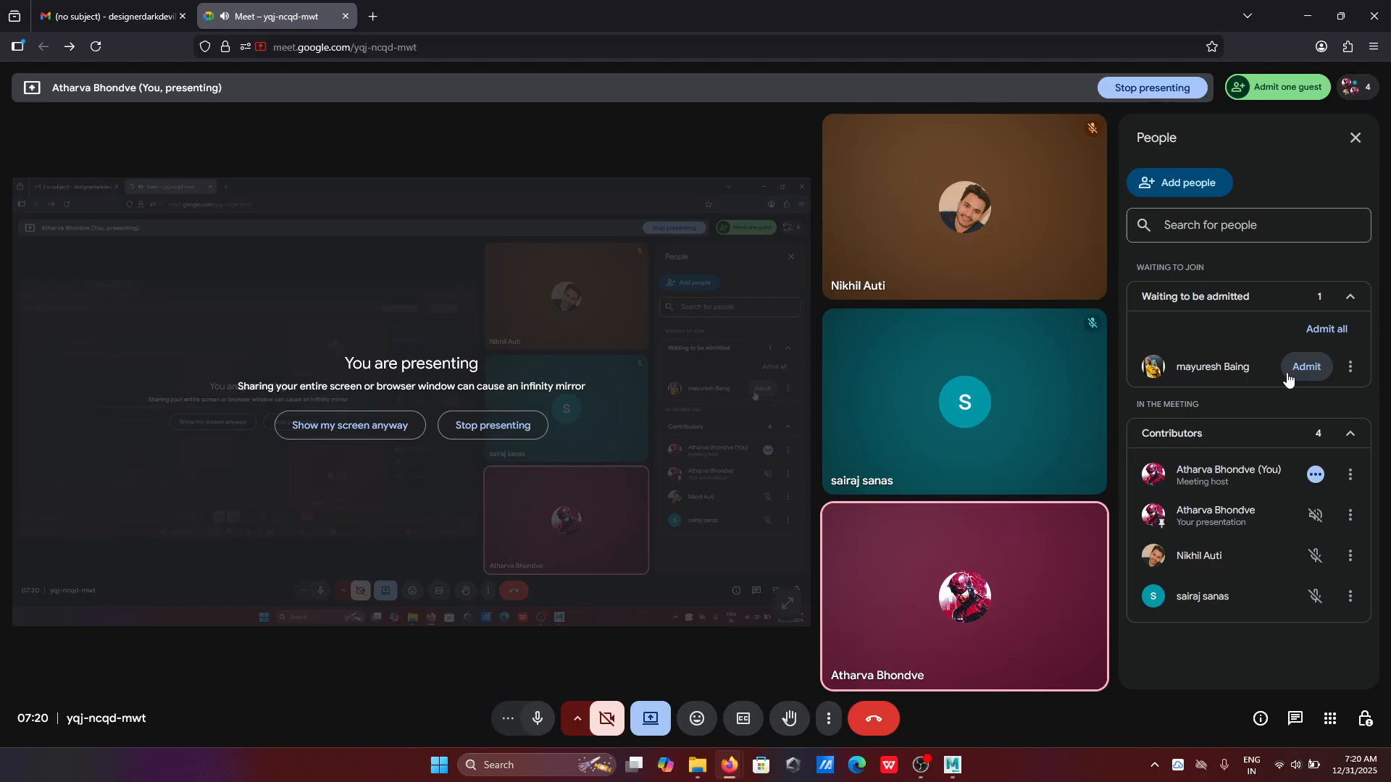
click(1304, 19)
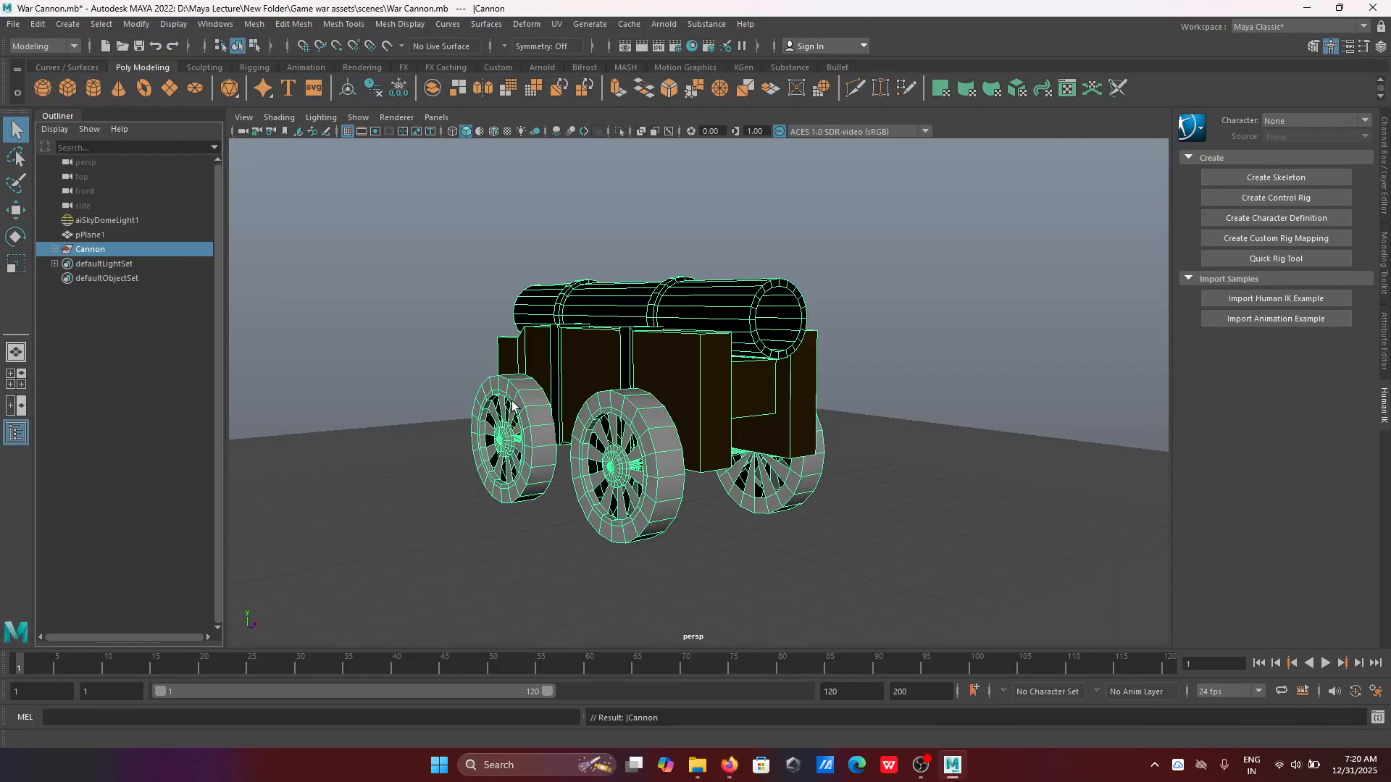
key(XF86AudioLowerVolume)
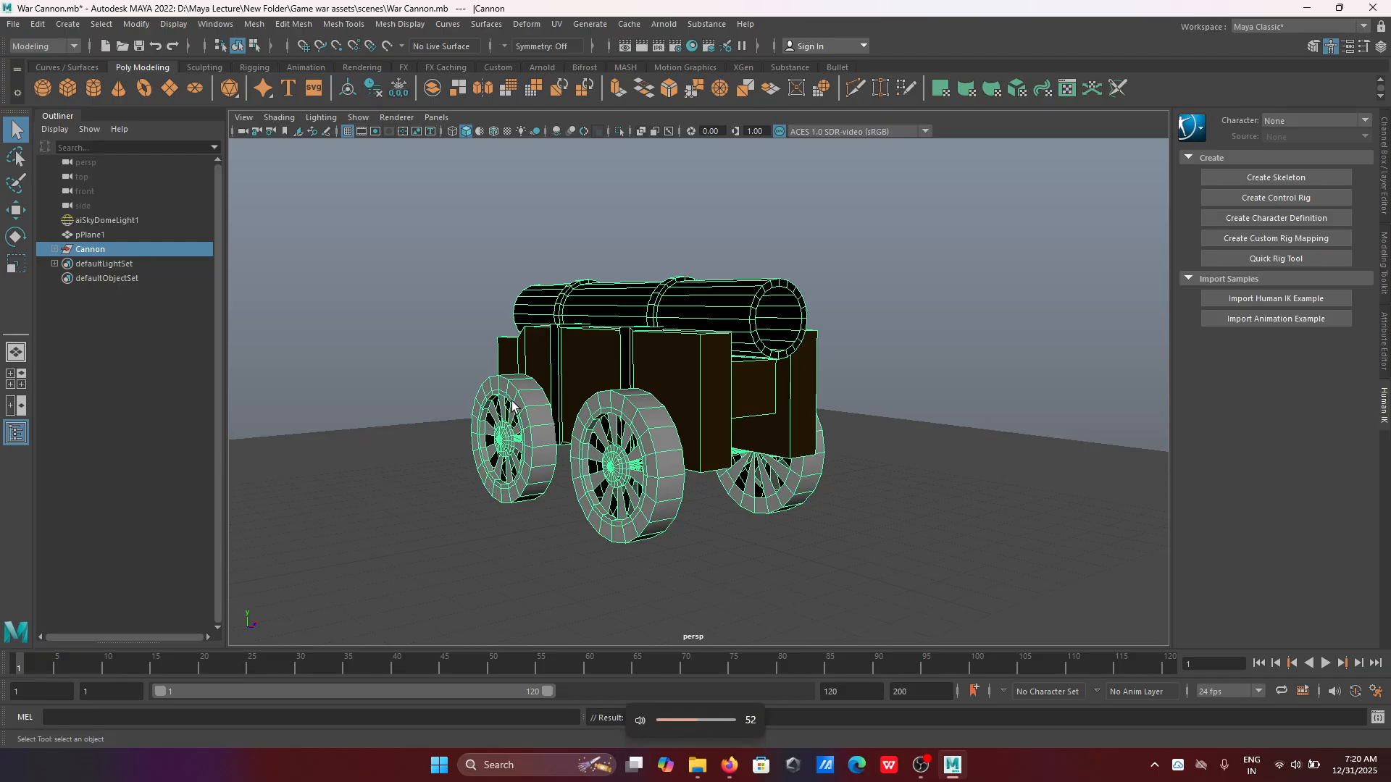
click(920, 290)
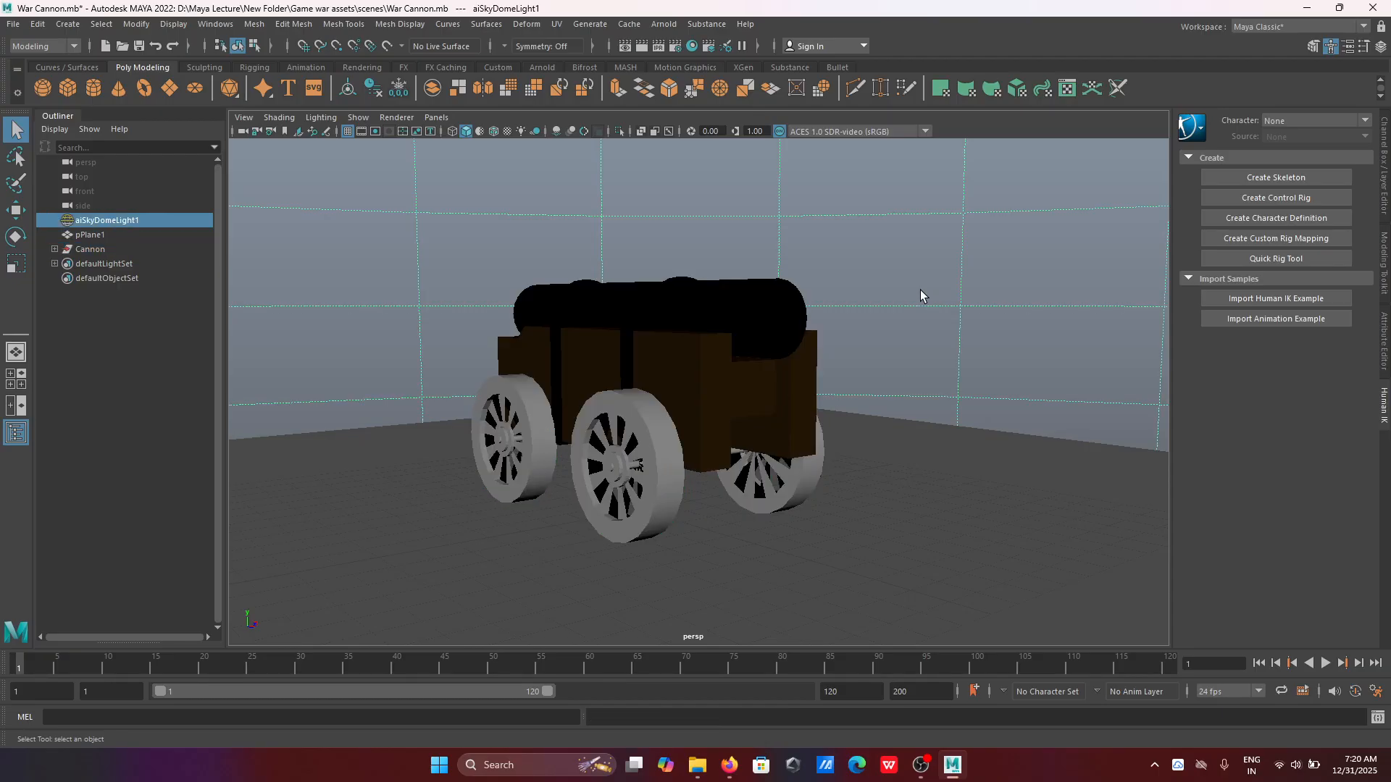
Step: Create a new camera in the scene
scroll(920, 290, down, 4)
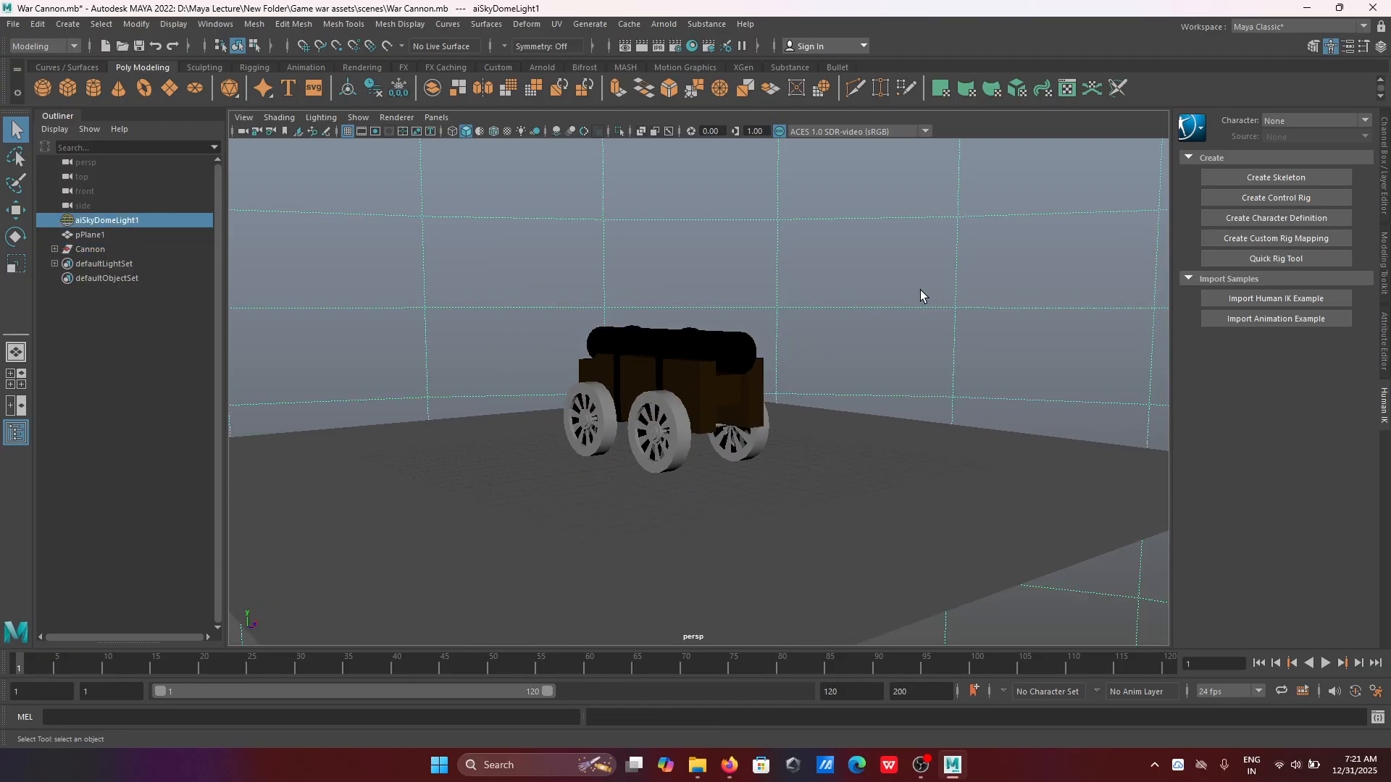
scroll(679, 470, up, 2)
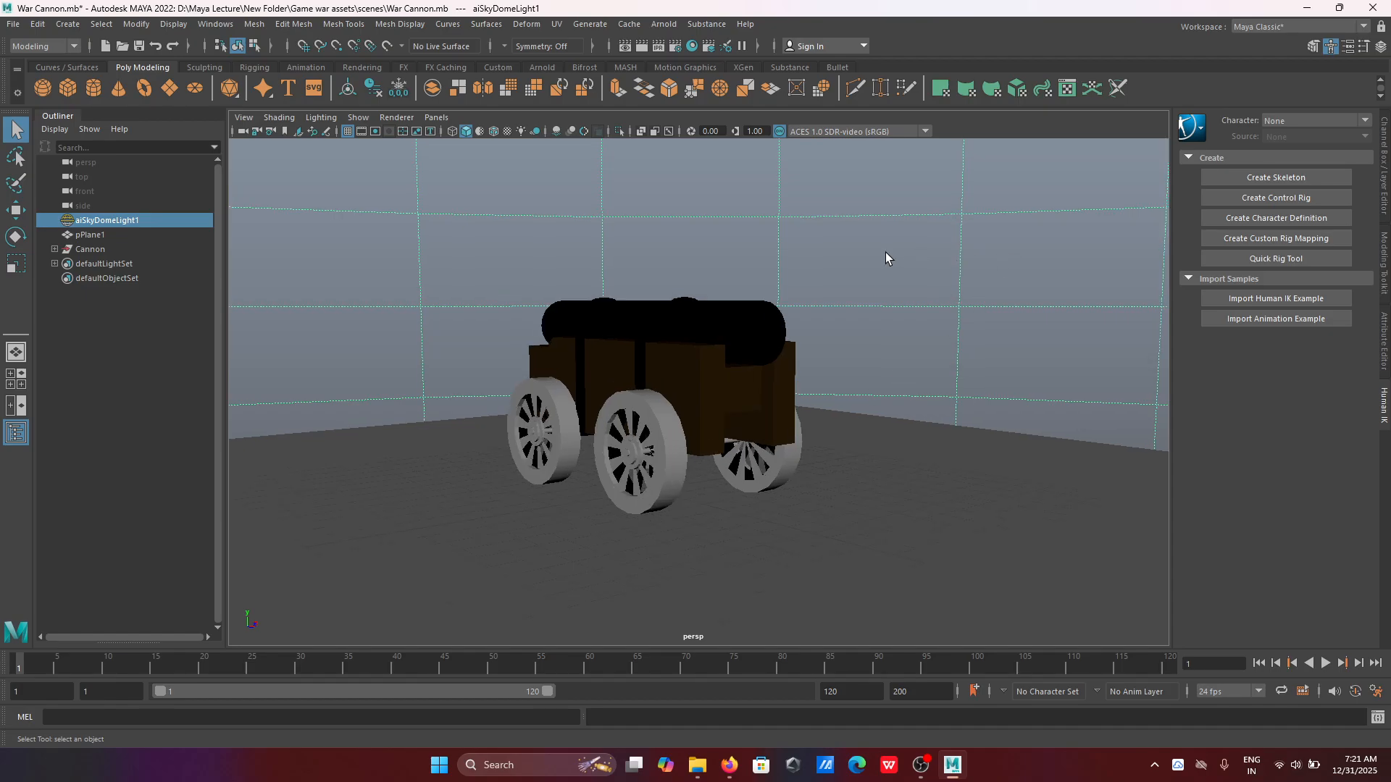
click(238, 120)
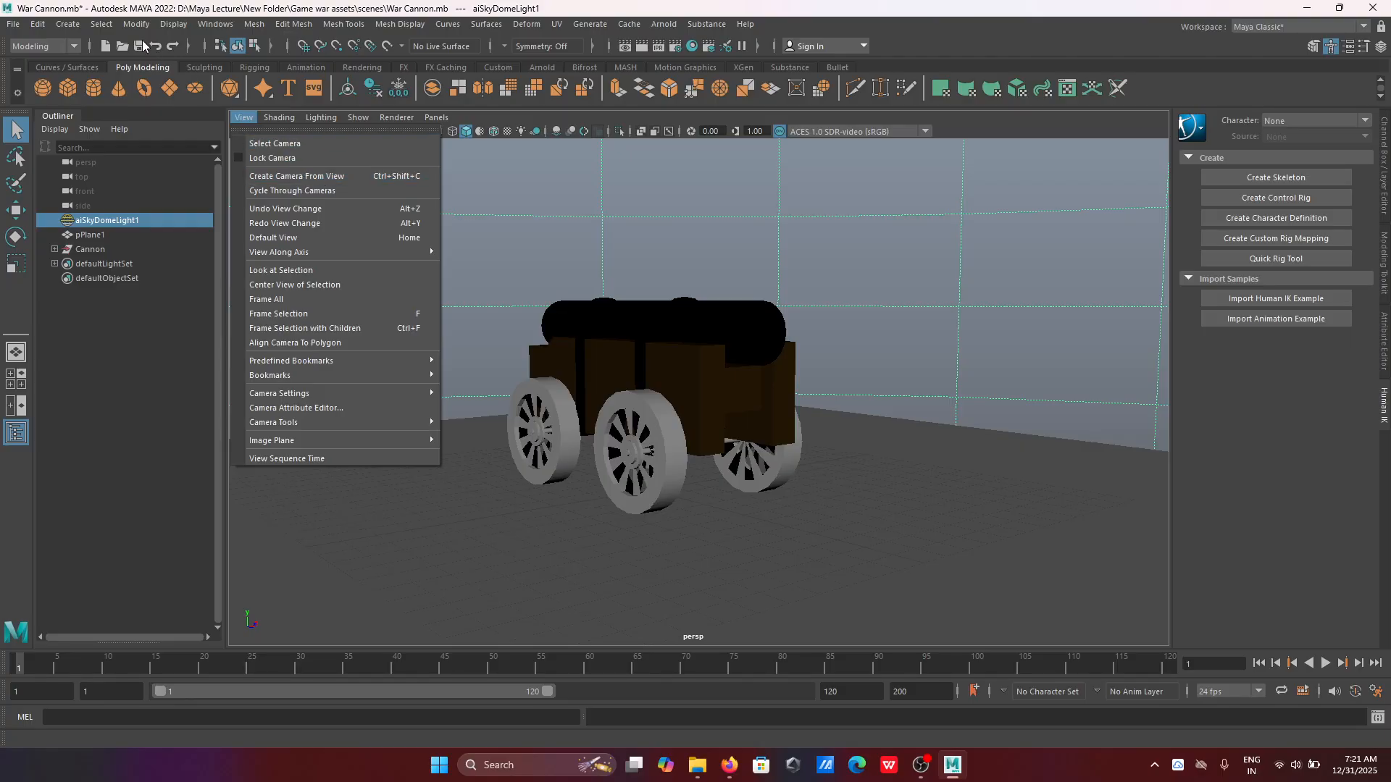
click(65, 25)
mouse_move(142, 117)
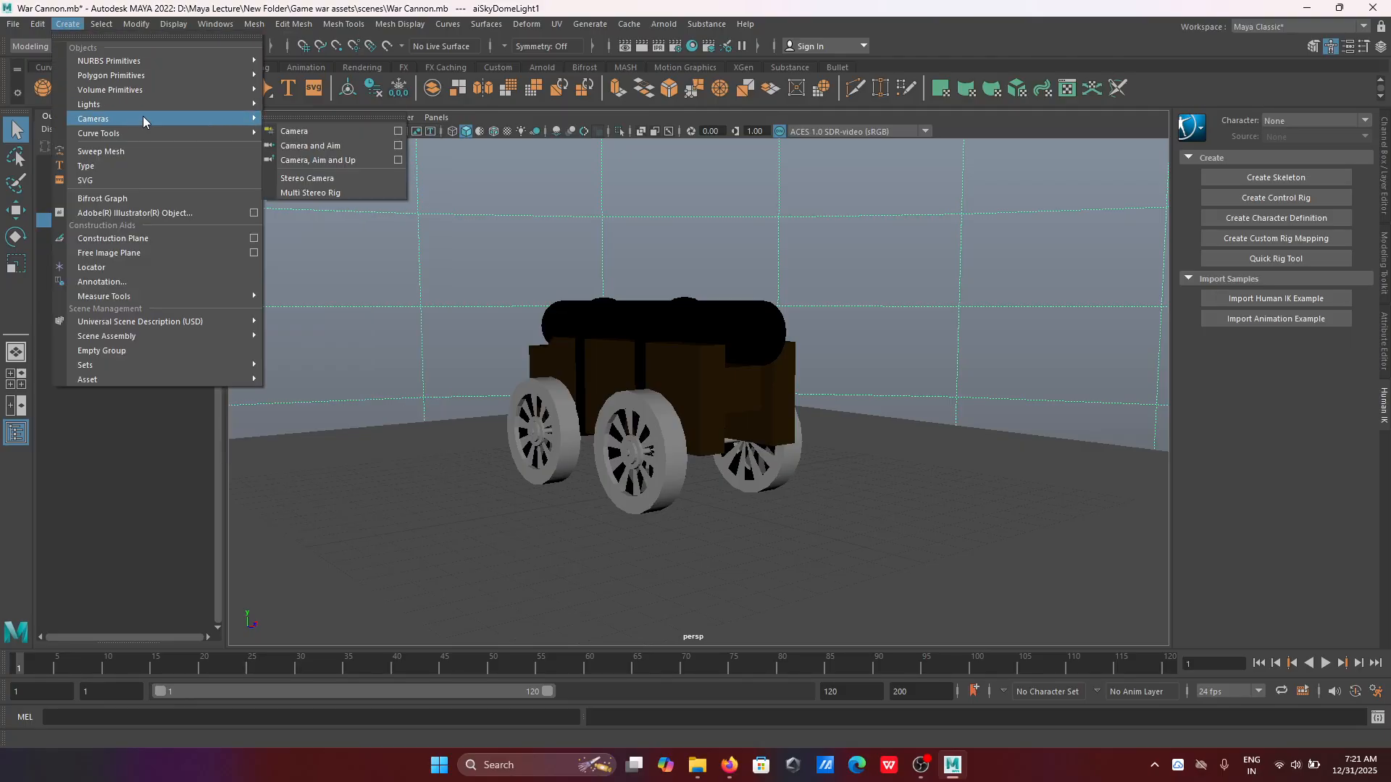
click(318, 131)
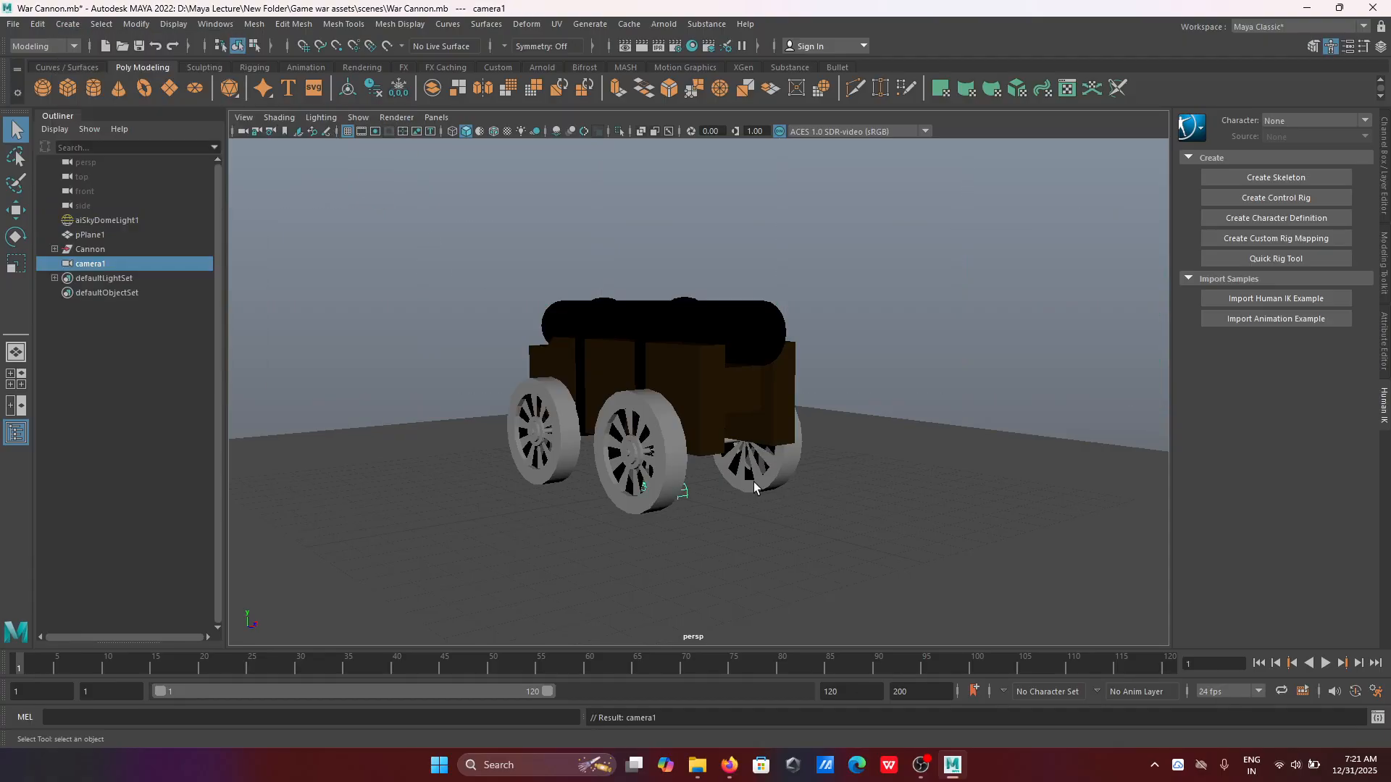
Step: Switch the viewport from the perspective view to look through camera1
alt+drag(724, 483, 647, 520)
scroll(672, 476, up, 3)
scroll(646, 519, down, 1)
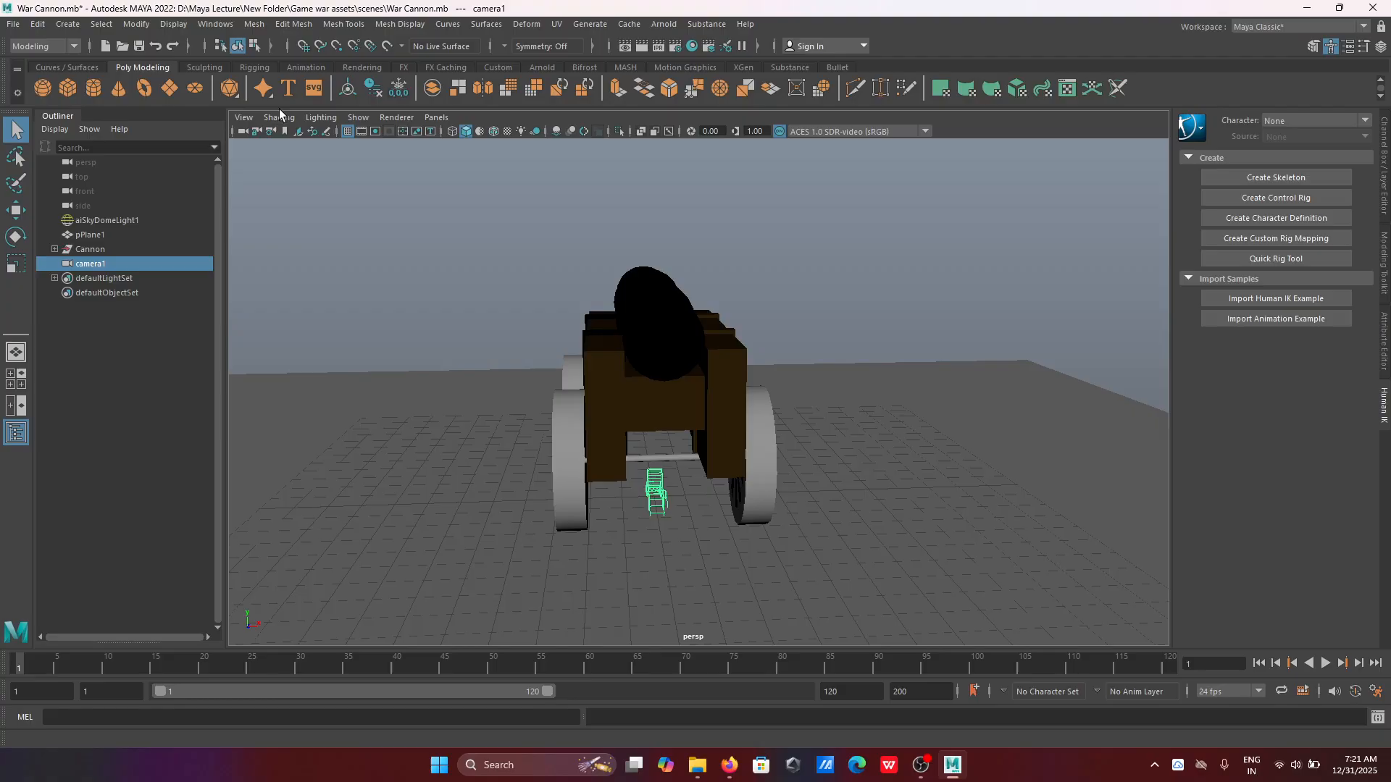
click(442, 119)
mouse_move(463, 132)
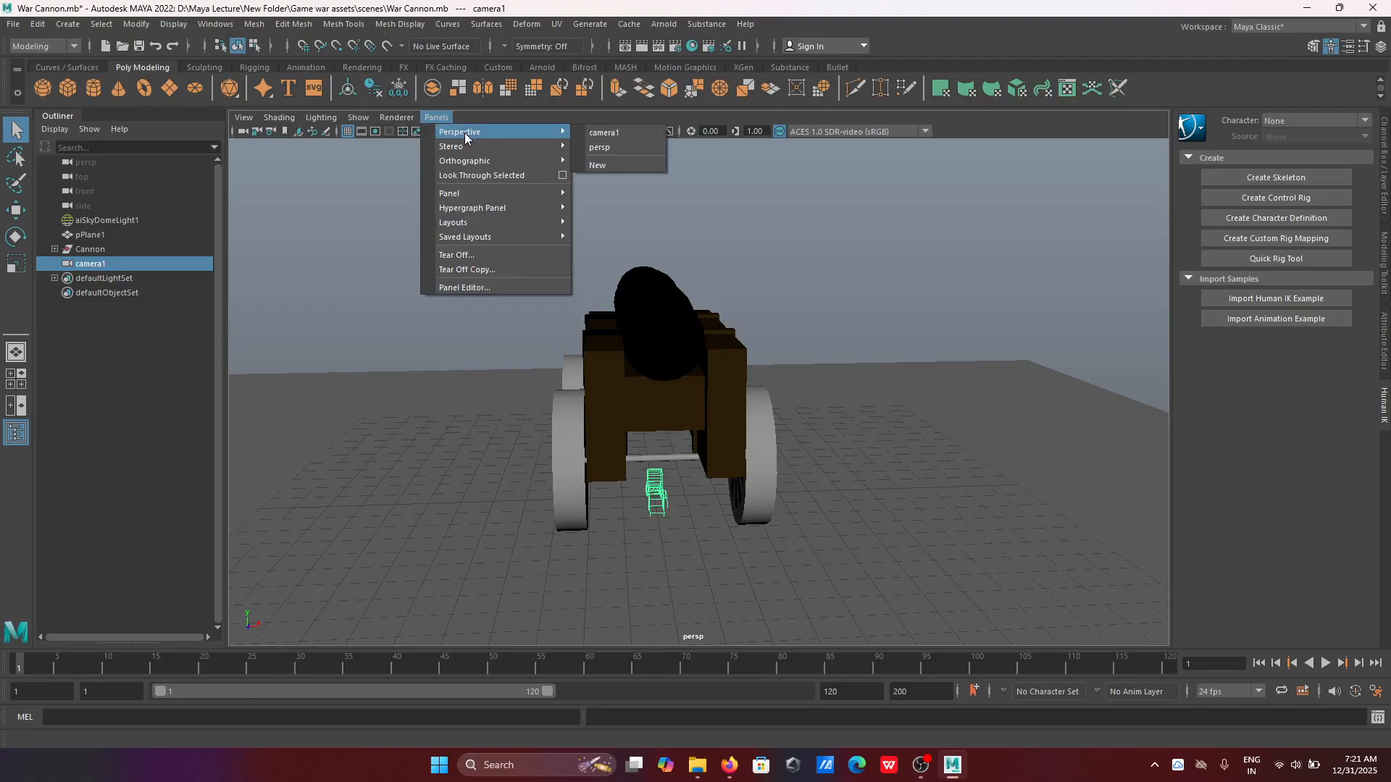
click(601, 133)
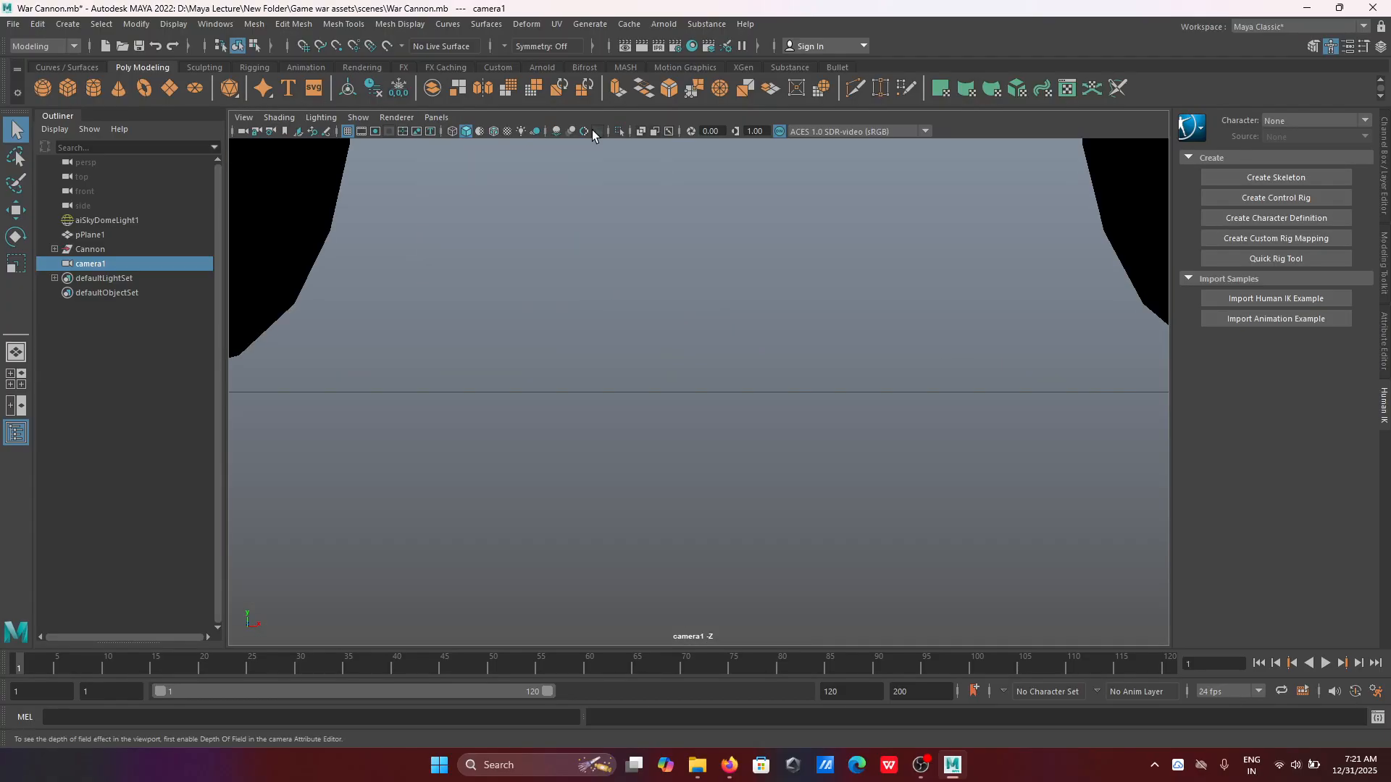
Step: Position camera1 so the whole cannon is framed close up from a three-quarter side angle
scroll(710, 320, down, 10)
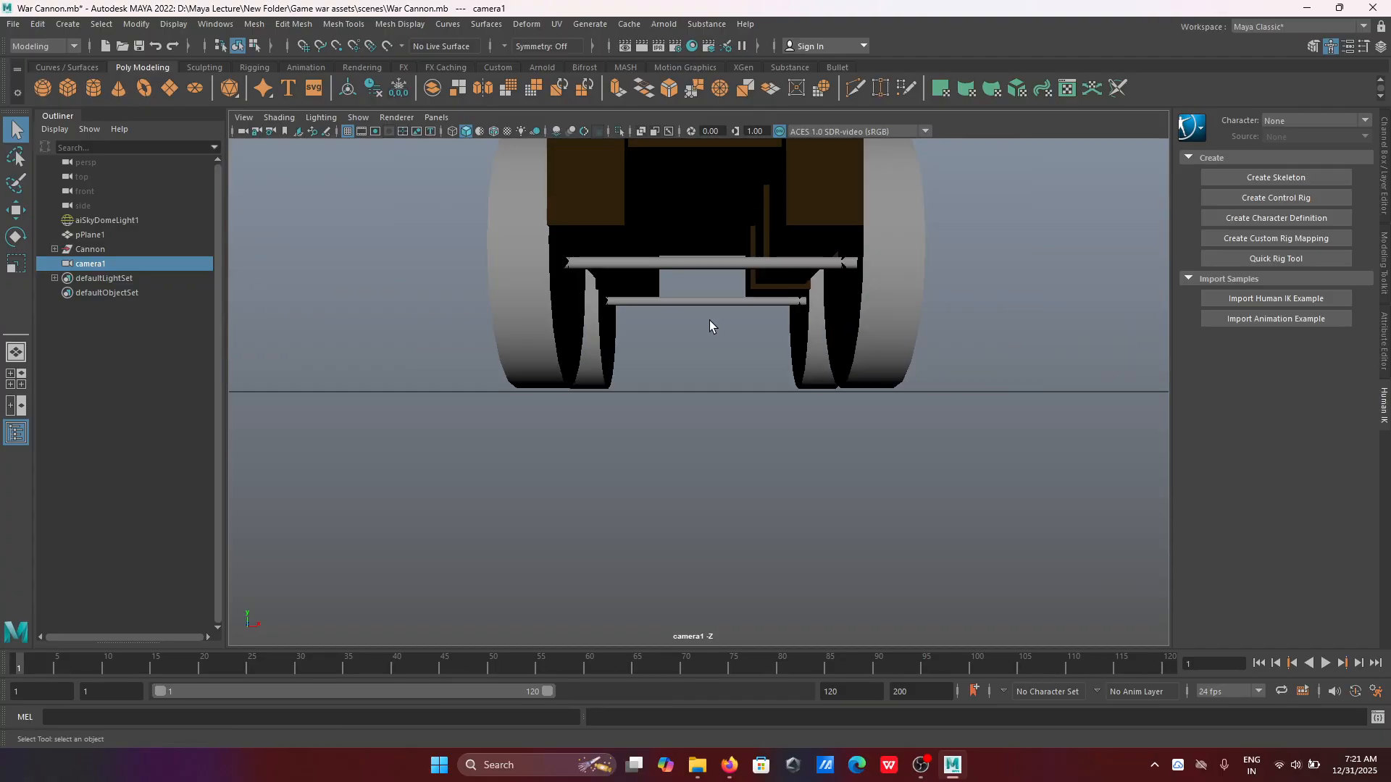
alt+drag(710, 320, 766, 356)
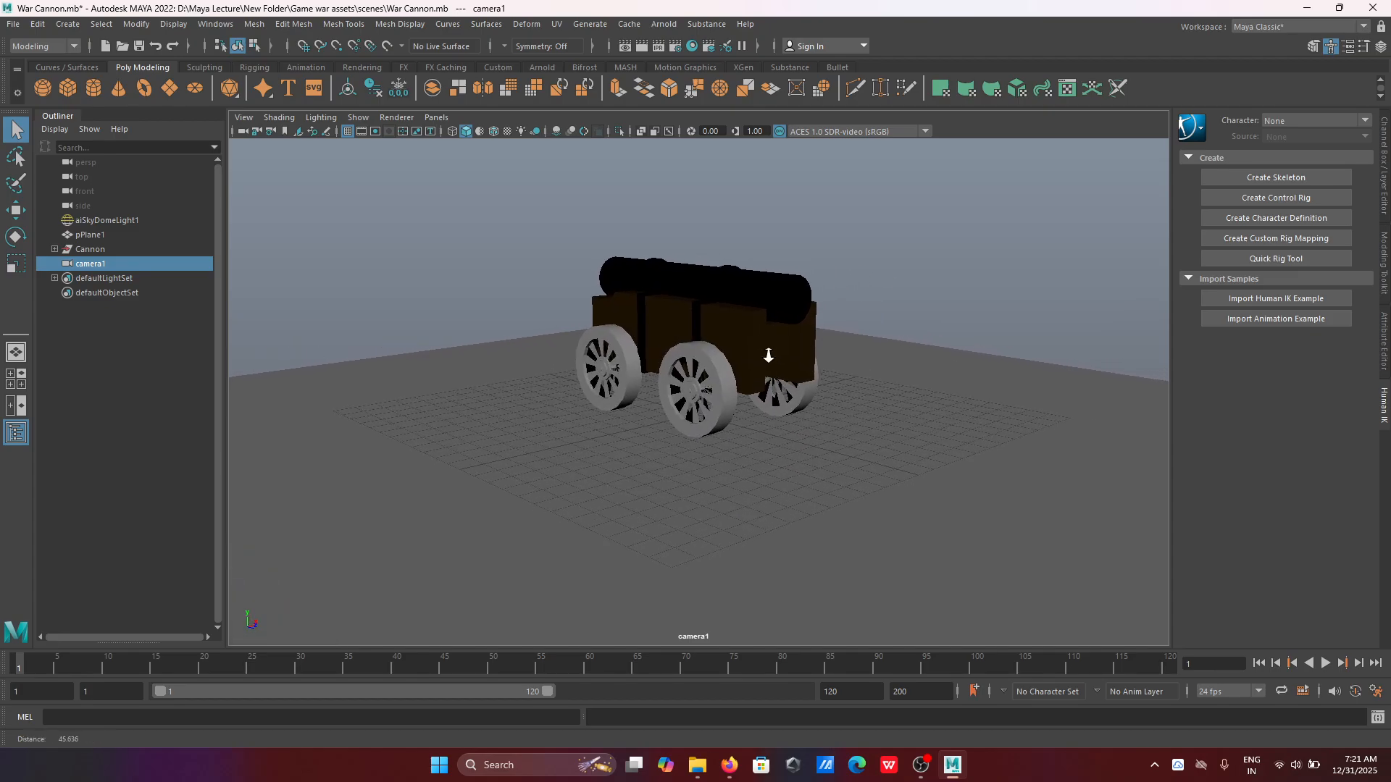
alt+right_drag(767, 356, 806, 499)
alt+middle_drag(806, 499, 860, 463)
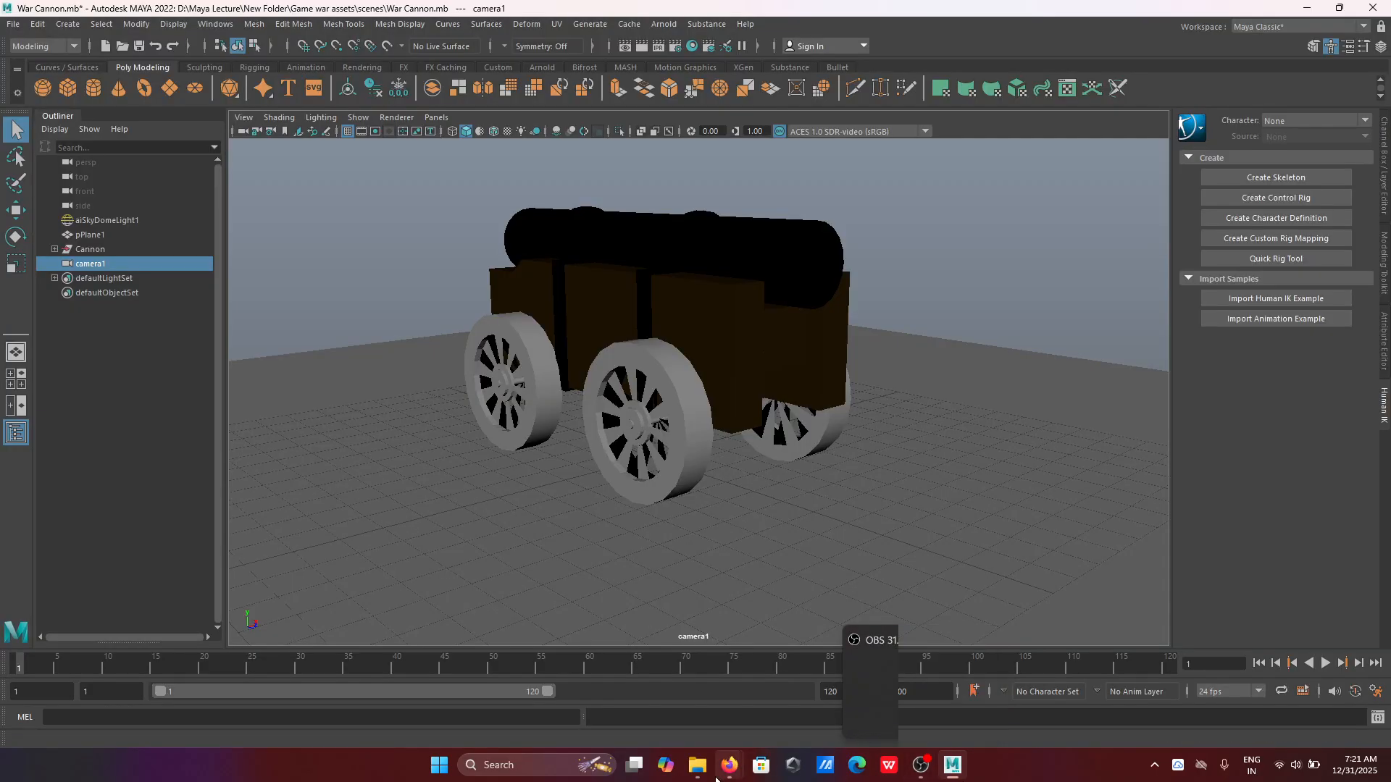
Step: Switch to the Google Meet window, admit all waiting guests, and return to Maya
mouse_move(729, 766)
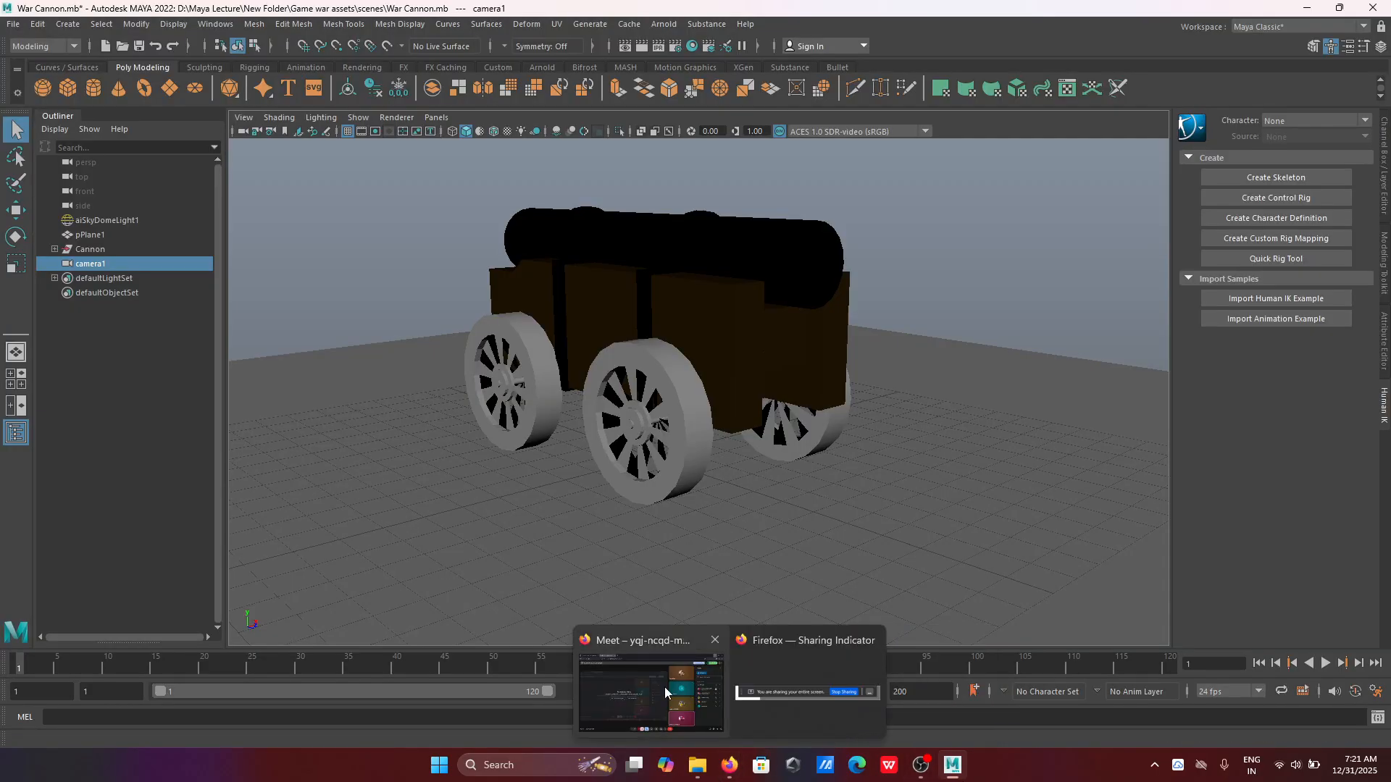
click(664, 686)
click(1324, 331)
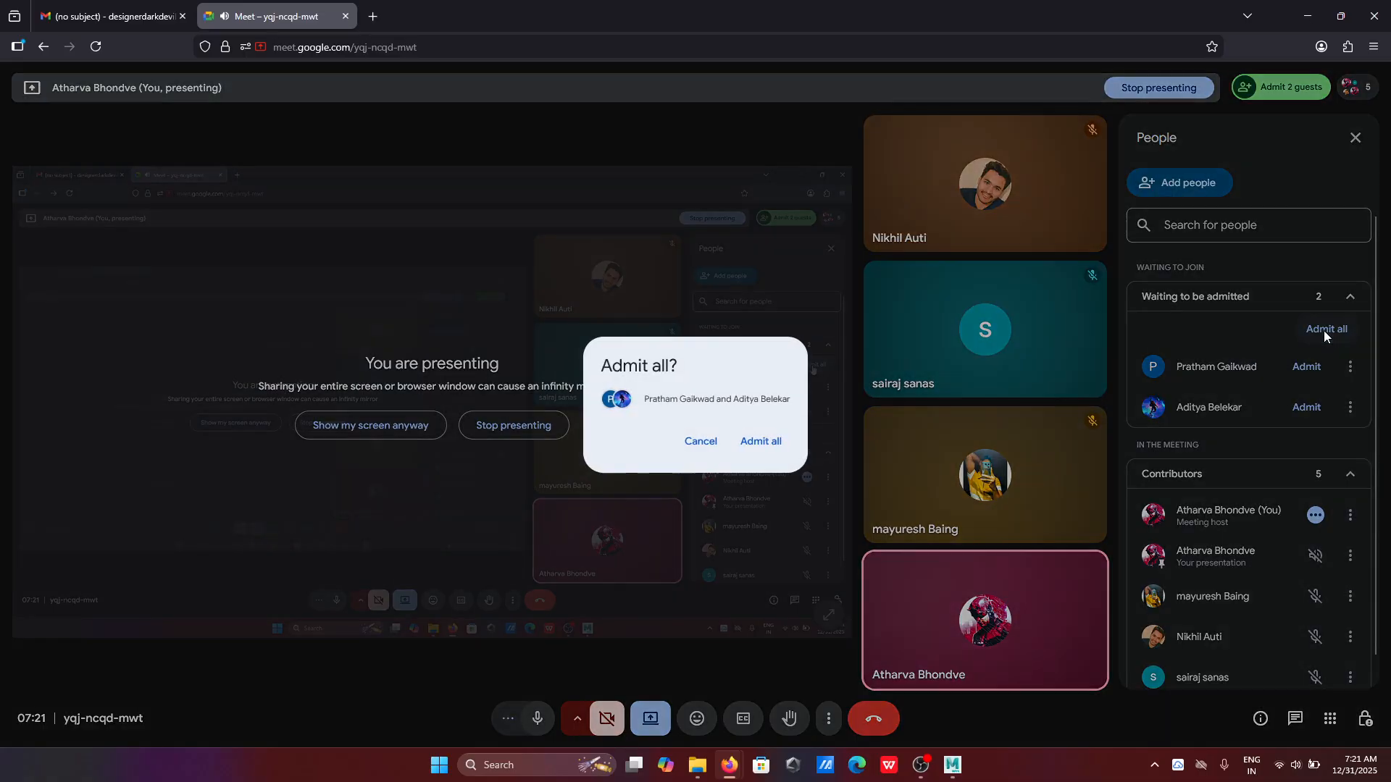
click(750, 451)
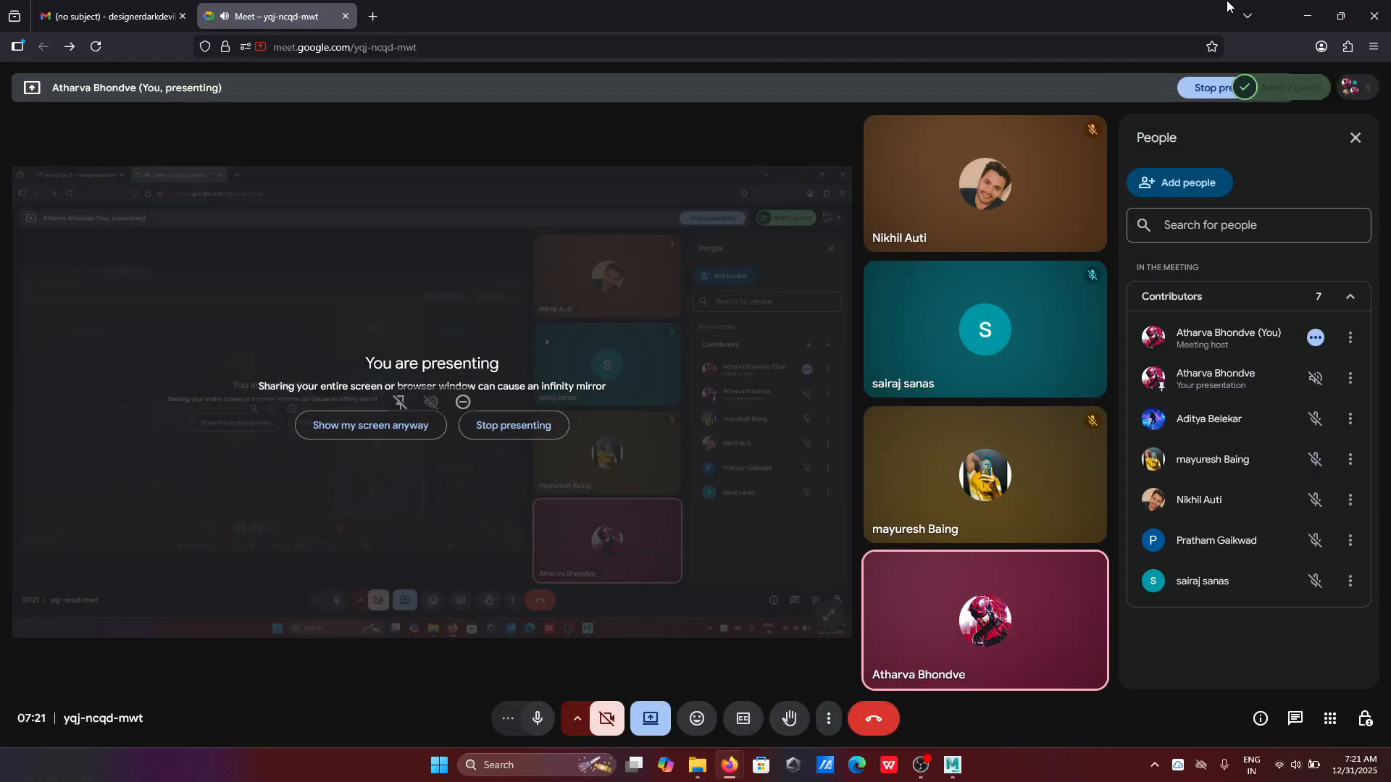
click(1306, 15)
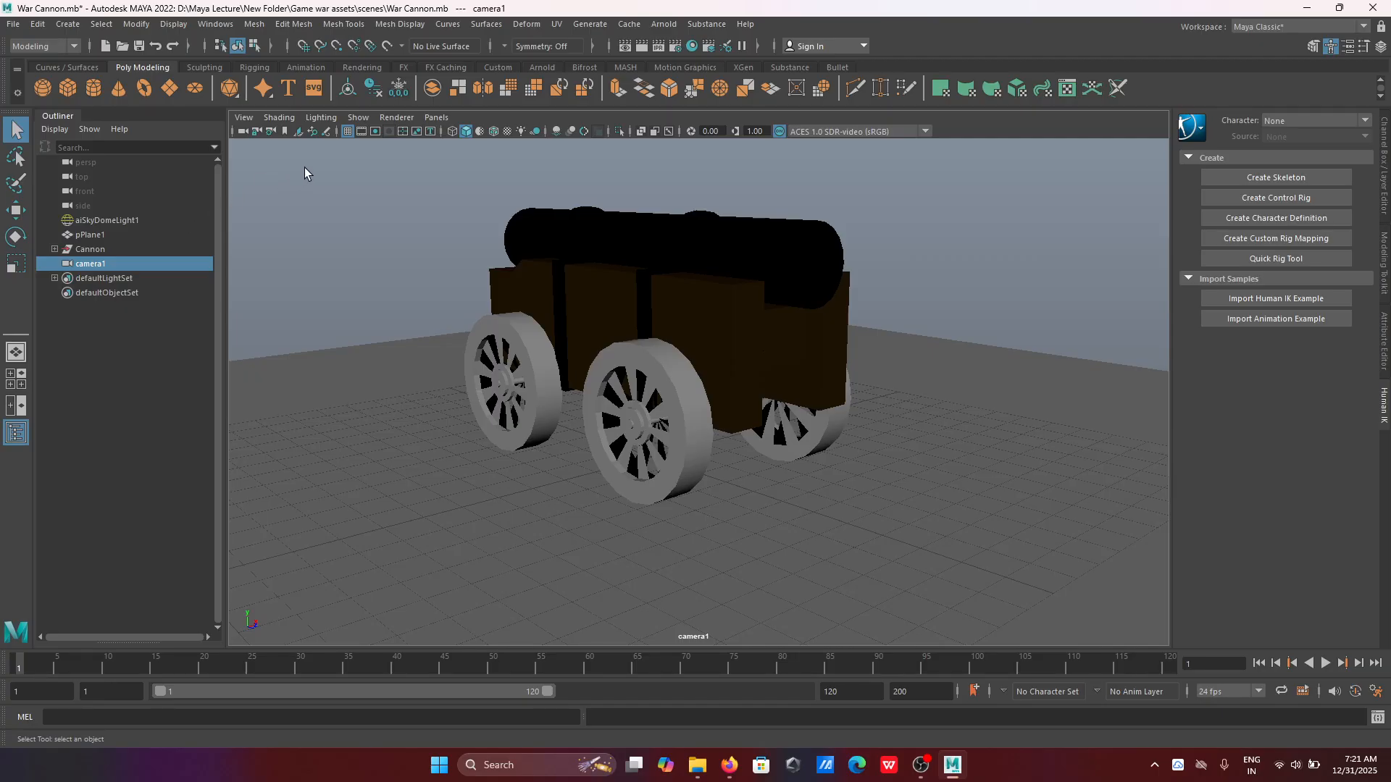
Step: Turn on the resolution gate for camera1 and recenter the cannon so it fills more of the frame
click(377, 135)
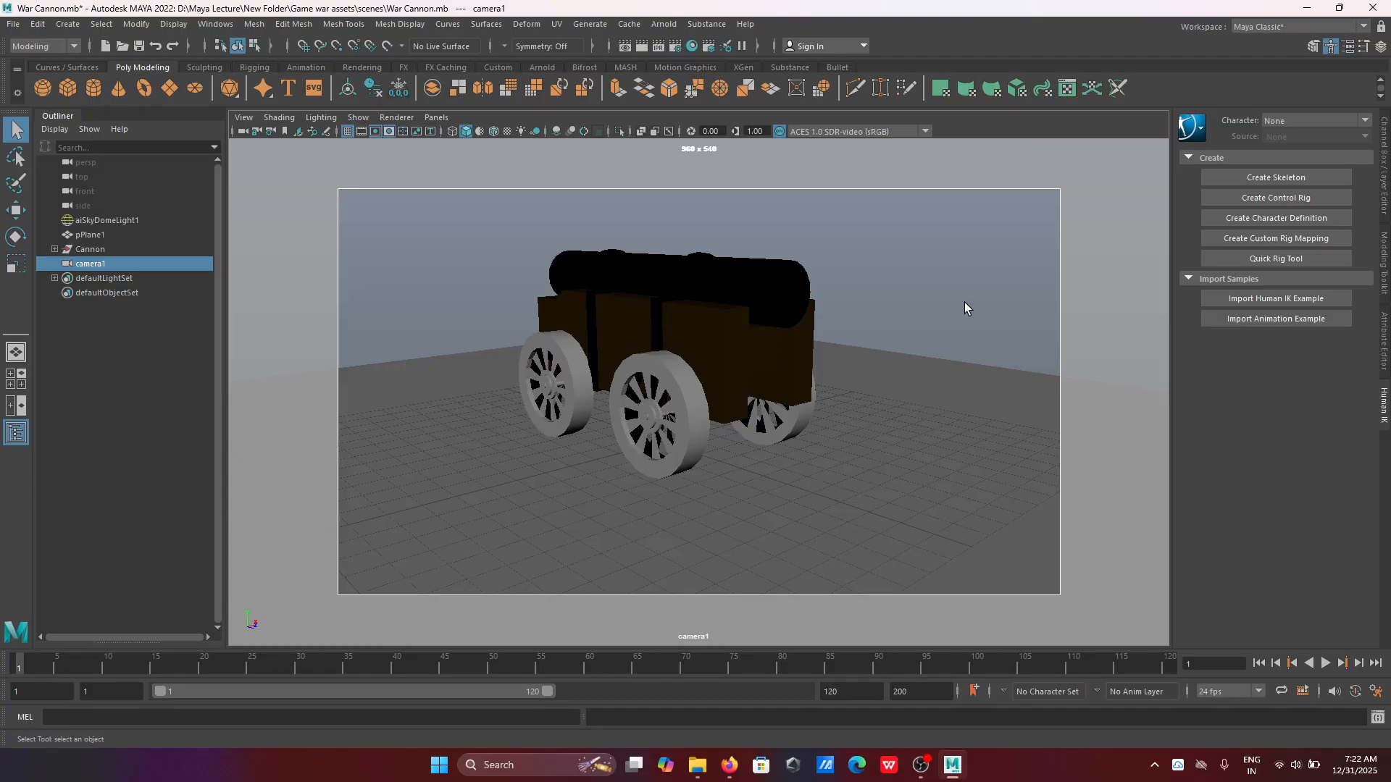
alt+middle_drag(964, 302, 974, 321)
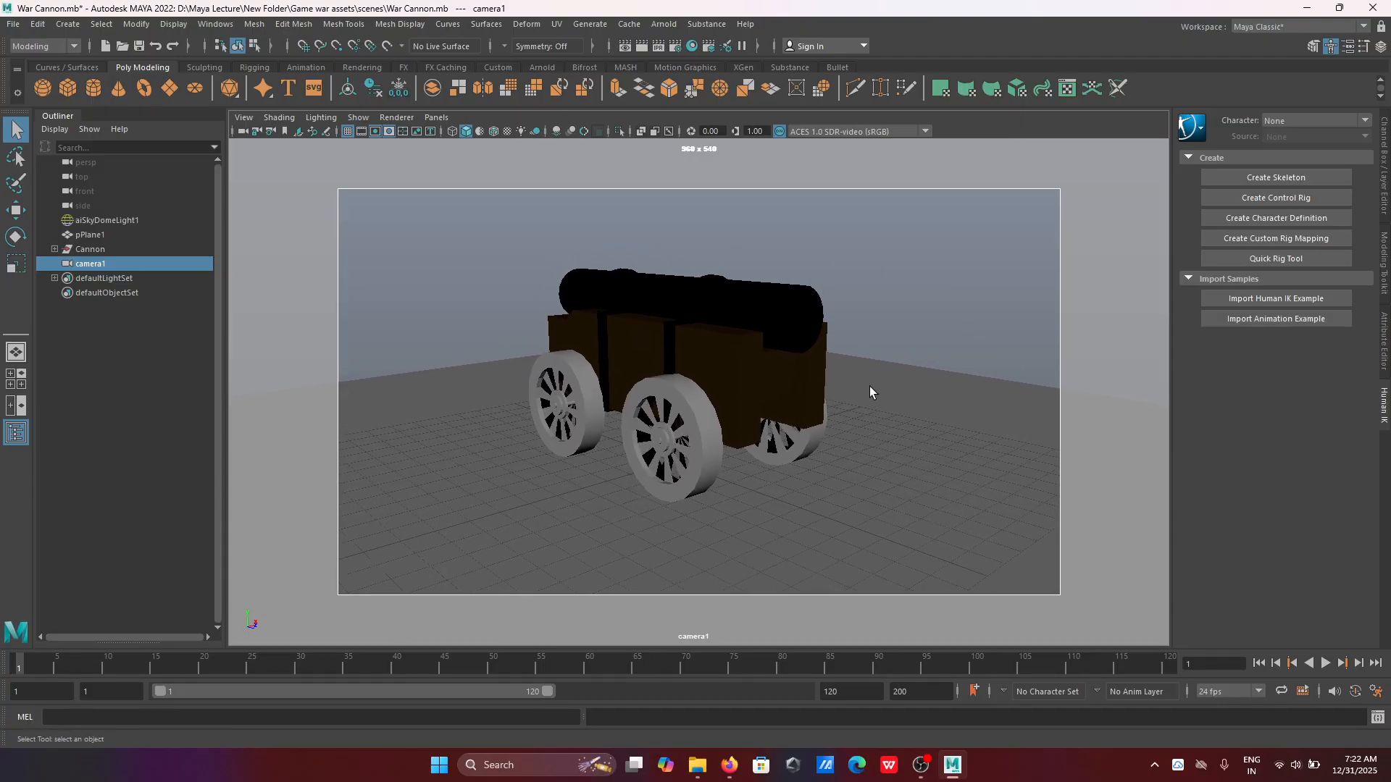
scroll(875, 393, up, 3)
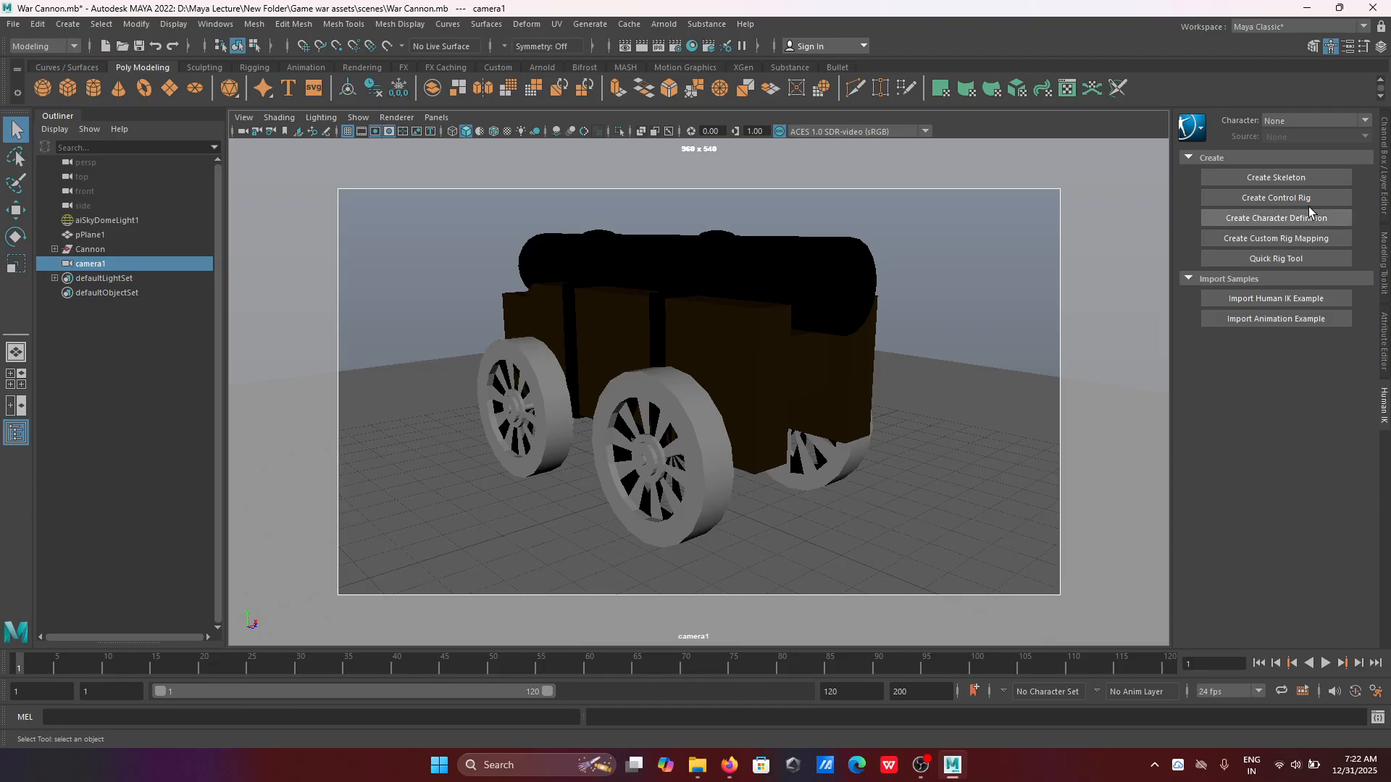
Step: Show camera1's channel values and dolly the camera in and out to examine how its translation changes
click(1382, 174)
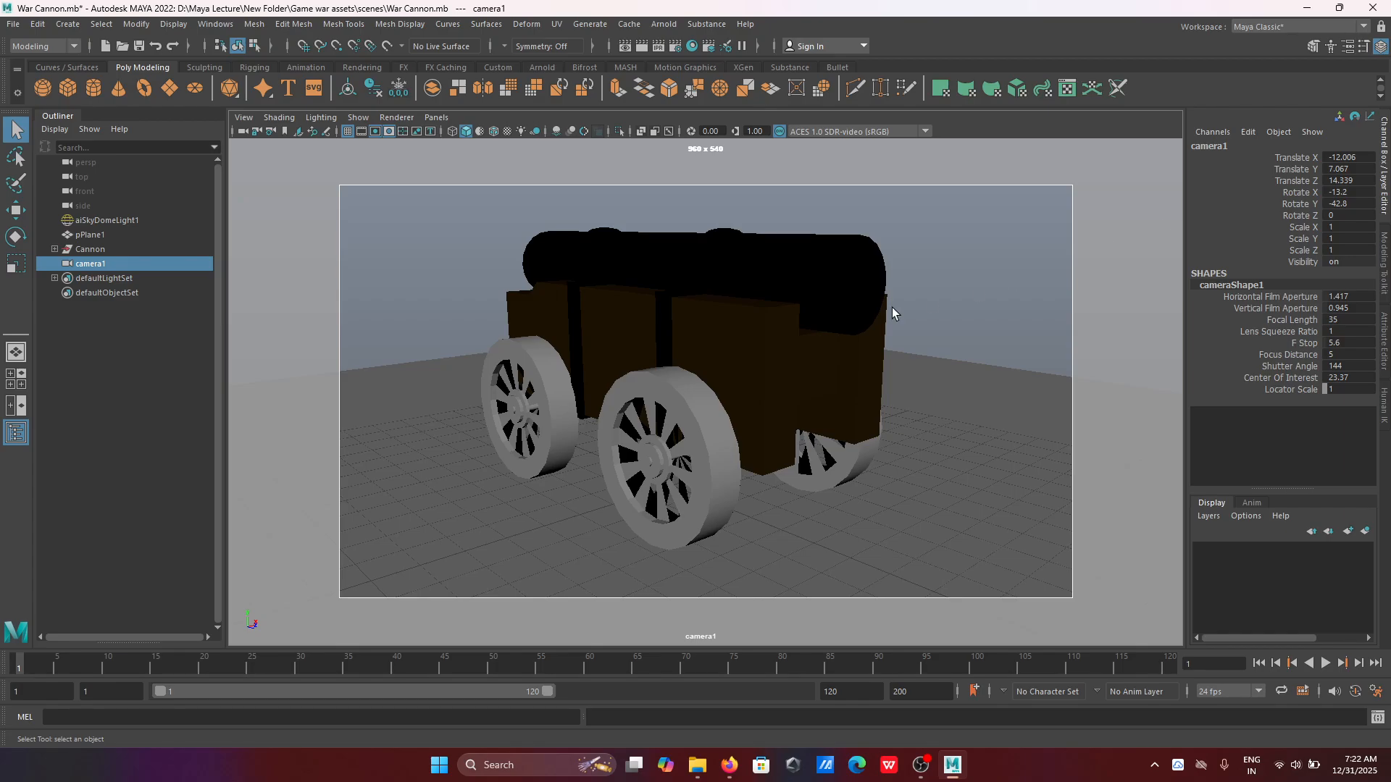
scroll(830, 338, down, 2)
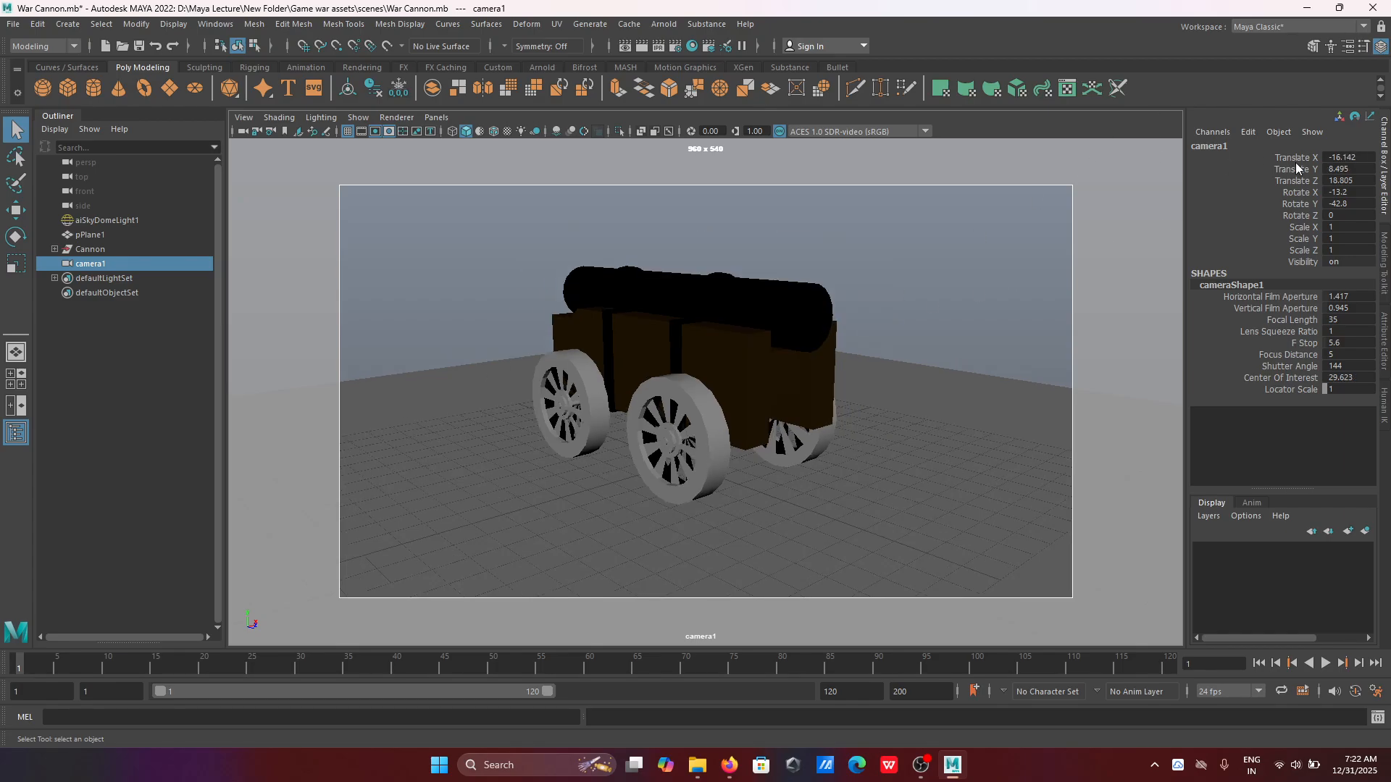
scroll(946, 339, down, 2)
scroll(946, 336, up, 4)
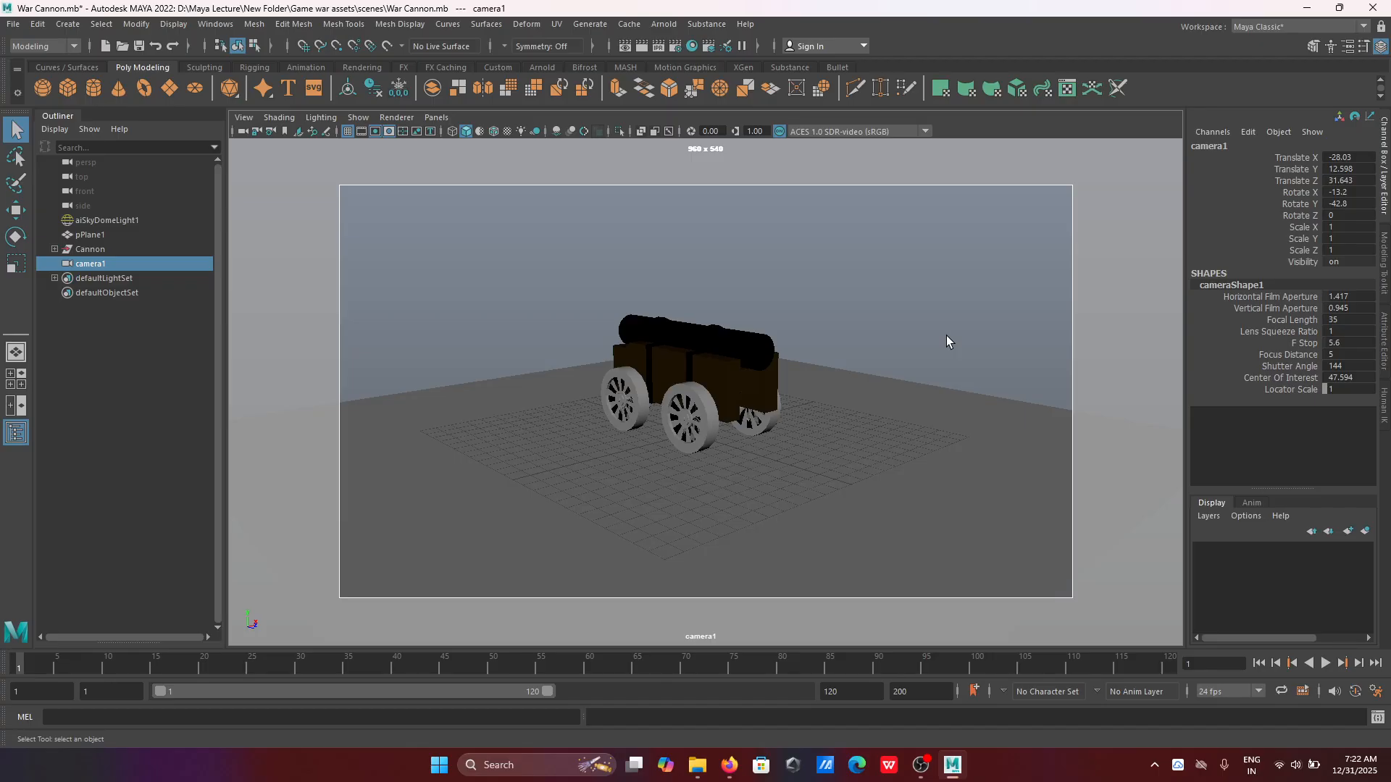
scroll(837, 355, down, 2)
scroll(837, 354, down, 3)
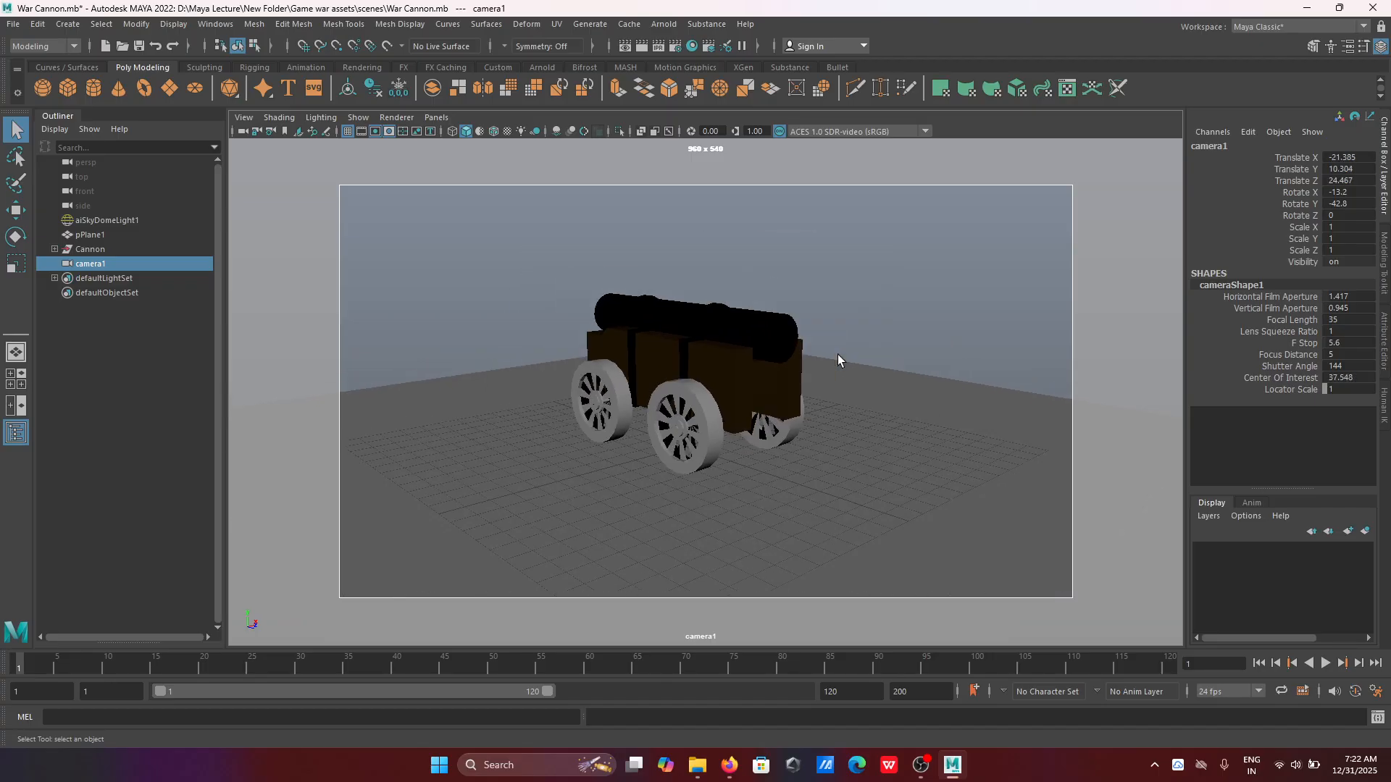
scroll(838, 354, up, 3)
scroll(837, 354, up, 1)
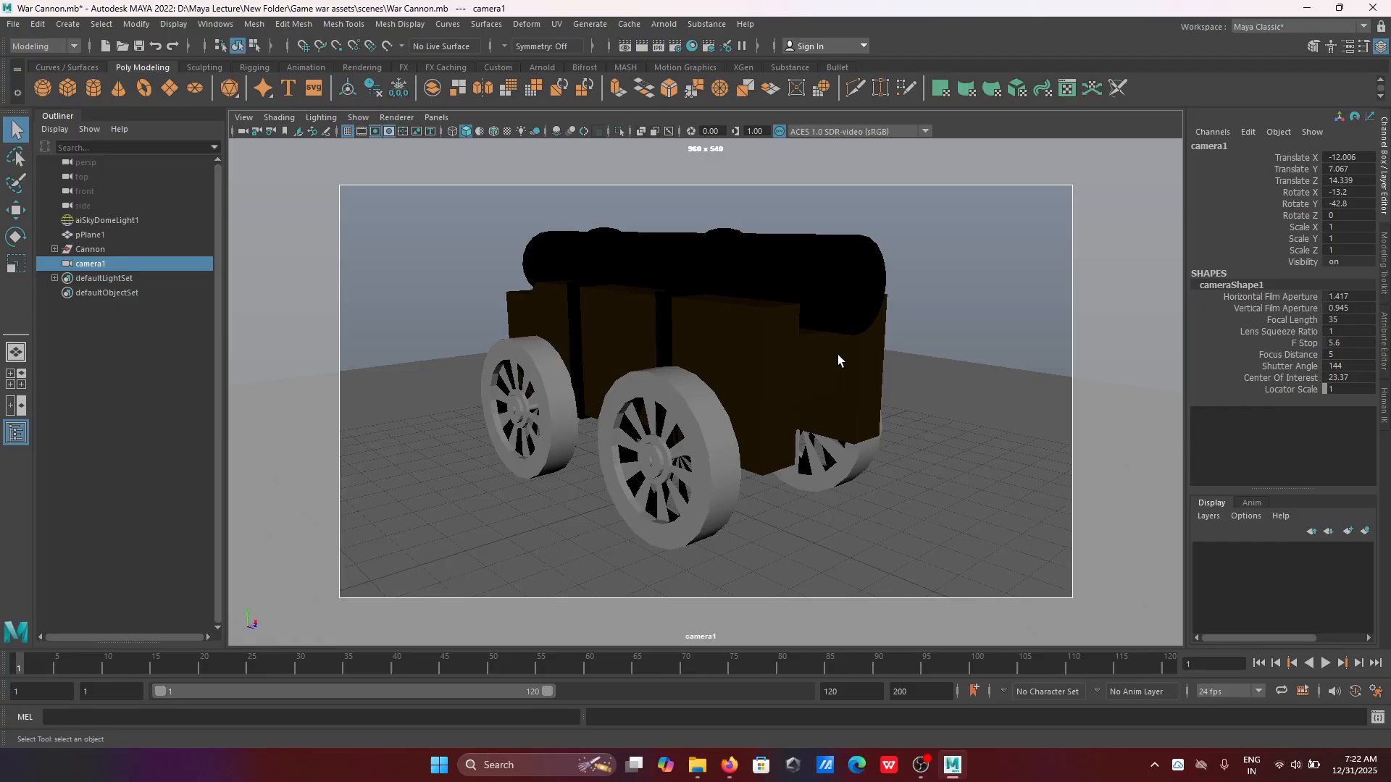
scroll(838, 354, up, 3)
scroll(837, 360, down, 2)
Step: Try a focal length of 144 on camera1, then set it back to 35
click(1333, 319)
text(3)
key(Return)
drag(1325, 320, 1366, 319)
double_click(1369, 320)
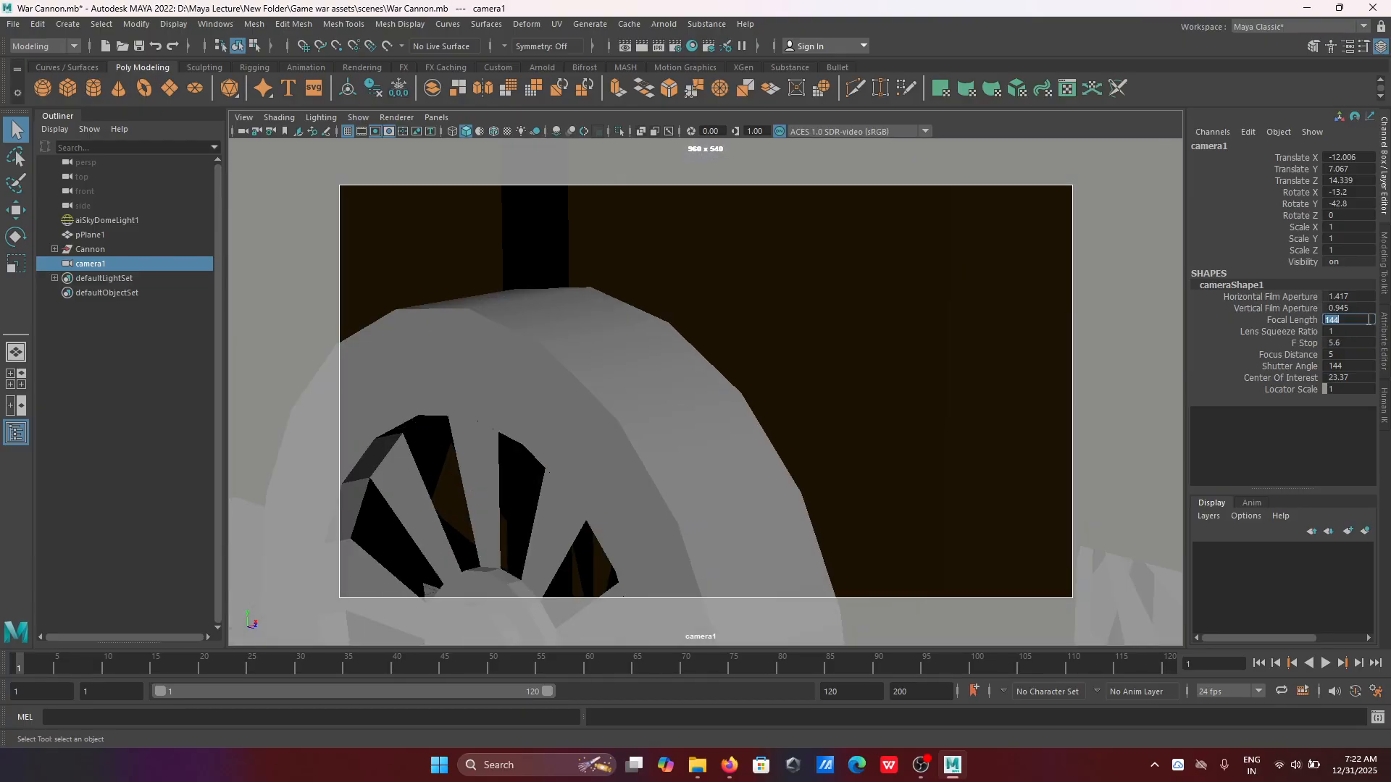
text(35)
key(Return)
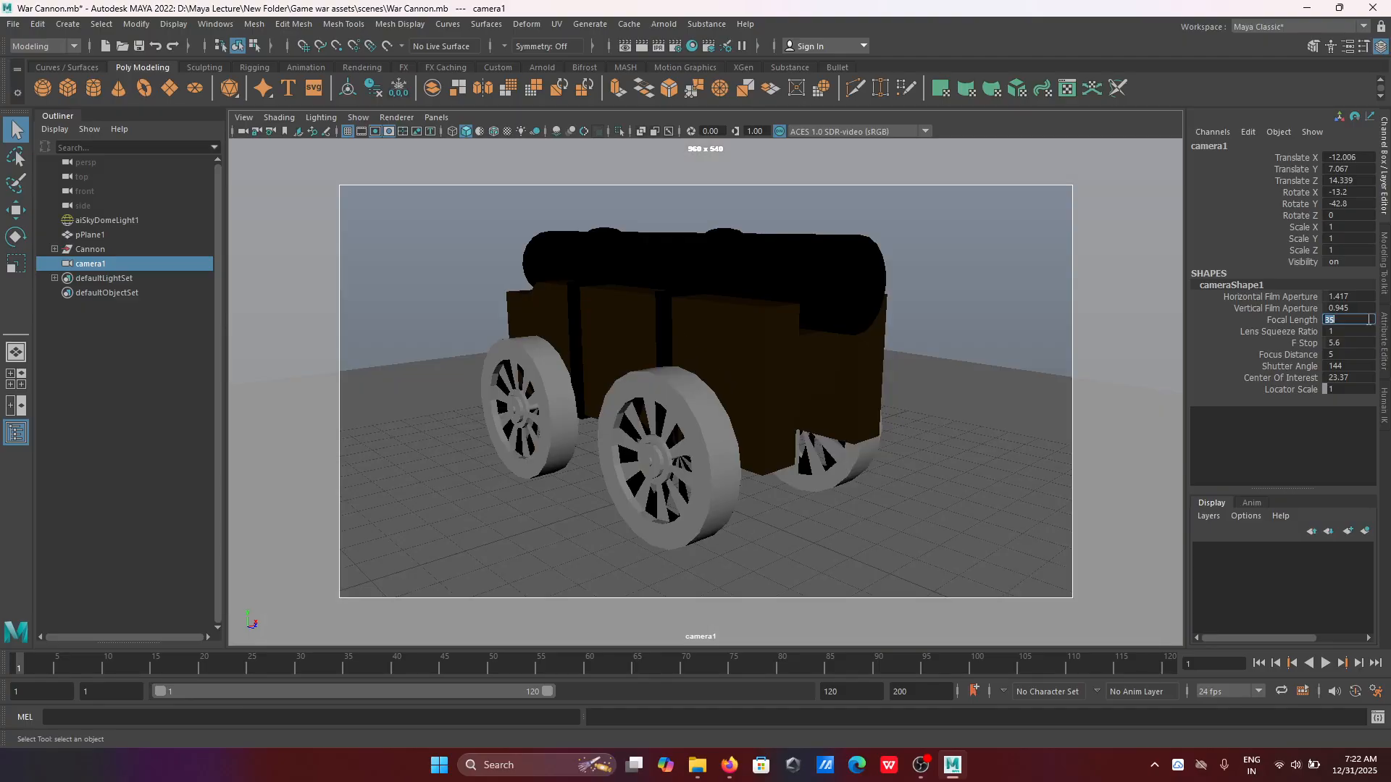
Step: Try focal lengths of 20, 10 and 50 on camera1, then return it to 35
text(20)
key(Return)
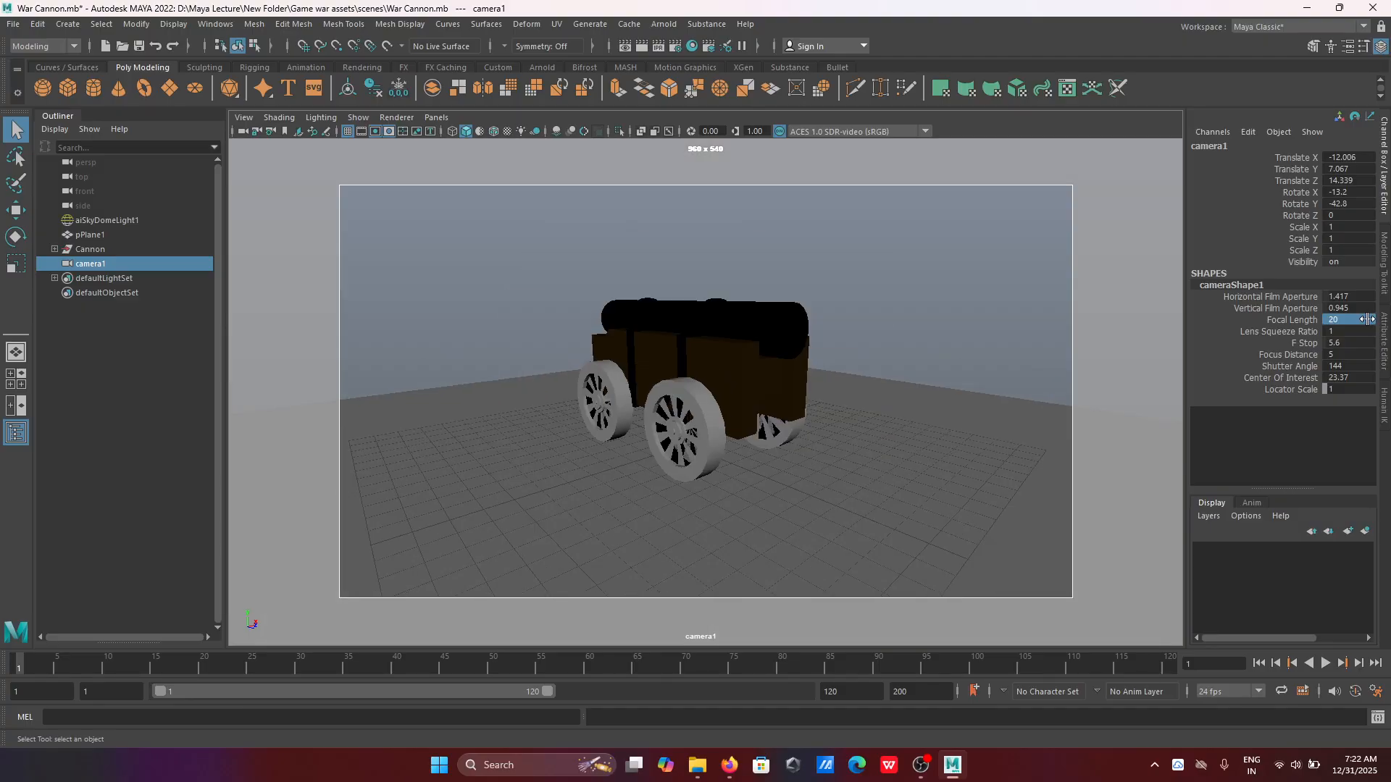
double_click(1368, 319)
text(10)
key(Return)
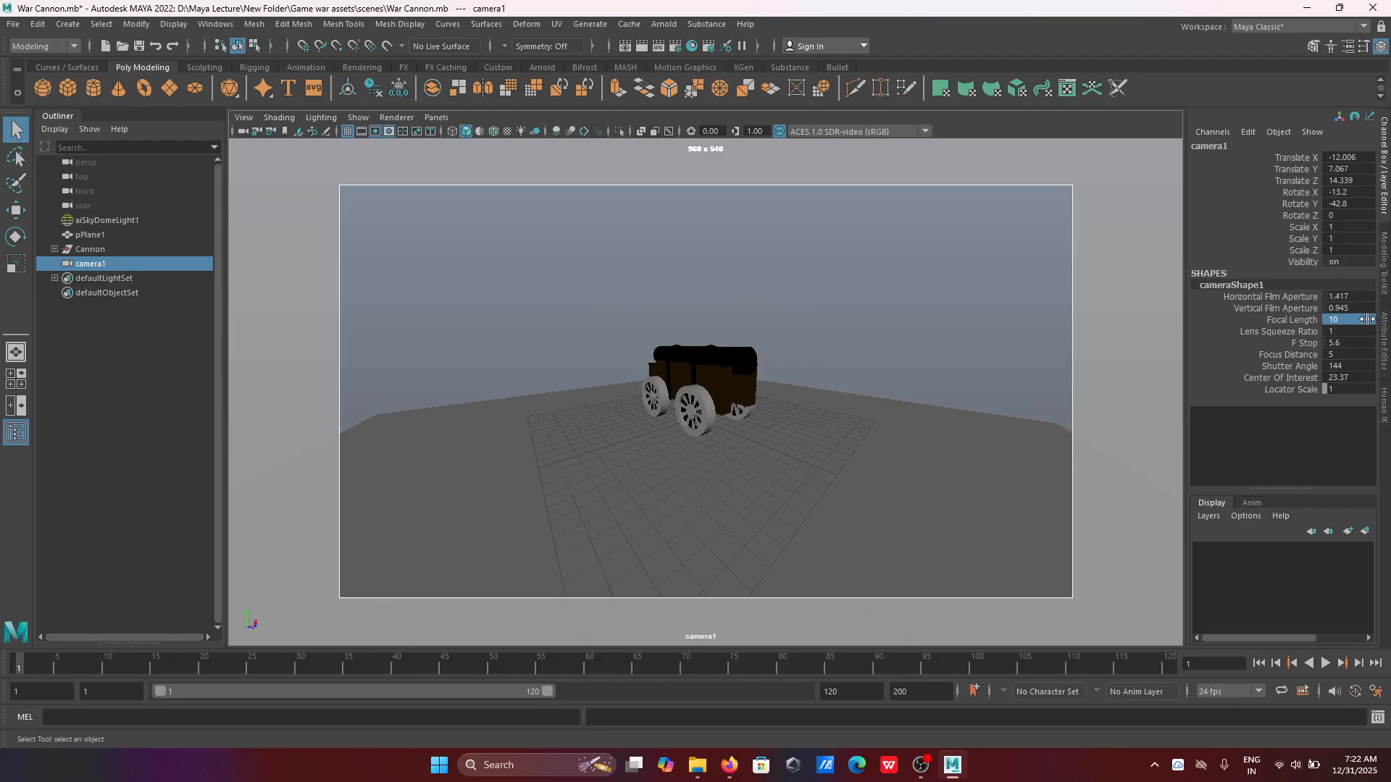
double_click(1367, 319)
text(50)
key(Return)
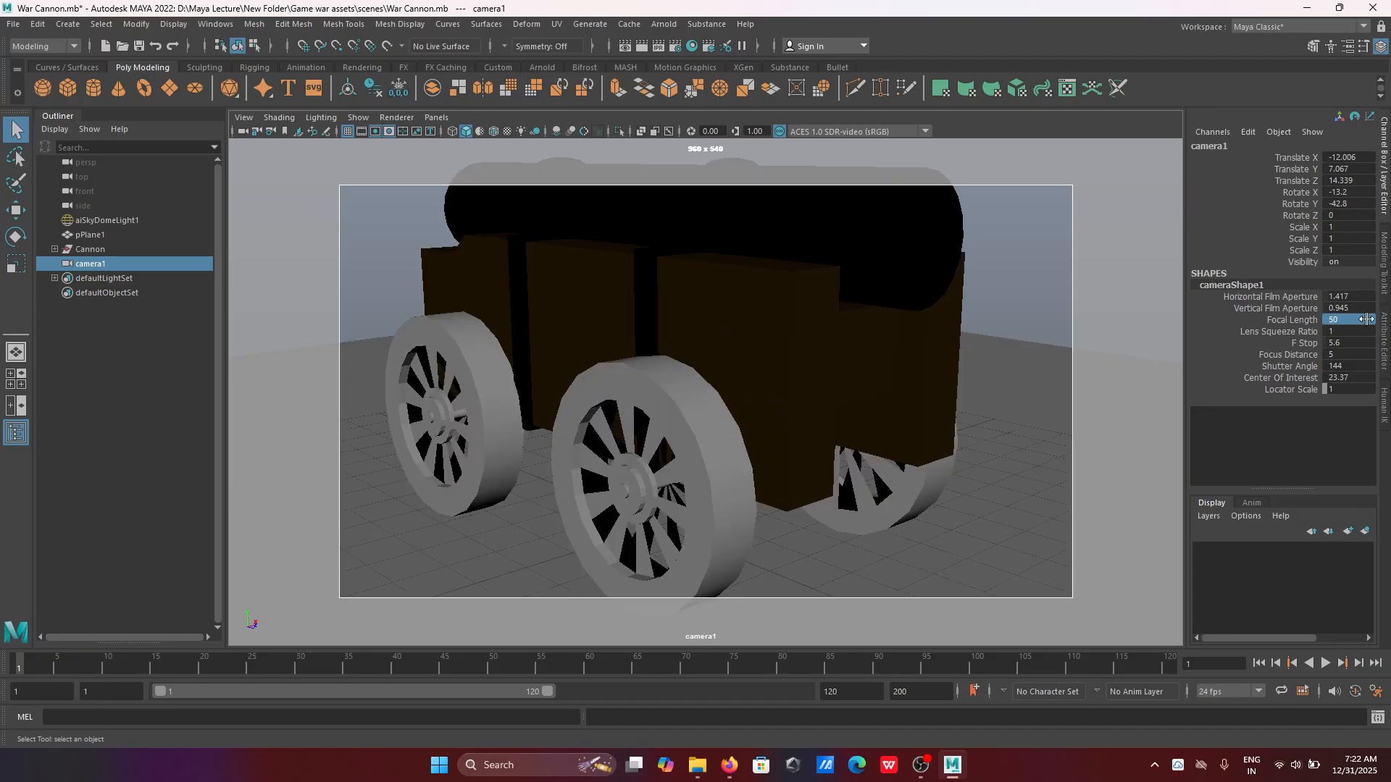
double_click(1367, 320)
text(35)
key(Return)
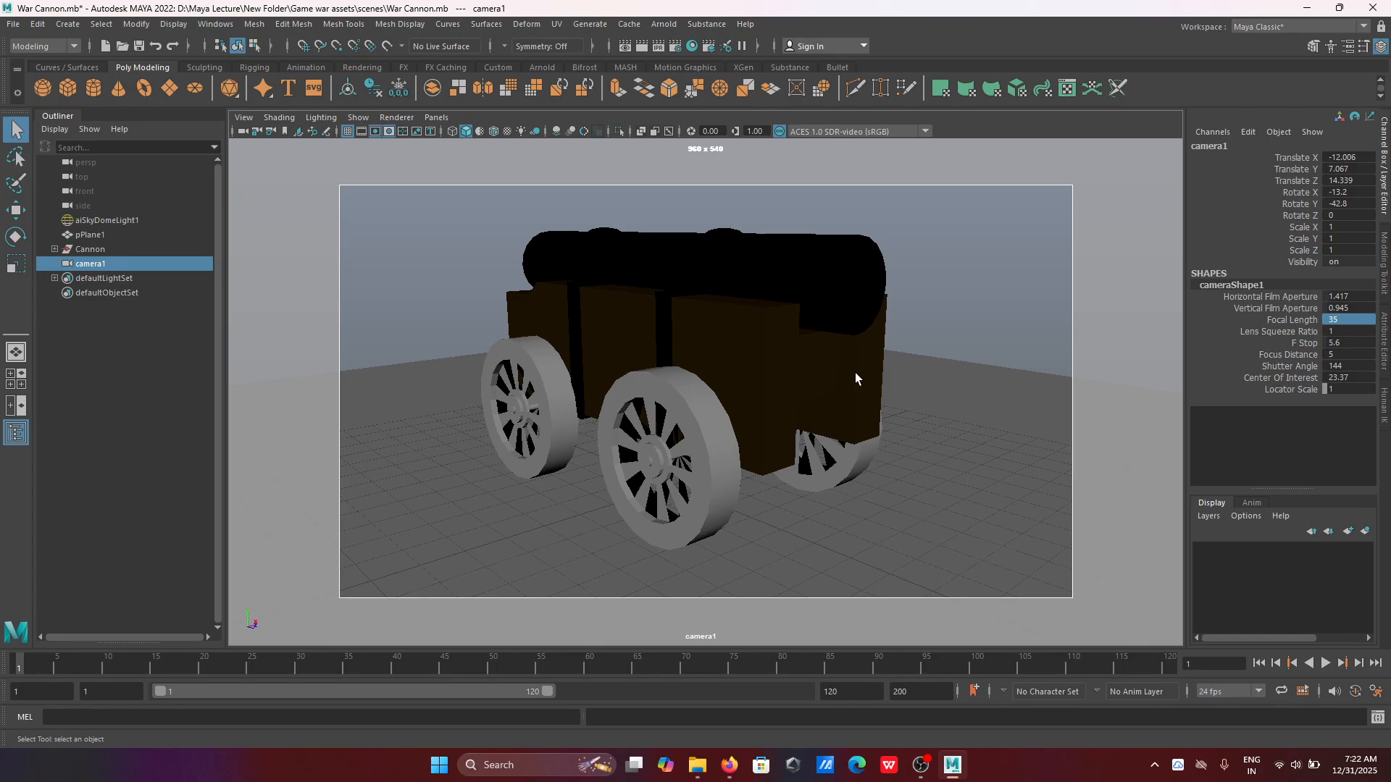
scroll(855, 373, down, 3)
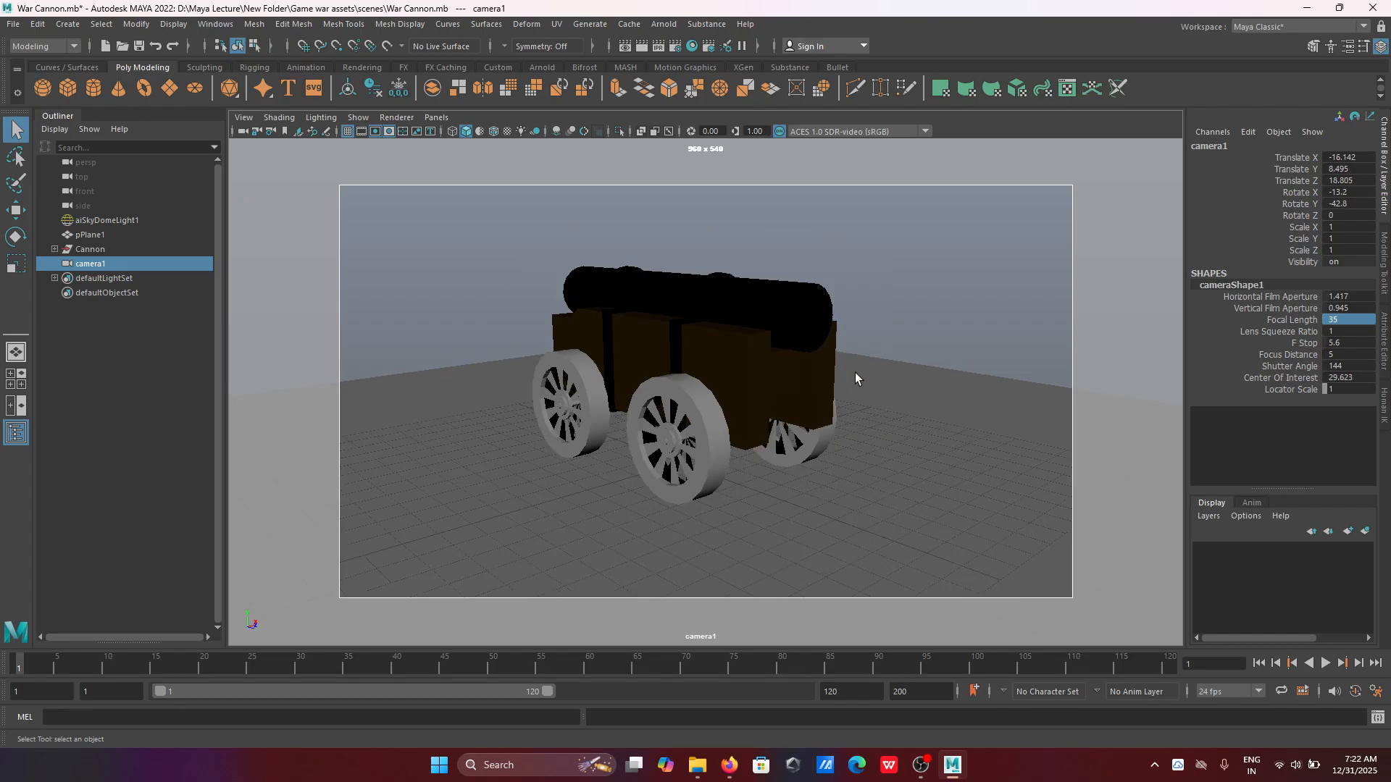
scroll(855, 373, up, 3)
scroll(855, 372, down, 4)
scroll(855, 373, up, 5)
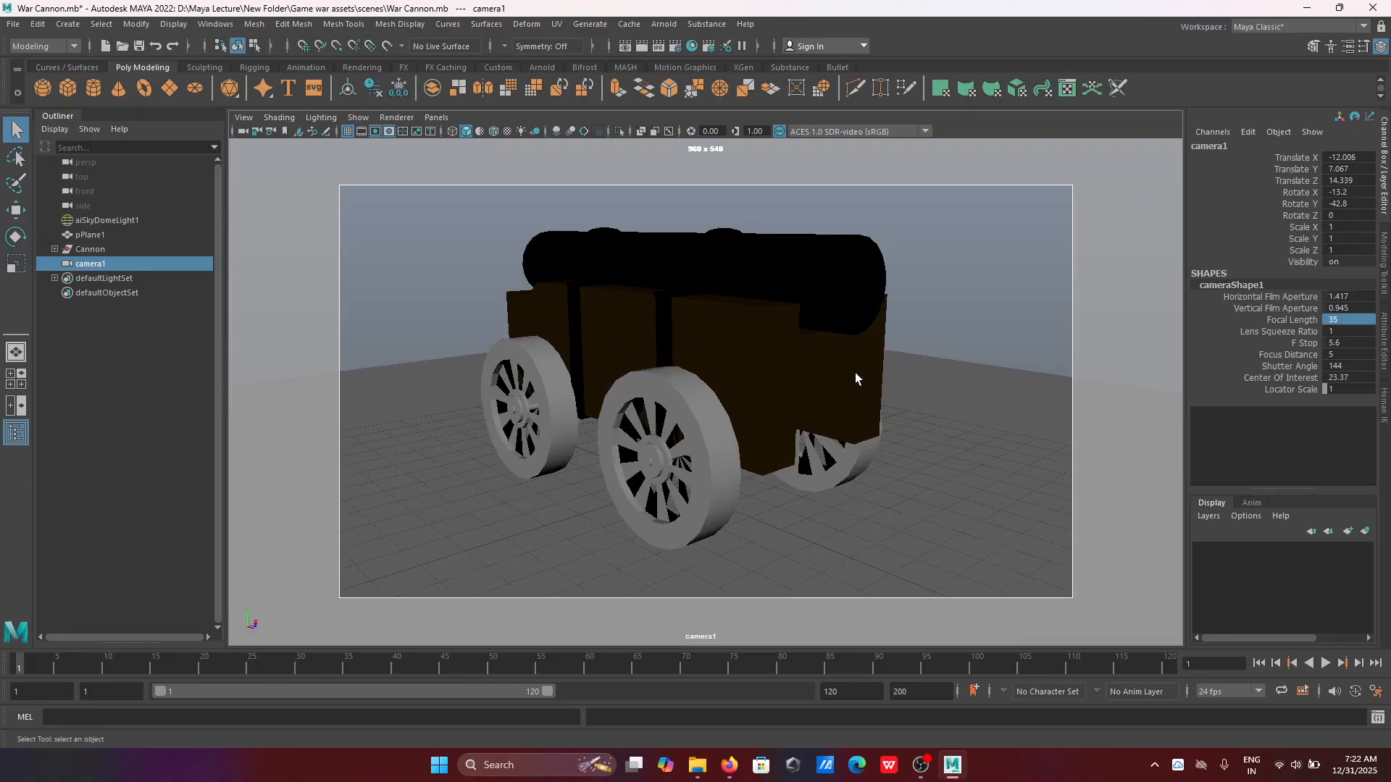
scroll(855, 373, down, 2)
scroll(854, 372, up, 2)
Step: Make the time slider taller, look through the available frame rates and choose 24 fps for playback
drag(500, 642, 505, 612)
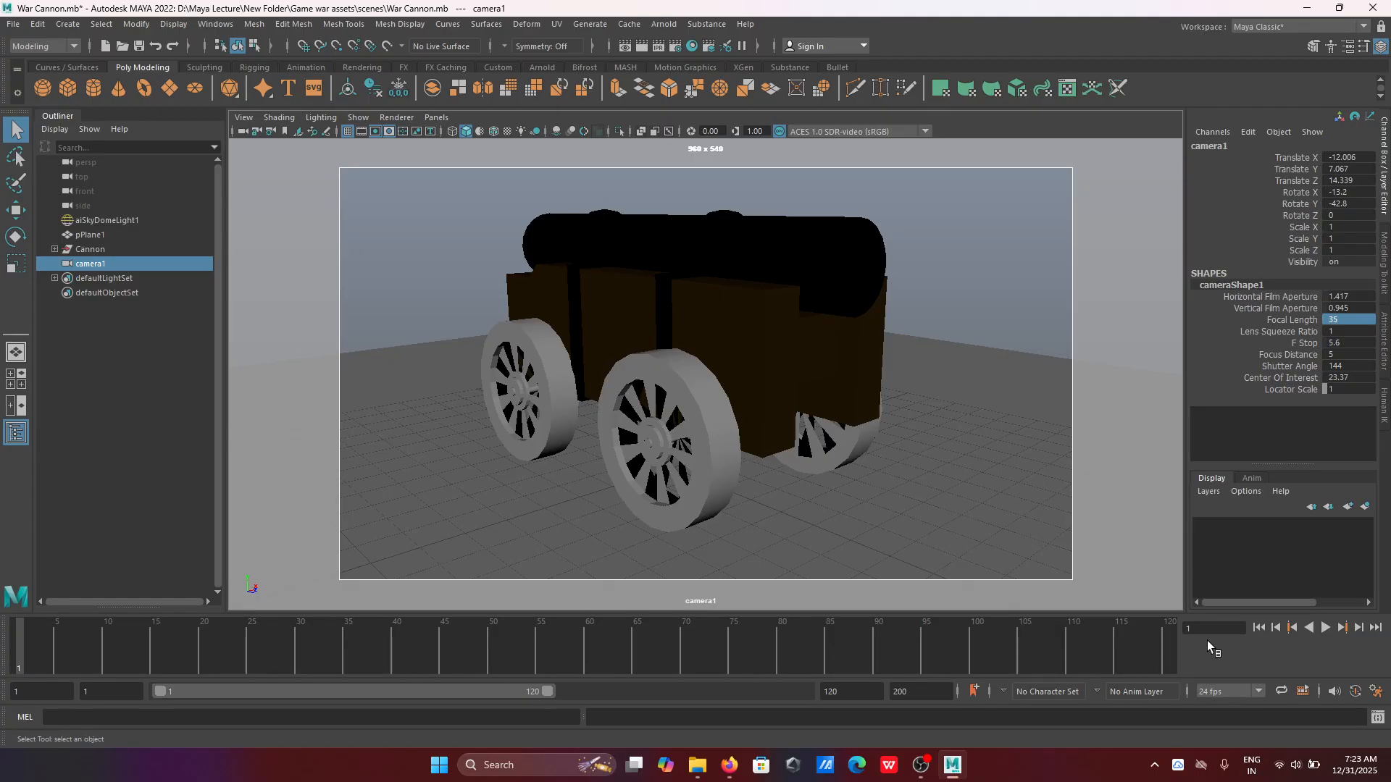
click(1258, 691)
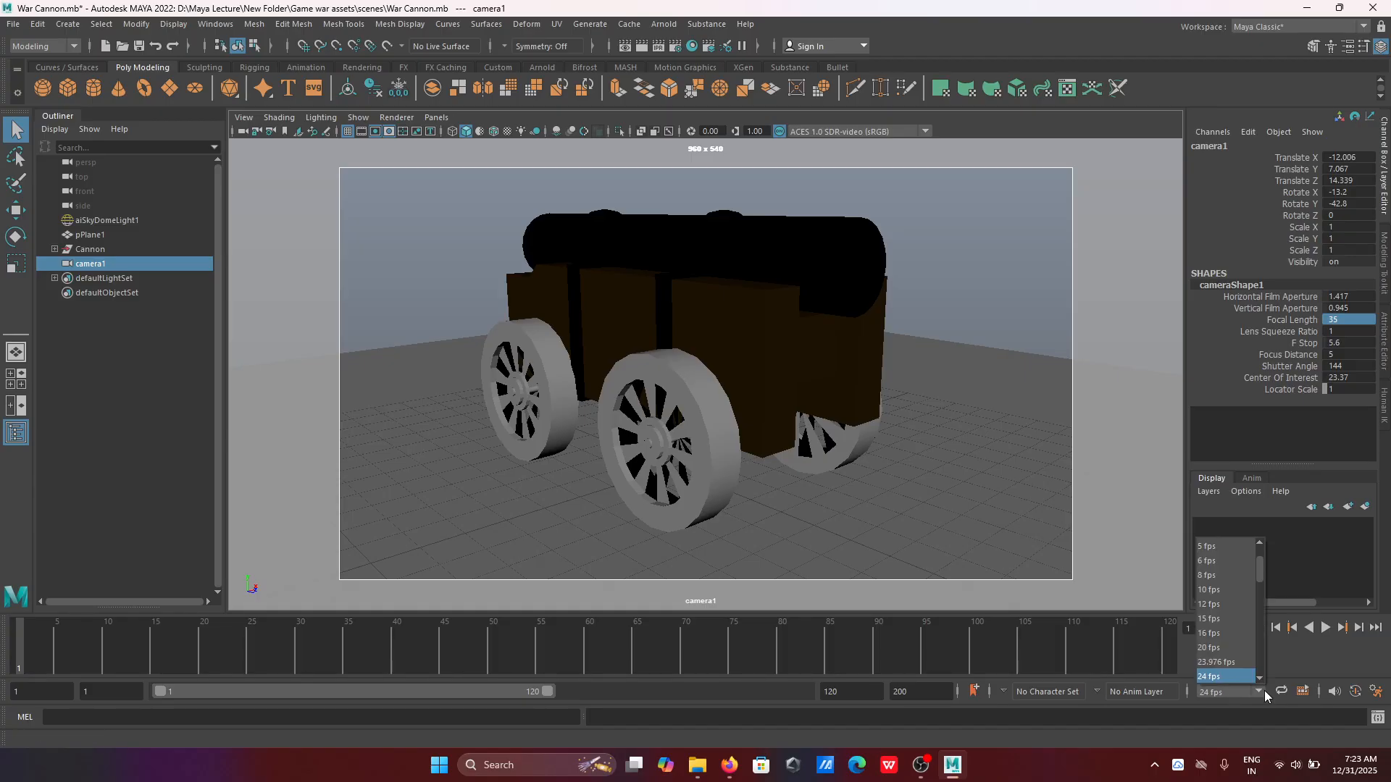
scroll(1246, 629, down, 4)
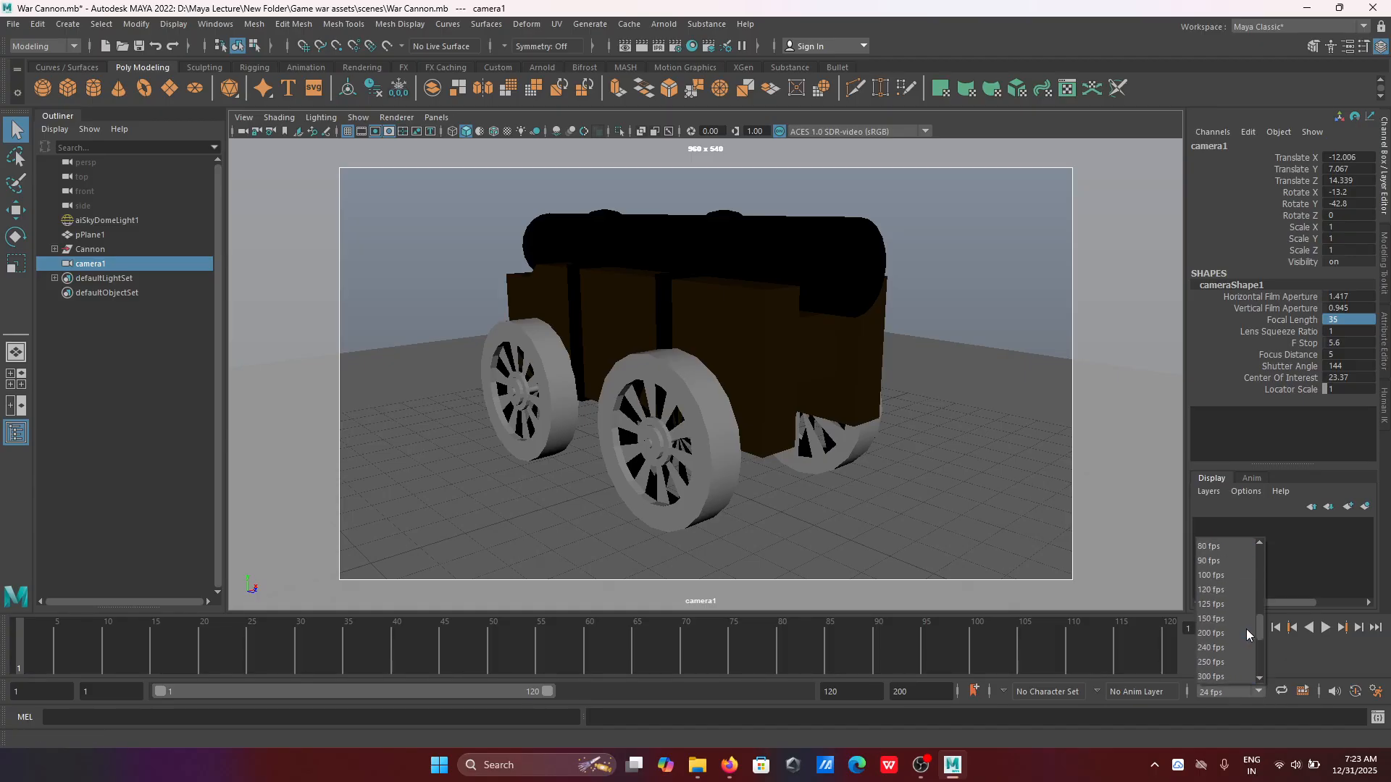
scroll(1246, 629, up, 6)
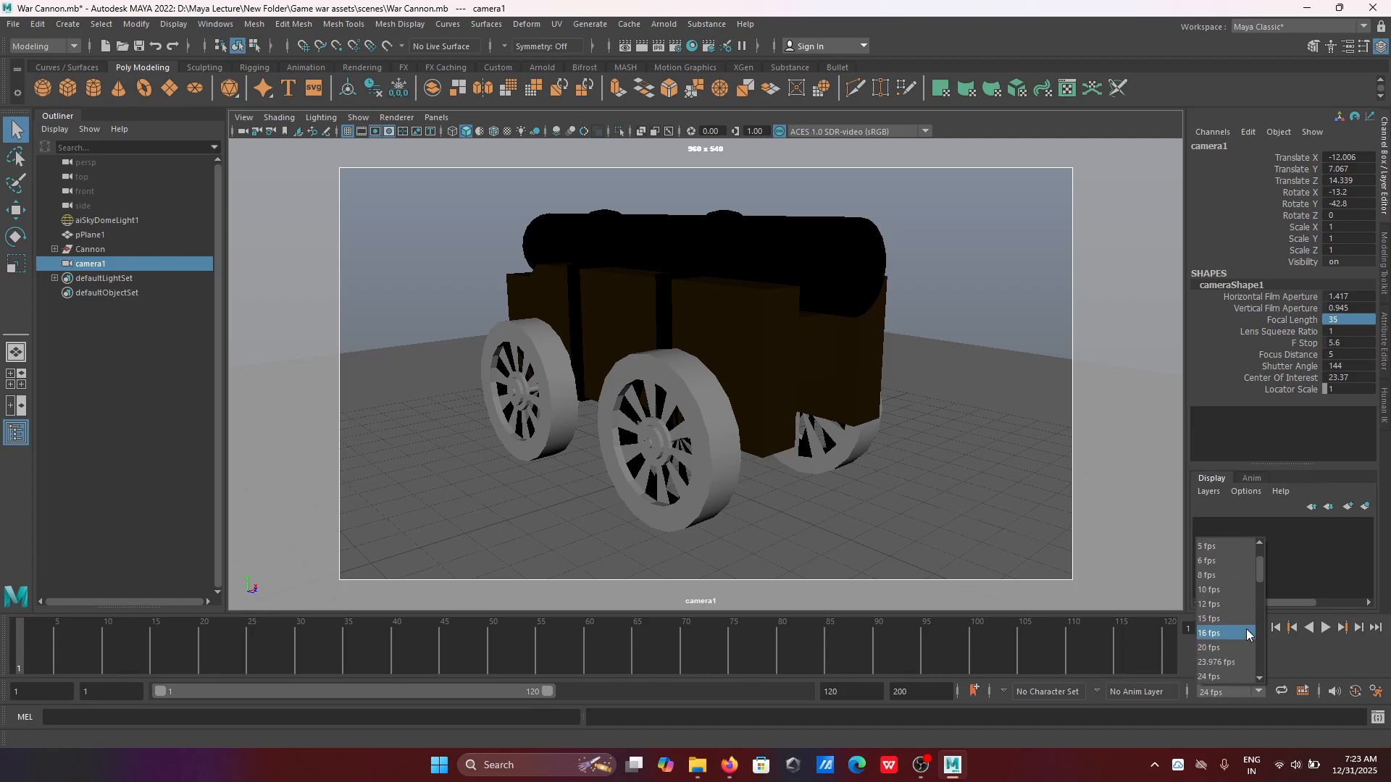
scroll(1246, 635, down, 1)
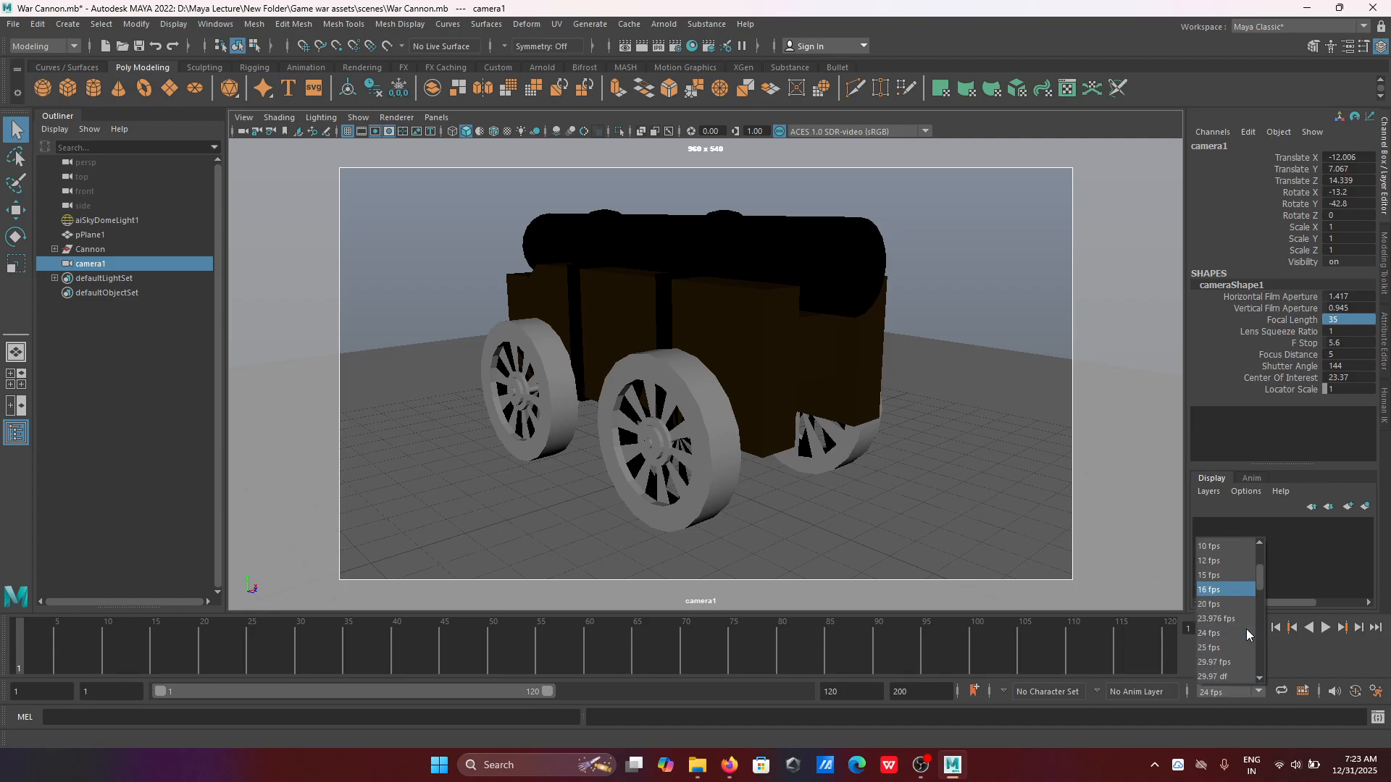
click(1227, 631)
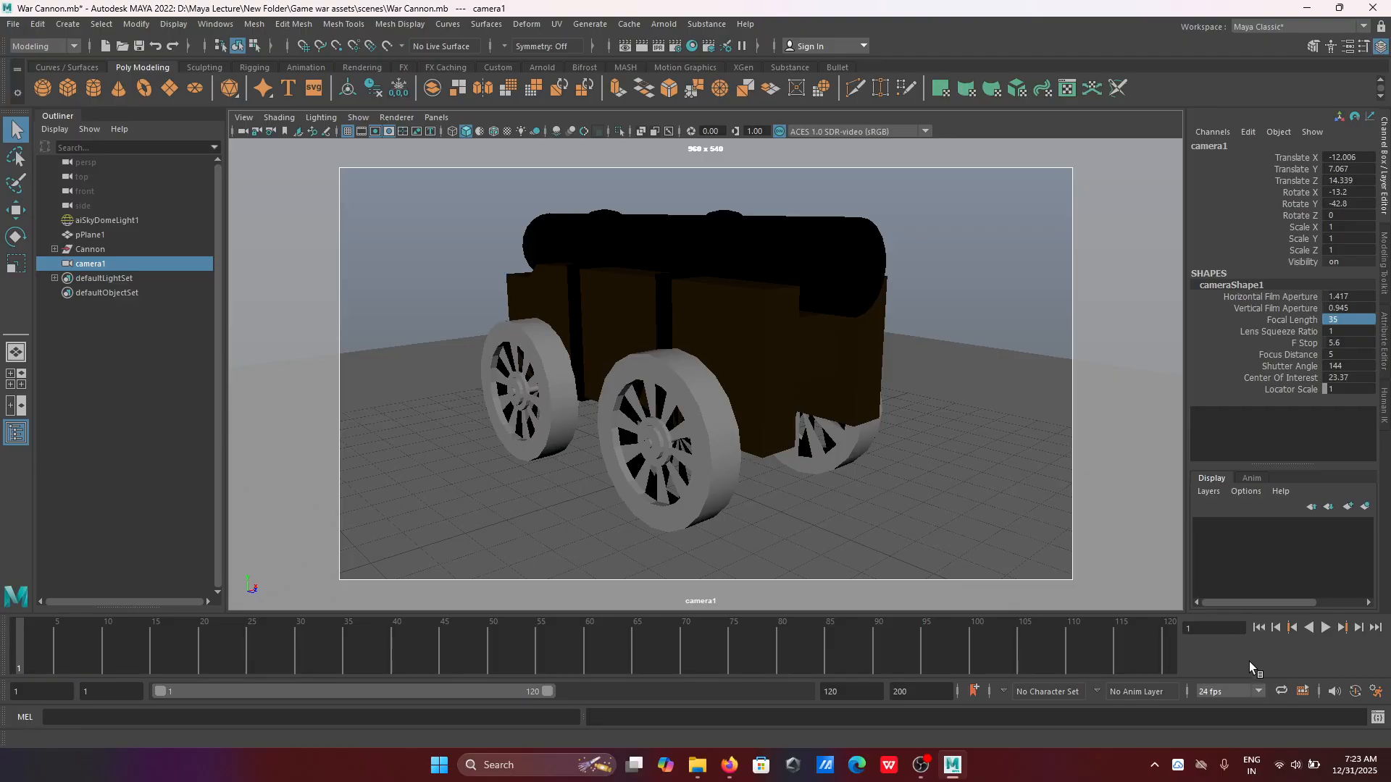
click(1261, 685)
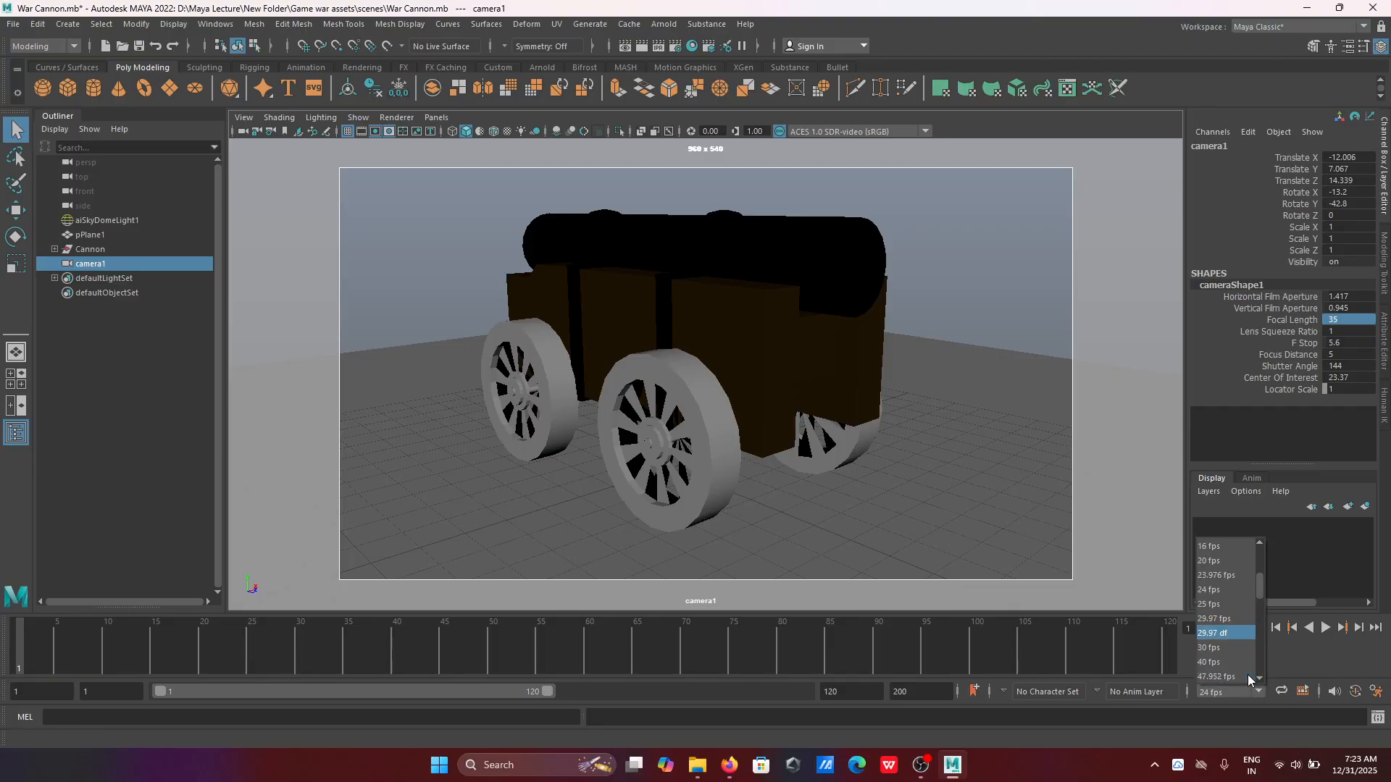
click(1226, 589)
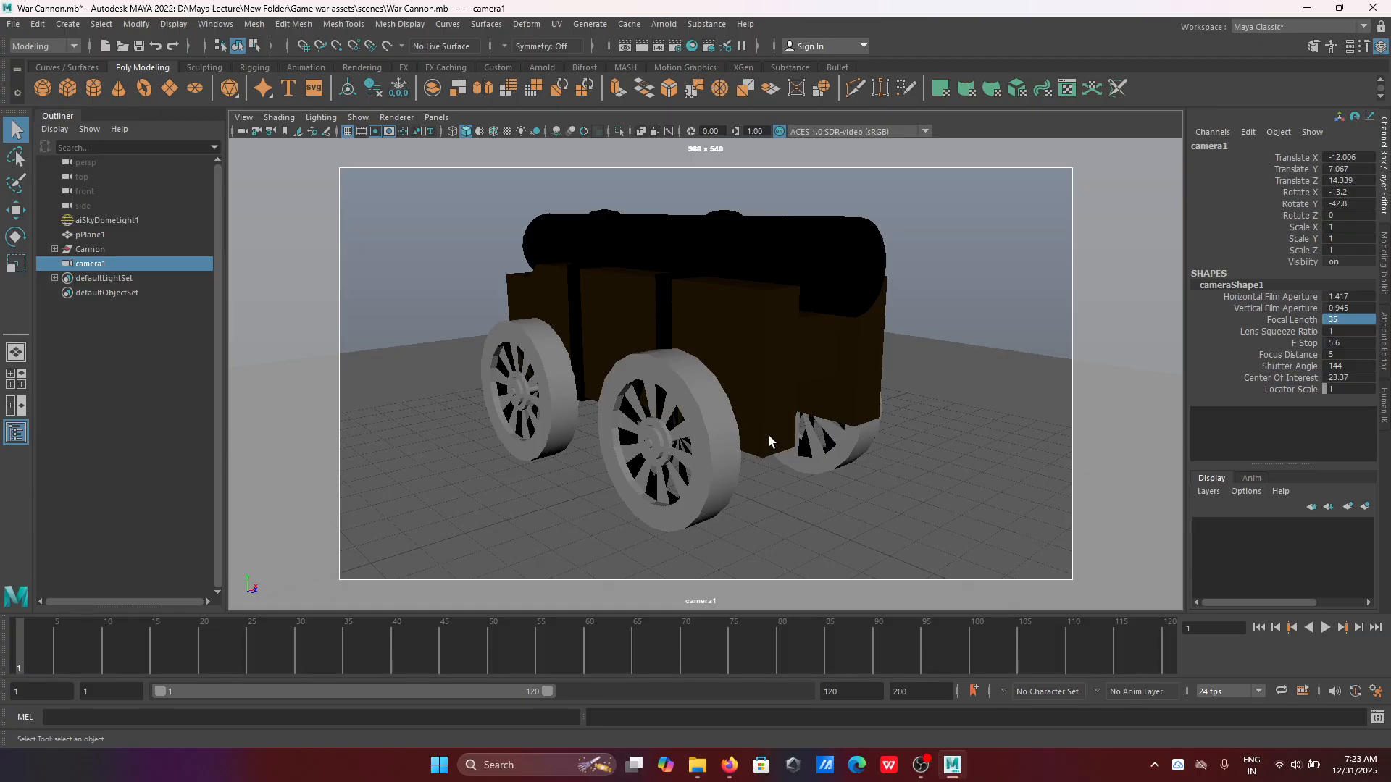
Step: Dolly camera1 back to about X -28, Y 12.6, Z 31.6 and key its translation and rotation at frame 1
scroll(768, 436, down, 5)
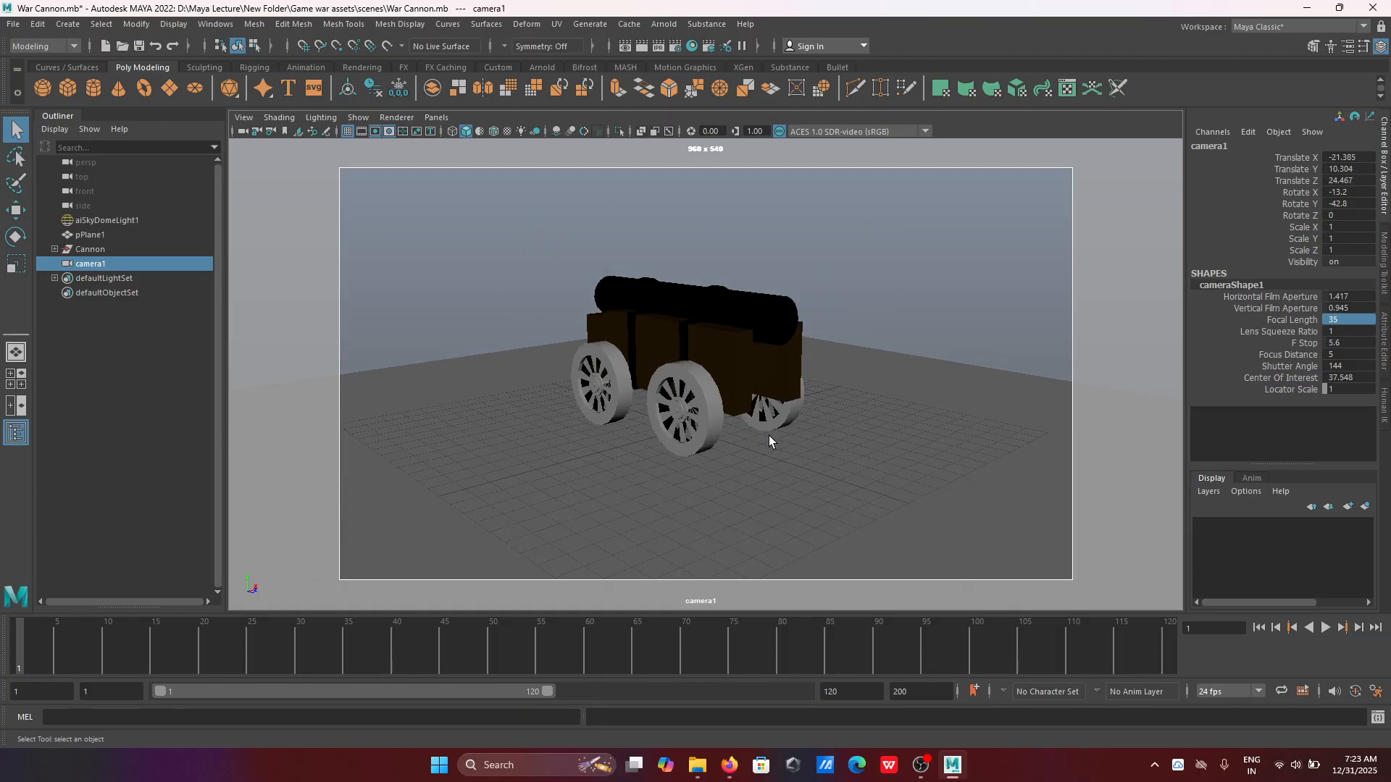
scroll(768, 436, down, 3)
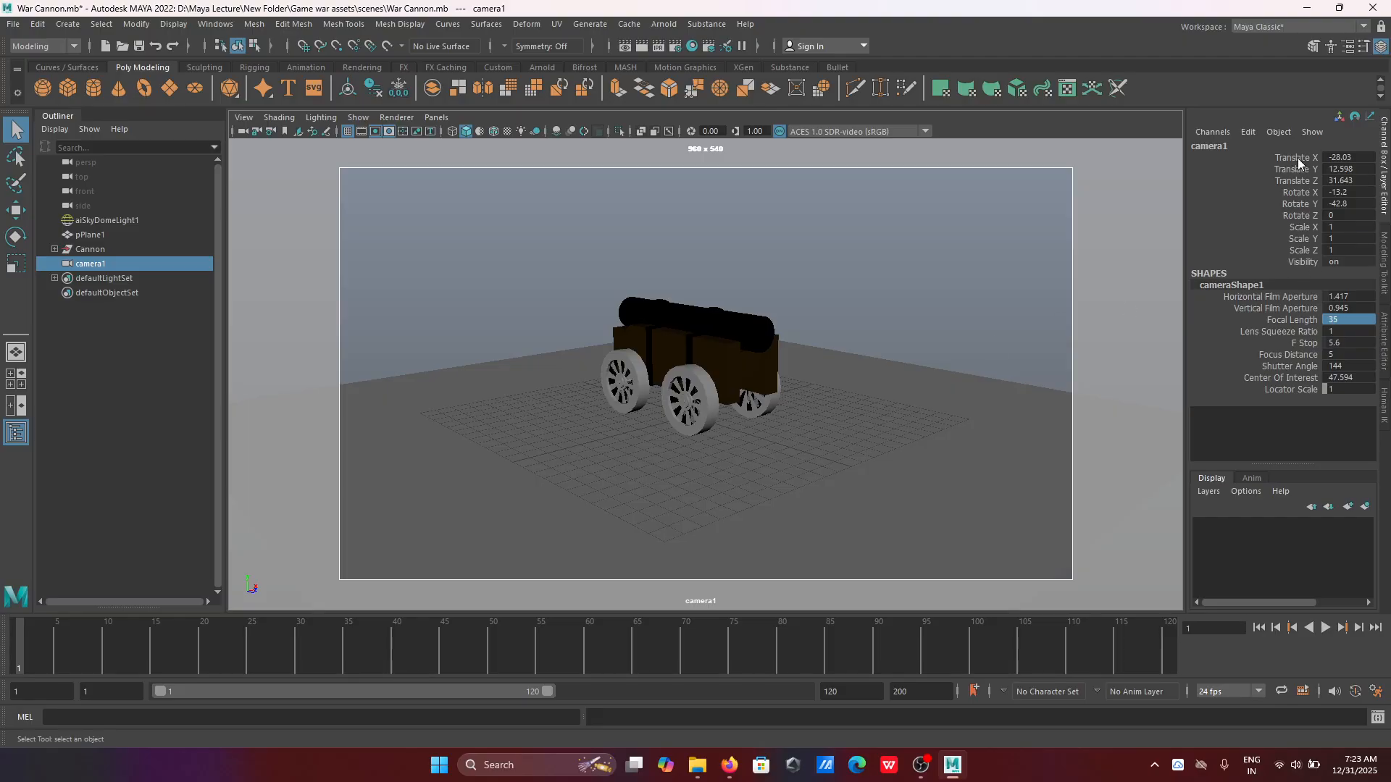
drag(1298, 161, 1296, 218)
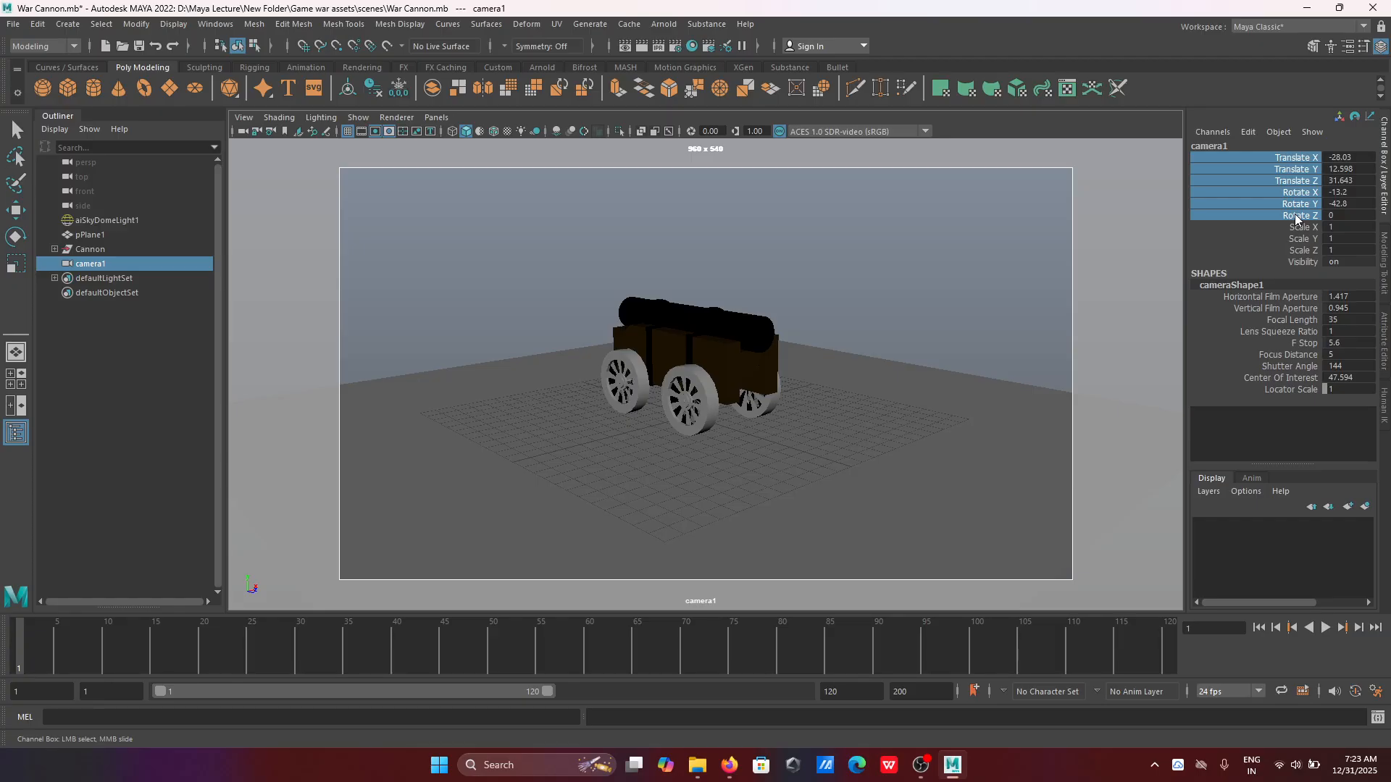
right_click(1296, 217)
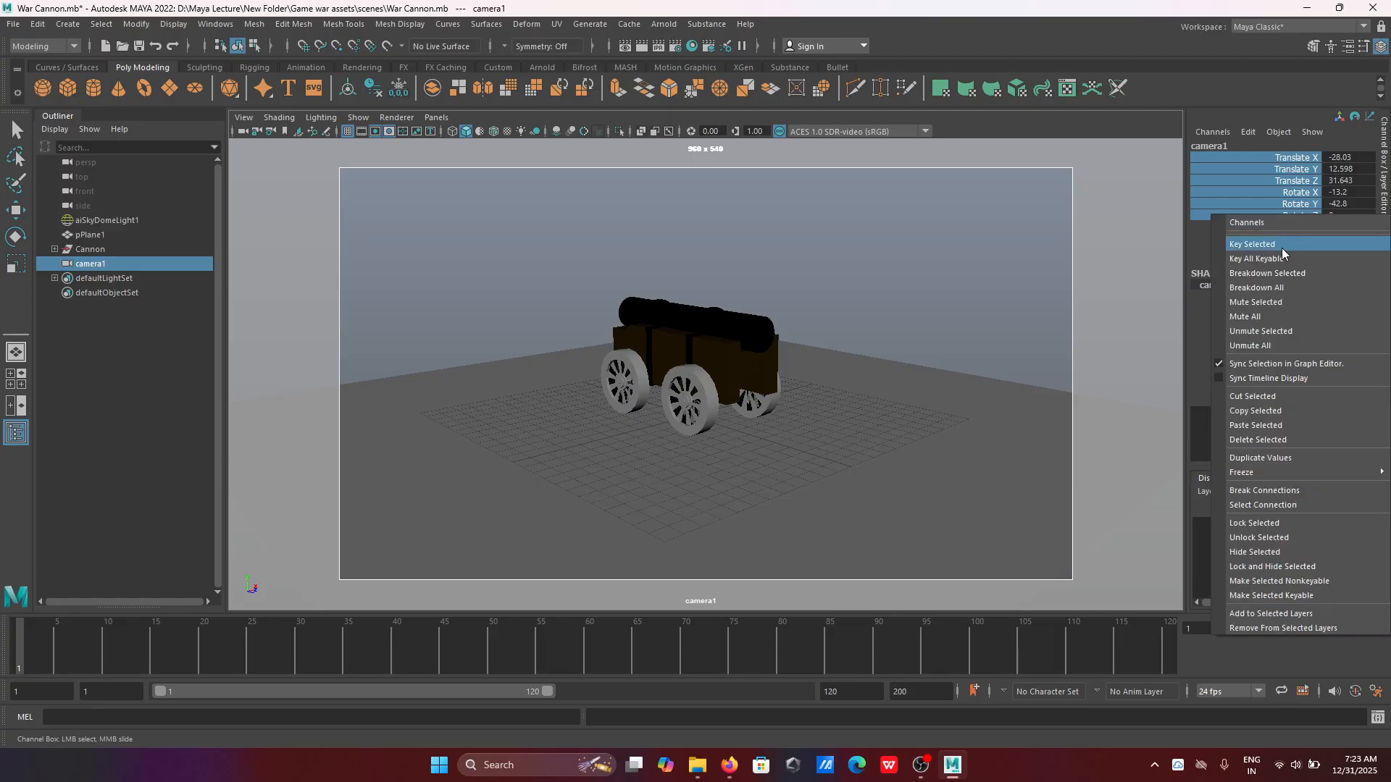
click(1260, 234)
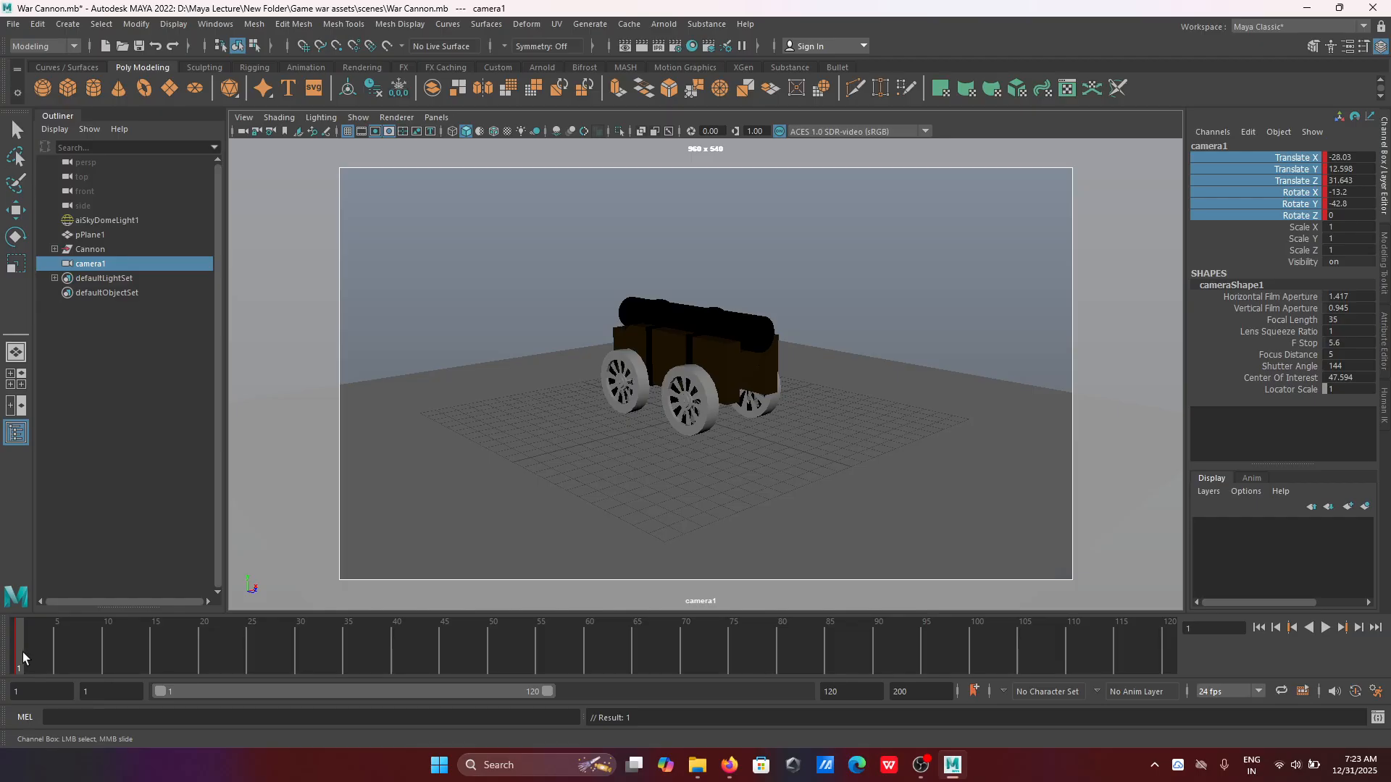
Step: At frame 48, dolly camera1 in to about X -12.4, Y 7.2, Z 14.8 and key its translation and rotation channels
drag(23, 652, 45, 654)
drag(143, 656, 477, 679)
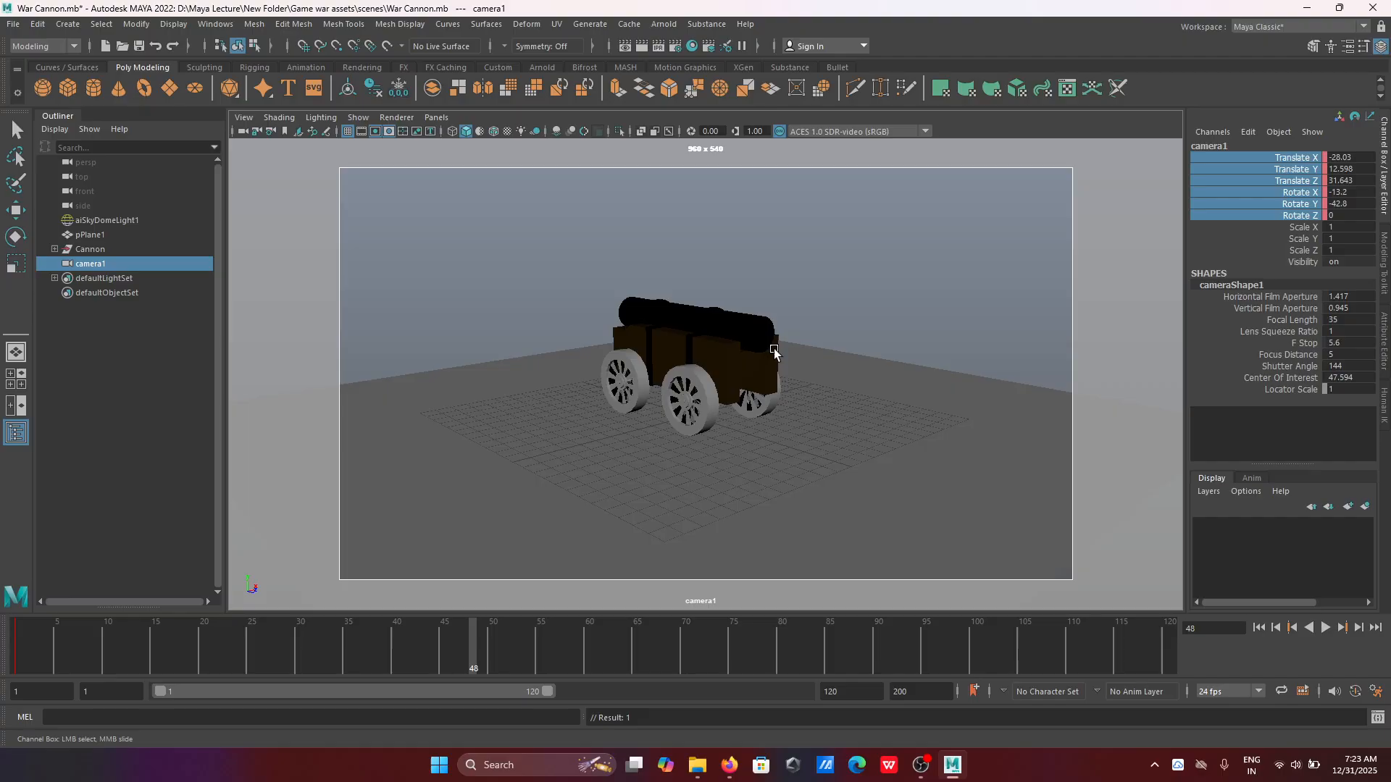
alt+right_drag(774, 353, 853, 515)
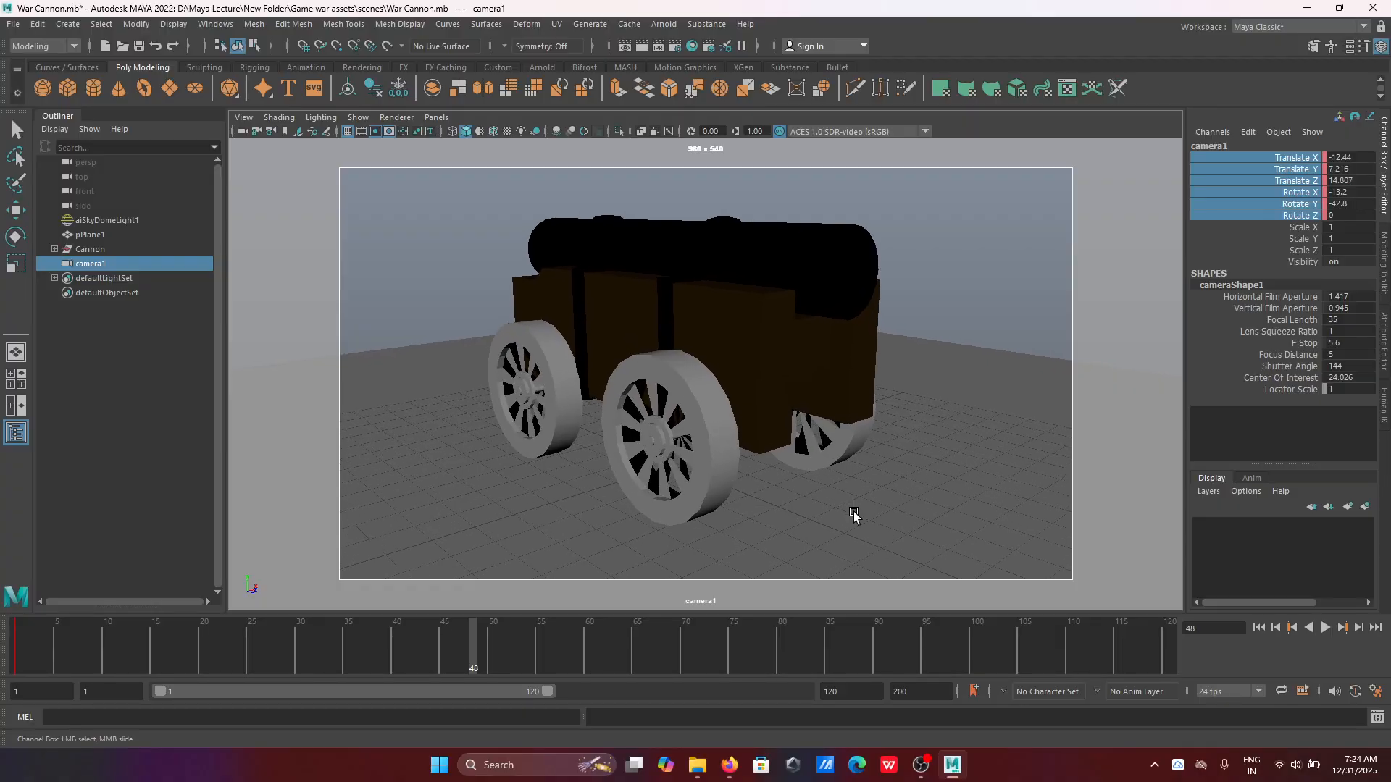
right_click(1262, 211)
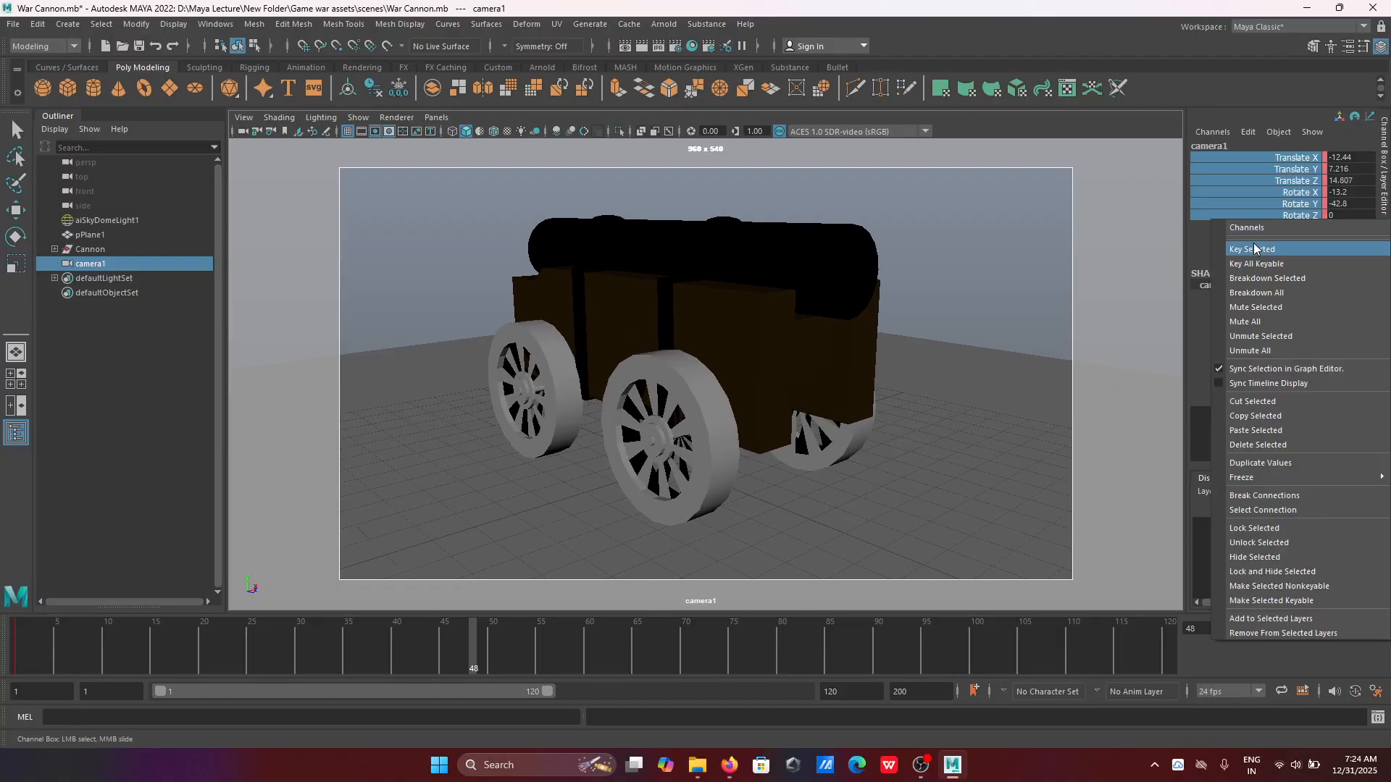
click(1256, 254)
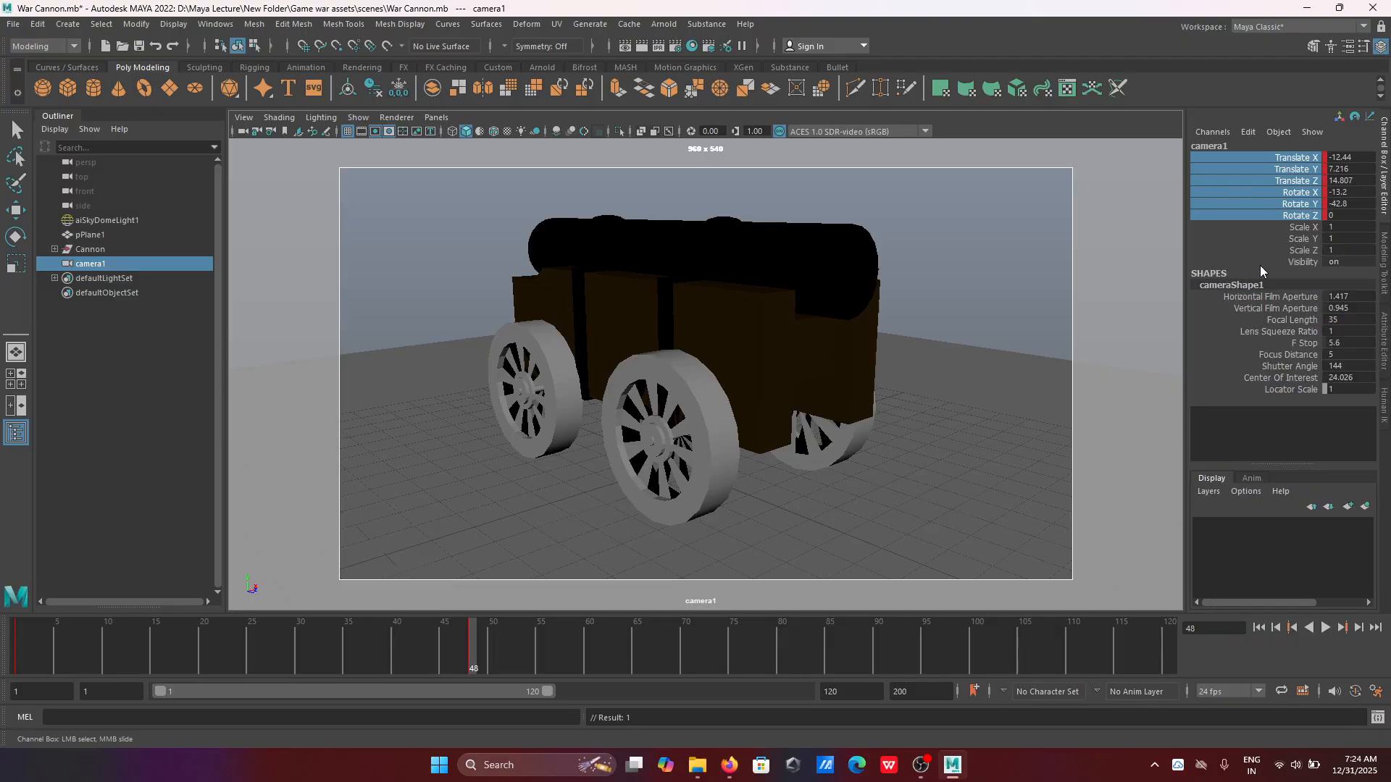
Step: Play the camera animation from the first frame several times to review the dolly-in towards the cannon
click(1259, 627)
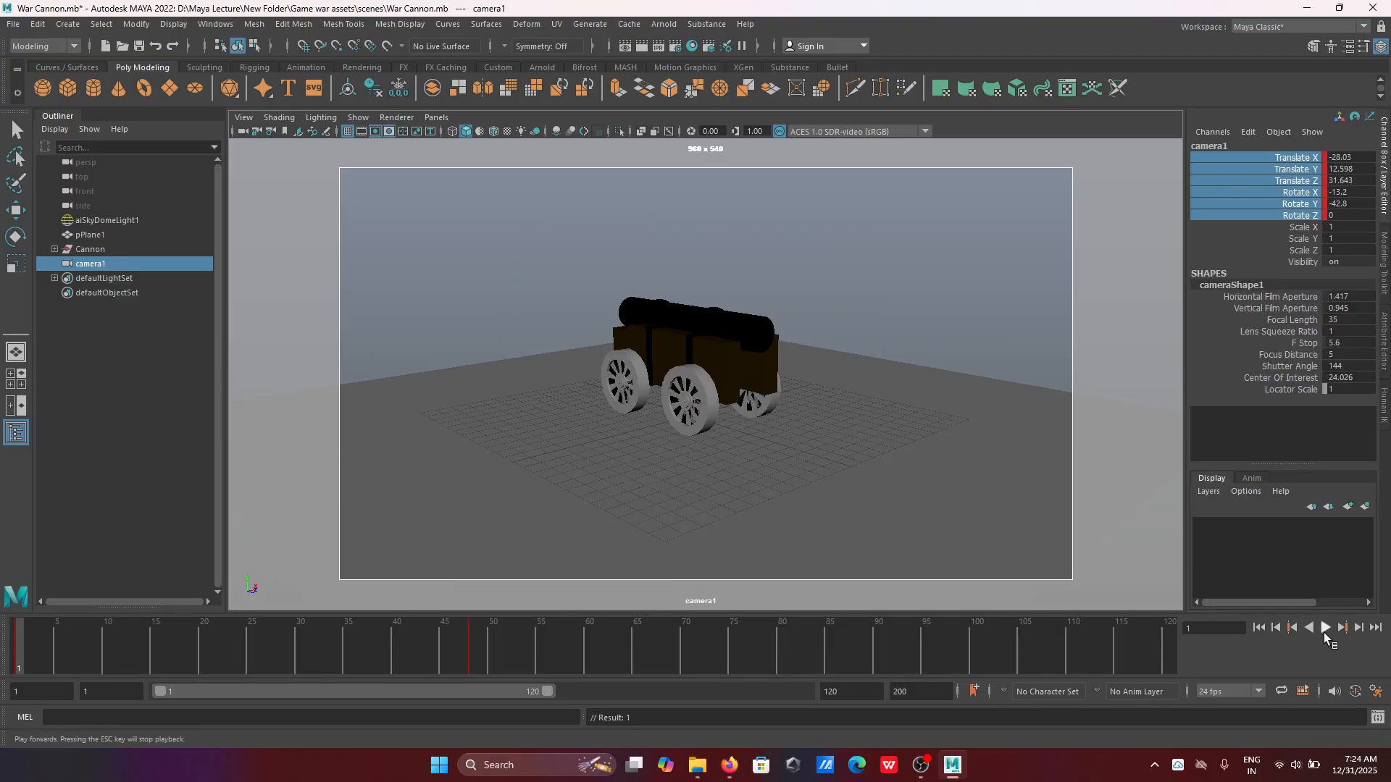
click(1324, 630)
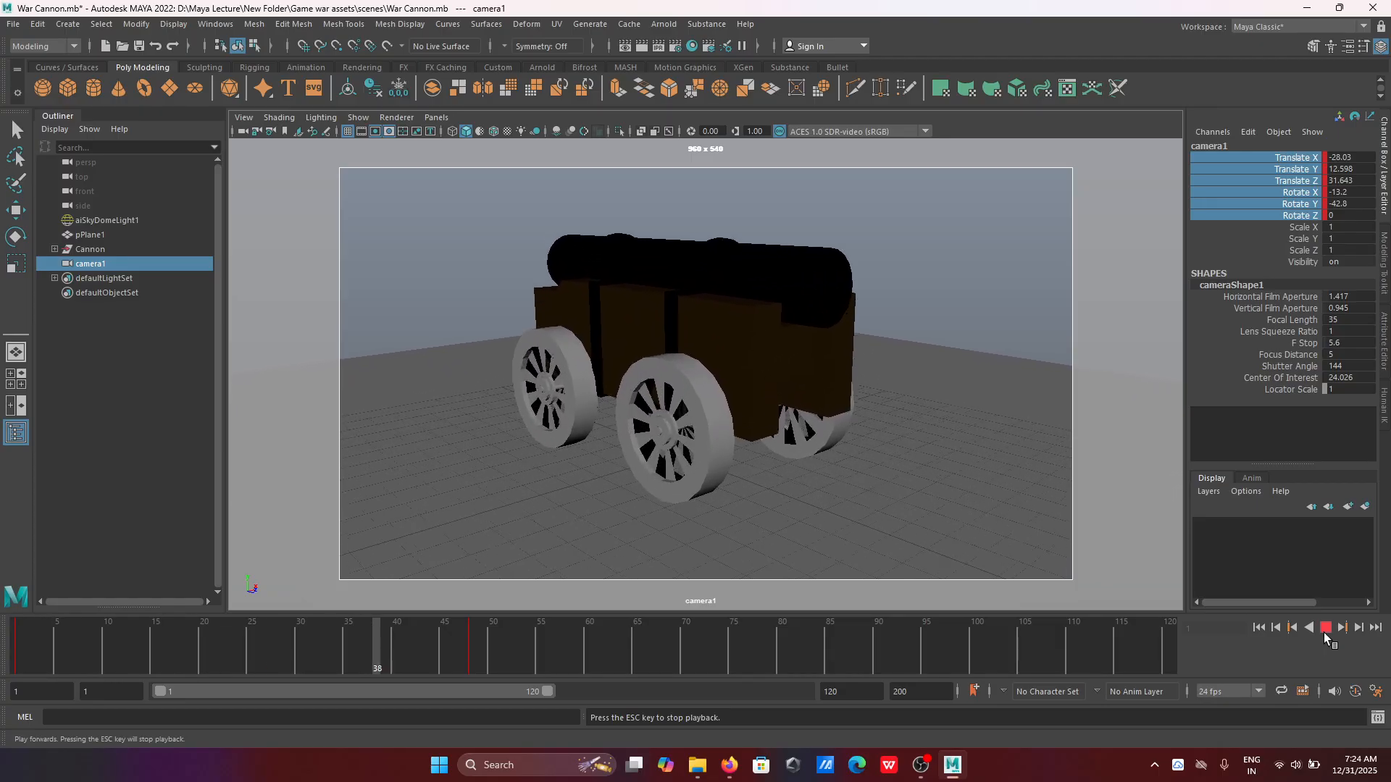
click(1323, 630)
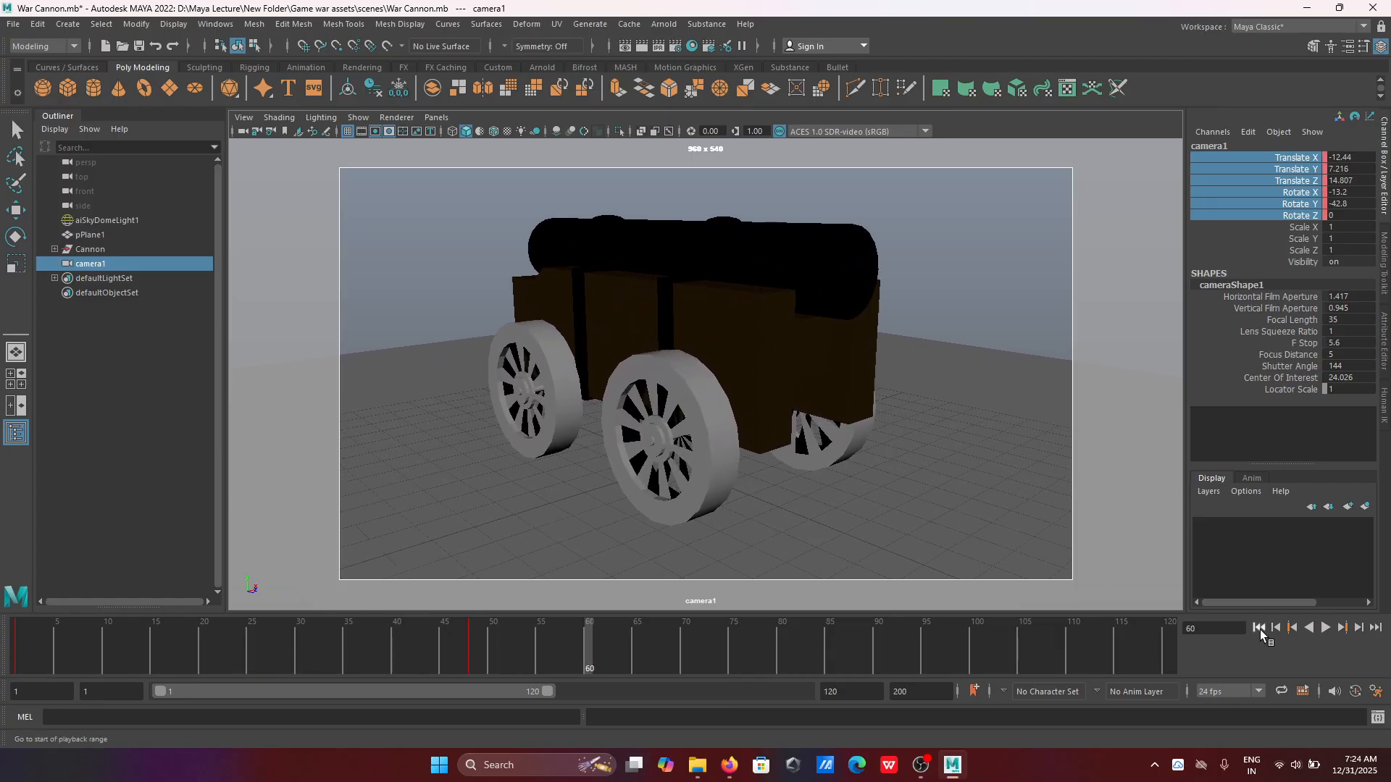
click(1258, 627)
click(1323, 629)
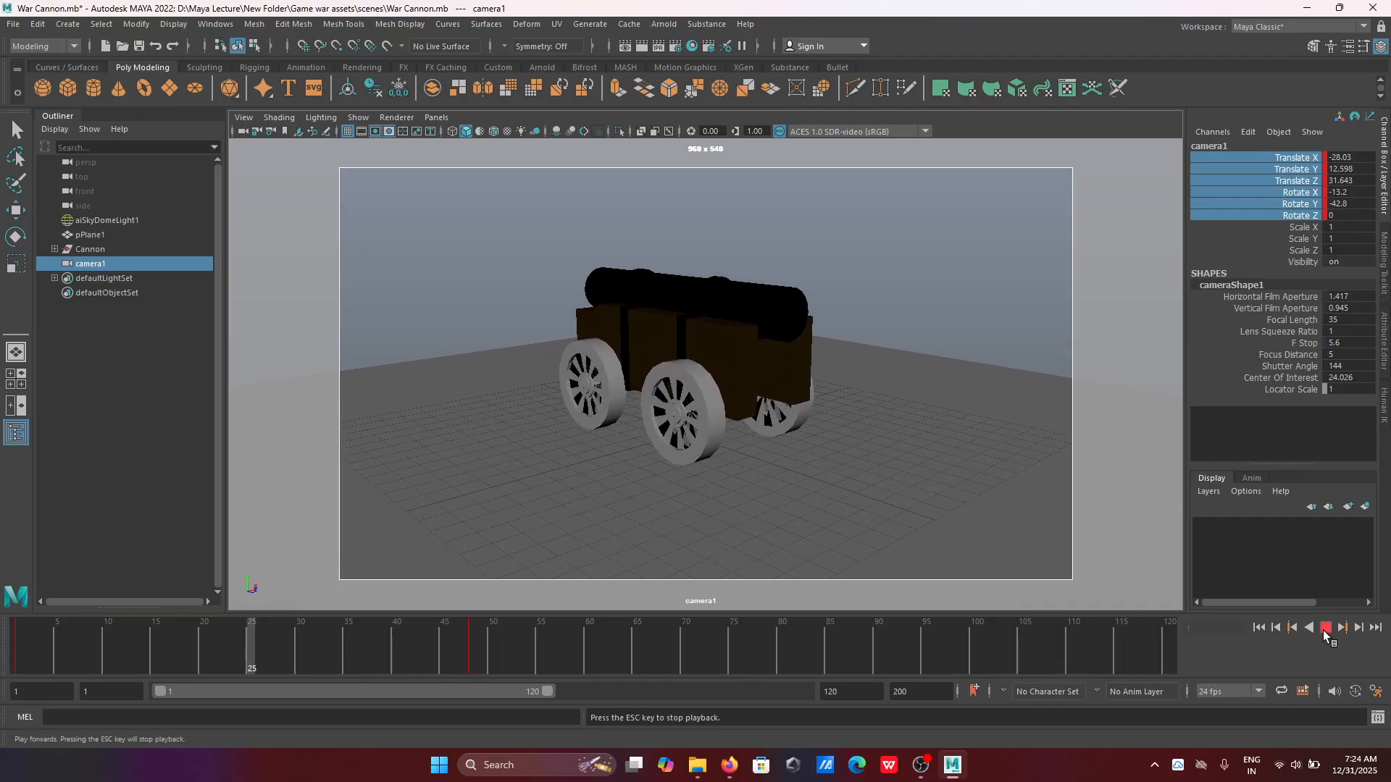
right_click(1323, 631)
click(1035, 553)
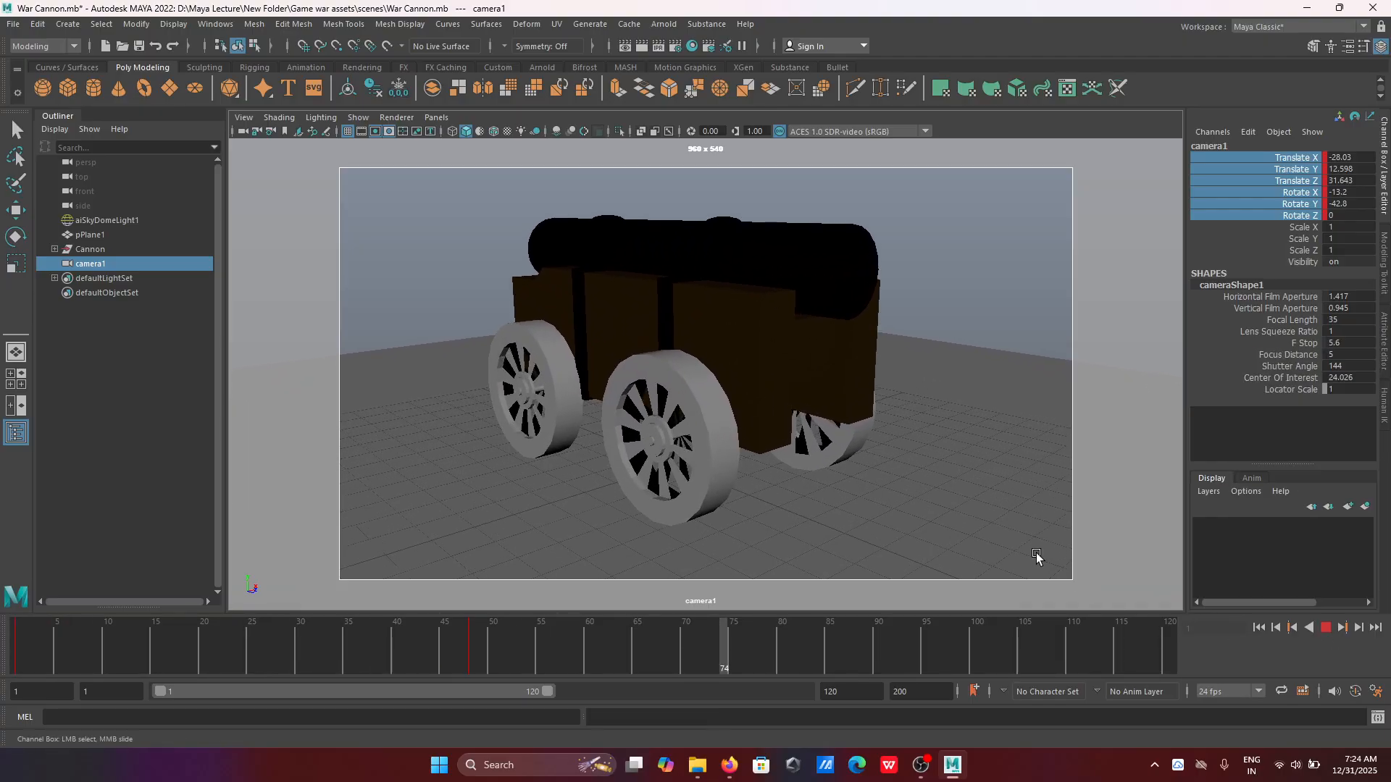
click(1258, 627)
click(1325, 627)
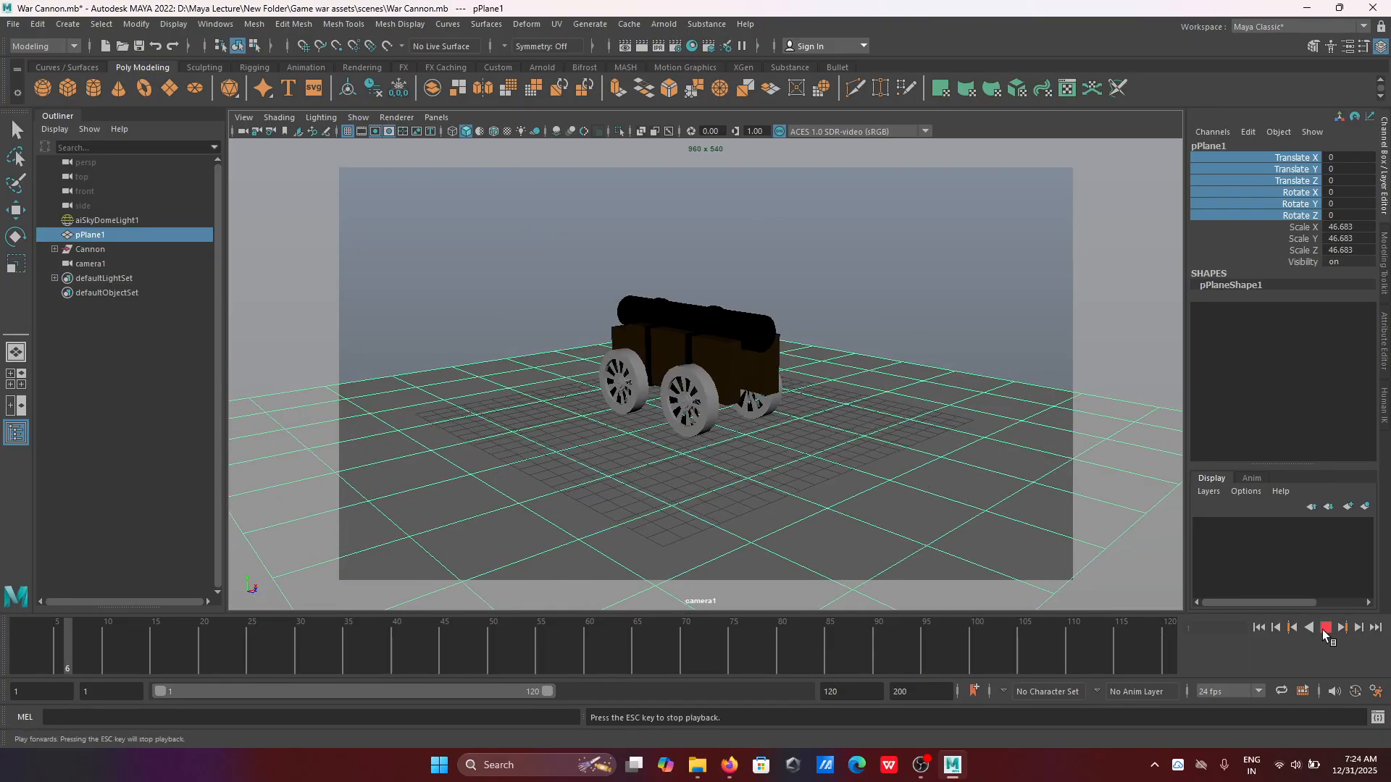
click(1324, 628)
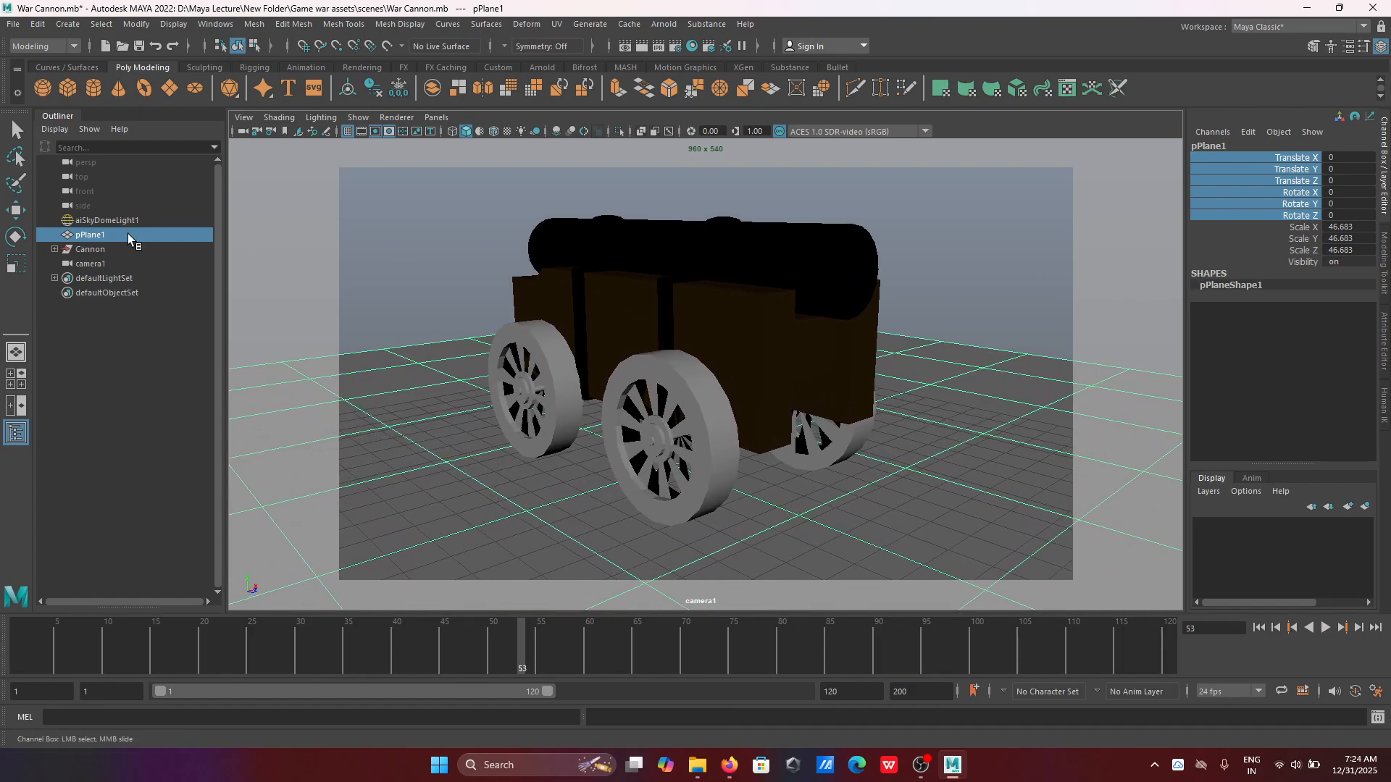
Step: Reselect camera1 and play its animation once more, stopping after the second keyframe
click(86, 250)
click(87, 265)
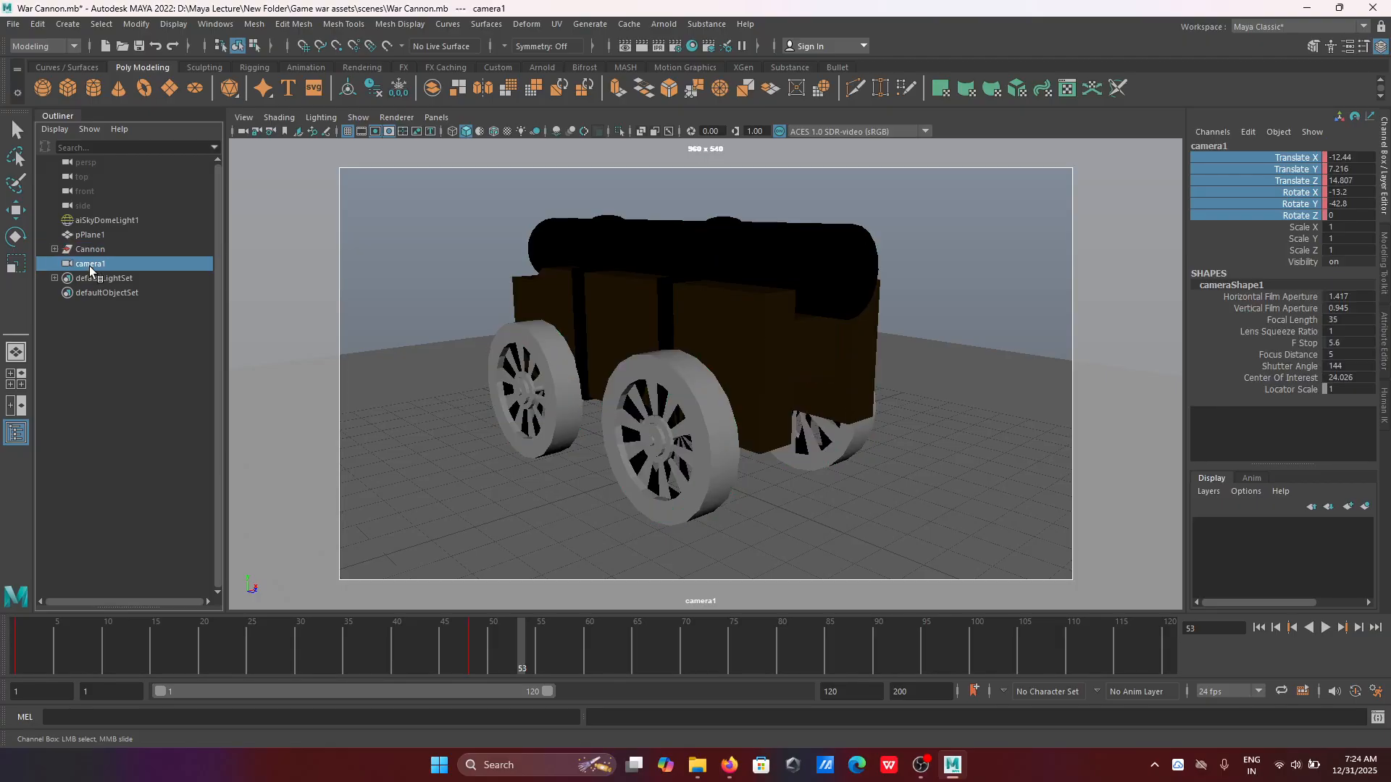
click(1275, 628)
click(1325, 628)
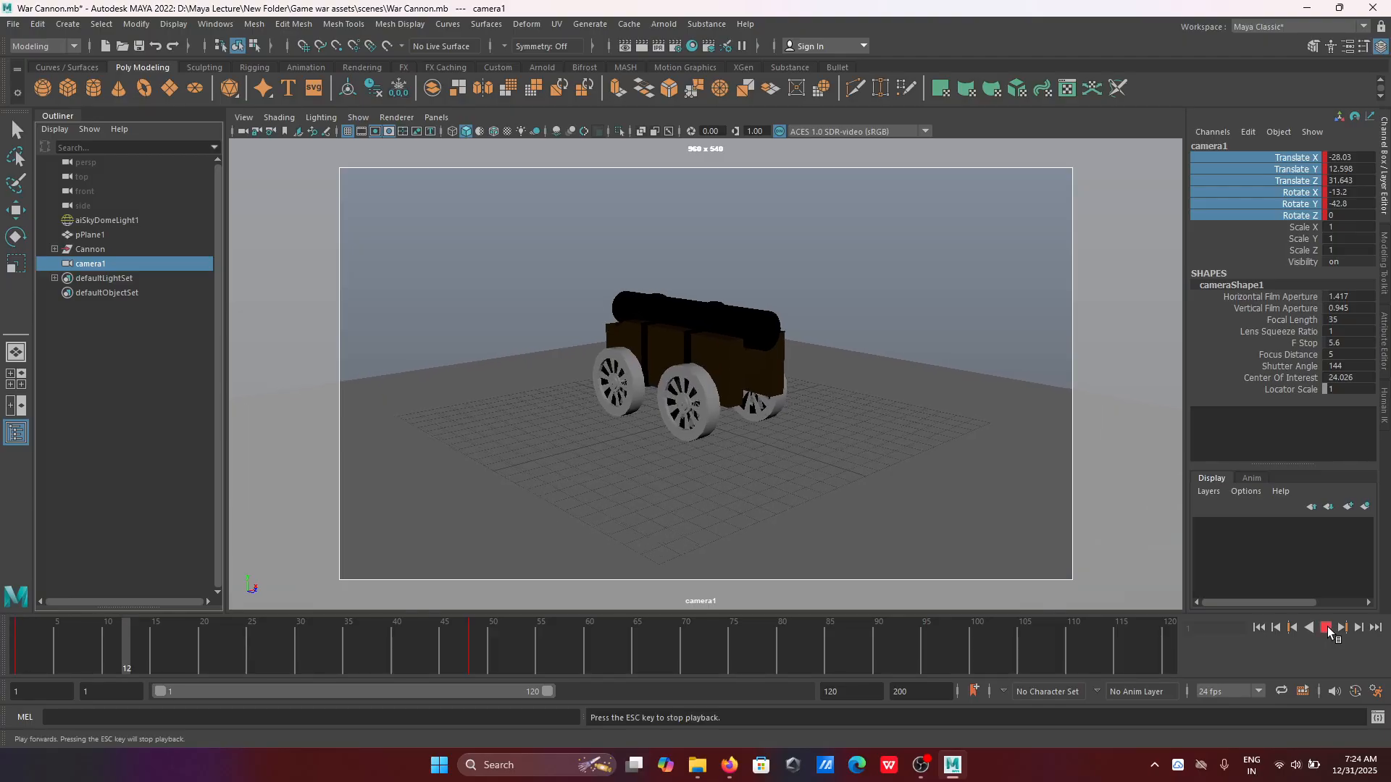
click(1327, 628)
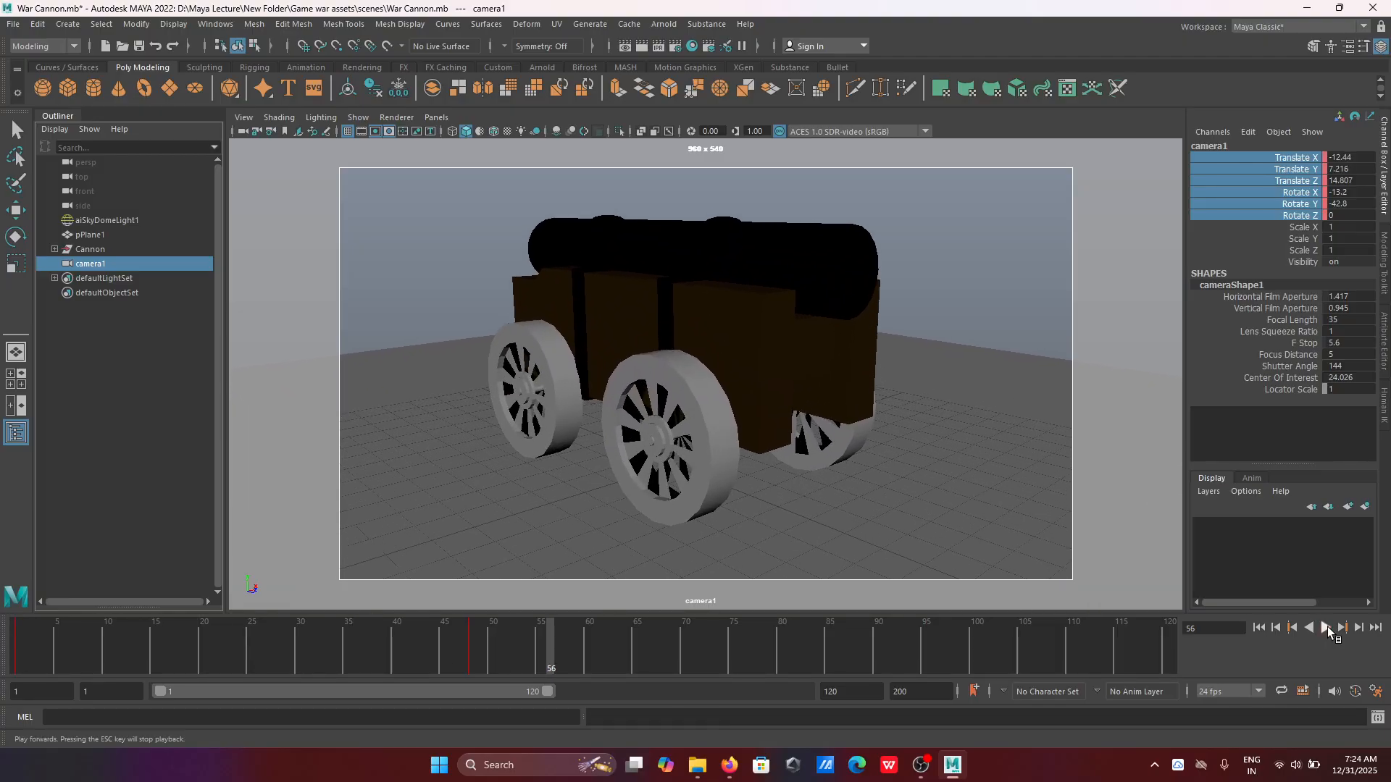
Step: Return to the keyframe at frame 48 and set the end of the playback range to 240
click(476, 667)
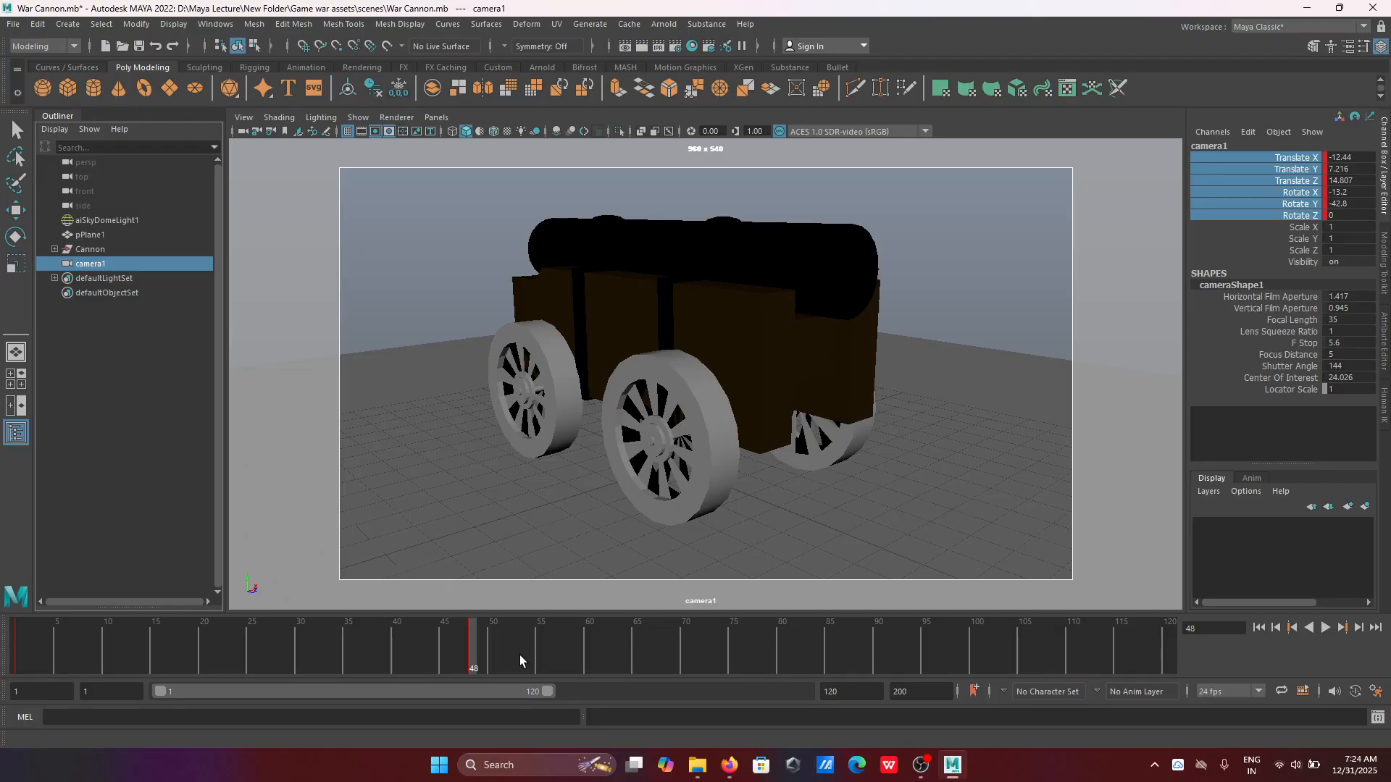
drag(855, 696, 818, 689)
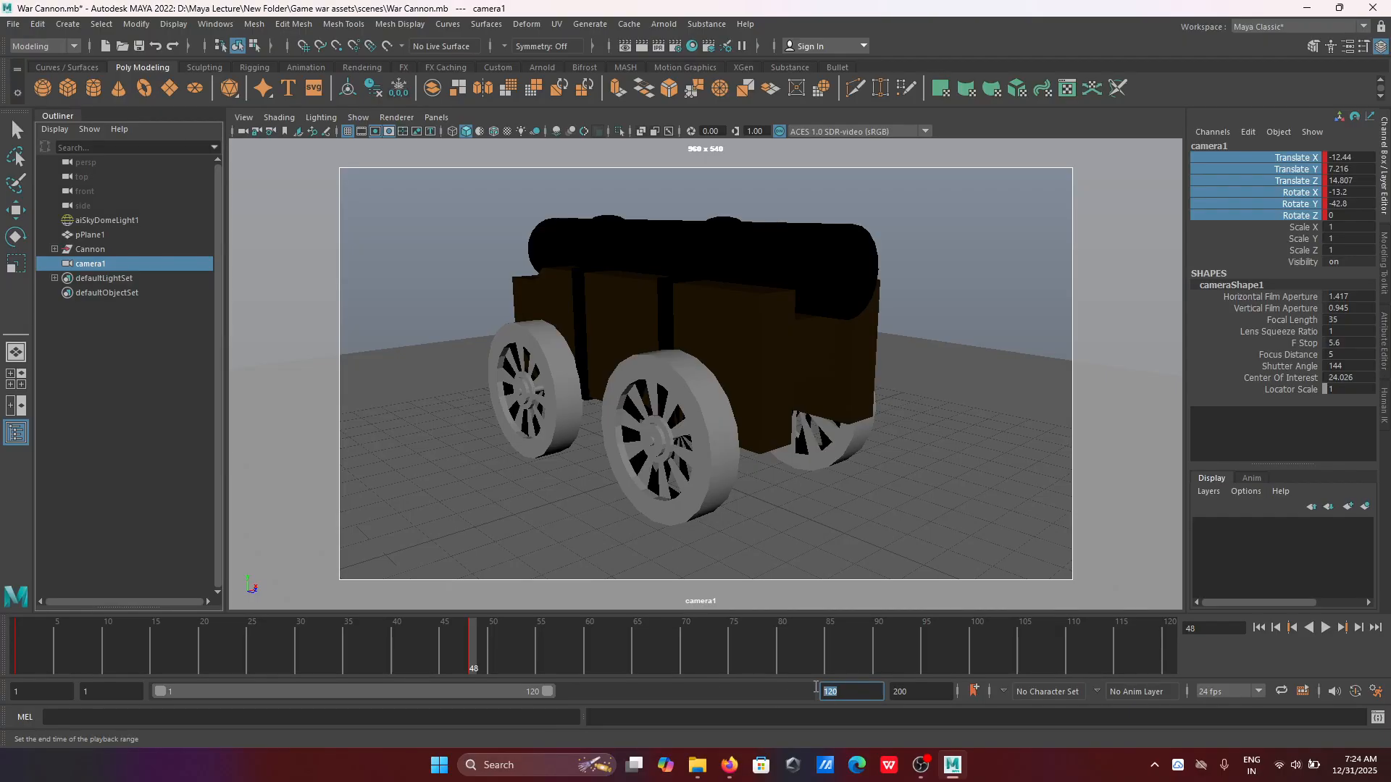
text(240)
key(Return)
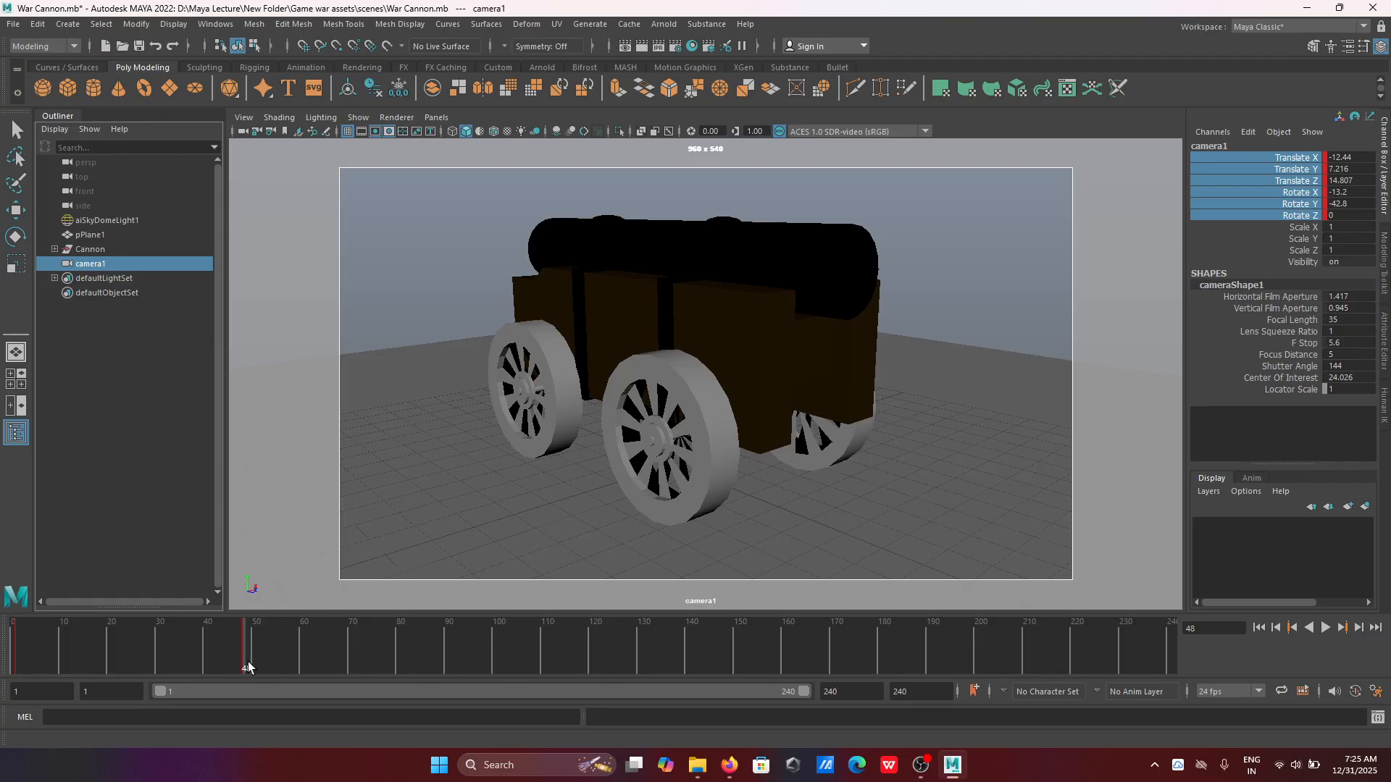
Step: Move to frame 72 and key camera1's translation and rotation channels there to hold the close-up position
key(alt+v)
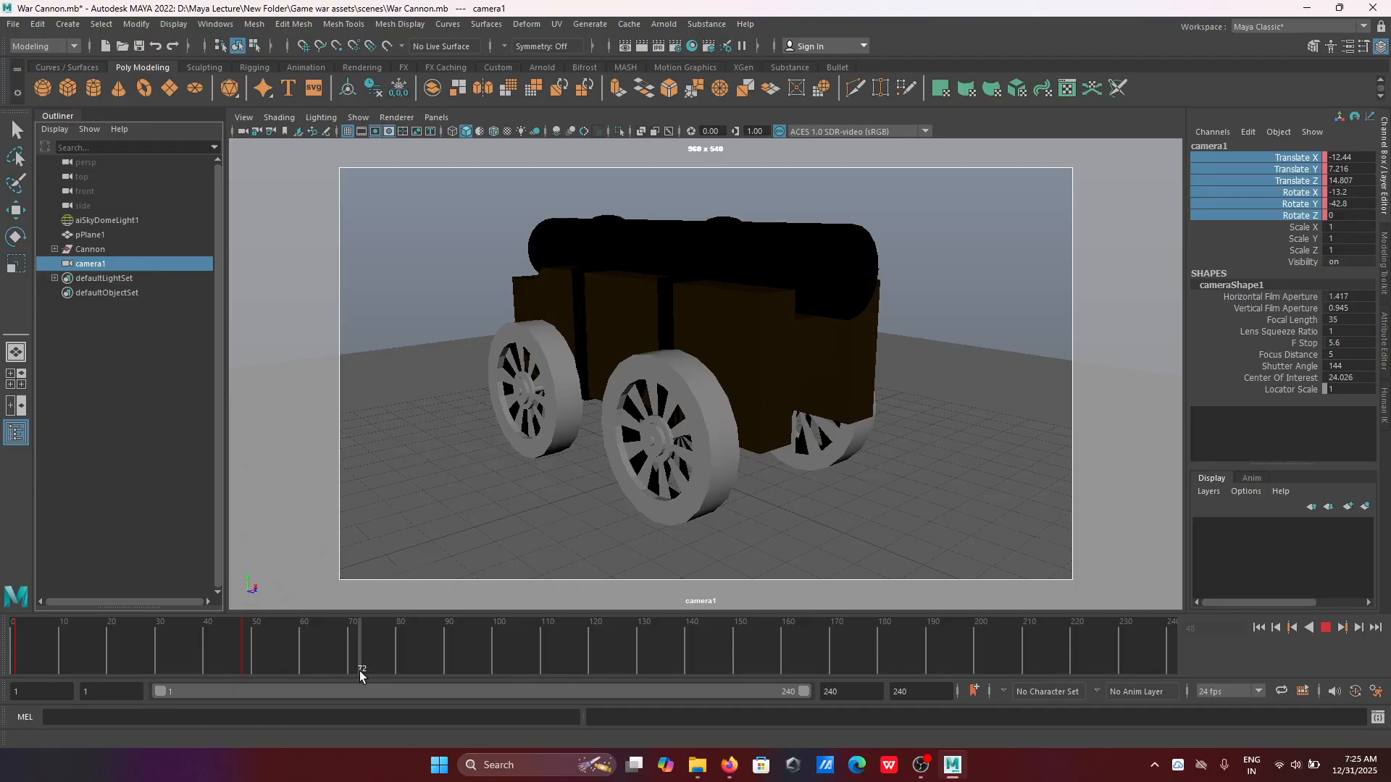
key(alt+v)
right_click(1239, 215)
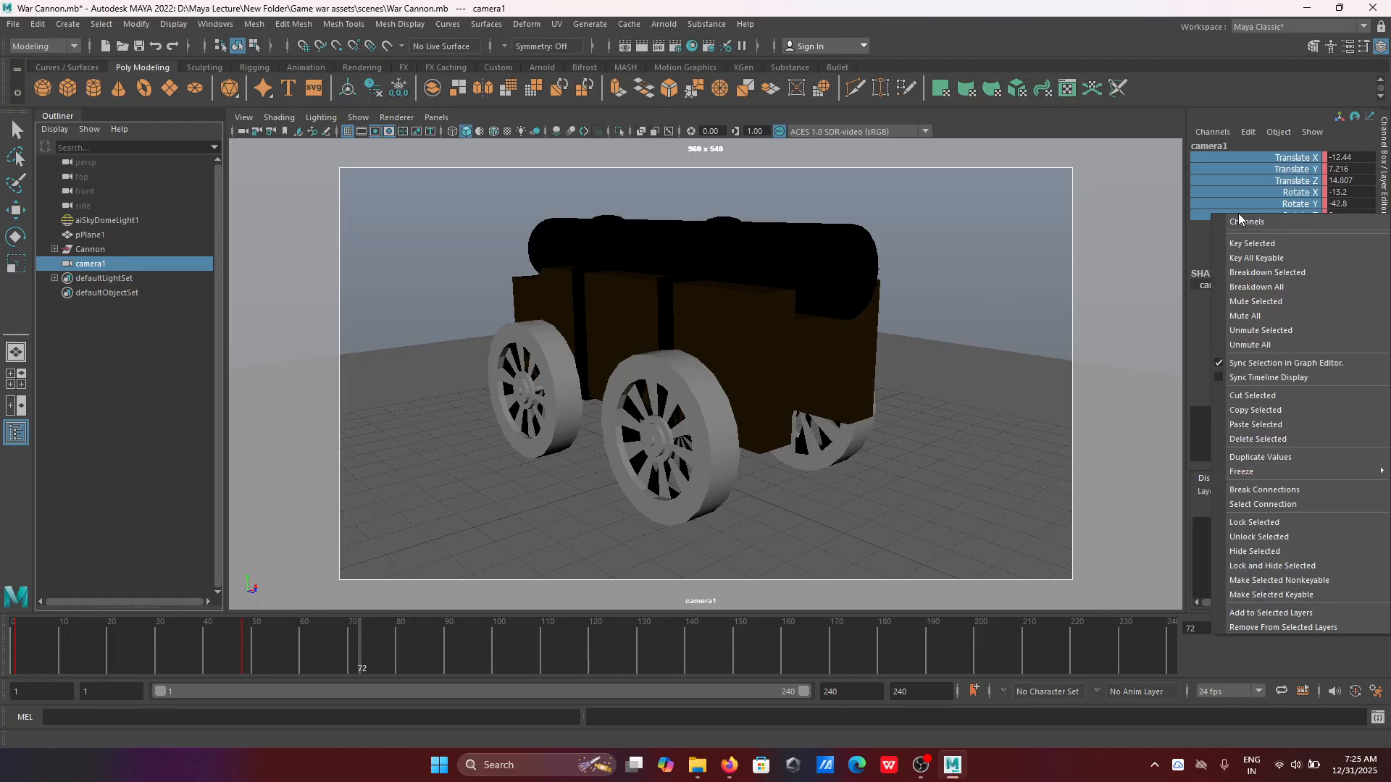
click(1275, 245)
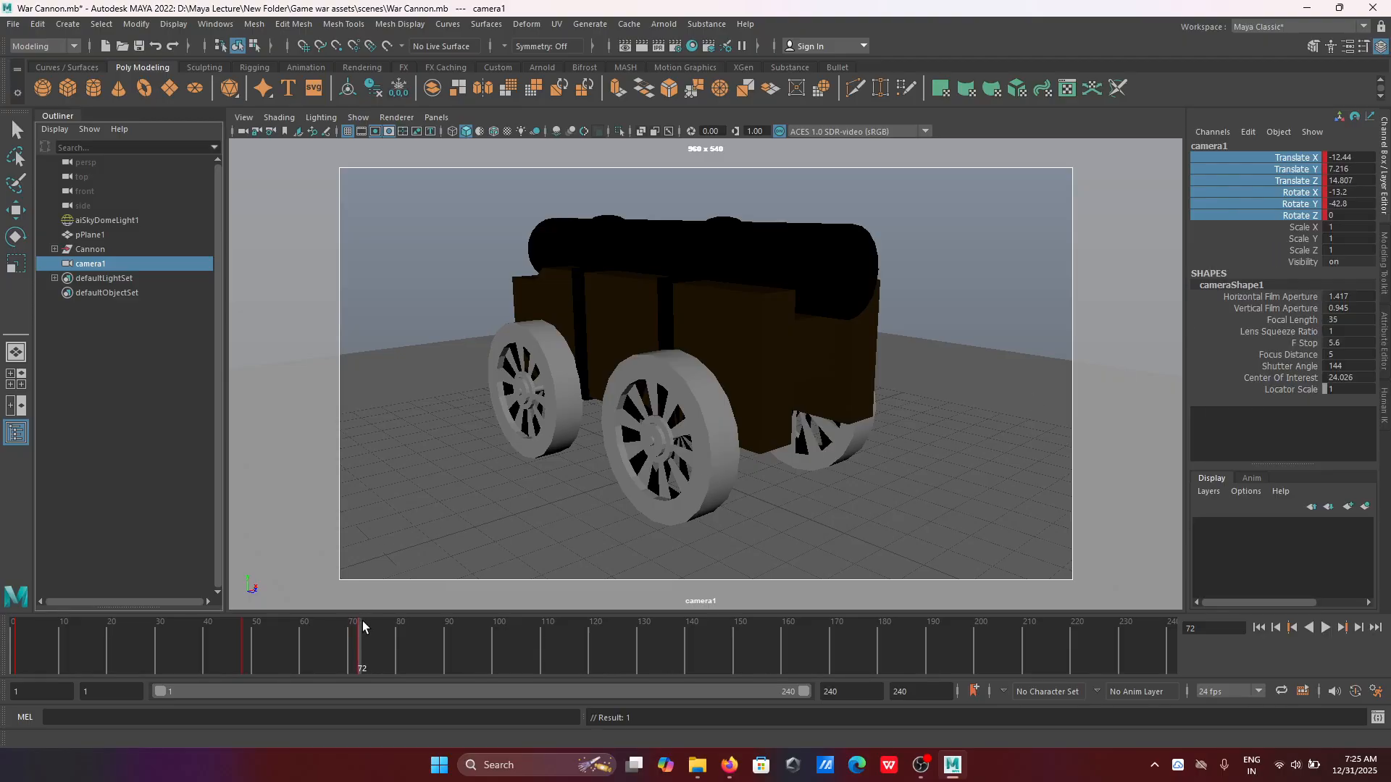
Step: Move to frame 120 and orbit and pan camera1 to a centred front view of the cannon
drag(362, 626, 371, 657)
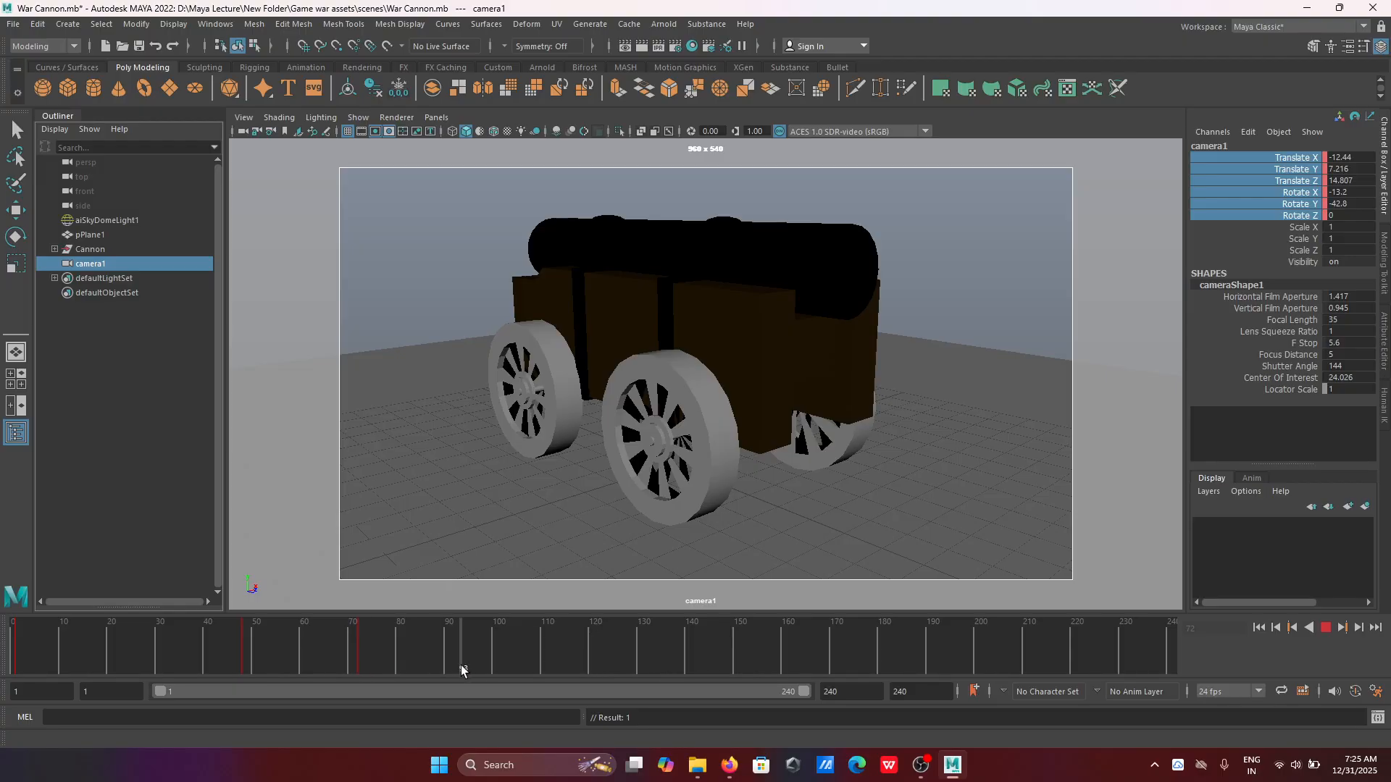
drag(461, 665, 468, 667)
drag(472, 667, 589, 676)
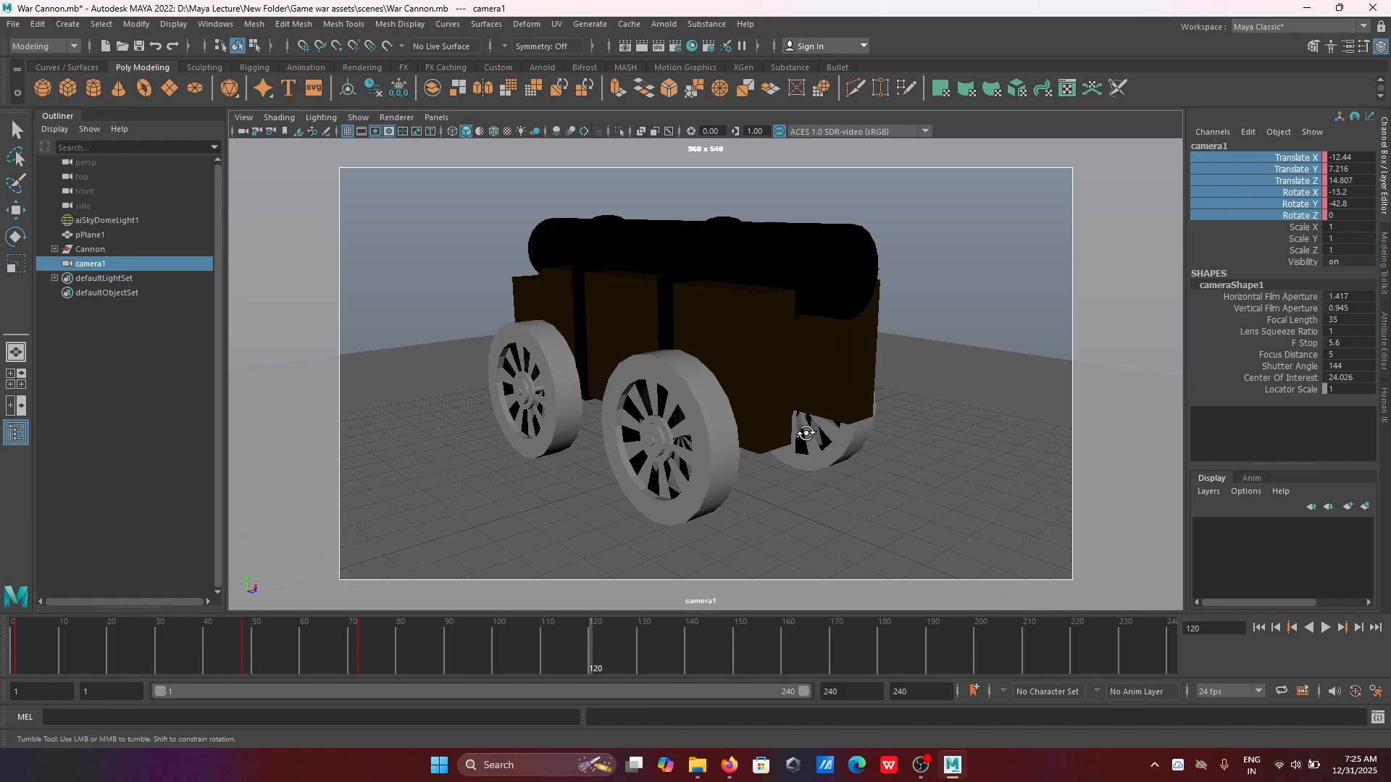
alt+drag(804, 436, 732, 433)
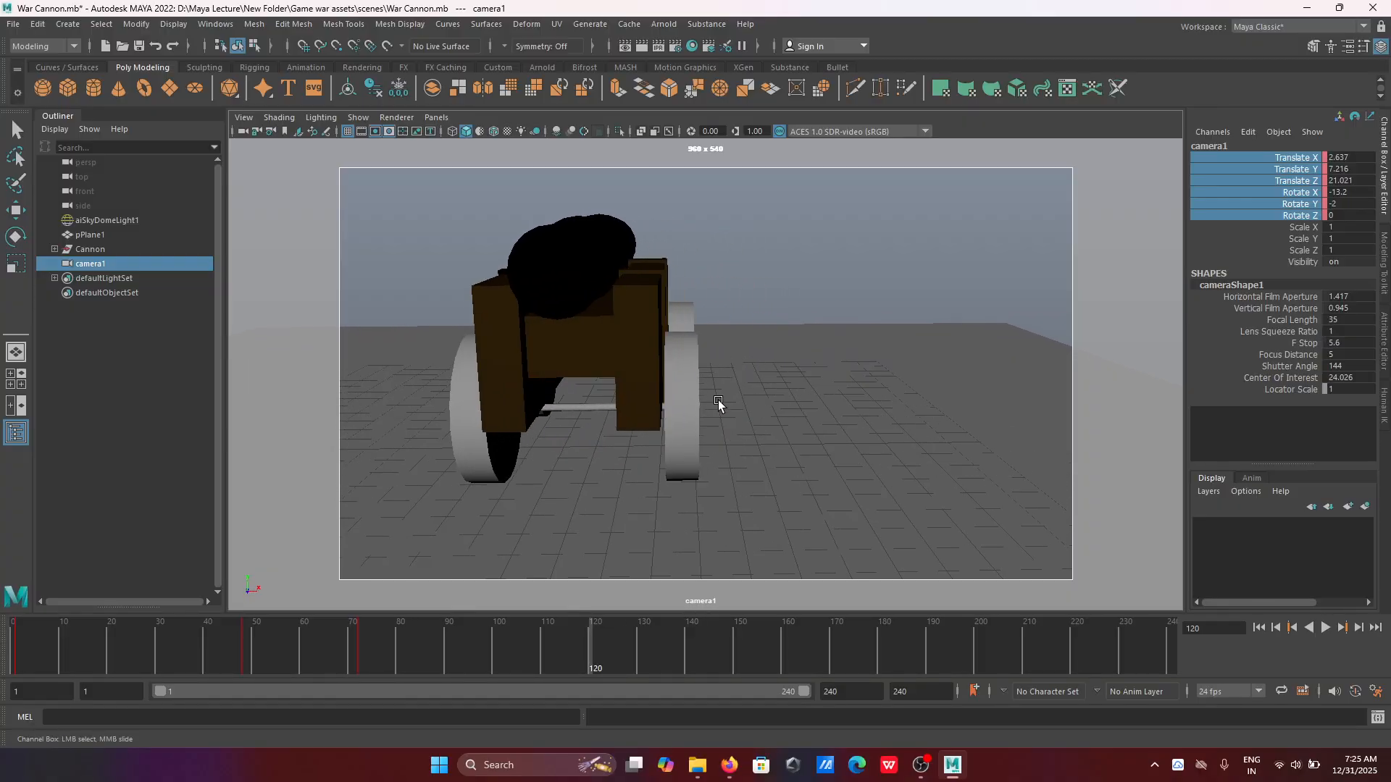
alt+middle_drag(719, 400, 790, 403)
alt+drag(790, 402, 787, 405)
alt+middle_drag(787, 405, 803, 404)
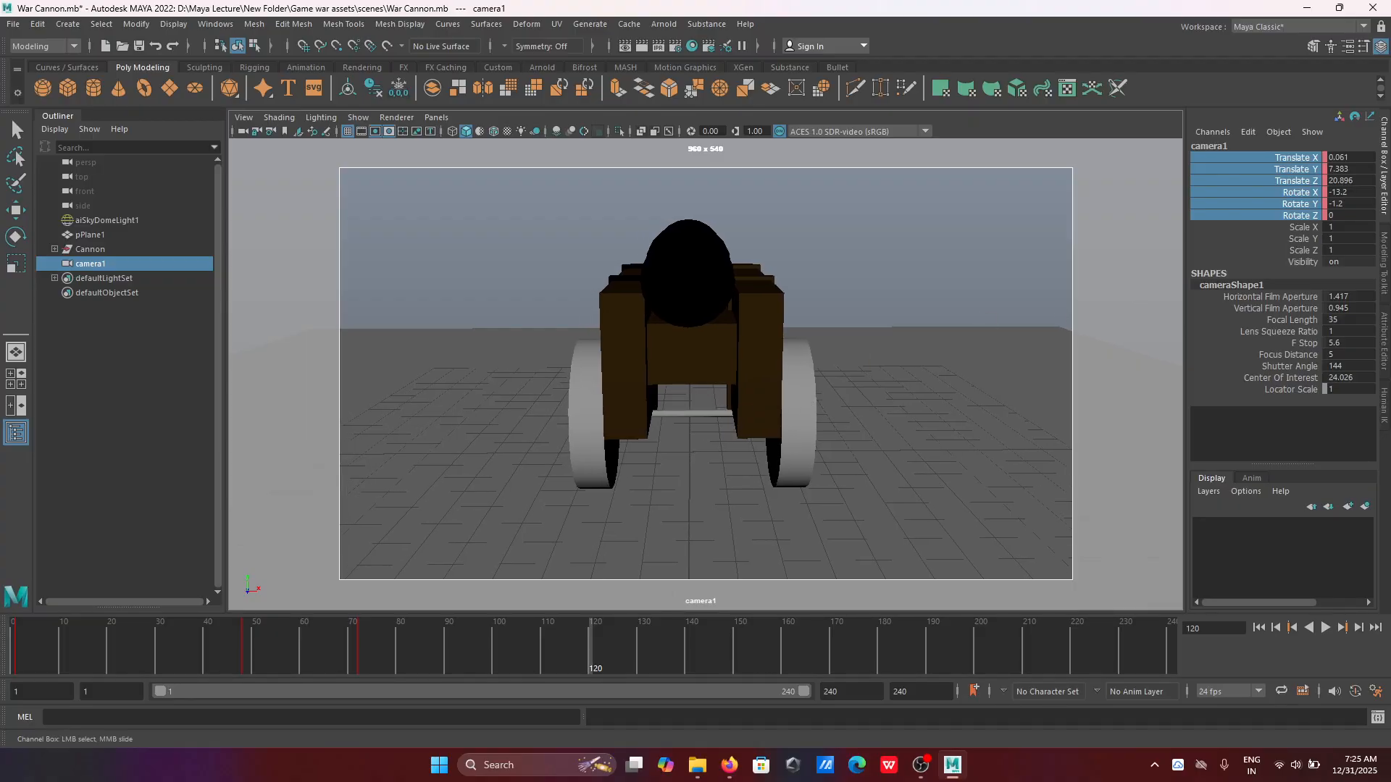
Step: Key camera1's translation and rotation channels at frame 120
key(s)
right_click(1250, 217)
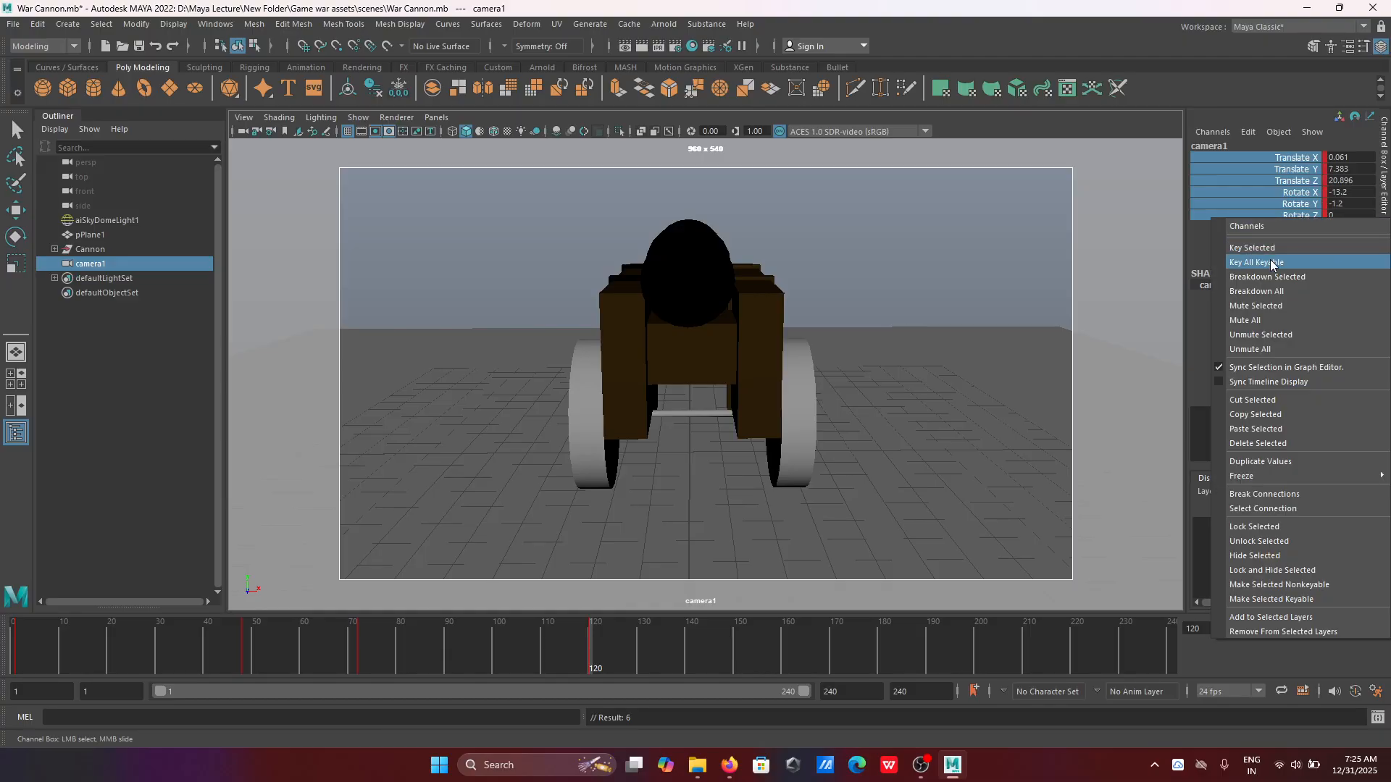
click(1259, 247)
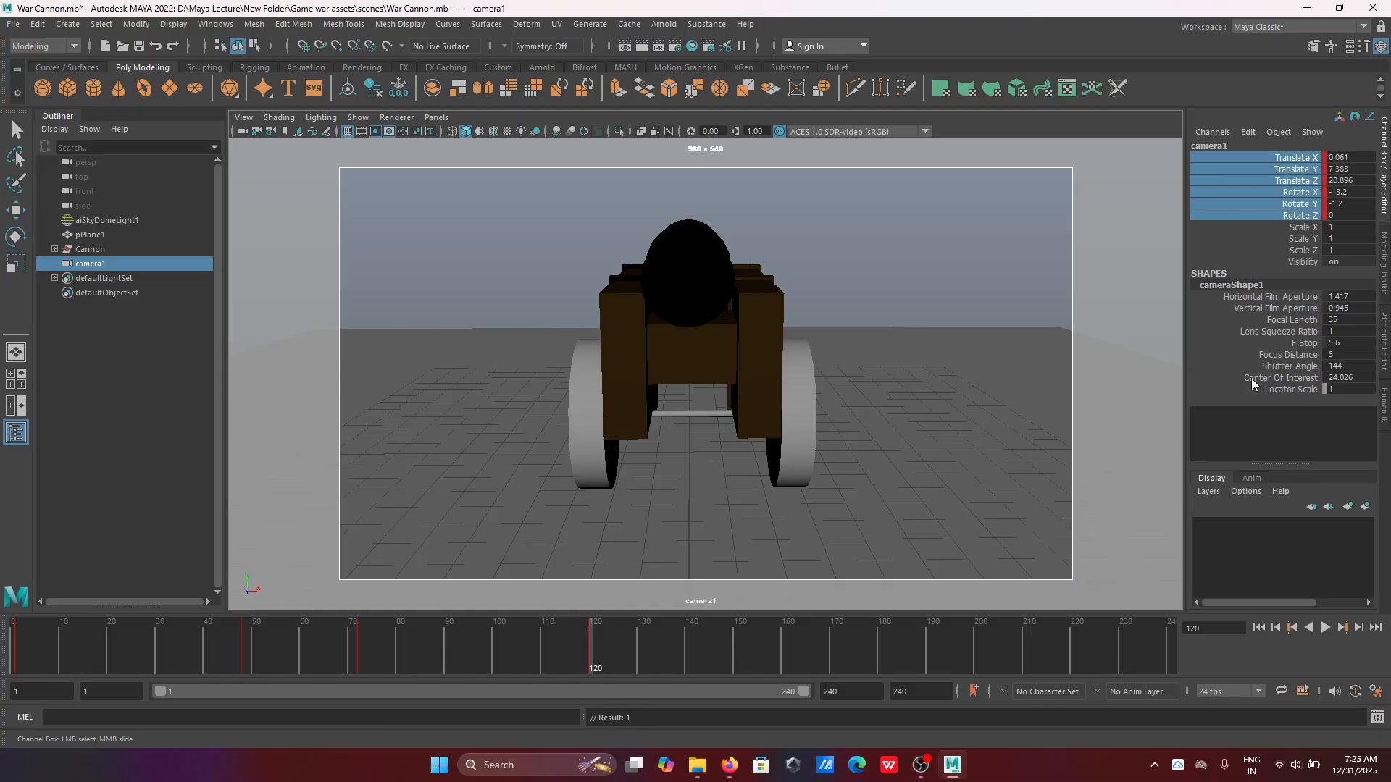
Step: Play the camera animation from the first frame to review the swing to the front, ending back at the frame 120 keyframe
click(1258, 628)
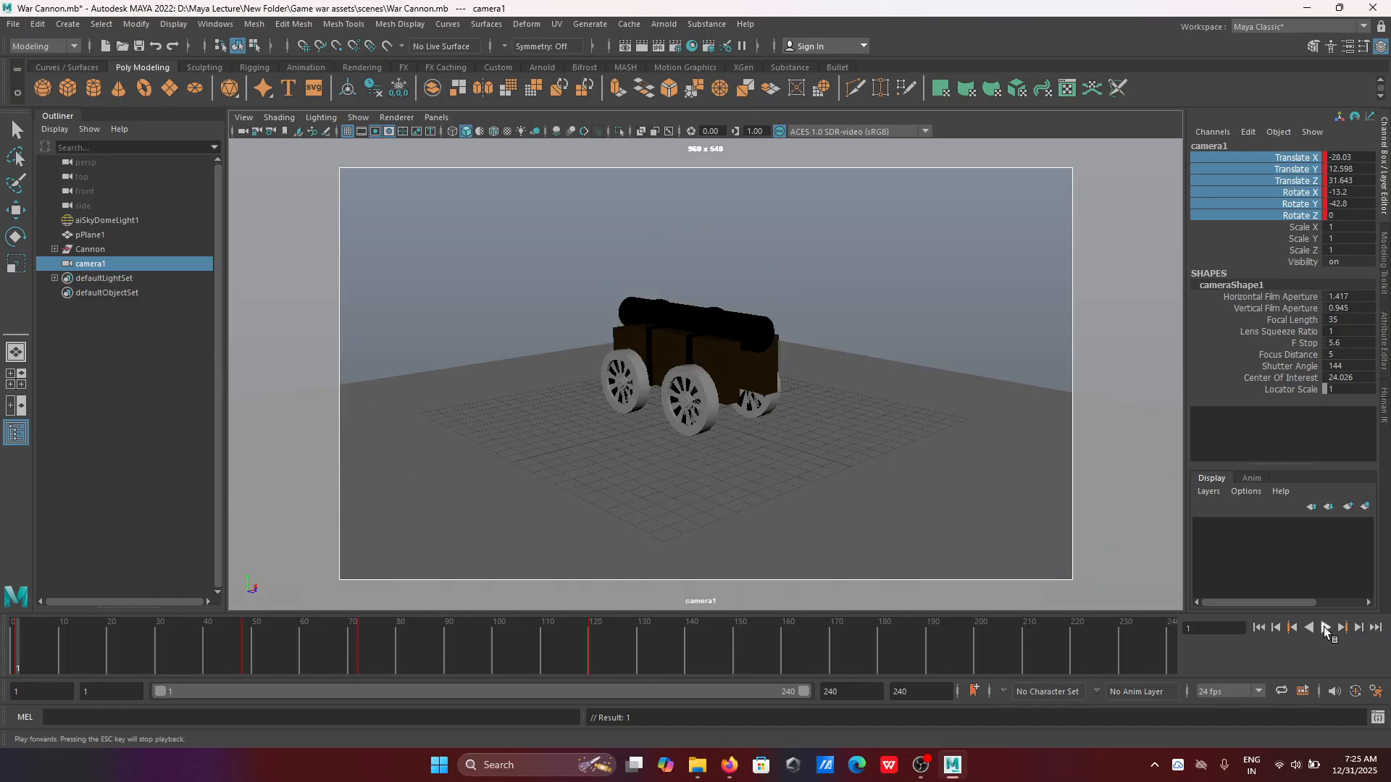
click(1323, 627)
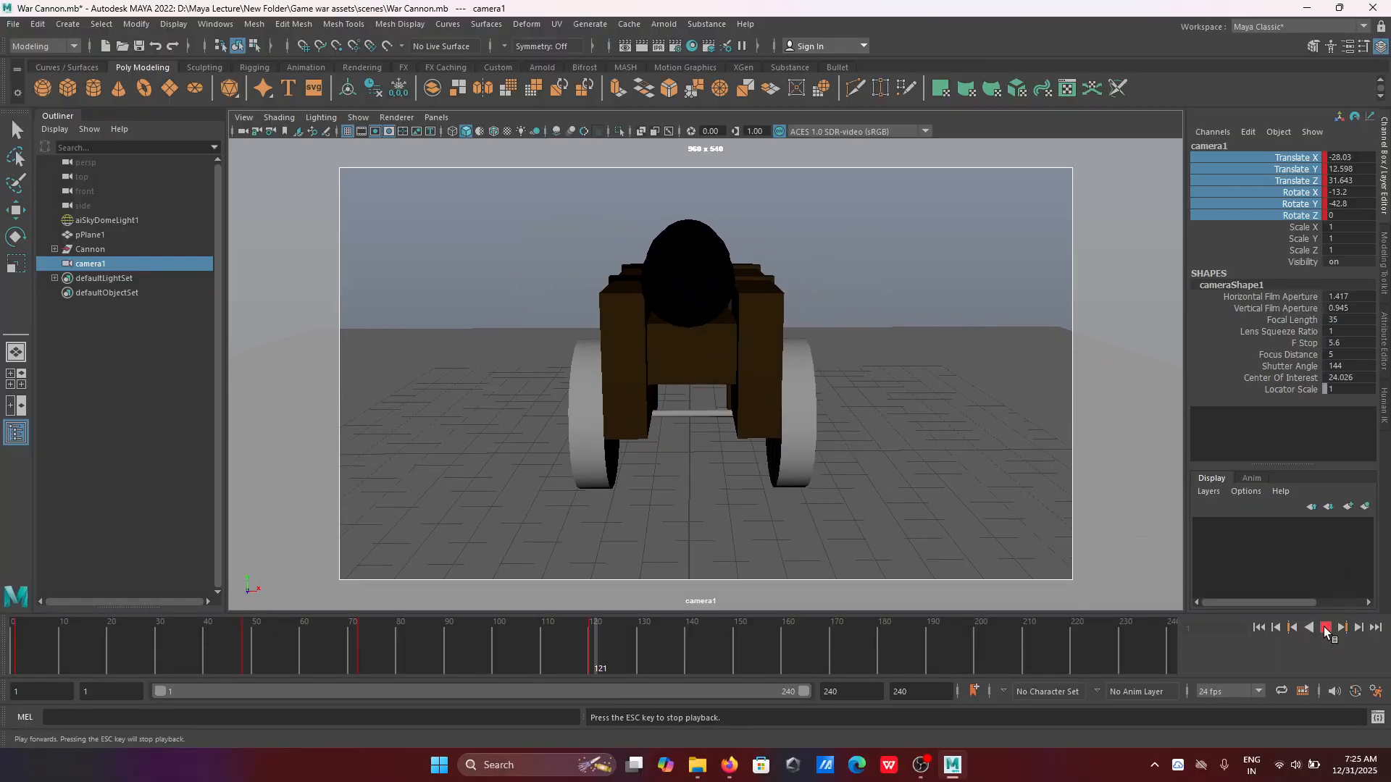
drag(636, 657, 591, 675)
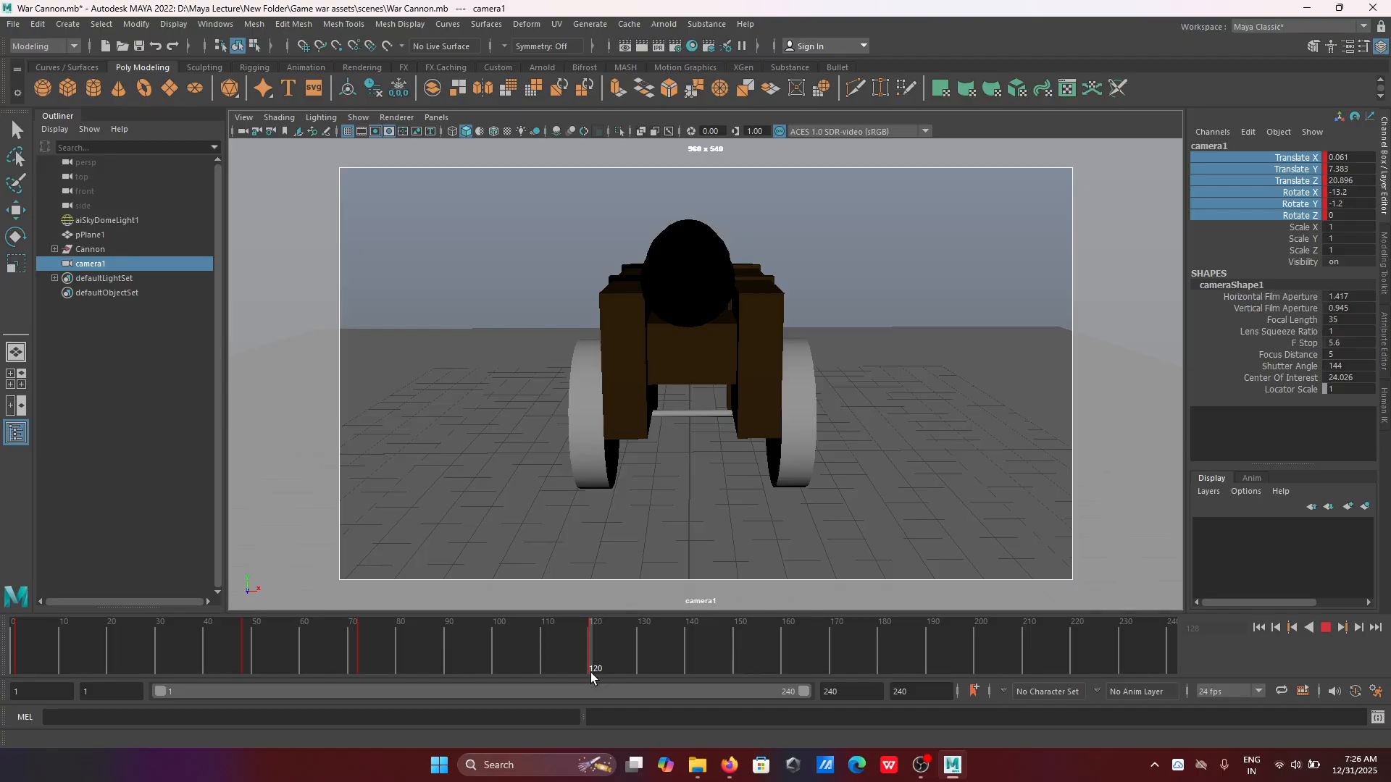
right_click(590, 673)
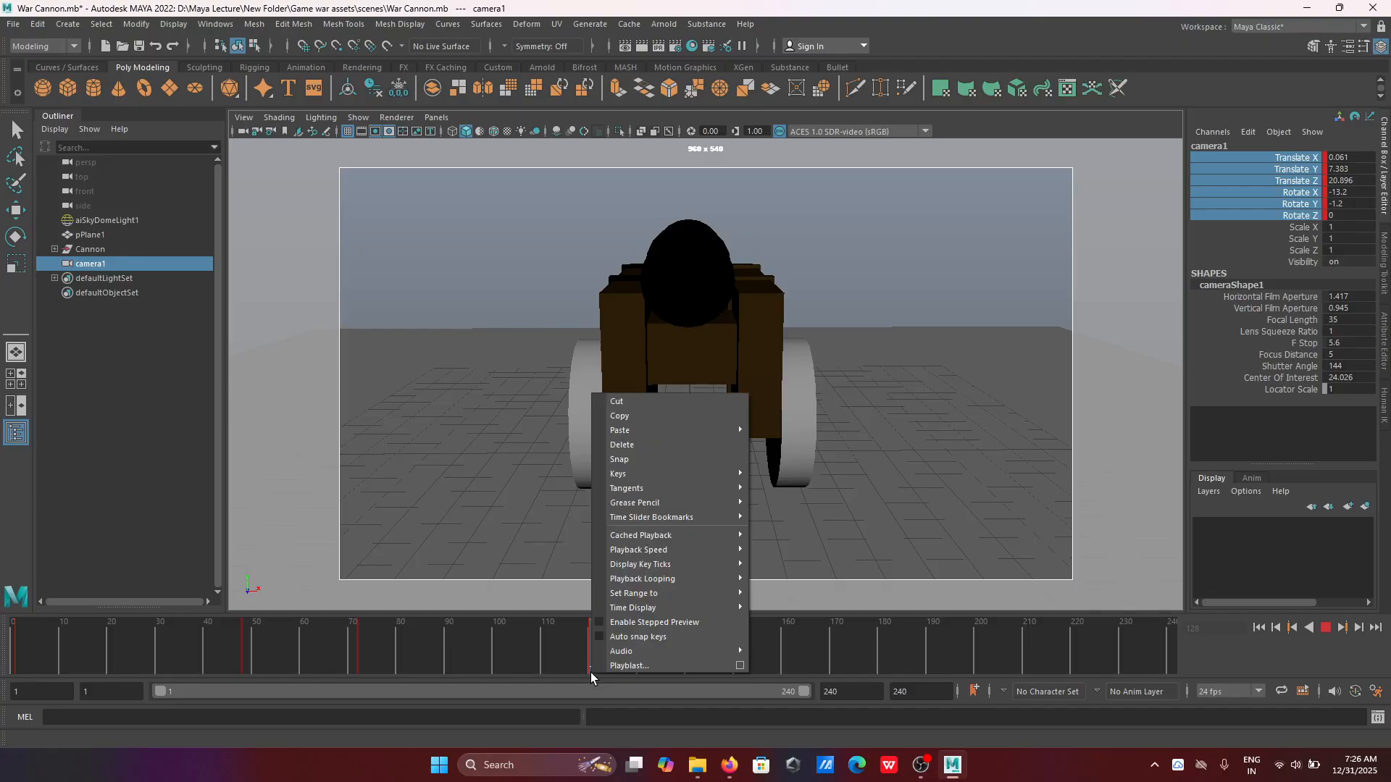
click(556, 668)
Step: Move to frame 168 and orbit and pan camera1 to a three-quarter view of the cannon's opposite side
drag(572, 667, 619, 663)
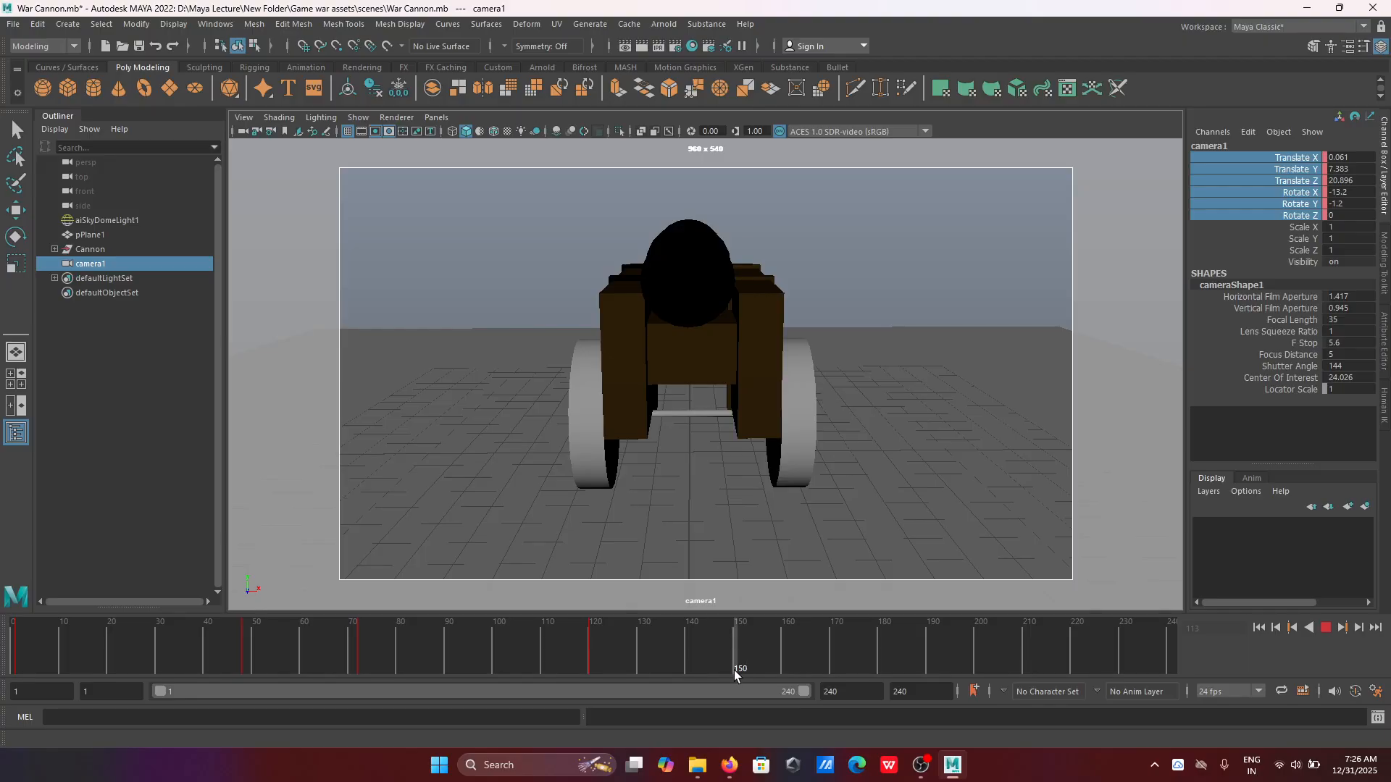
mouse_move(734, 670)
mouse_down()
mouse_move(589, 671)
mouse_move(715, 677)
mouse_up()
drag(716, 677, 820, 679)
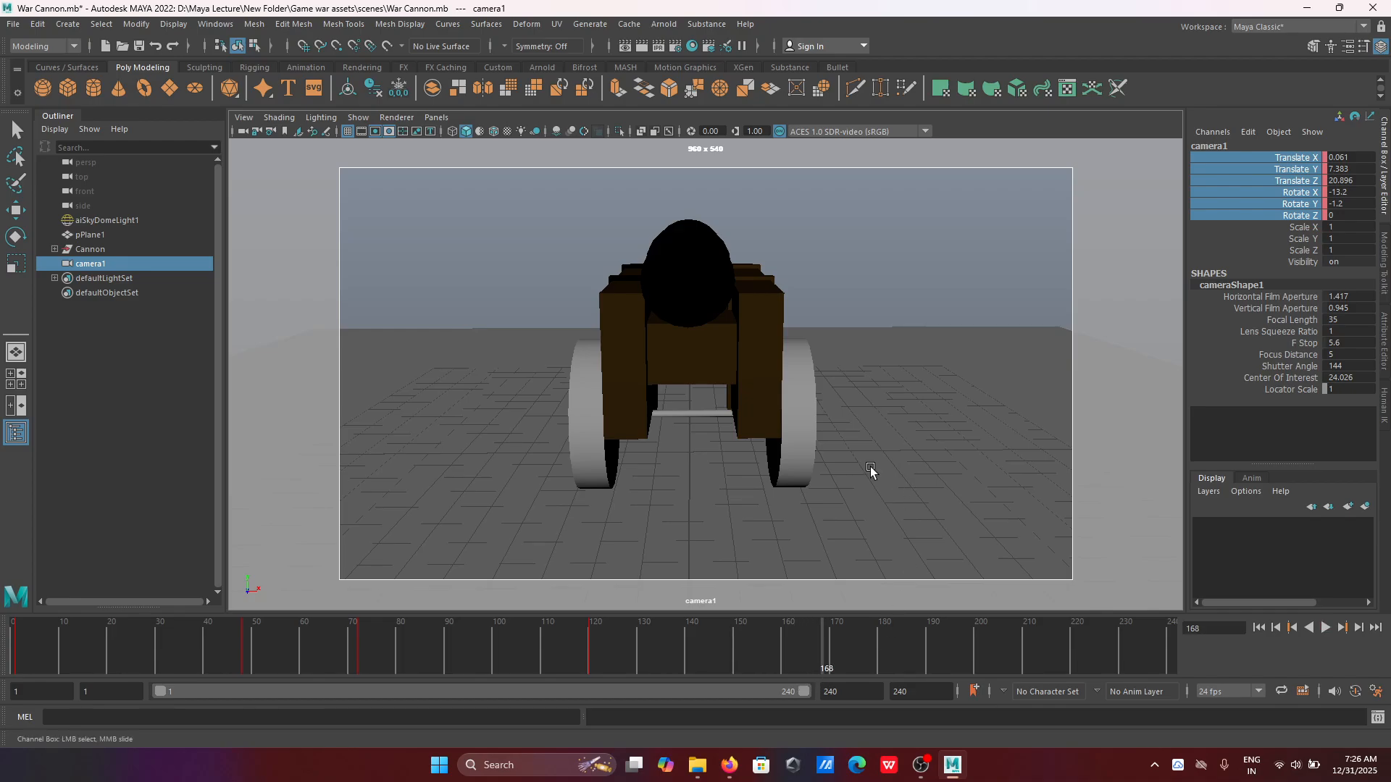
alt+drag(866, 473, 757, 463)
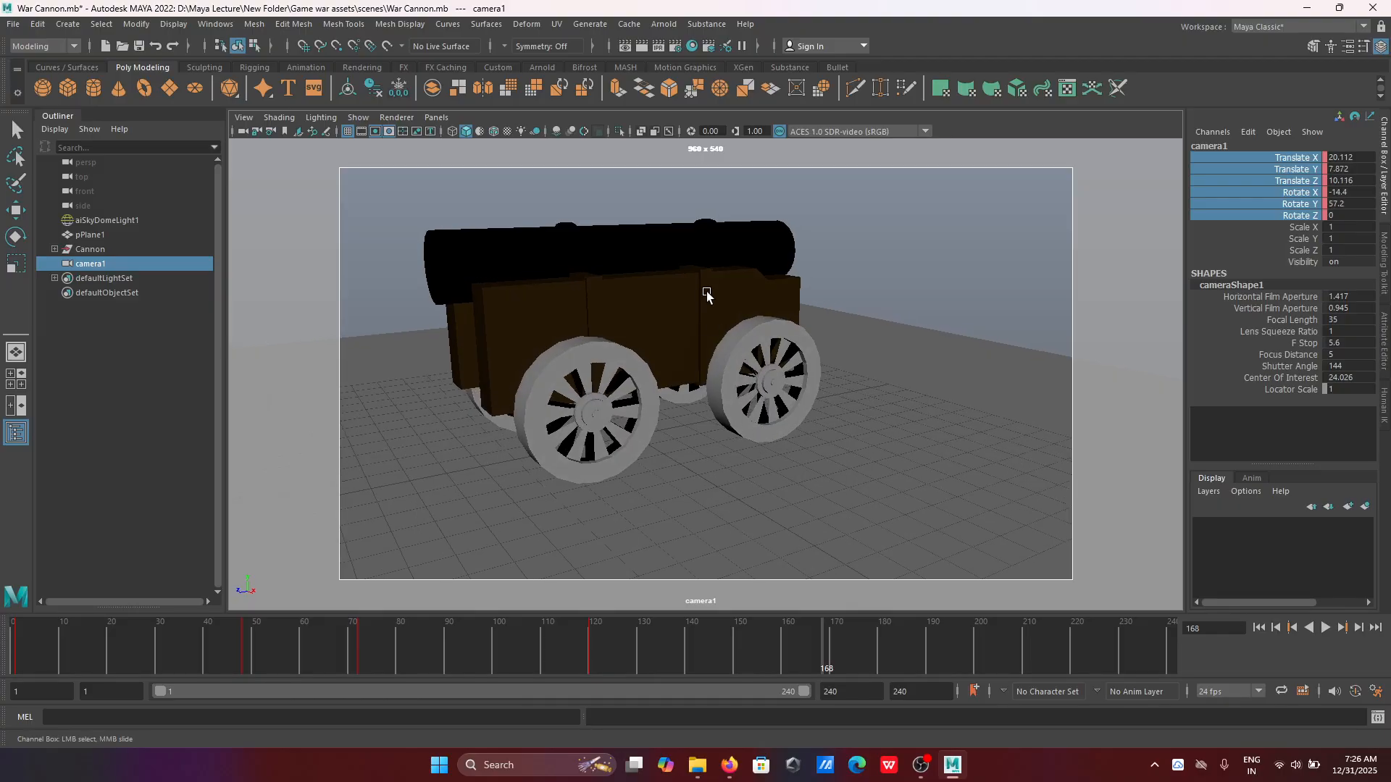
alt+middle_drag(773, 323, 819, 334)
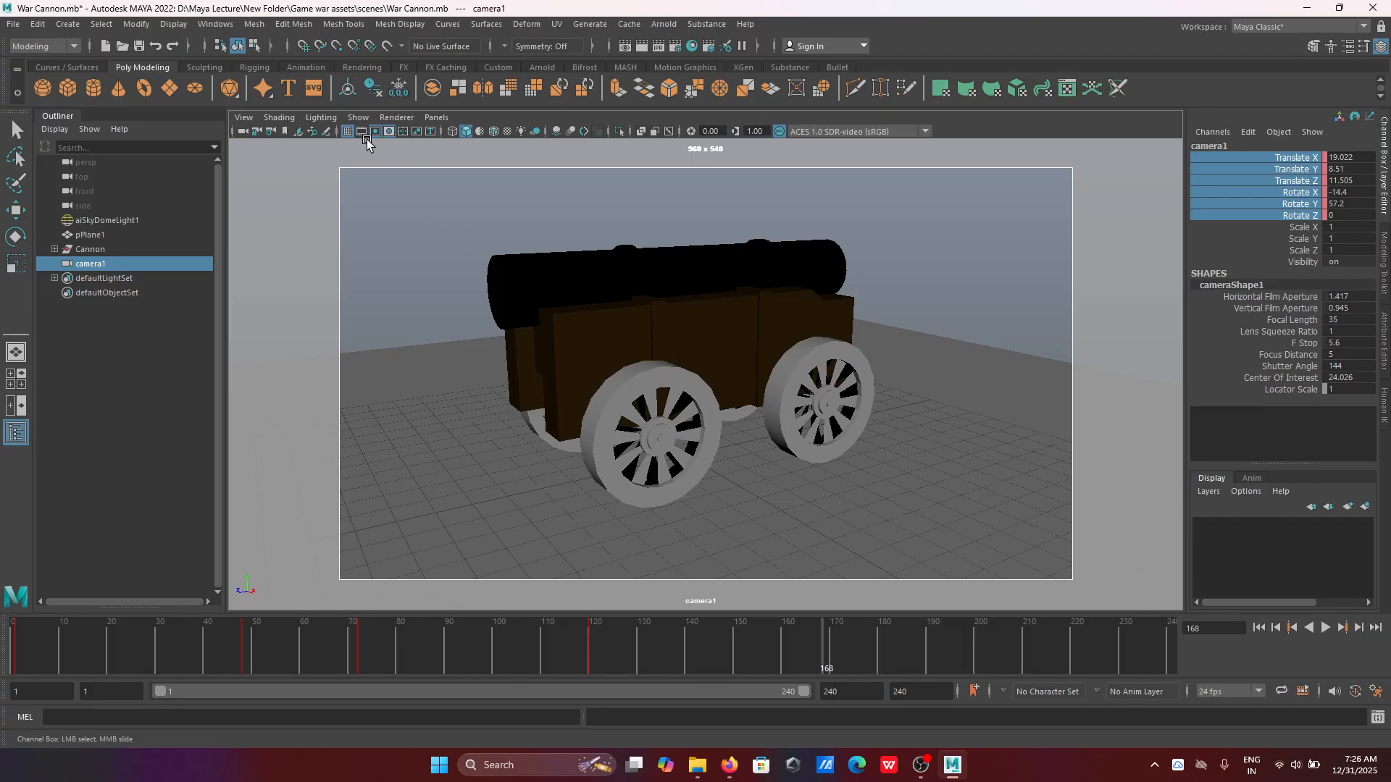
Step: Centre the cannon in camera1's frame using the field chart temporarily, and key the translation and rotation channels at frame 168
click(403, 132)
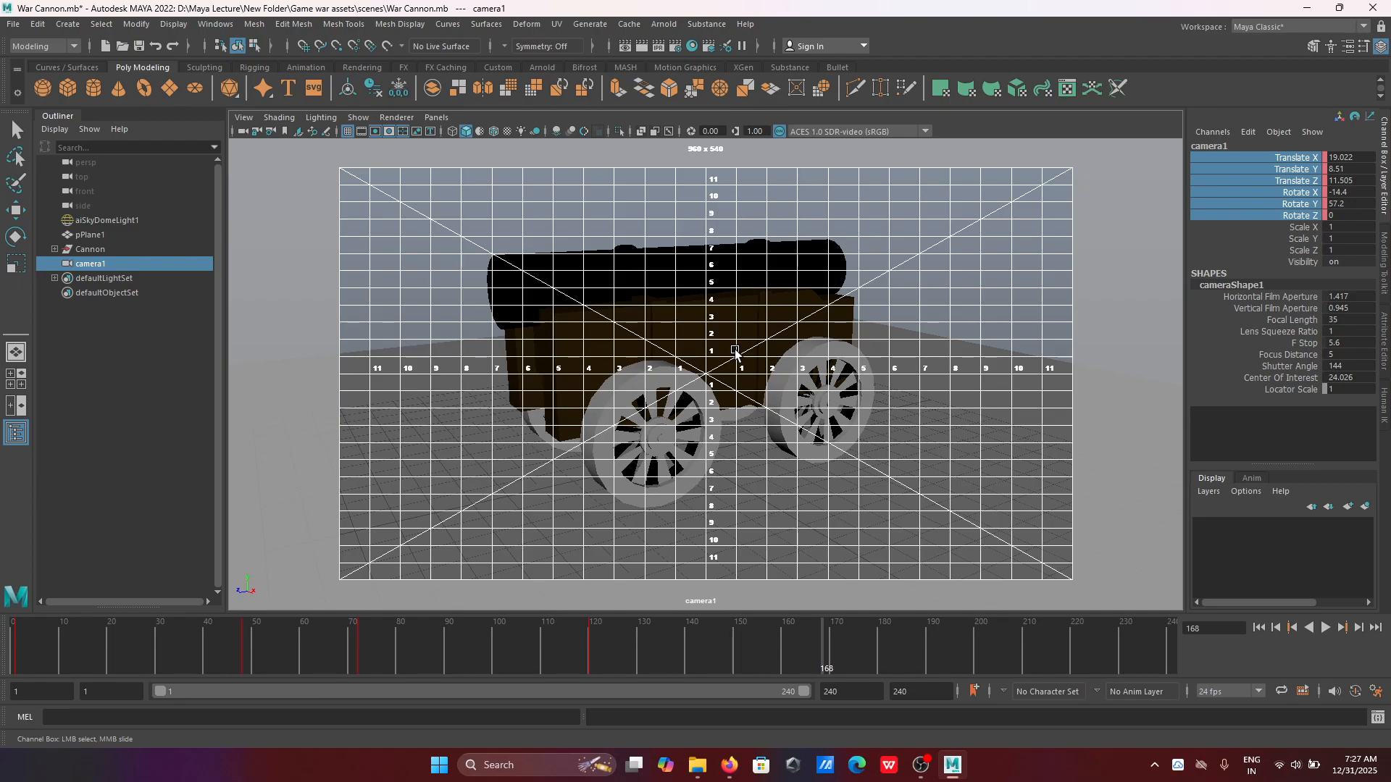
alt+middle_drag(733, 350, 742, 348)
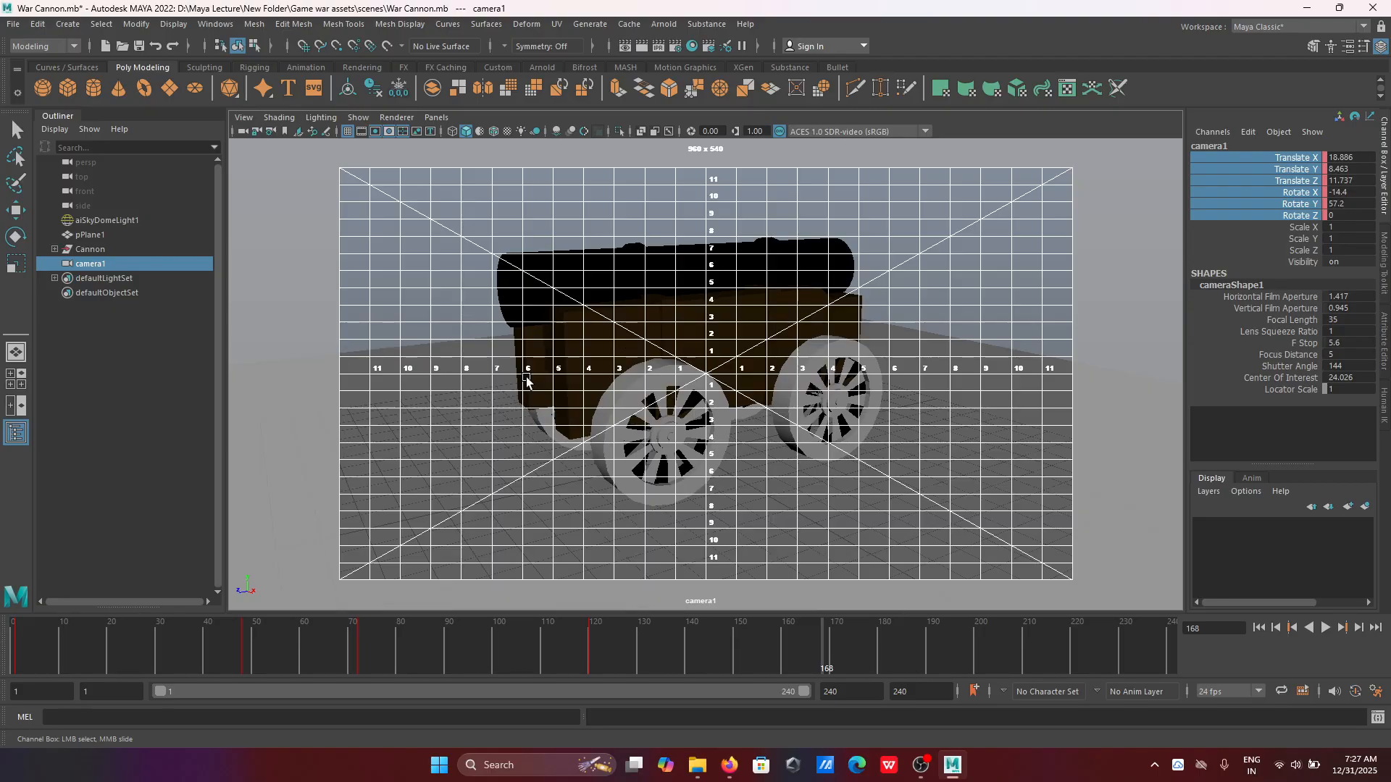
alt+middle_drag(848, 369, 851, 367)
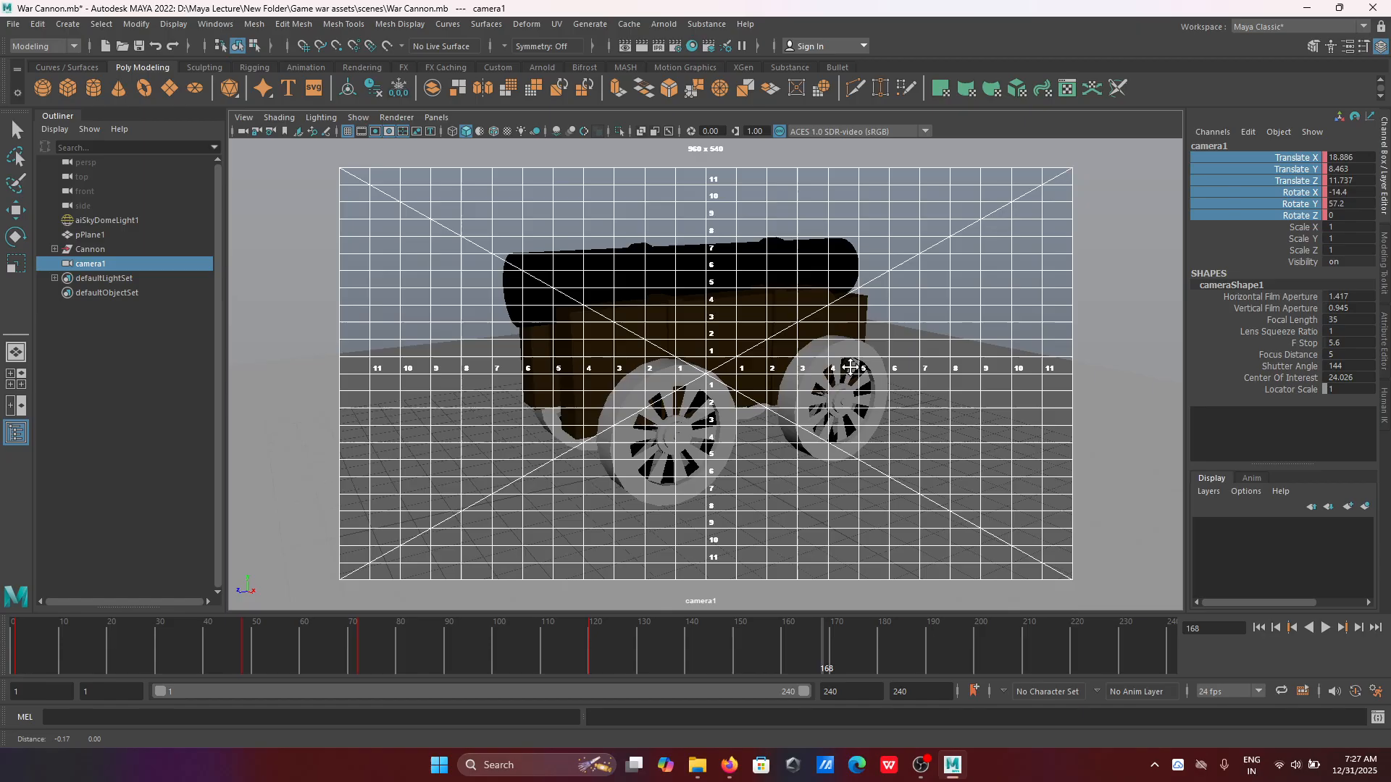
alt+middle_drag(850, 367, 847, 368)
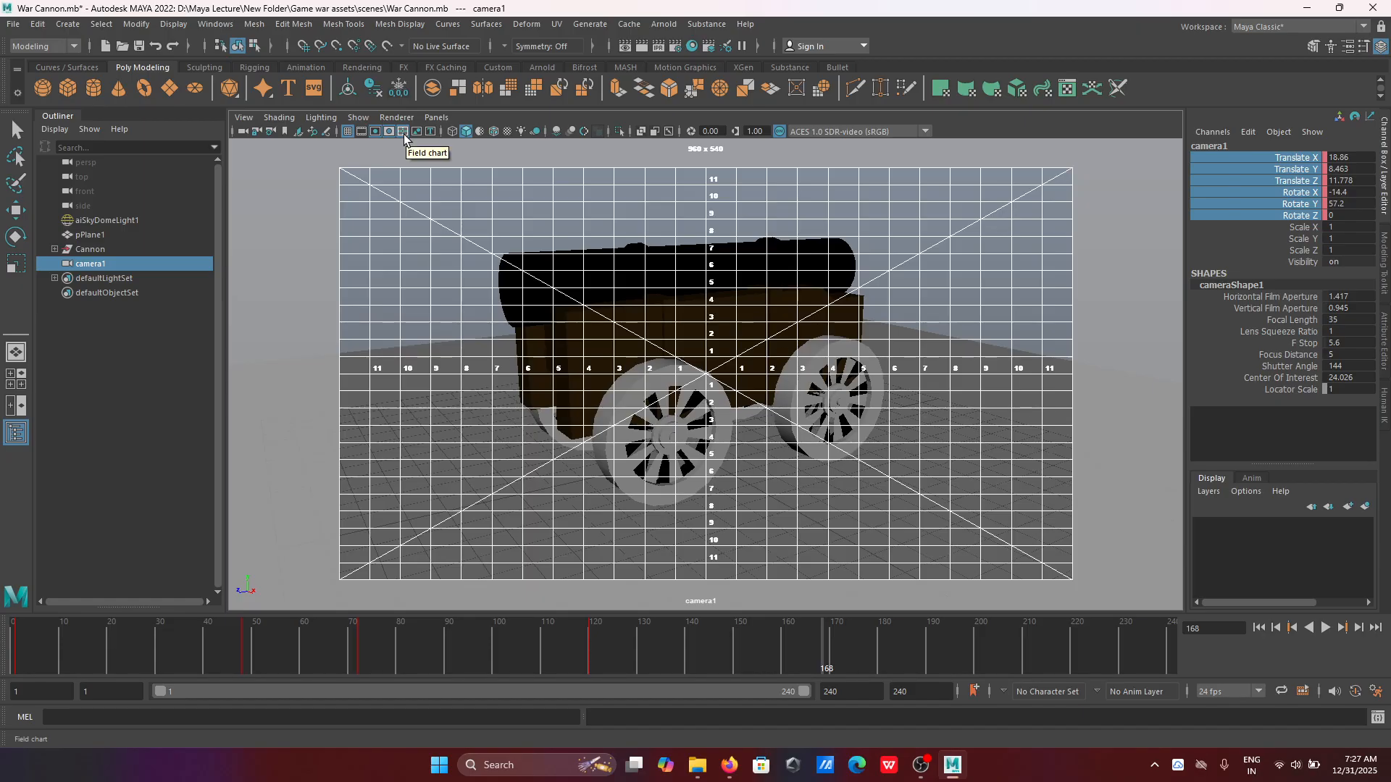
click(403, 132)
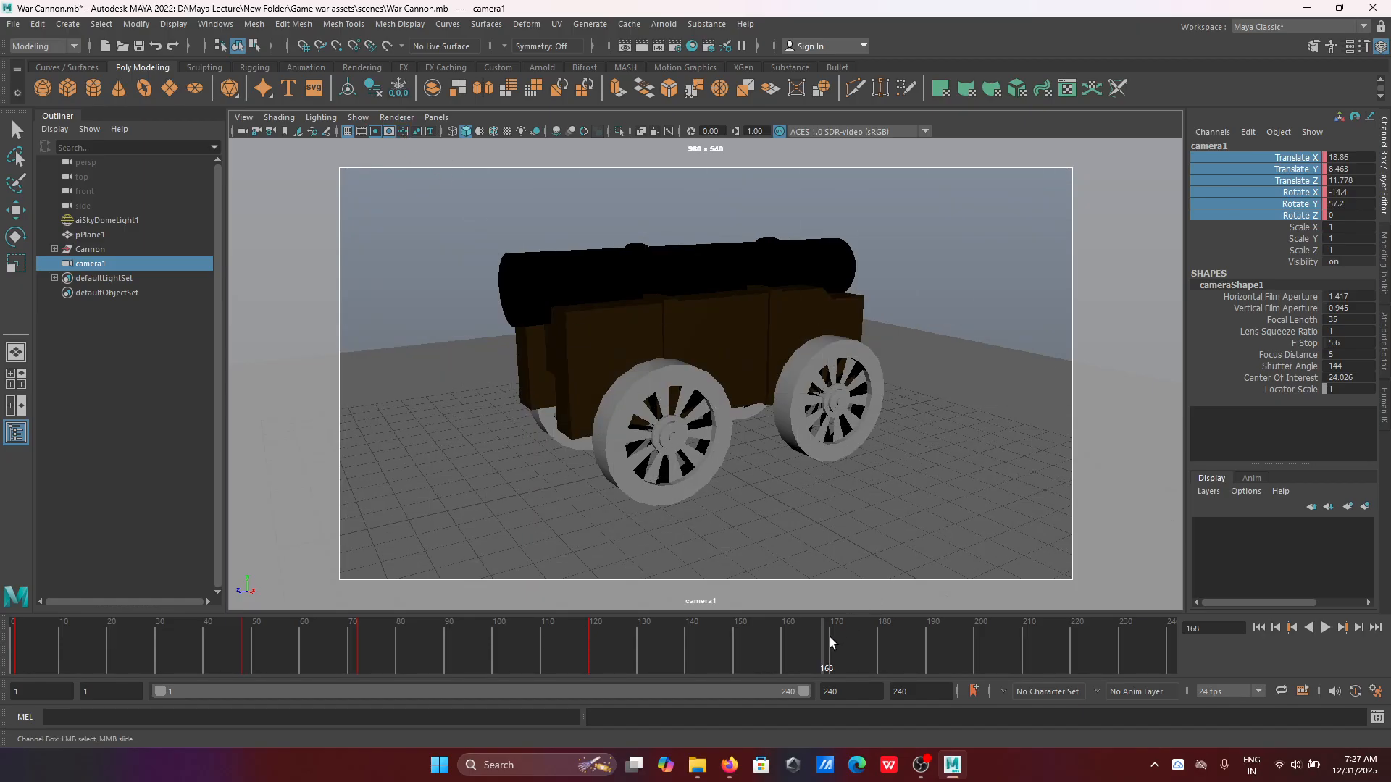
right_click(1228, 215)
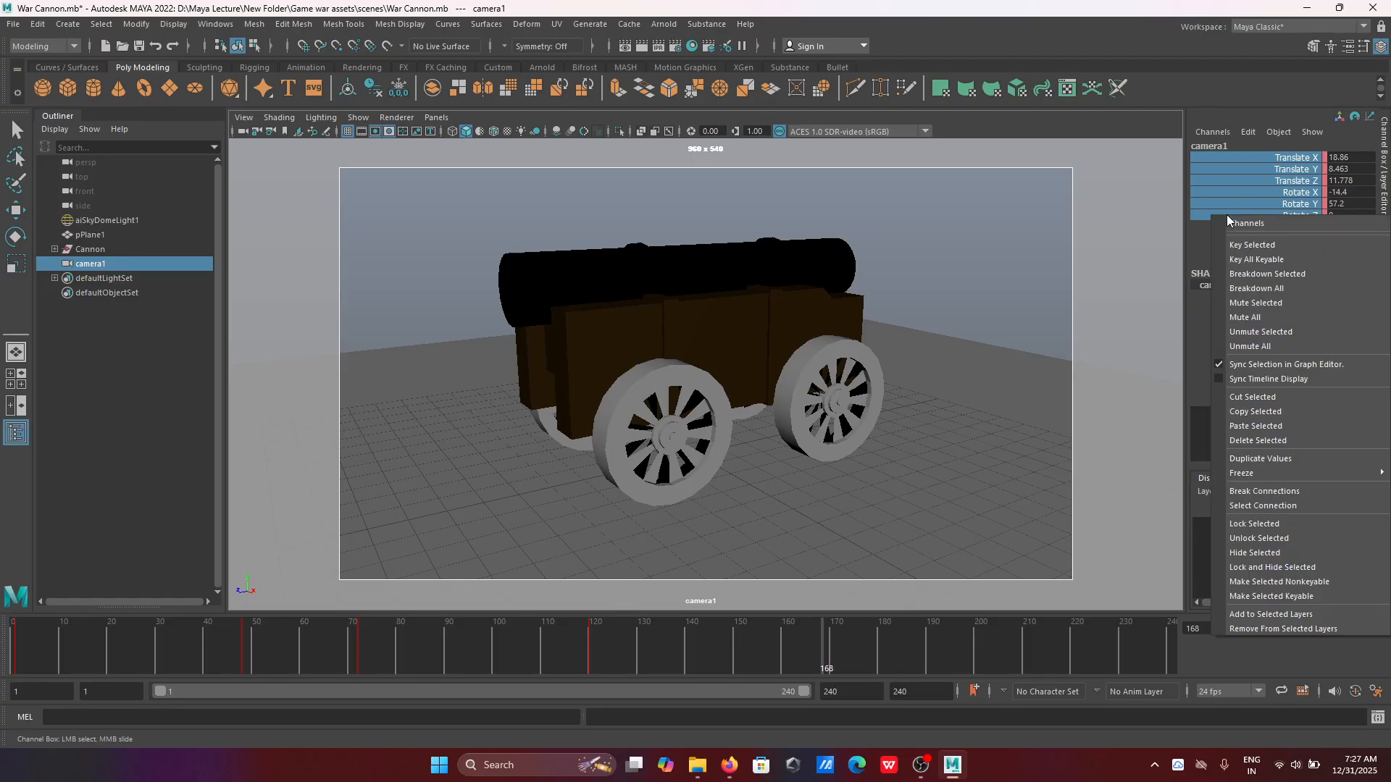
click(1254, 246)
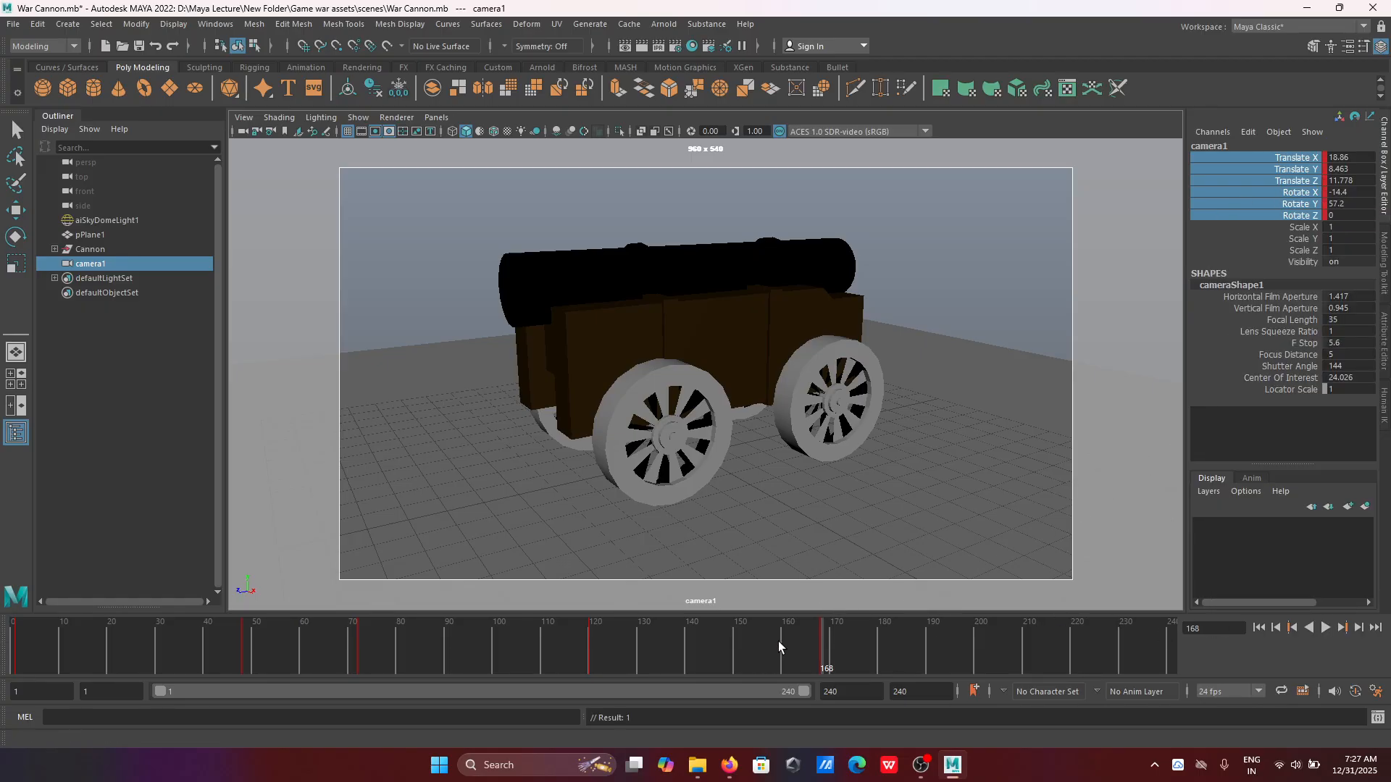
Step: Play and scrub the camera animation from the start to review the move up to the keyframe at frame 168
drag(778, 641, 24, 631)
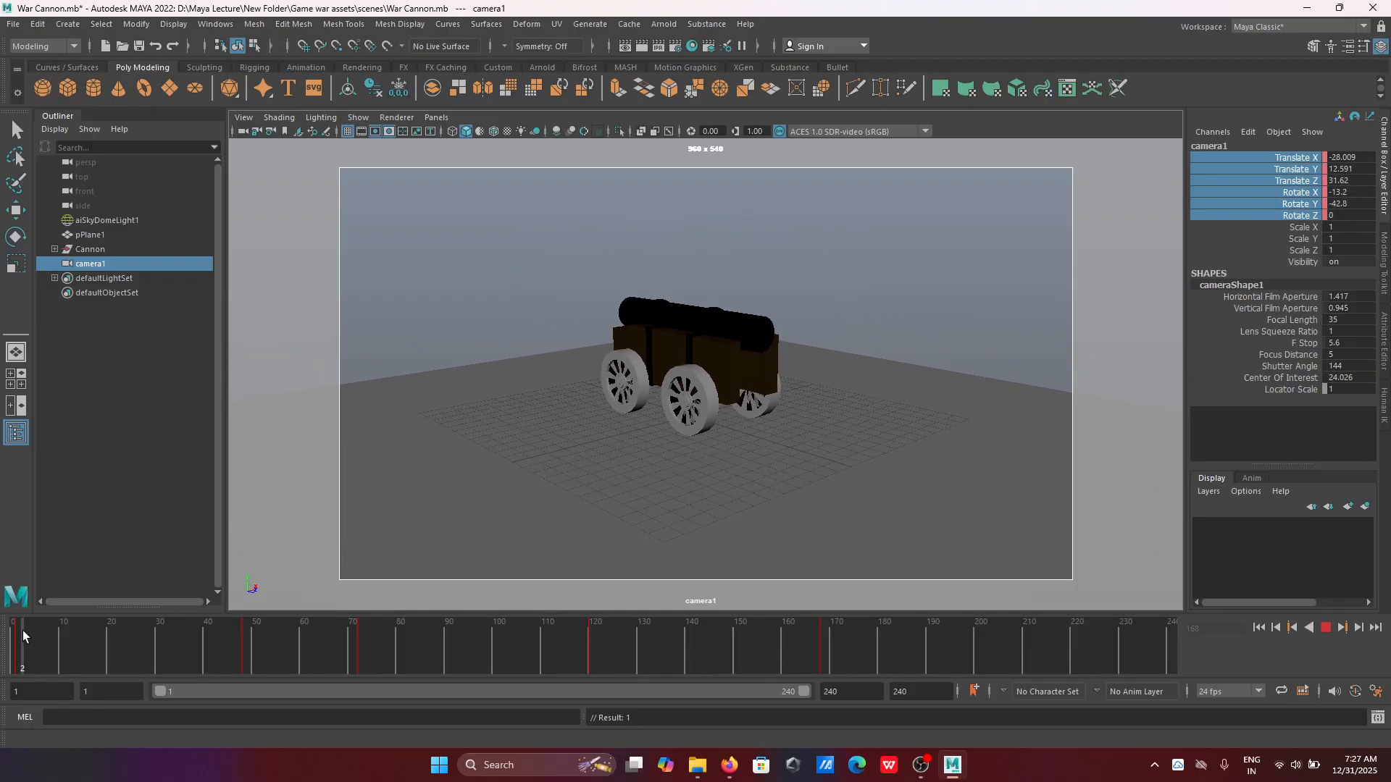
click(1324, 627)
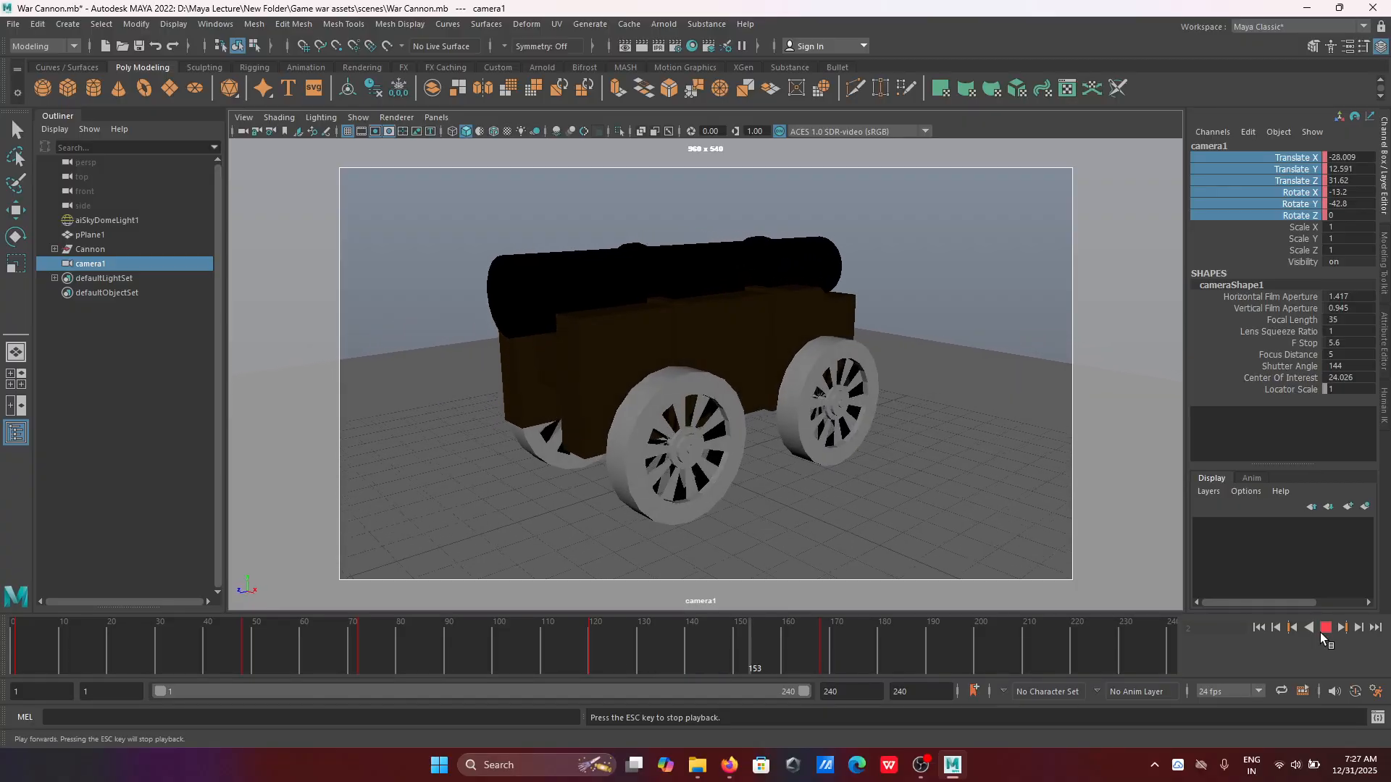
mouse_move(846, 655)
mouse_down()
mouse_move(600, 659)
mouse_move(802, 668)
mouse_move(775, 671)
mouse_move(597, 665)
mouse_move(797, 659)
mouse_move(588, 655)
mouse_move(827, 671)
mouse_up()
drag(671, 660, 623, 654)
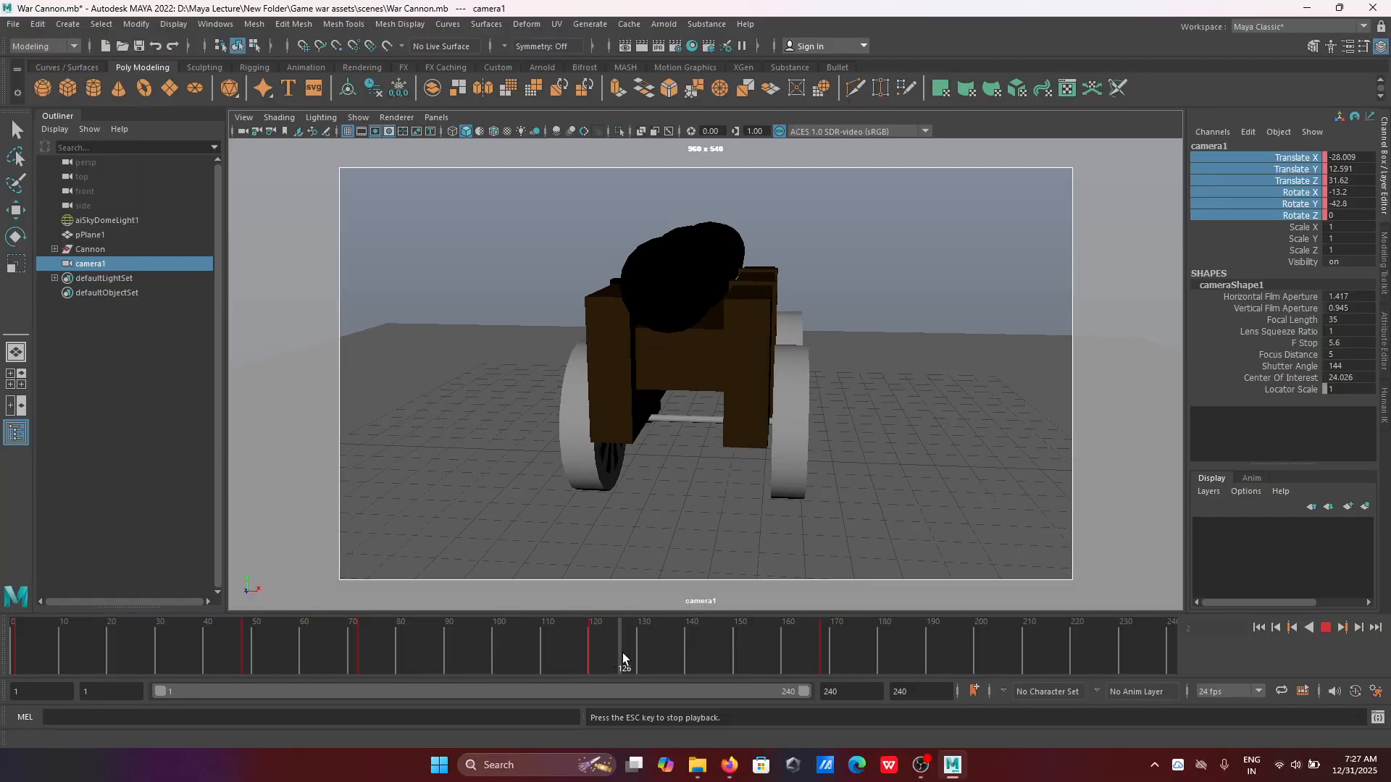
mouse_move(807, 645)
mouse_down()
mouse_move(786, 654)
mouse_move(818, 653)
mouse_up()
drag(323, 649, 16, 647)
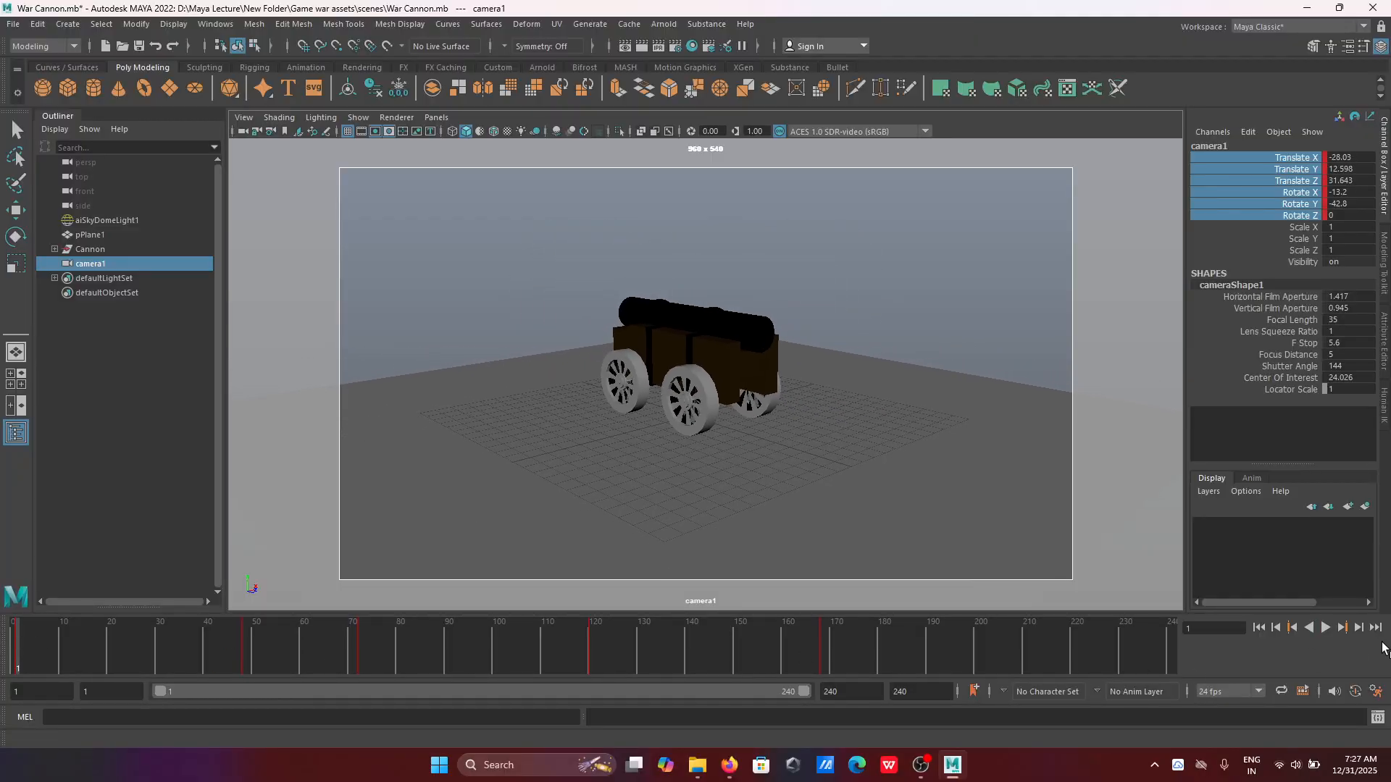
click(1326, 628)
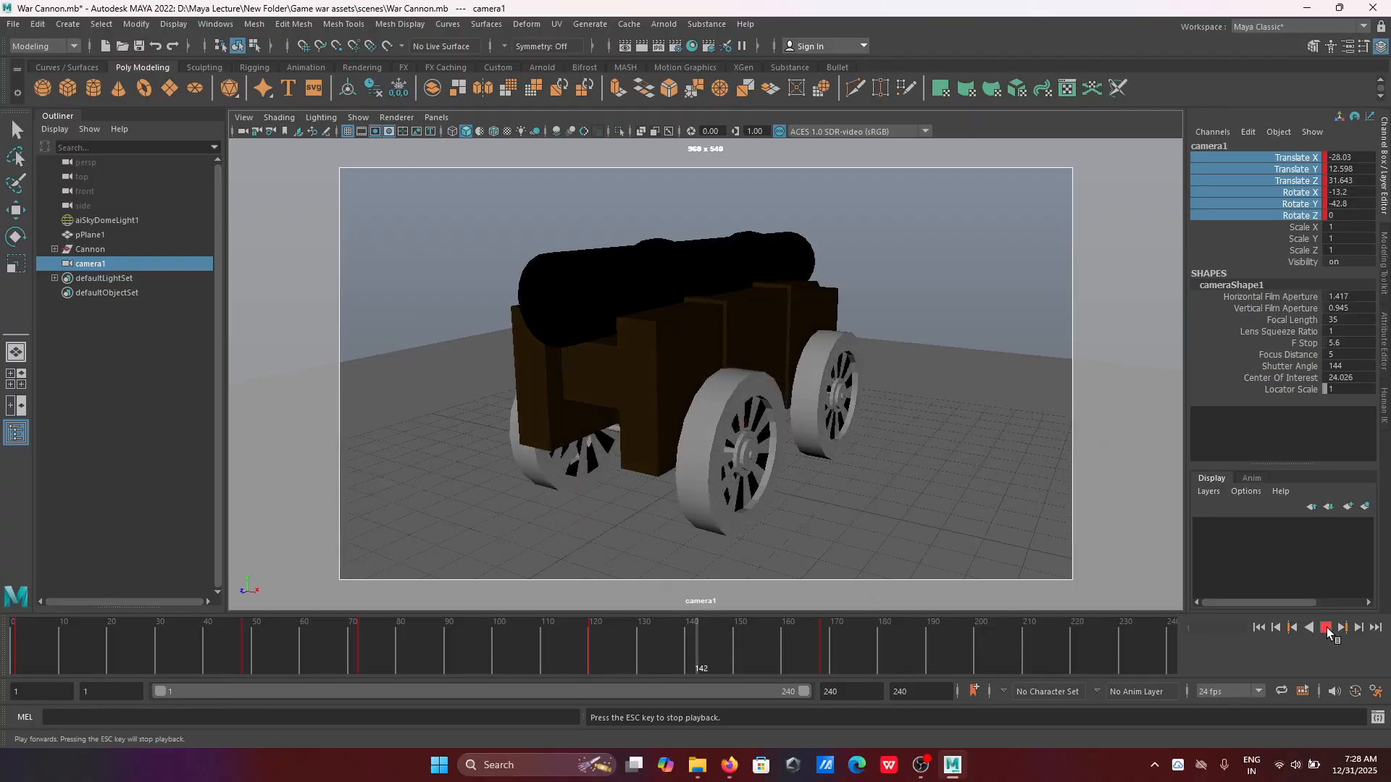
click(1326, 628)
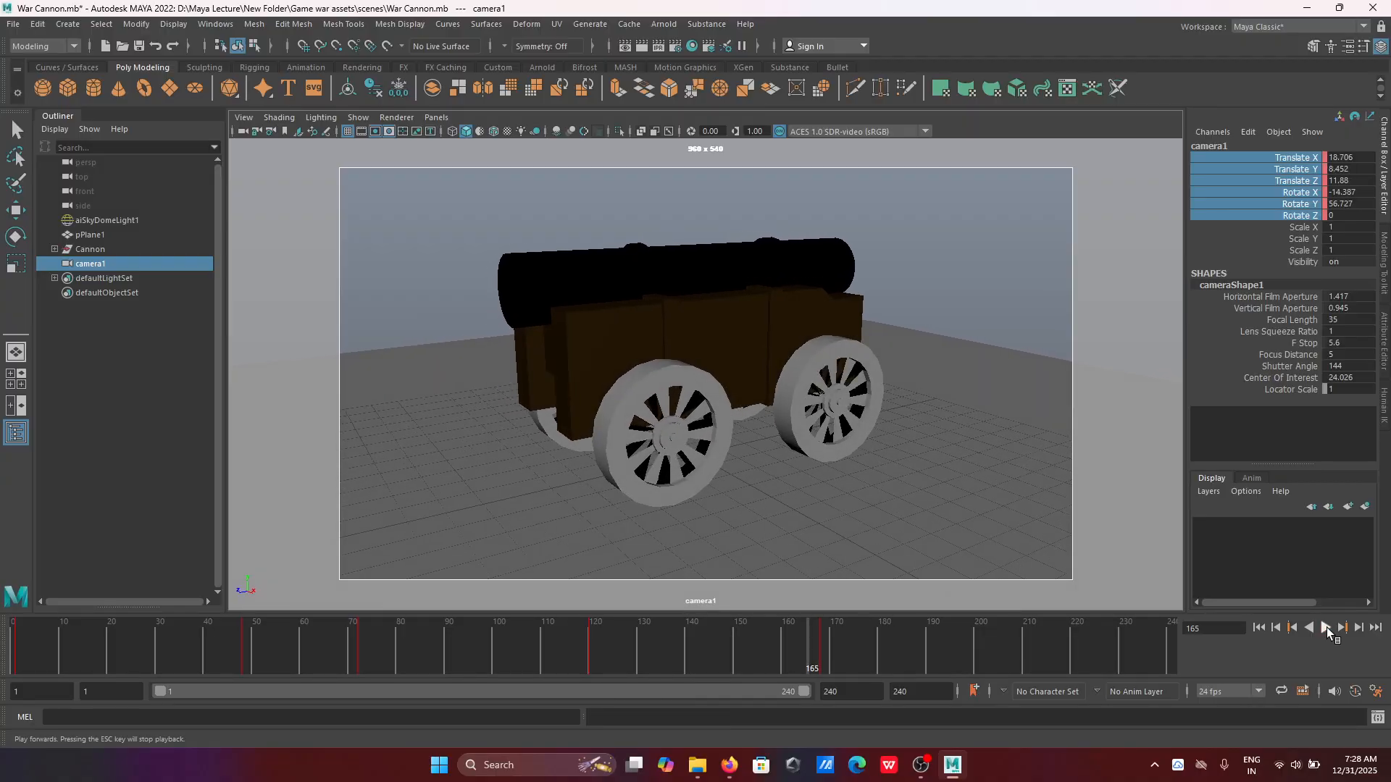
Step: At frame 216, orbit and pan camera1 to a low, straight side view of the cannon and key its translation and rotation channels
mouse_move(814, 649)
mouse_down()
mouse_move(23, 631)
mouse_move(832, 645)
mouse_up()
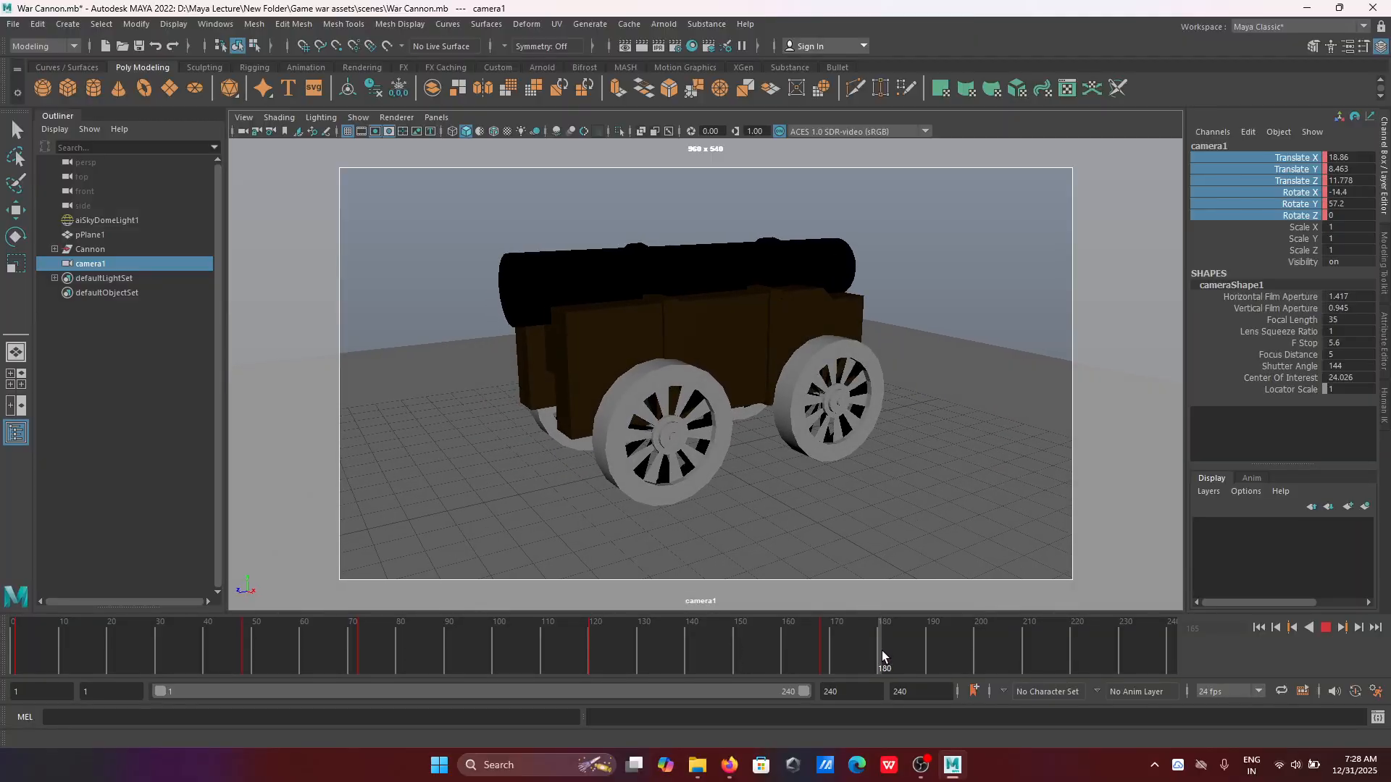
drag(975, 659, 892, 661)
drag(1003, 666, 1005, 672)
drag(1007, 672, 1010, 673)
drag(810, 640, 846, 645)
drag(938, 657, 939, 657)
drag(950, 653, 1000, 658)
drag(1053, 666, 1053, 668)
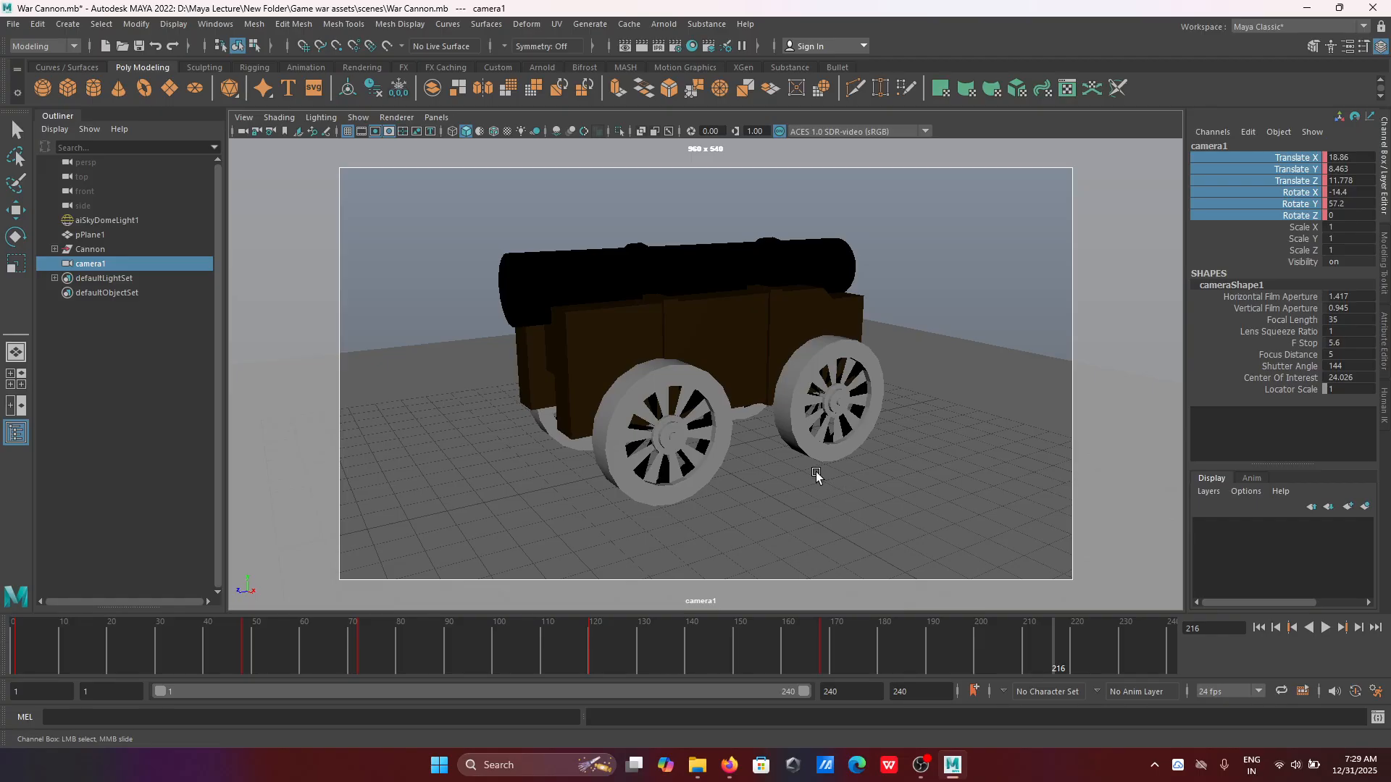
alt+drag(815, 471, 782, 471)
alt+middle_drag(782, 471, 785, 475)
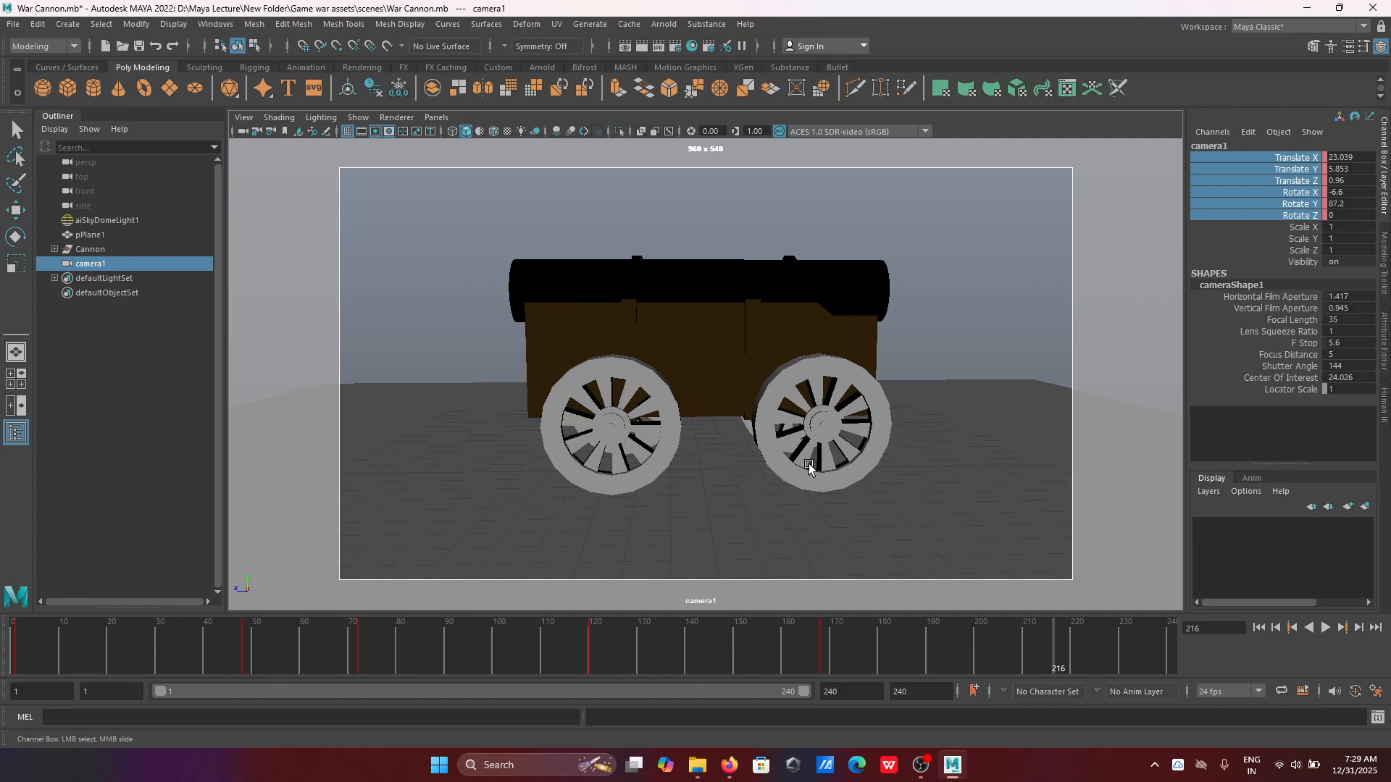
right_click(1269, 216)
click(1260, 240)
Step: Play the camera animation to review the move through the keyframe at frame 216
click(780, 642)
drag(779, 642, 581, 642)
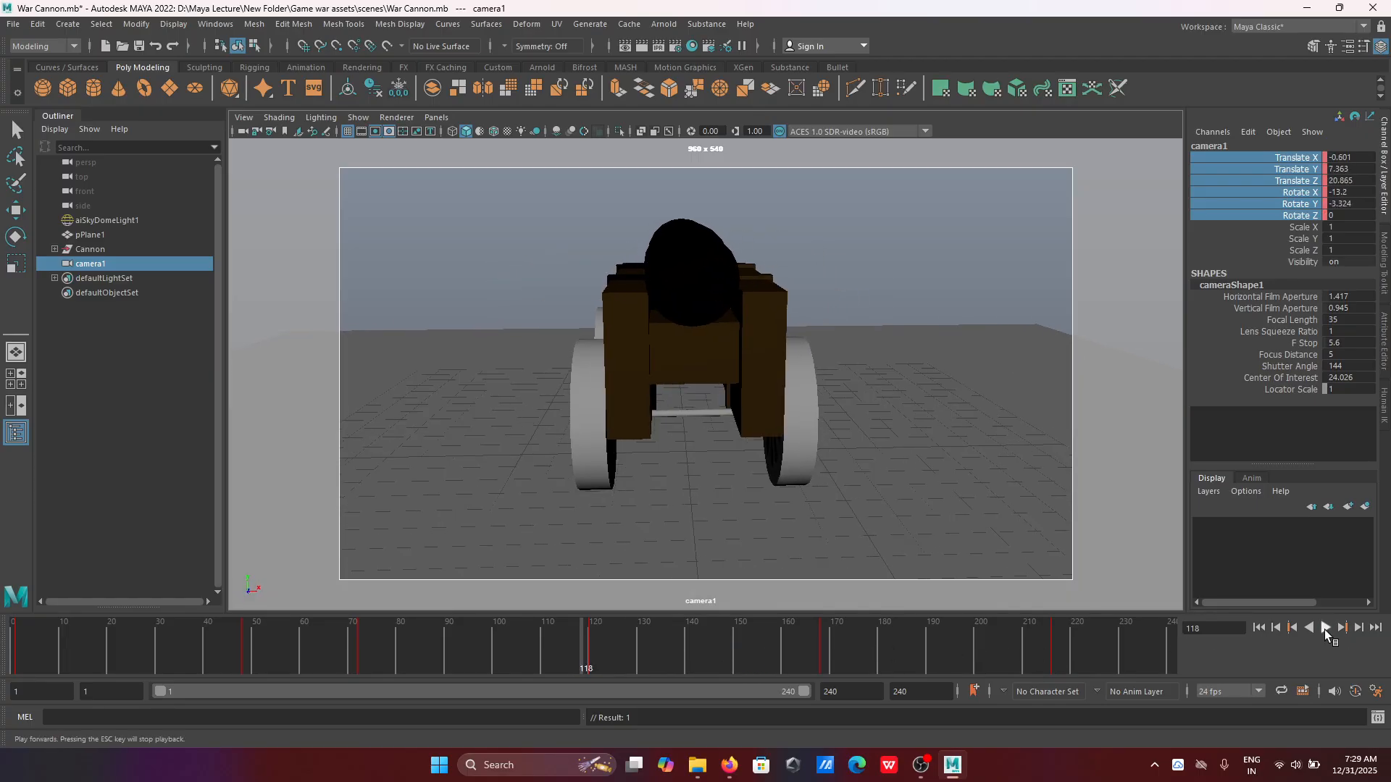
click(1325, 628)
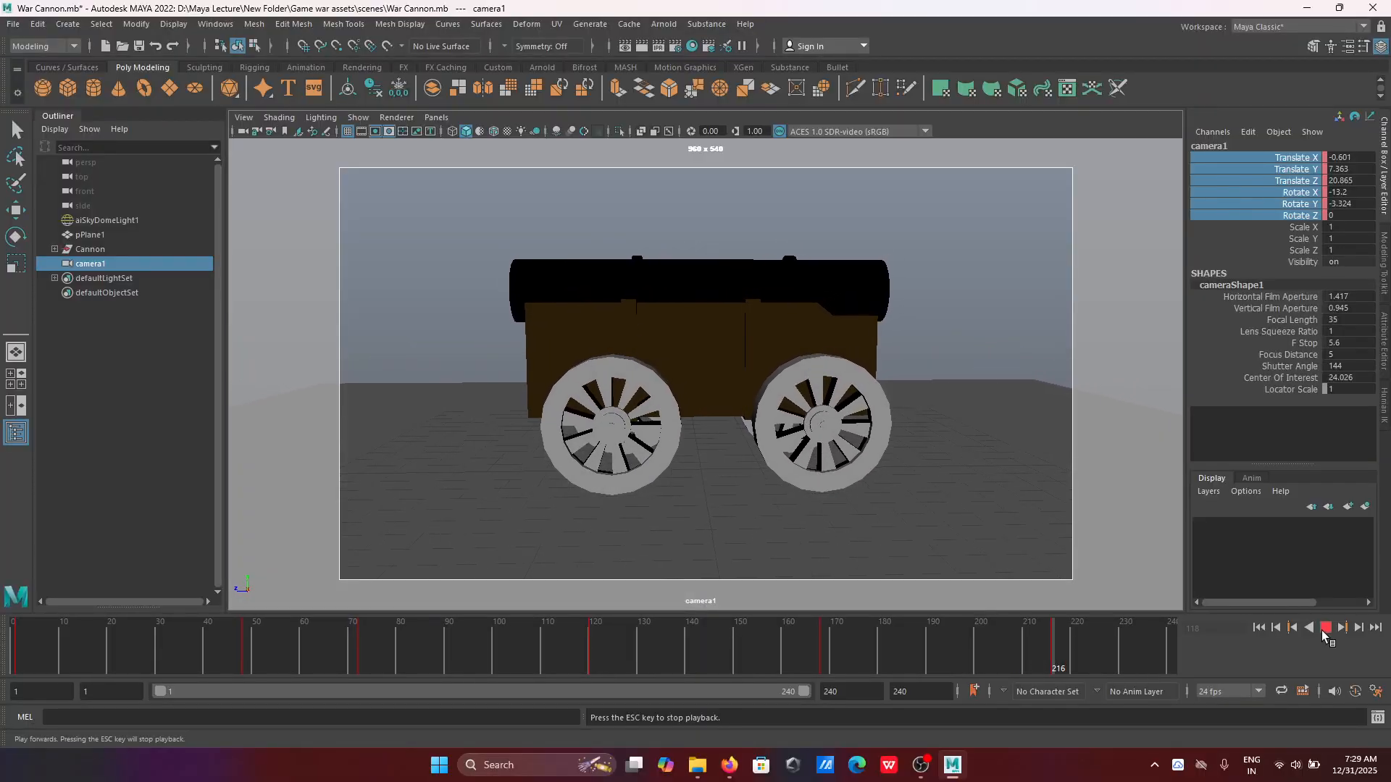
click(1322, 630)
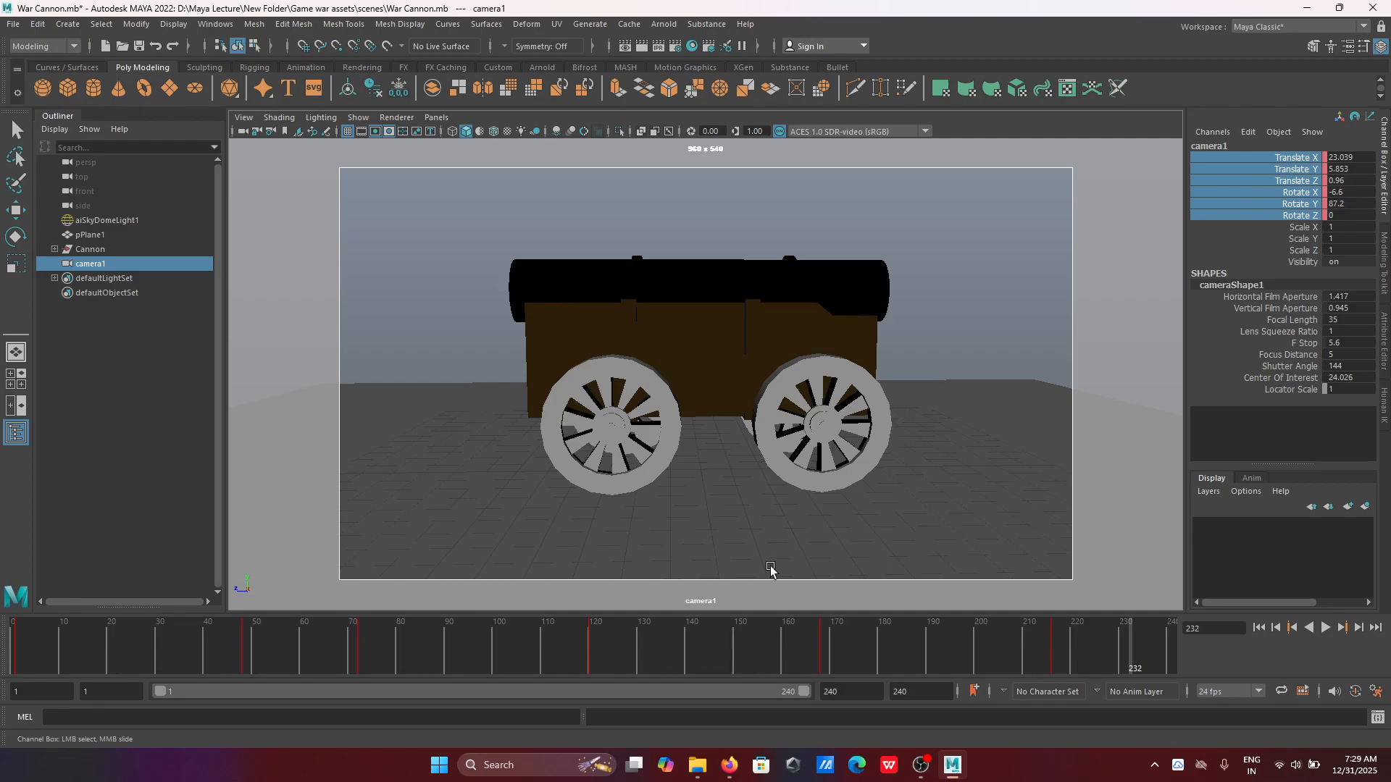
Step: Save the scene as a separate Maya Binary file named War Cannon Camera Animation.mb in the project's scenes folder
key(ctrl+shift+s)
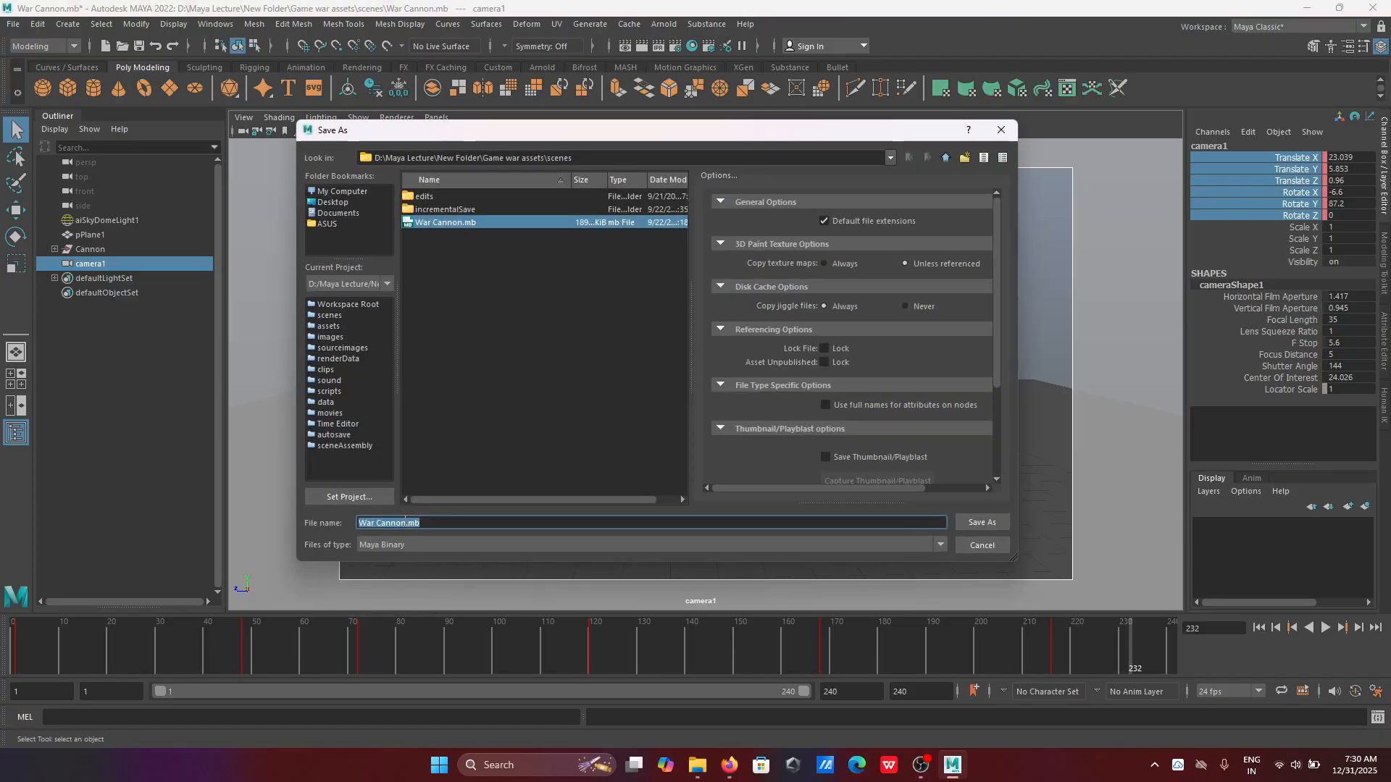
click(405, 522)
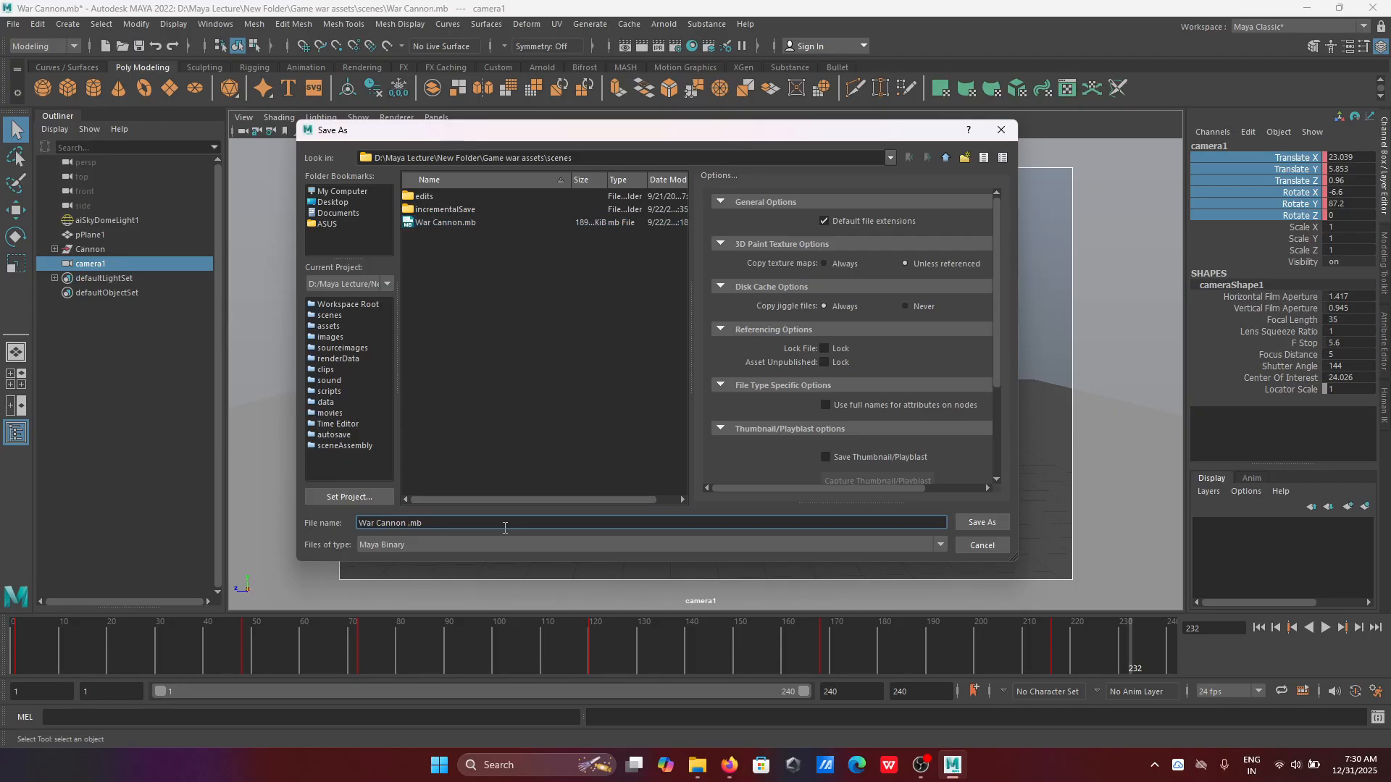
text(Camera Animation)
key(Return)
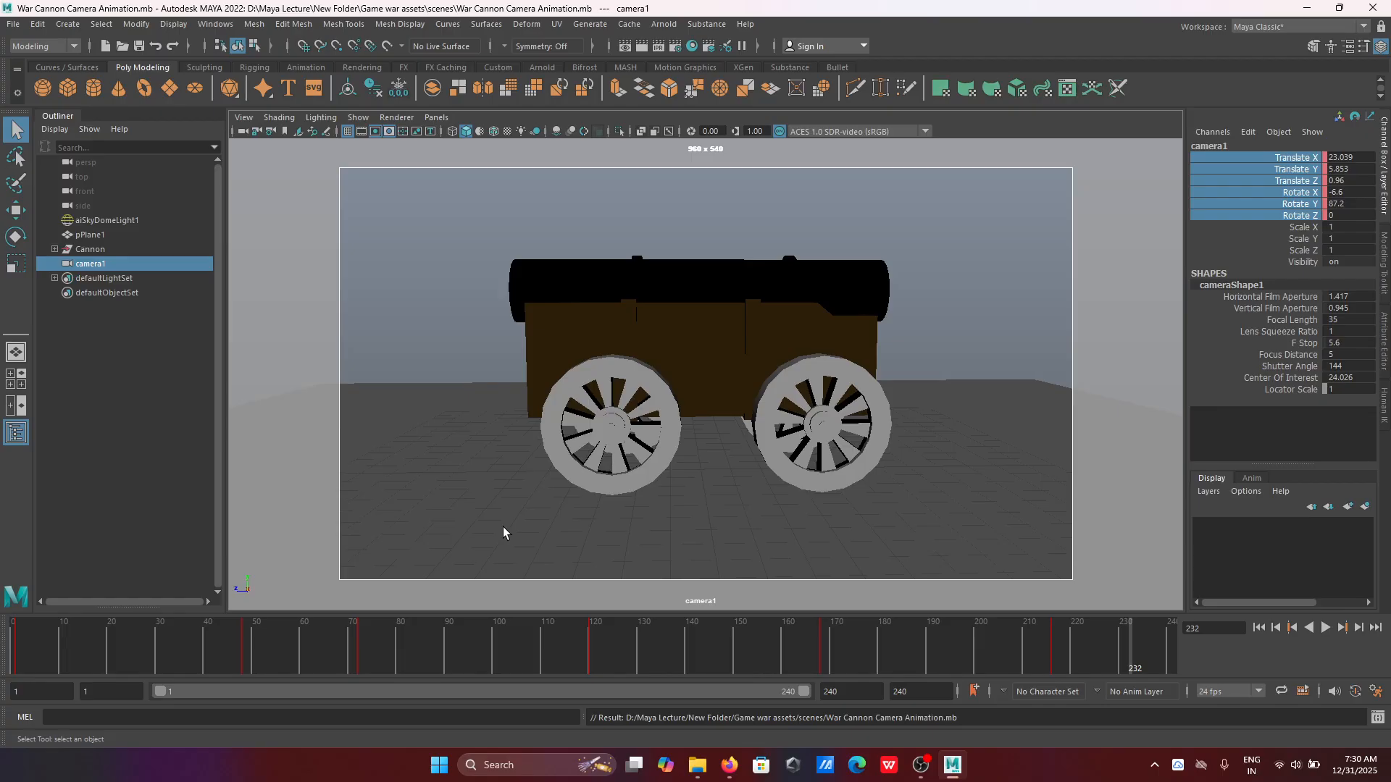
Step: Play the camera animation from the first frame through its last keyframe, and save the scene
click(1259, 628)
click(1325, 628)
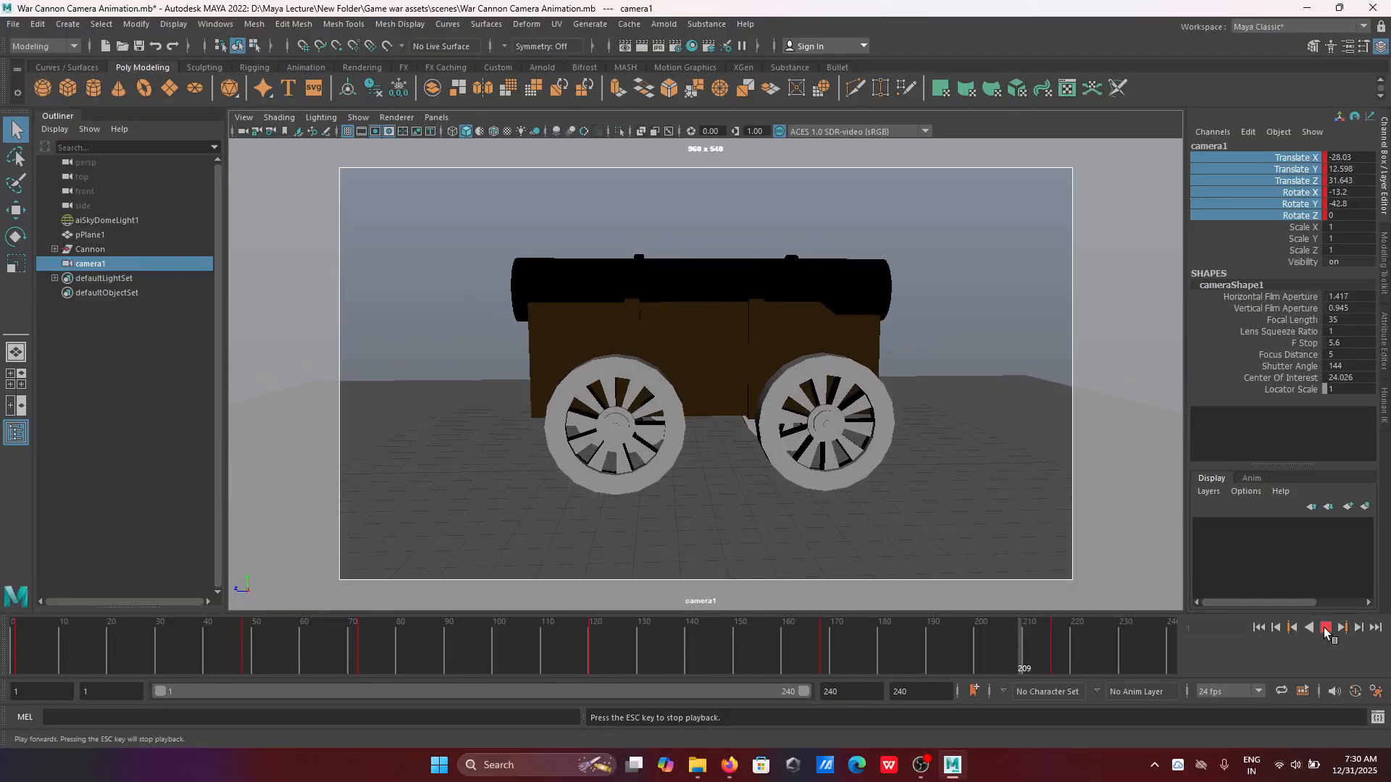
click(1325, 627)
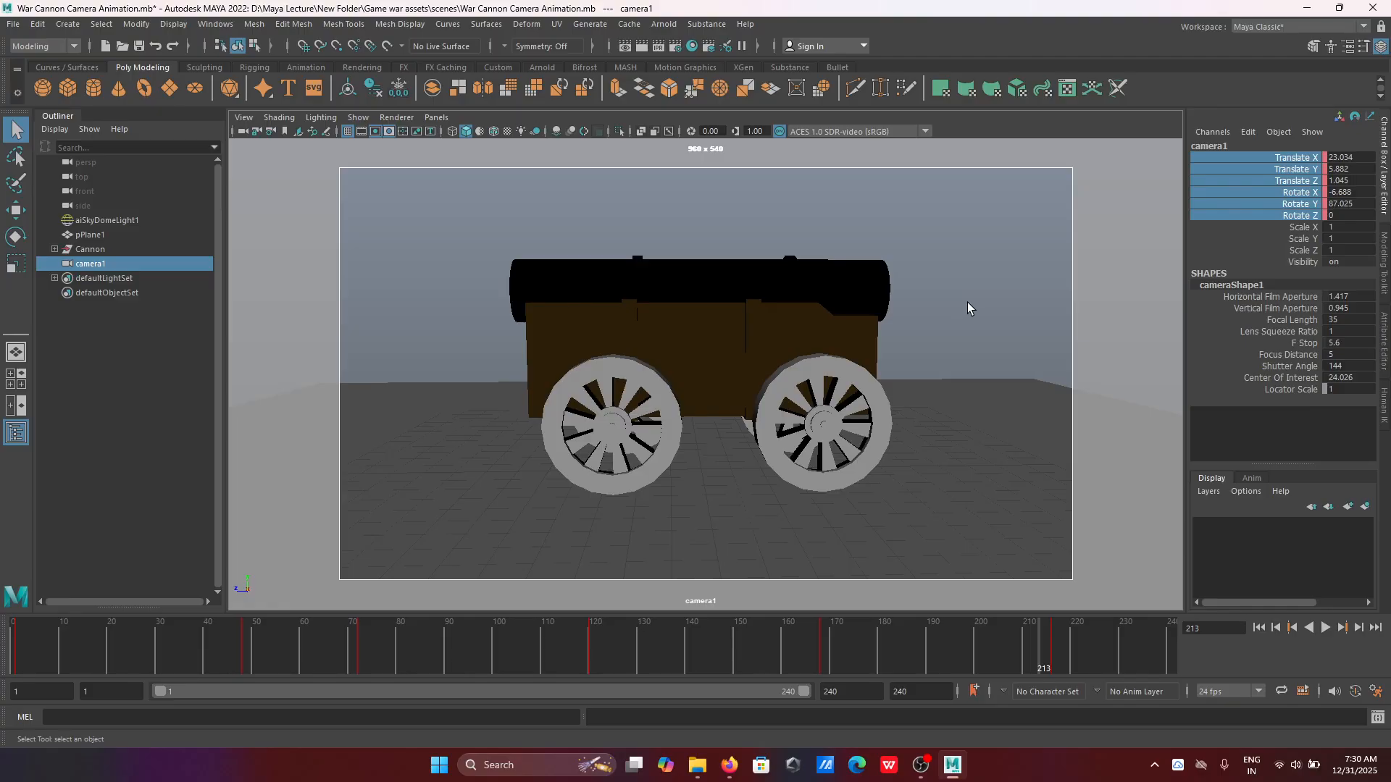
key(ctrl+s)
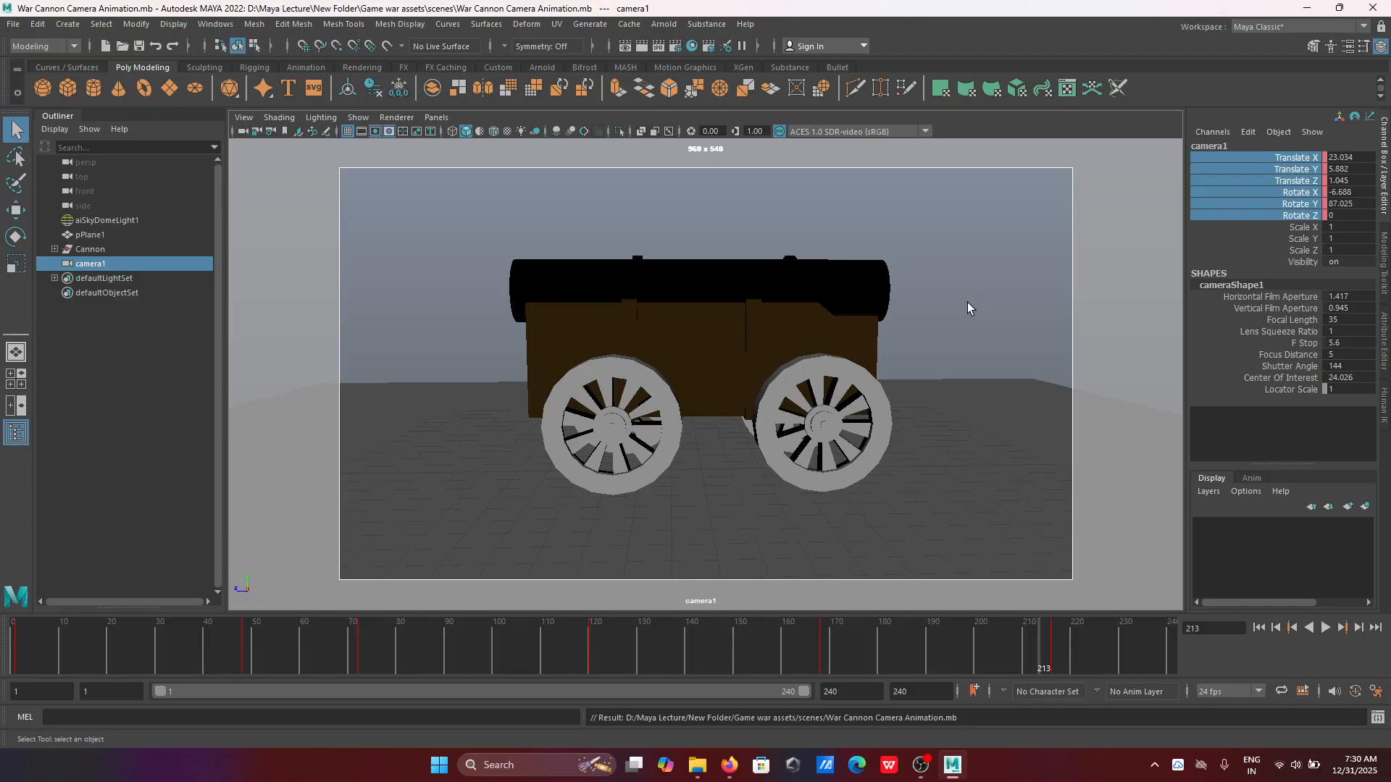
Step: Open the Graph Editor for camera1 and frame all of its animation curves
click(215, 24)
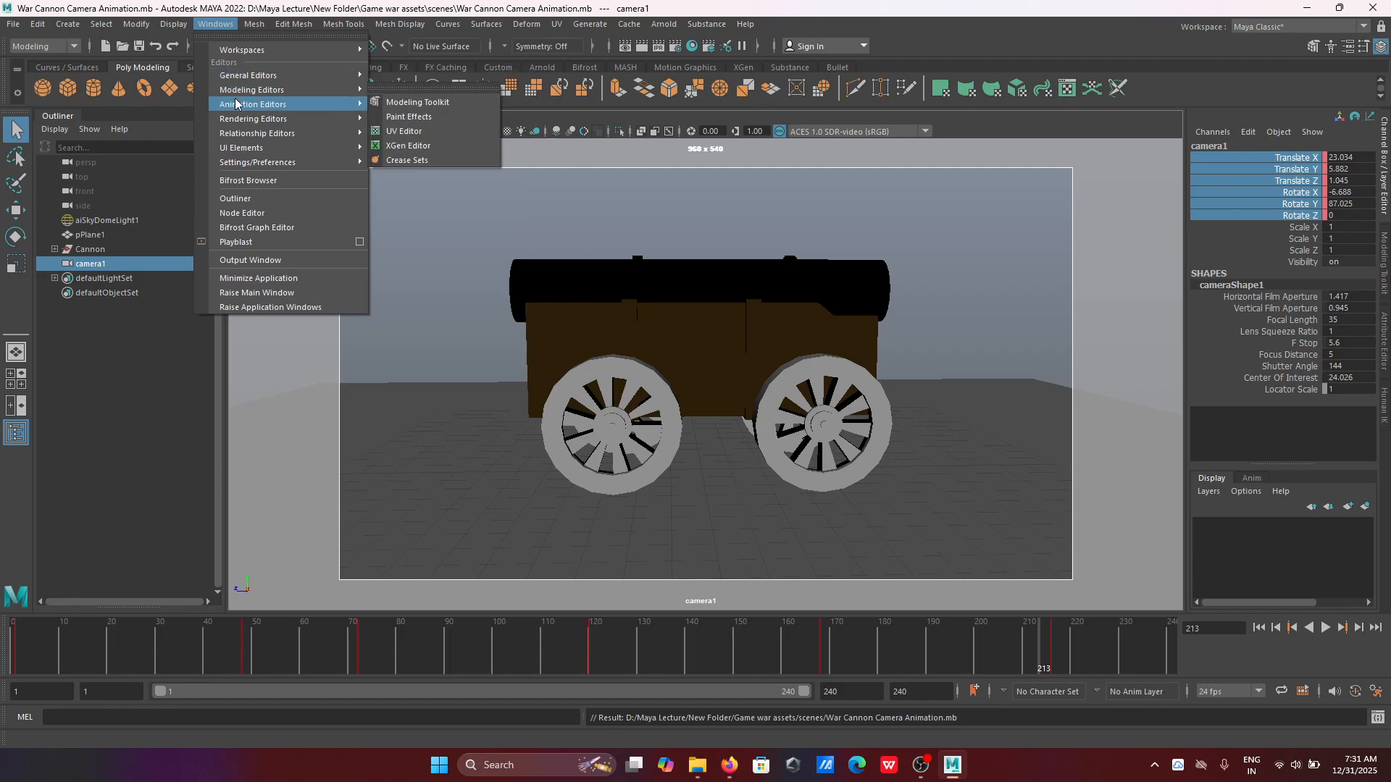
mouse_move(237, 106)
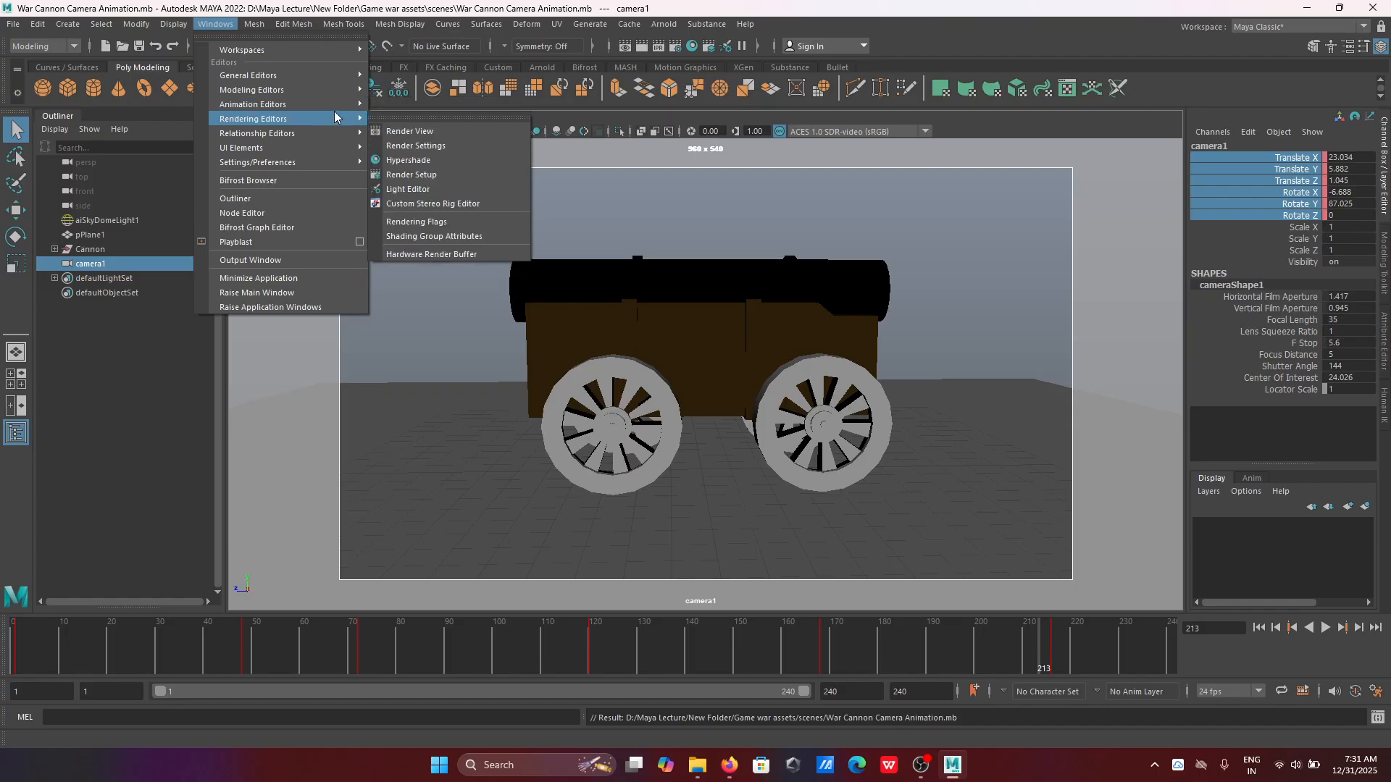
click(429, 106)
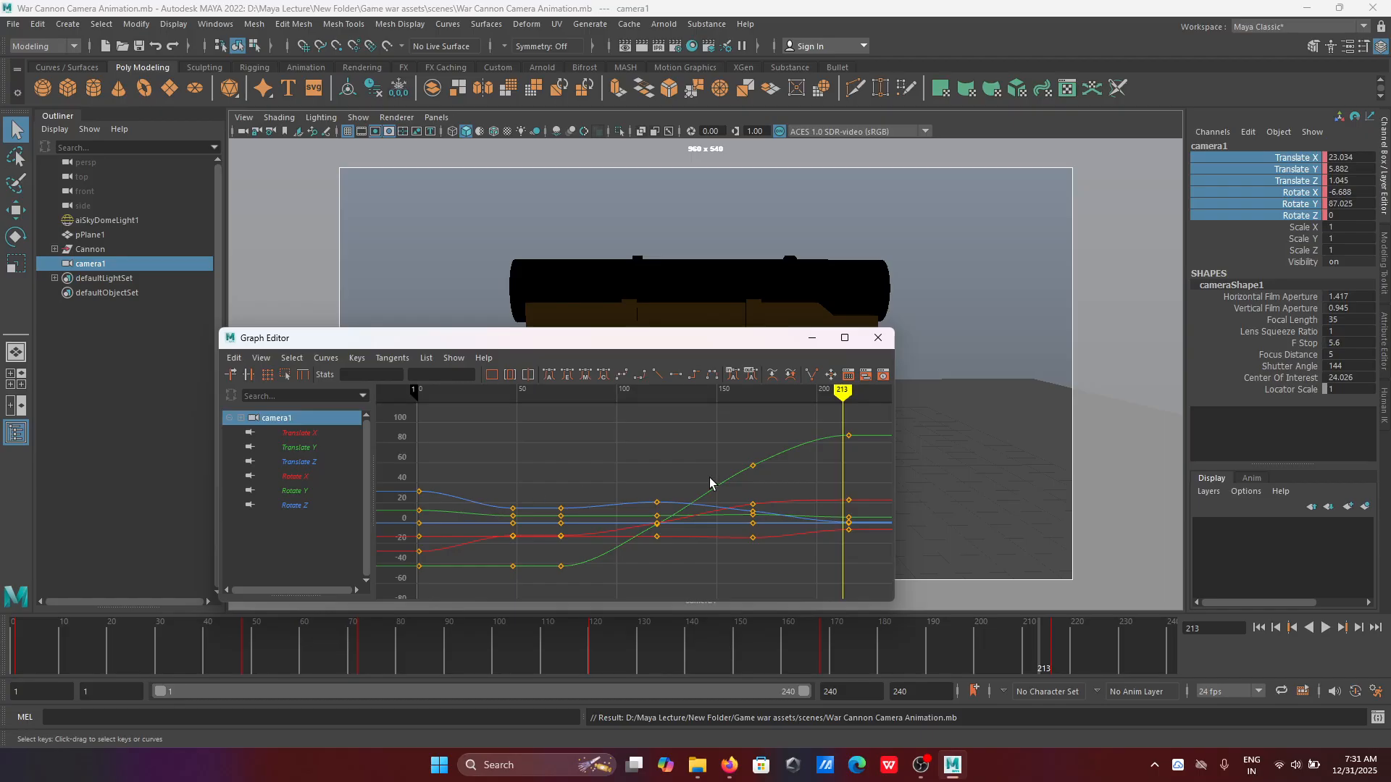
scroll(680, 479, up, 3)
key(a)
Step: Examine camera1's translate and rotate curves one channel at a time and all together in the Graph Editor
click(328, 431)
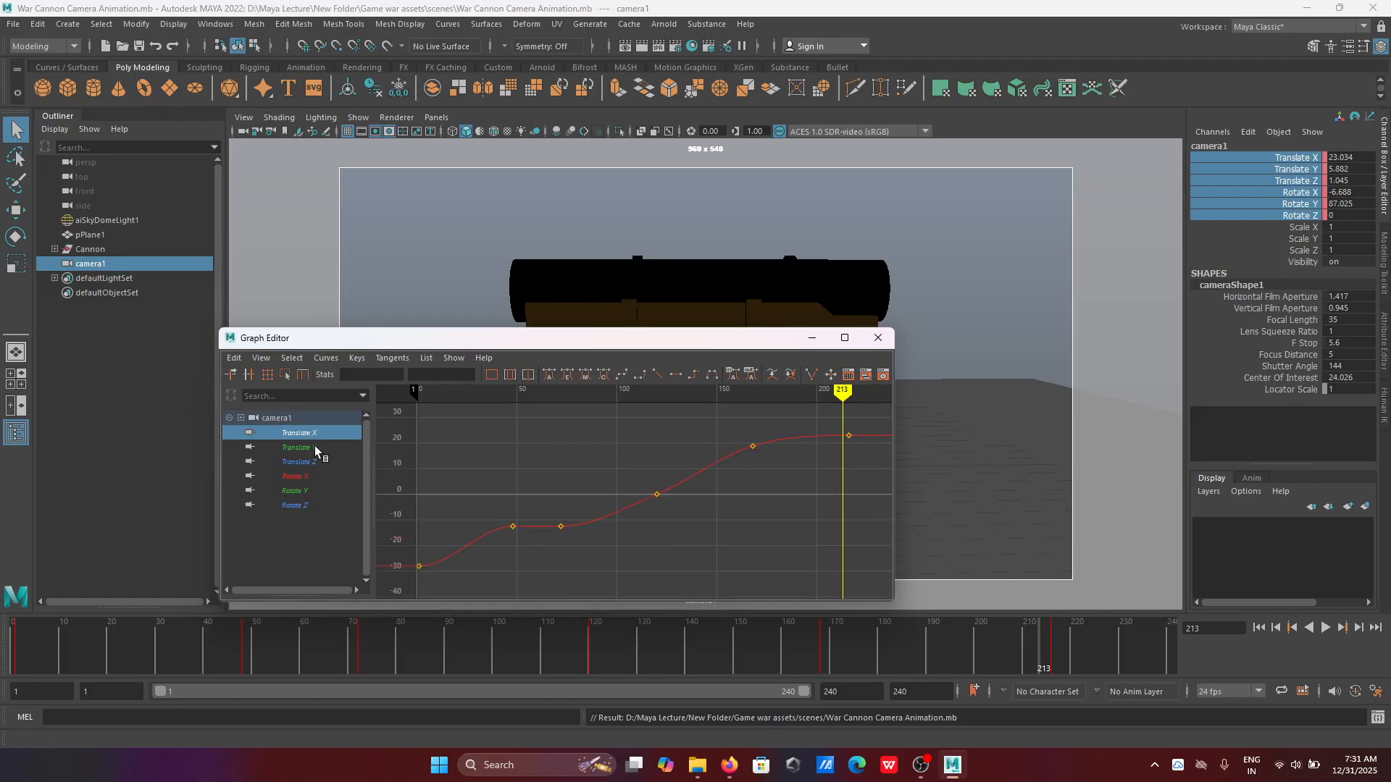
click(314, 446)
click(316, 461)
click(314, 477)
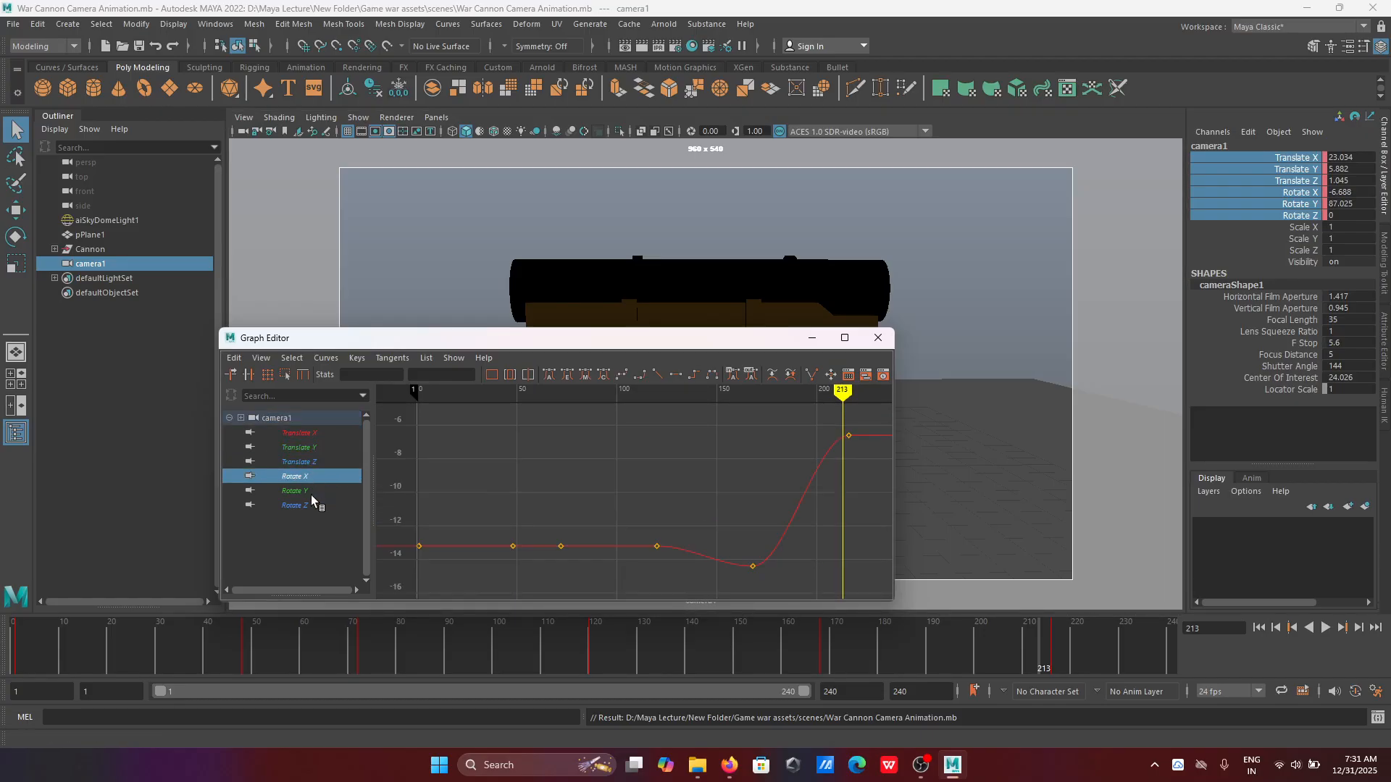
click(311, 494)
click(310, 506)
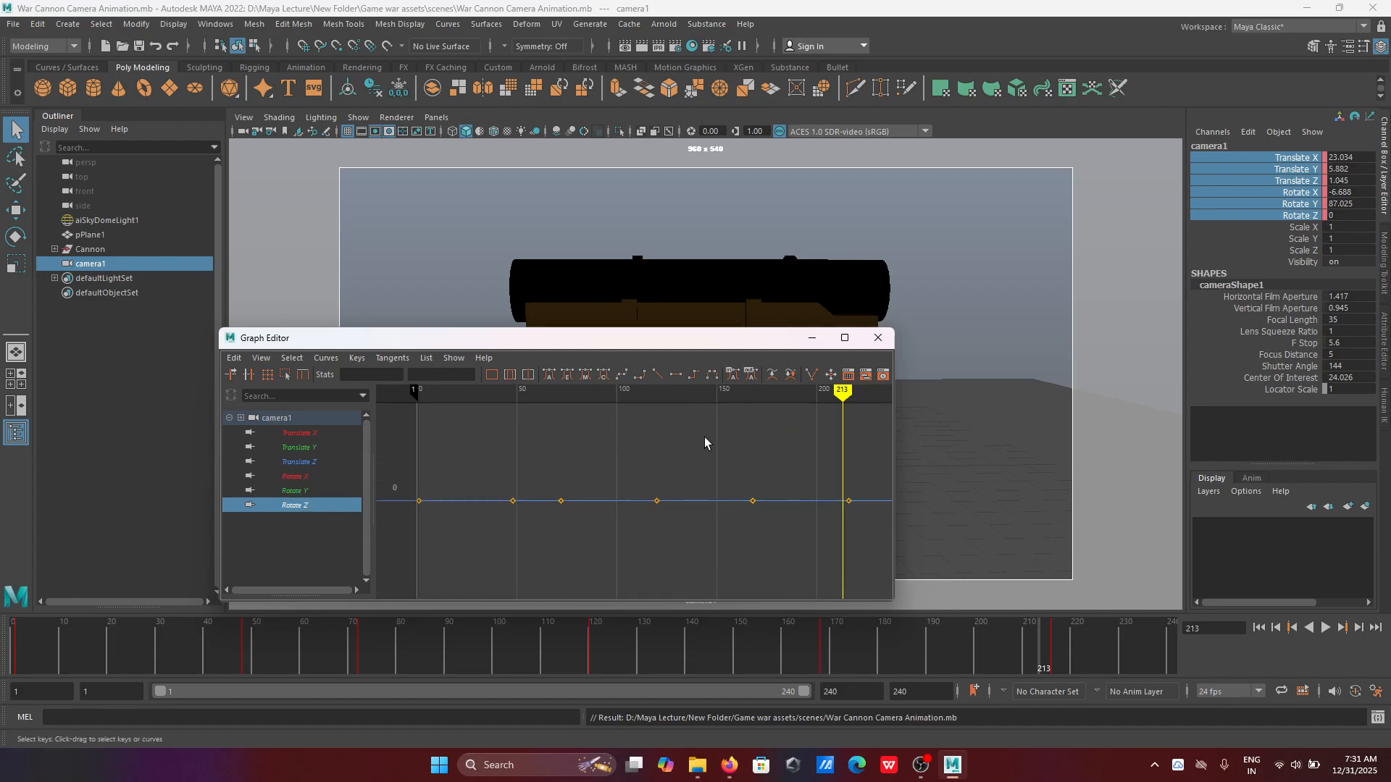
click(281, 419)
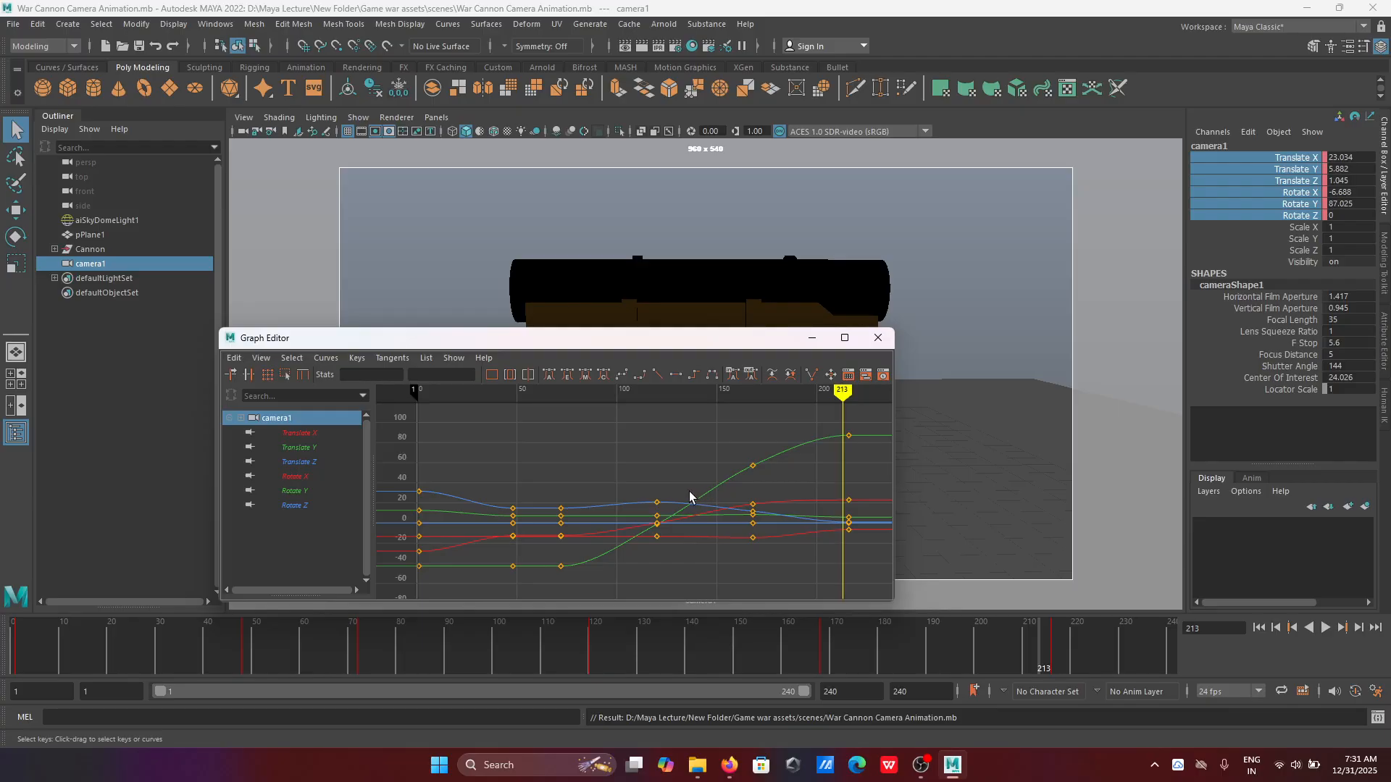
scroll(523, 558, up, 4)
scroll(565, 493, down, 2)
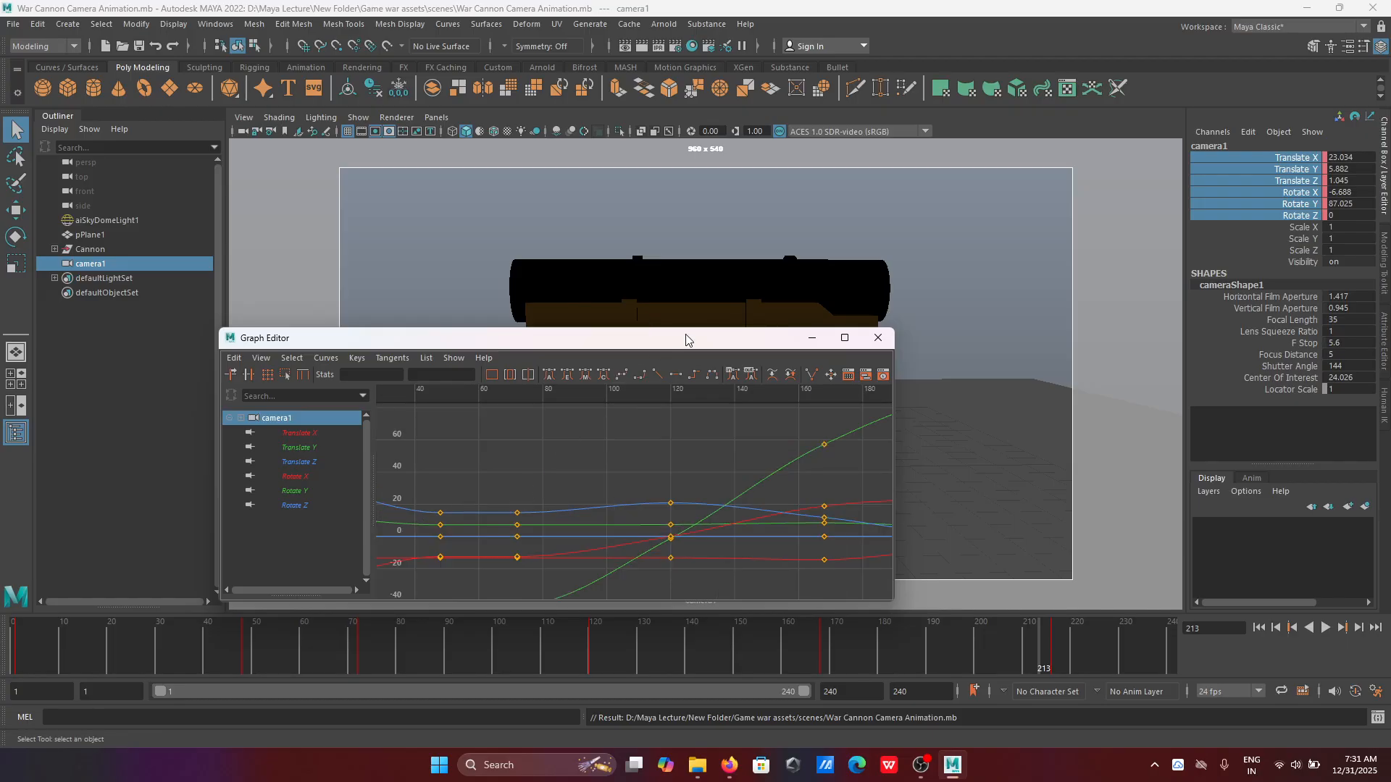
drag(686, 346, 972, 215)
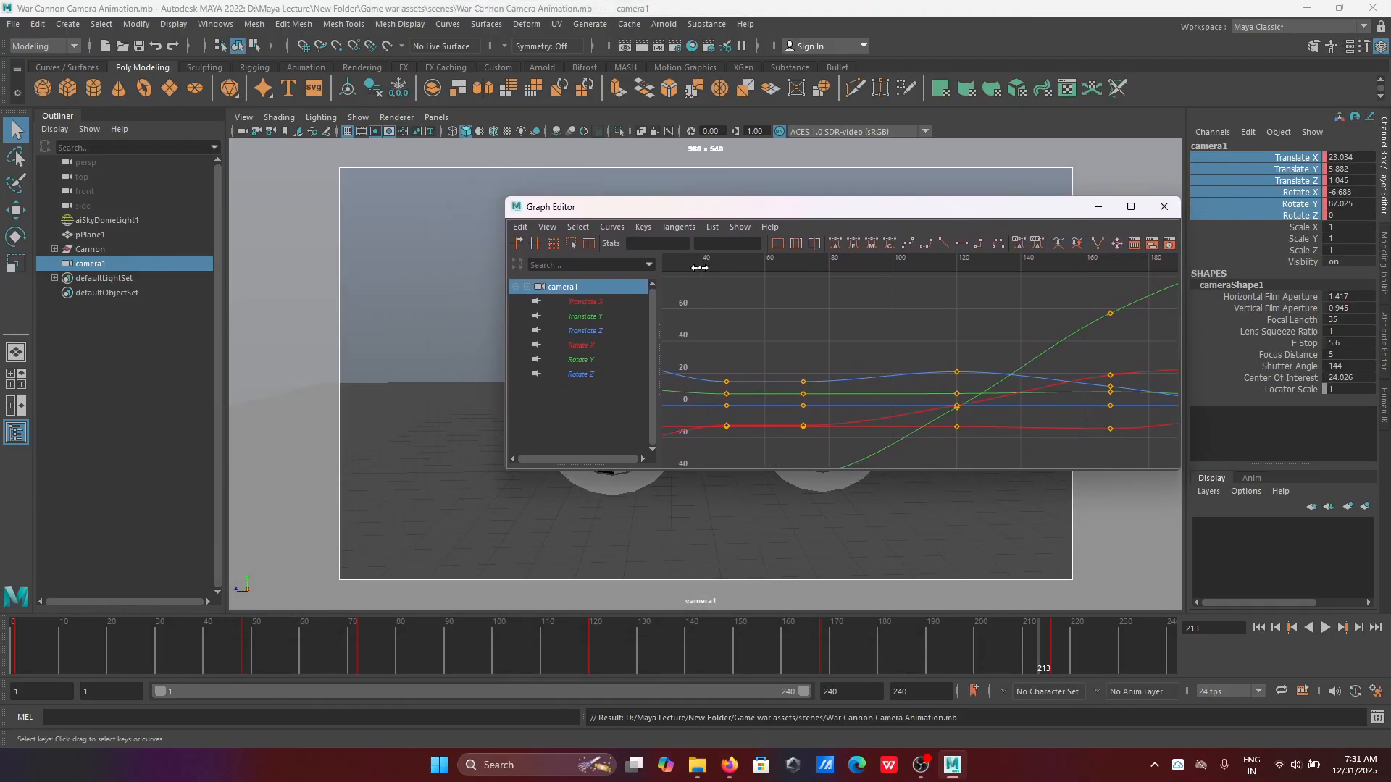
Step: Apply linear tangents to all keys of camera1's Translate X curve
click(591, 302)
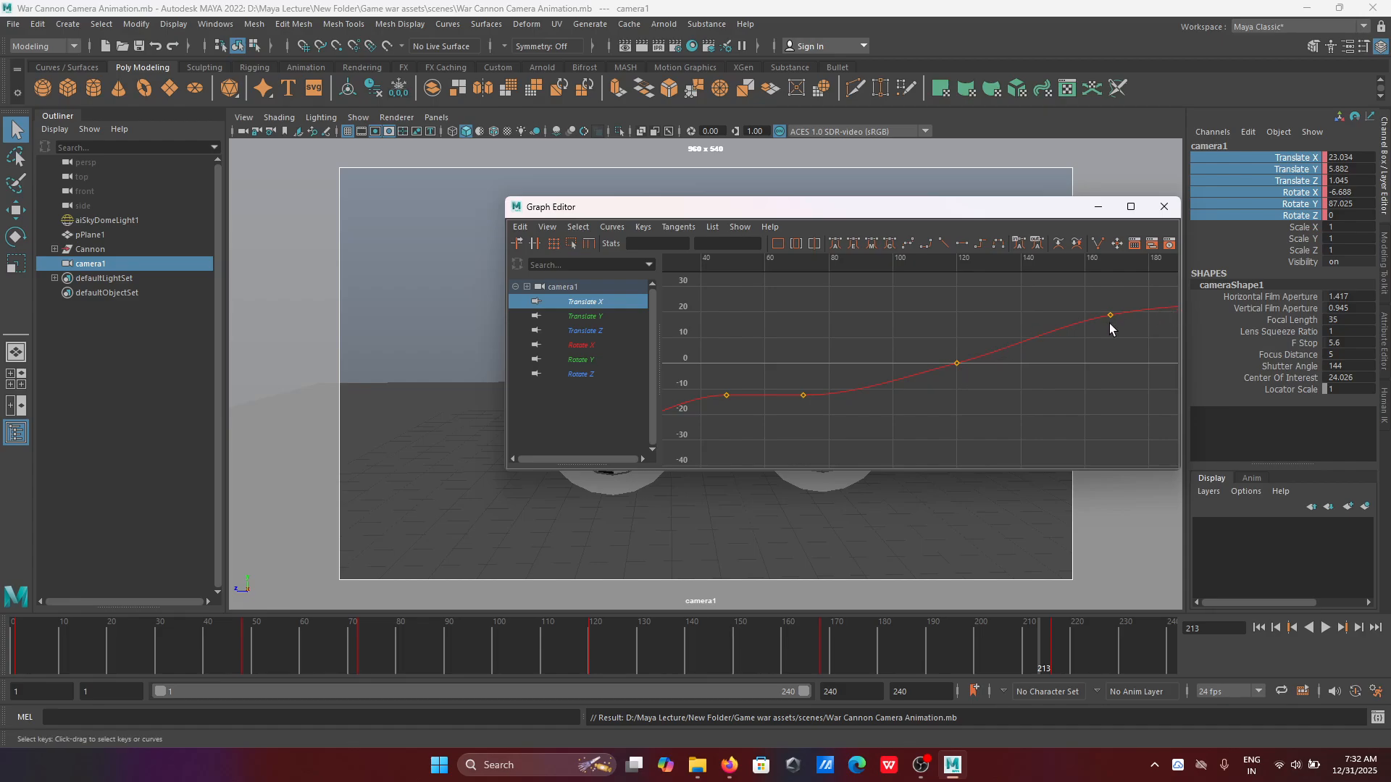
key(a)
scroll(965, 342, down, 3)
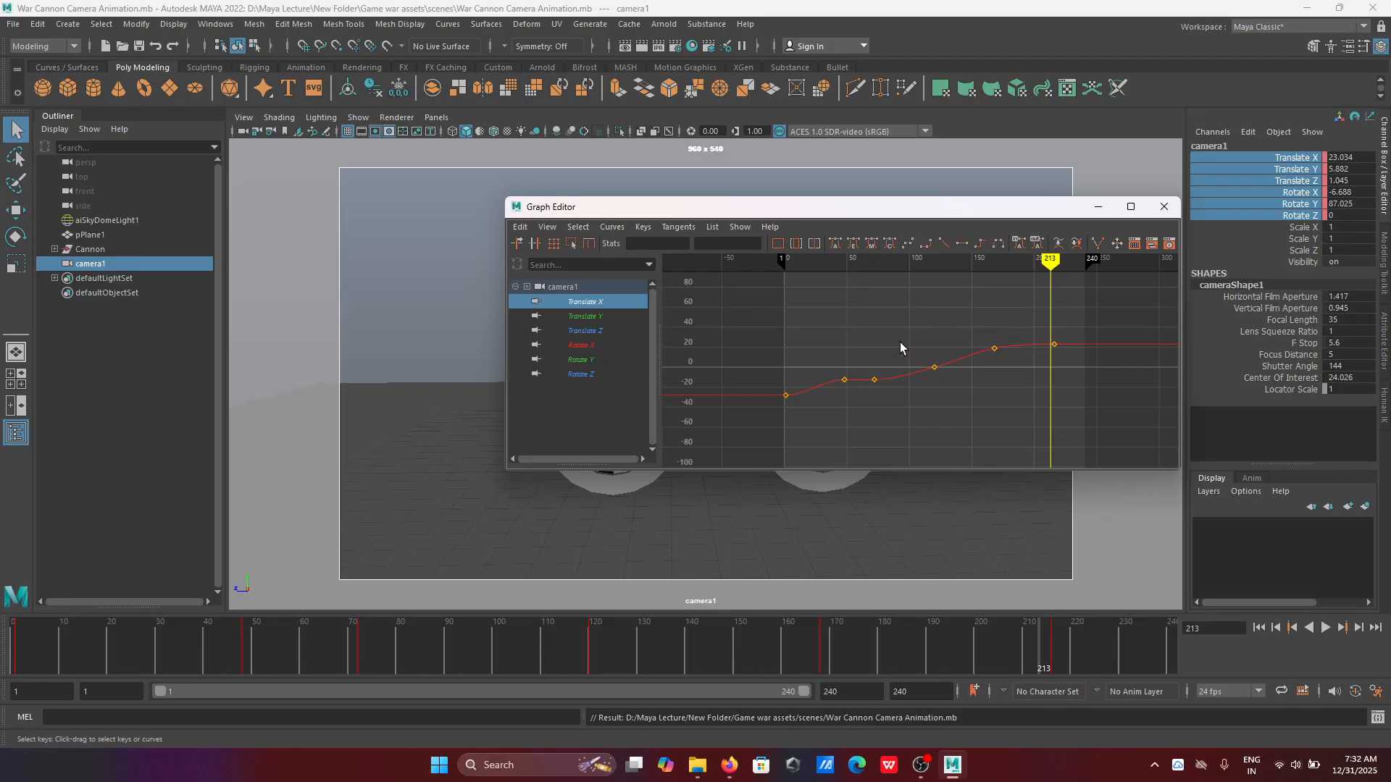
drag(729, 313, 1095, 406)
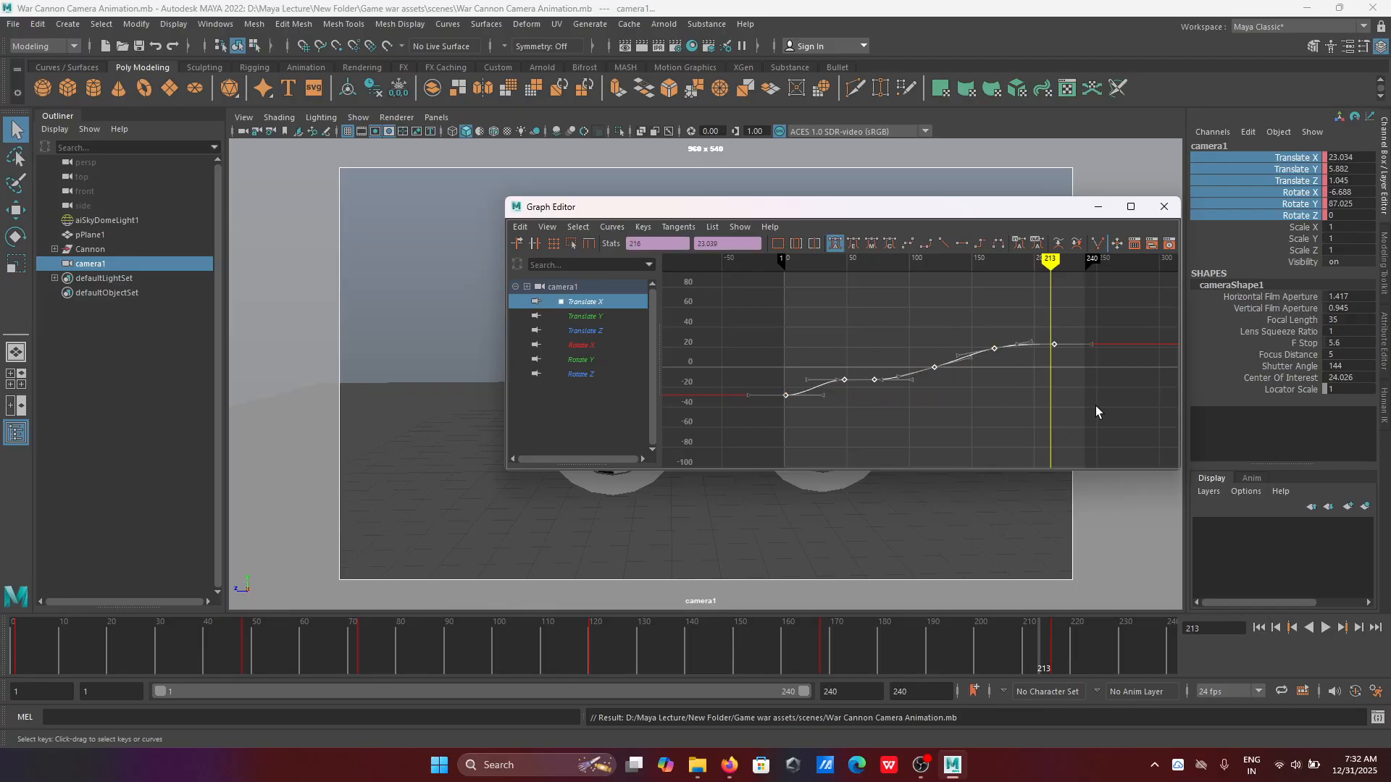
click(946, 244)
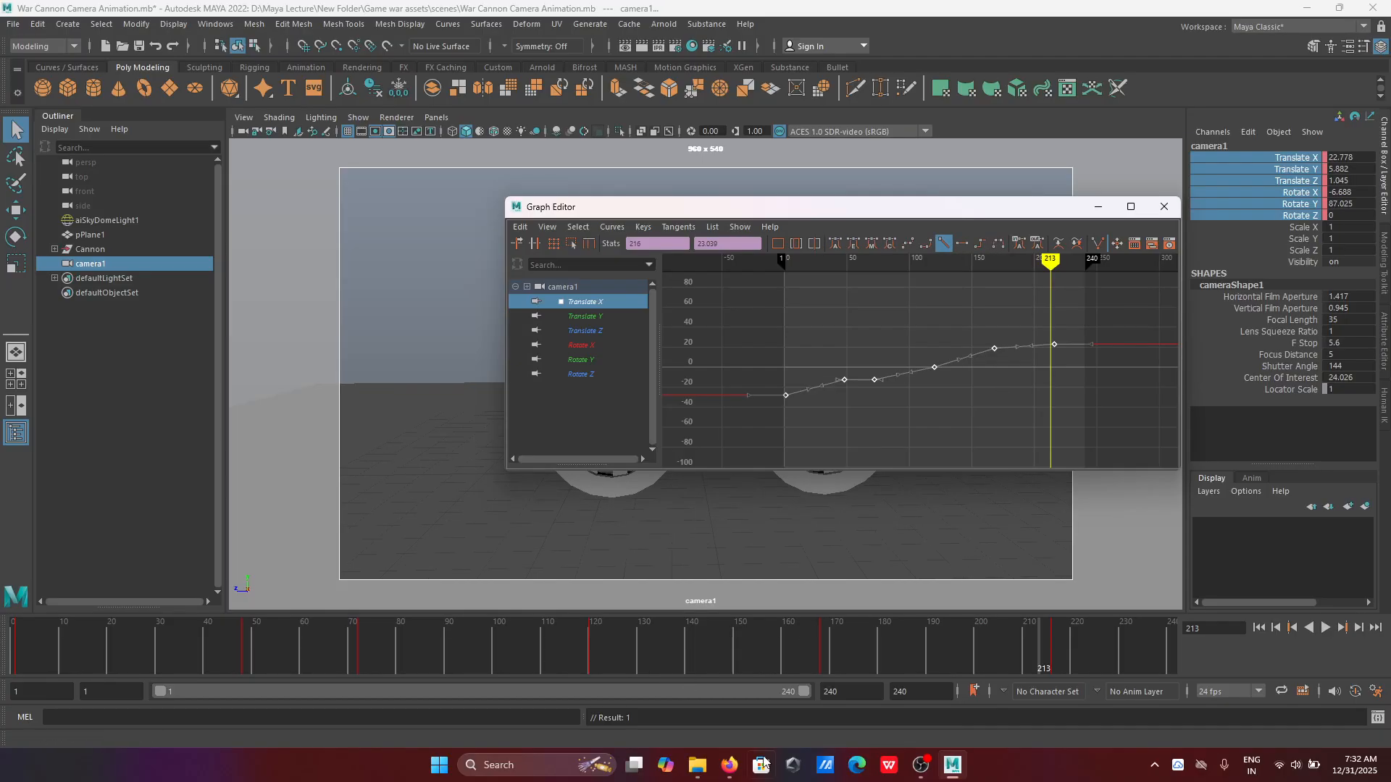
Step: Switch to the Google Meet call in the browser, admit the waiting guest, and return to Maya
mouse_move(740, 773)
click(650, 706)
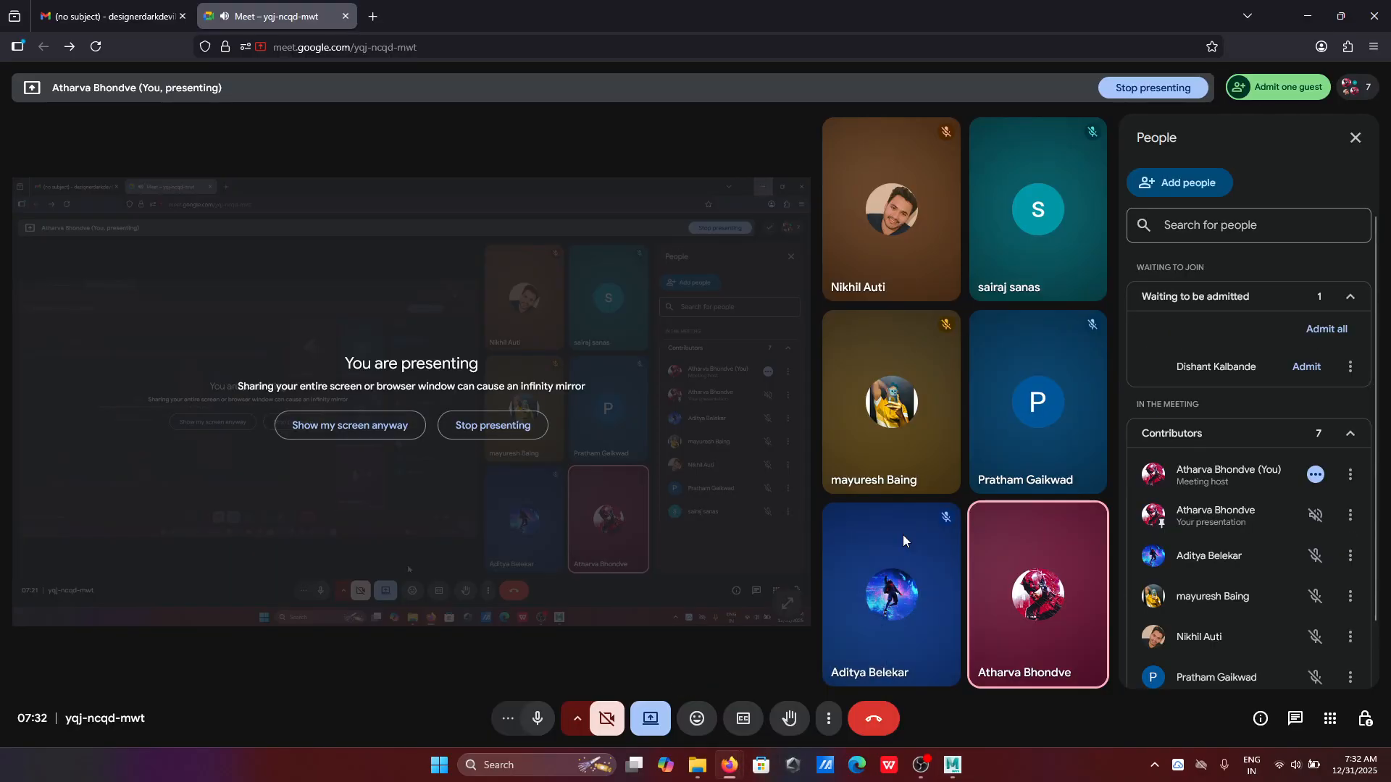
click(1309, 368)
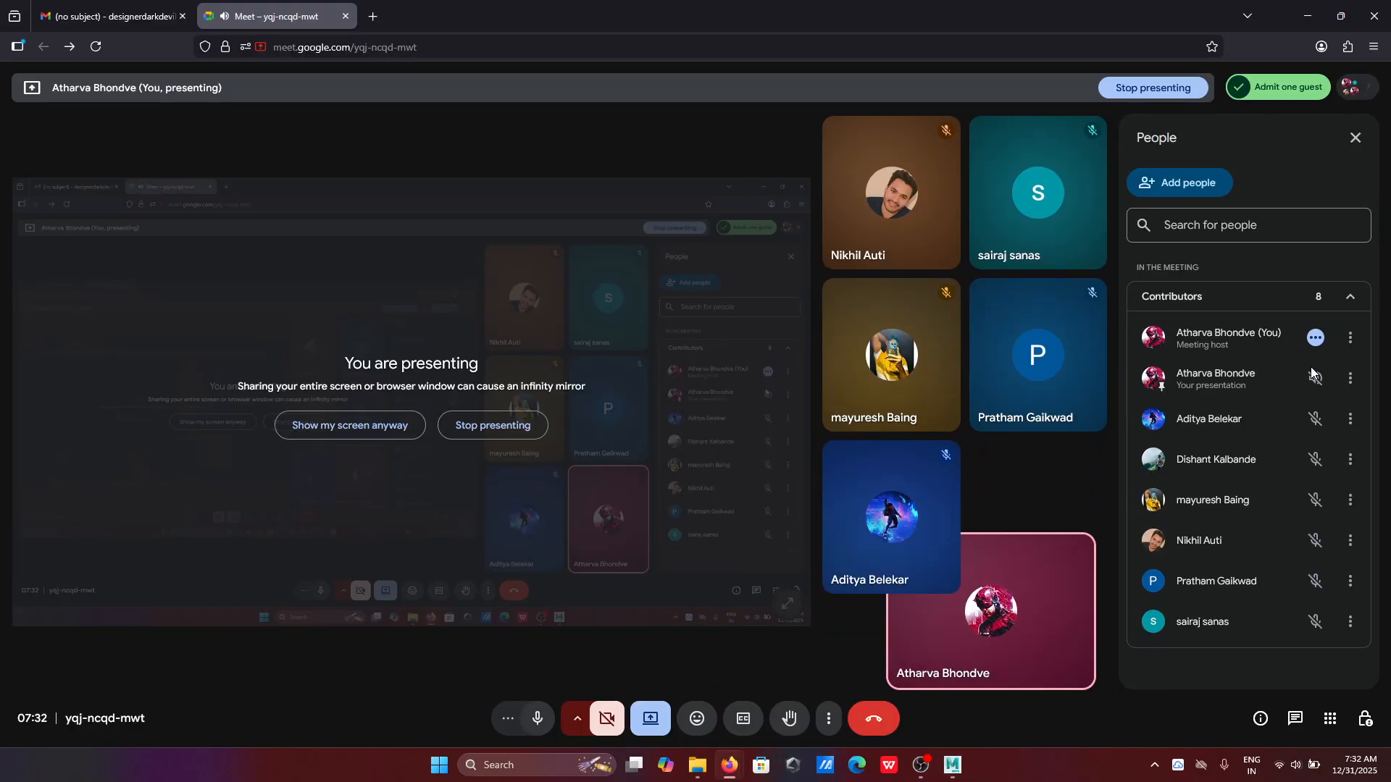
click(1309, 18)
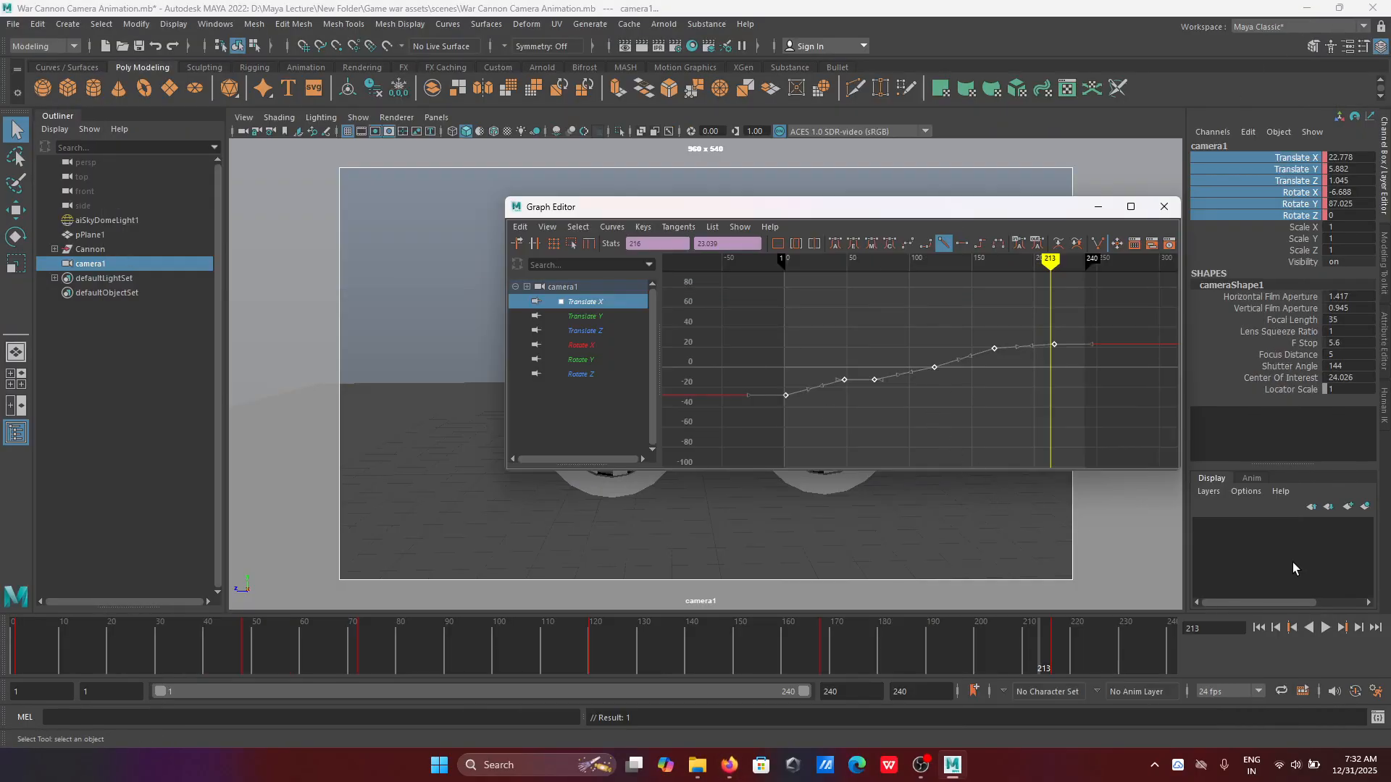
Step: Play the camera animation from the first frame with the Graph Editor minimized to review the linear Translate X motion
click(1261, 628)
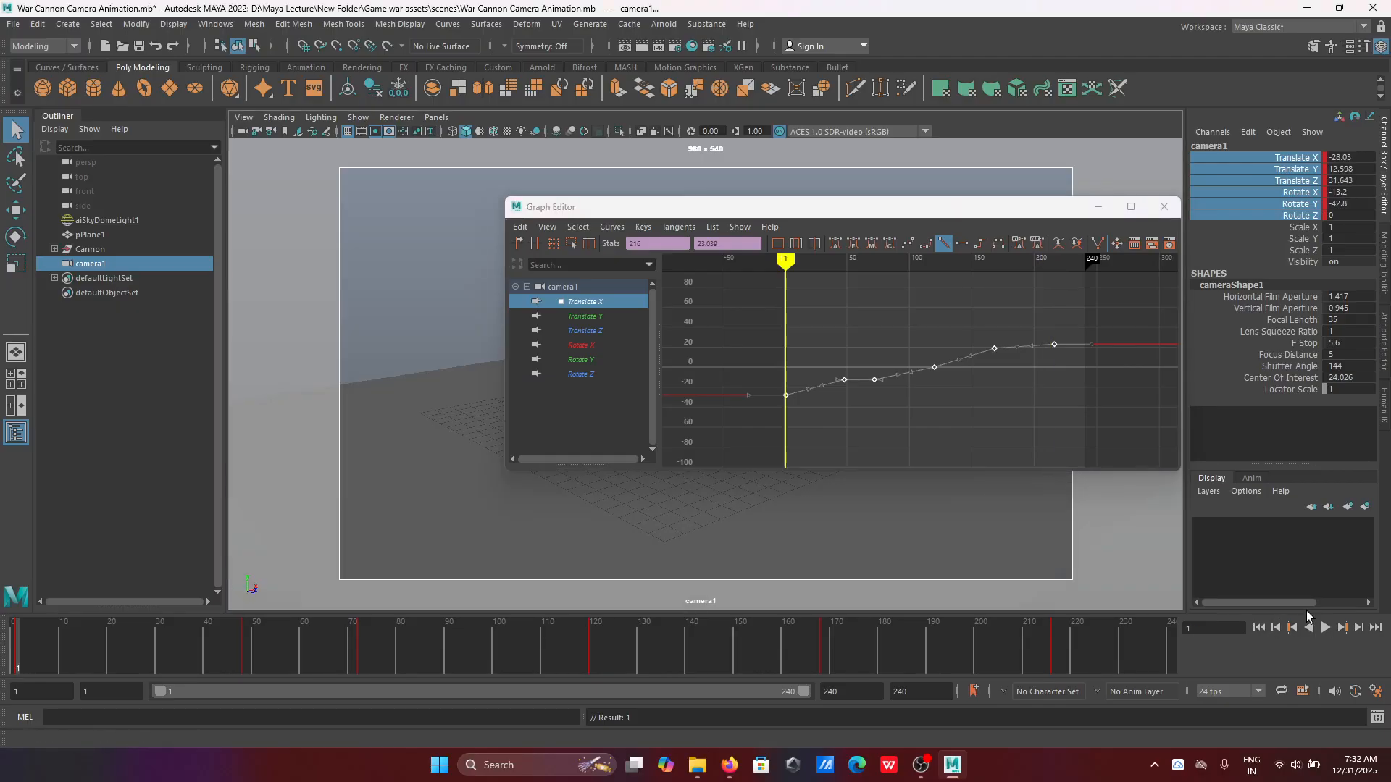
click(1098, 208)
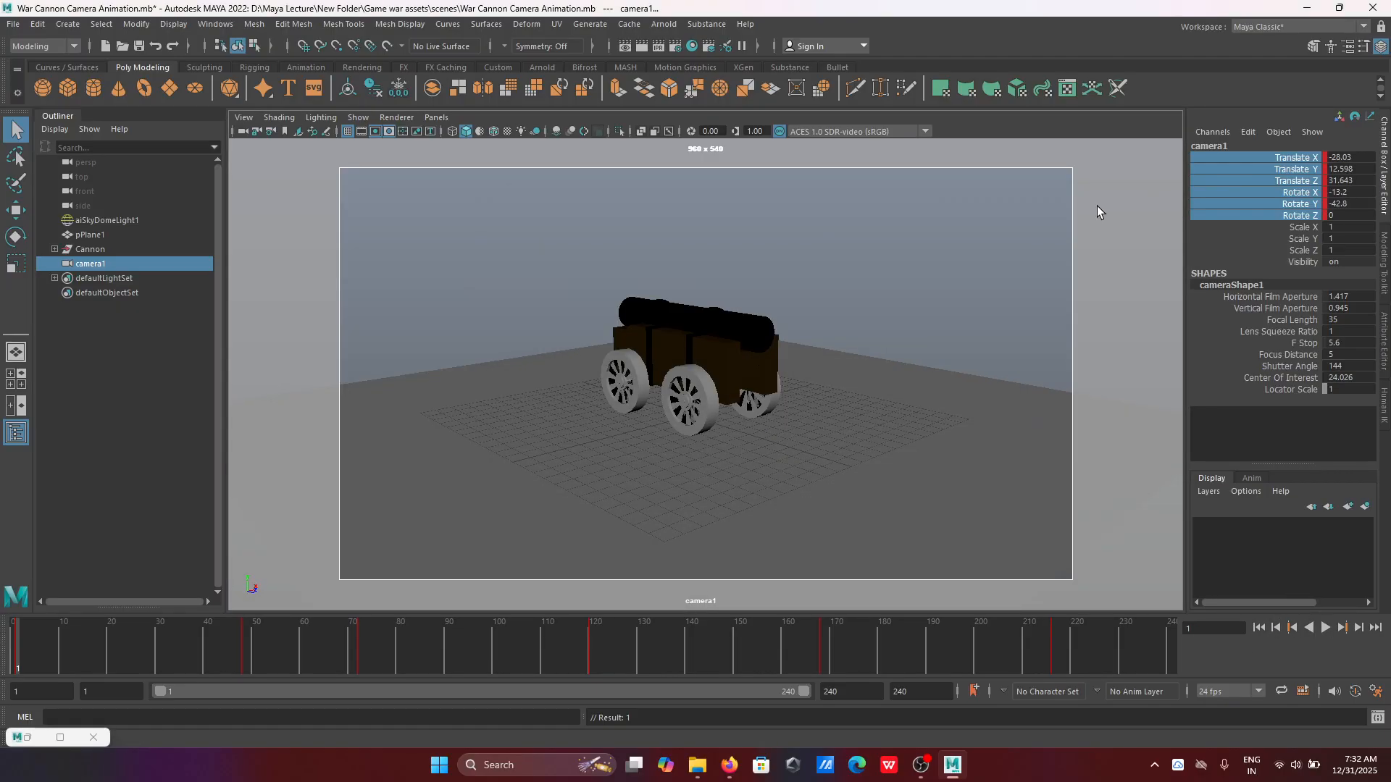
click(1326, 628)
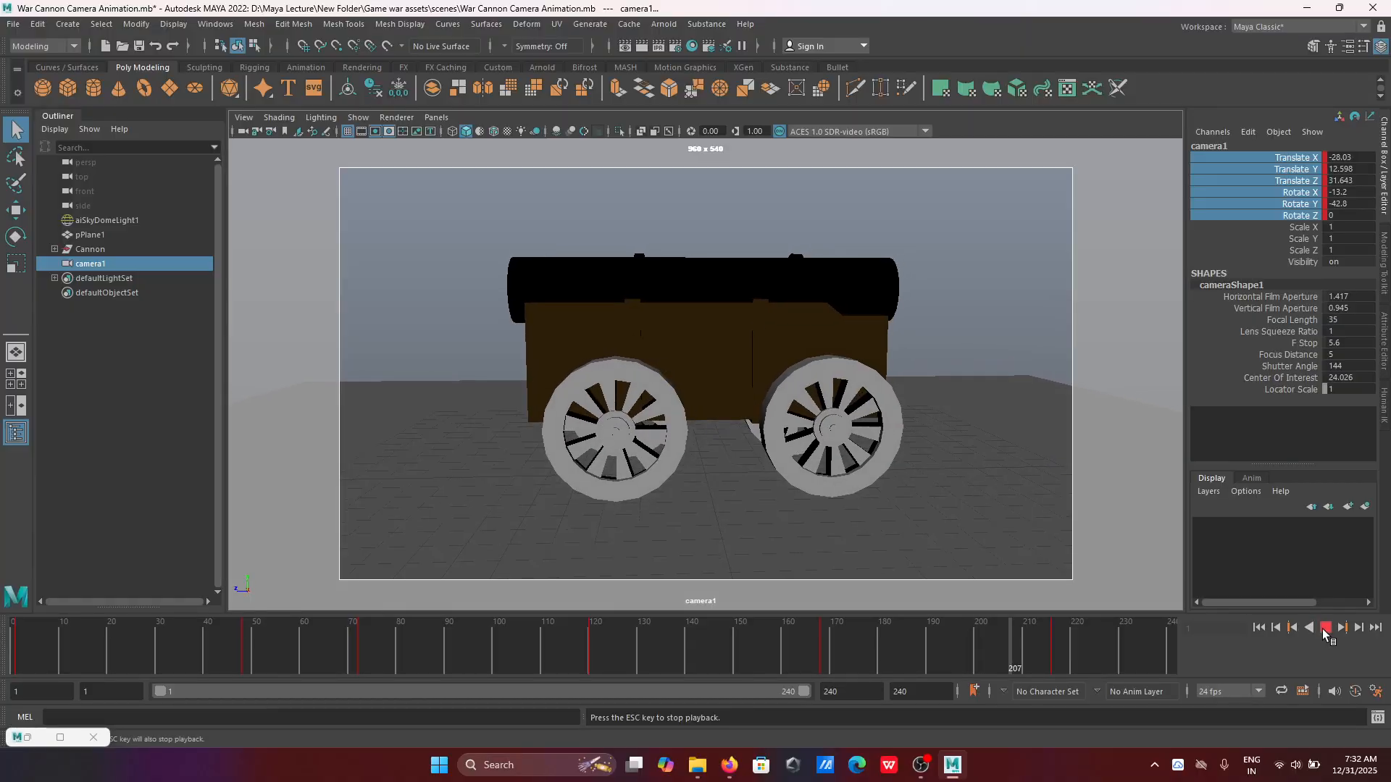
click(1323, 629)
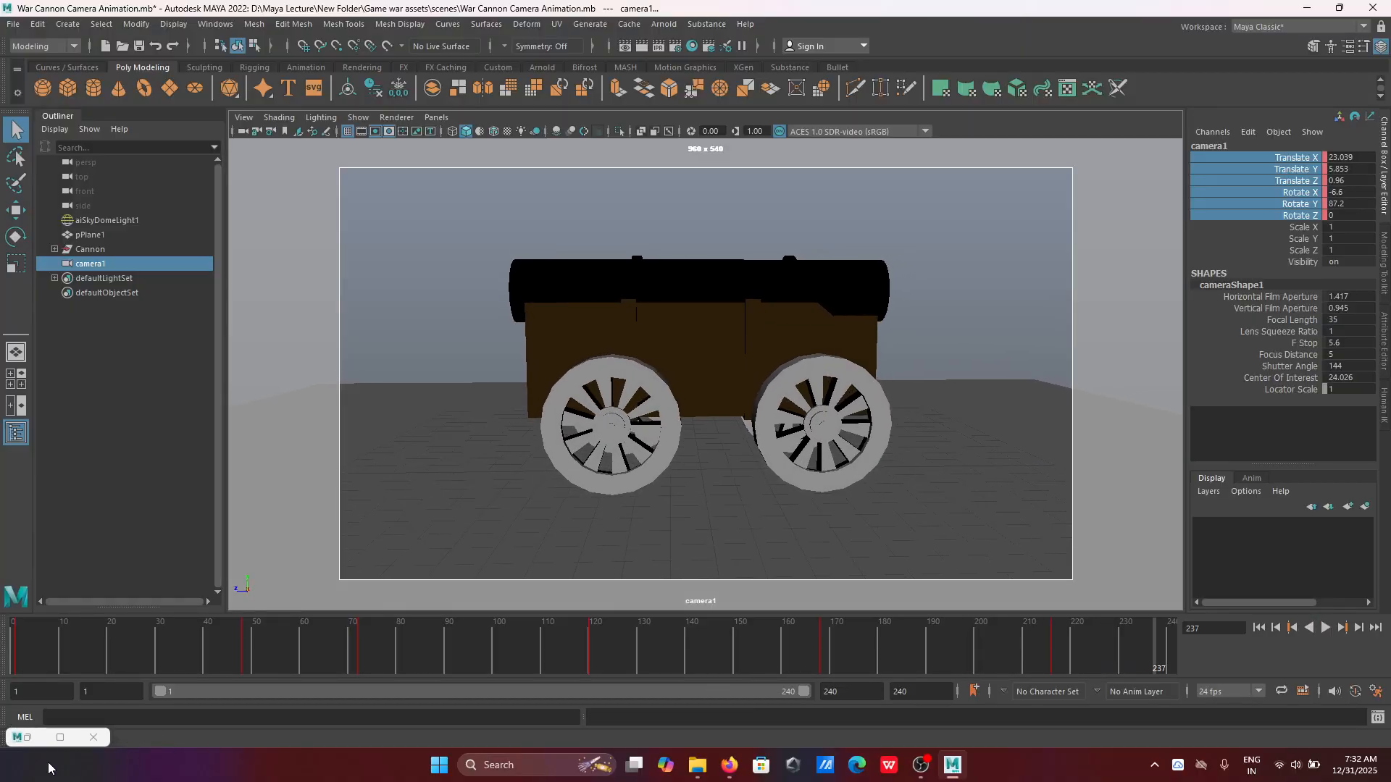
click(61, 737)
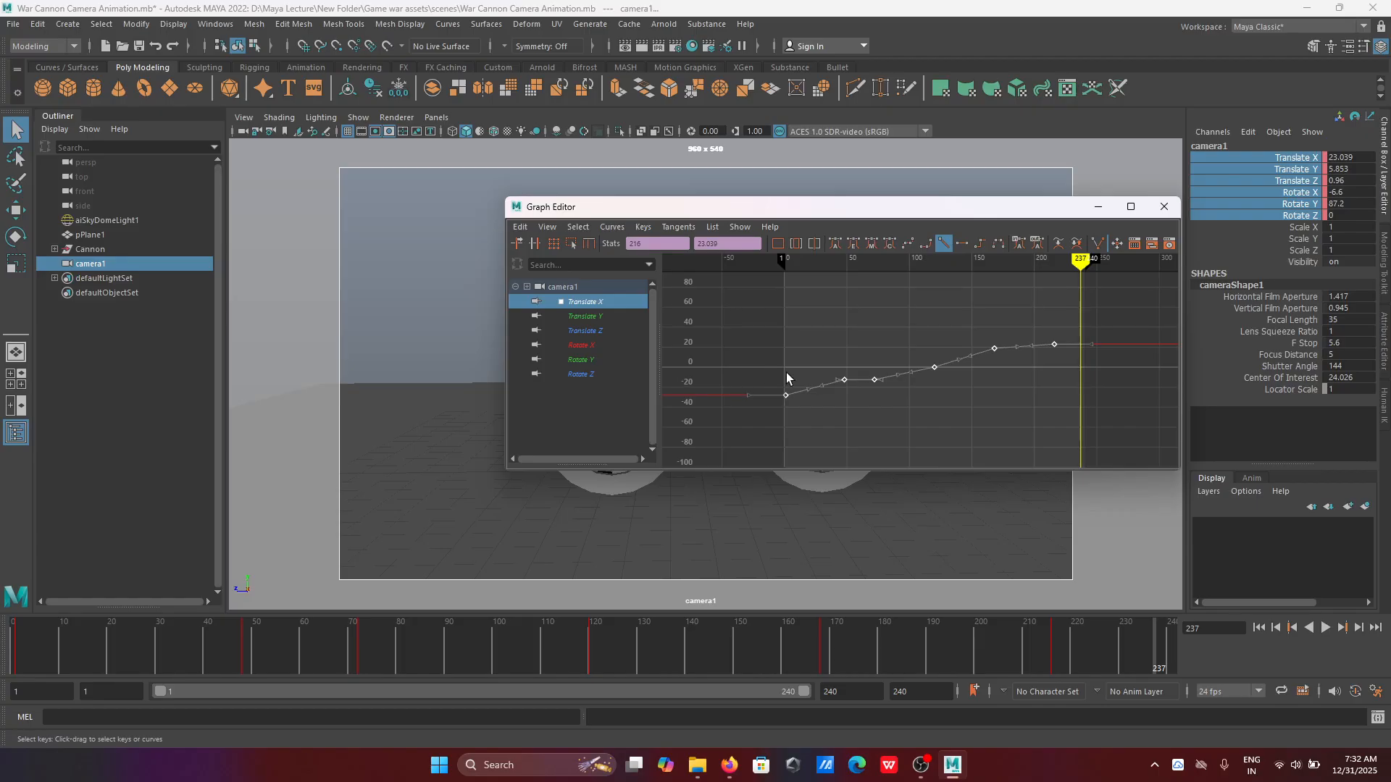
Step: Undo the linear tangents on the Translate X curve and apply clamped tangents to all its keys
key(ctrl+z)
key(ctrl+z)
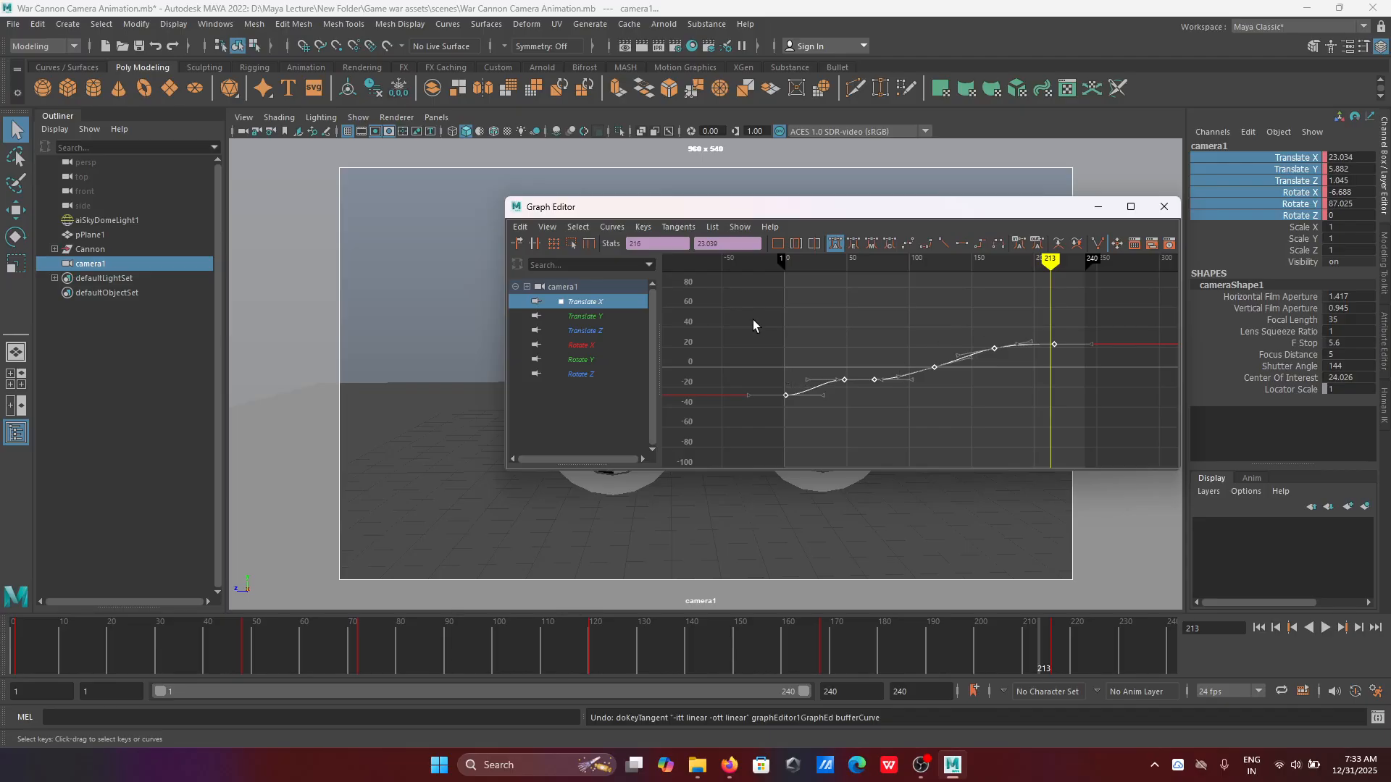
drag(733, 320, 1048, 349)
click(924, 245)
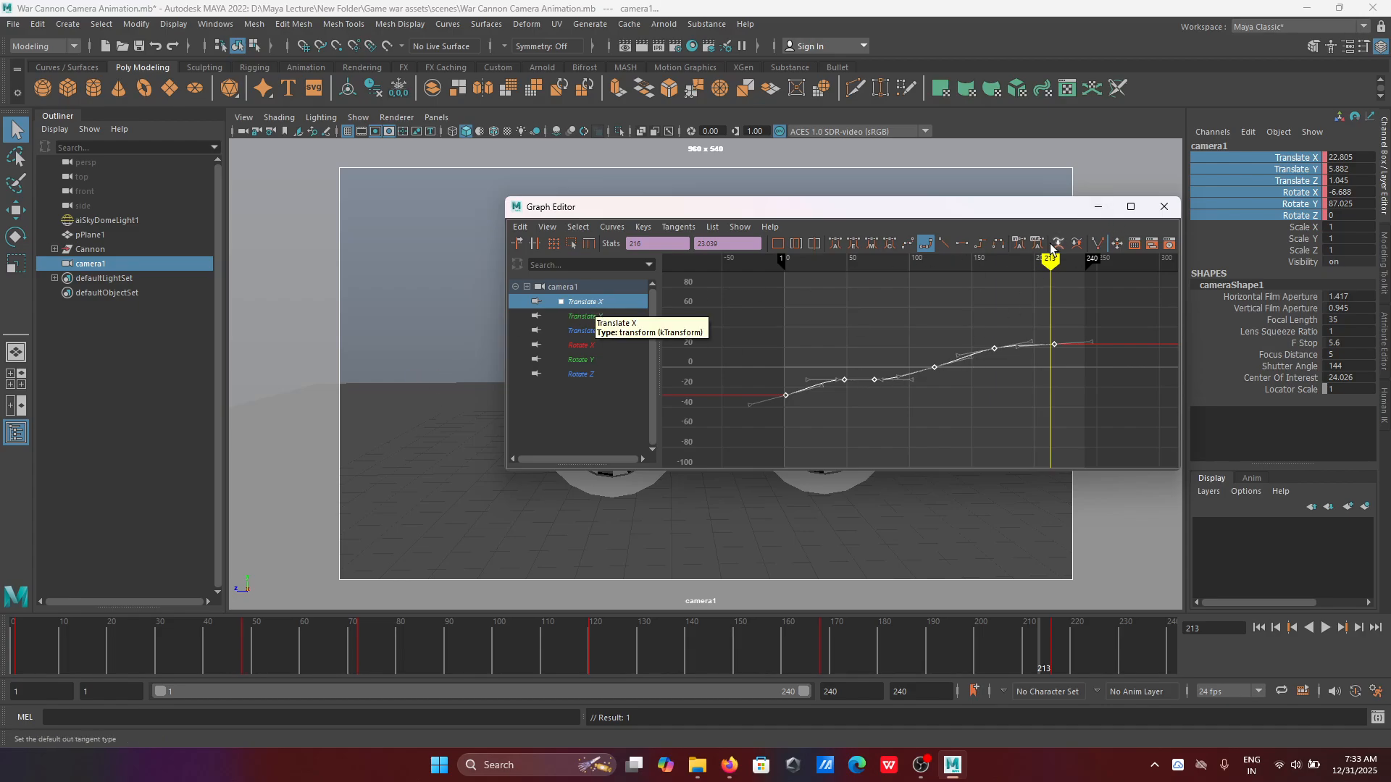
Step: Play and scrub the camera animation from the start to review the clamped Translate X motion, and restore the Graph Editor
click(1095, 208)
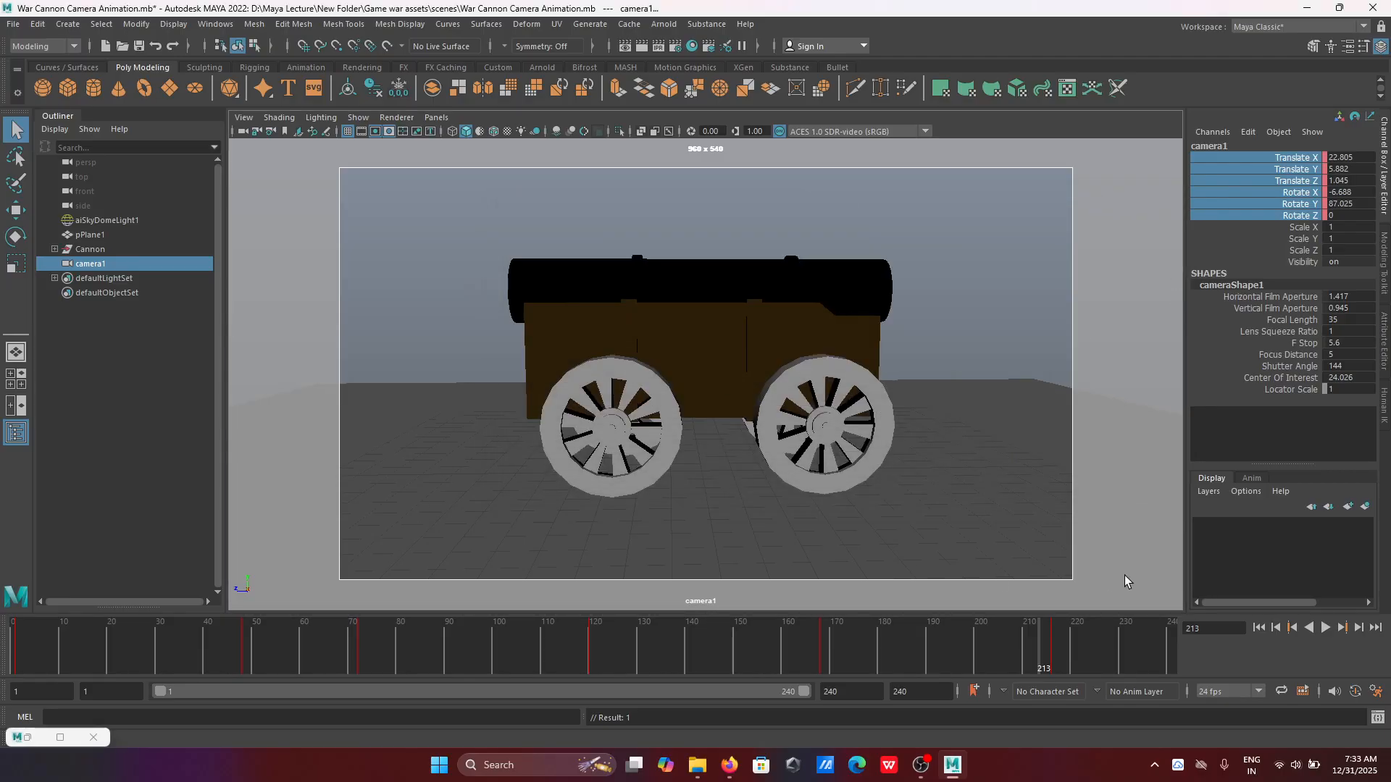
click(1257, 628)
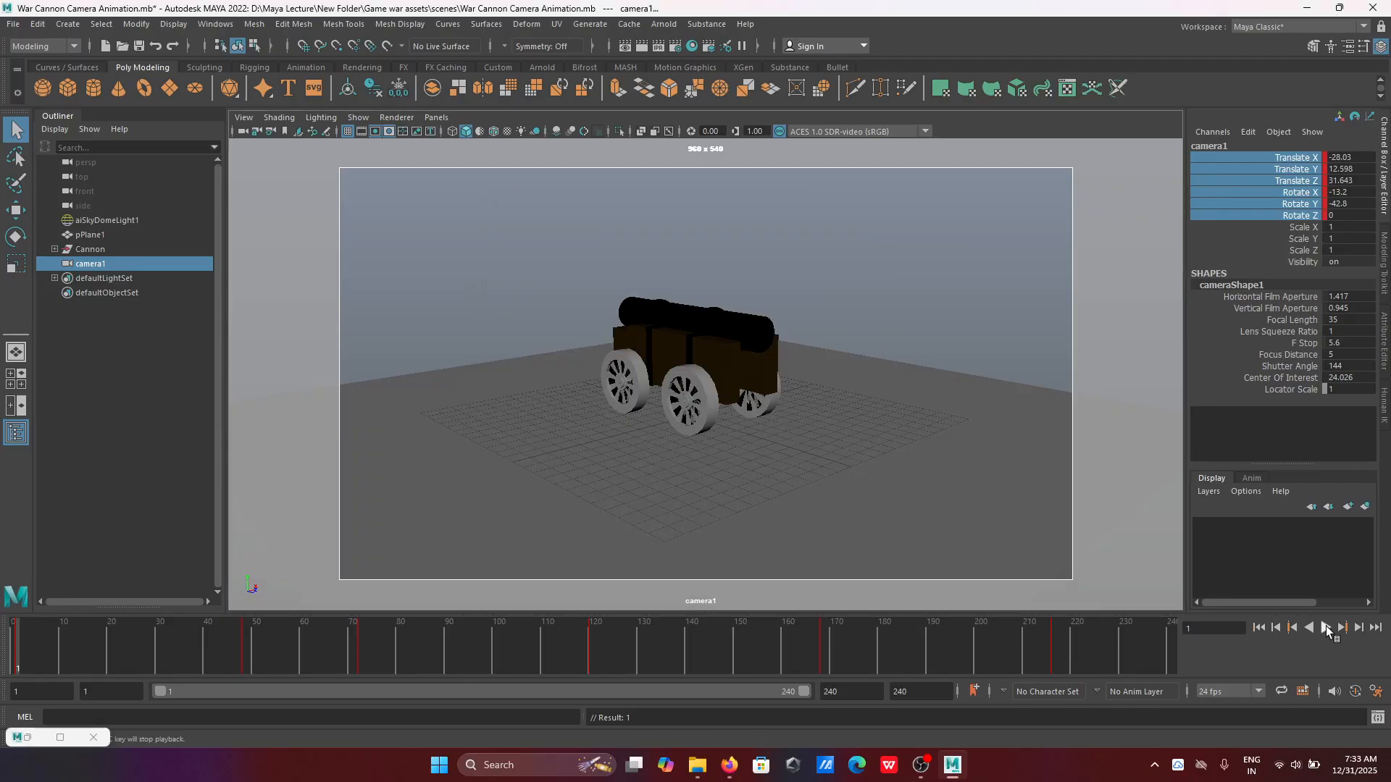
click(1326, 627)
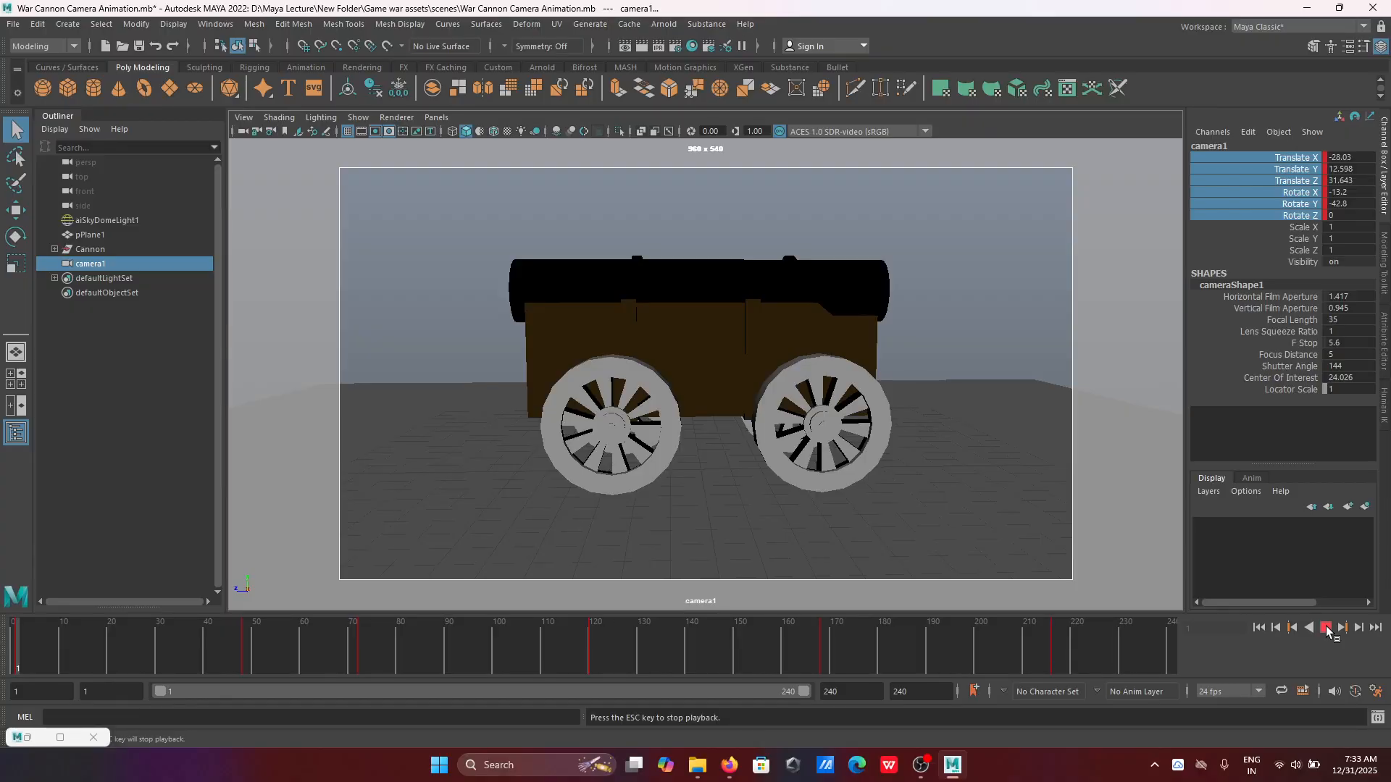
click(1326, 629)
click(1323, 628)
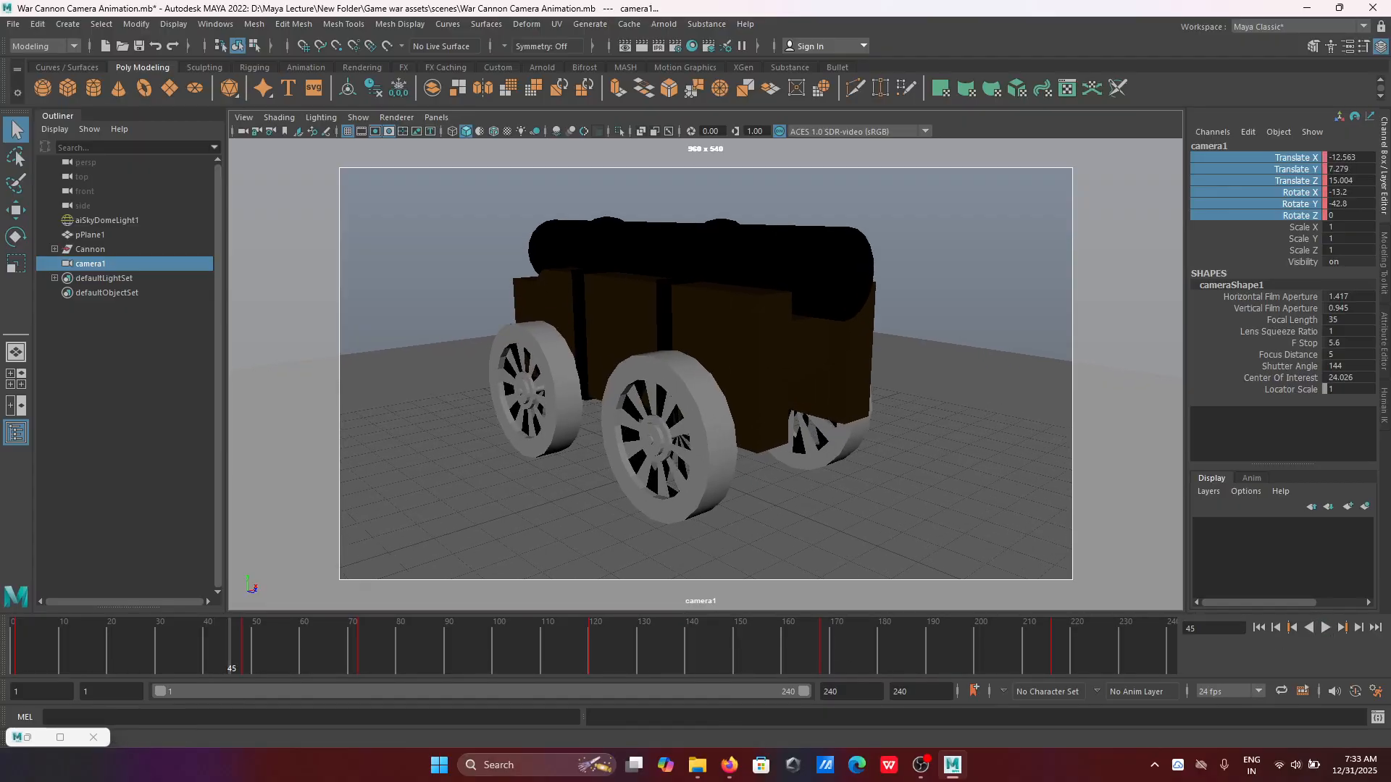
click(103, 662)
drag(104, 662, 1059, 637)
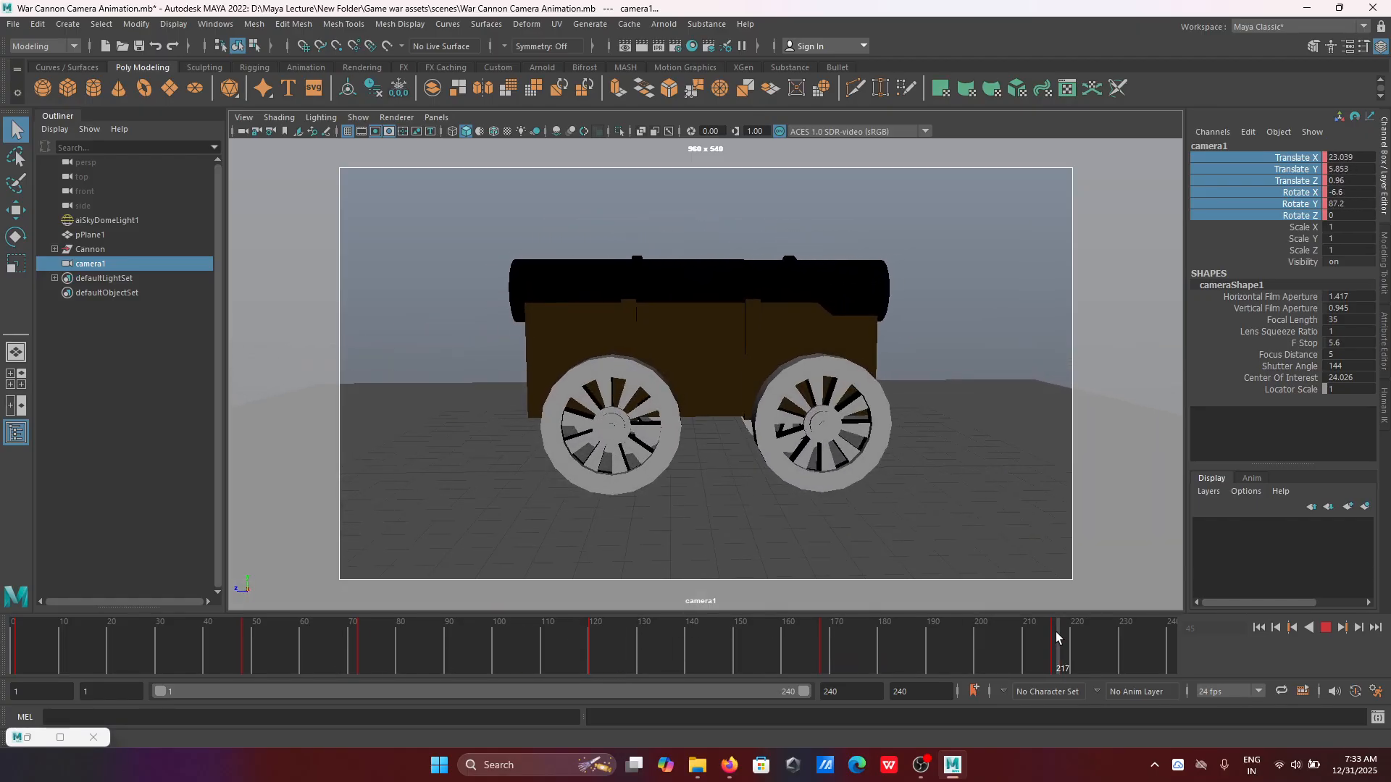
click(29, 739)
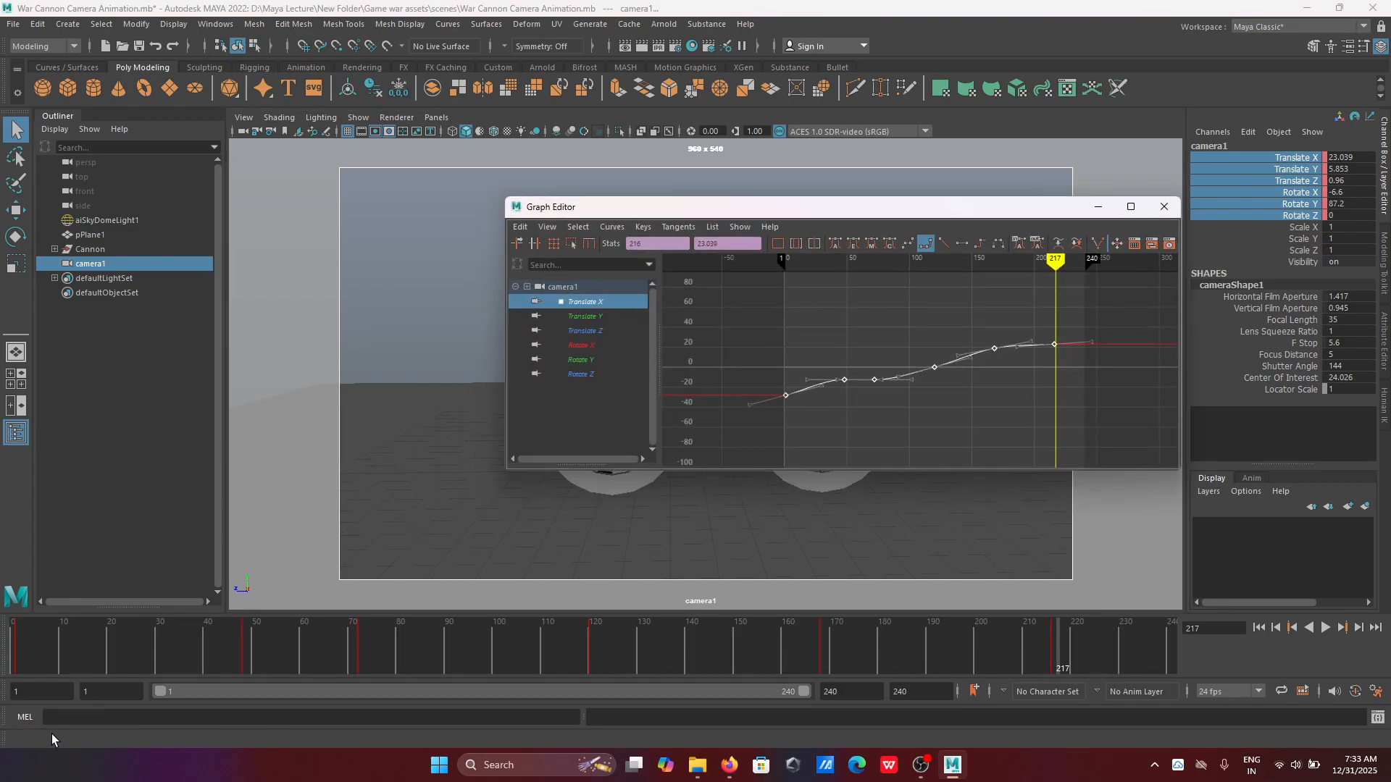
Step: Apply plateau tangents to all keys of camera1's Translate X curve, keeping every key selected
click(933, 419)
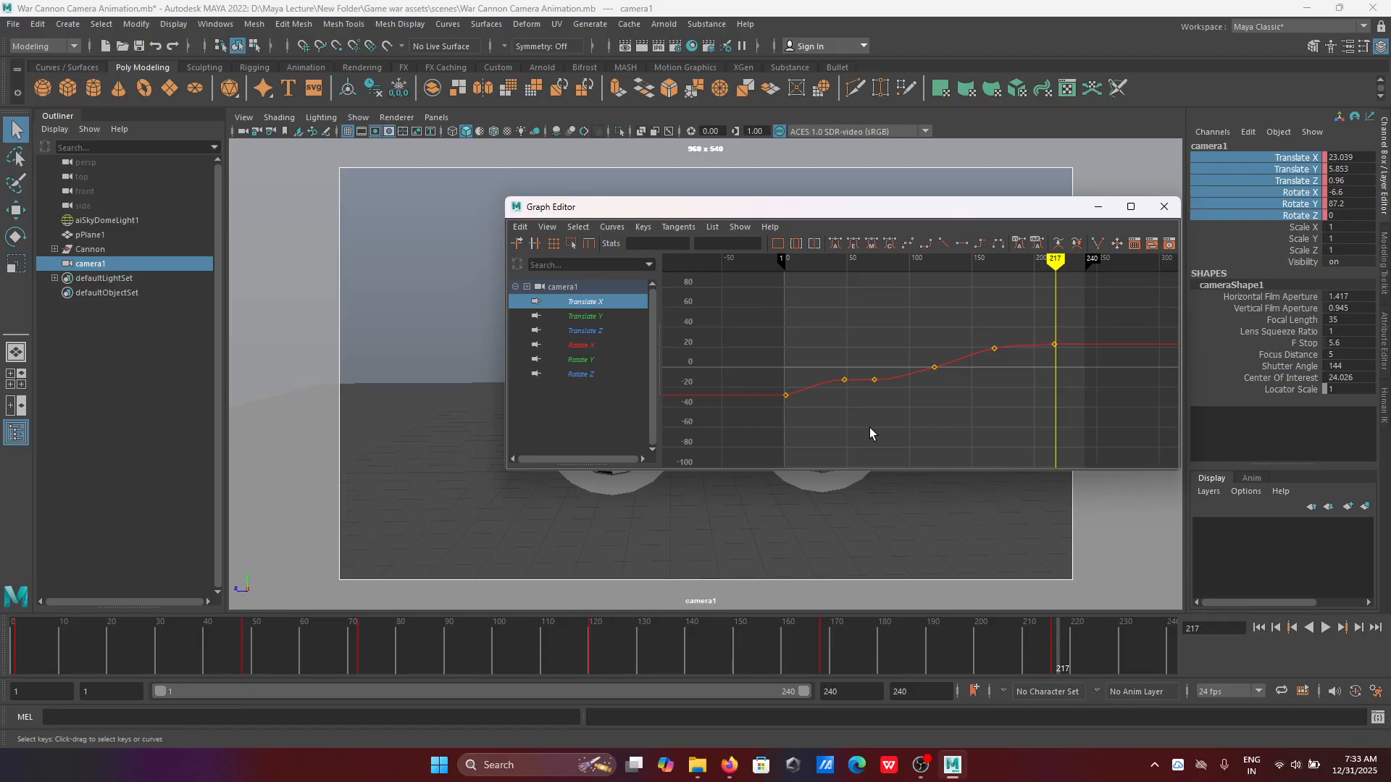
key(ctrl+z)
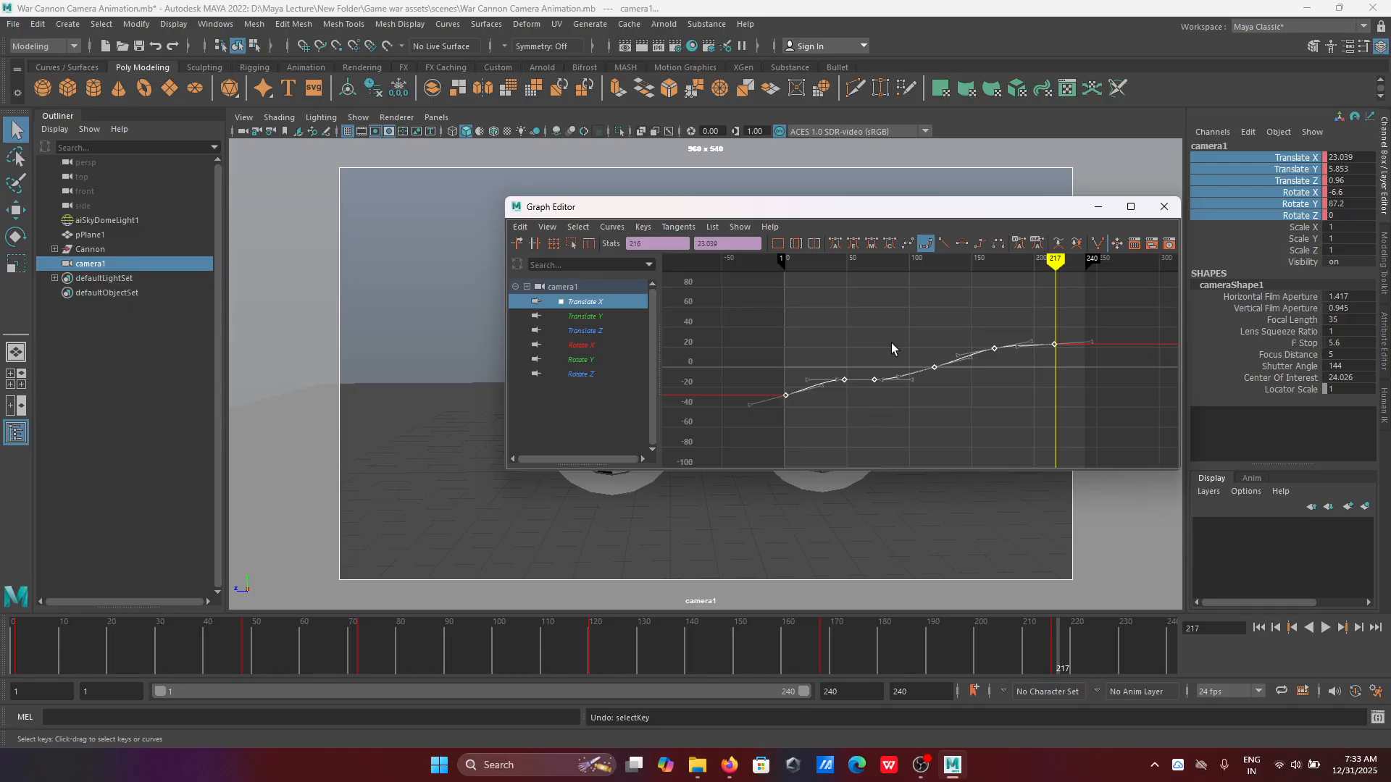
click(998, 244)
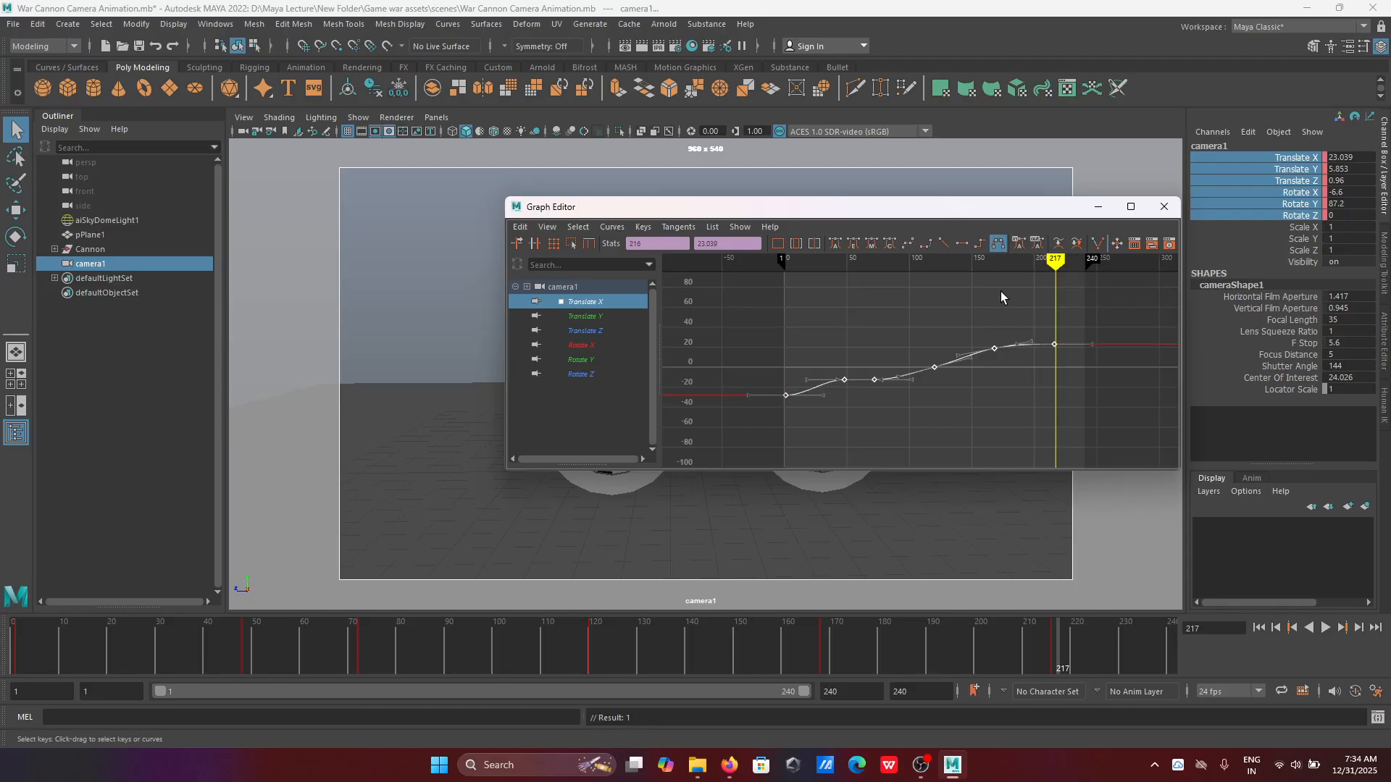
Step: Play the camera animation from the first frame with the Graph Editor minimized to review the plateau tangents, and restore the editor
click(1099, 207)
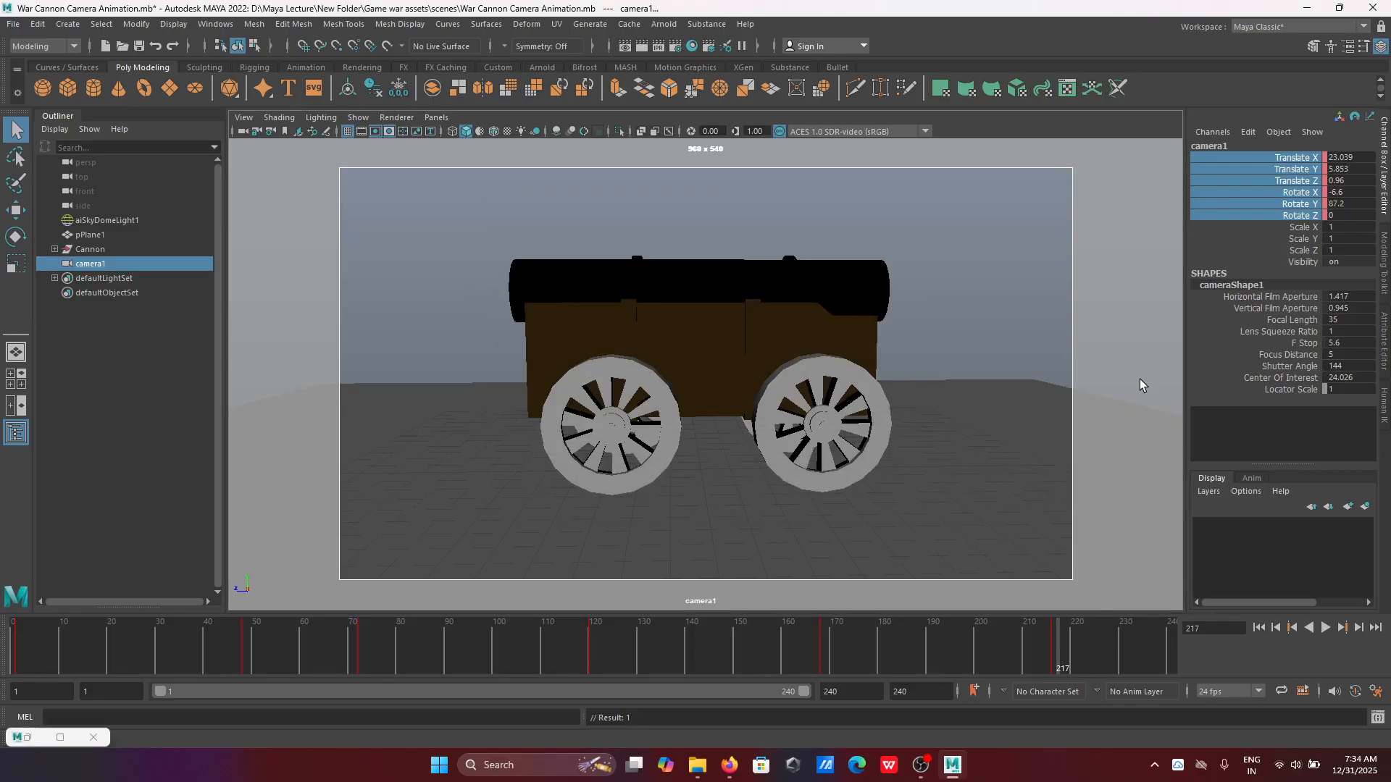
click(1259, 629)
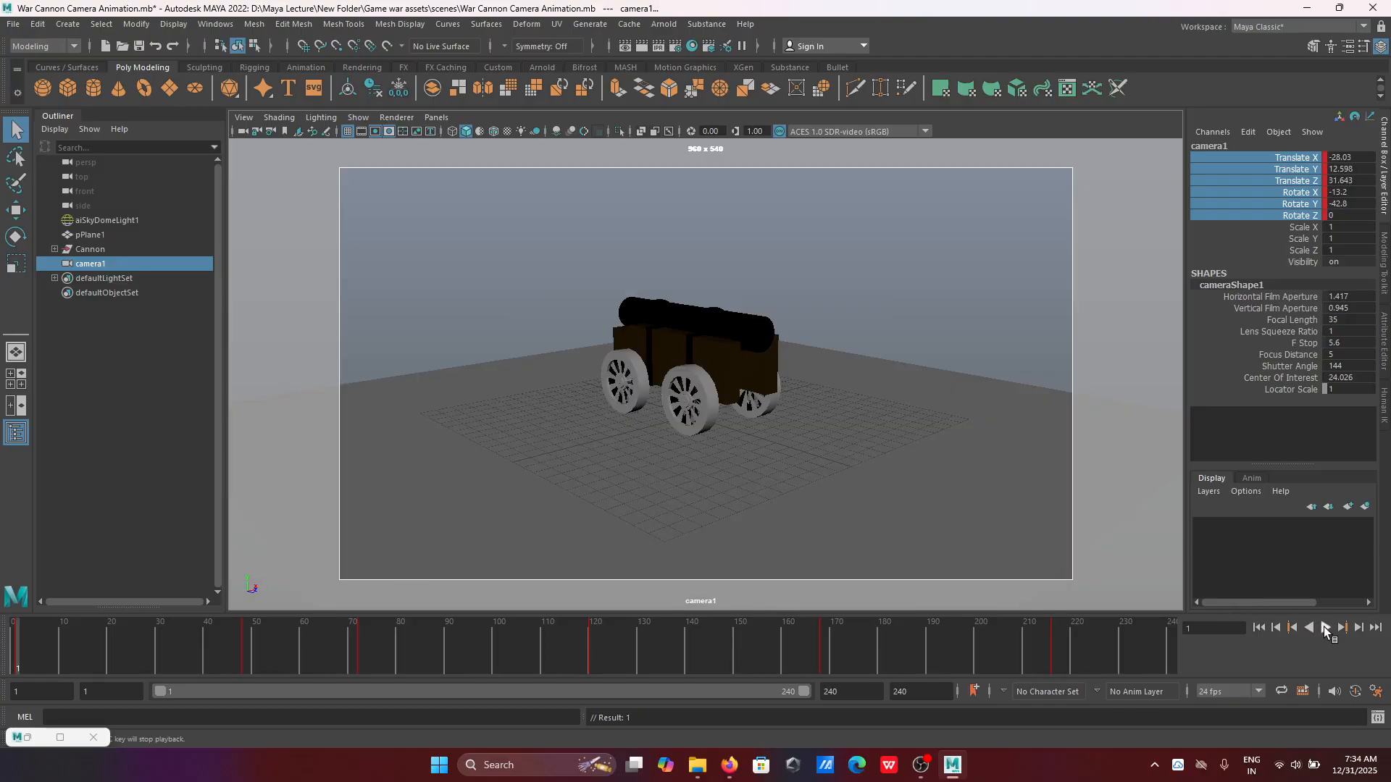
click(1325, 628)
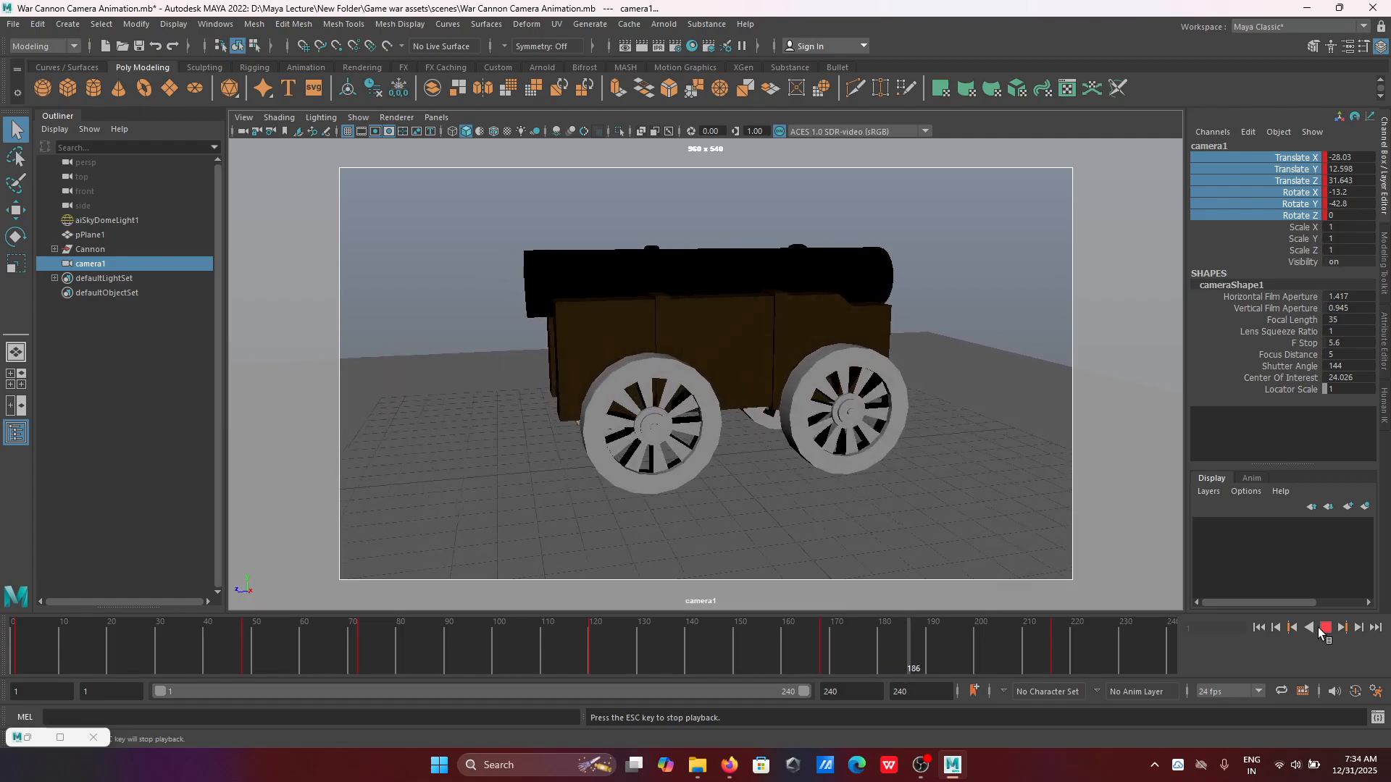
click(1324, 628)
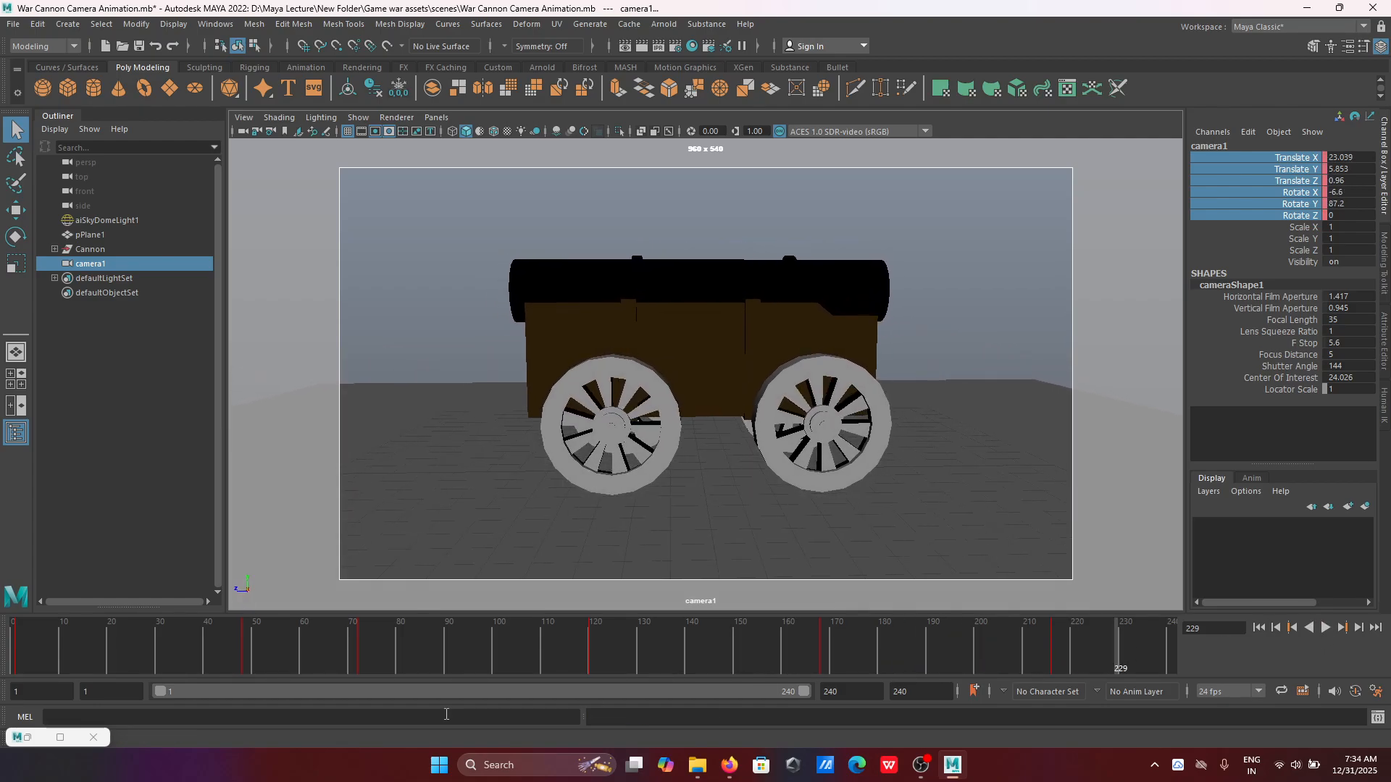
click(35, 736)
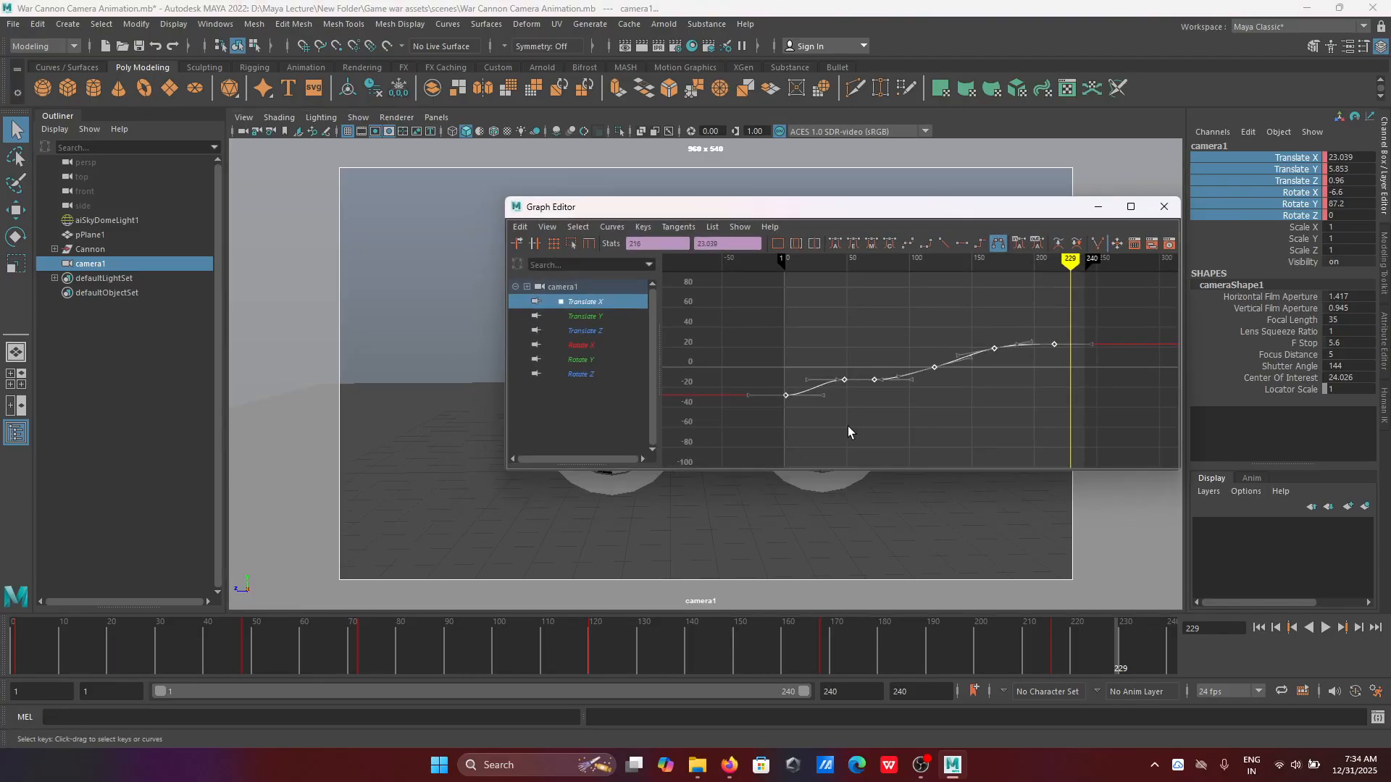
Step: Undo the plateau and clamped tangent changes on the Translate X curve
scroll(840, 425, up, 3)
key(a)
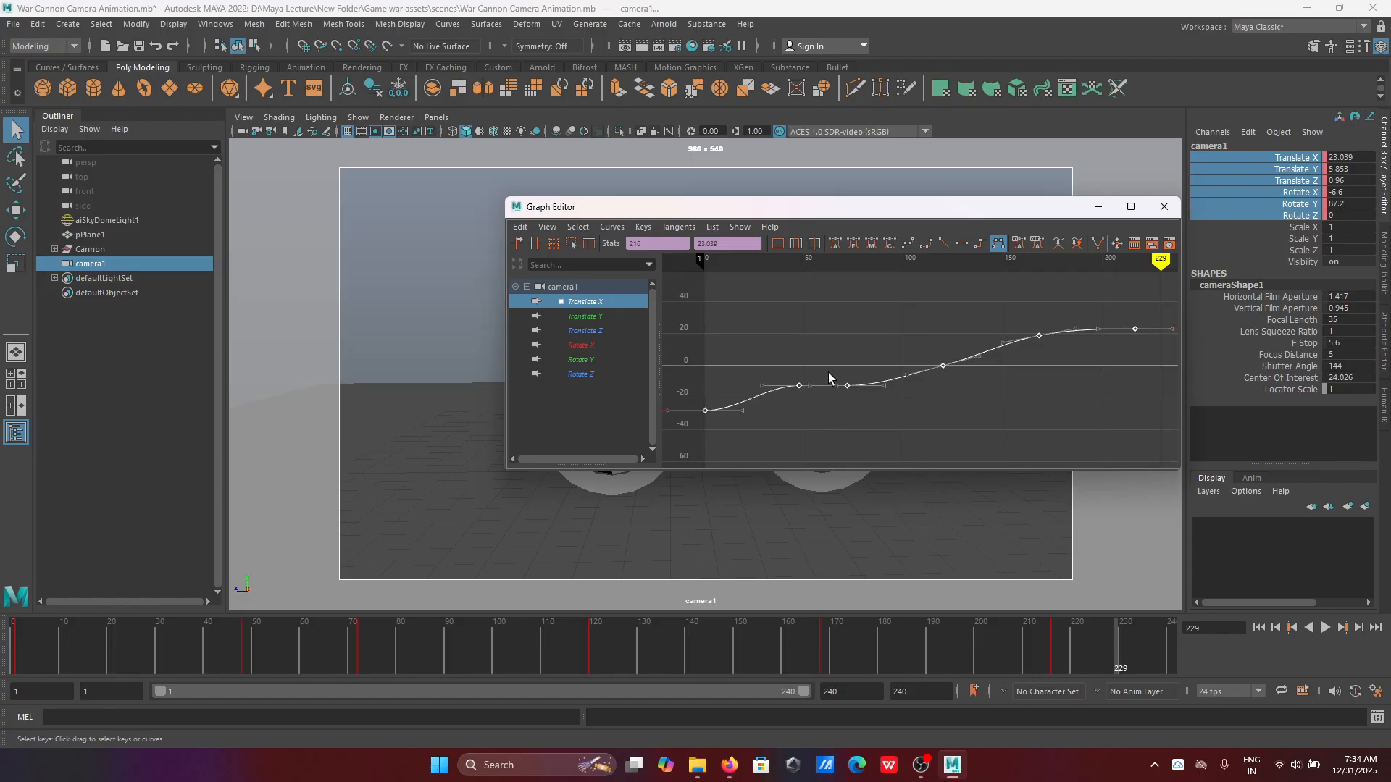
click(997, 244)
key(ctrl+z)
key(ctrl+z)
key(ctrl+z)
key(ctrl+z)
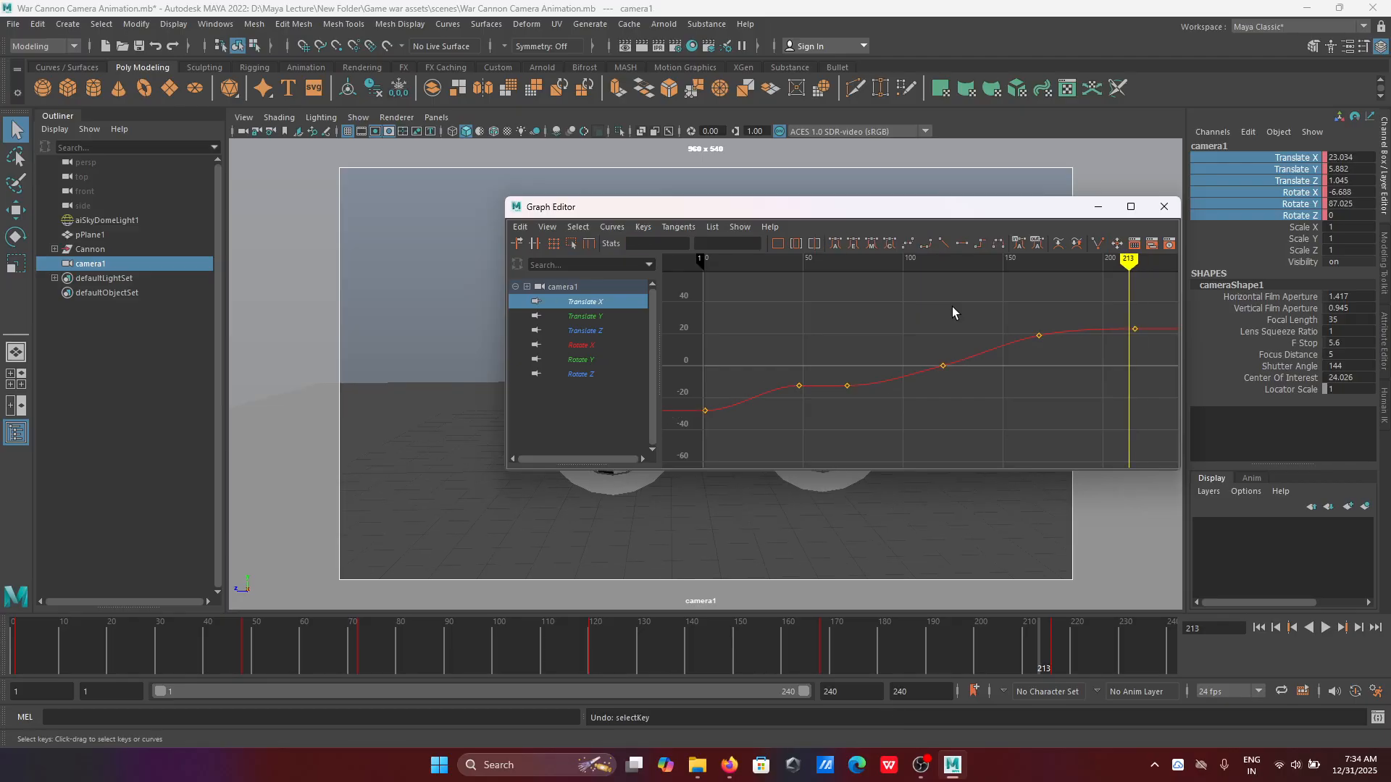
Step: Tilt the tangent of the Translate X key at frame 48 downward and return to the first frame
click(799, 386)
drag(836, 389, 828, 408)
click(1258, 628)
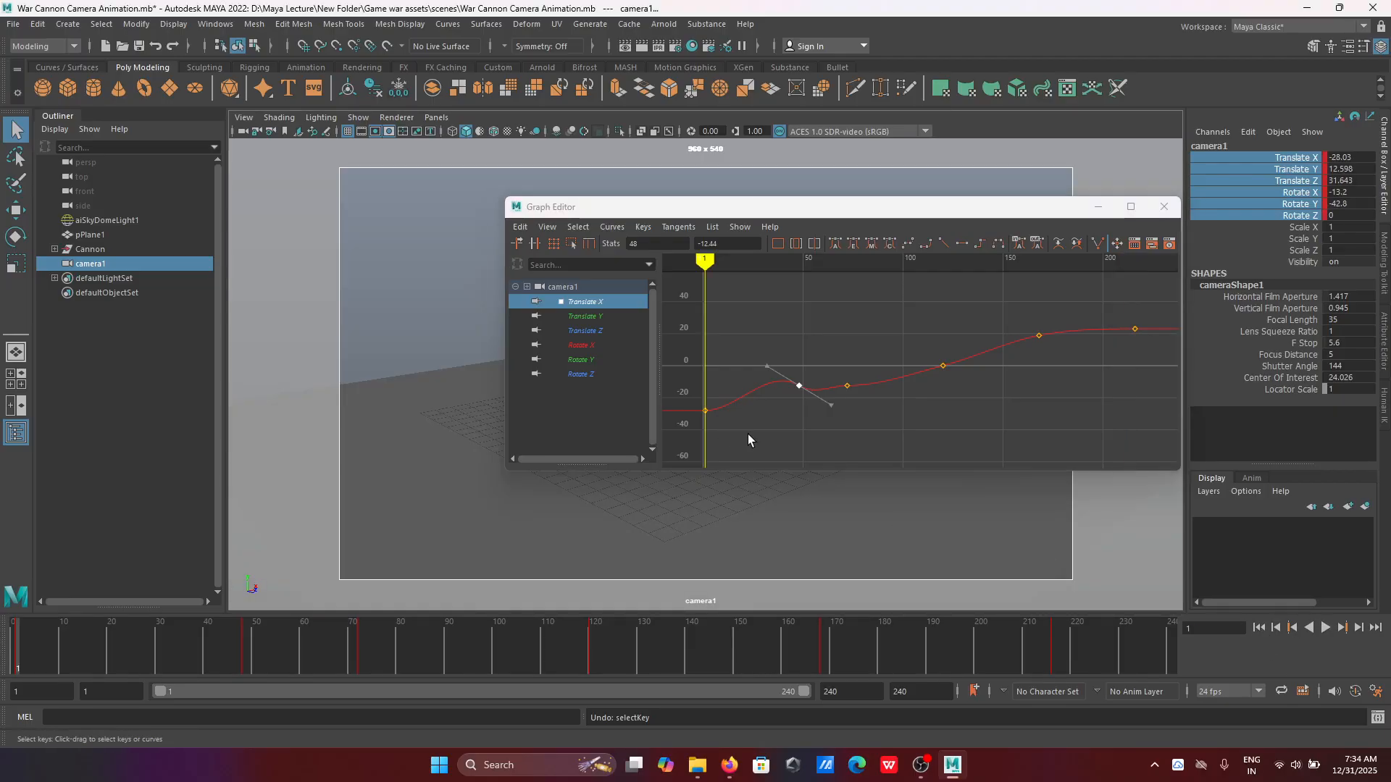
Step: Move the Graph Editor clear of the cannon, and play and scrub the animation around frame 48 to review the tilted tangent
drag(872, 213, 461, 458)
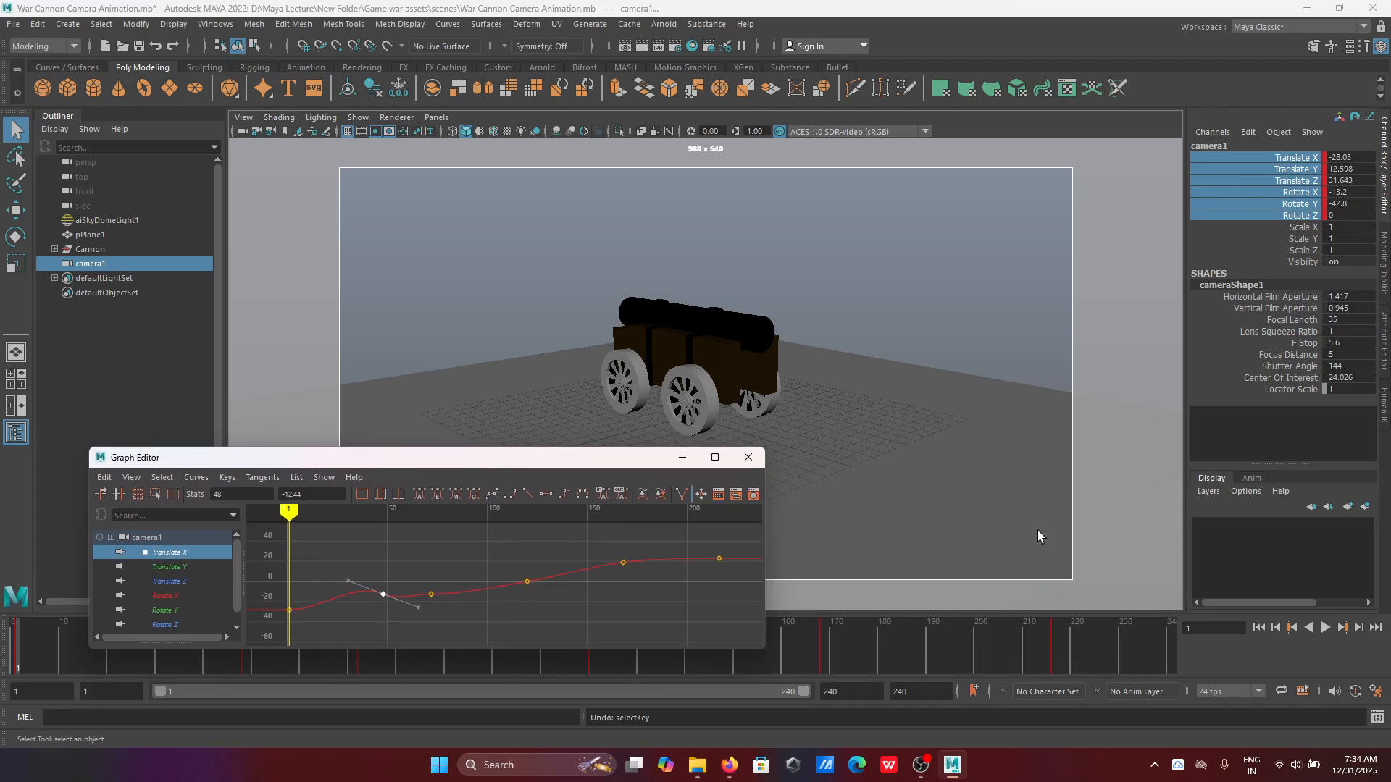
click(1327, 629)
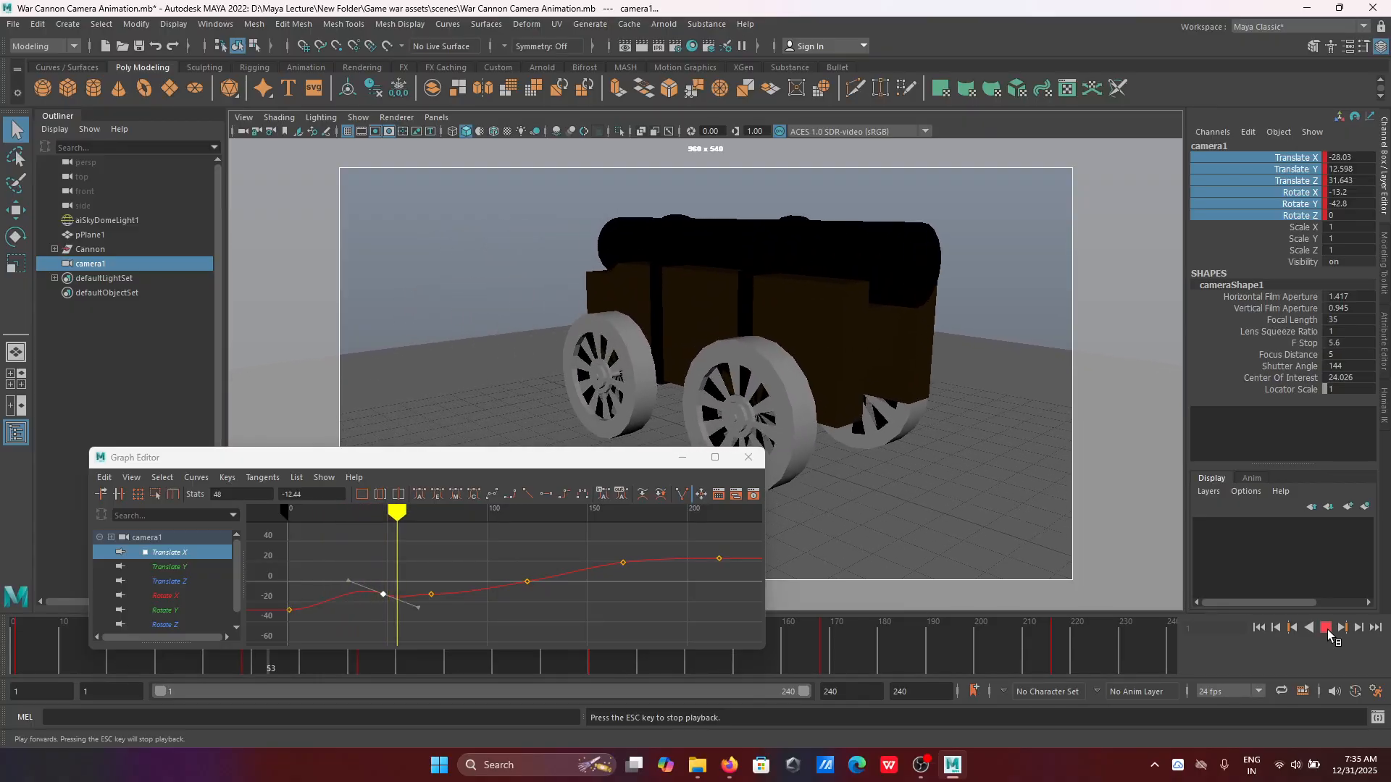
click(1326, 629)
drag(415, 512, 293, 511)
click(1324, 631)
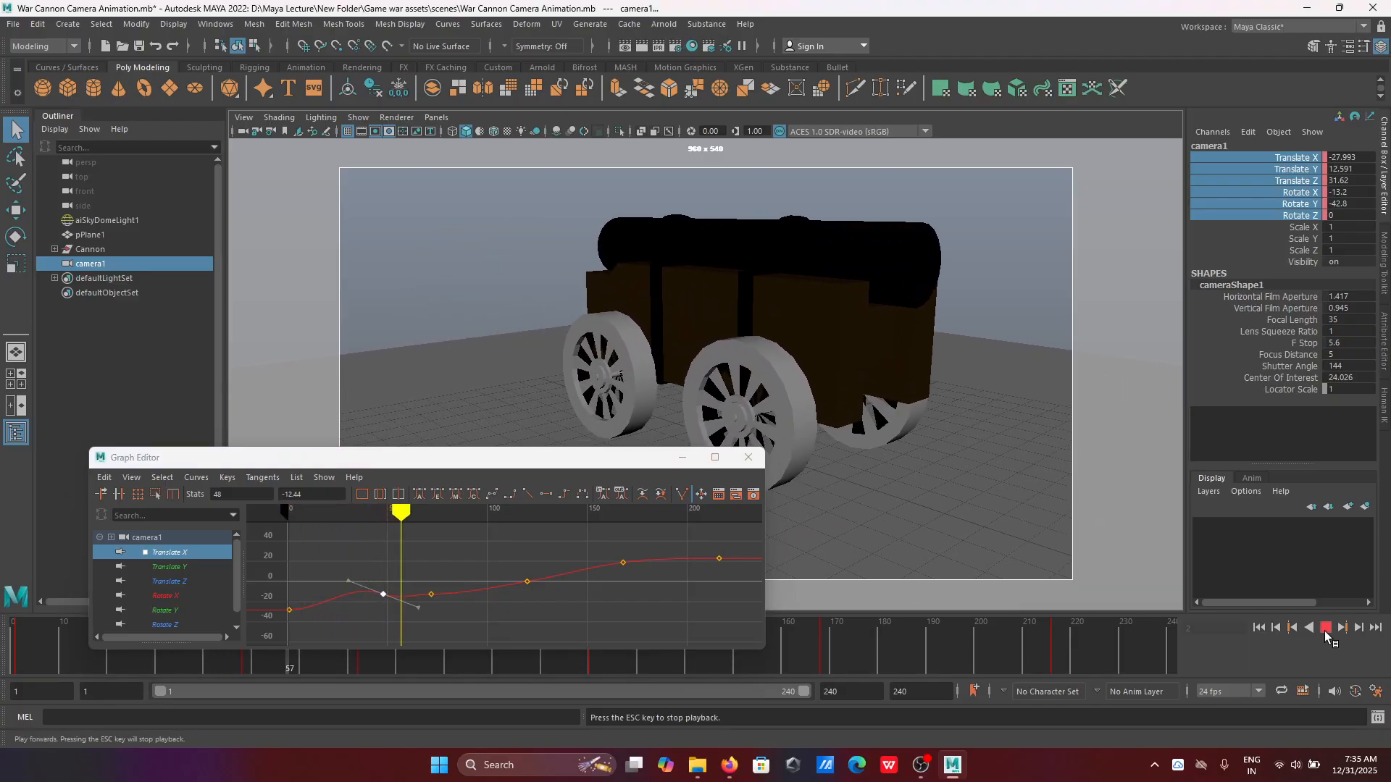
click(1325, 632)
mouse_move(417, 512)
mouse_down()
mouse_move(329, 511)
mouse_move(435, 511)
mouse_move(383, 508)
mouse_up()
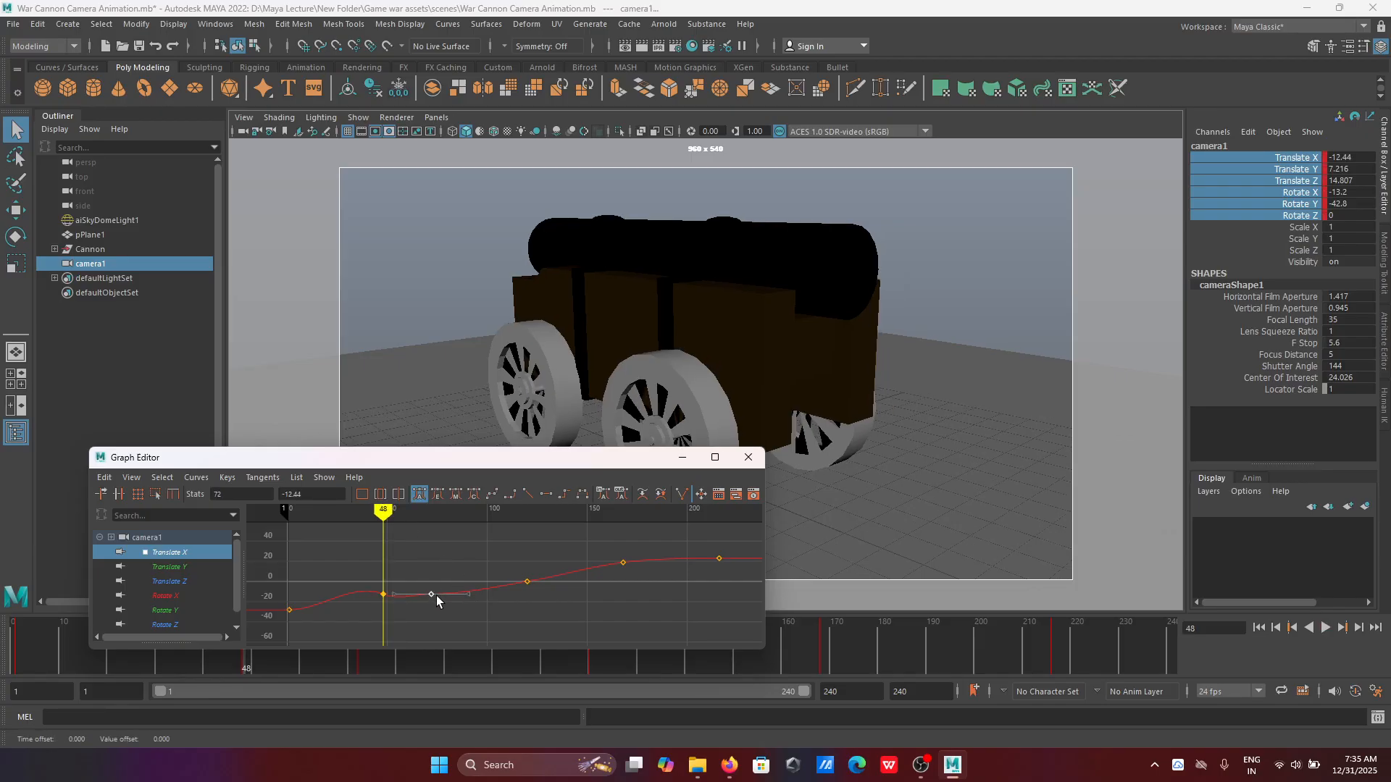
Step: Lower the Translate X key at frame 72 and move the frame 48 key to frame 51 at value -10.289
drag(428, 594, 434, 600)
drag(472, 602, 473, 599)
drag(385, 600, 389, 592)
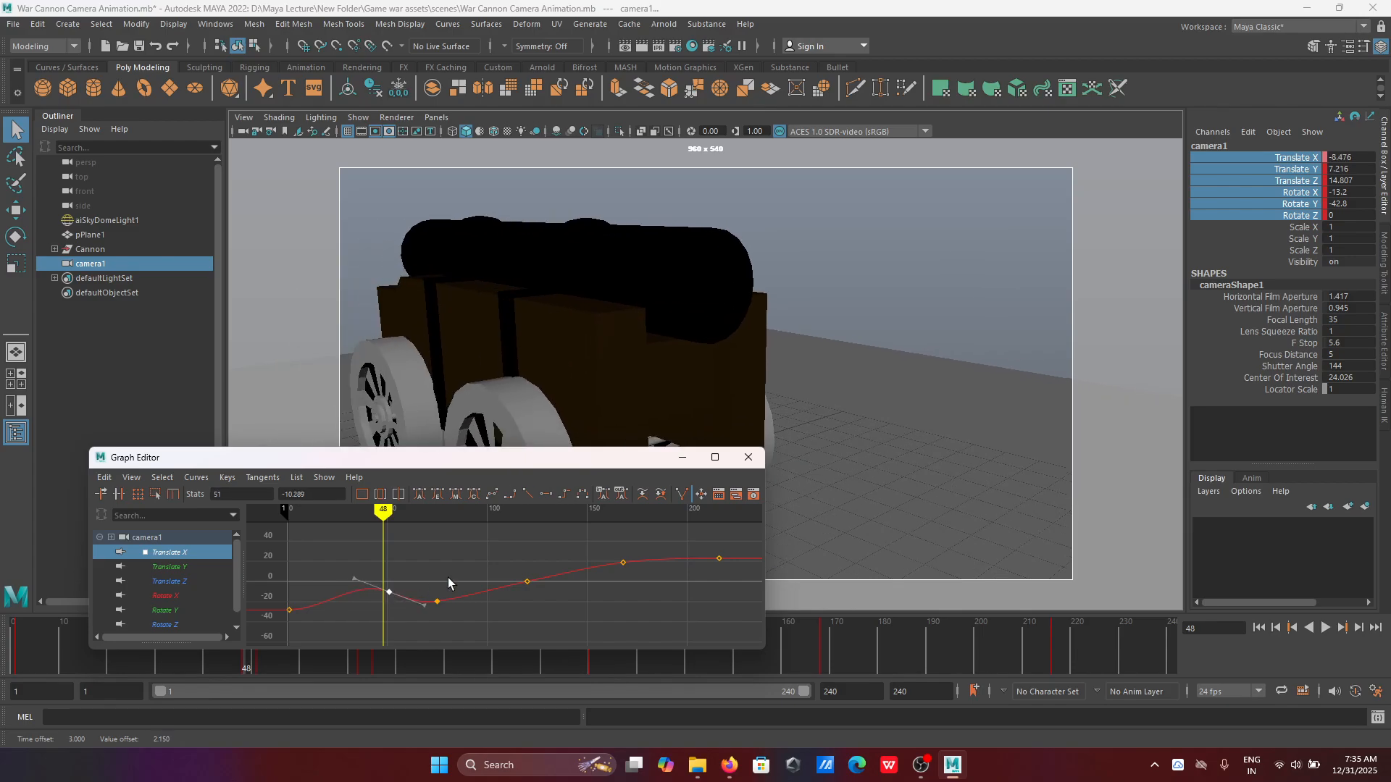
Step: Play from the start and scrub to frame 65 to review the camera motion between the two moved keys
drag(384, 511, 287, 512)
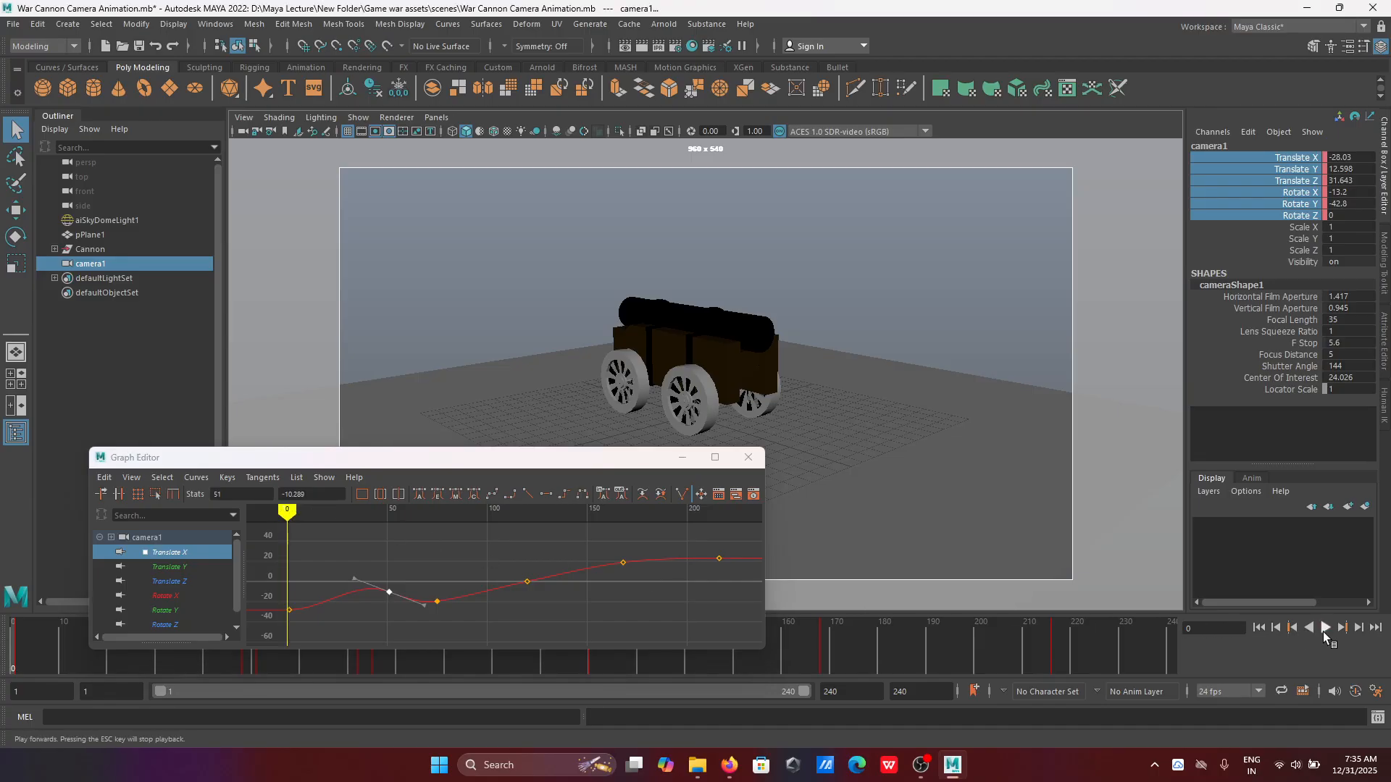
click(1325, 629)
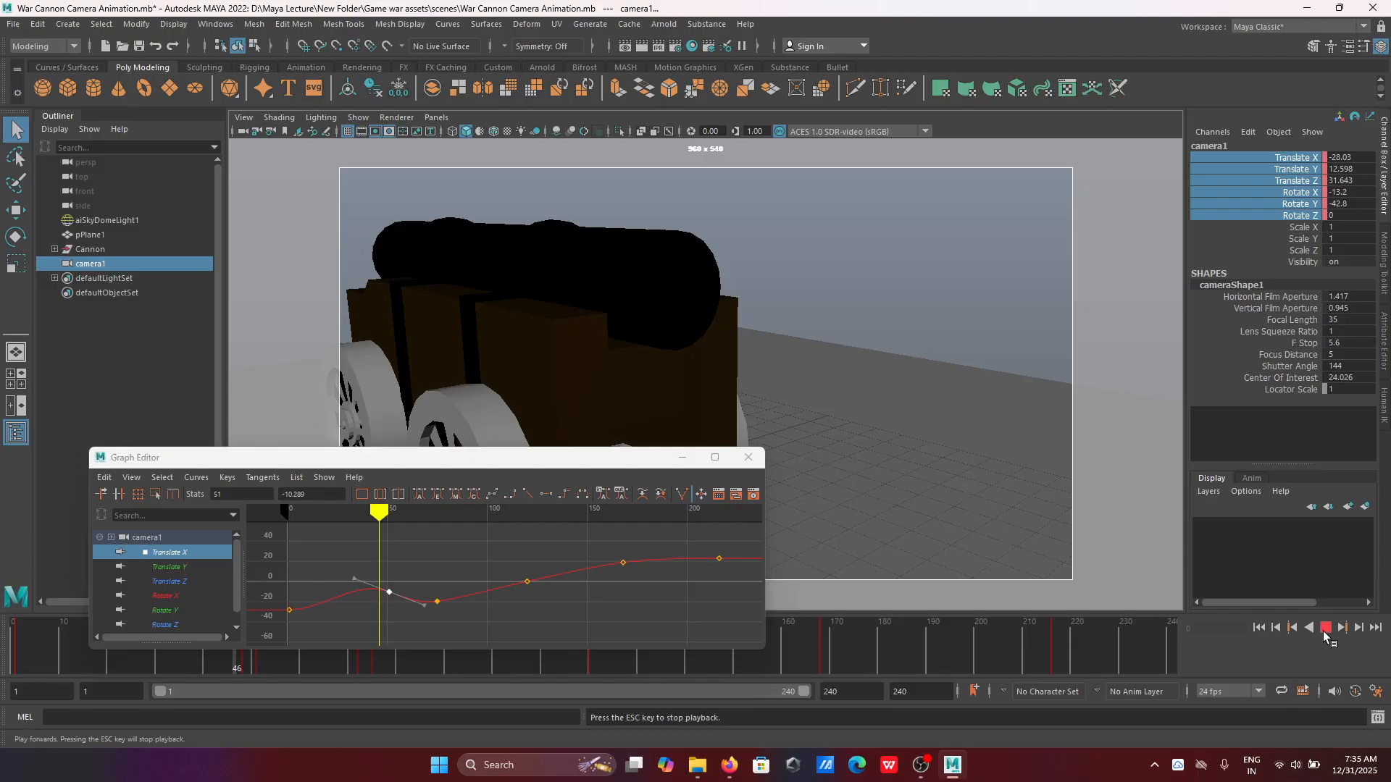
click(1324, 630)
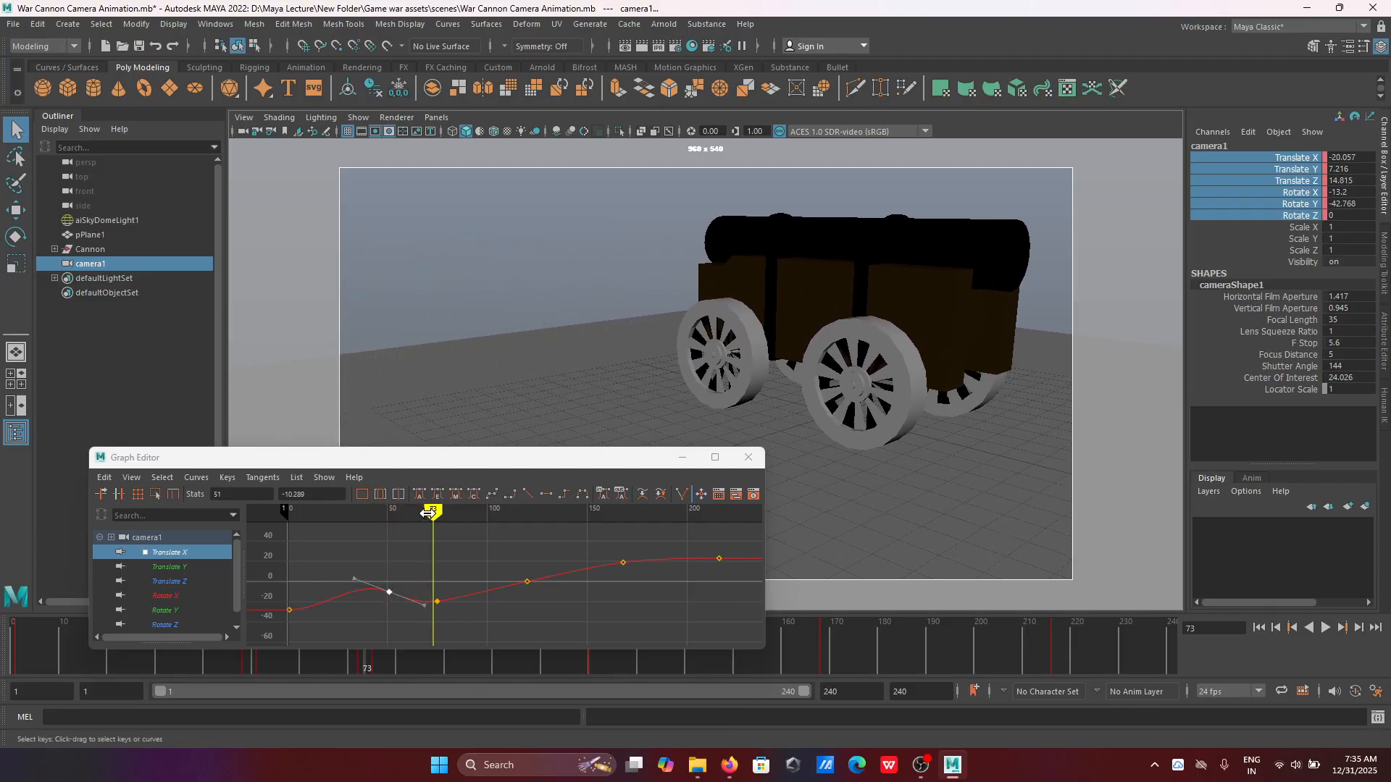
drag(427, 513, 417, 513)
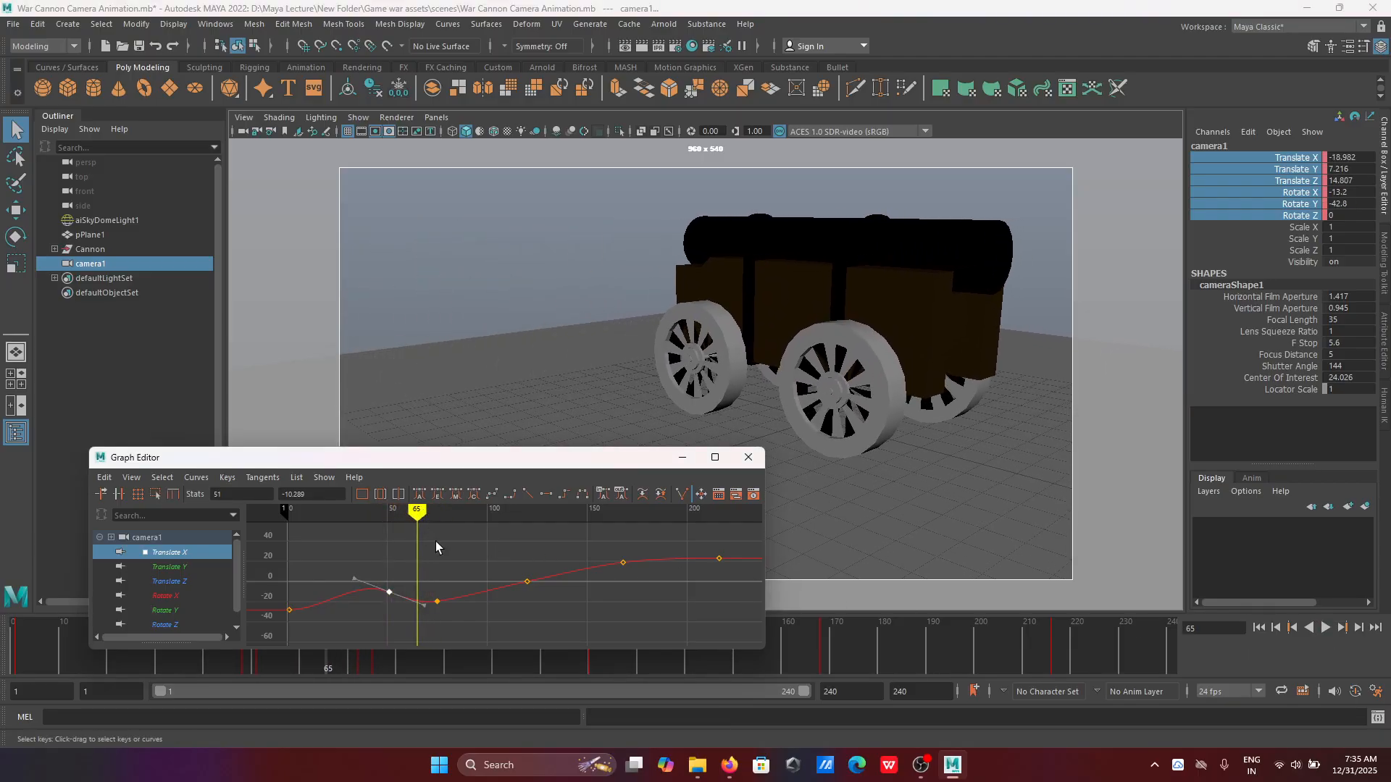
Step: Move the two adjusted Translate X keys to about frames 68 and 50, and flatten the tangent of the frame 50 key
drag(437, 602, 387, 590)
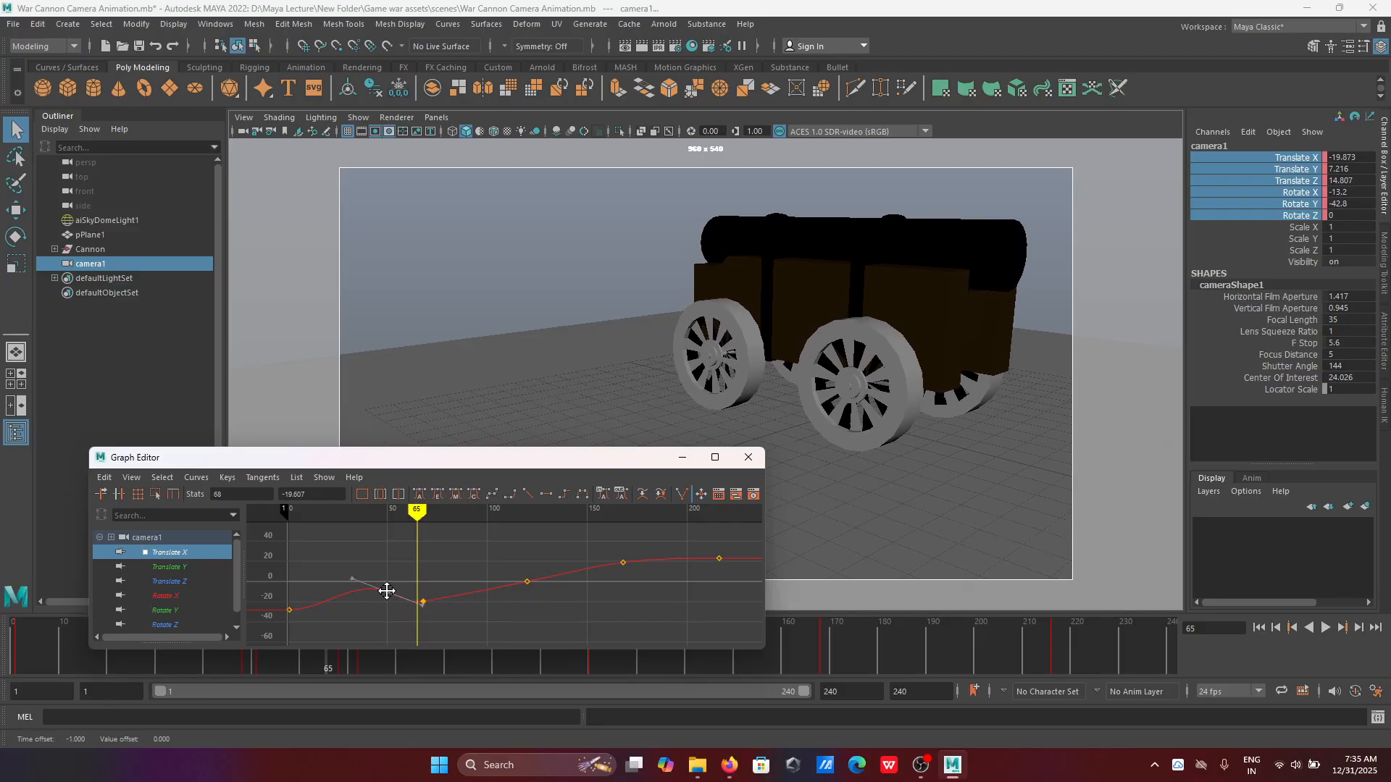
drag(418, 513, 361, 515)
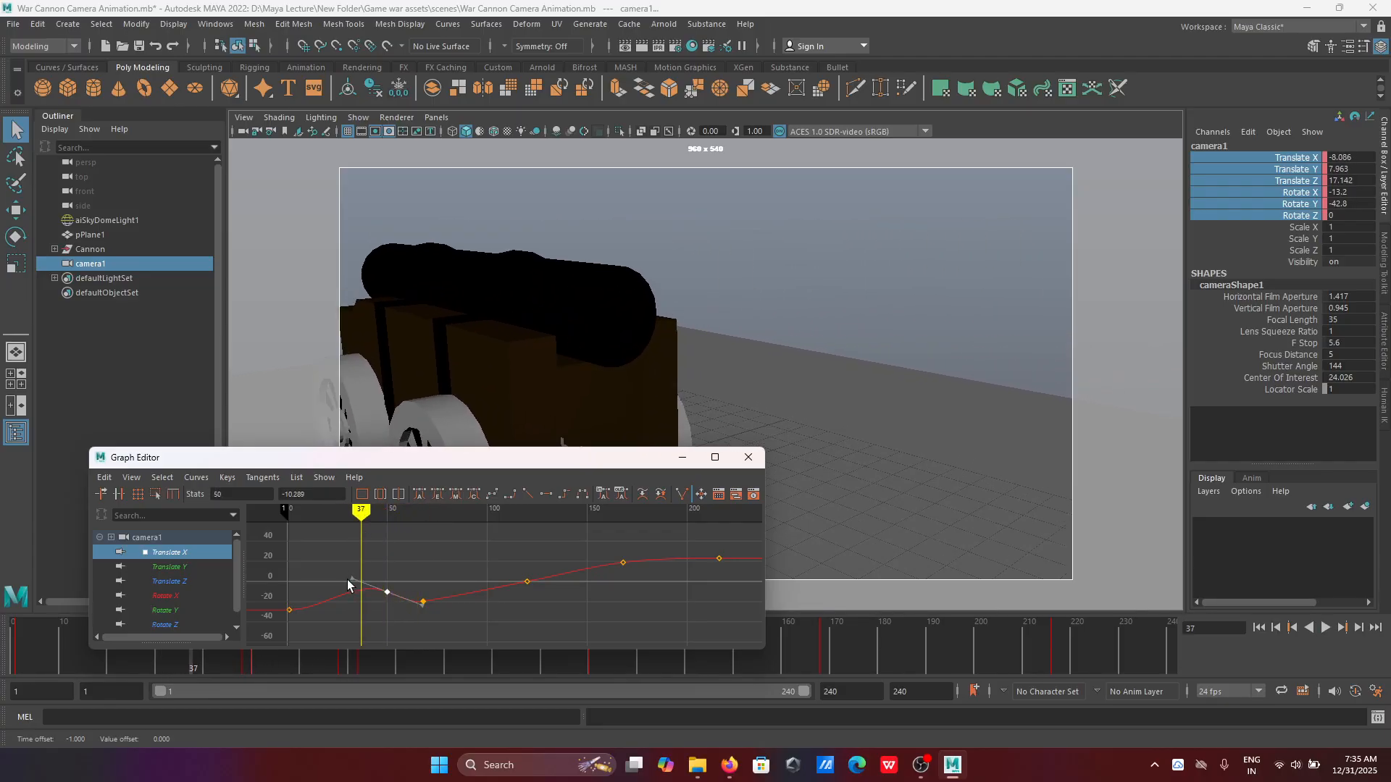
drag(352, 581, 353, 593)
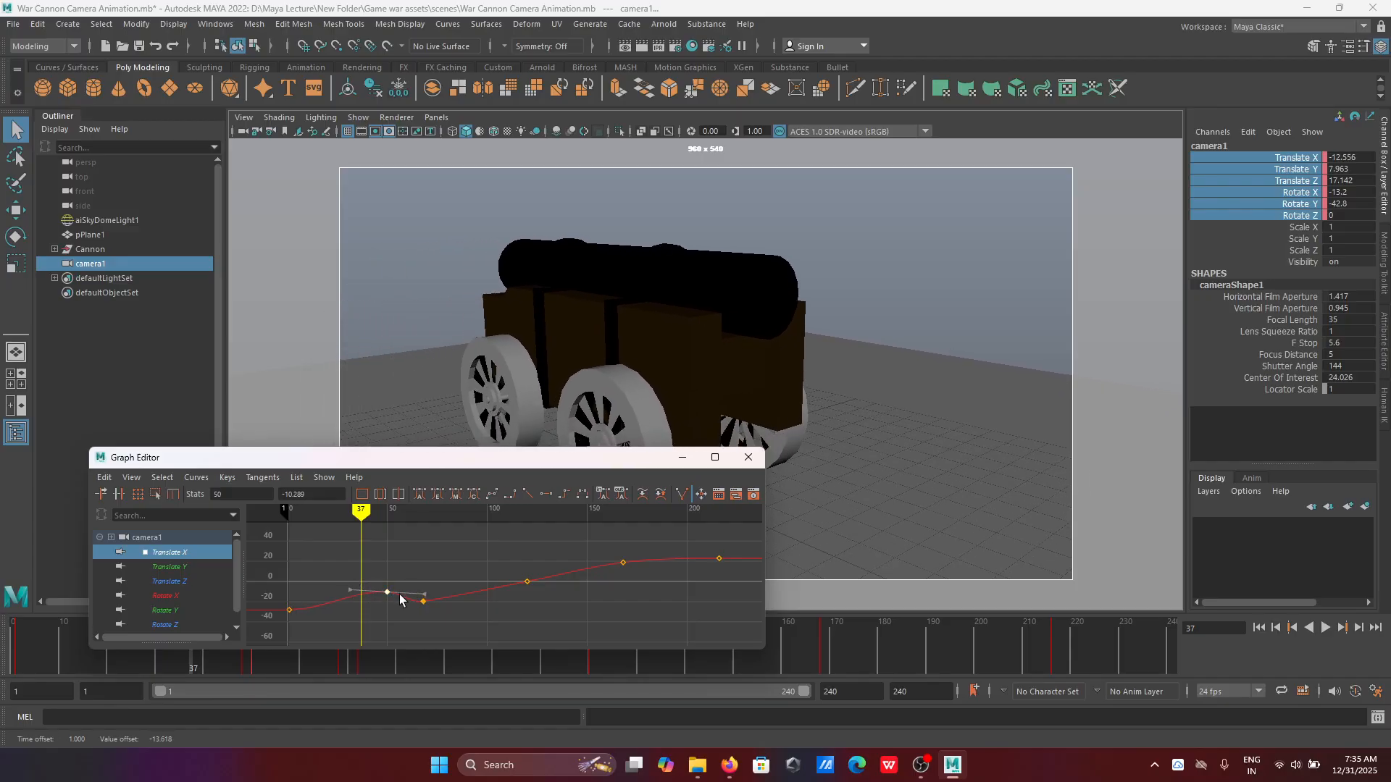
Step: Adjust the tangent of the Translate X key near frame 68 and move that key to frame 74 at value -13.158
click(424, 602)
drag(459, 592, 434, 600)
mouse_move(357, 519)
mouse_down()
mouse_move(295, 520)
mouse_move(433, 519)
mouse_move(413, 520)
mouse_up()
drag(432, 603, 437, 597)
Step: Play the animation from the start and scrub back to frame 119 to review the smoothed Translate X motion
drag(418, 523, 284, 513)
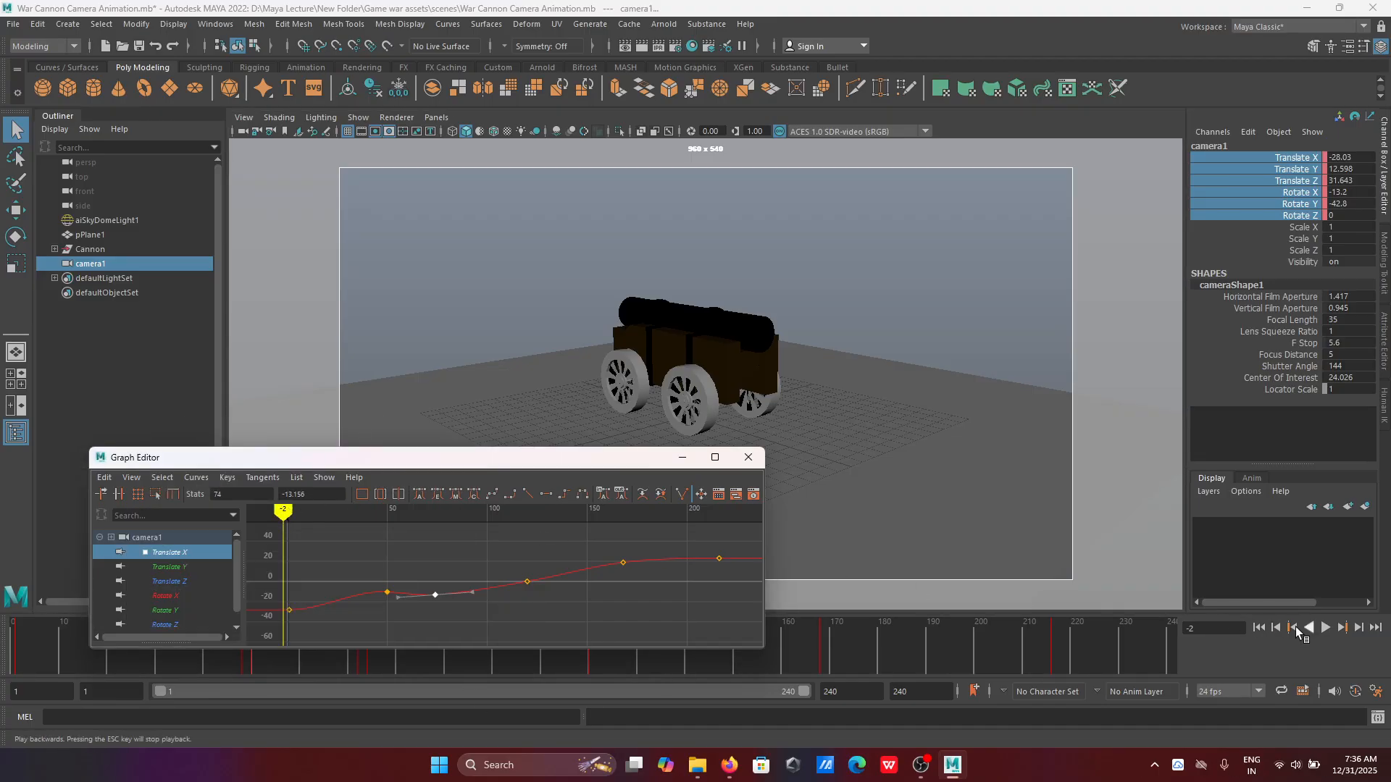
click(1327, 628)
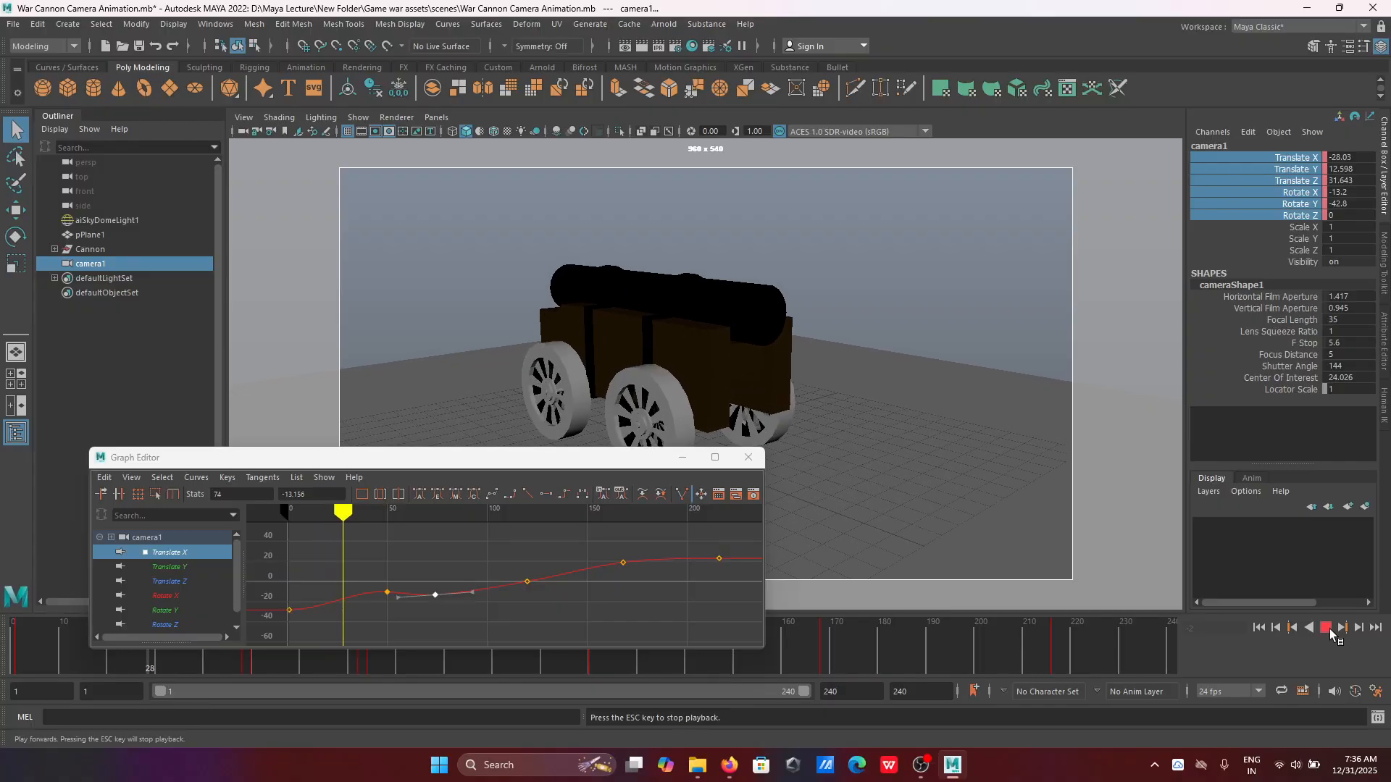
click(1328, 629)
click(1328, 629)
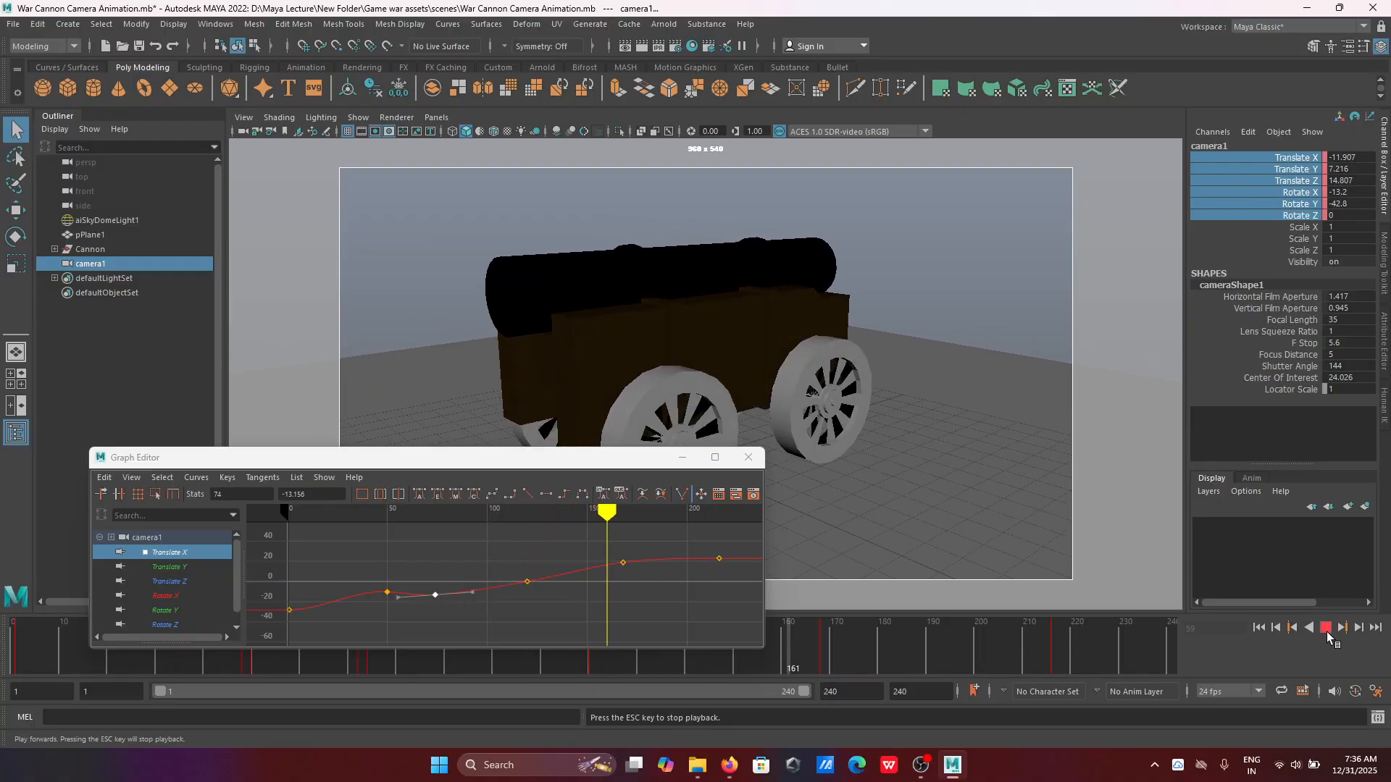
click(1327, 629)
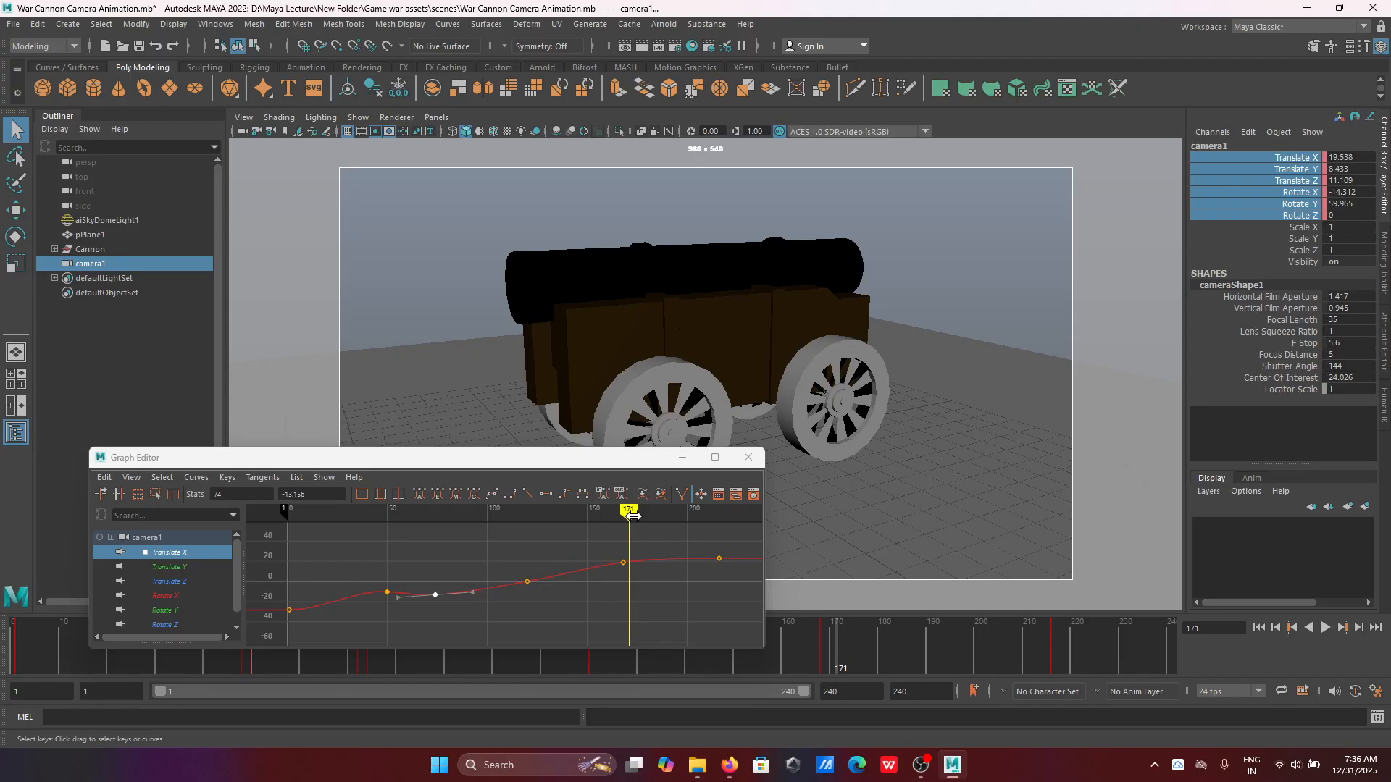
mouse_move(628, 513)
mouse_down()
mouse_move(290, 564)
mouse_move(524, 573)
mouse_up()
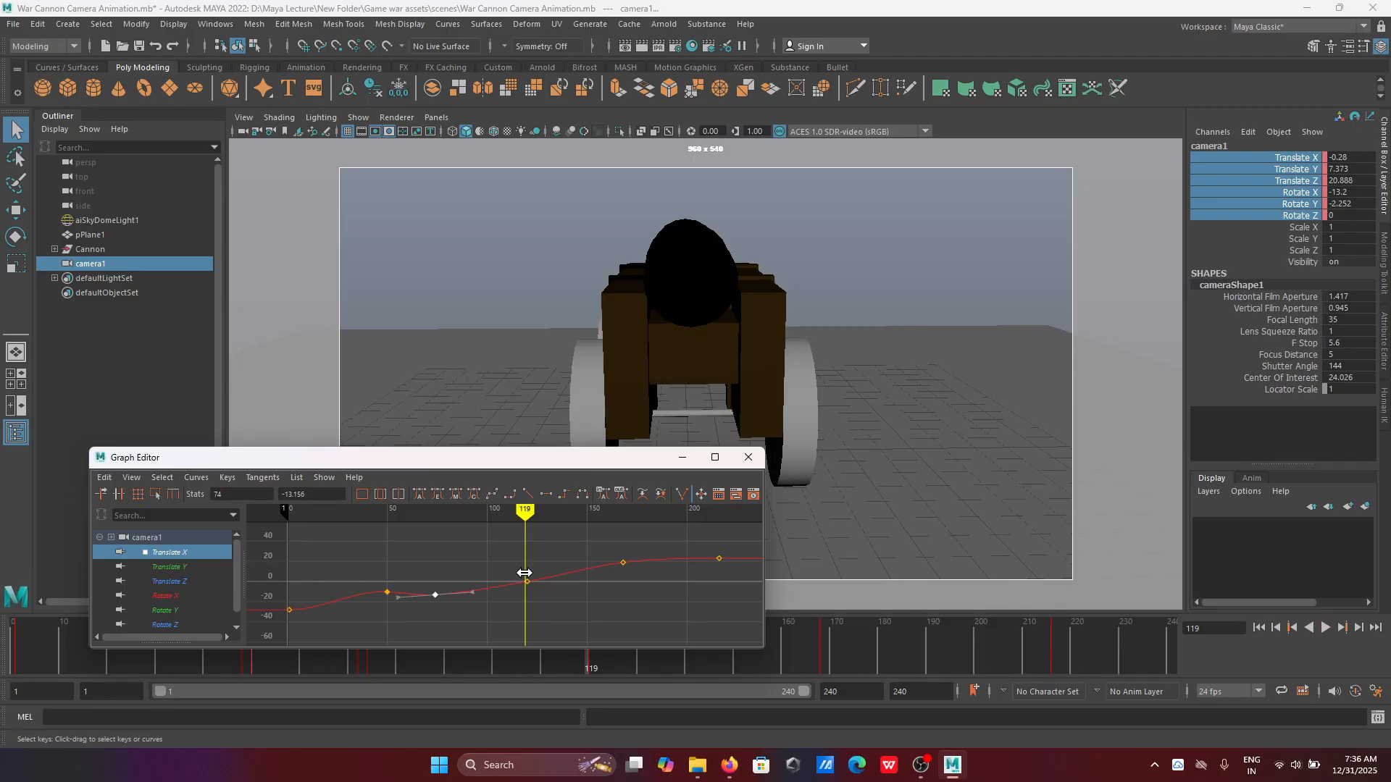
Step: Undo all manual key moves and tangent edits on the Translate X curve, and save the scene
key(ctrl+z)
key(ctrl+z)
key(ctrl+z)
key(ctrl+z)
key(ctrl+z)
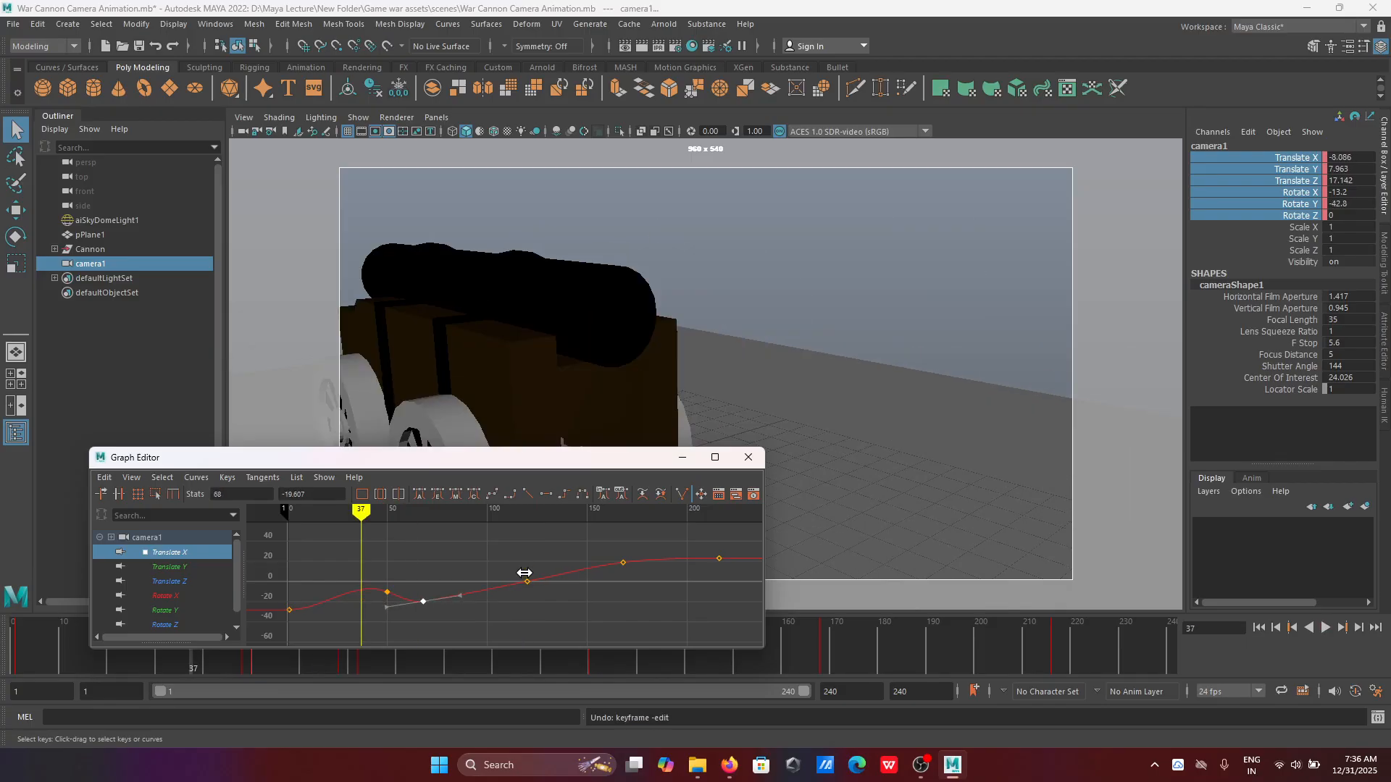
key(ctrl+z)
key(ctrl+z)
key(ctrl+z)
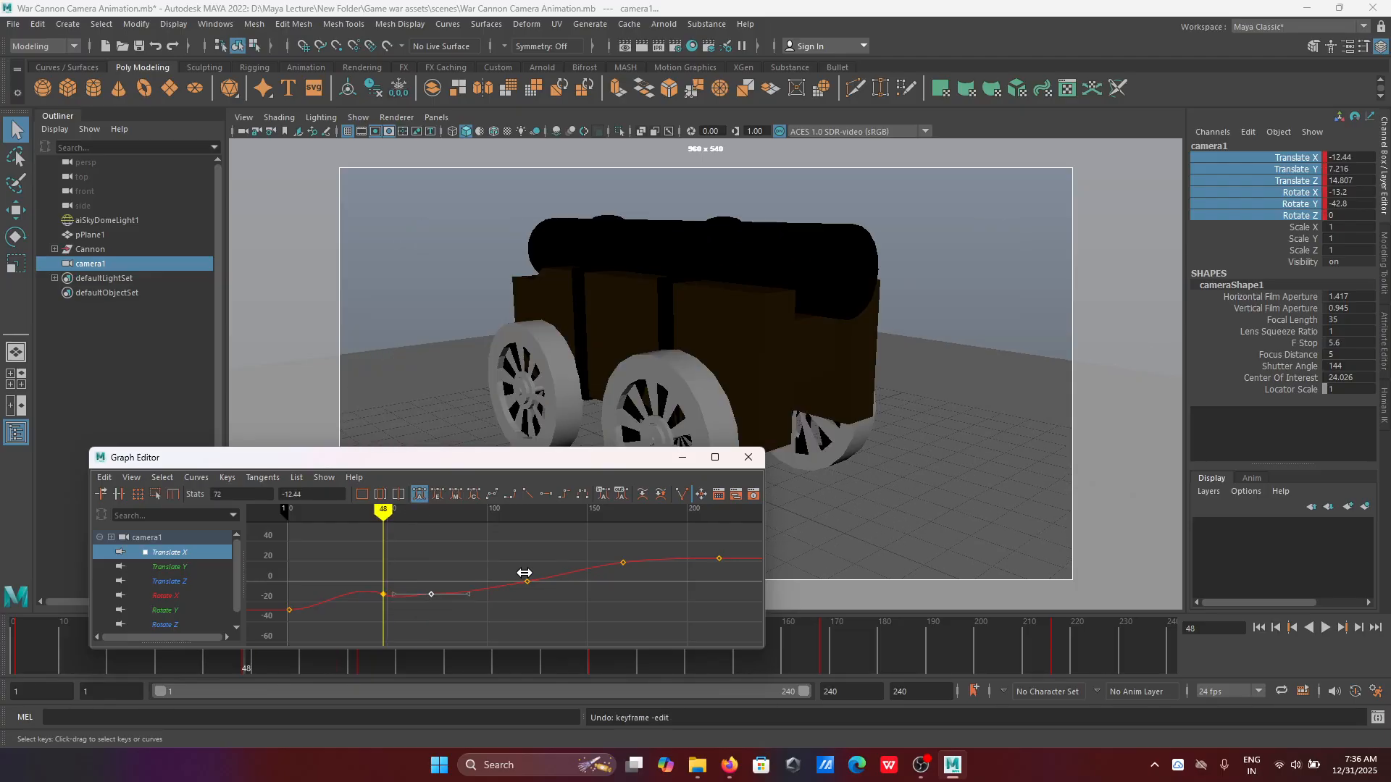
key(alt+v)
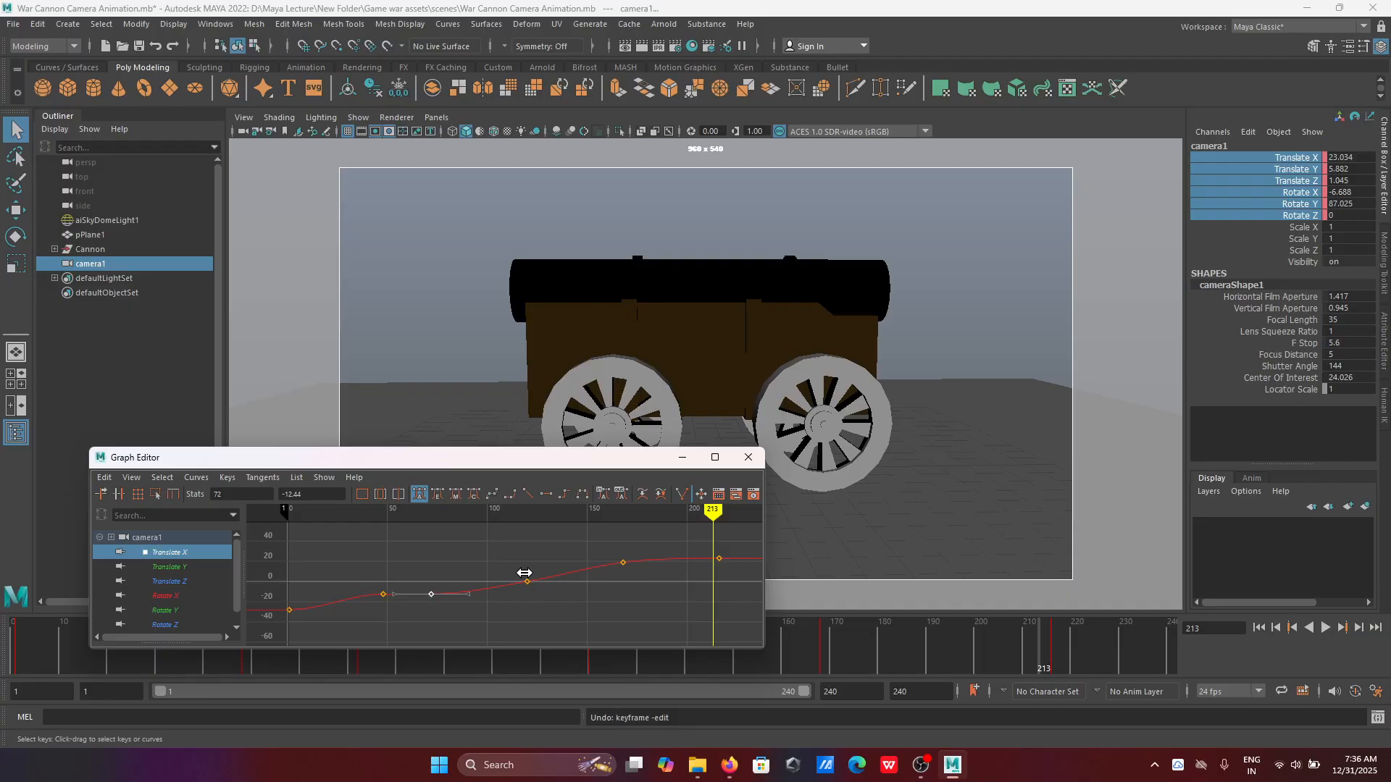
key(ctrl+s)
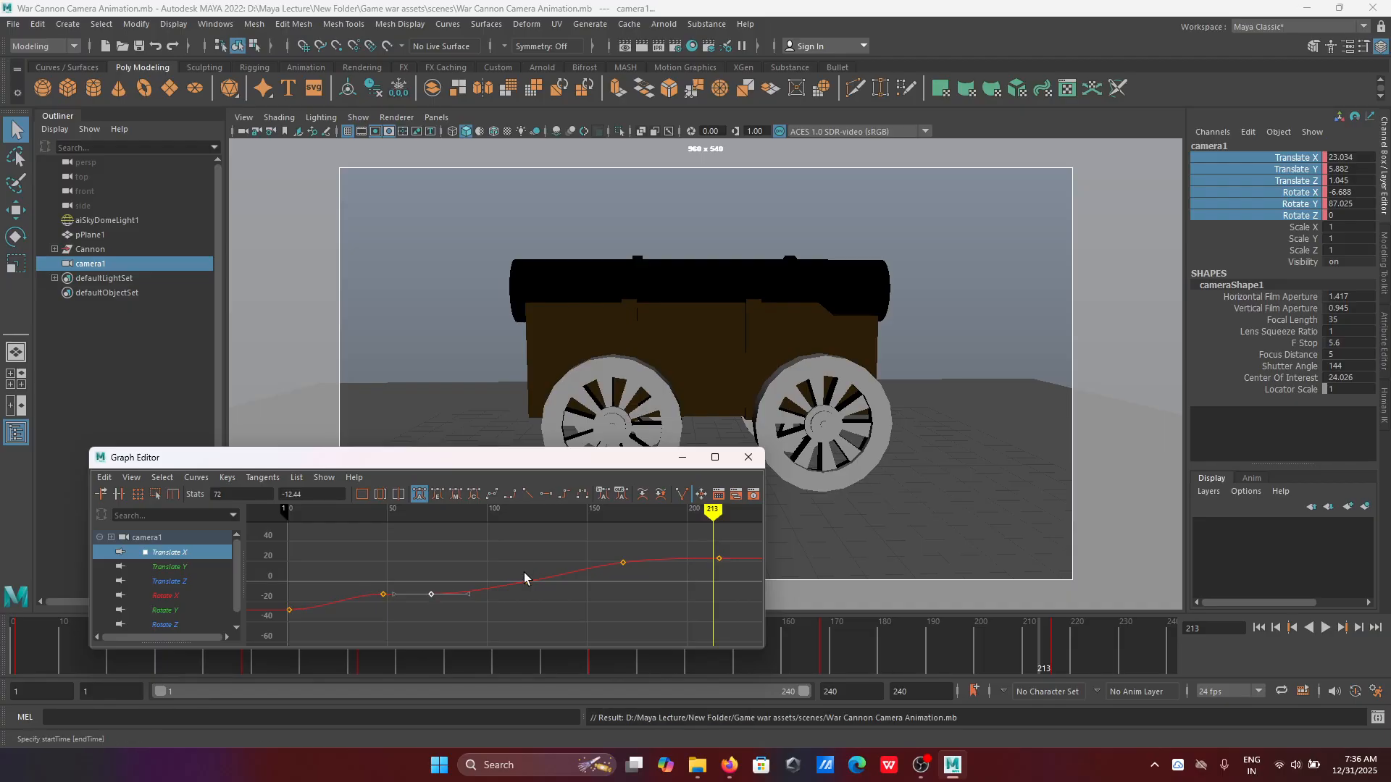
Step: Play the animation from frame 1 against the Rotate X curve, scrub back to frame 121, and view the Rotate Y curve
drag(720, 506, 289, 569)
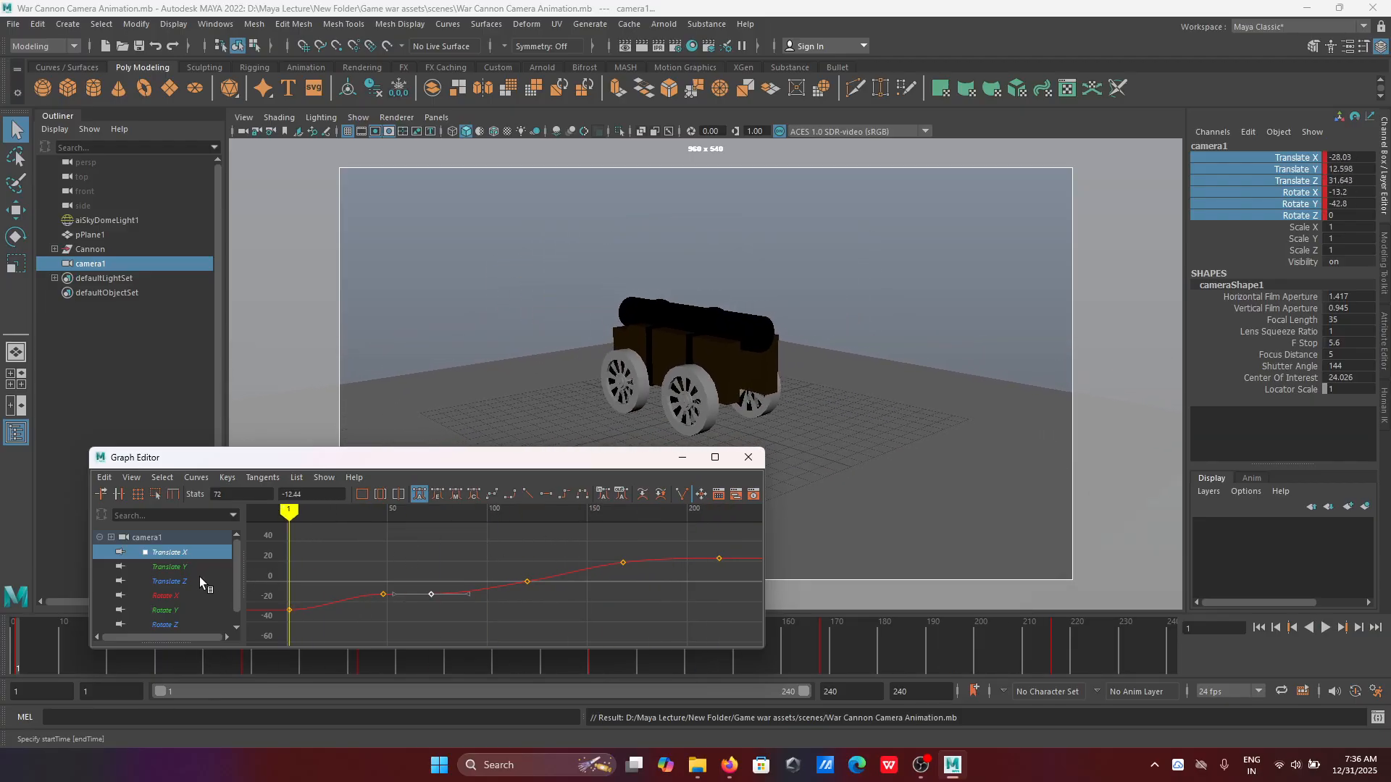
click(178, 596)
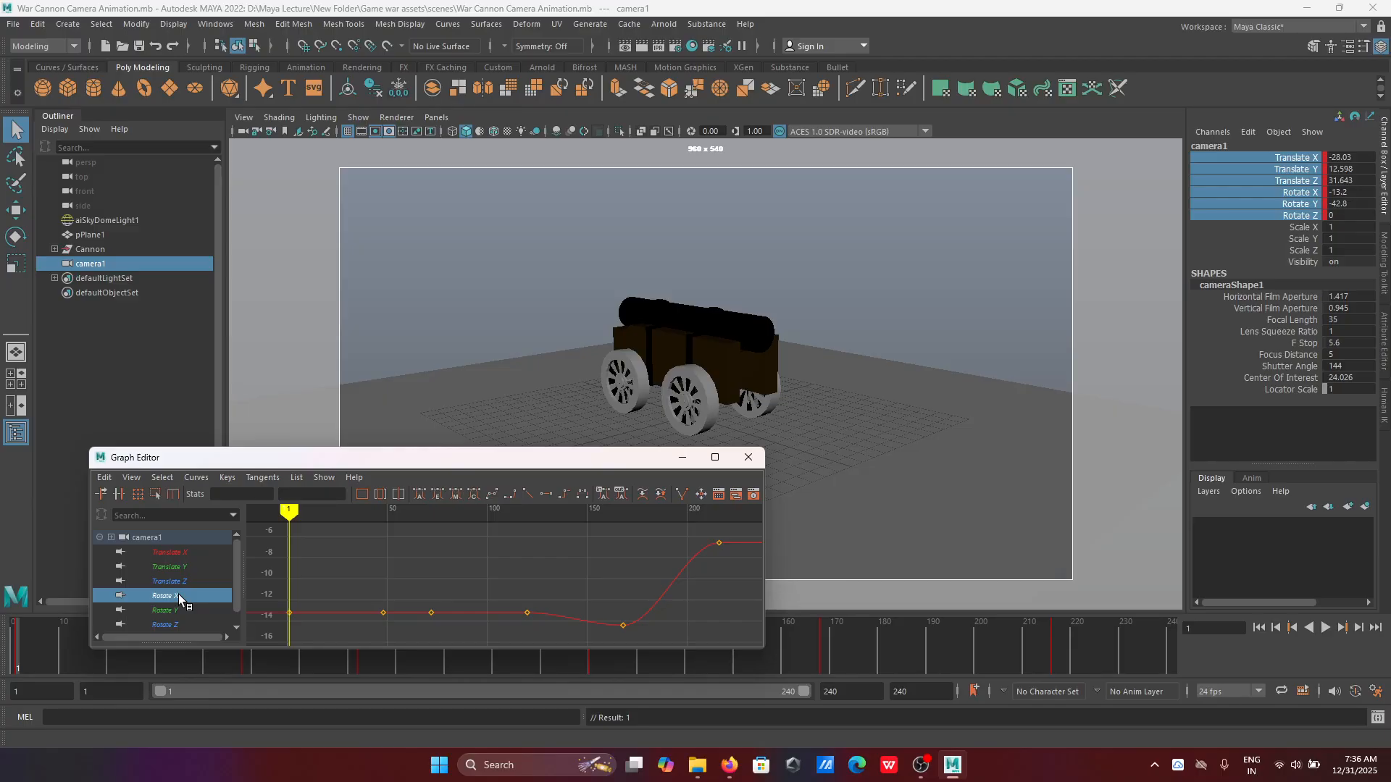
key(alt+v)
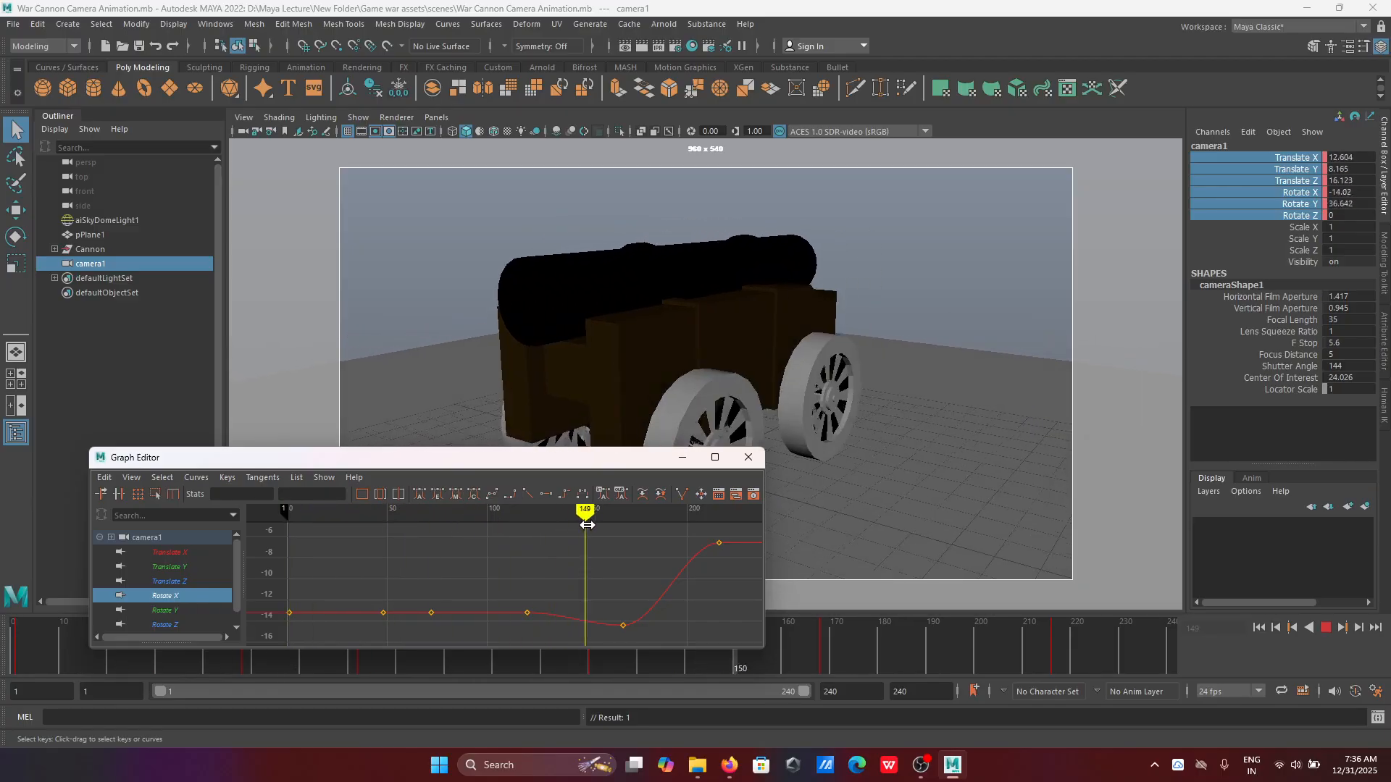
drag(634, 531, 528, 541)
click(175, 603)
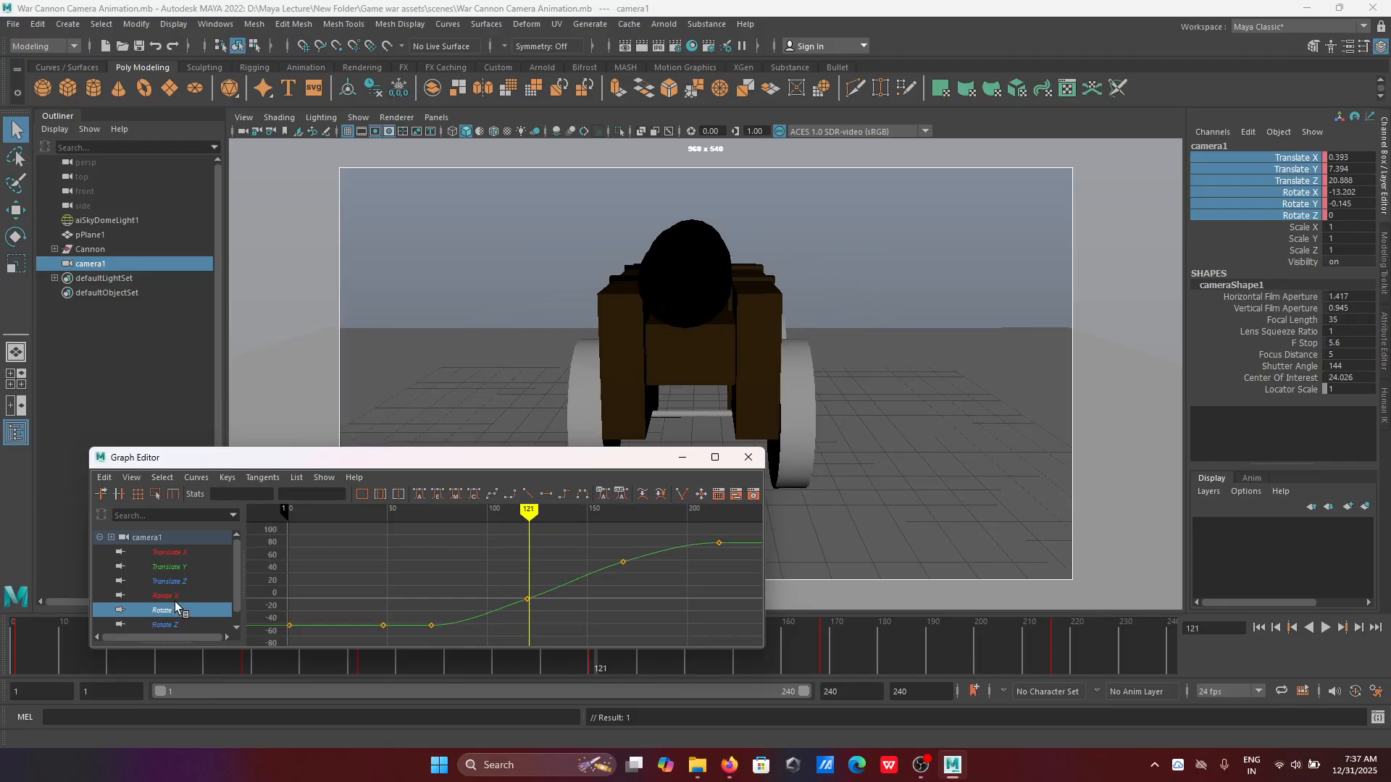
Step: Select all keys on camera1's Rotate X curve and set their tangents to linear
click(175, 596)
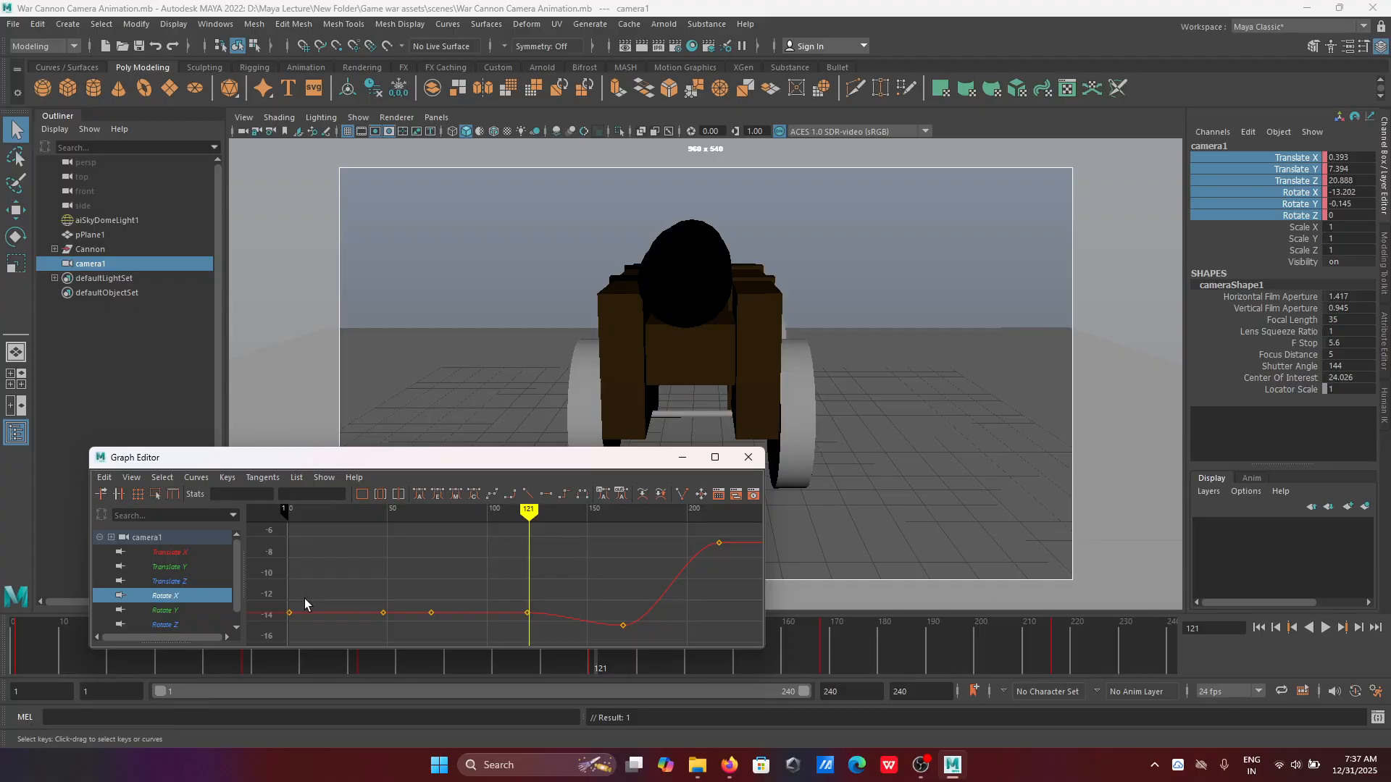
scroll(341, 590, down, 5)
drag(358, 547, 679, 618)
key(f)
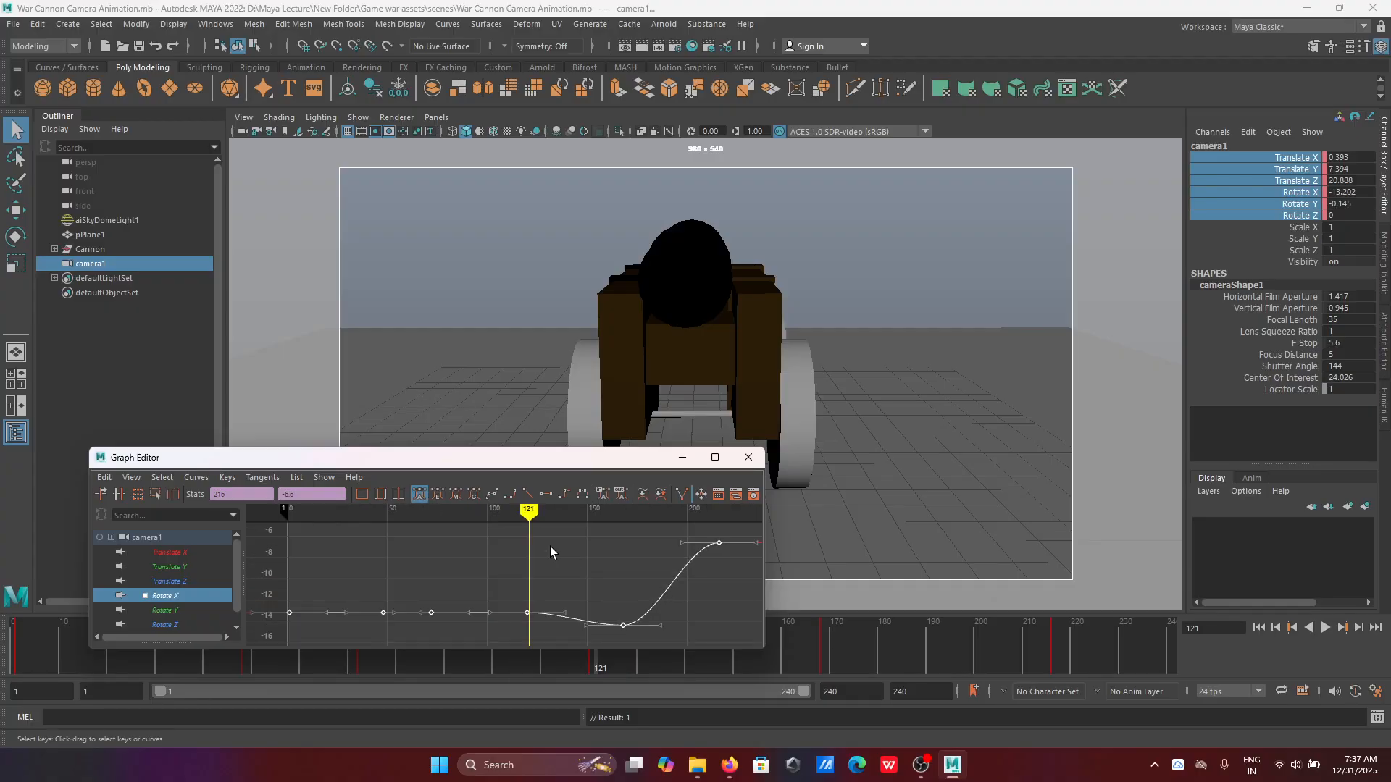
click(528, 494)
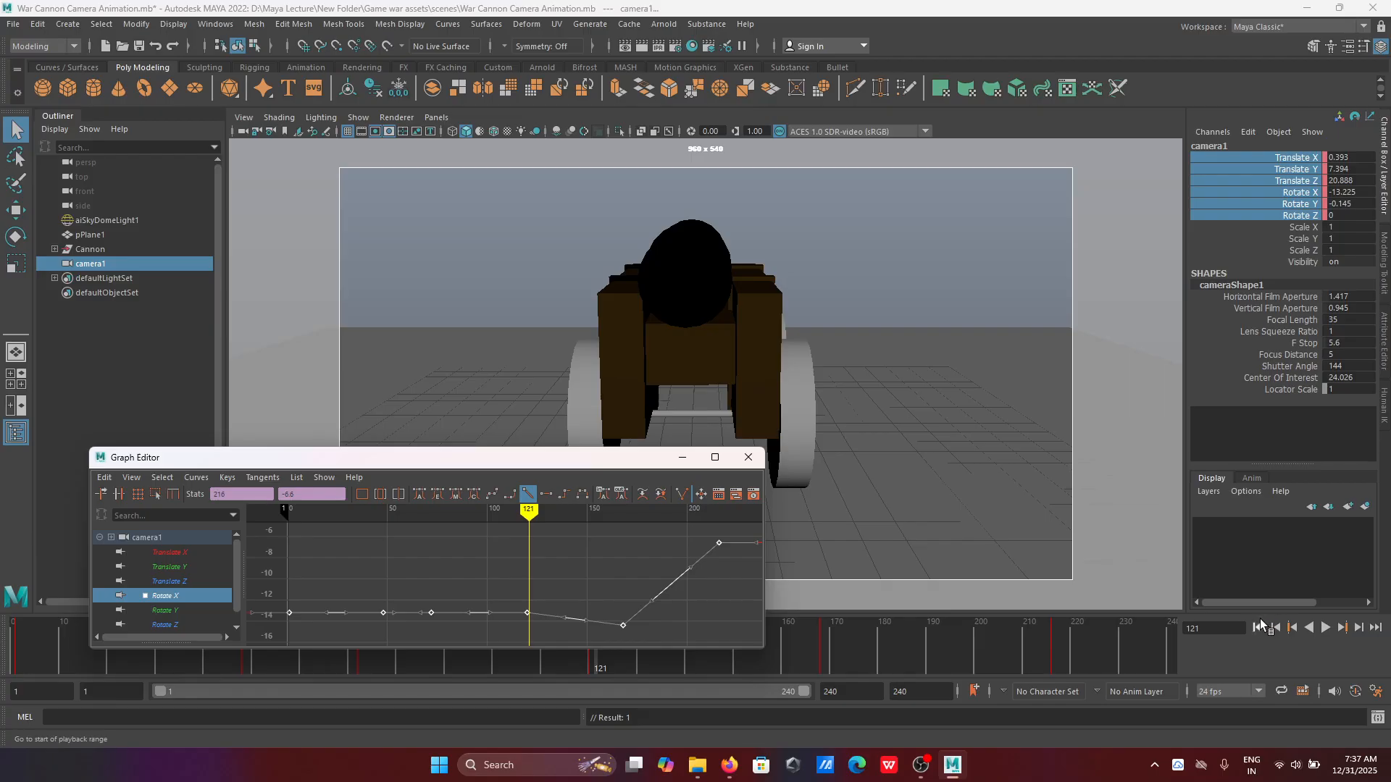
Step: Minimize the Graph Editor and play the animation from the first frame, restarting it once, to review the linear Rotate X motion
click(1259, 627)
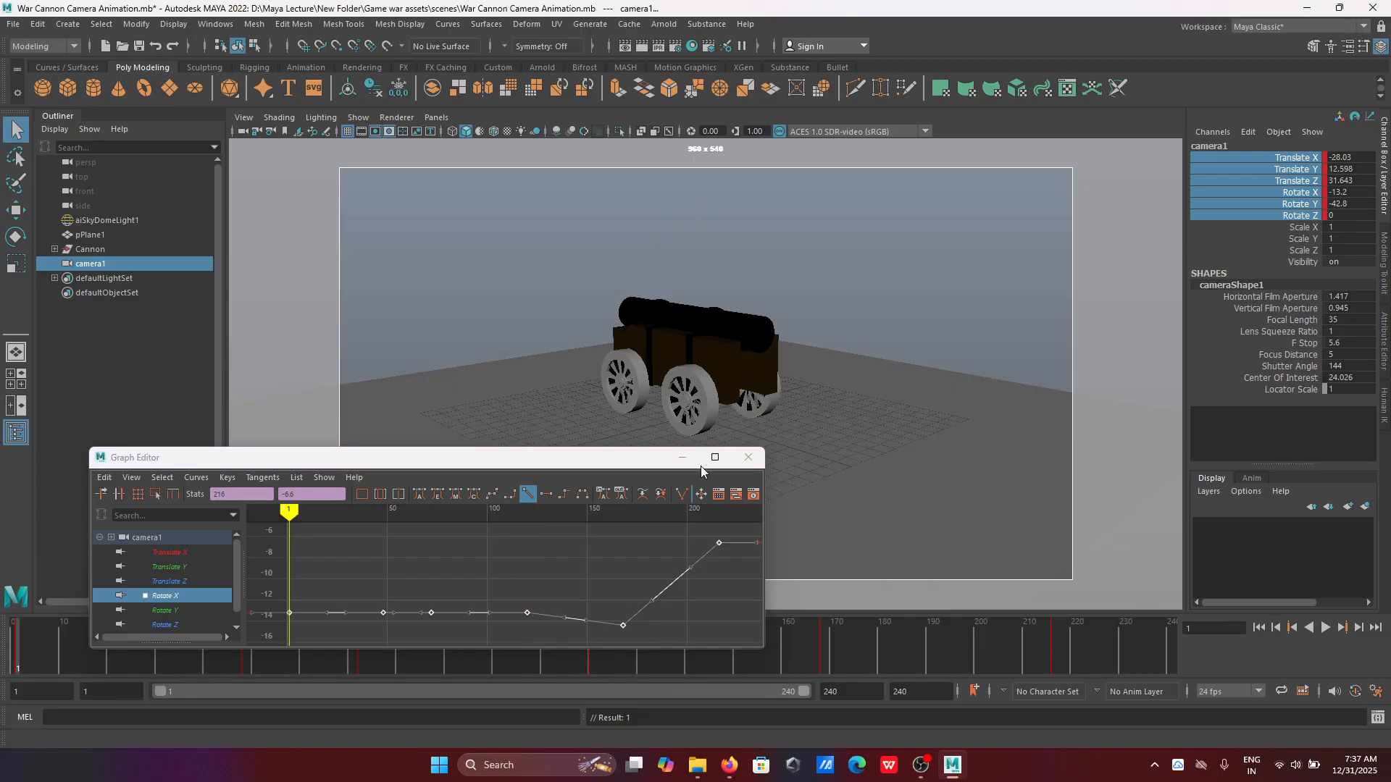
click(682, 457)
click(1326, 627)
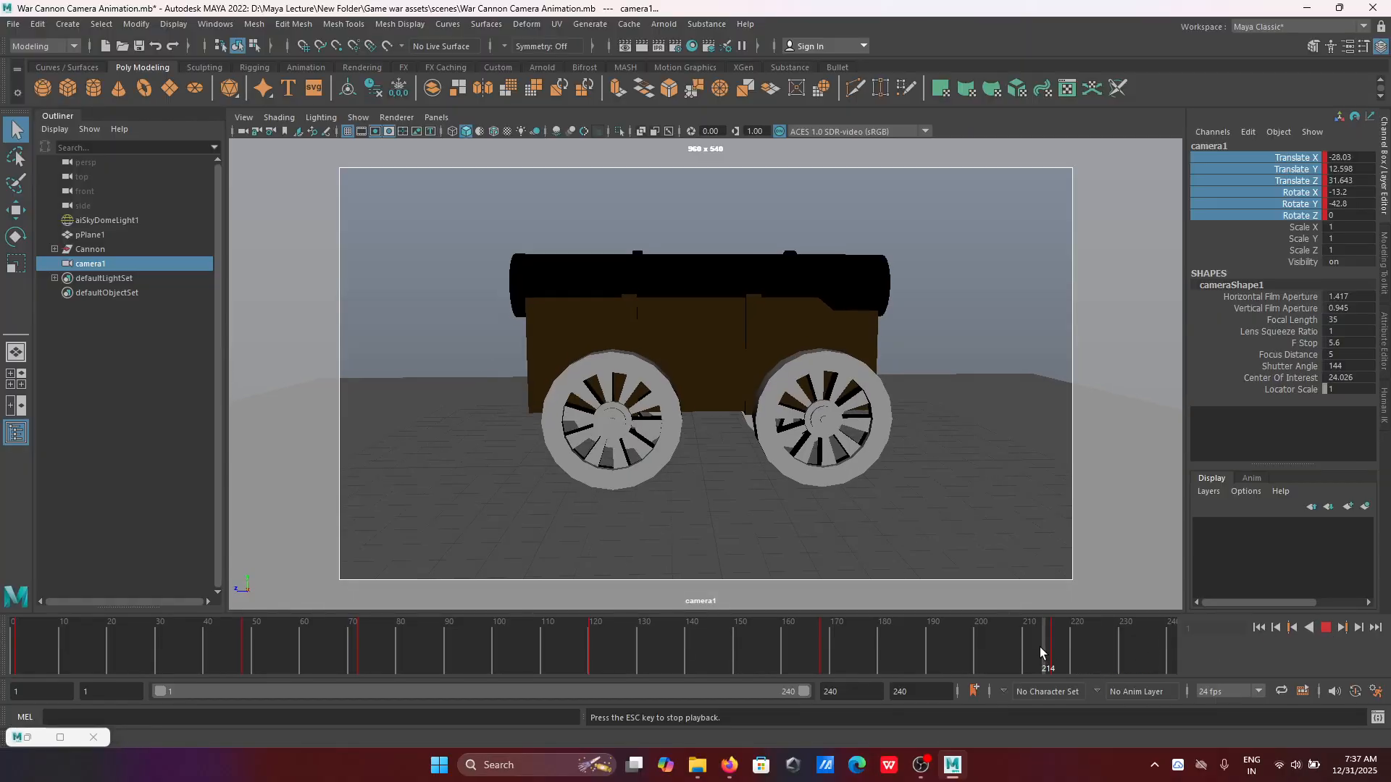
click(781, 654)
drag(781, 655, 2, 667)
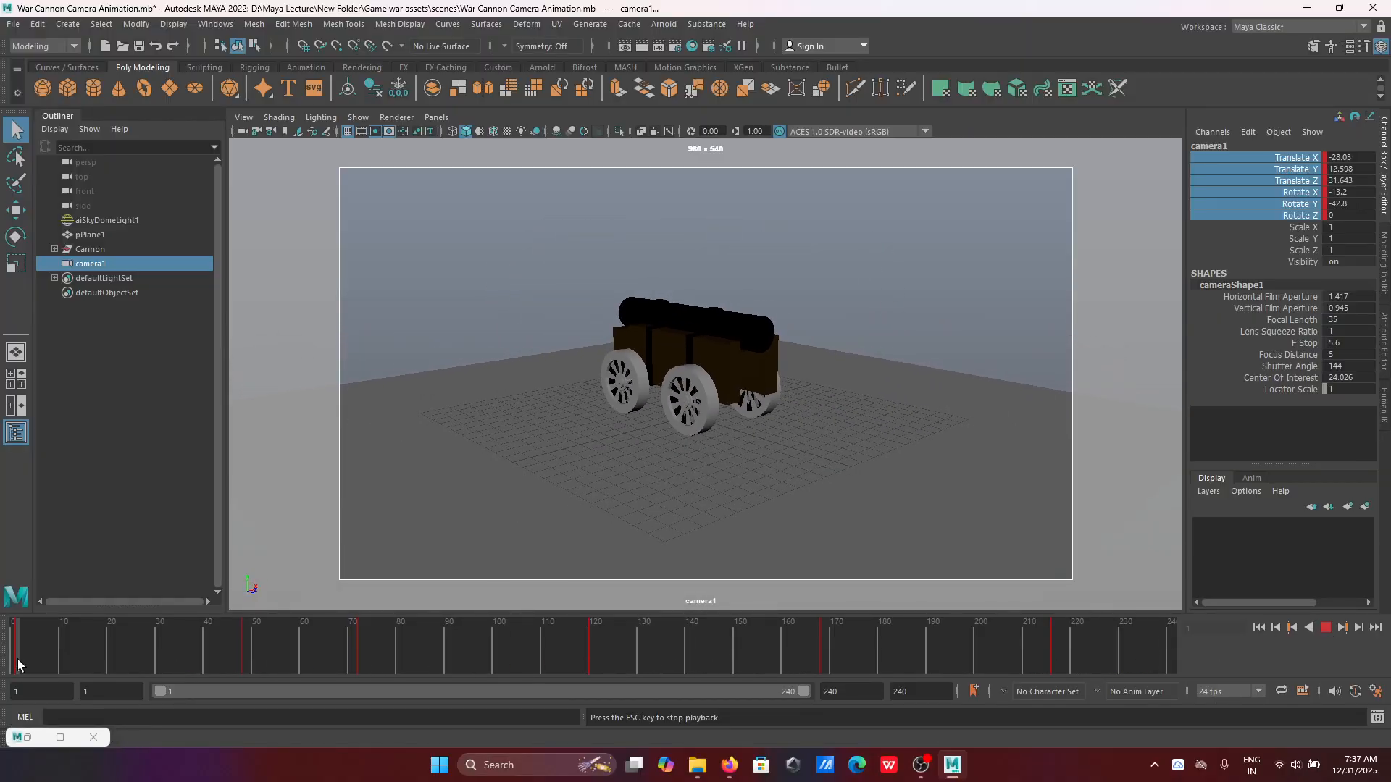
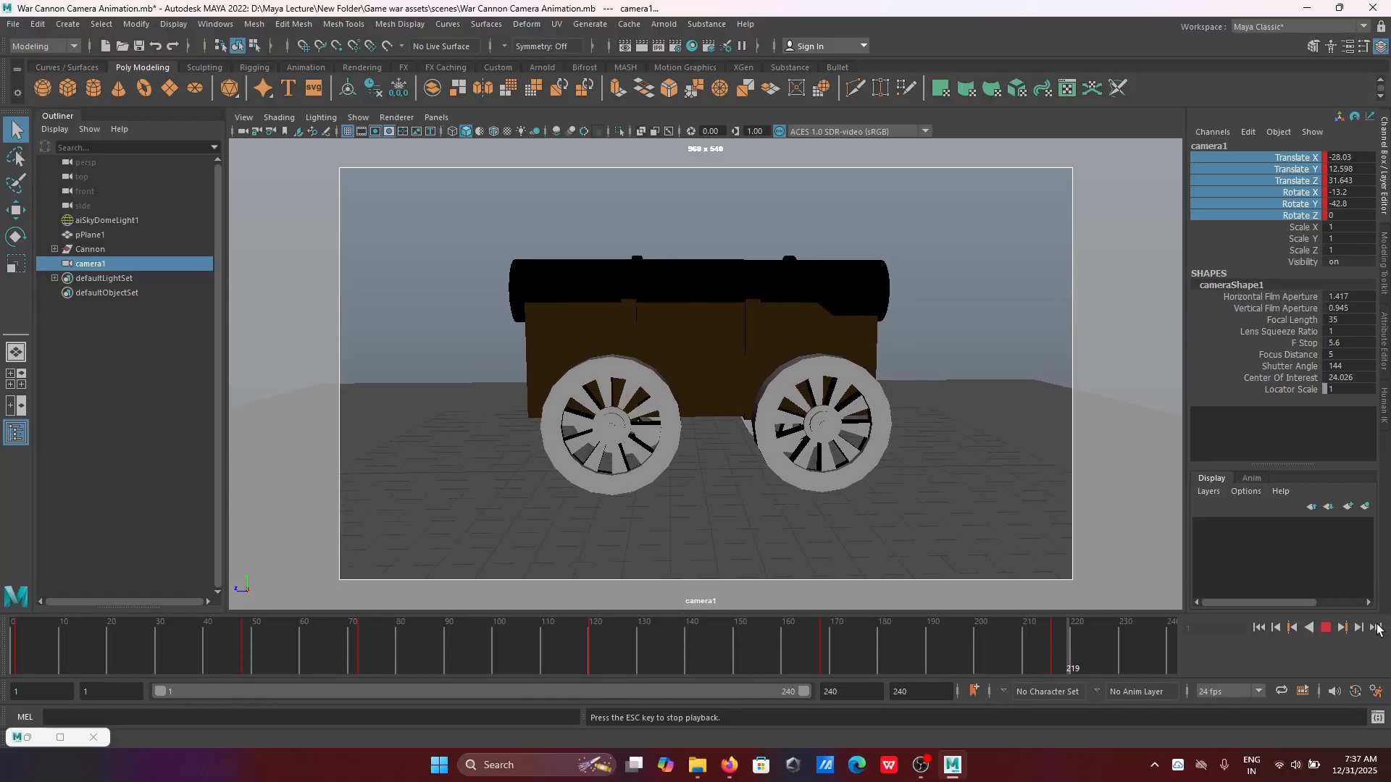
Step: Restore the Graph Editor, reposition its window over the viewport, and frame the Rotate X keys
click(28, 737)
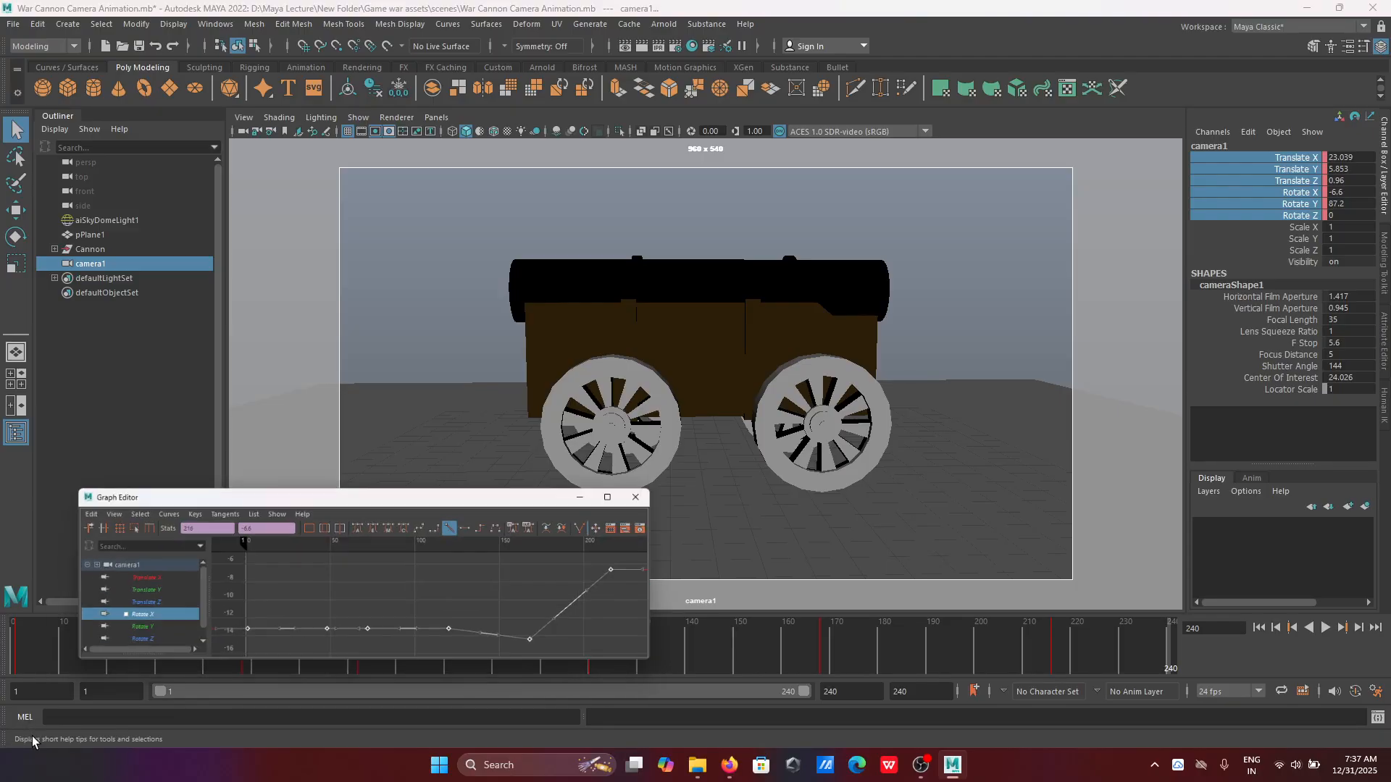
middle_drag(615, 612, 626, 529)
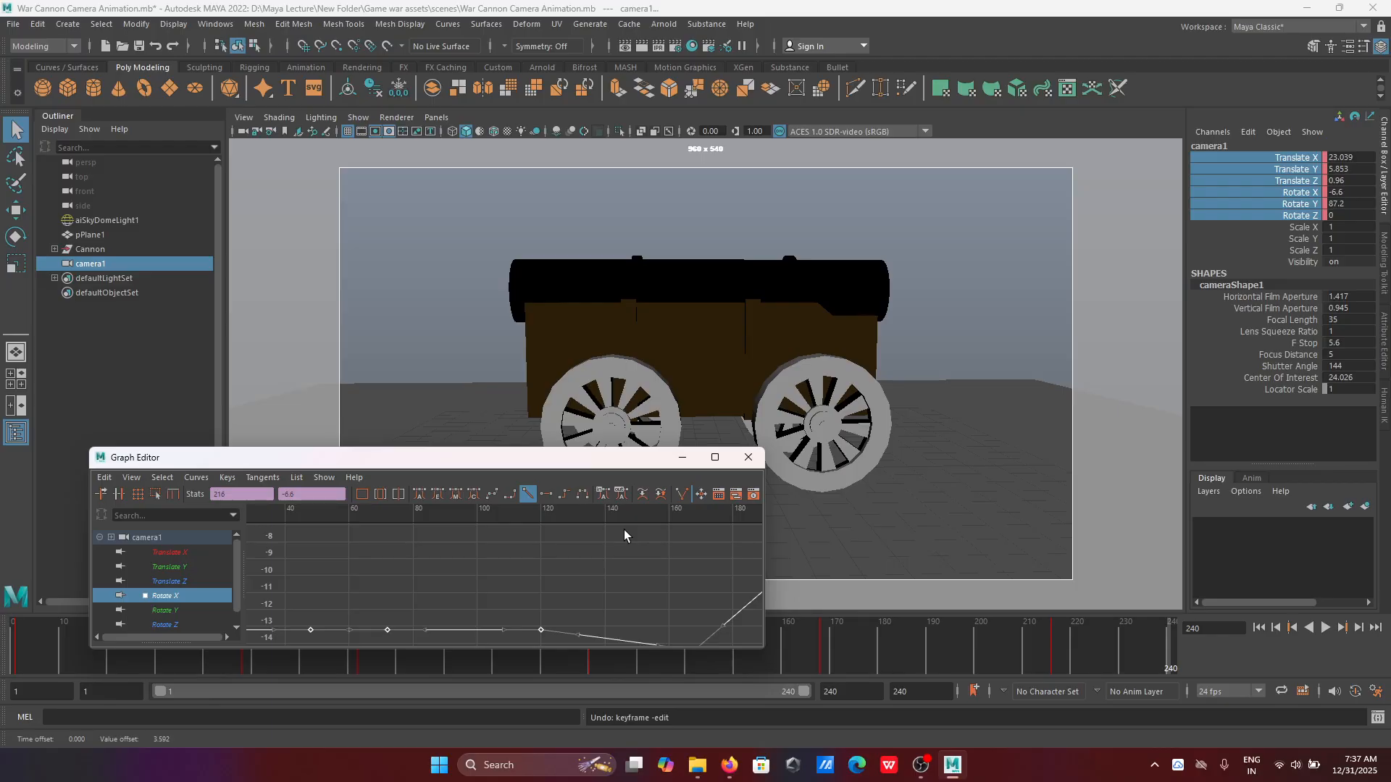
drag(610, 462, 637, 359)
key(f)
scroll(544, 498, up, 2)
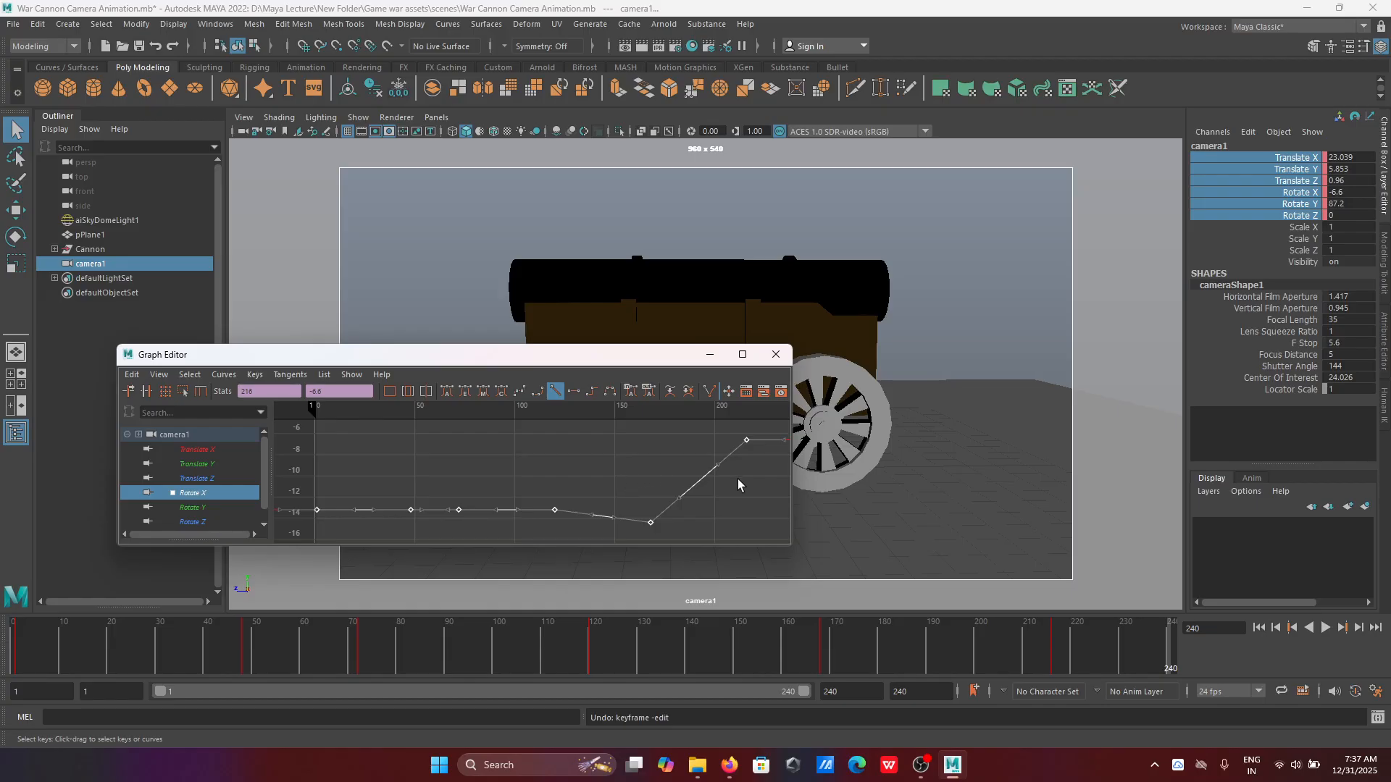
Step: Try shifting the selected Rotate X keys 26 frames earlier, undo the move, and reframe the curve
scroll(737, 479, down, 2)
alt+middle_drag(741, 489, 712, 490)
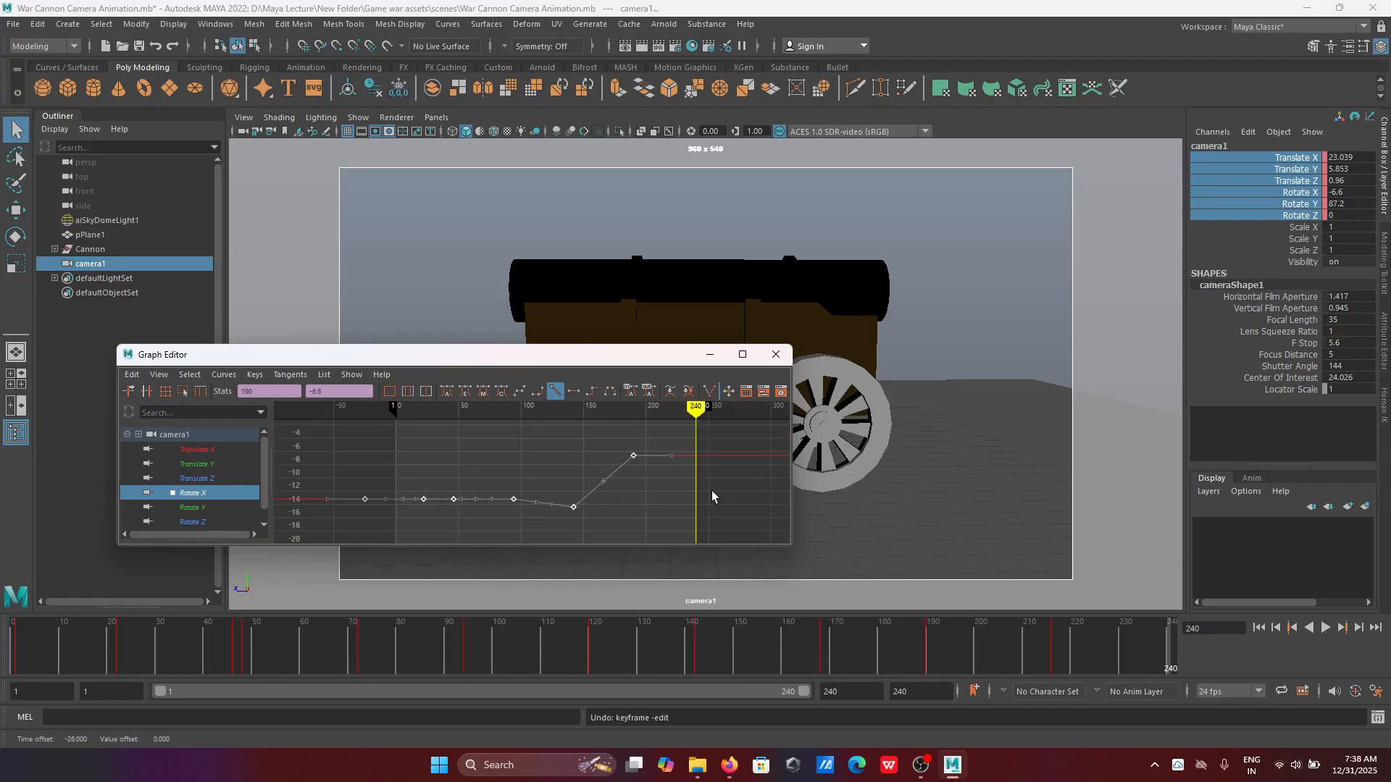
key(ctrl+z)
key(f)
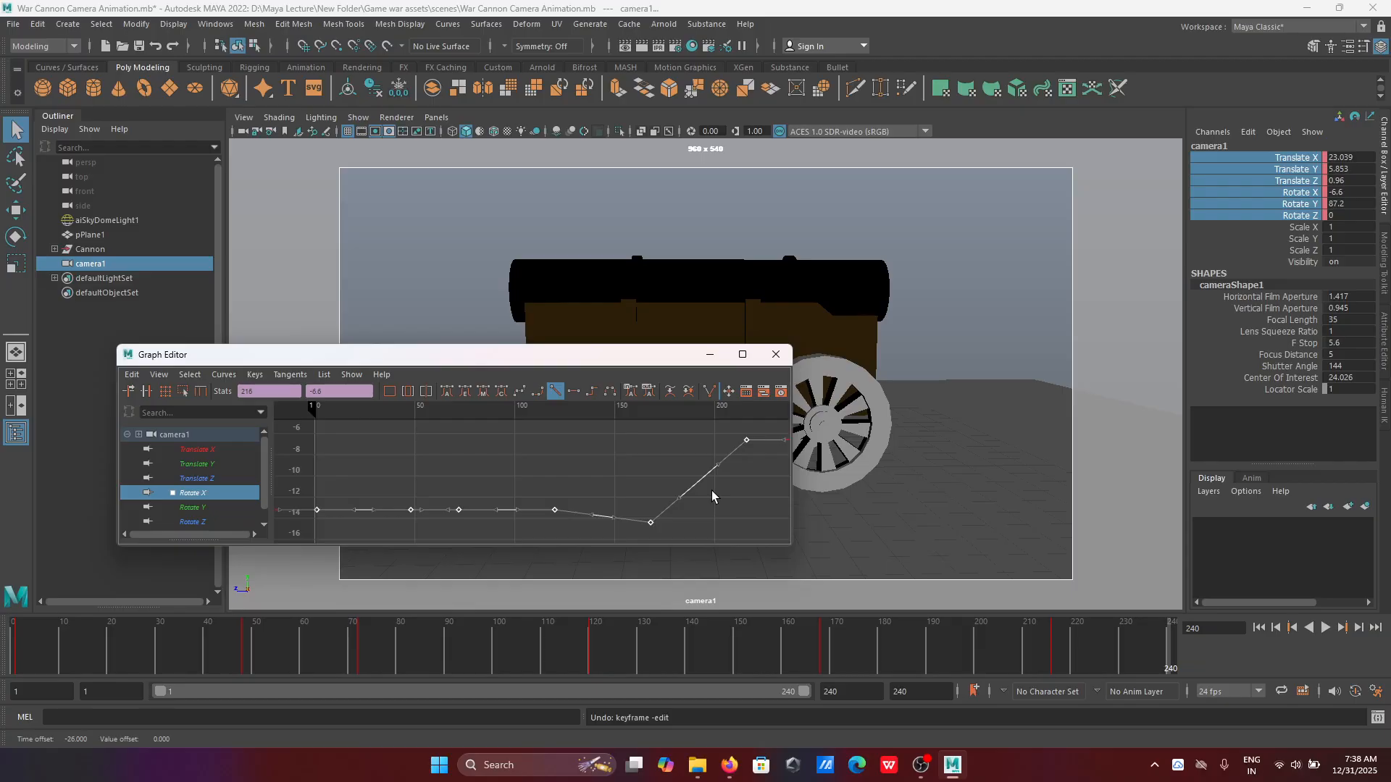
scroll(580, 529, up, 2)
scroll(555, 519, down, 2)
Step: Undo back past the linear tangents on the Rotate X keys, then reapply linear tangents and undo them again
key(ctrl+z)
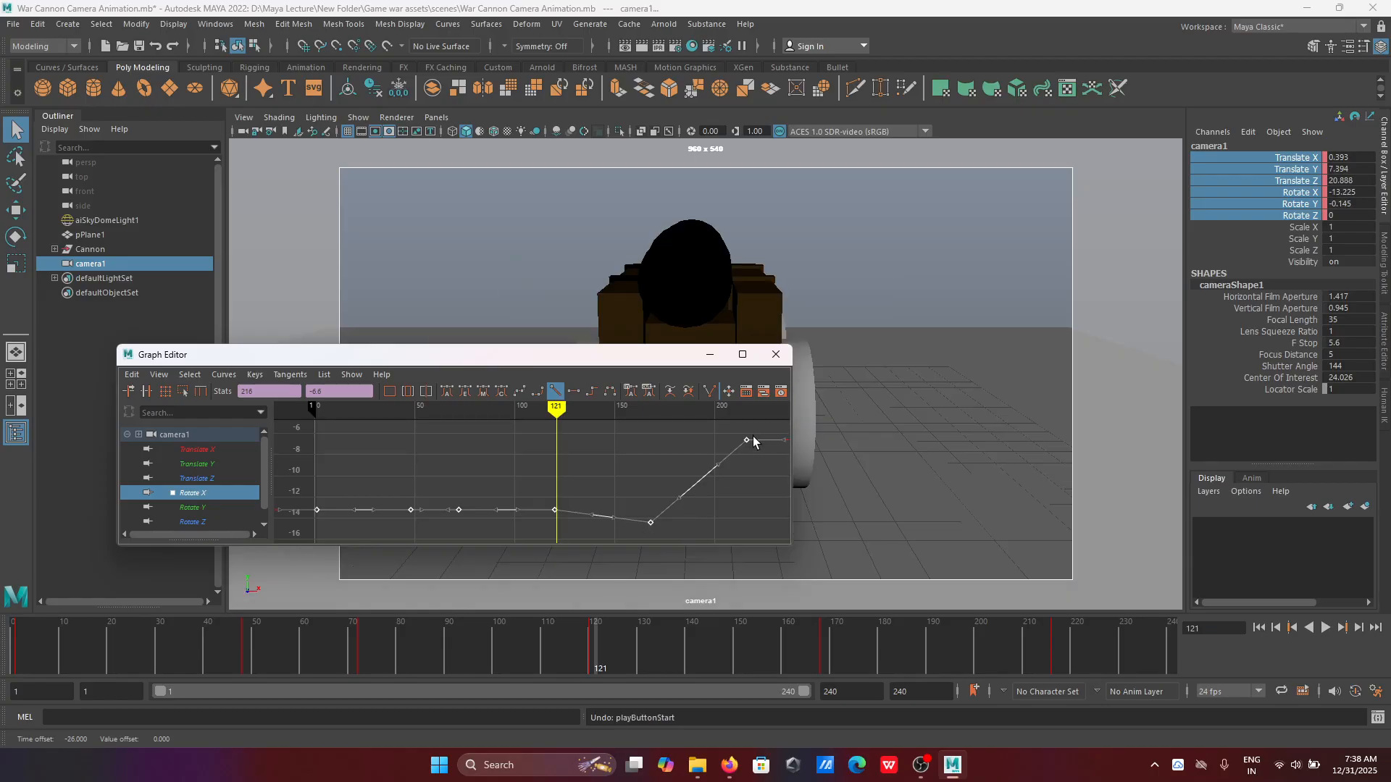
key(ctrl+z)
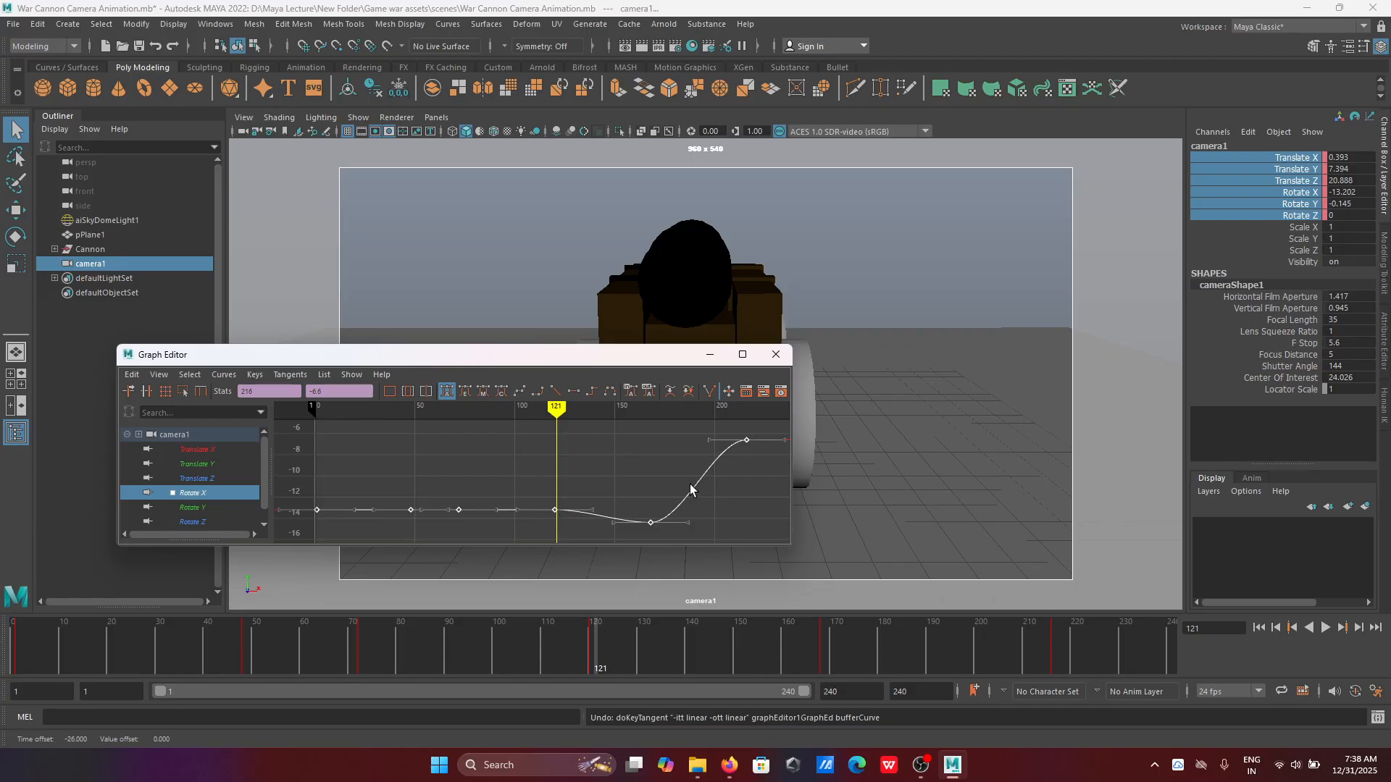
click(555, 392)
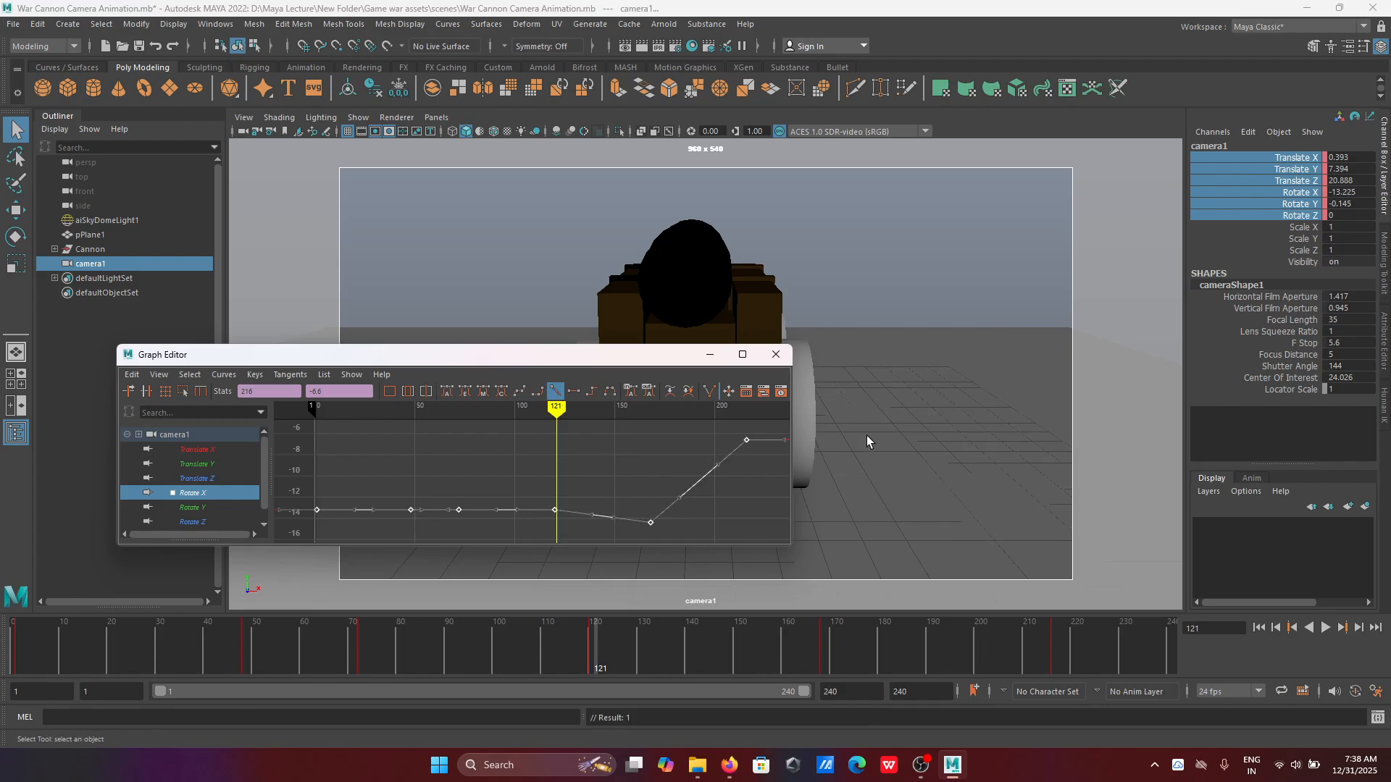
key(ctrl+z)
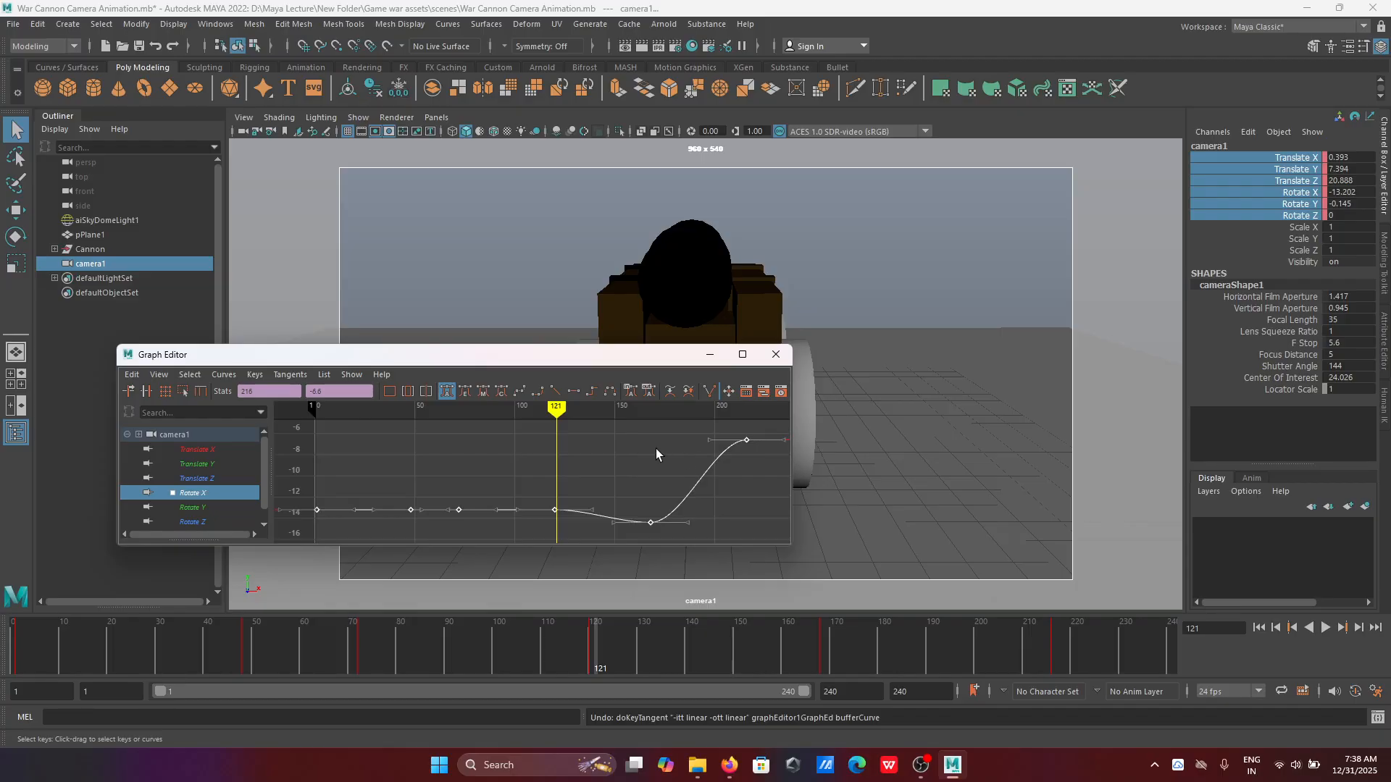
Step: Try plateau and clamped tangents in turn on the selected Rotate X keys, undoing each one
click(609, 393)
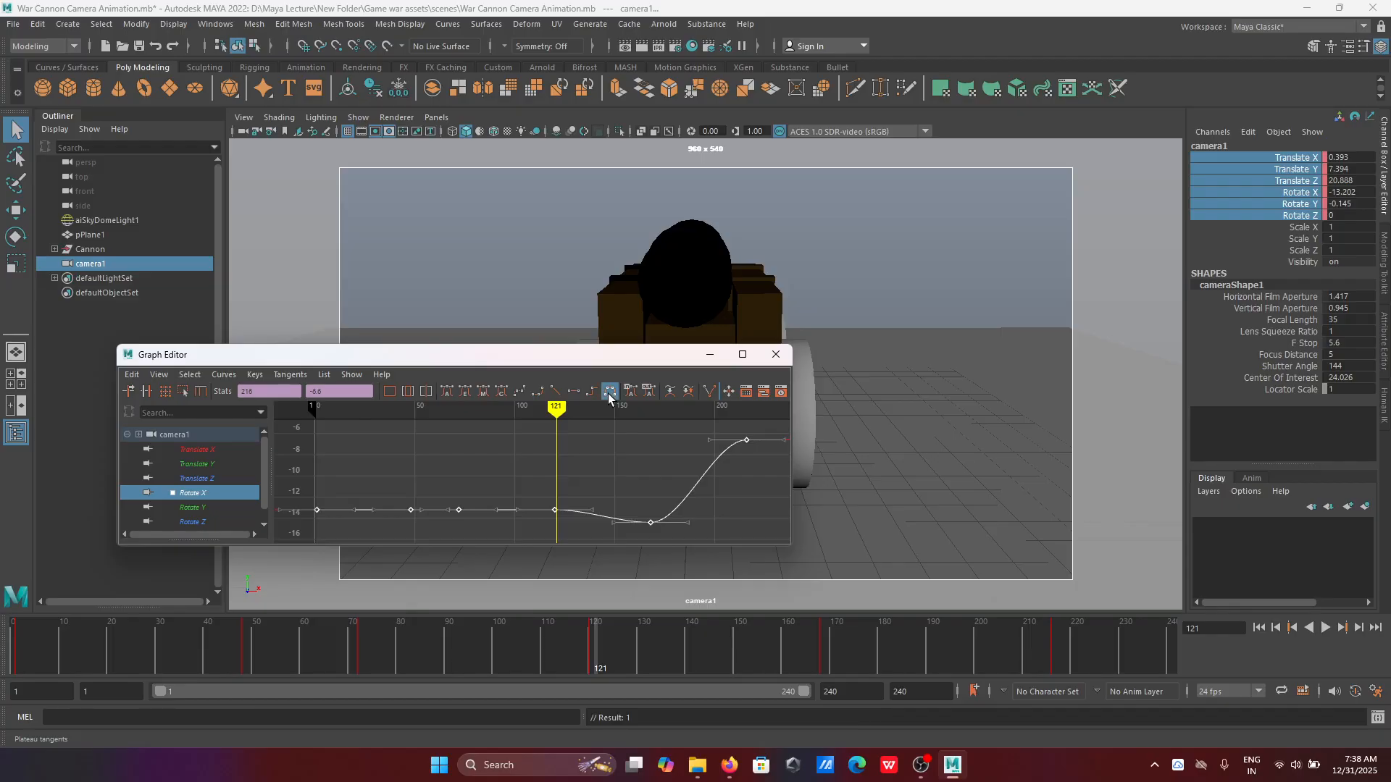
key(ctrl+z)
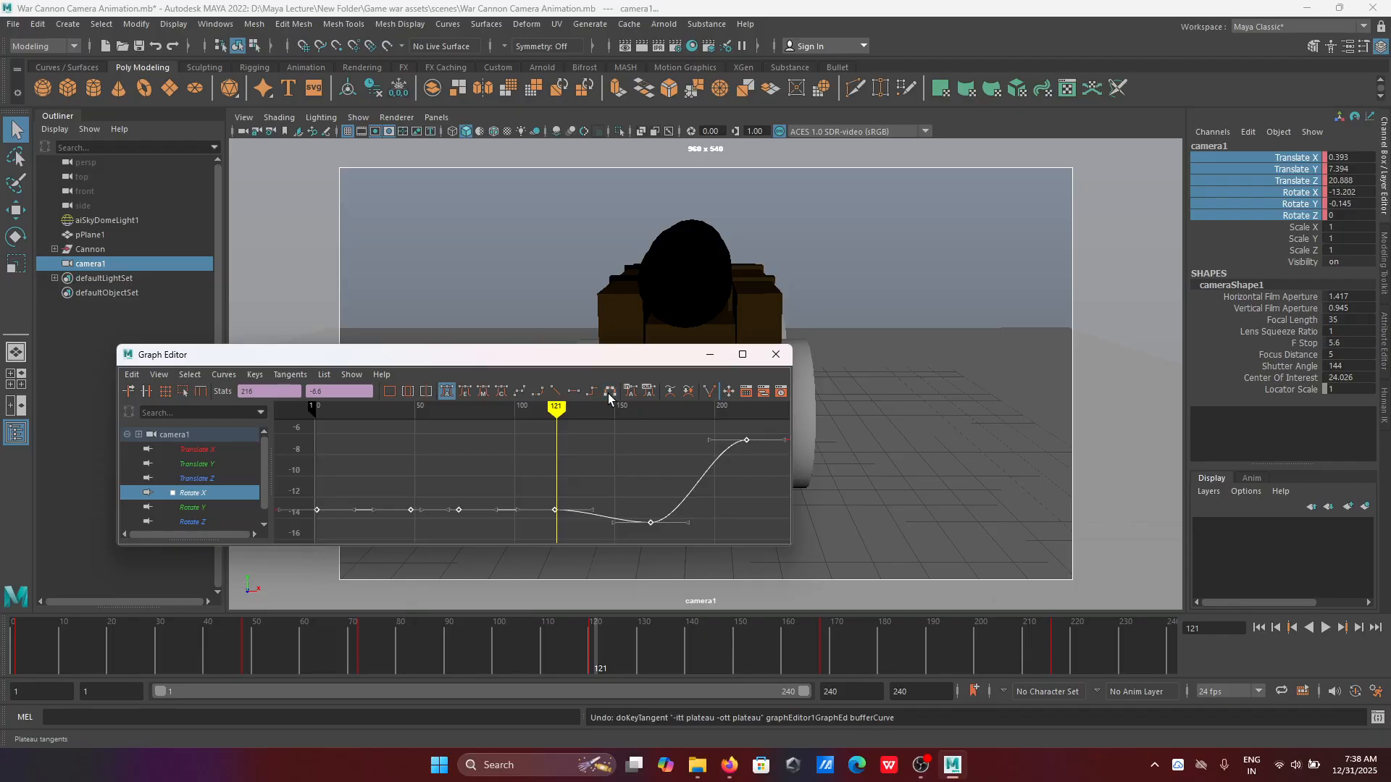
click(543, 397)
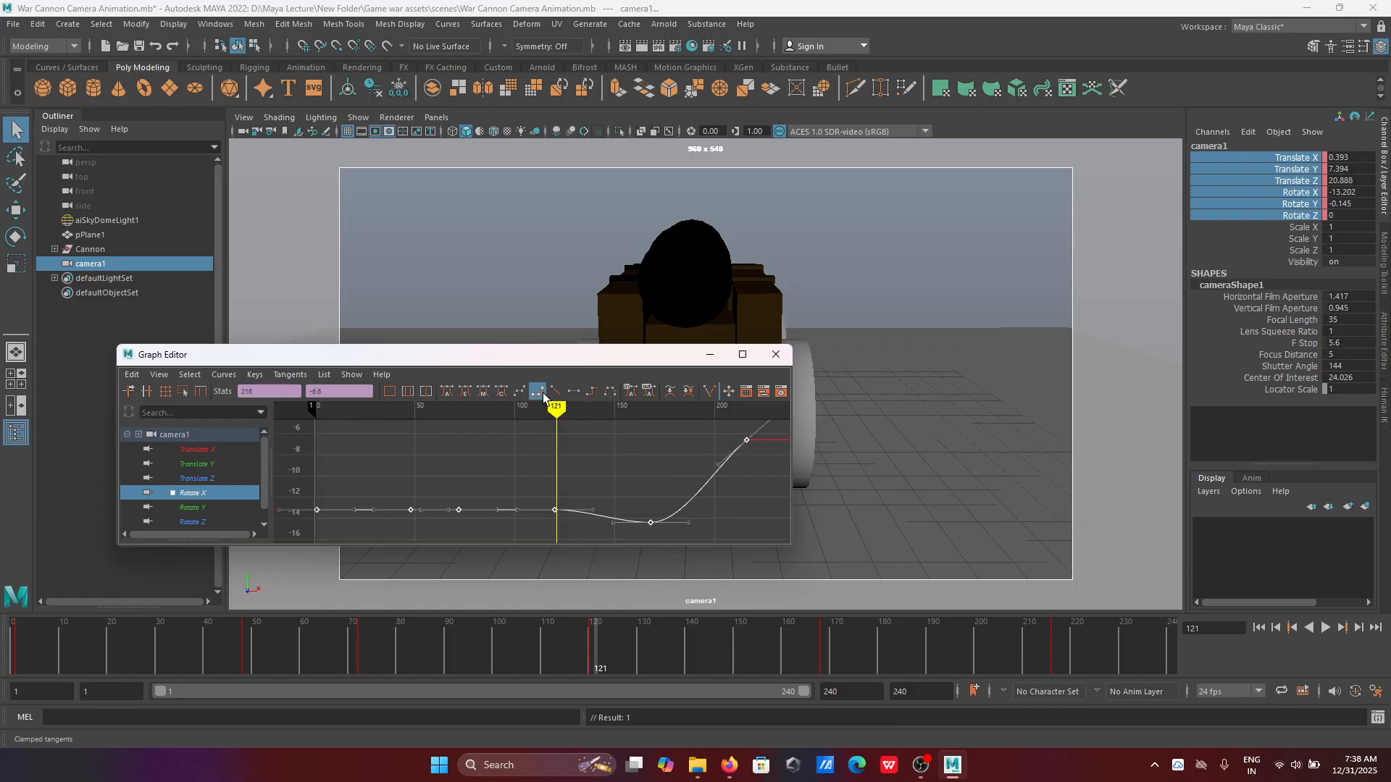
key(ctrl+z)
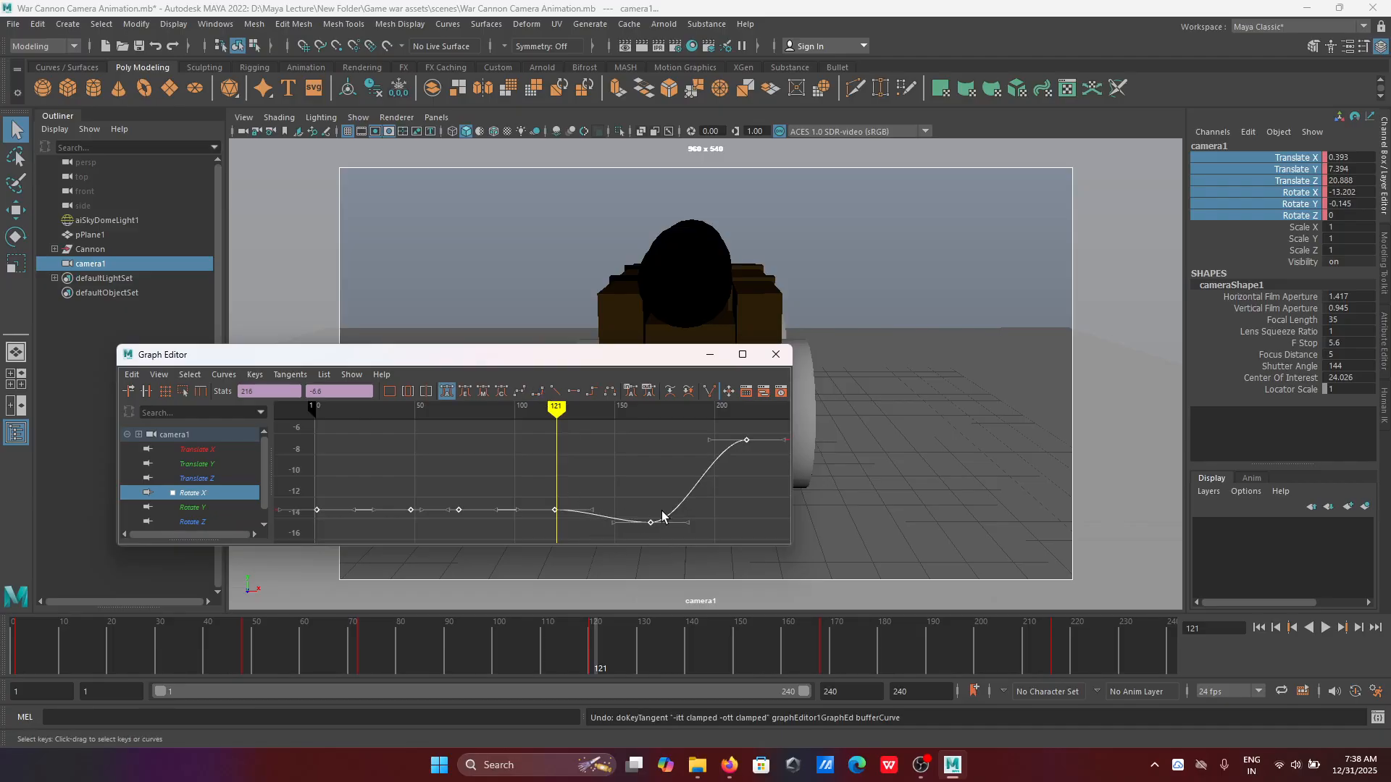
Step: Set the Rotate X keys to clamped tangents, play the animation from the first frame, and scrub to frame 216 to review it
click(536, 393)
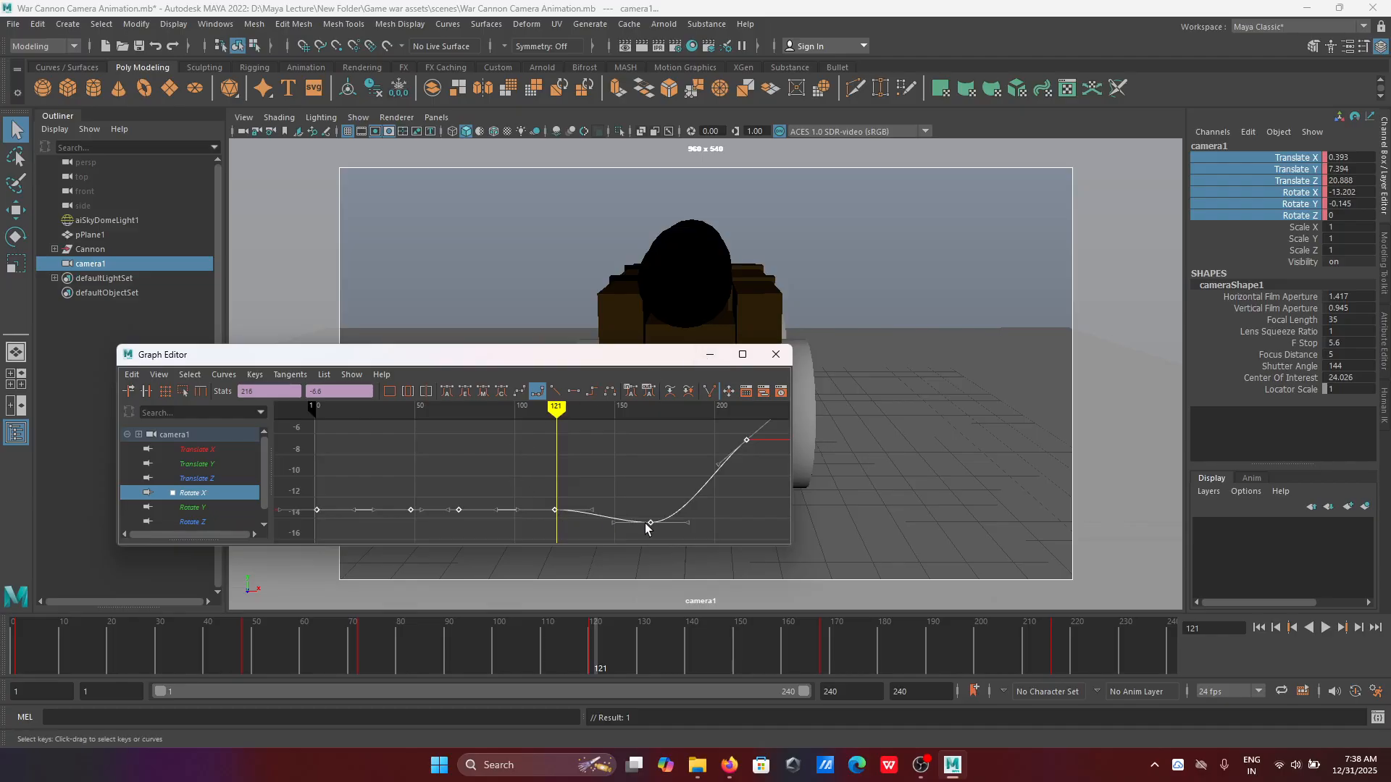
click(711, 355)
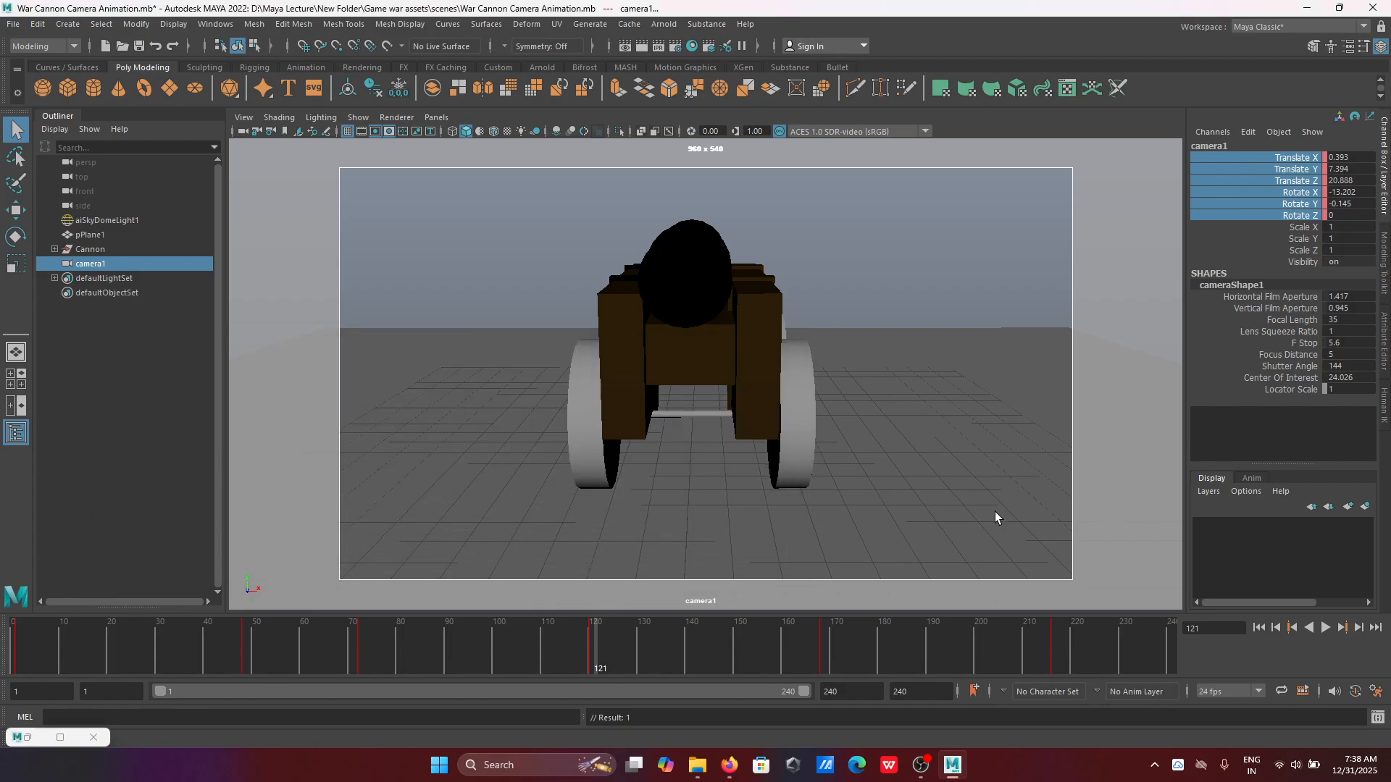
click(1258, 627)
click(1326, 627)
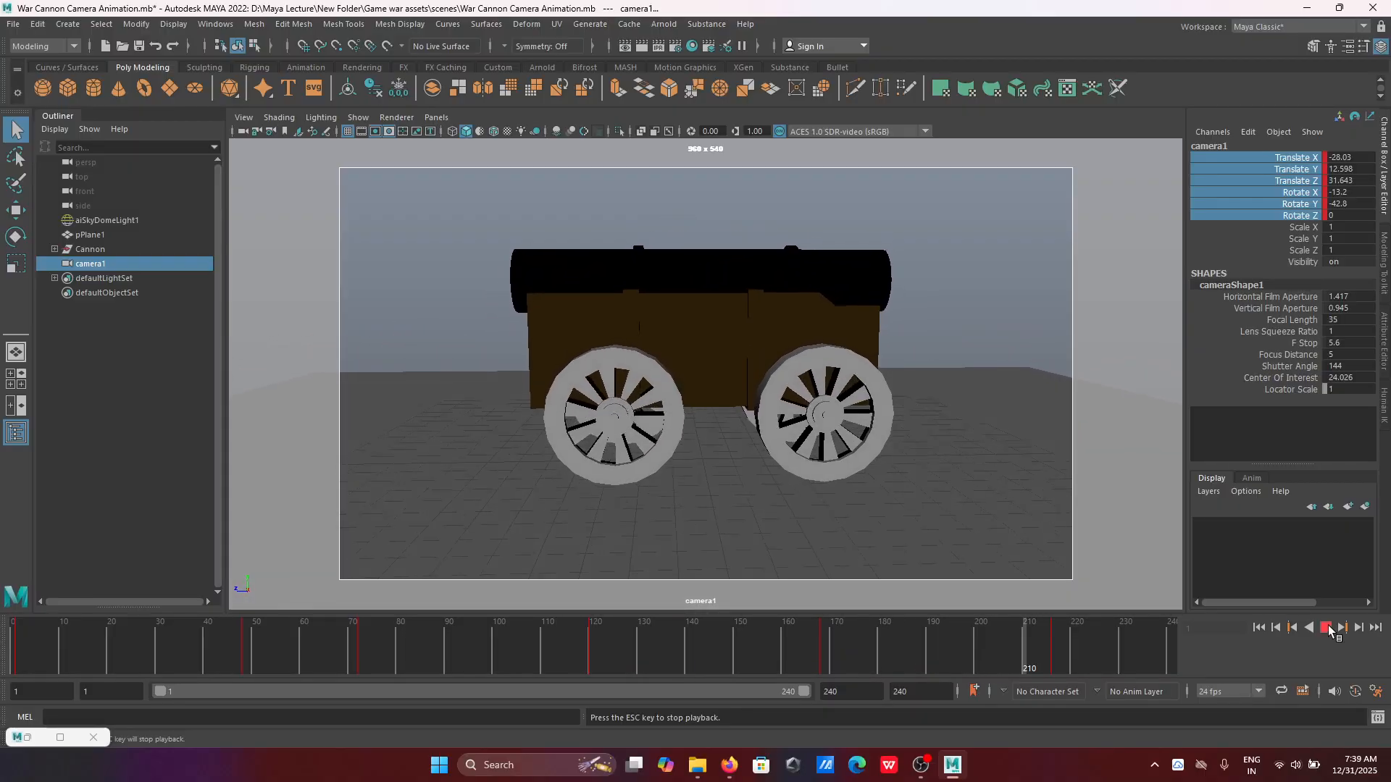
click(1326, 628)
drag(919, 658, 1052, 657)
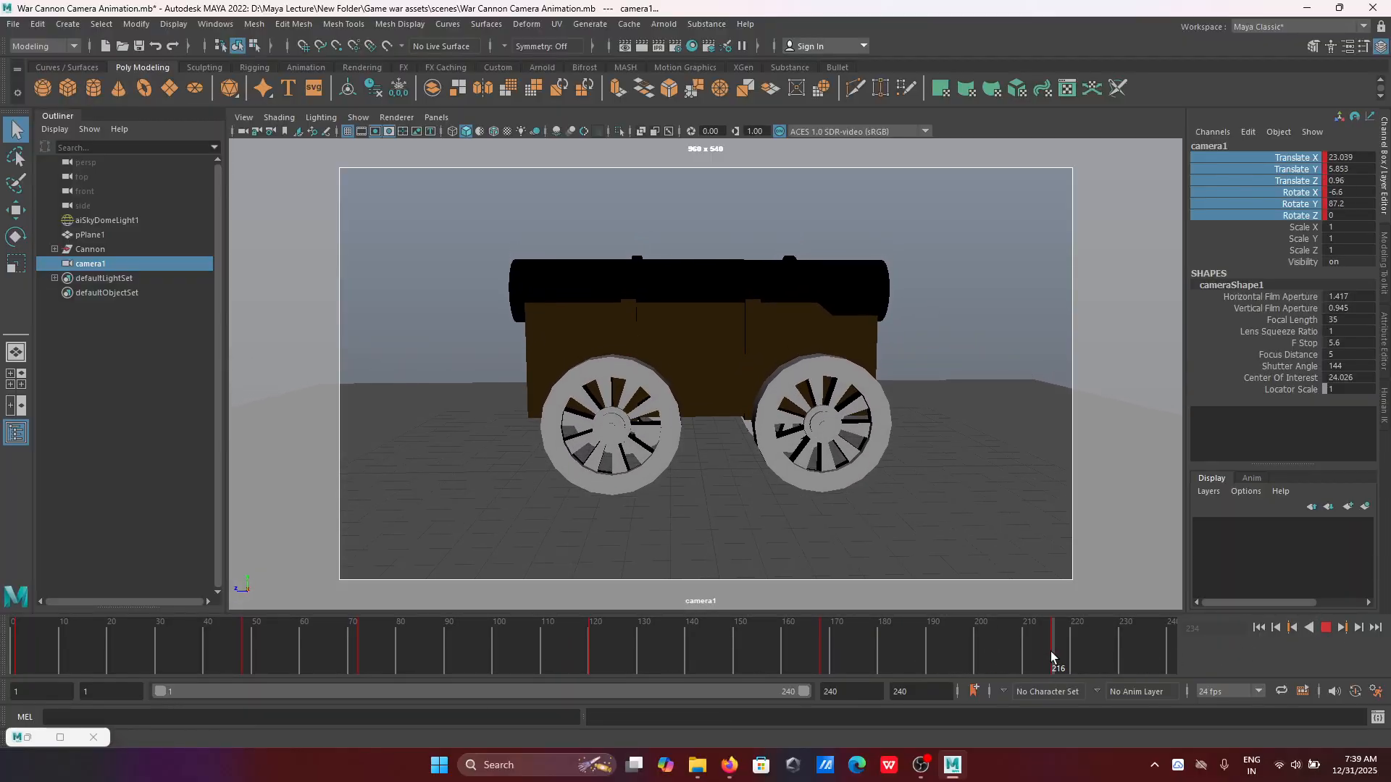
Step: Restore the Graph Editor, select all keys on the Rotate Y curve, and set their tangents to clamped
click(60, 737)
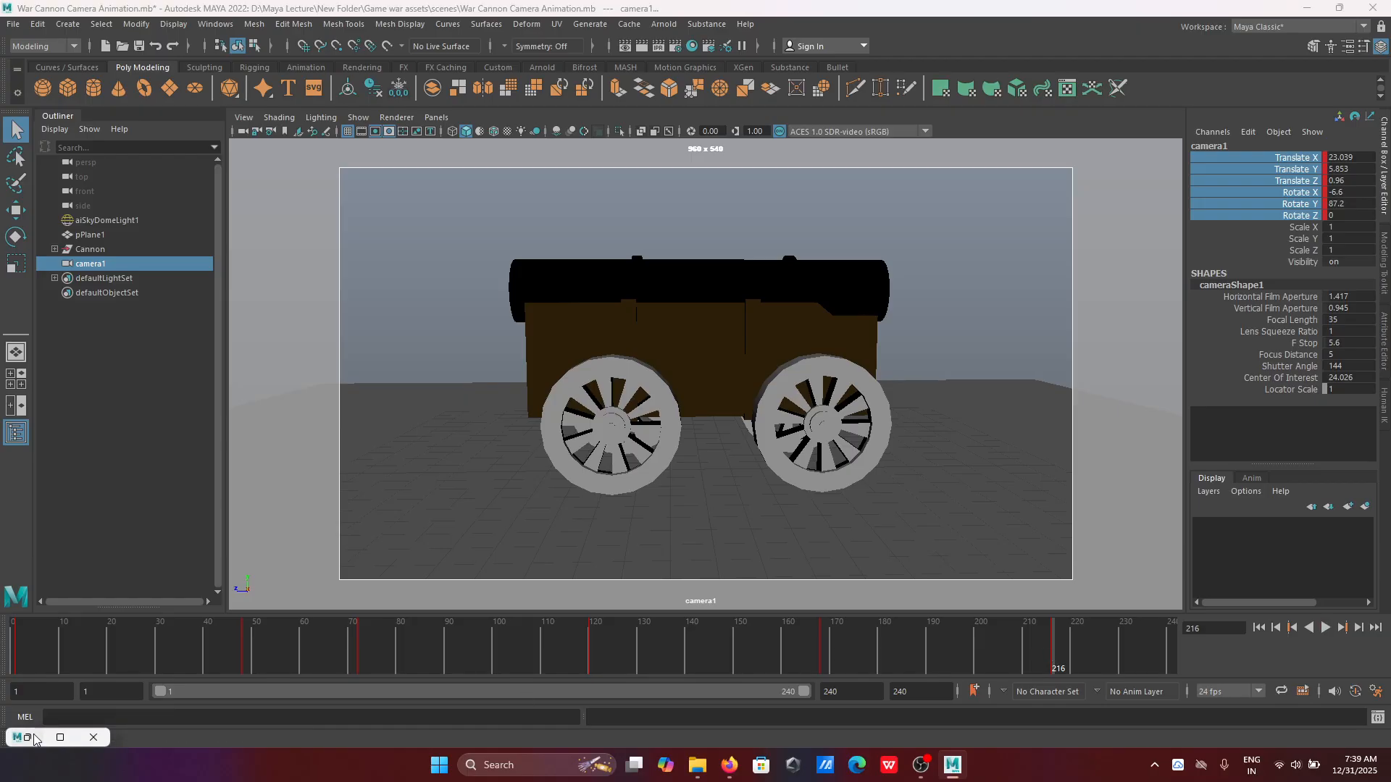
click(214, 507)
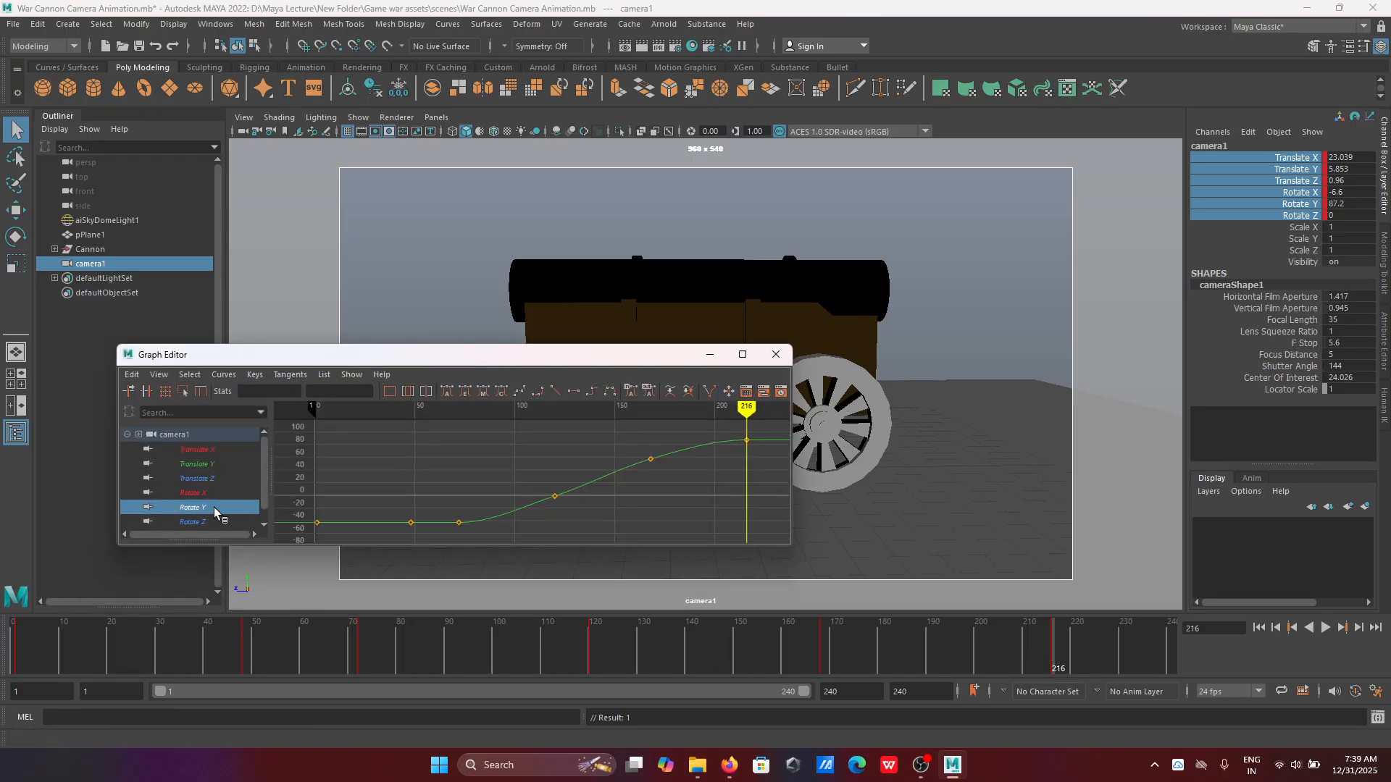
key(f)
scroll(435, 471, down, 2)
drag(395, 463, 676, 523)
scroll(399, 524, up, 2)
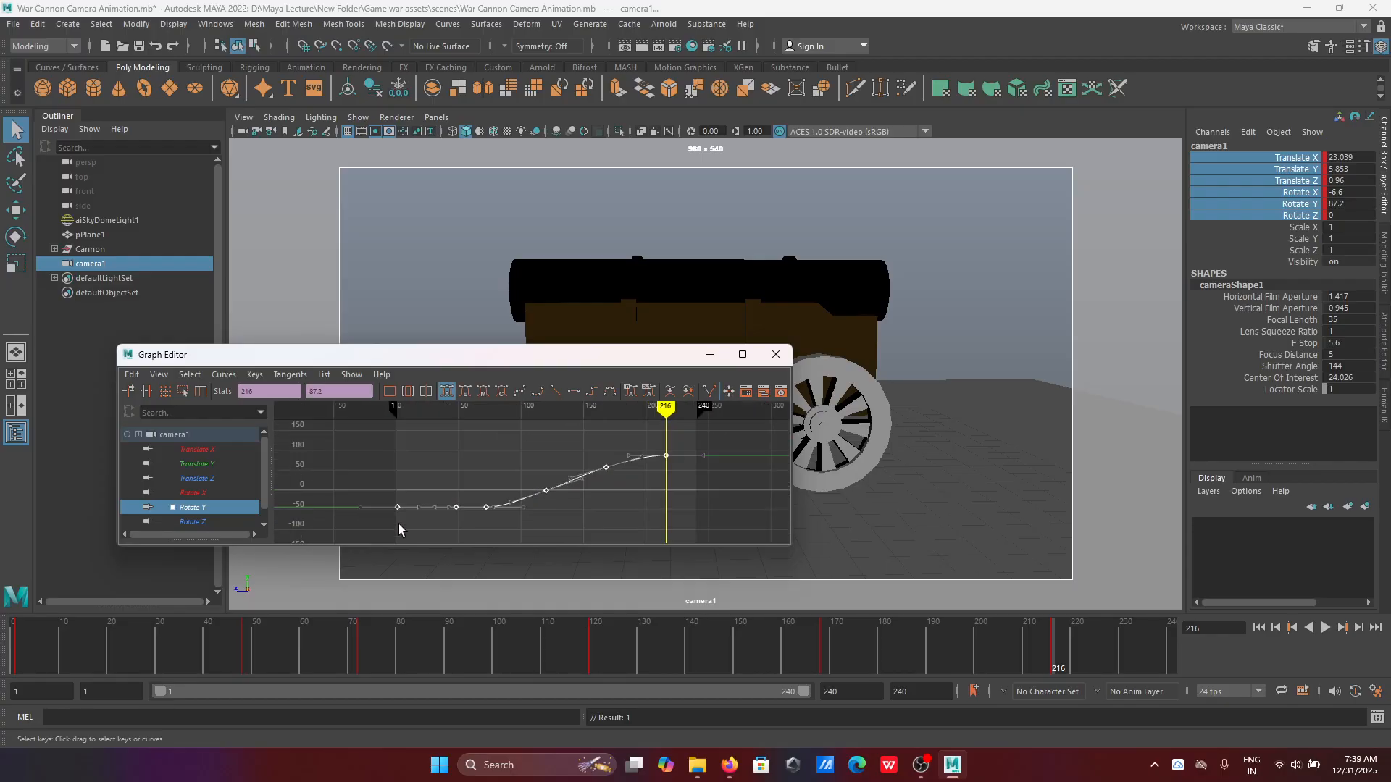
click(537, 391)
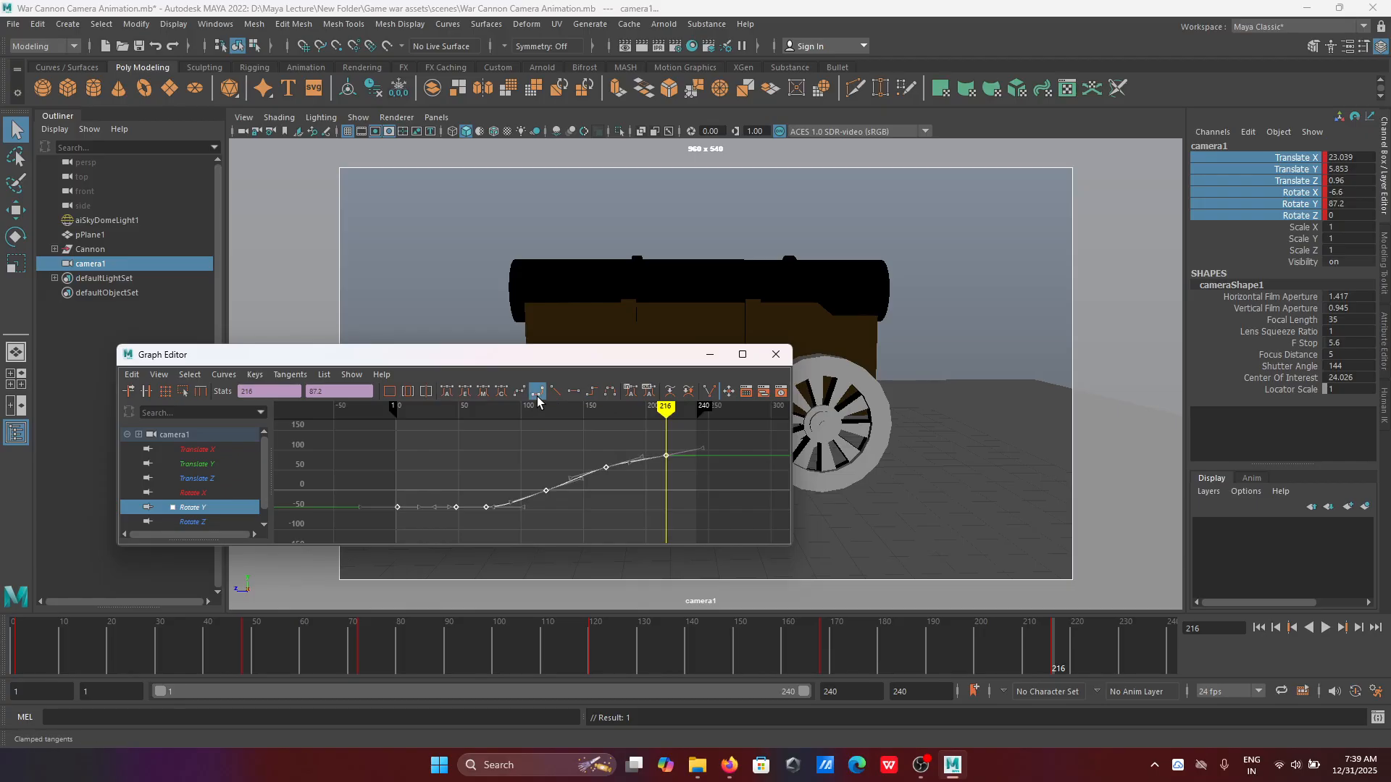
Step: Minimize the Graph Editor, play the animation from the first frame, and switch to the four-view layout during playback
click(710, 354)
click(1261, 625)
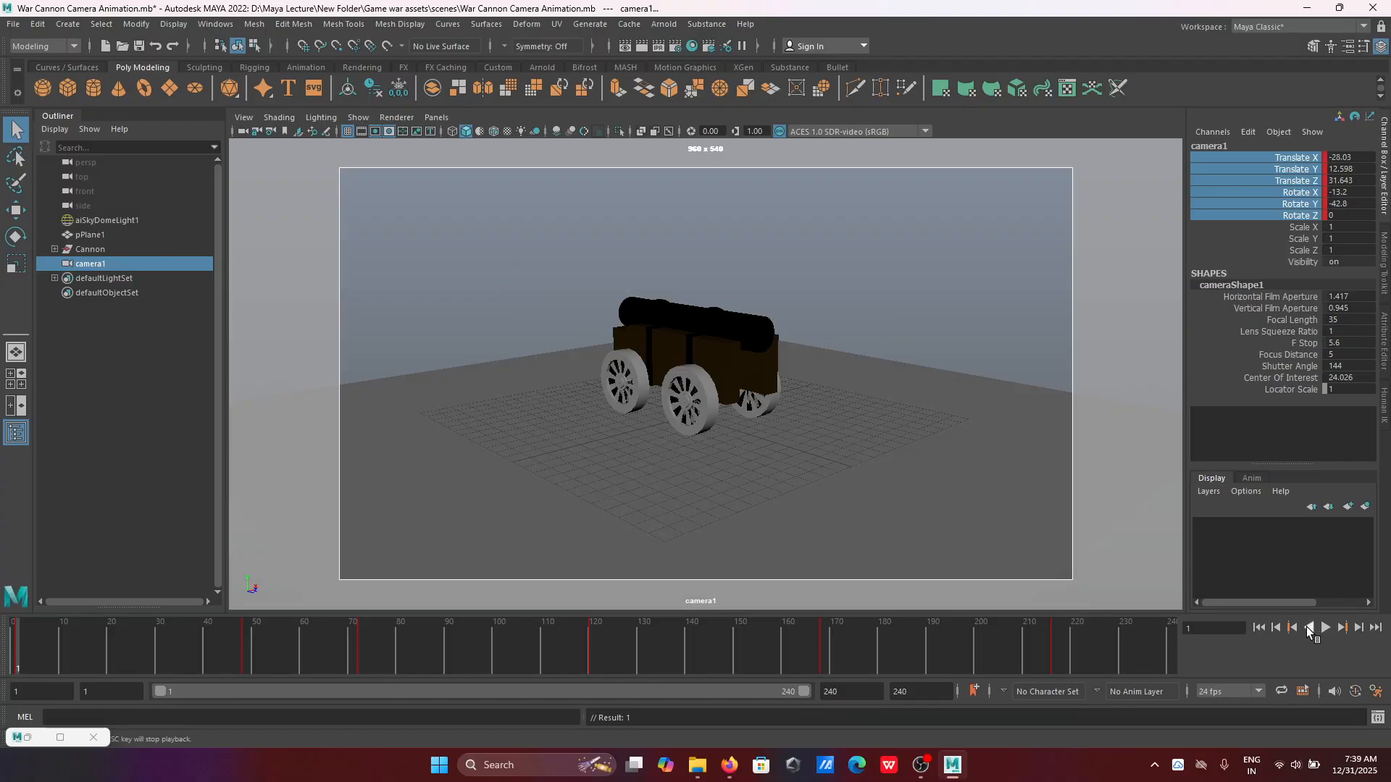
click(1323, 627)
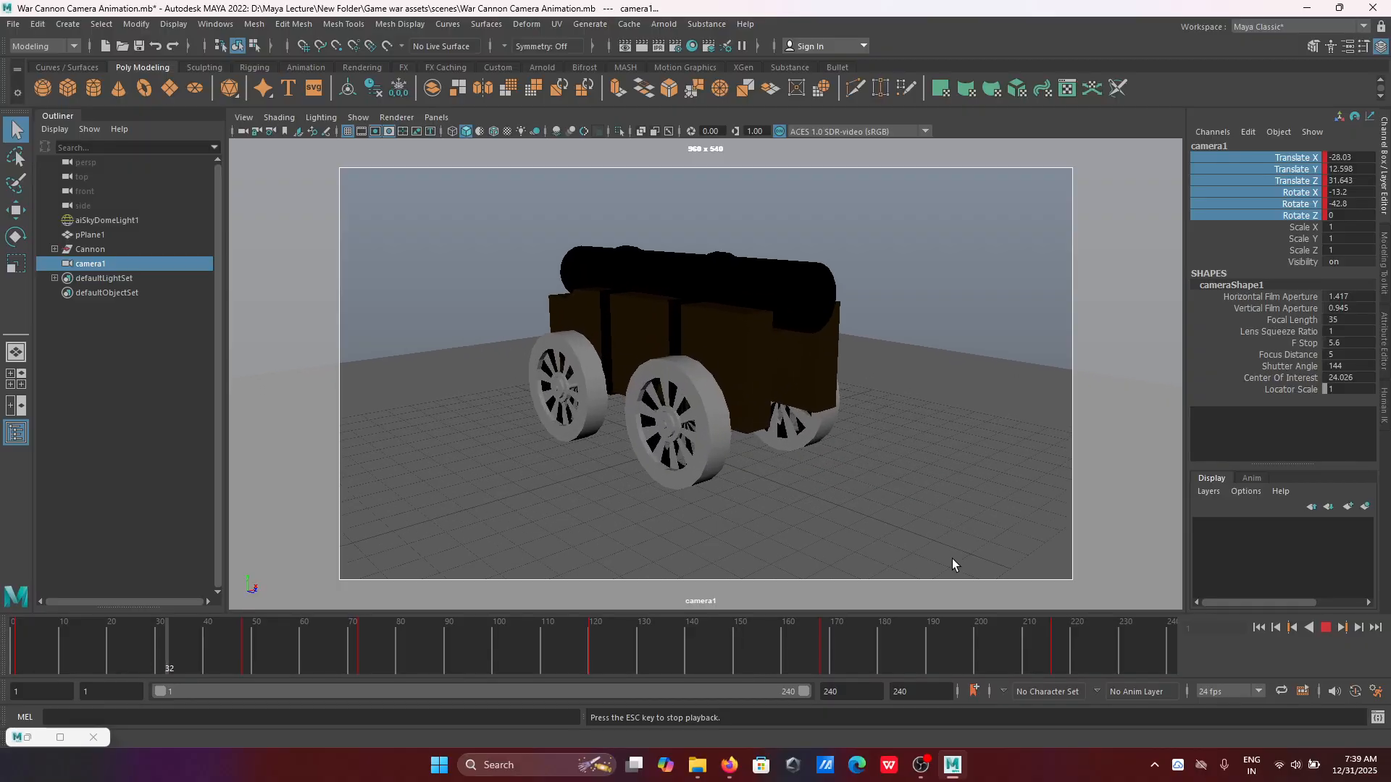
key(space)
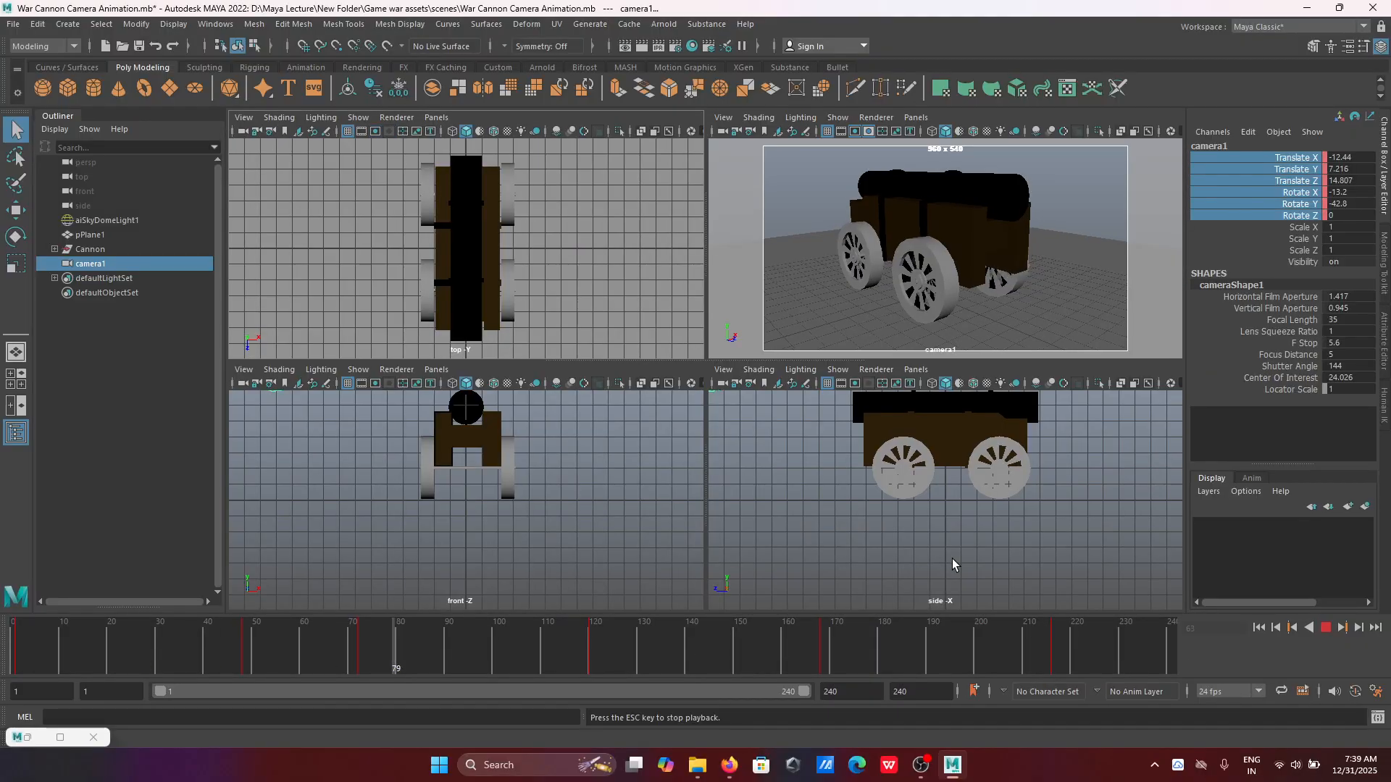
Step: Stop playback, return to the single perspective view, scrub to frame 108, and look through camera1
click(1326, 628)
click(18, 351)
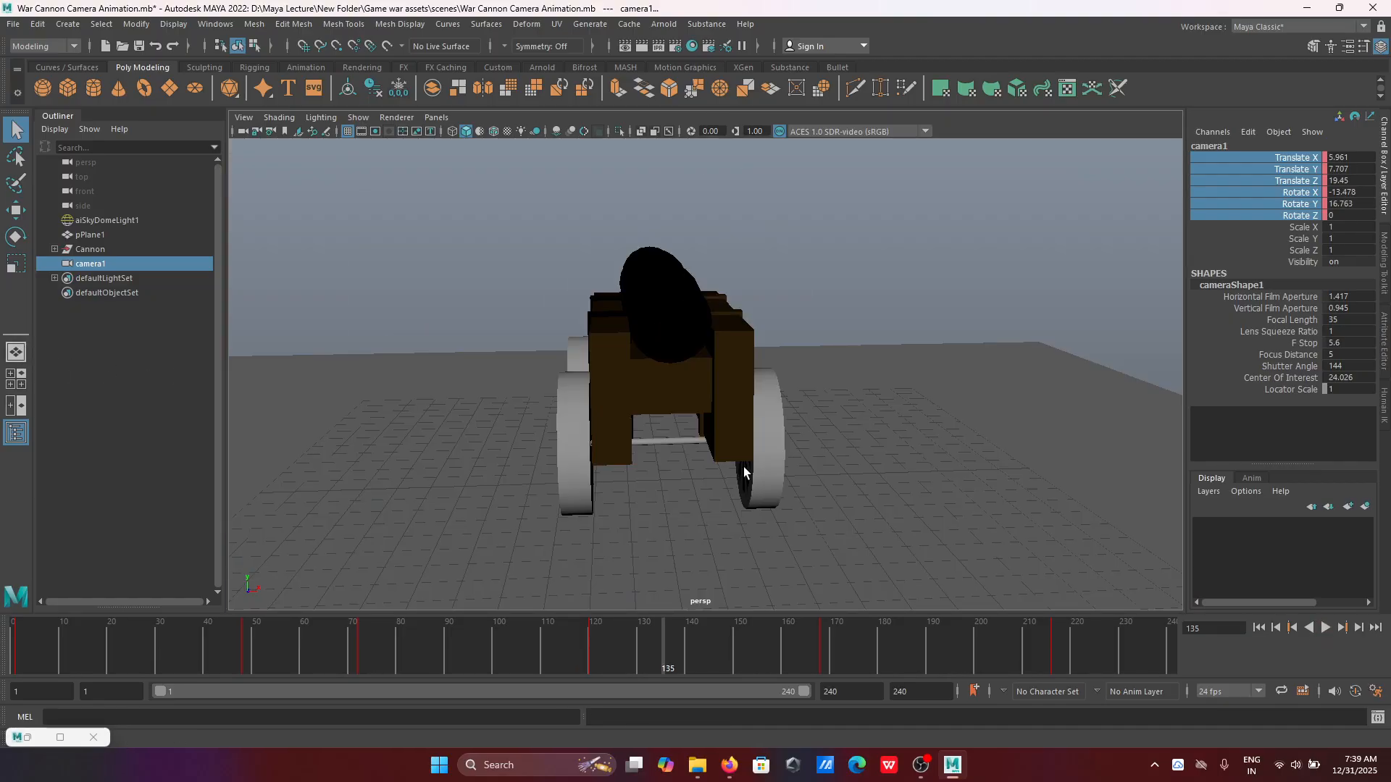
drag(716, 637, 536, 642)
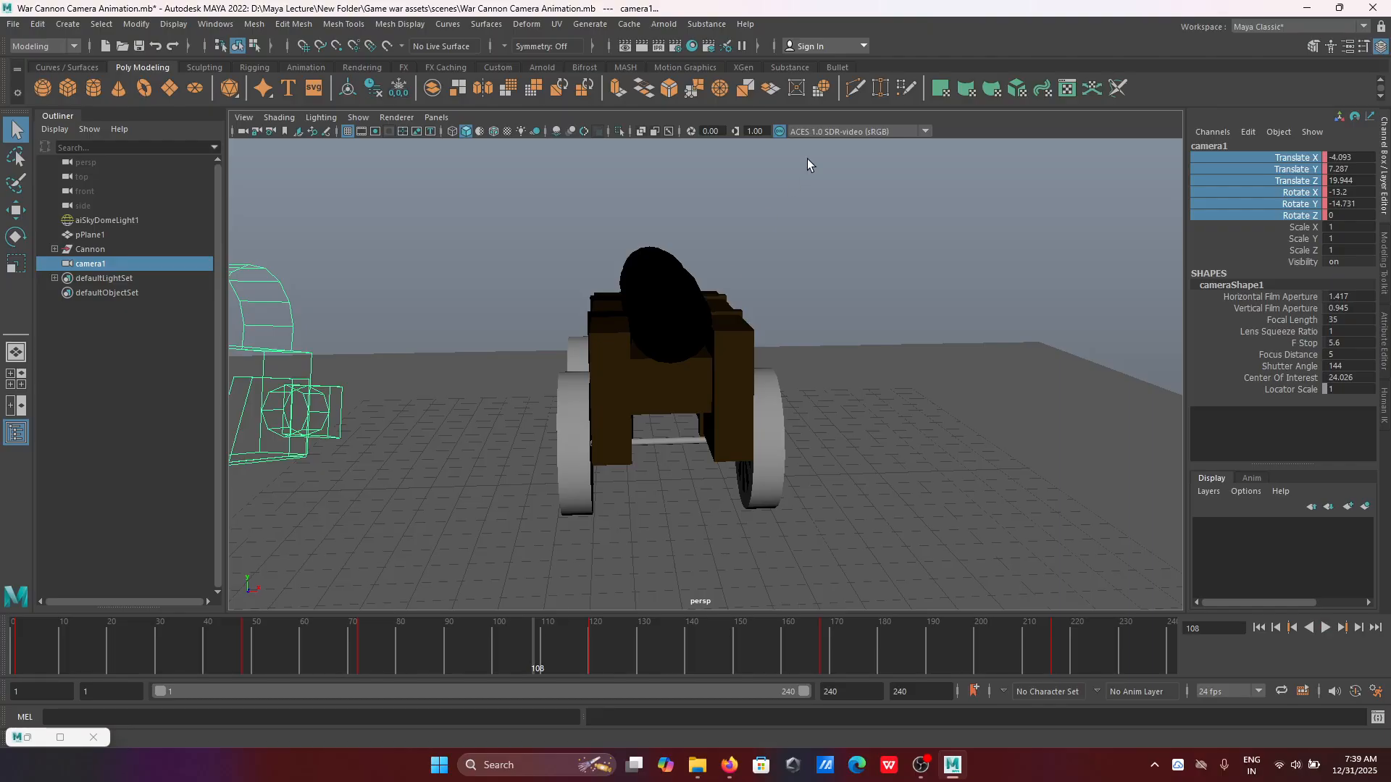
click(437, 116)
mouse_move(550, 133)
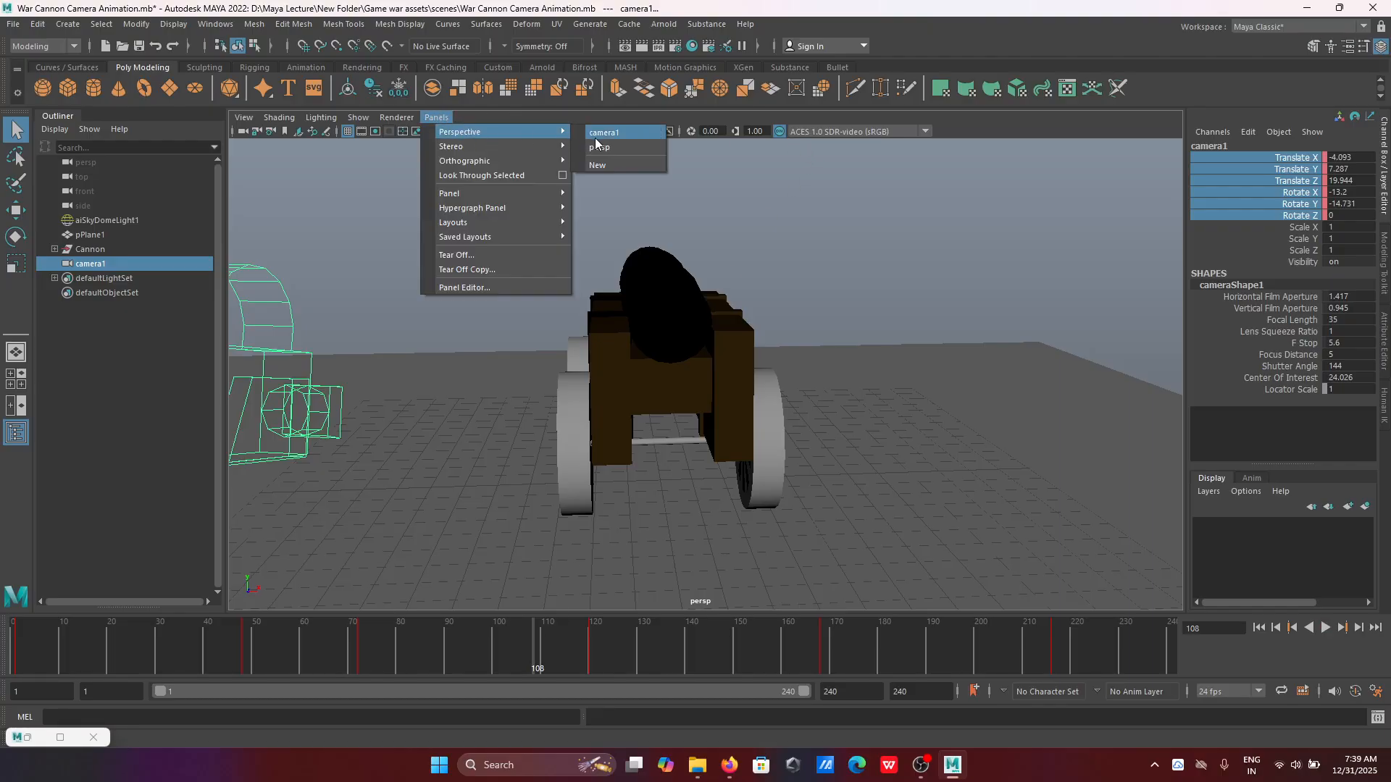
click(594, 139)
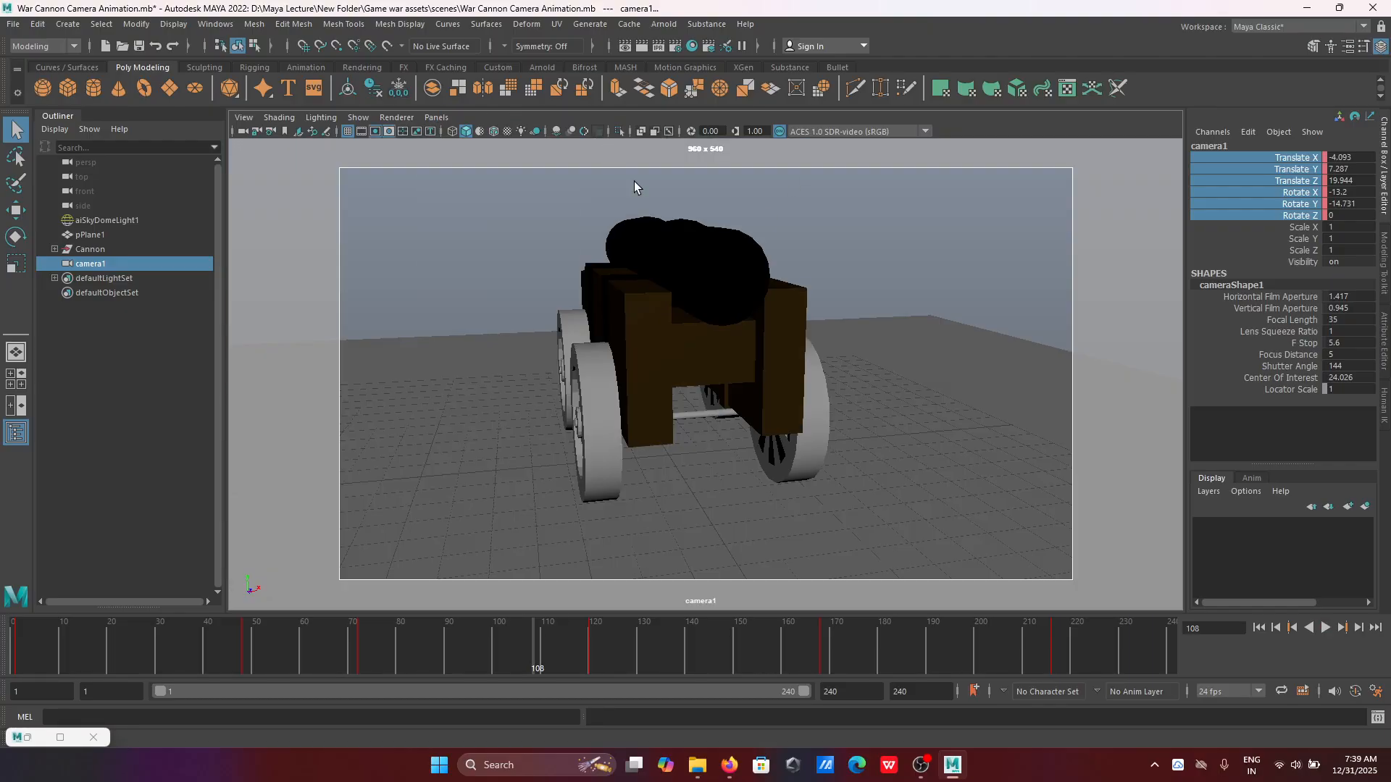
Step: Review the camera1 move by playing and scrubbing around frames 153 to 217, and return to frame 1
click(754, 635)
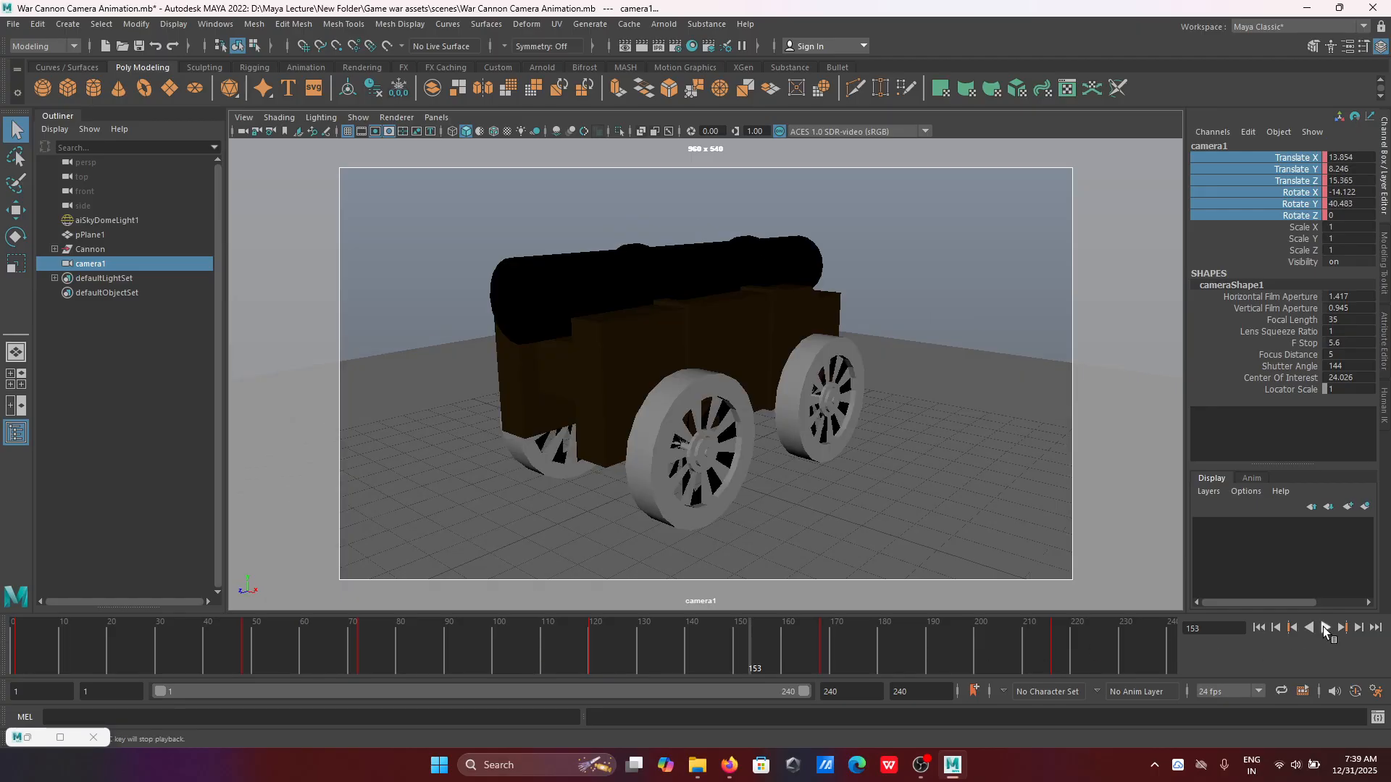
click(1325, 628)
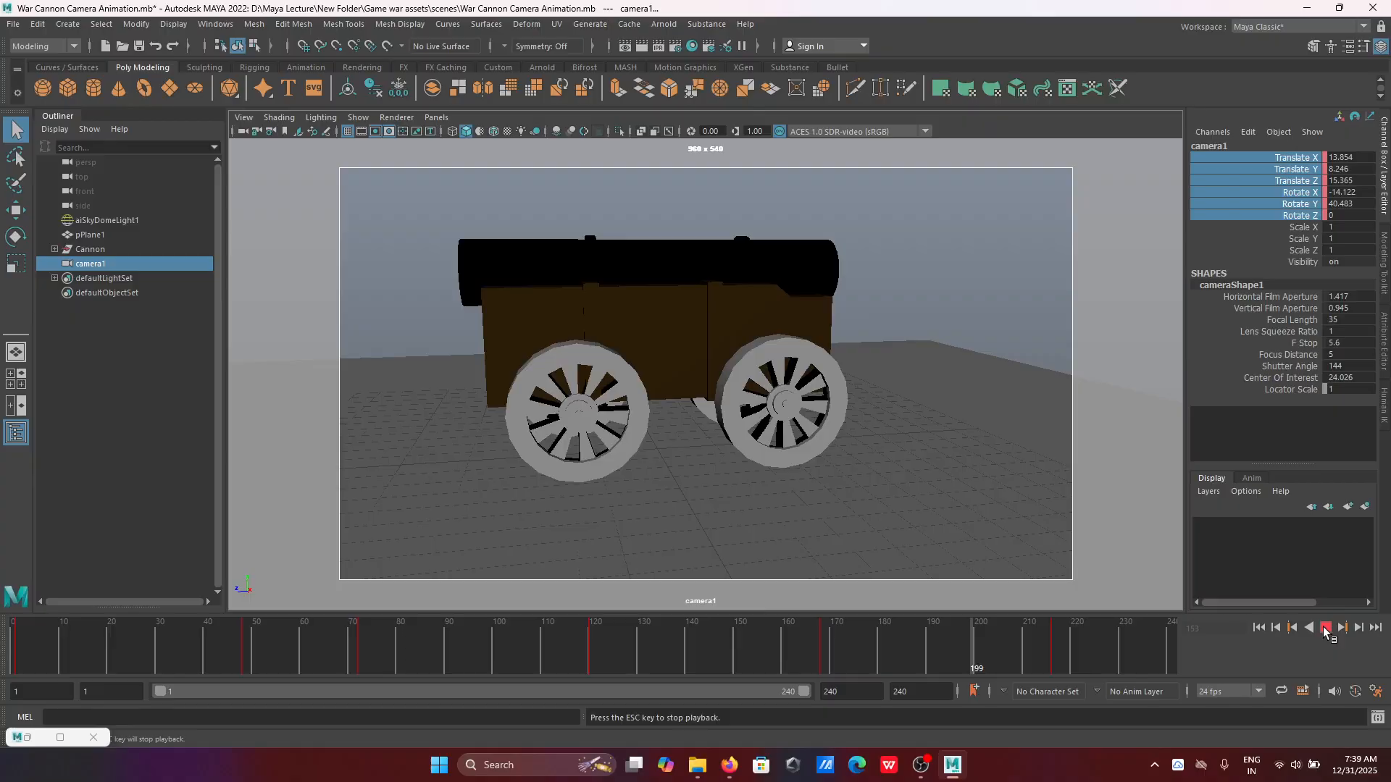
click(1079, 663)
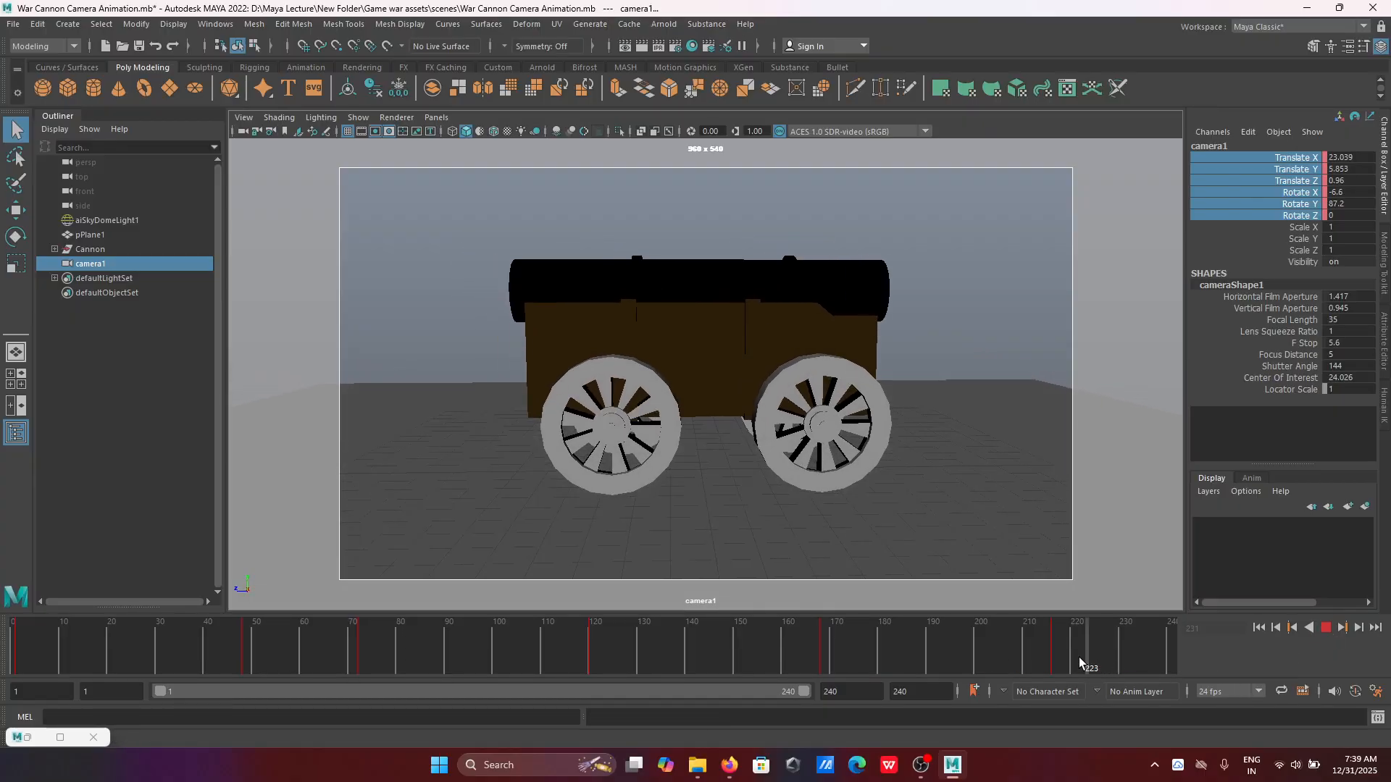
mouse_move(1079, 663)
mouse_down()
mouse_move(878, 664)
mouse_move(1059, 672)
mouse_up()
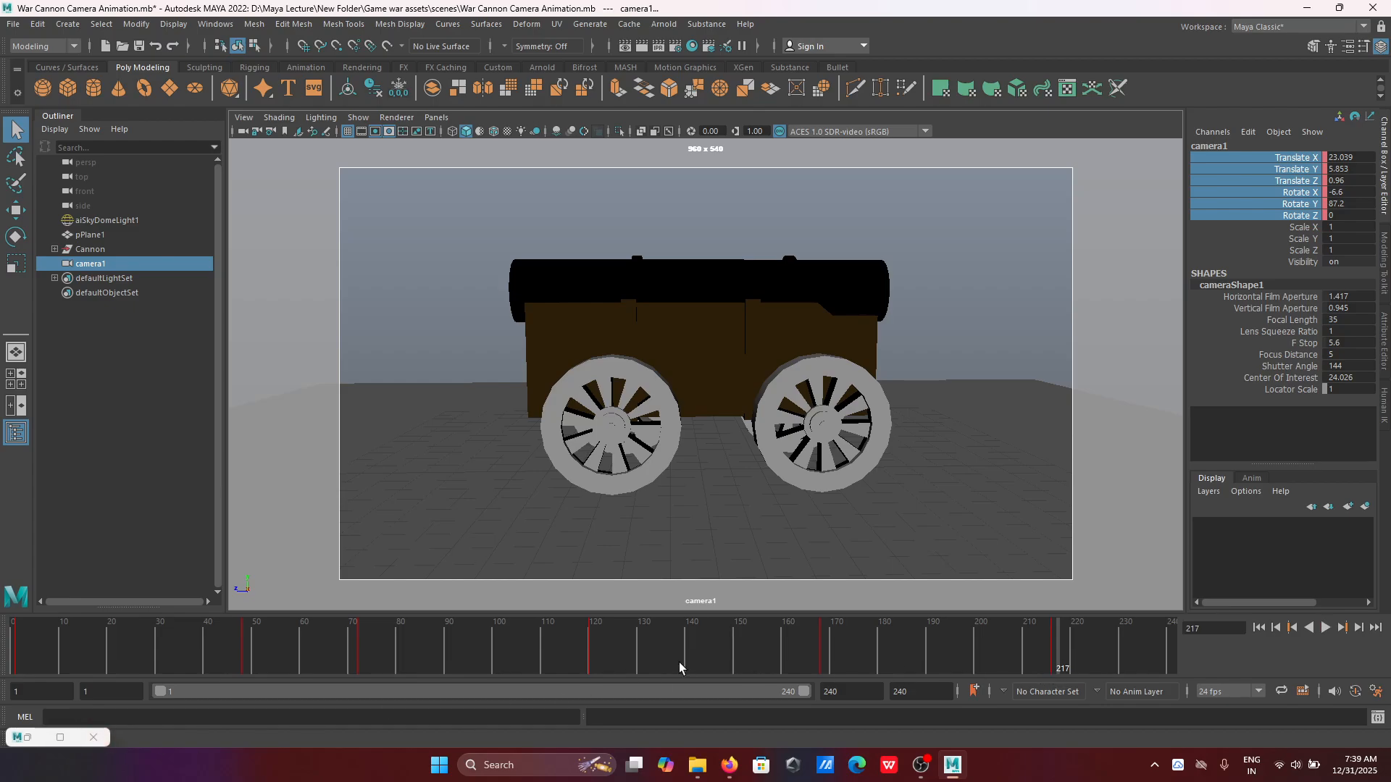
click(784, 650)
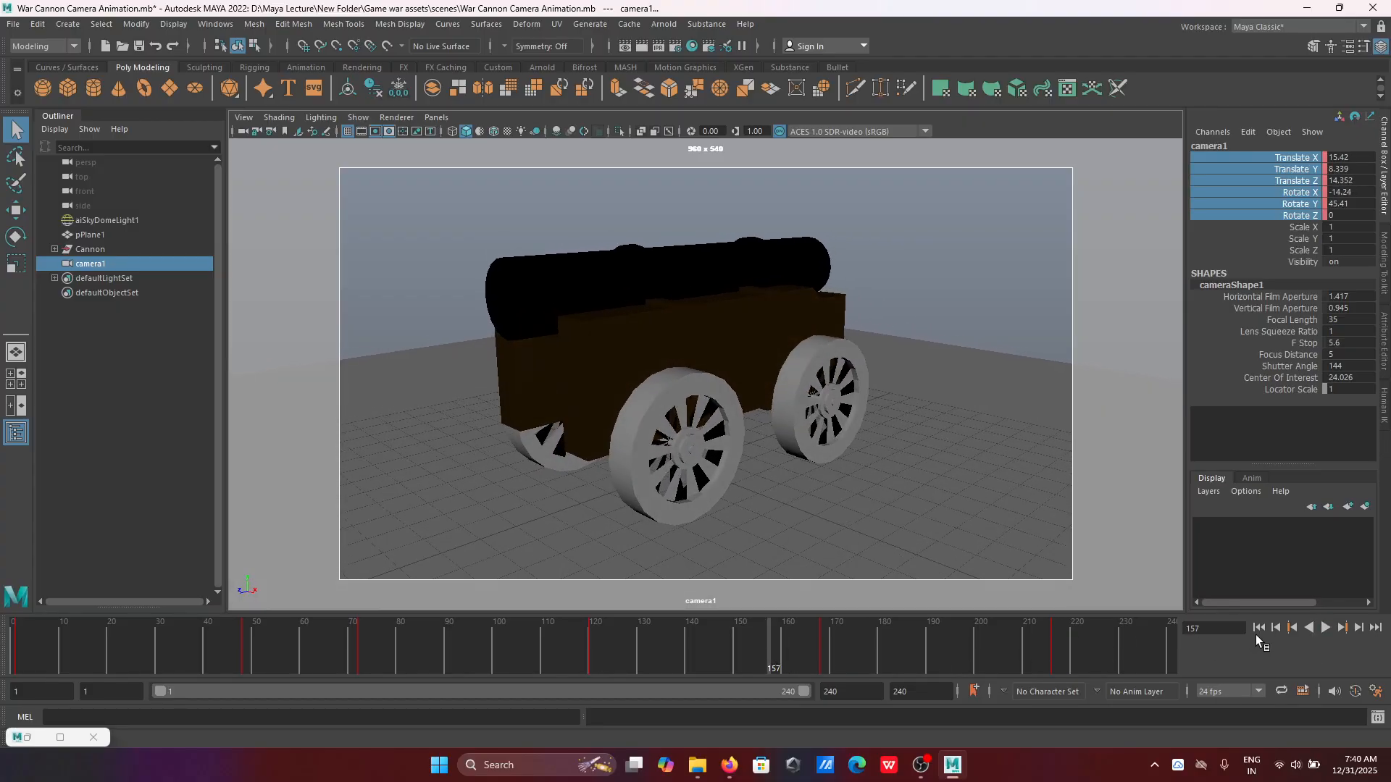
click(1324, 626)
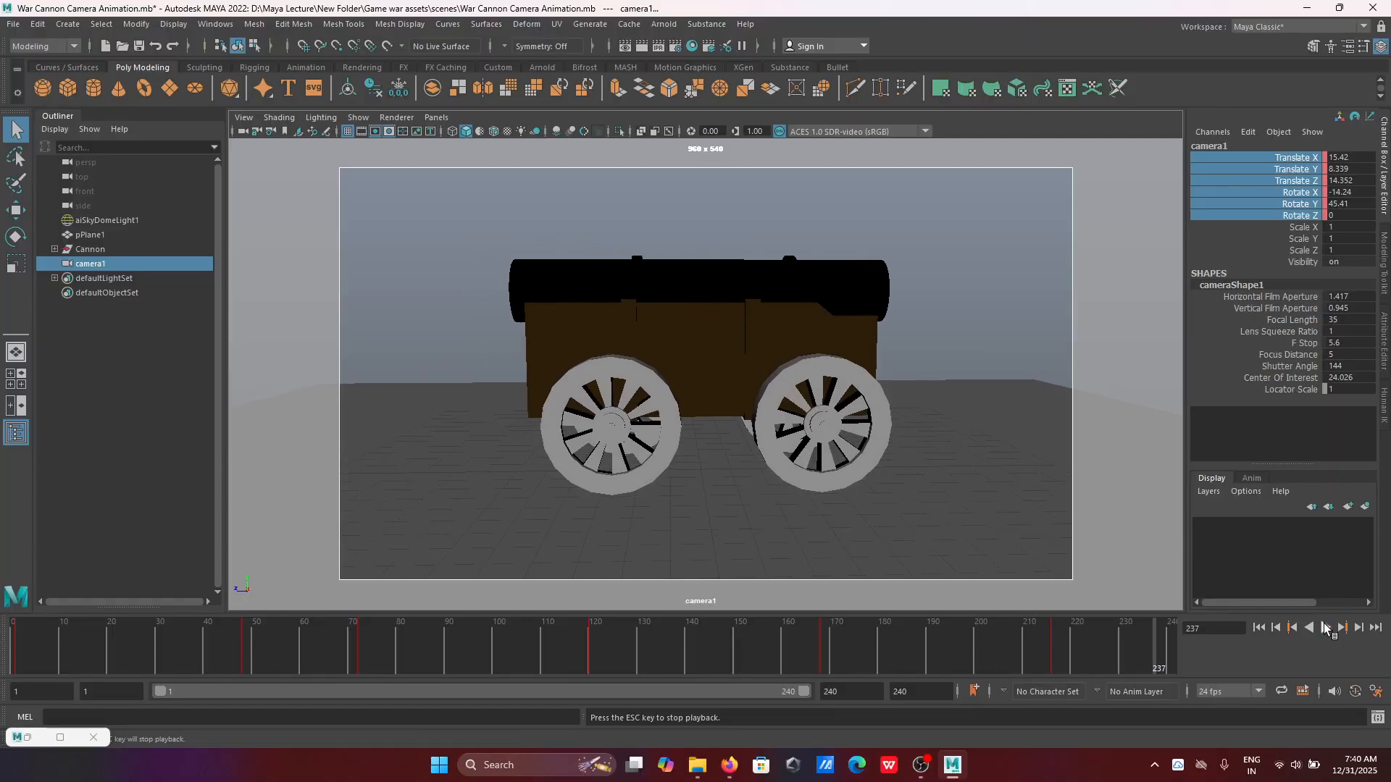
drag(1075, 663, 18, 651)
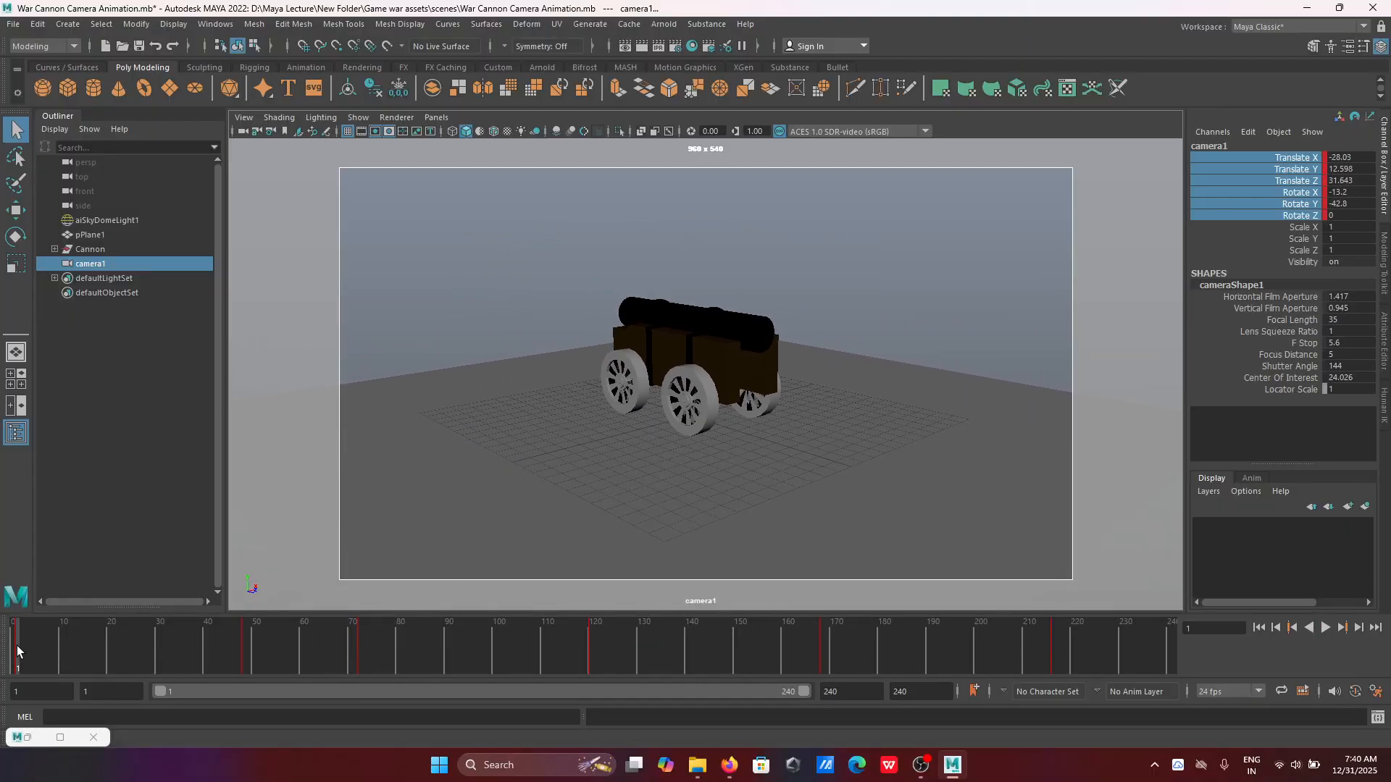
Step: Restore the Graph Editor, try raising the frame 48 key on the Rotate Z curve, preview the playback, and undo the move
click(26, 739)
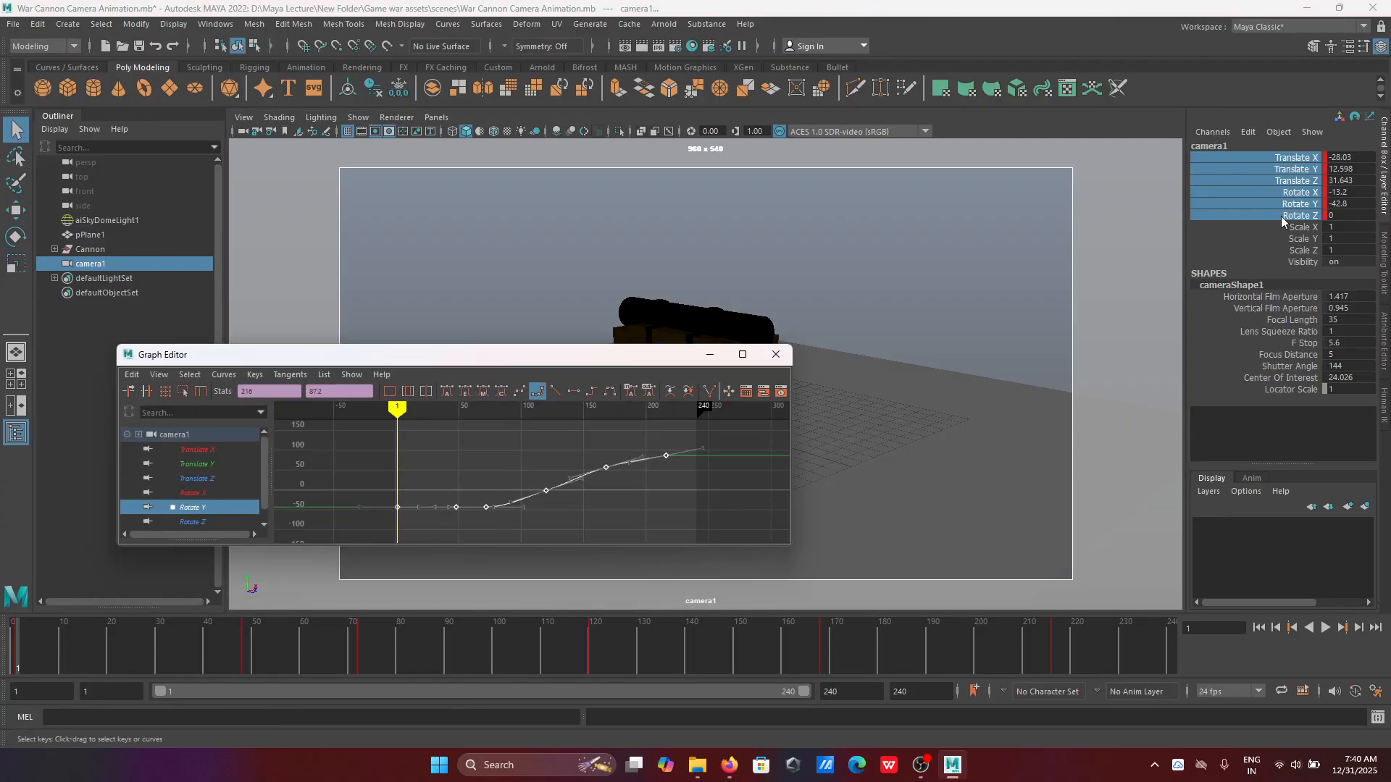
click(198, 523)
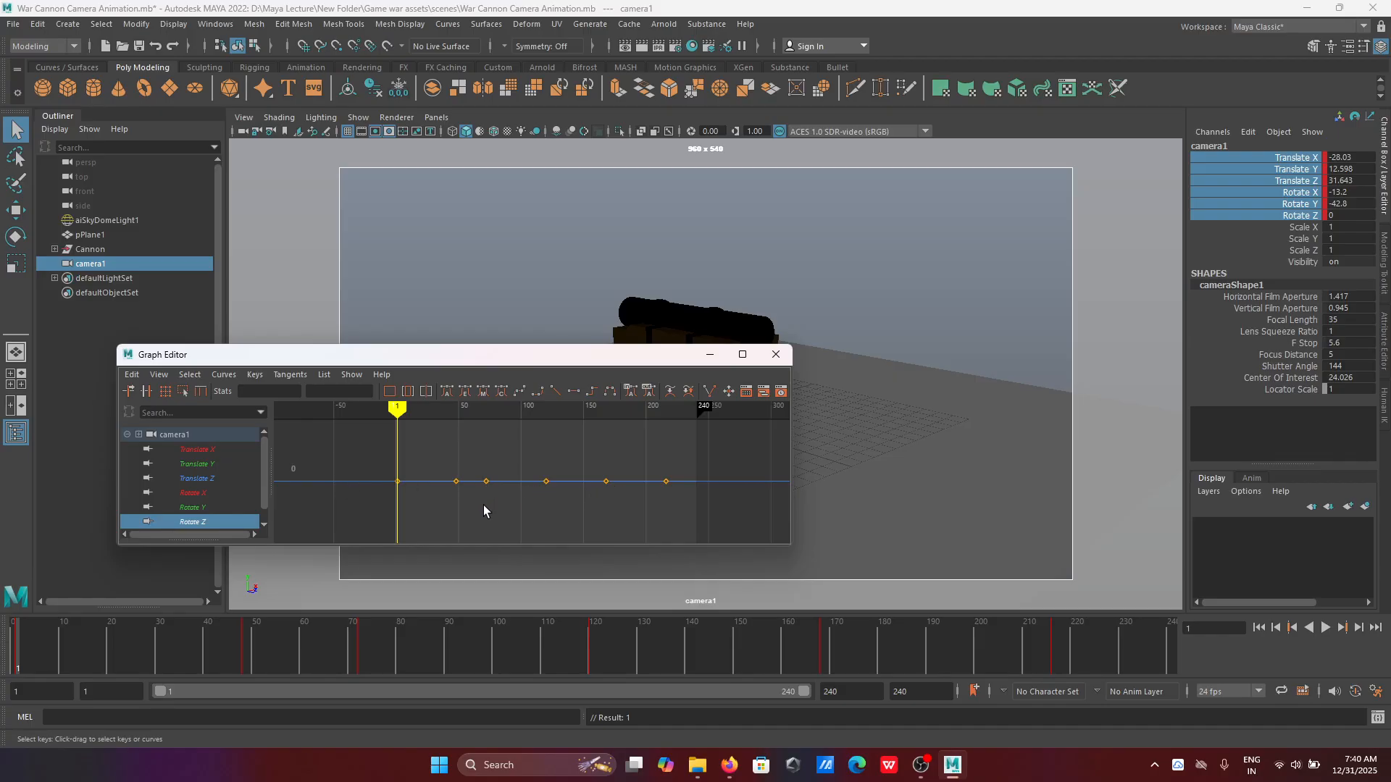
click(456, 481)
middle_drag(455, 481, 455, 471)
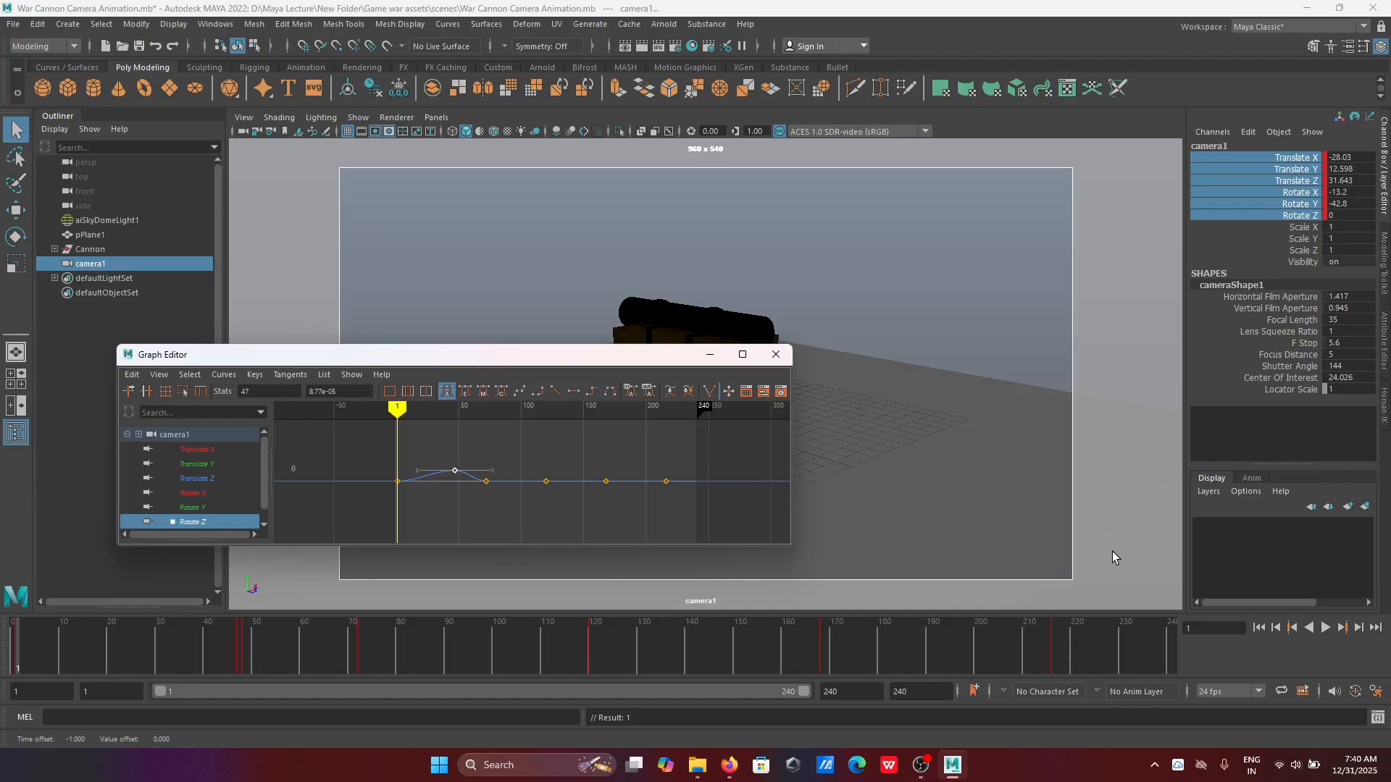
click(1325, 628)
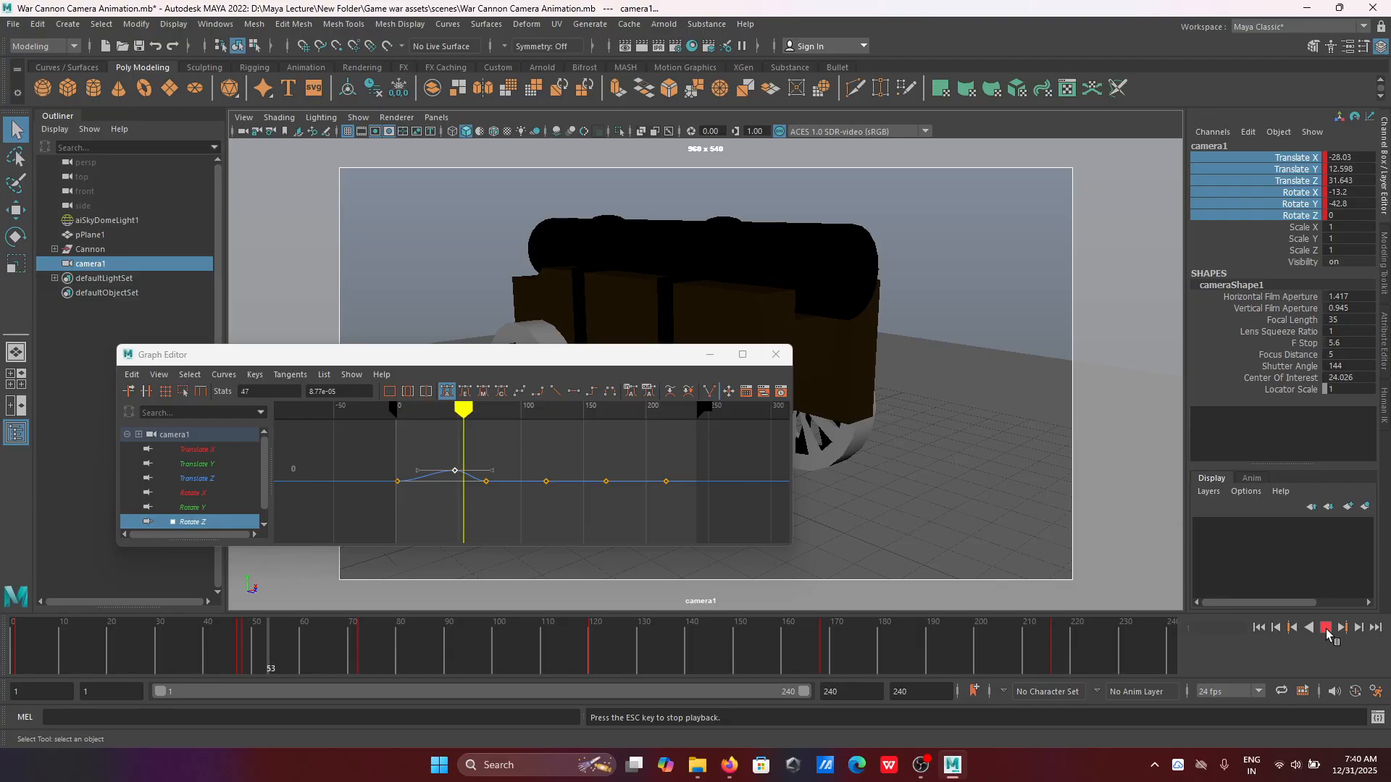
click(1326, 629)
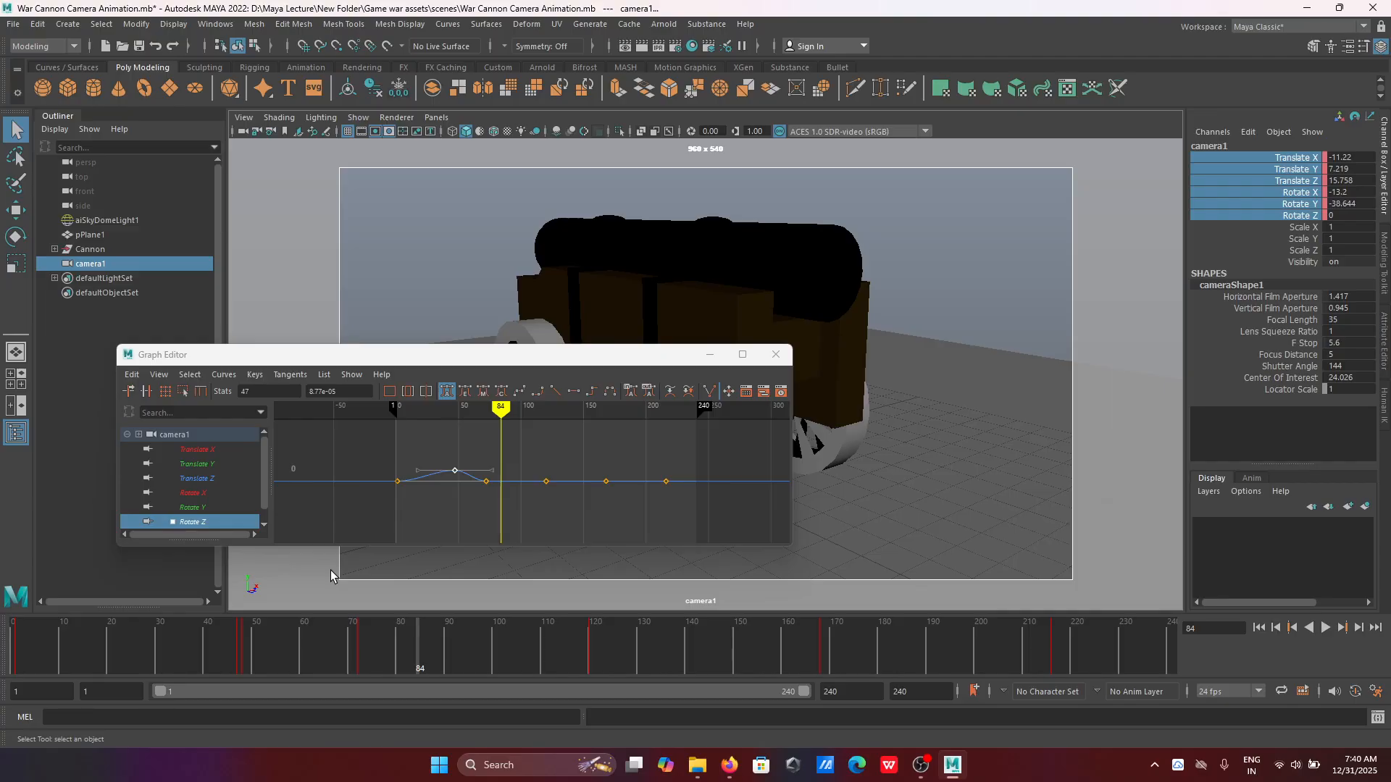
key(ctrl+z)
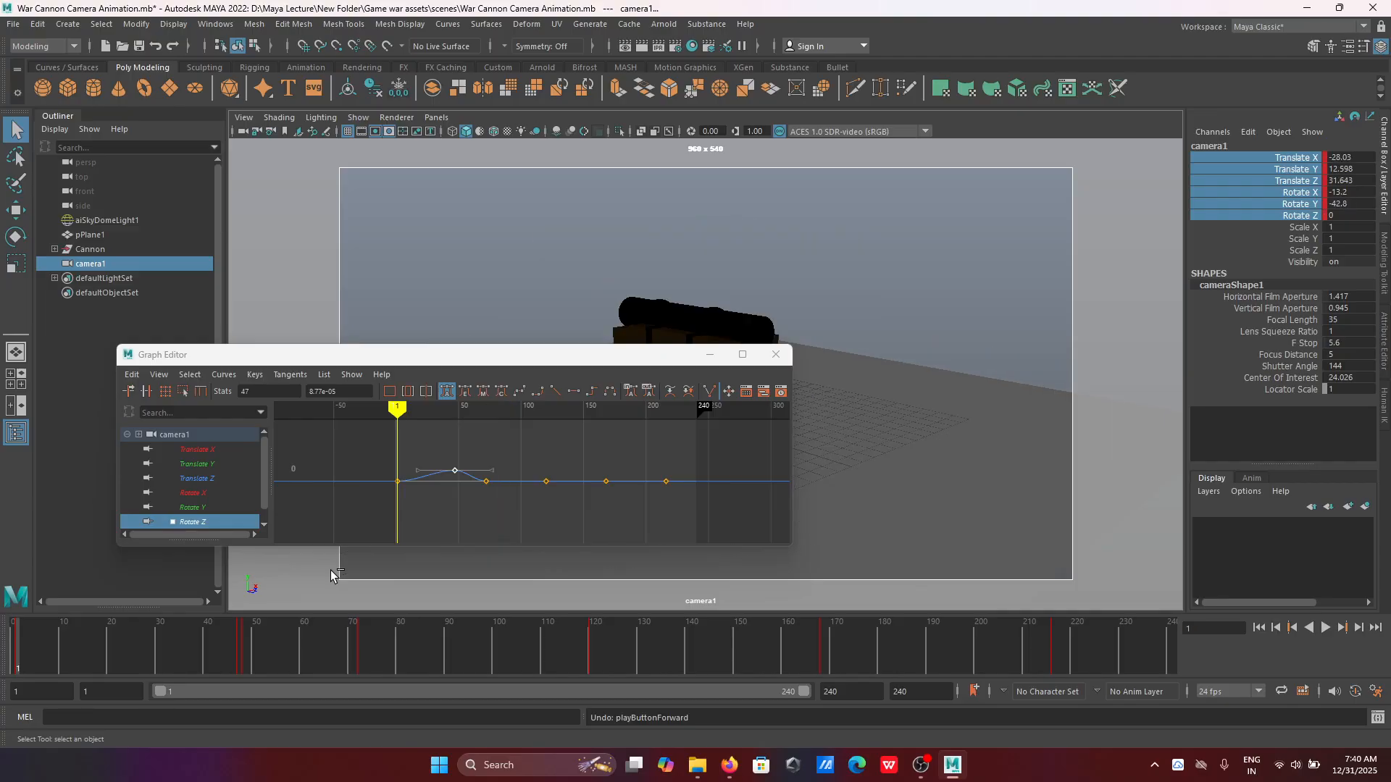
key(ctrl+z)
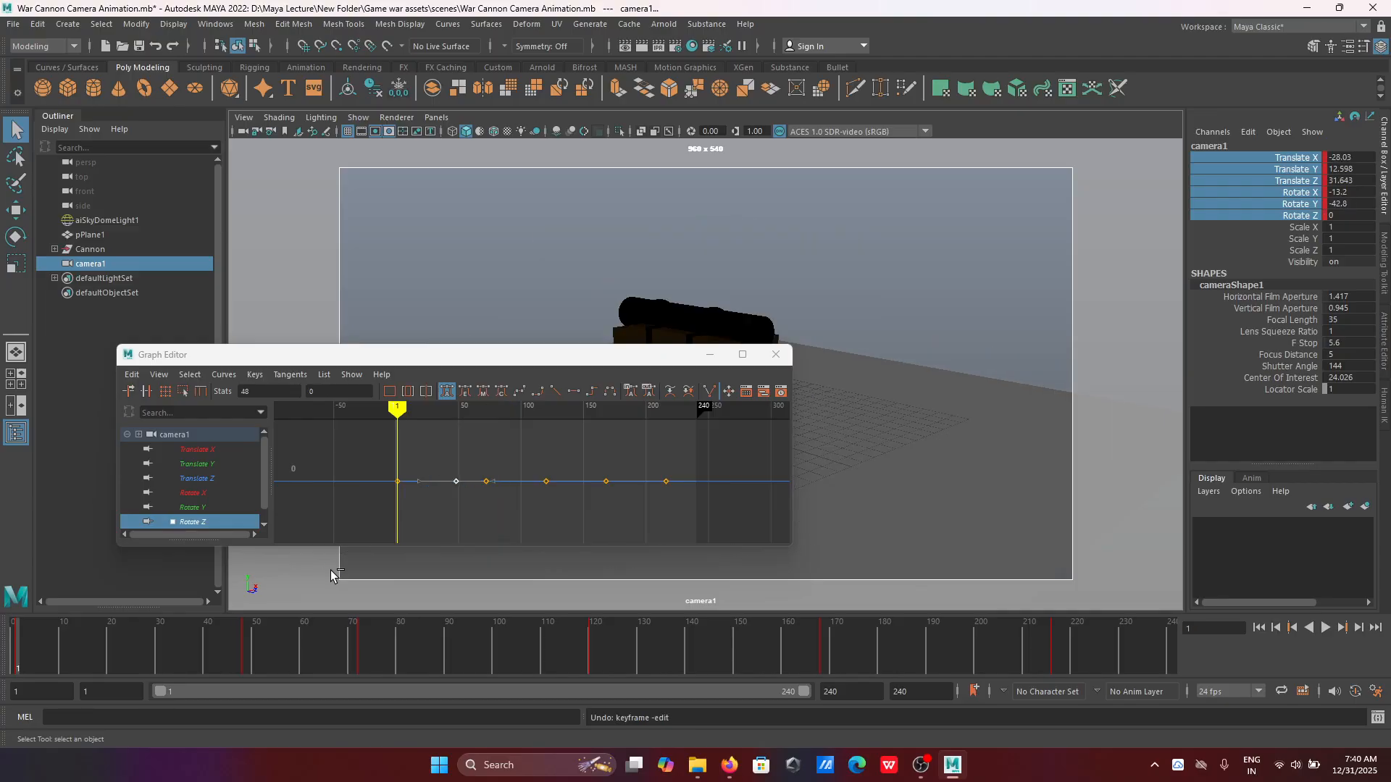
Step: Try raising the frame 120 key on the Rotate Z curve, undo the move, and frame the whole curve
click(486, 481)
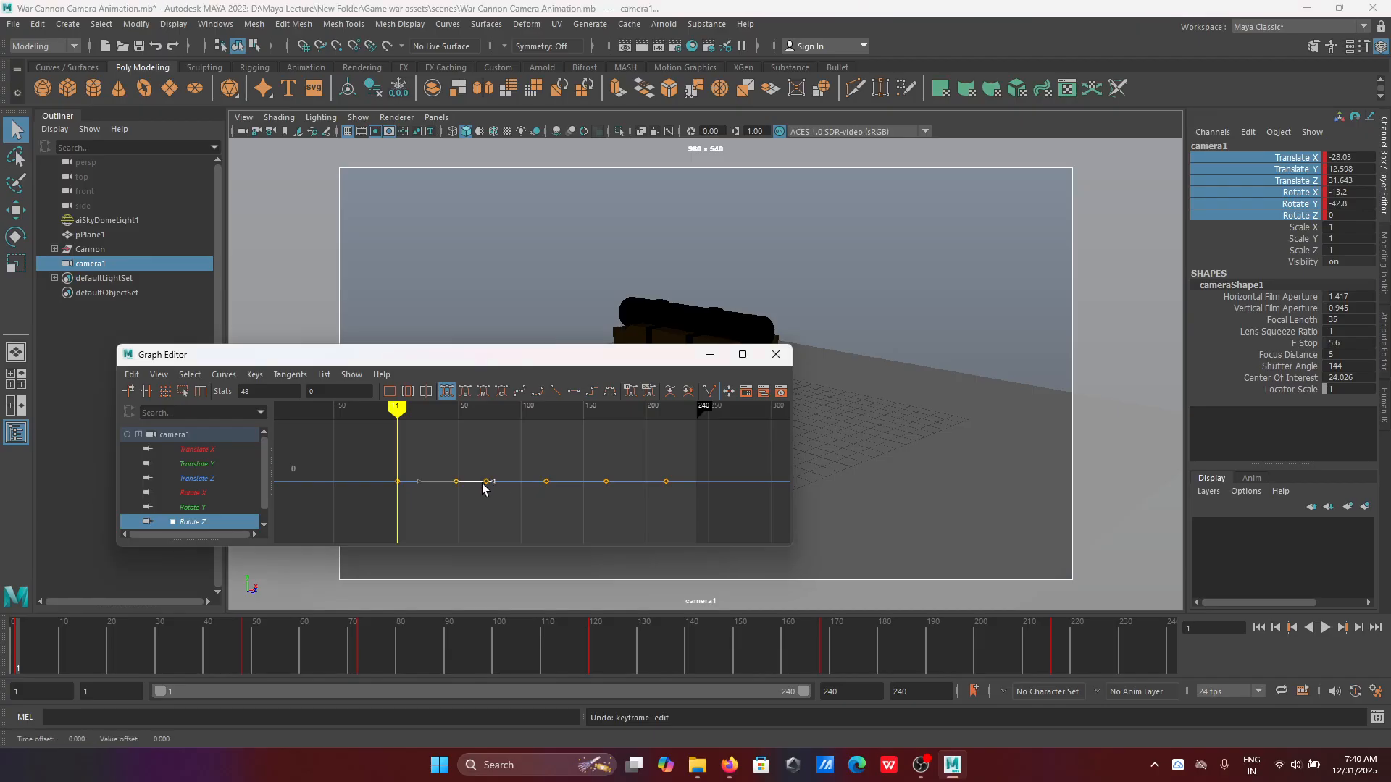
click(546, 481)
drag(548, 479, 558, 443)
key(ctrl+z)
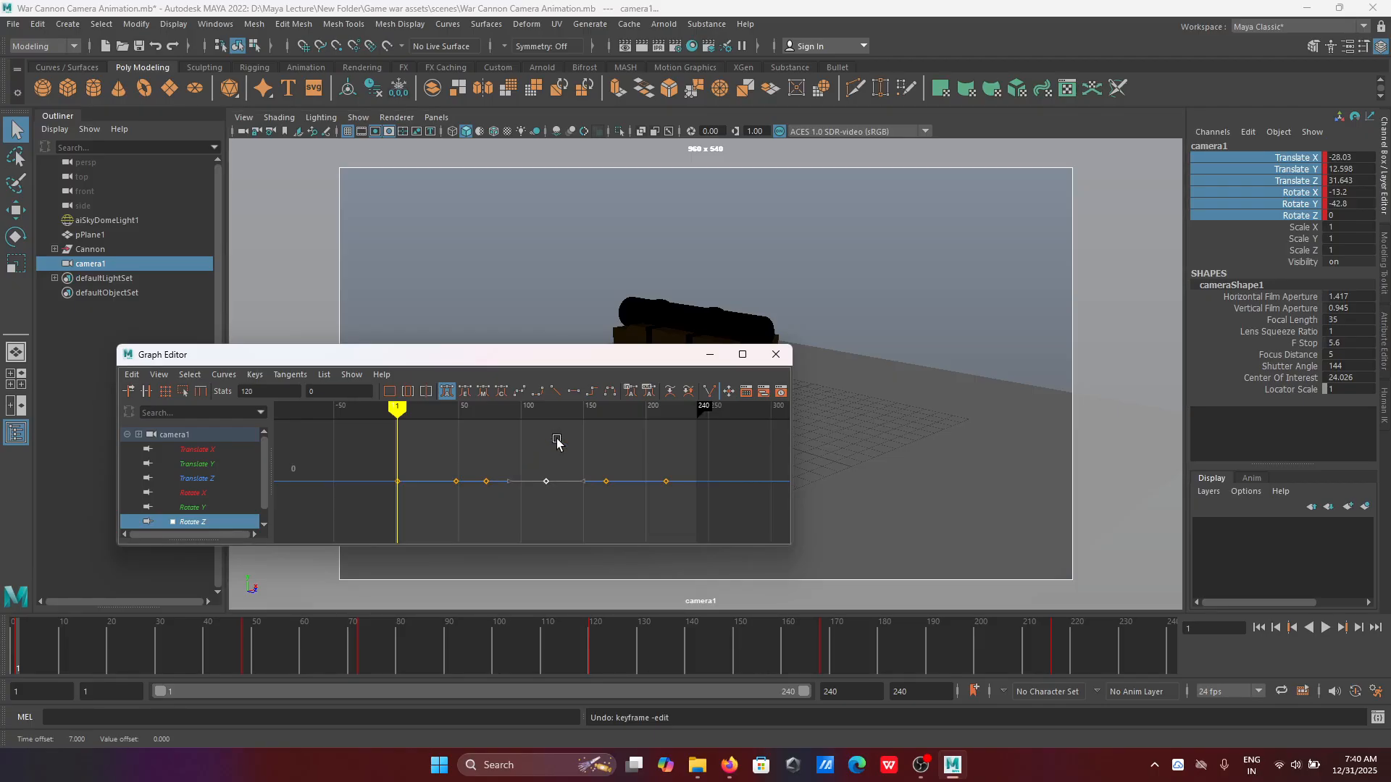
click(487, 482)
key(a)
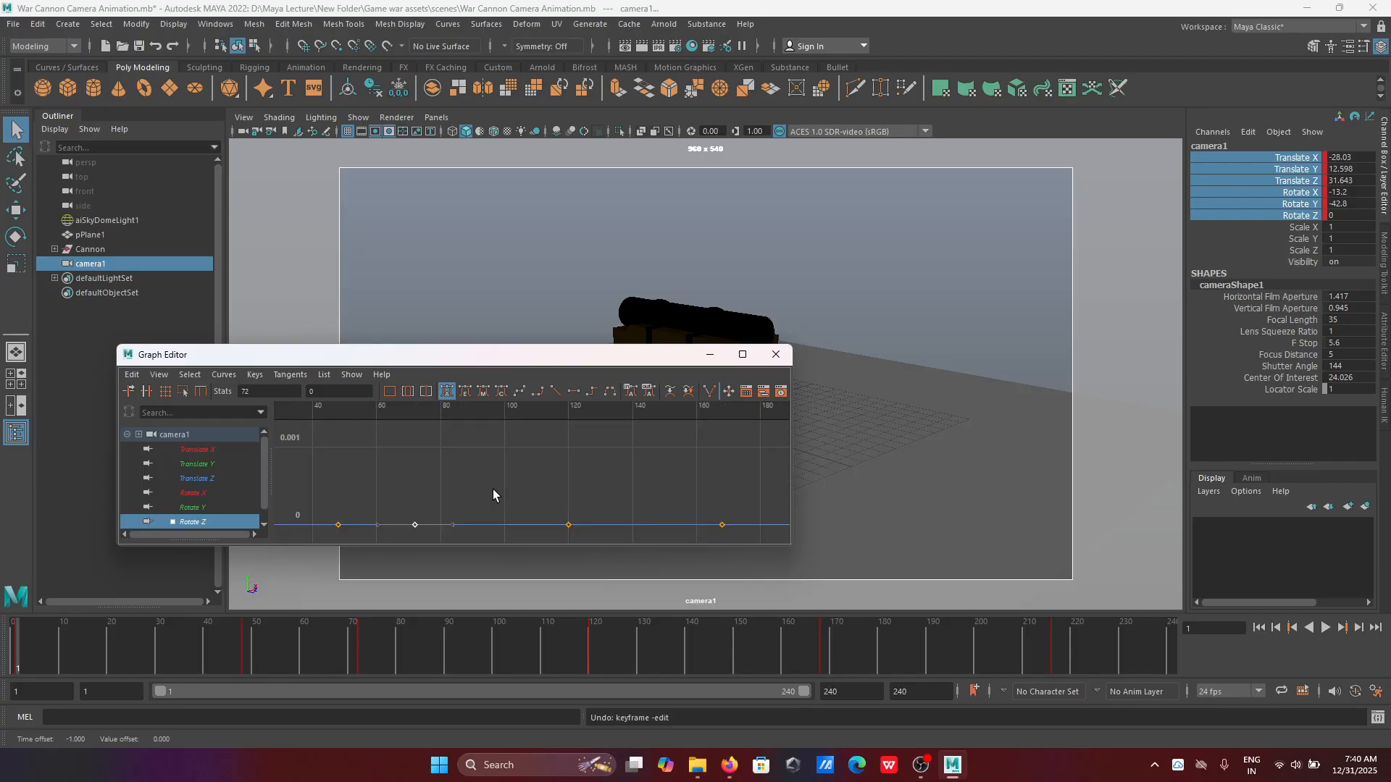
Step: Set camera1's Rotate Z to -5 at frame 1 and key that channel
click(1290, 217)
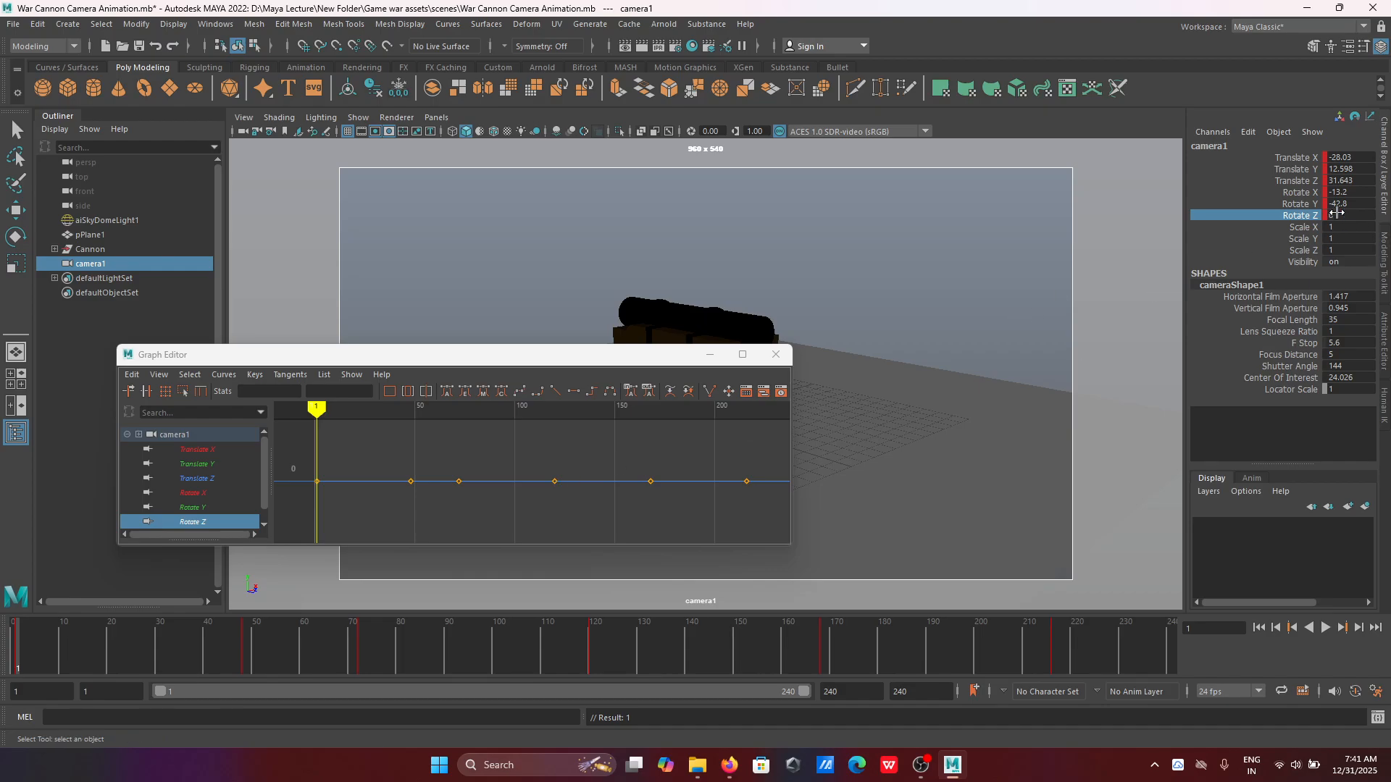
mouse_move(1326, 213)
mouse_down()
mouse_move(1343, 213)
mouse_move(1296, 212)
mouse_move(1376, 212)
mouse_move(1306, 212)
mouse_up()
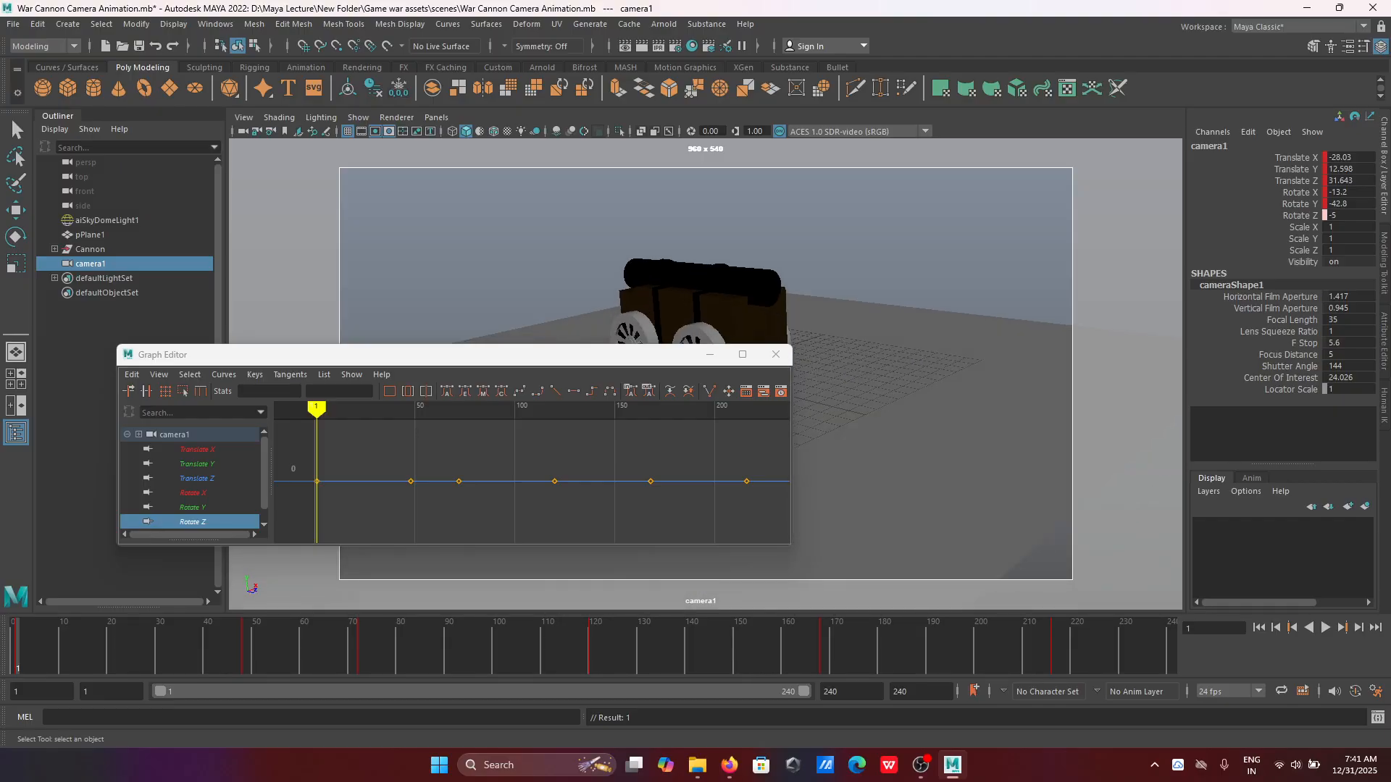
right_click(1295, 216)
click(1269, 244)
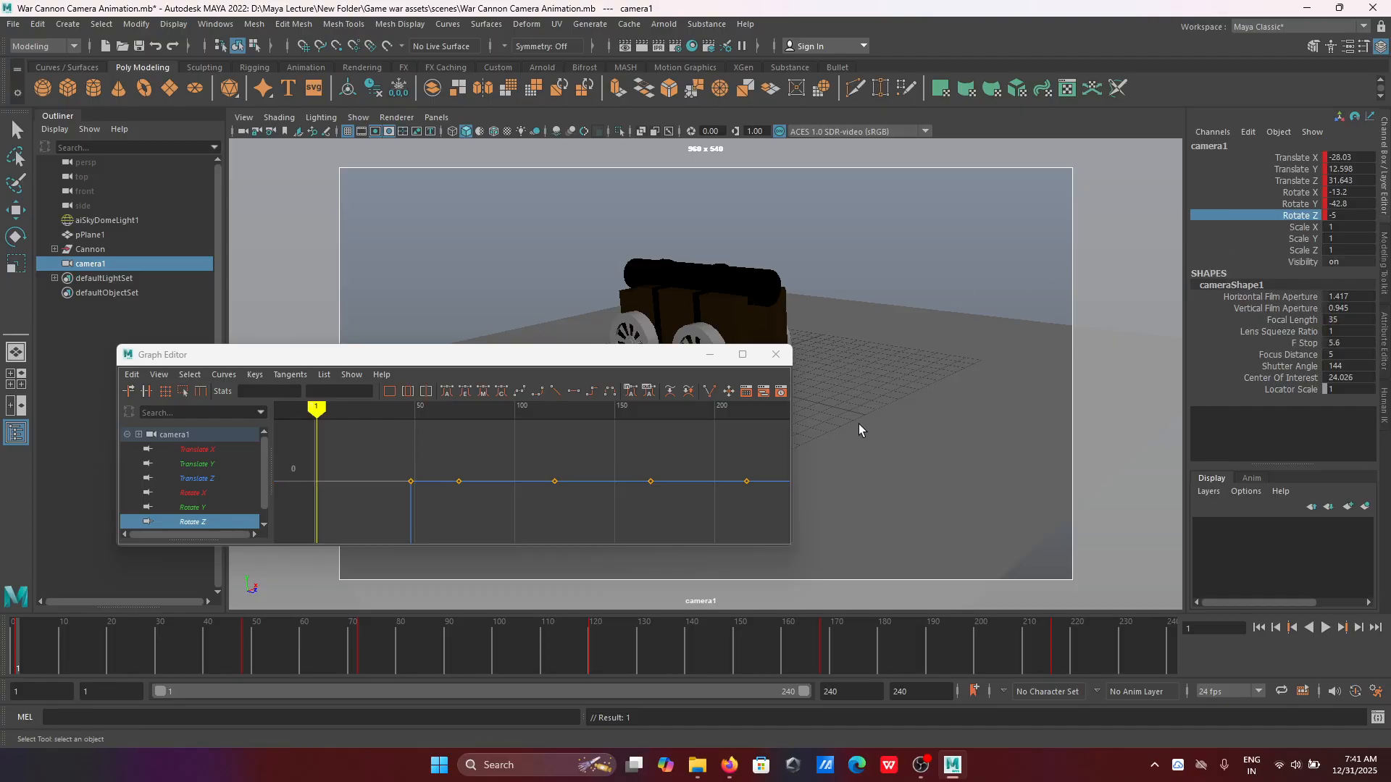
Step: Examine the Rotate Z curve in the Graph Editor and play the opening of the animation up to frame 49
scroll(388, 488, down, 6)
scroll(512, 499, up, 1)
scroll(543, 501, down, 3)
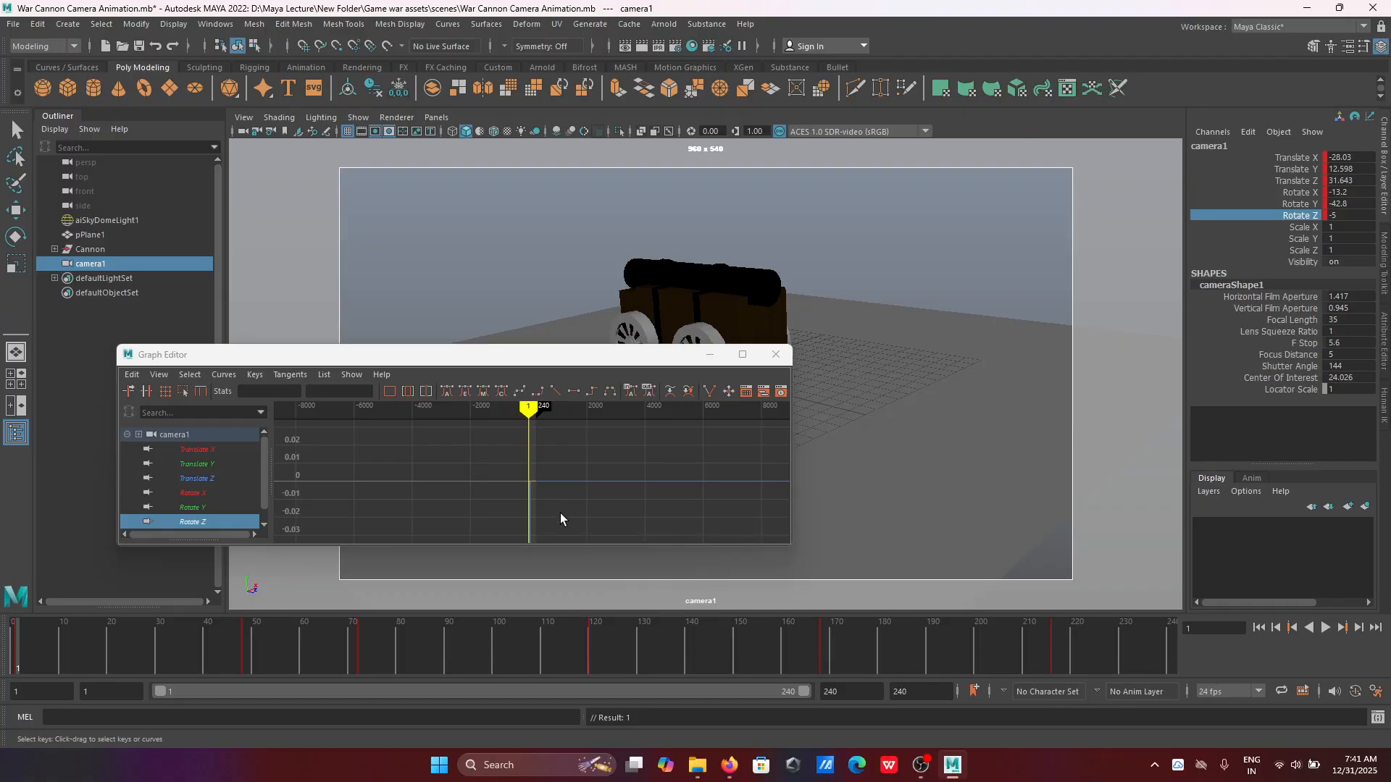
scroll(565, 518, up, 3)
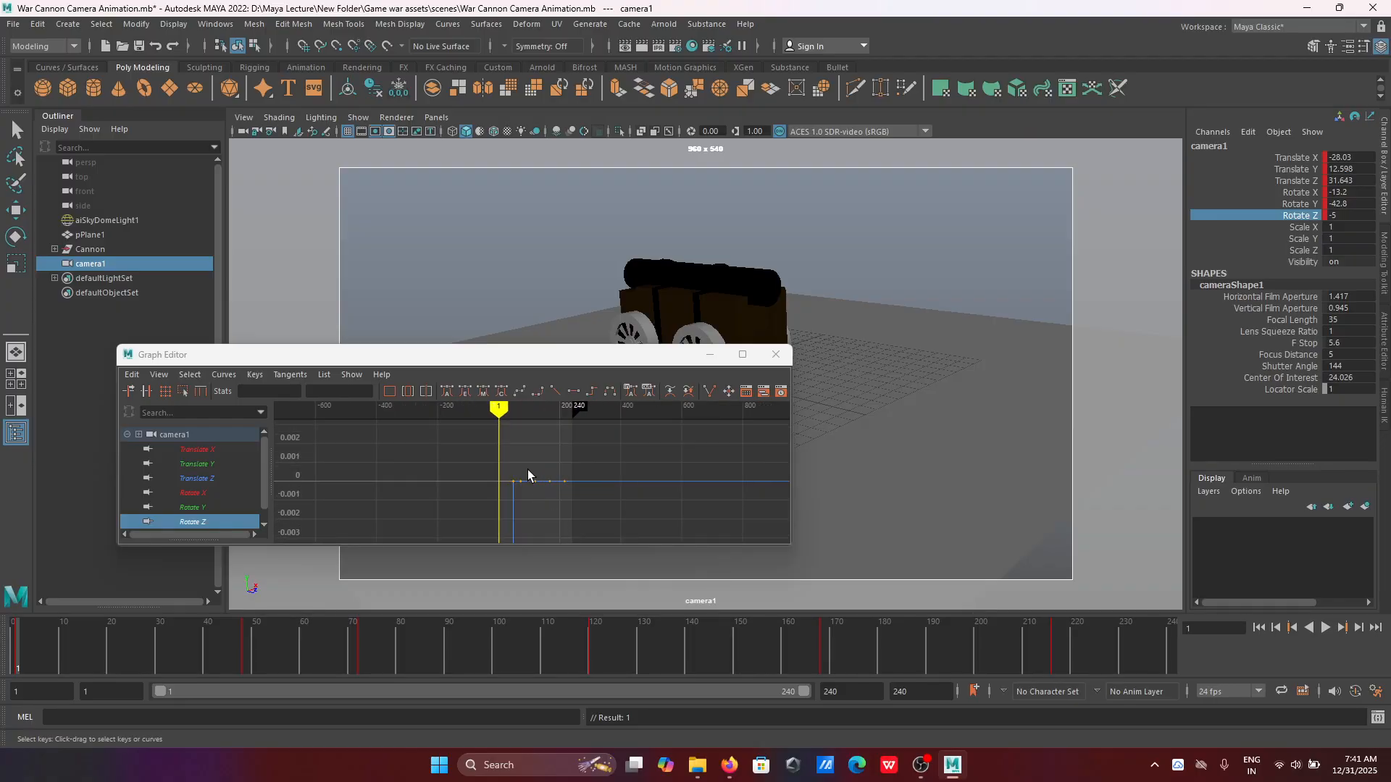
click(1328, 620)
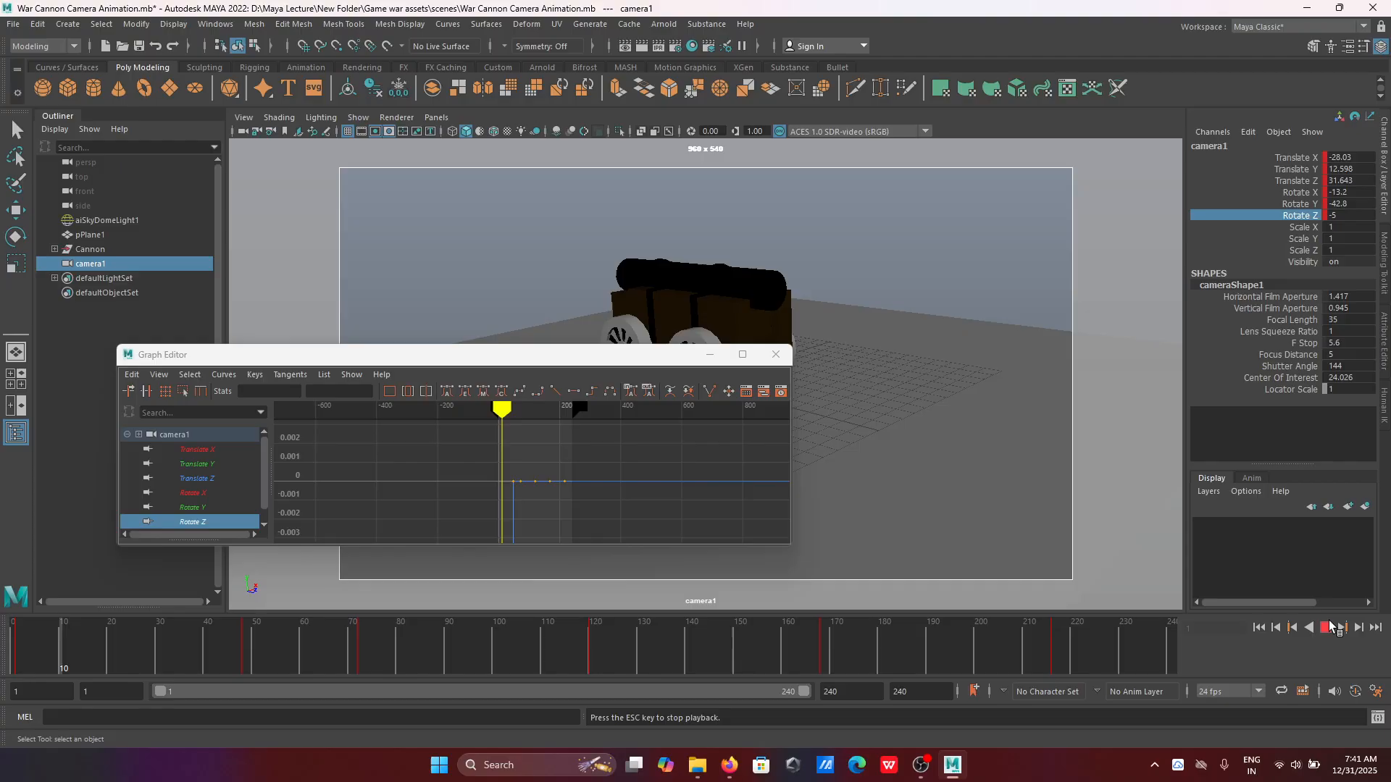
click(1328, 622)
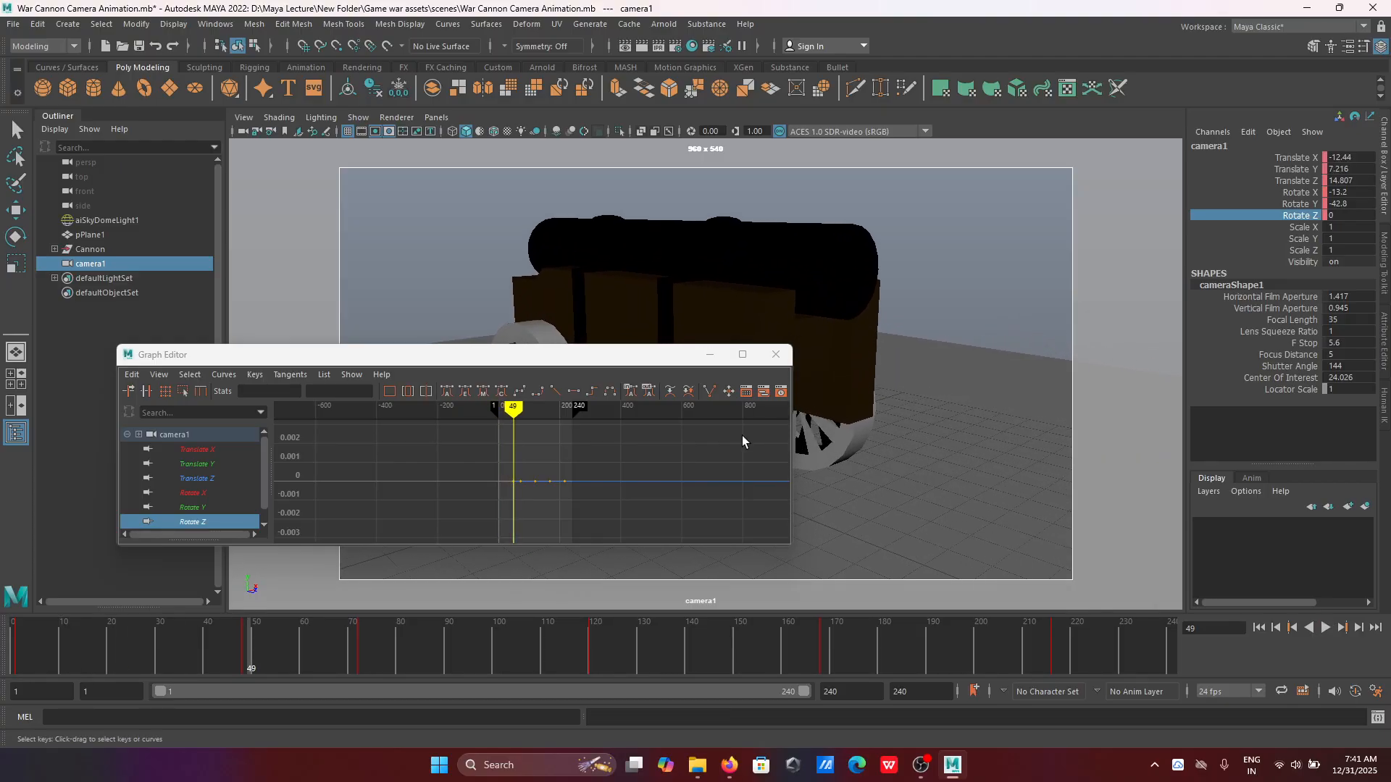
Step: Minimize the Graph Editor and play the animation repeatedly from the first frame to review the camera roll through camera1
click(705, 353)
click(1258, 628)
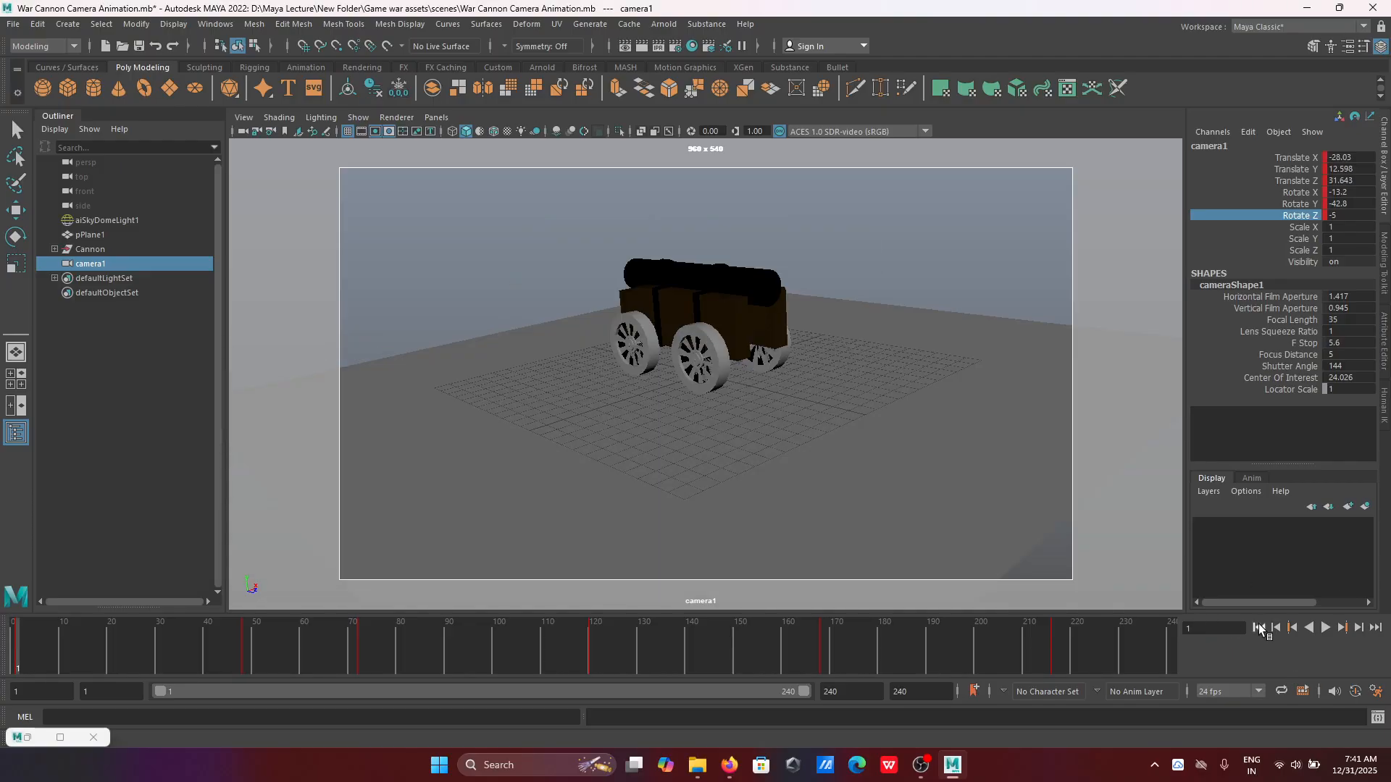
click(1329, 624)
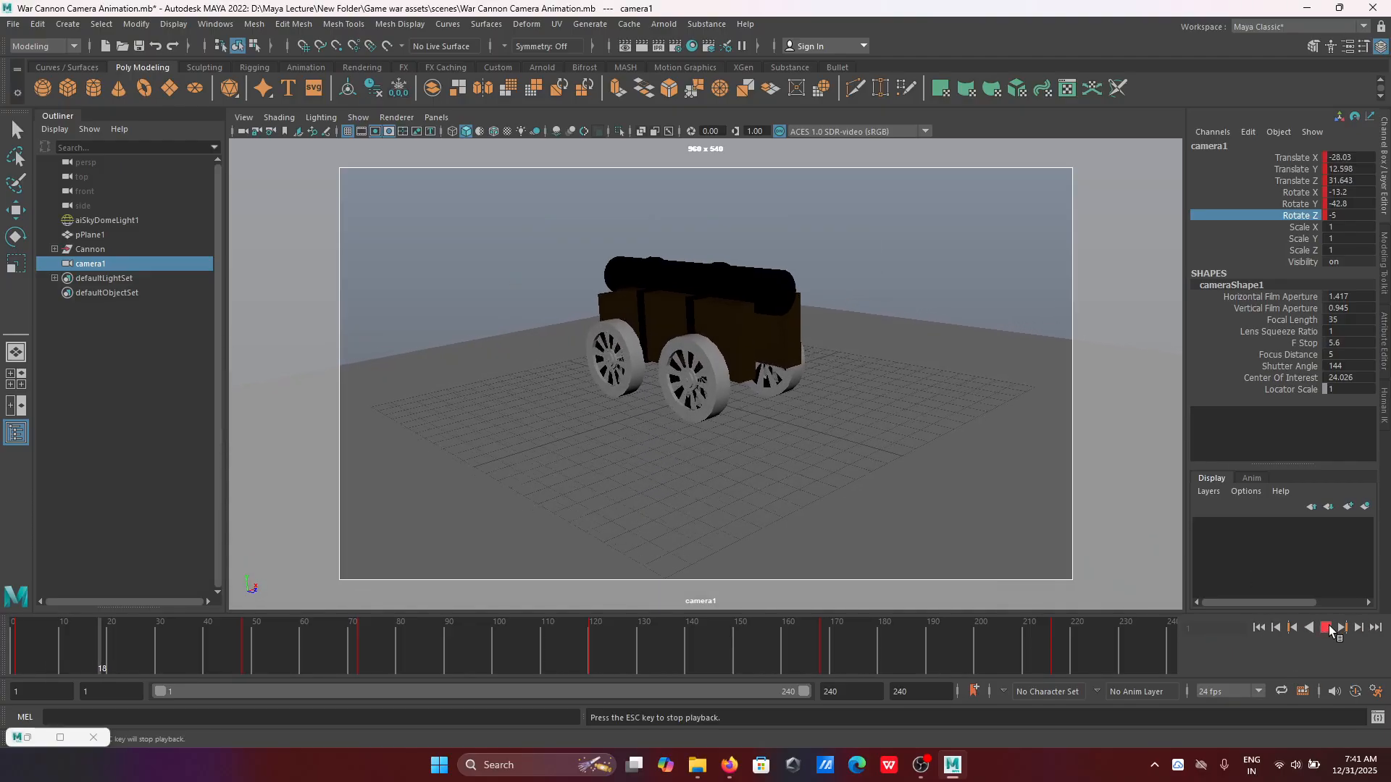
click(1327, 626)
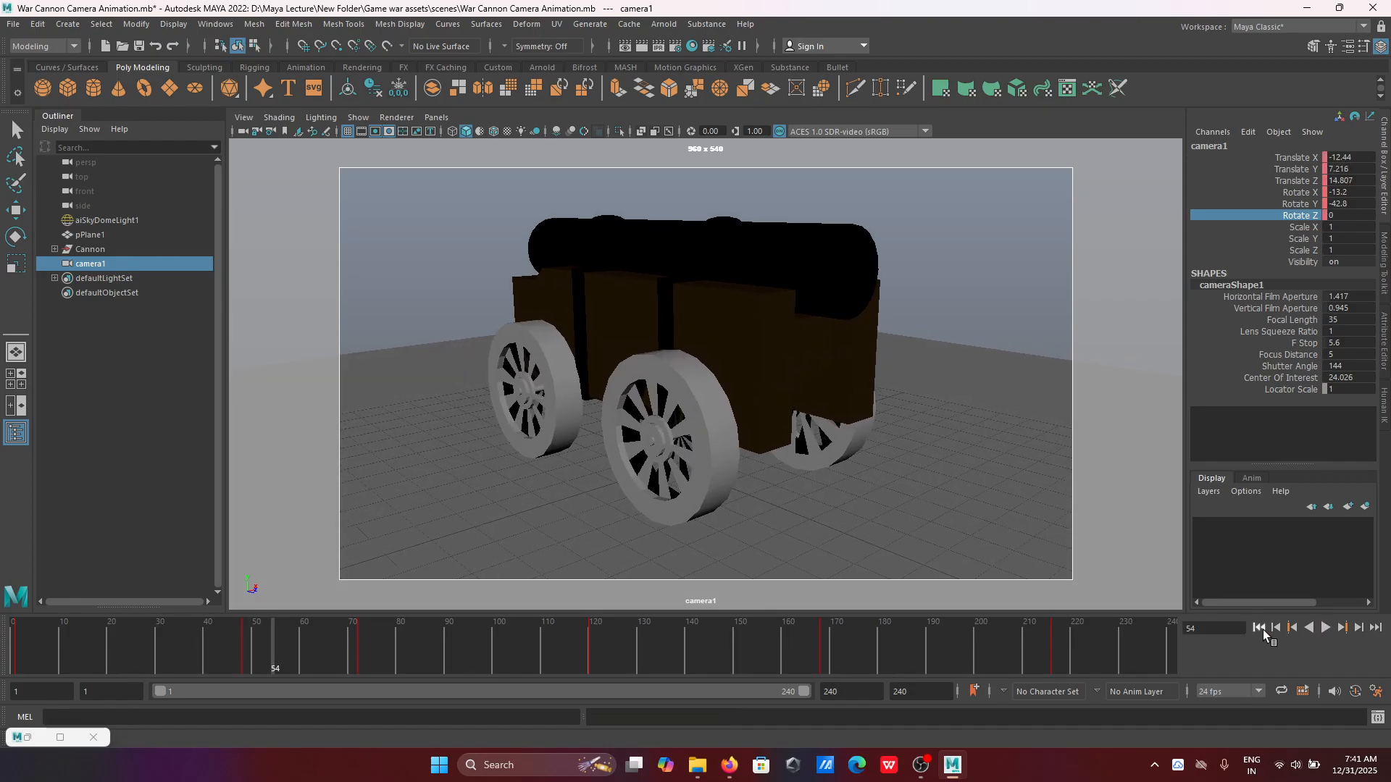
click(1260, 627)
click(1325, 627)
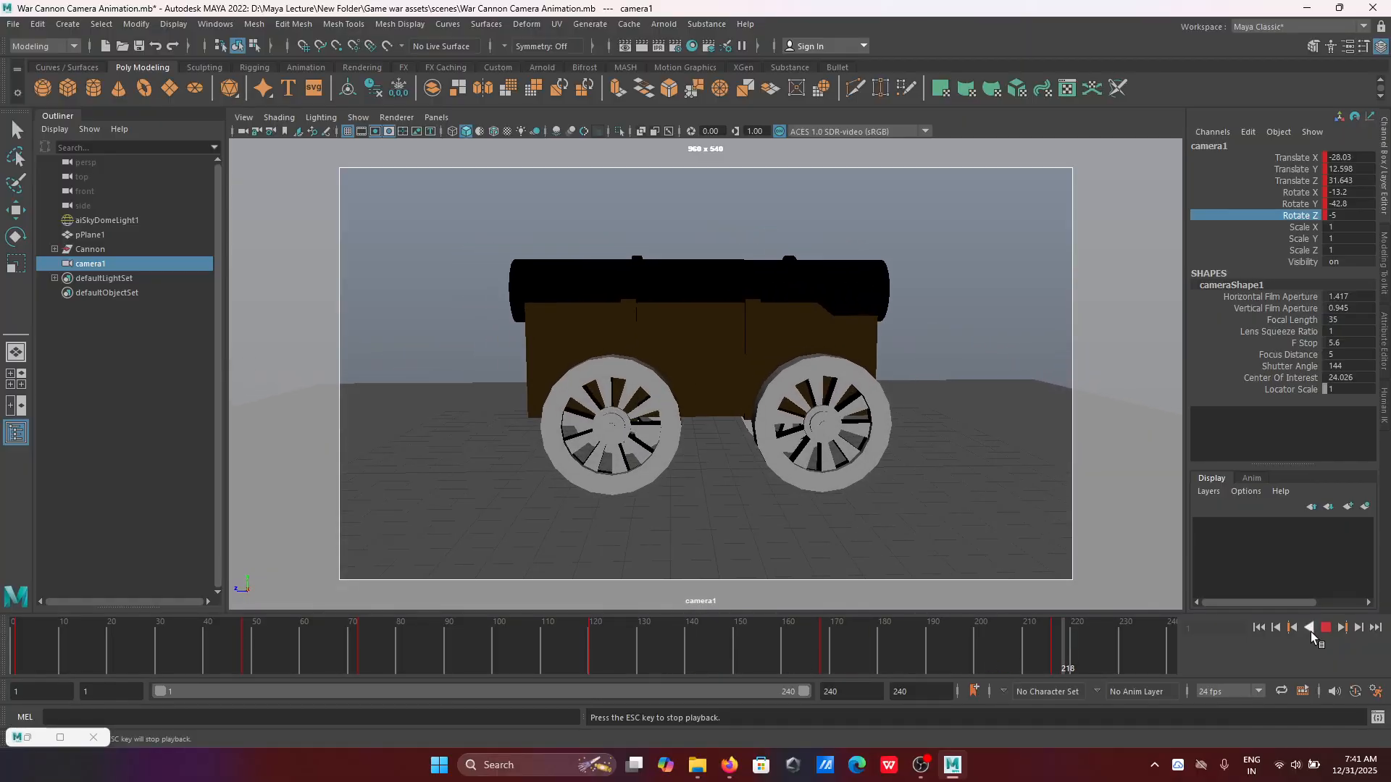
click(1326, 628)
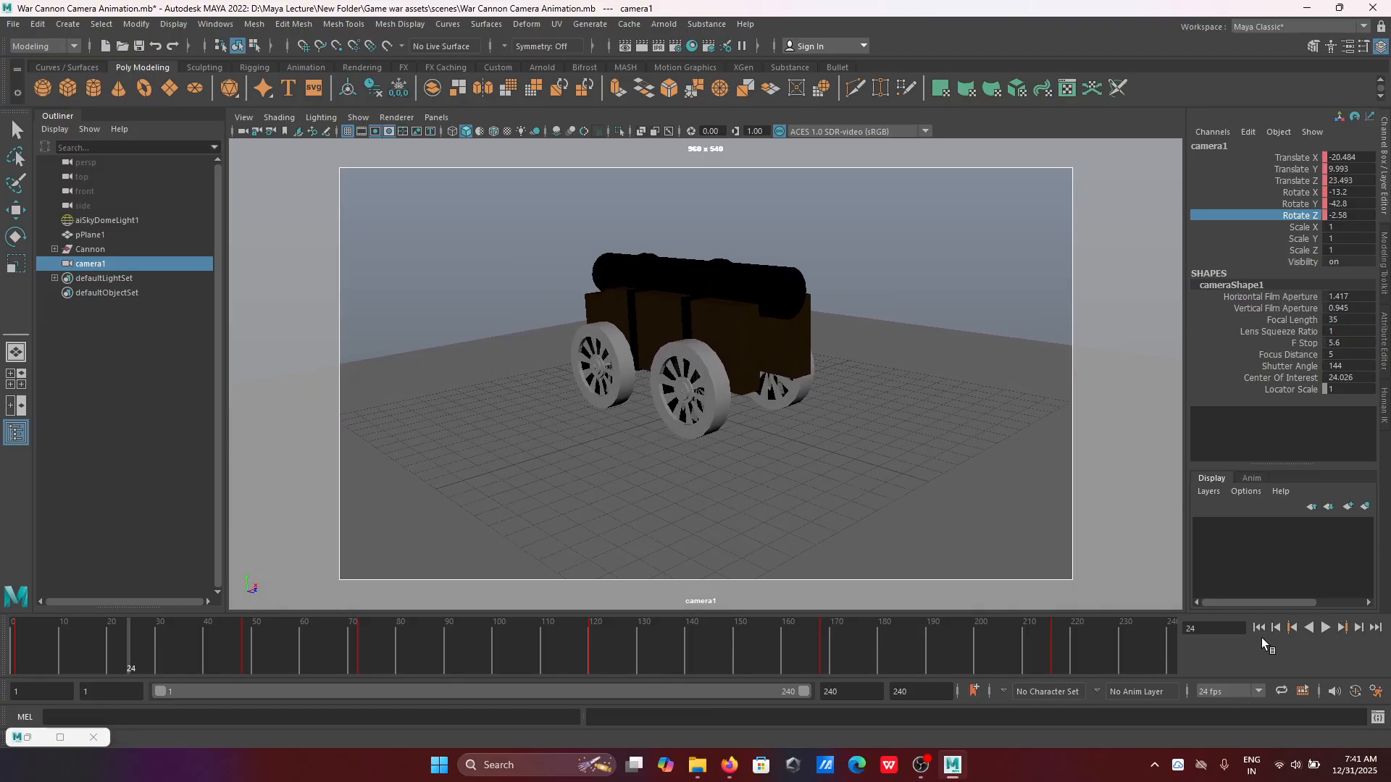
click(1259, 628)
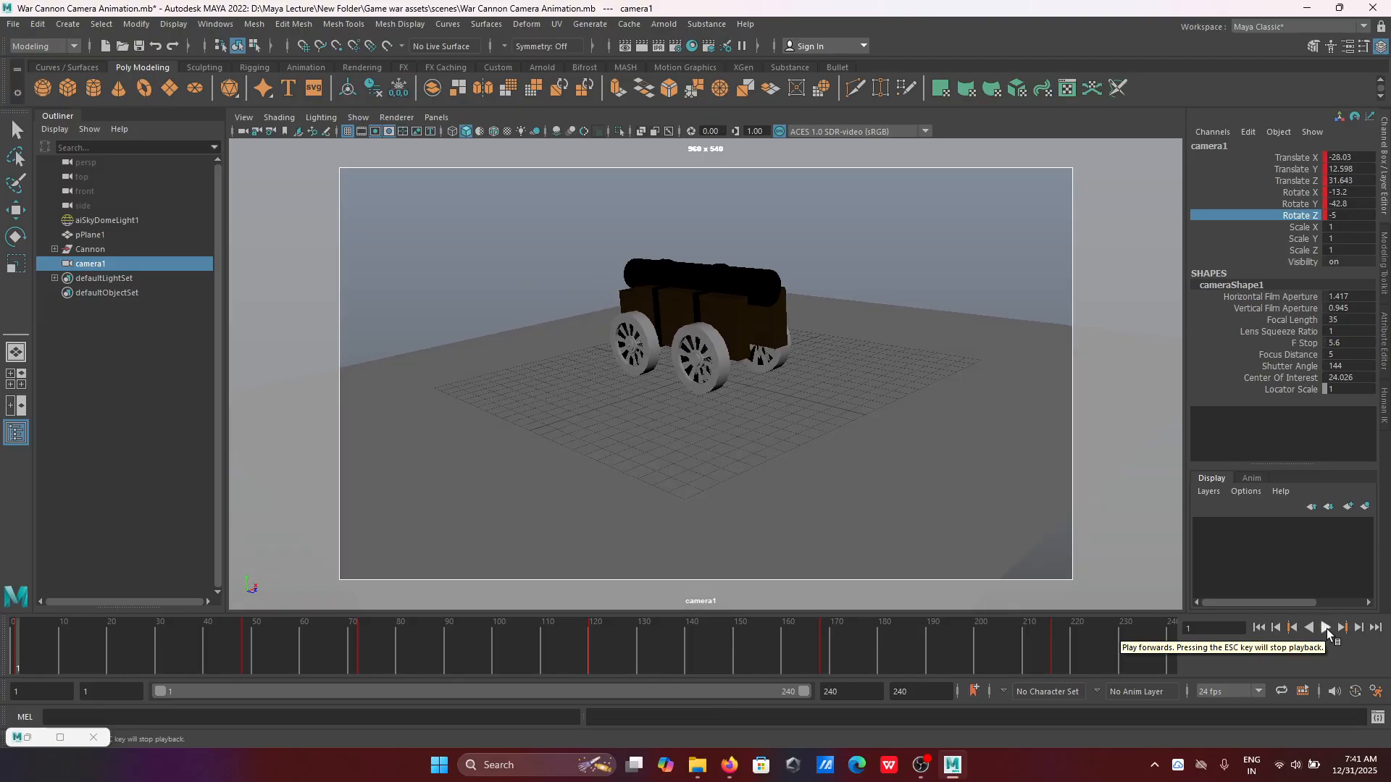
click(1325, 628)
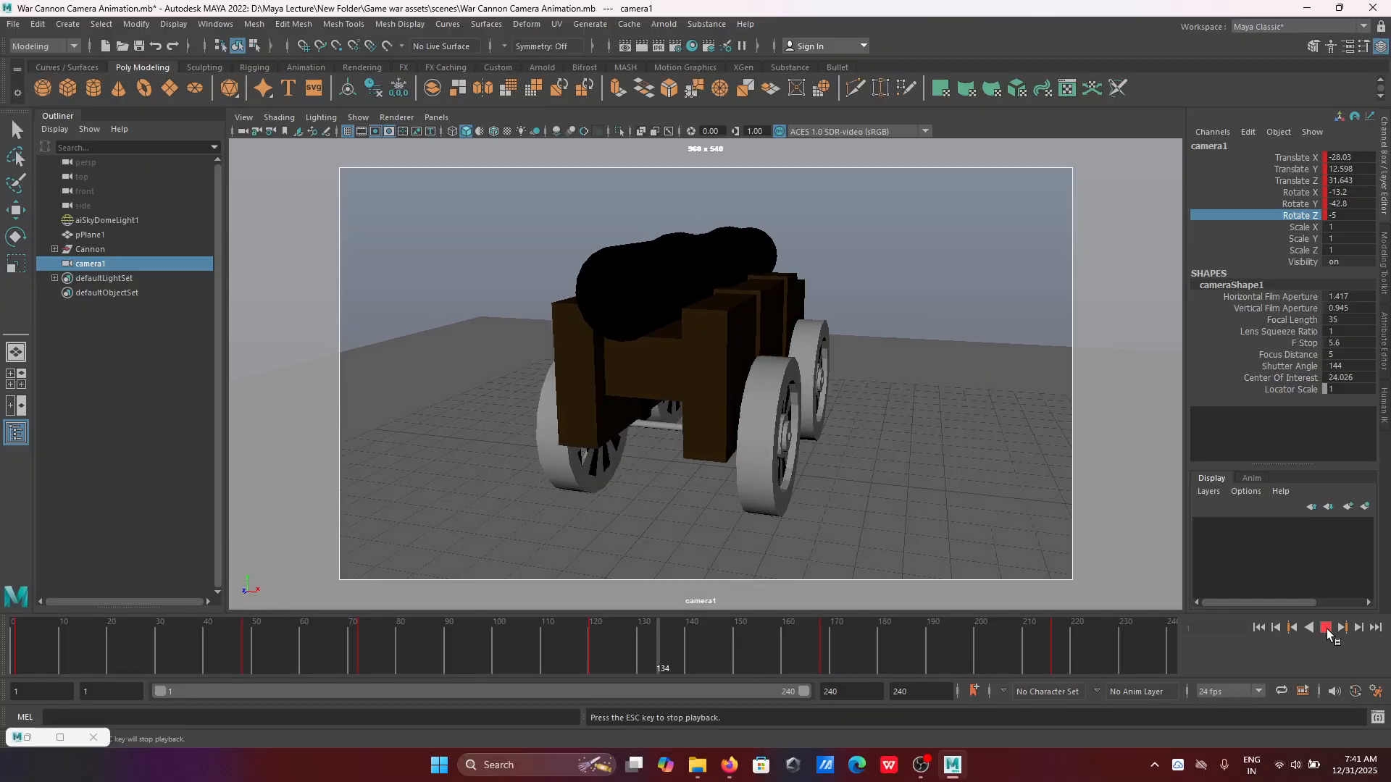
Step: Stop the playback, then restore the minimized Graph Editor and enlarge it to fill the screen
click(1327, 629)
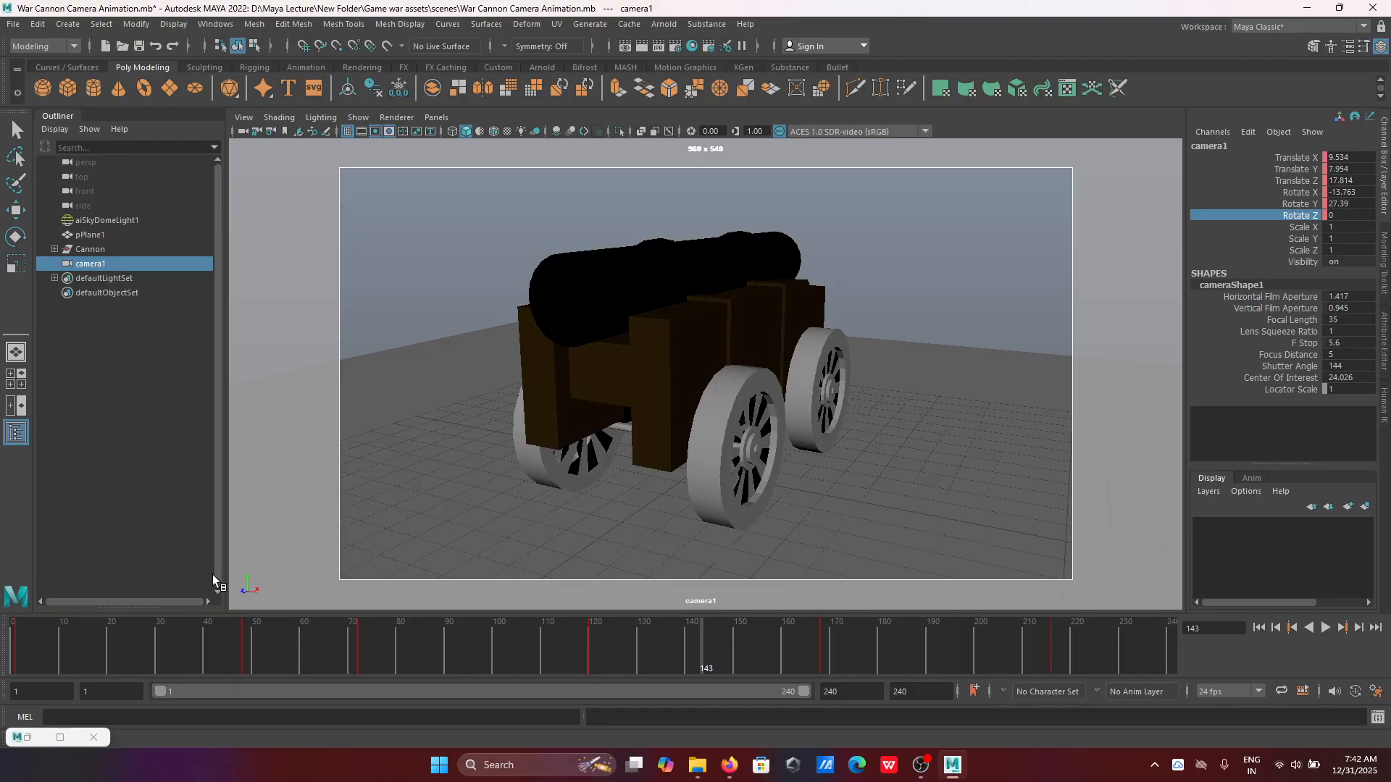
click(28, 738)
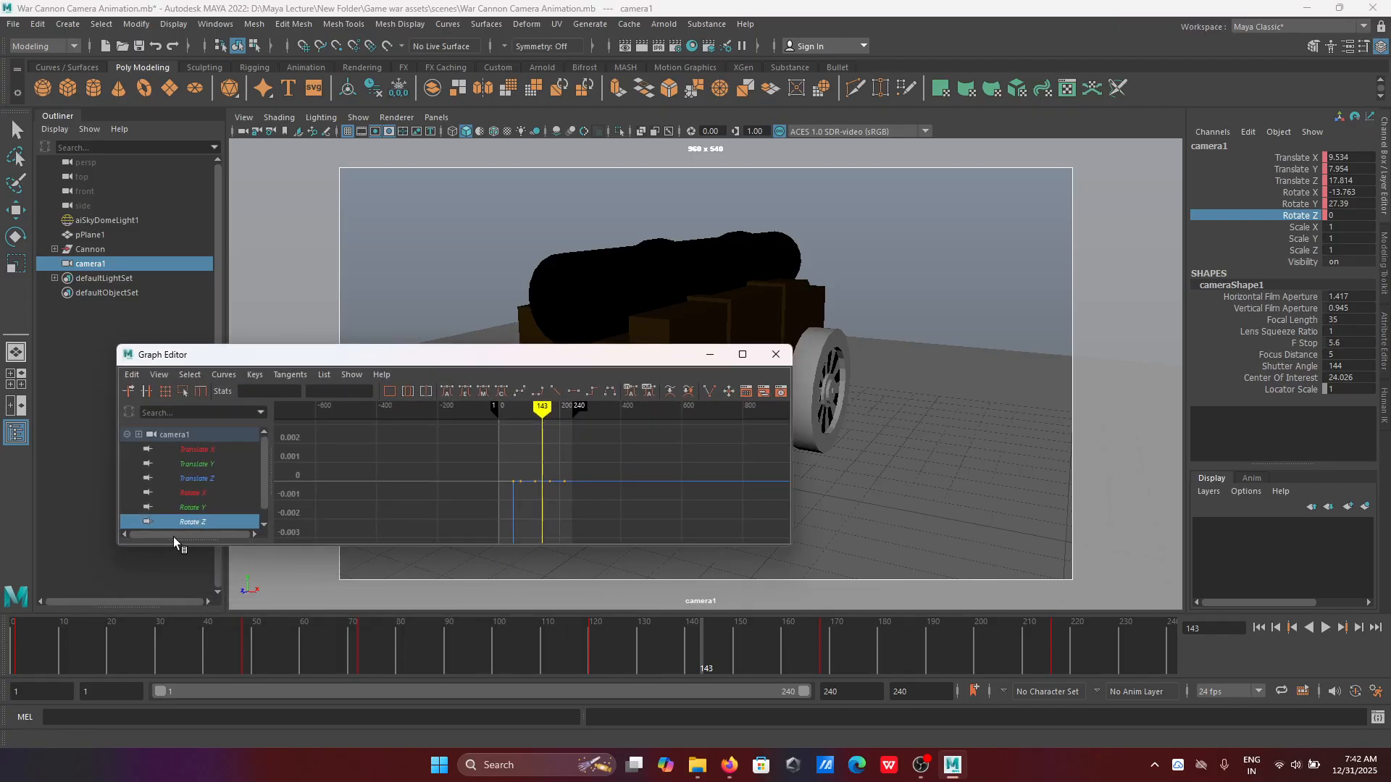
scroll(458, 476, down, 3)
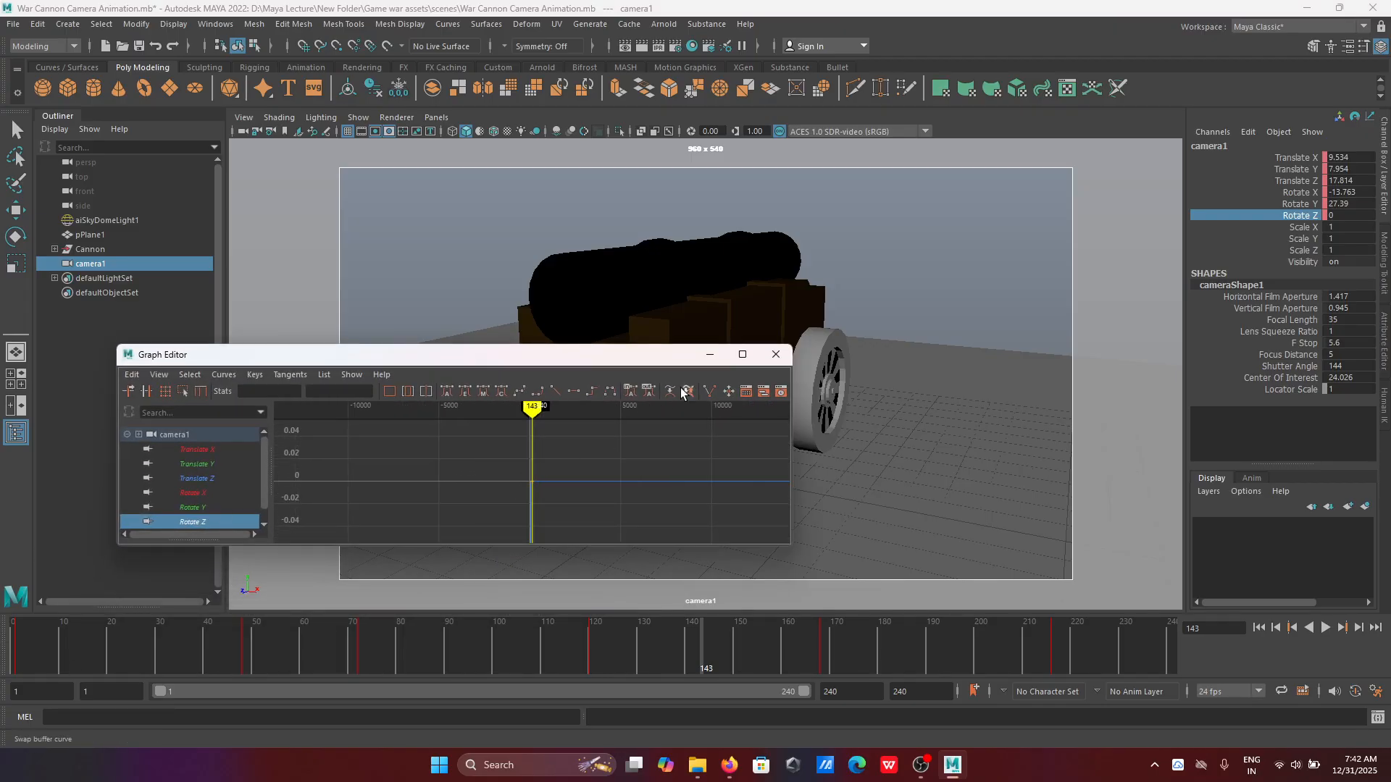
scroll(581, 470, up, 5)
scroll(719, 500, down, 3)
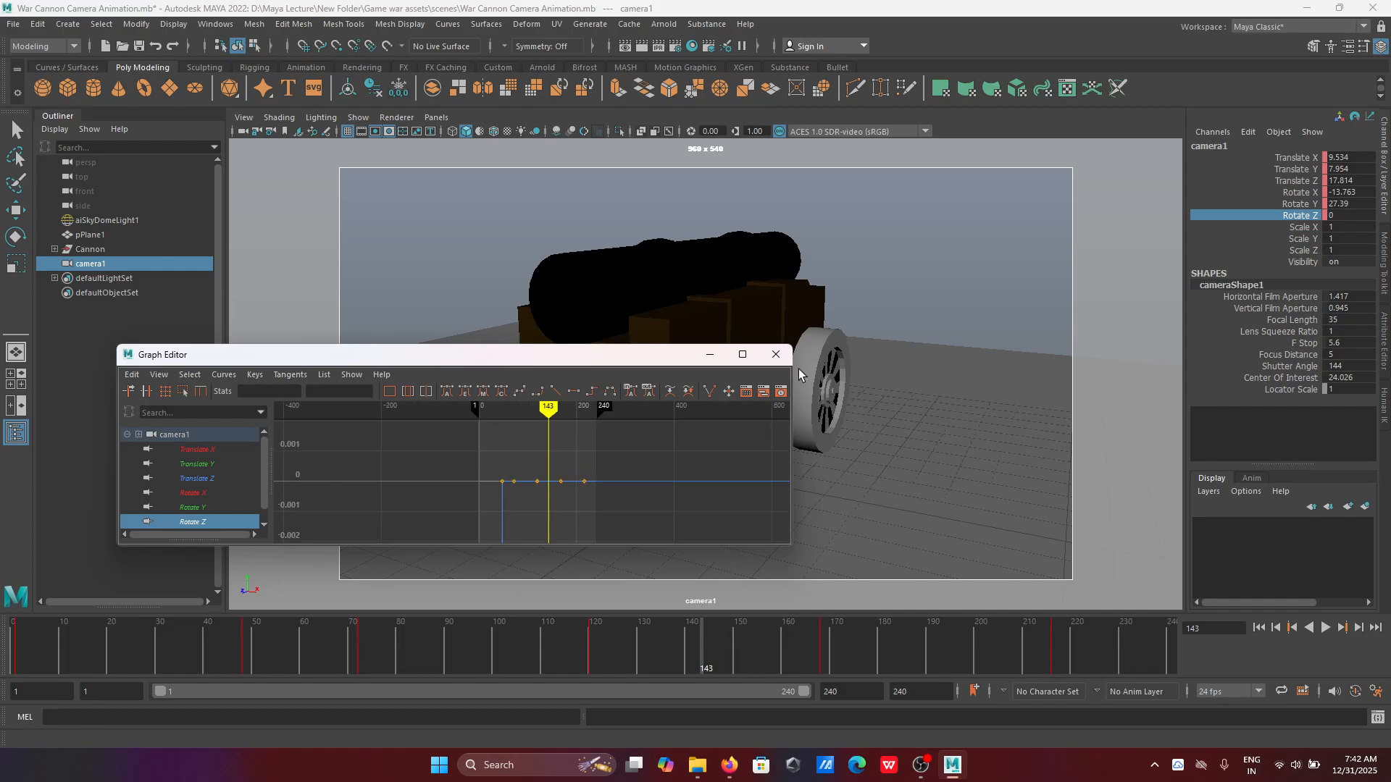
click(749, 358)
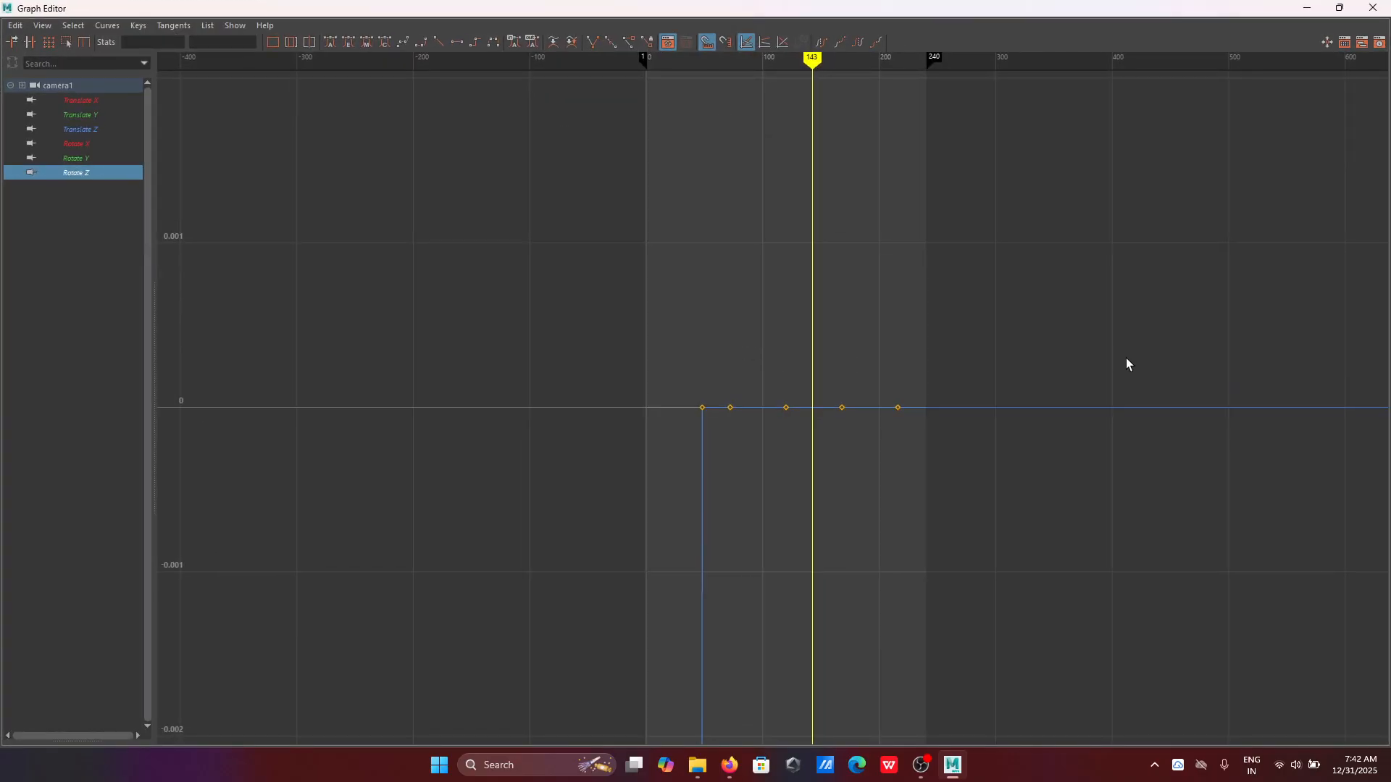
Step: Examine camera1's Rotate Z curve across the frame range, from the steep opening segment to the flat keys at zero
alt+middle_drag(1127, 488, 1125, 113)
scroll(1033, 254, down, 10)
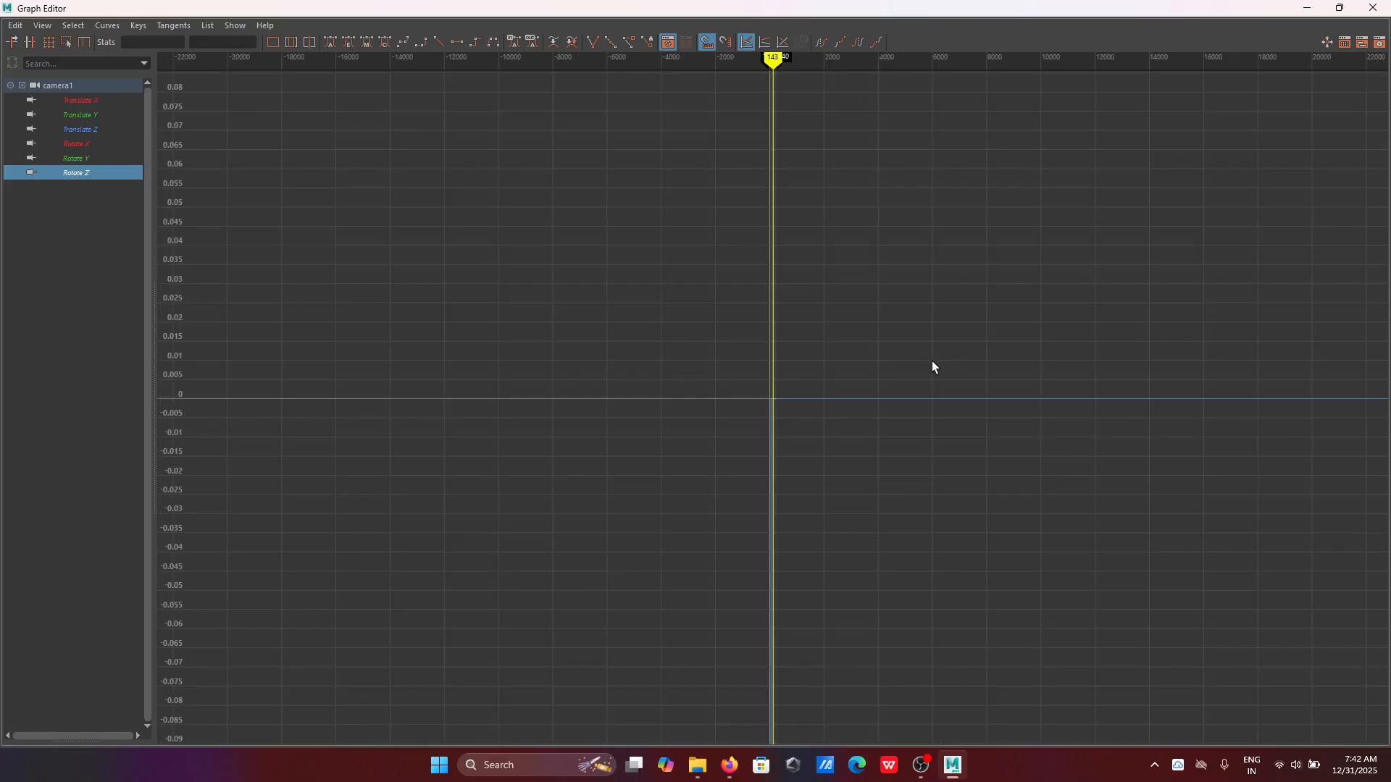
scroll(909, 510, up, 2)
scroll(916, 510, up, 5)
alt+middle_drag(916, 510, 844, 80)
scroll(857, 133, down, 10)
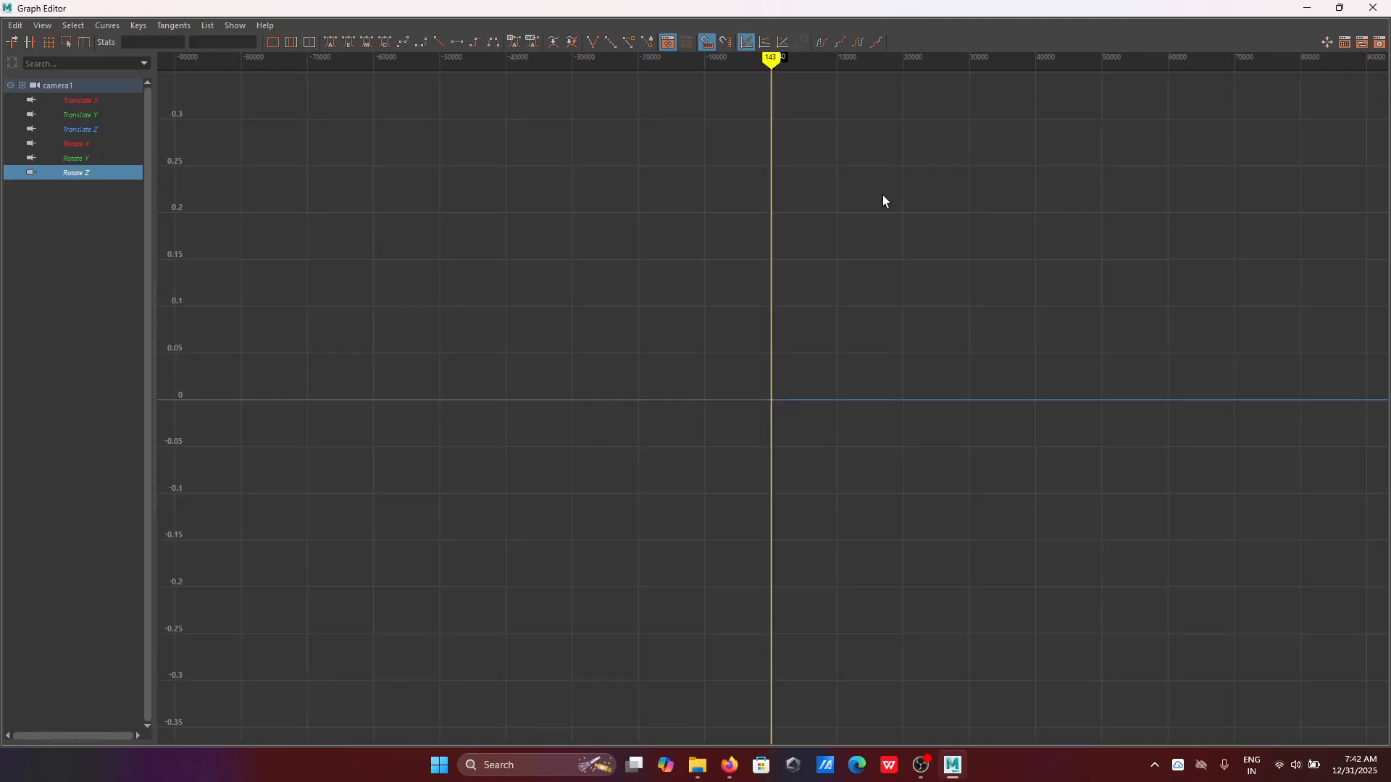
scroll(885, 415, up, 8)
alt+middle_drag(851, 585, 911, 452)
scroll(912, 452, up, 6)
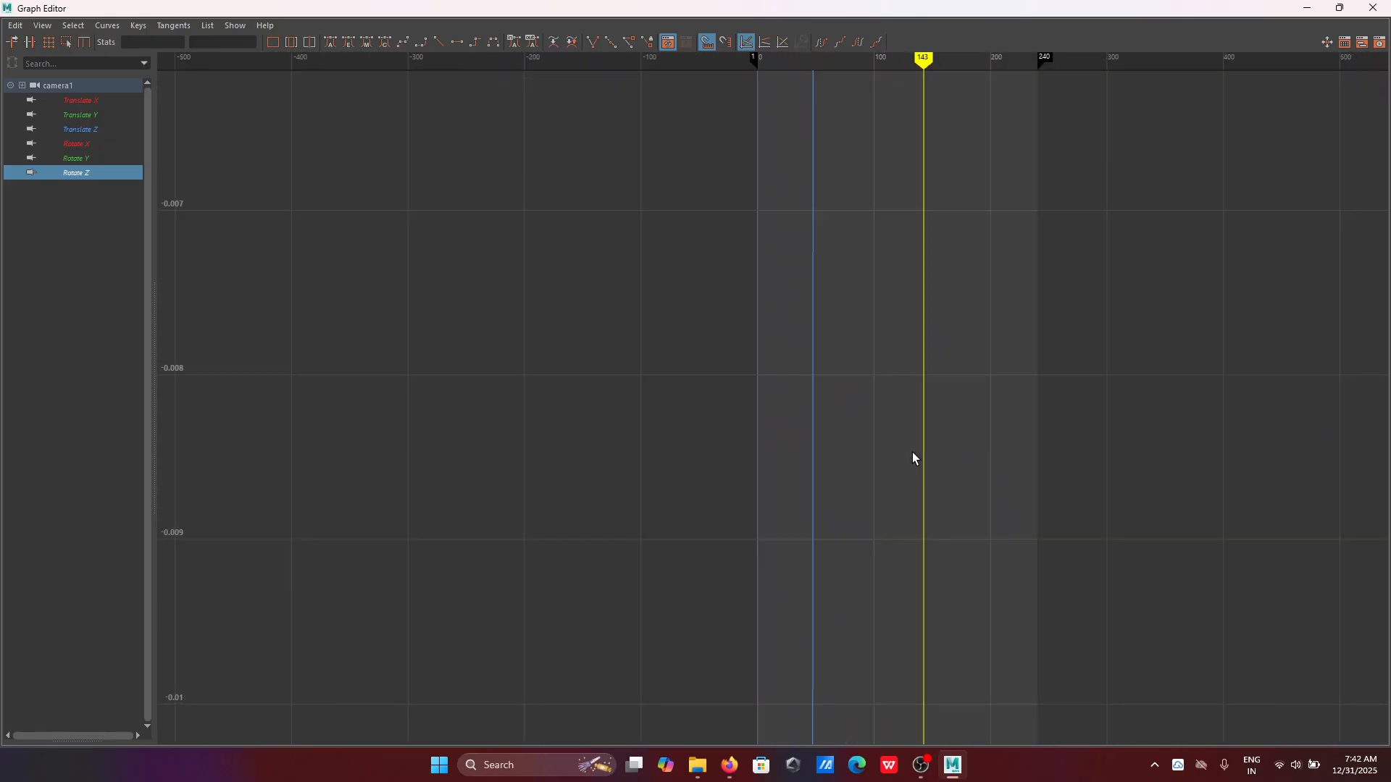
scroll(1097, 498, down, 4)
scroll(1043, 499, down, 6)
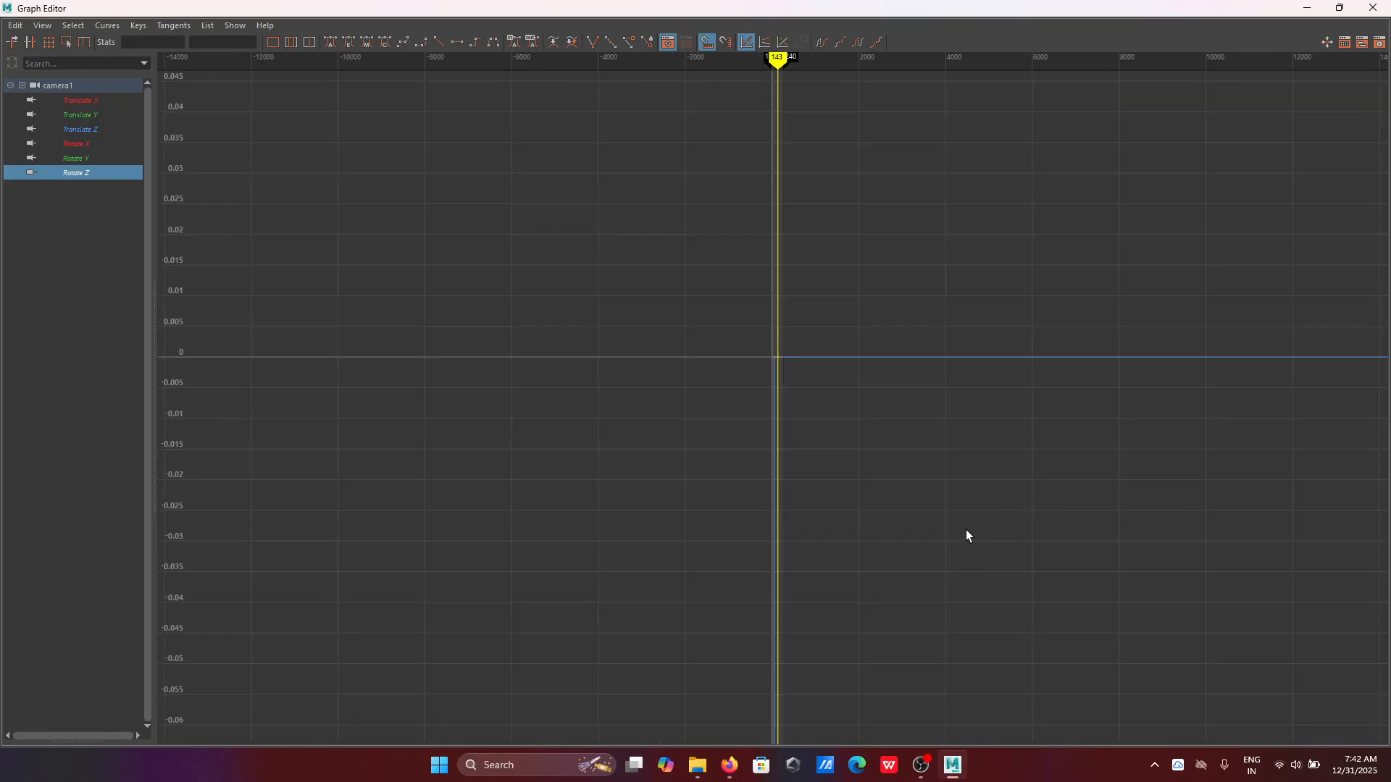
scroll(910, 538, up, 7)
scroll(910, 538, up, 3)
scroll(1191, 454, down, 6)
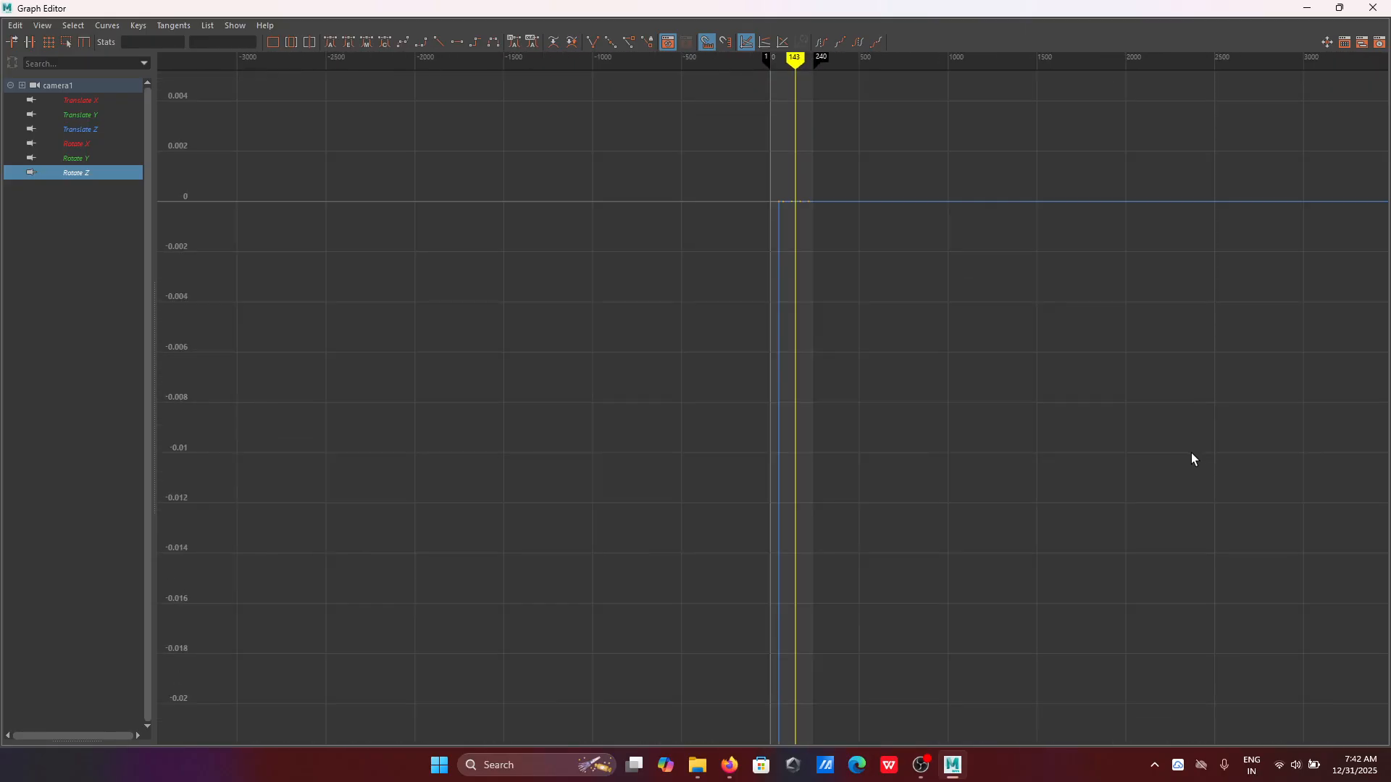
scroll(975, 537, down, 9)
scroll(917, 628, up, 20)
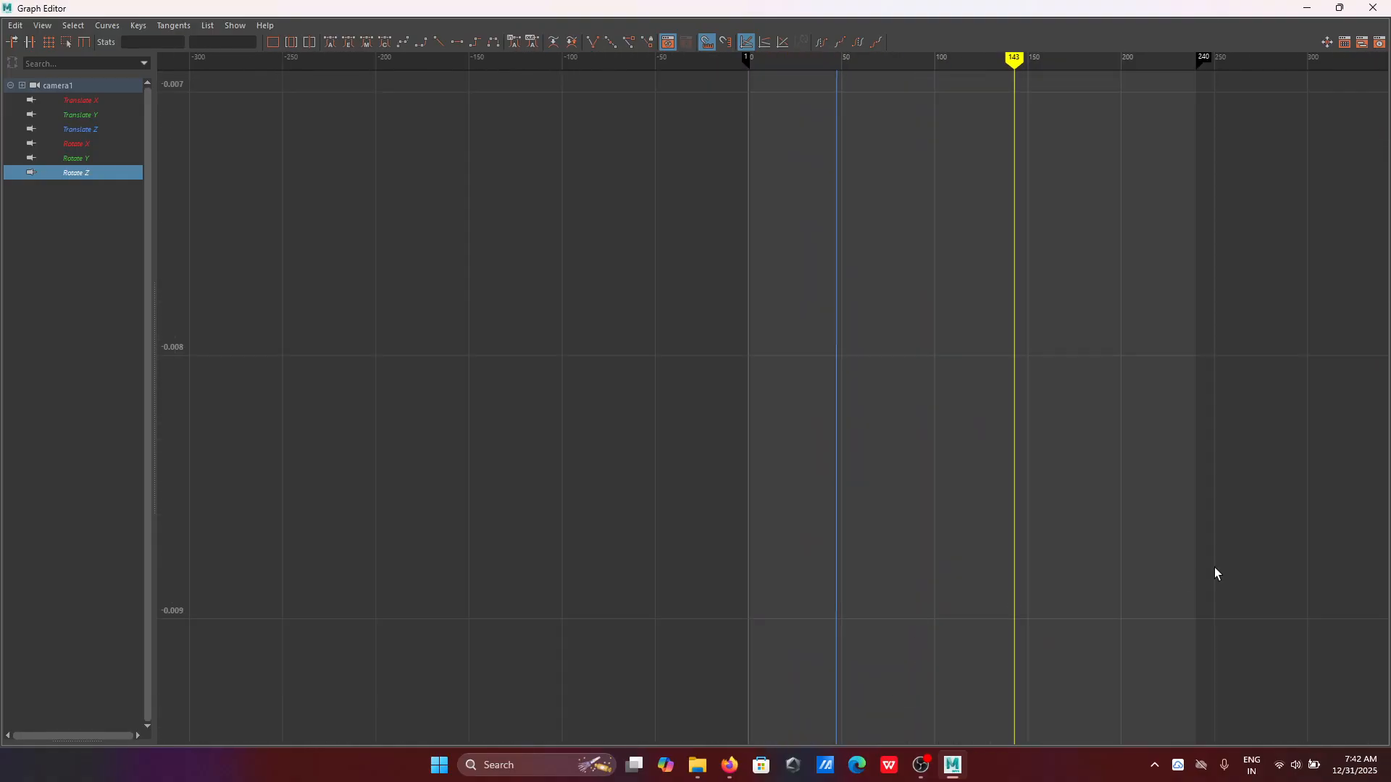
scroll(1220, 568, down, 6)
alt+middle_drag(1220, 568, 1181, 6)
alt+middle_drag(1029, 338, 1055, 1)
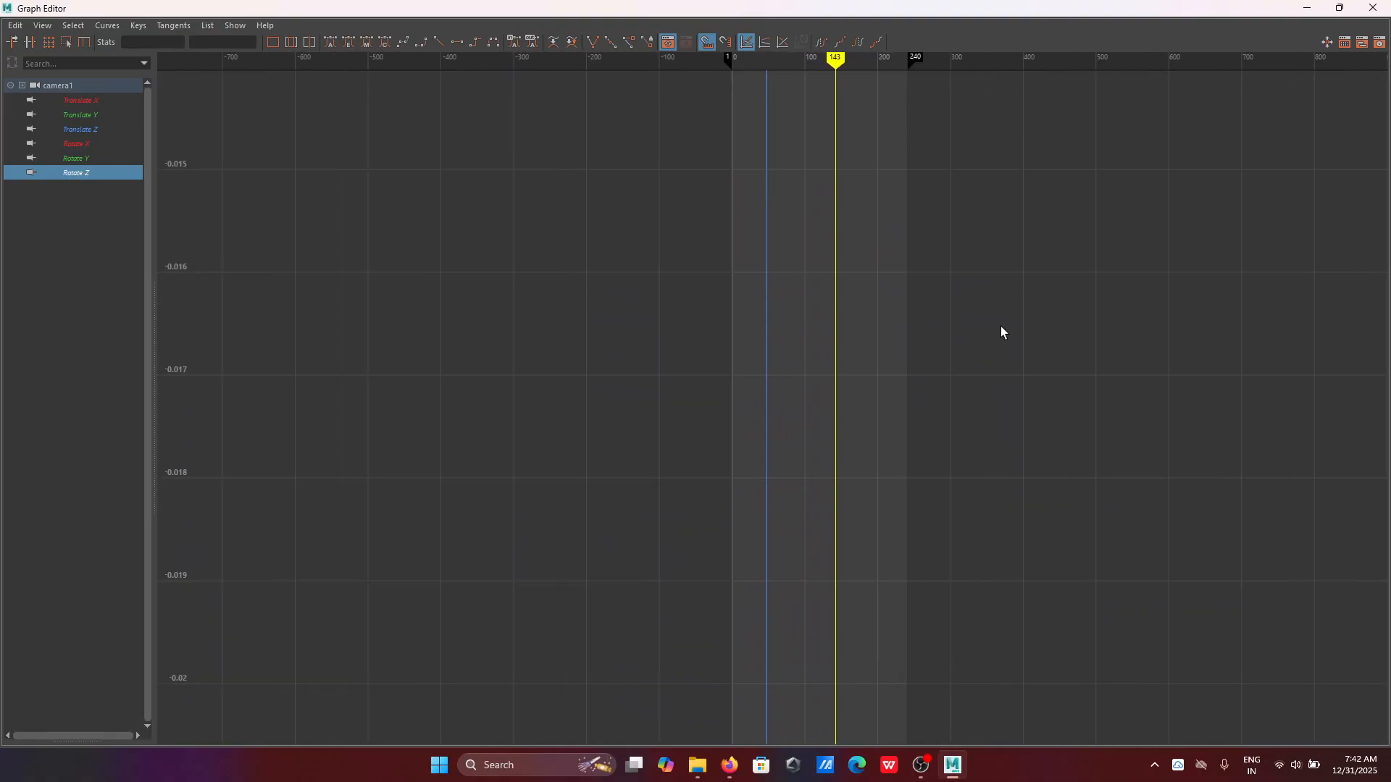
scroll(1003, 331, down, 12)
scroll(945, 491, up, 3)
alt+middle_drag(937, 486, 879, 3)
alt+middle_drag(868, 181, 926, 777)
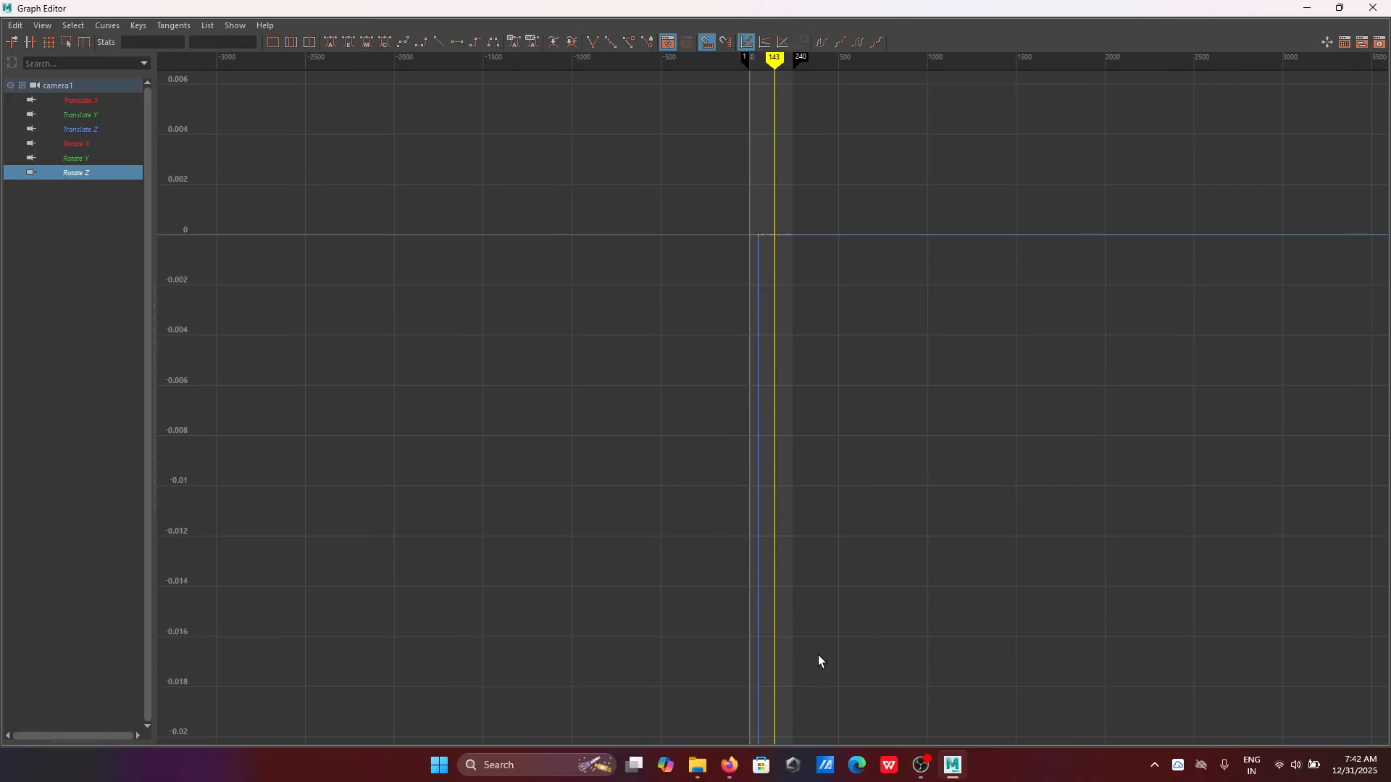
scroll(953, 402, up, 14)
scroll(953, 401, down, 8)
scroll(944, 348, up, 3)
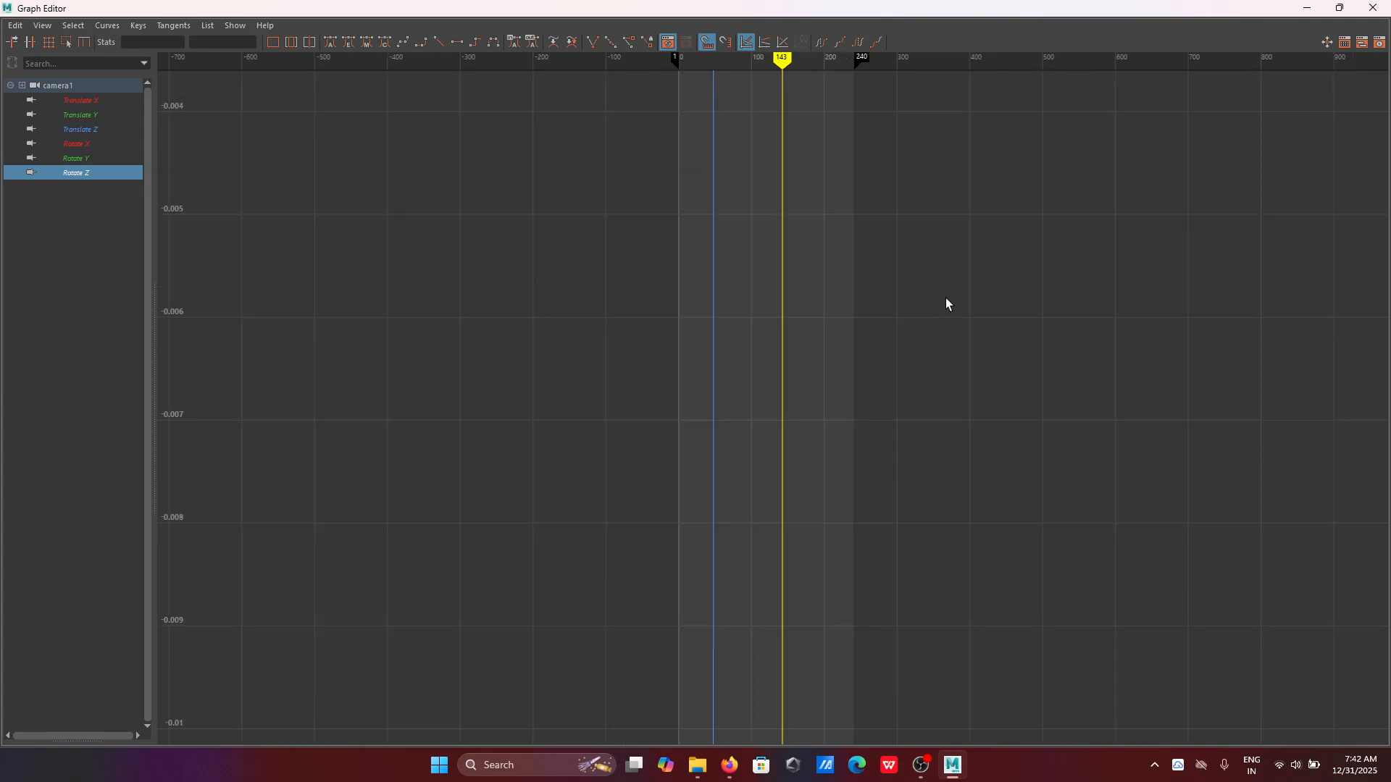
alt+middle_drag(956, 280, 909, 775)
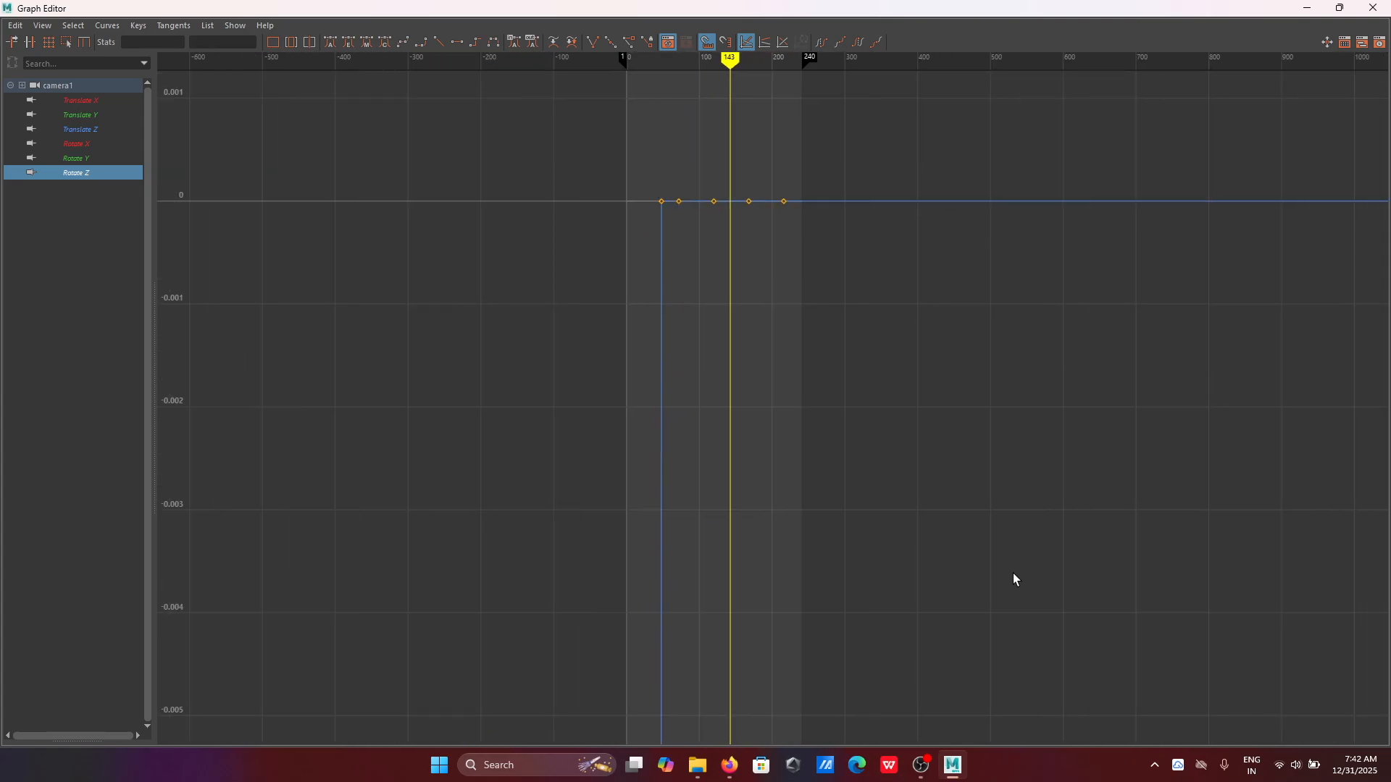
alt+middle_drag(988, 552, 1040, 705)
scroll(771, 419, up, 11)
scroll(771, 420, down, 6)
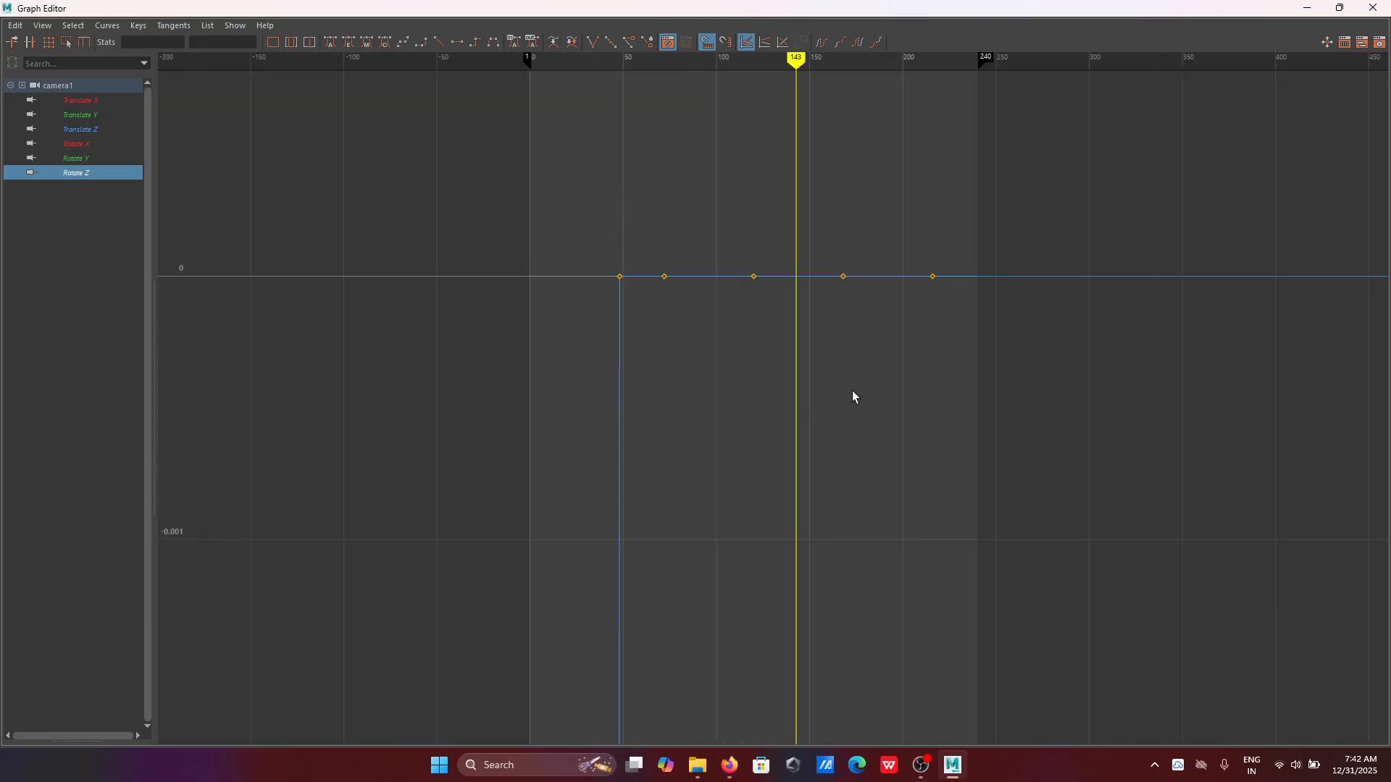
Step: Raise camera1's frame 120 Rotate Z key to about 0.00117 at frame 121 and return the Graph Editor to its smaller window
alt+middle_drag(852, 396, 903, 627)
scroll(791, 613, up, 2)
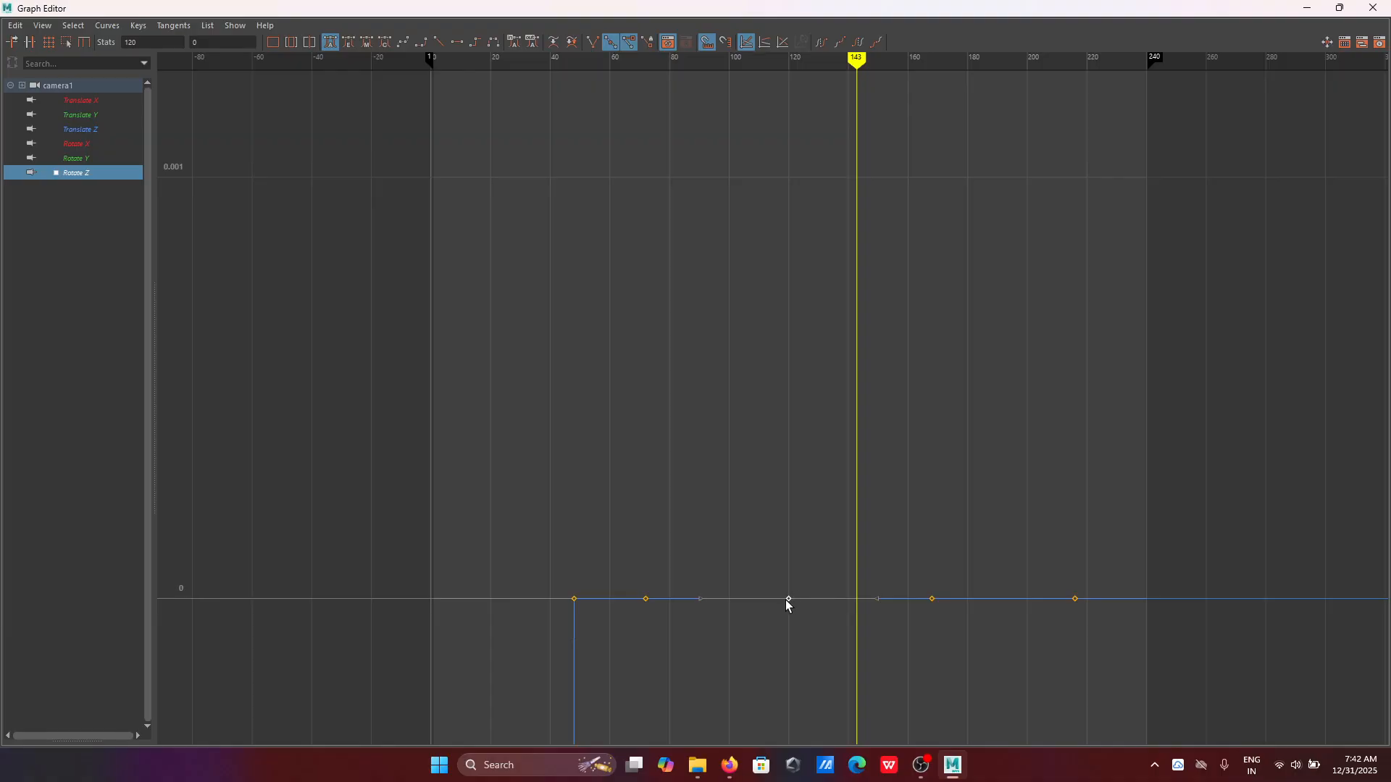
drag(786, 601, 788, 106)
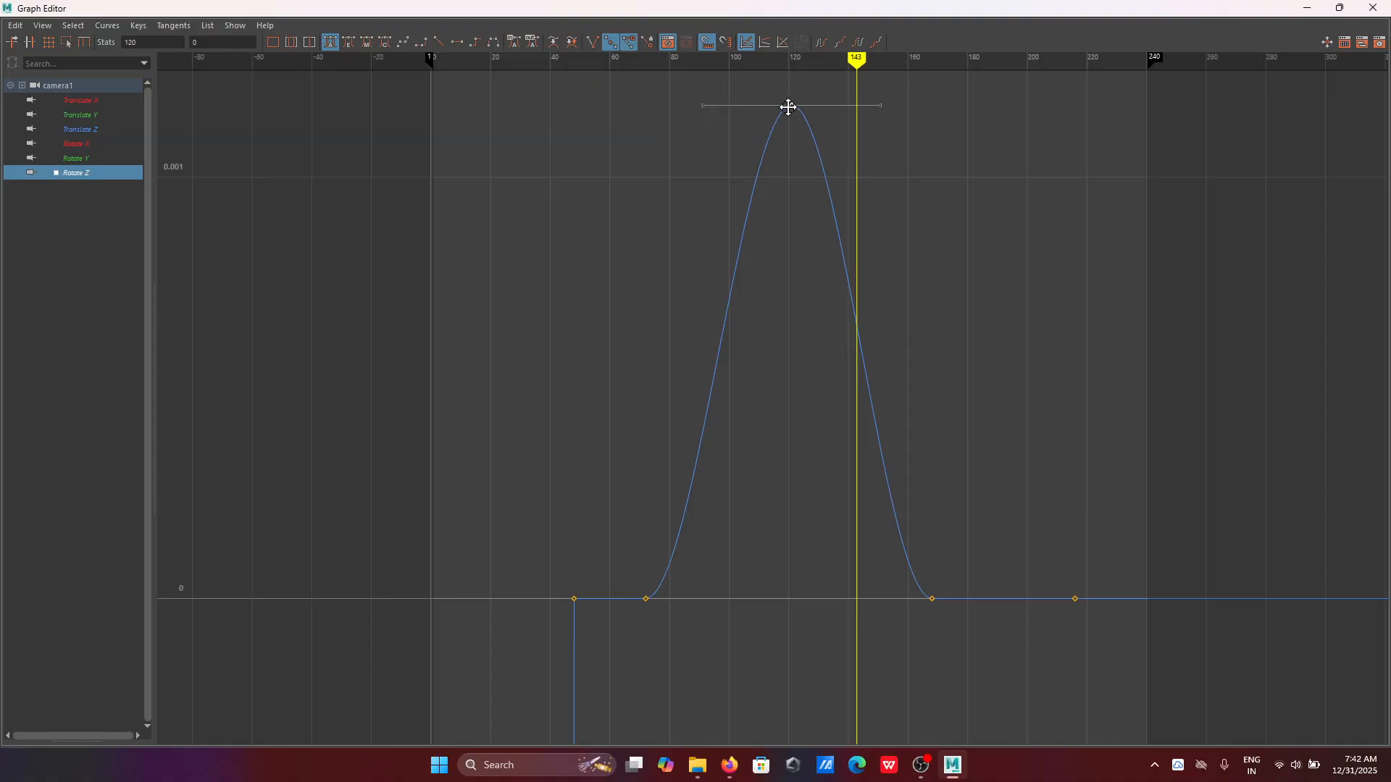
click(1341, 8)
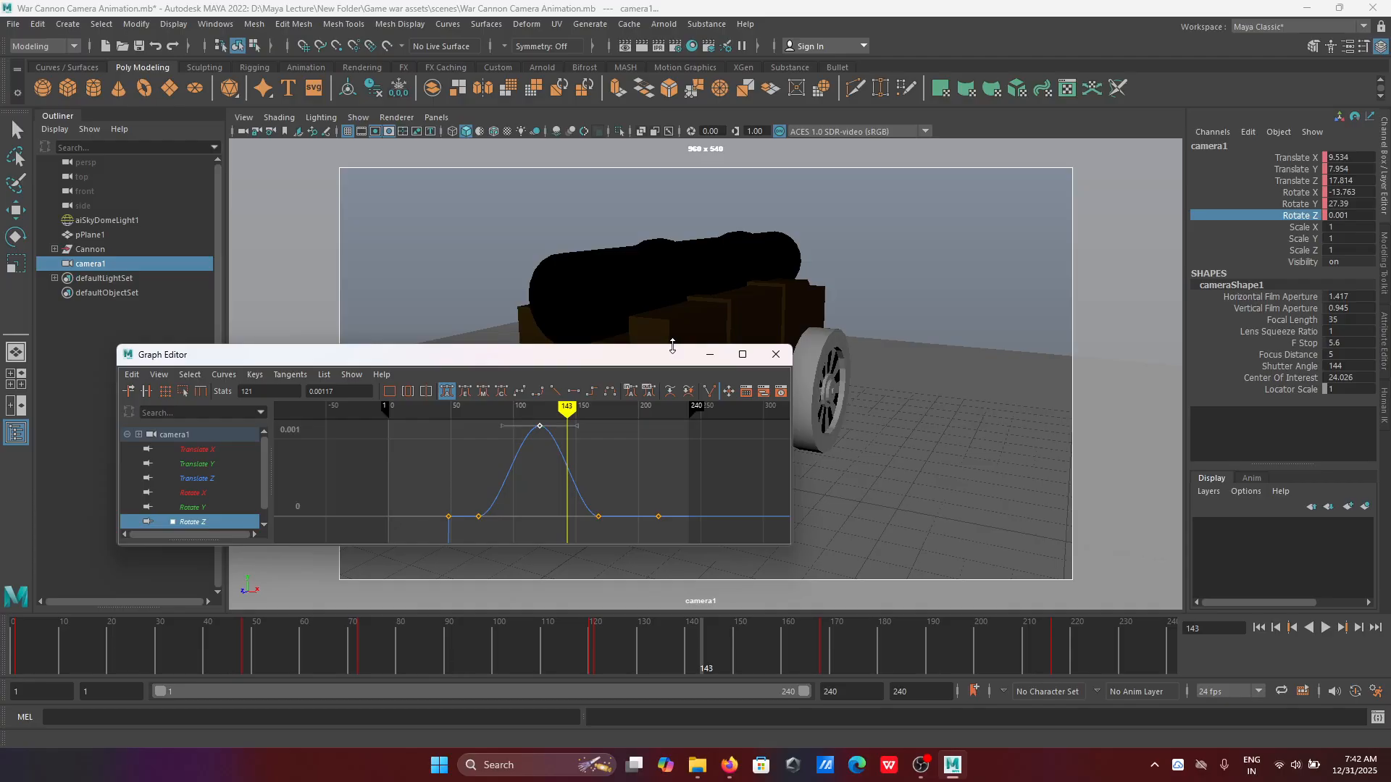
Step: Try raising the peak key of camera1's Rotate Z curve to 0.0191 at frame 119 in the Graph Editor
mouse_move(564, 405)
mouse_down()
mouse_move(433, 416)
mouse_move(549, 403)
mouse_move(539, 389)
mouse_up()
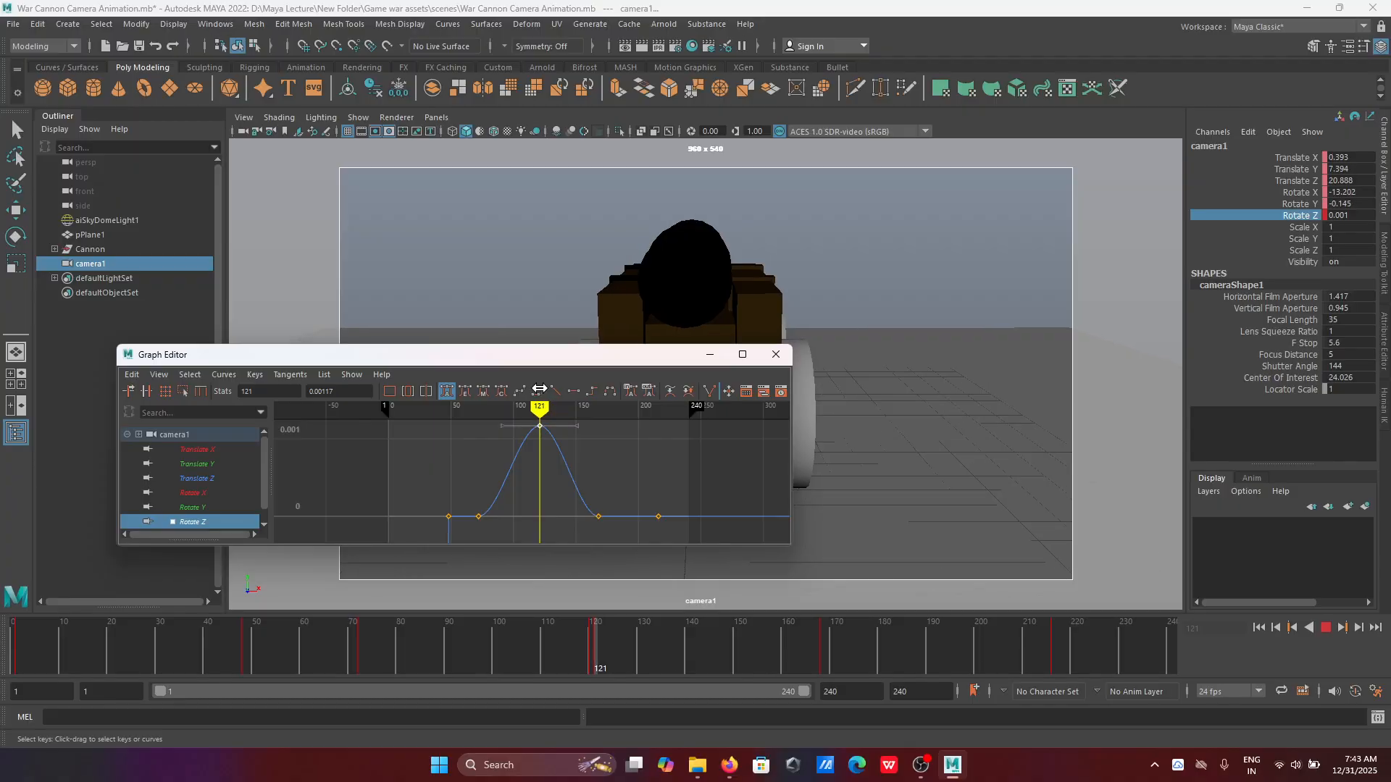
scroll(638, 468, down, 4)
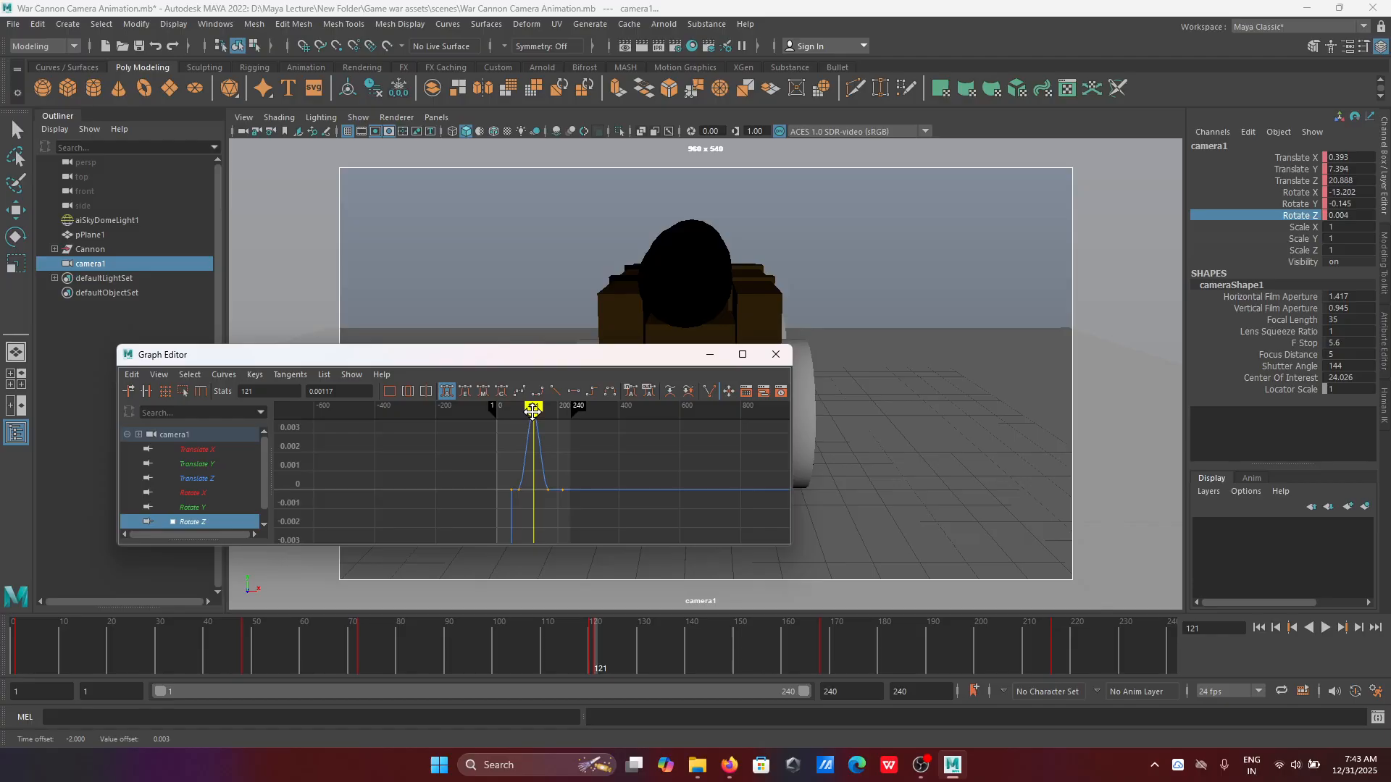
mouse_move(533, 413)
mouse_down()
mouse_move(504, 415)
mouse_move(545, 412)
mouse_move(509, 406)
mouse_move(532, 405)
mouse_up()
scroll(564, 457, down, 5)
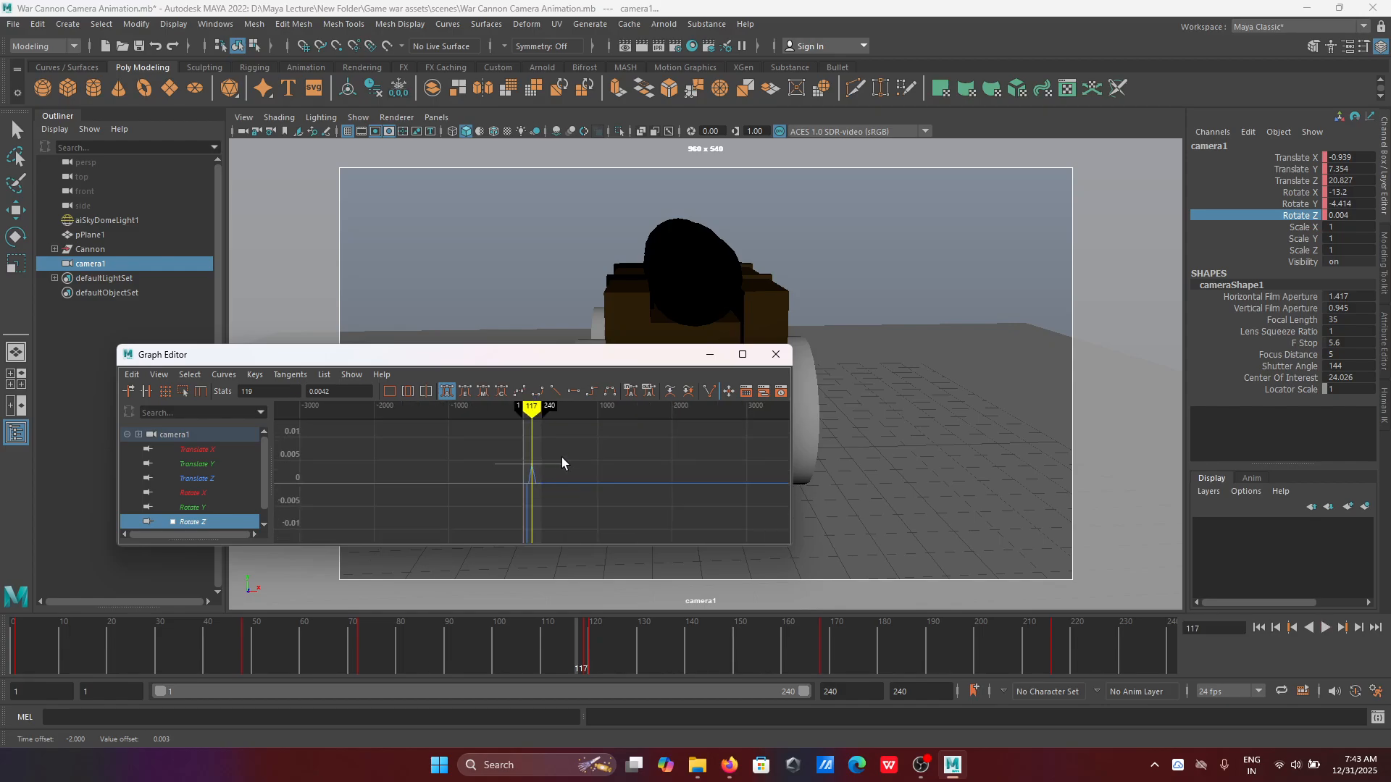
mouse_move(532, 463)
mouse_down()
mouse_move(535, 400)
mouse_move(510, 411)
mouse_up()
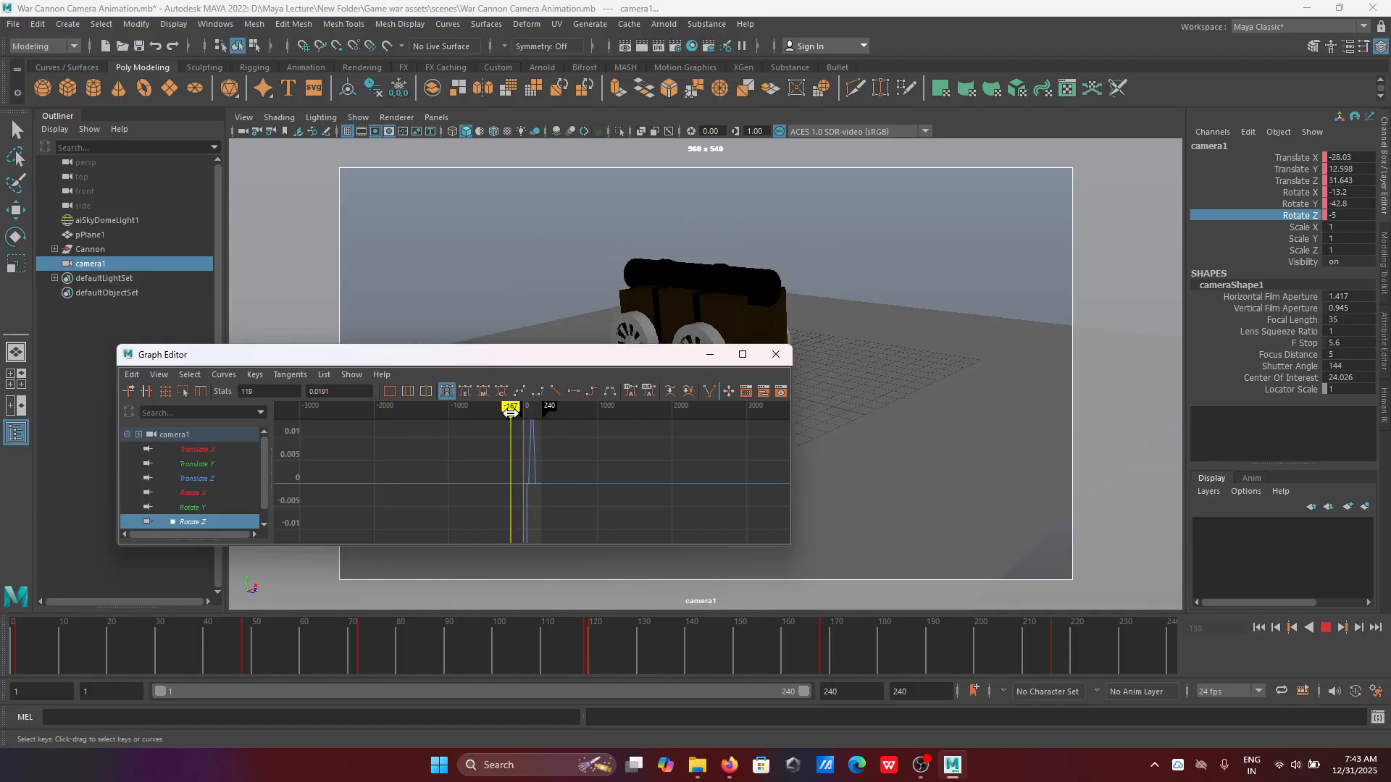
Step: Try raising the Rotate Z curve's peak key further, to 0.0275 at frame 123
key(f)
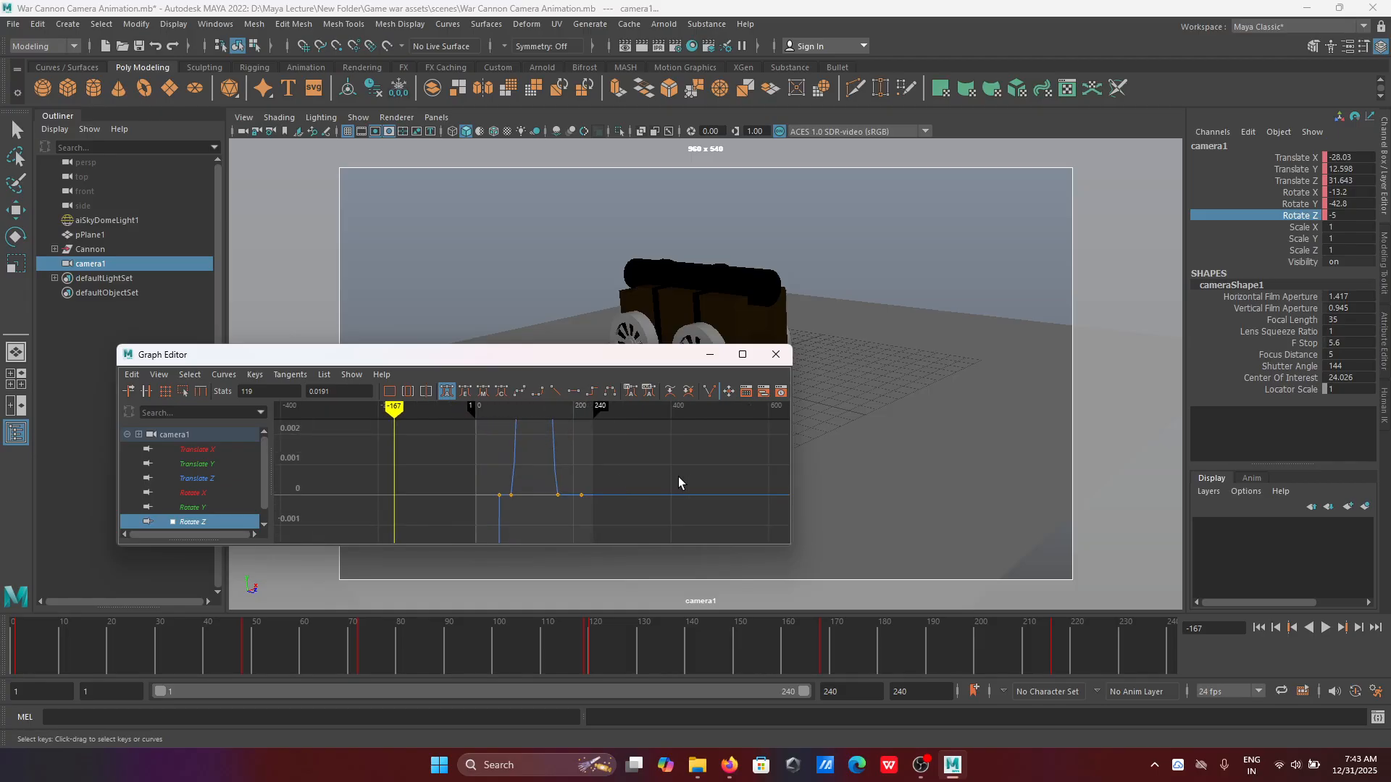
alt+middle_drag(712, 464, 710, 603)
alt+middle_drag(675, 479, 676, 697)
alt+middle_drag(635, 487, 662, 704)
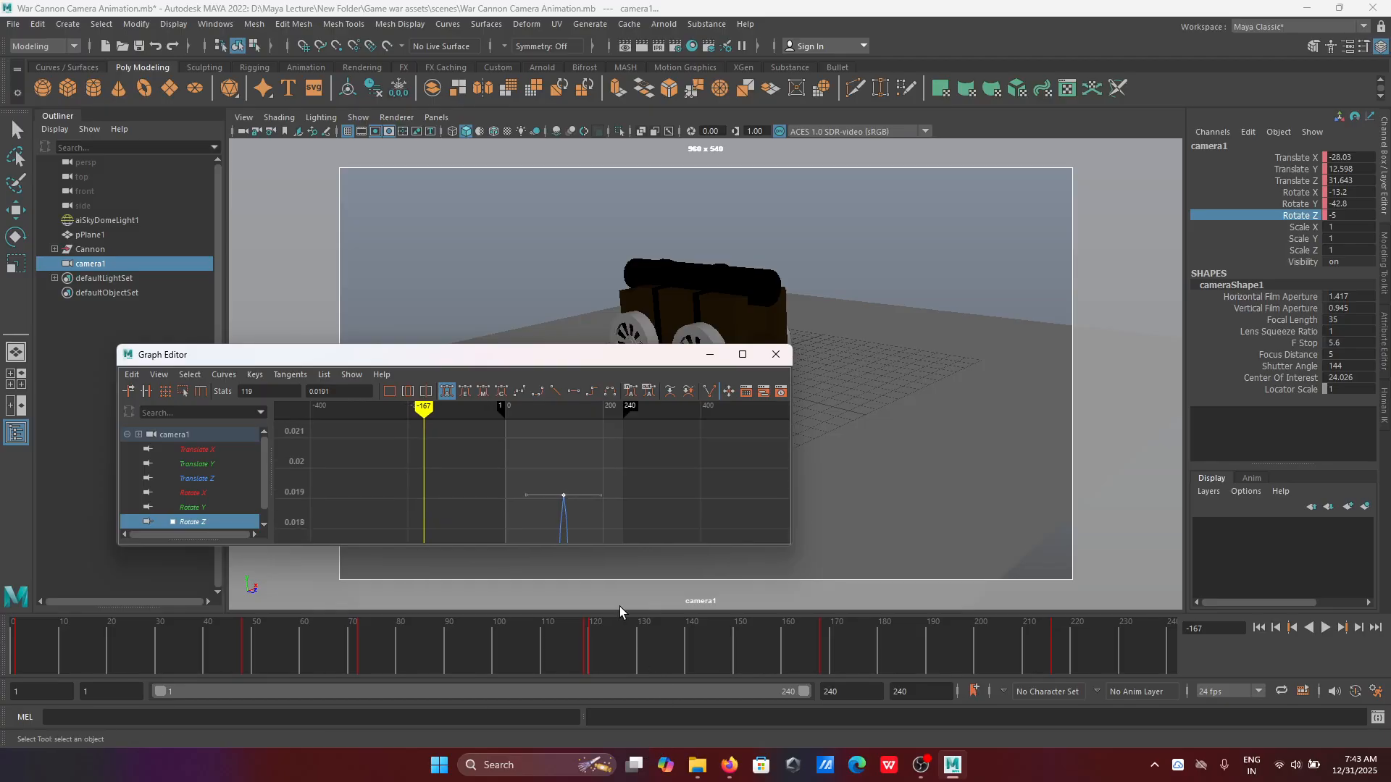
middle_drag(563, 493, 564, 273)
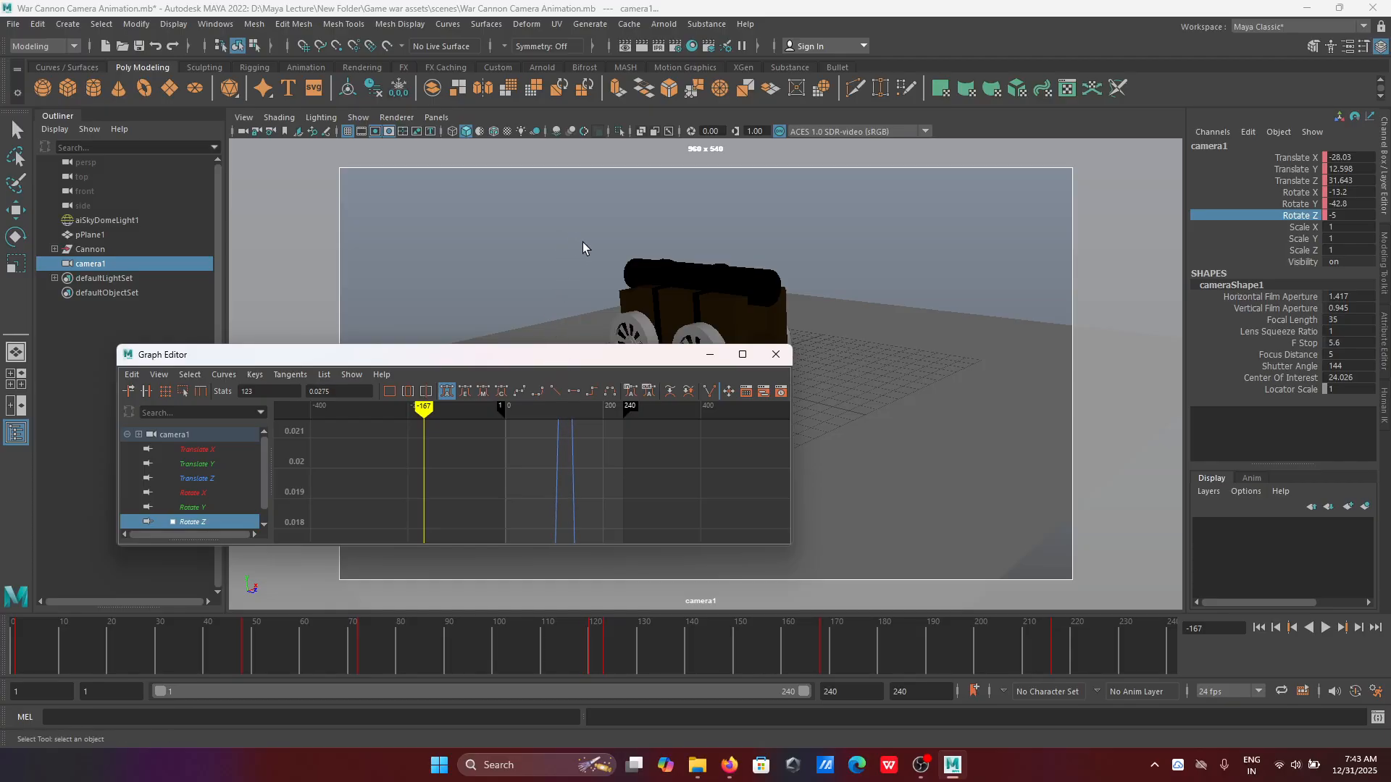
Step: Switch to the single perspective view and play the animation from the first frame, stopping it partway
key(e)
key(space)
click(14, 351)
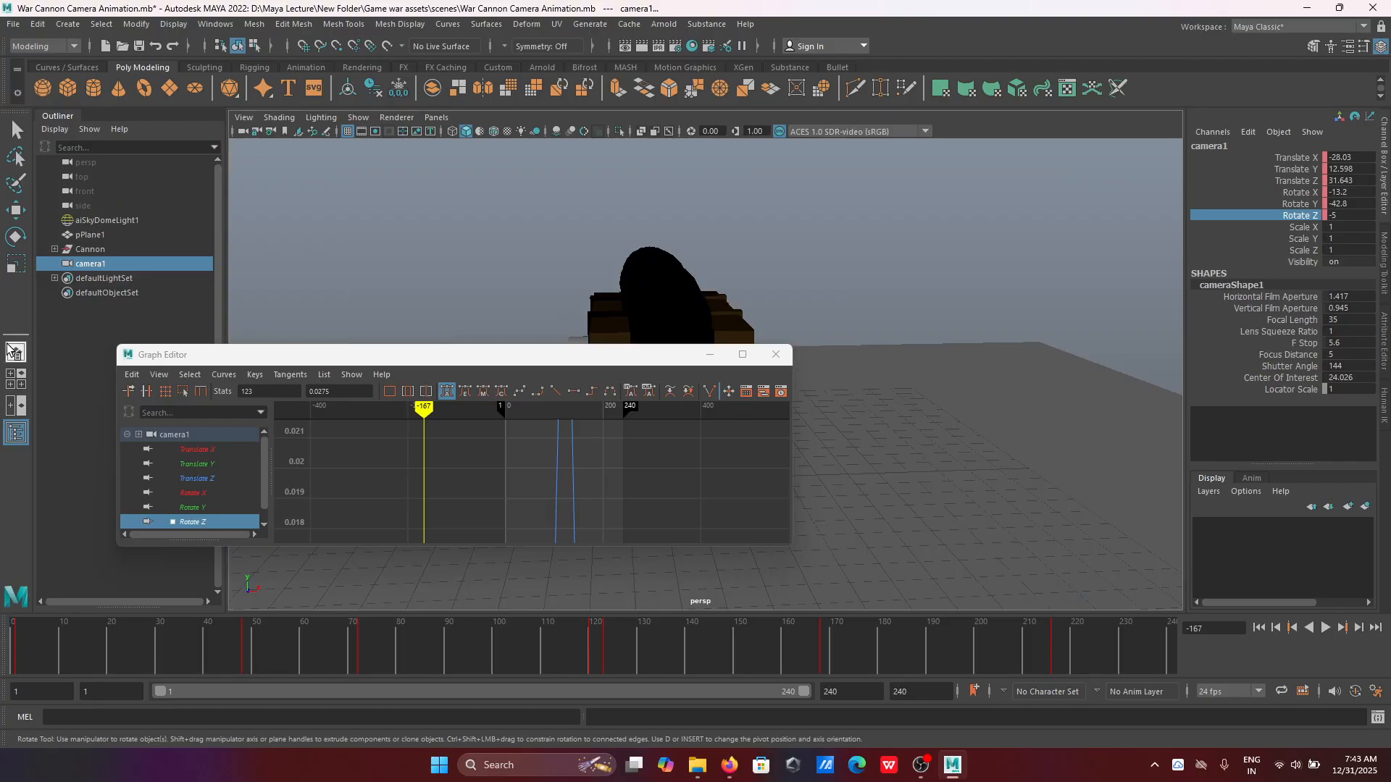
key(space)
click(15, 351)
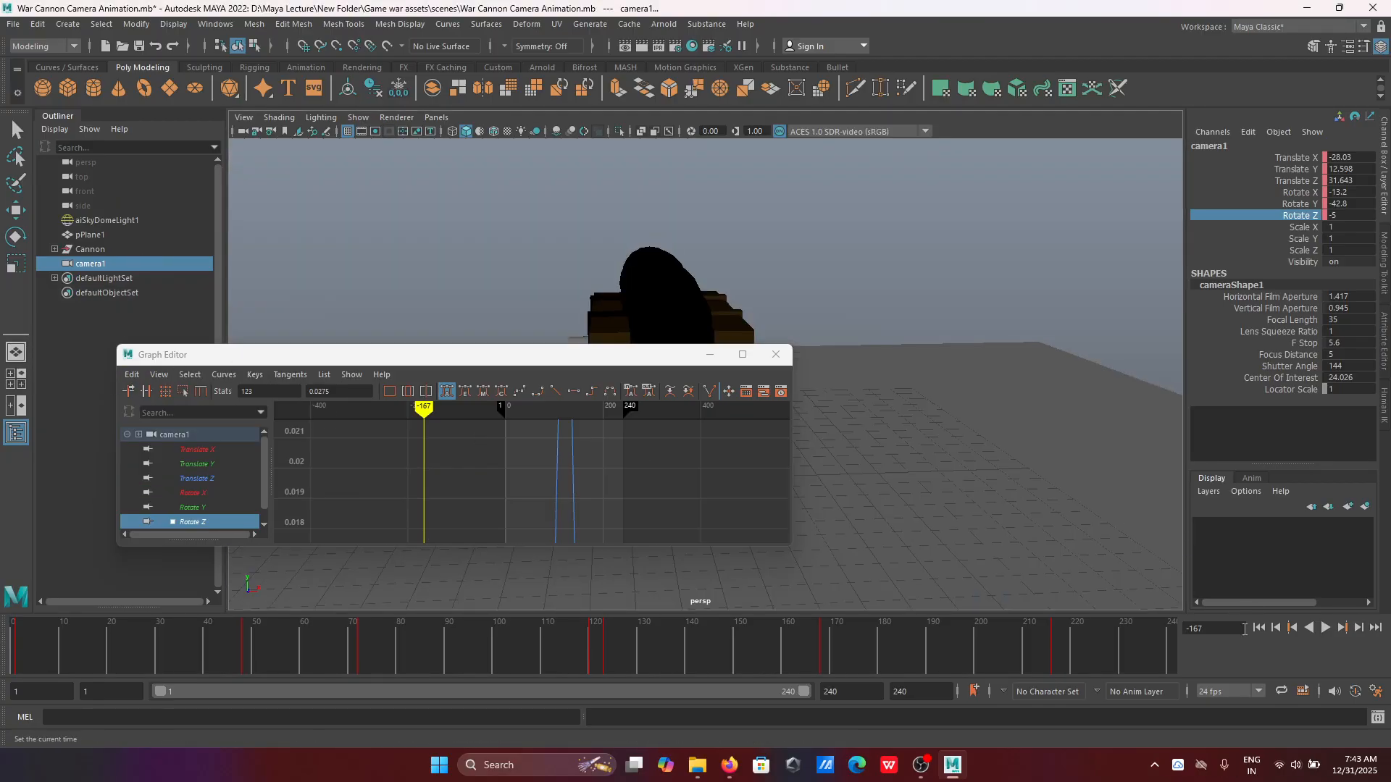
click(1259, 628)
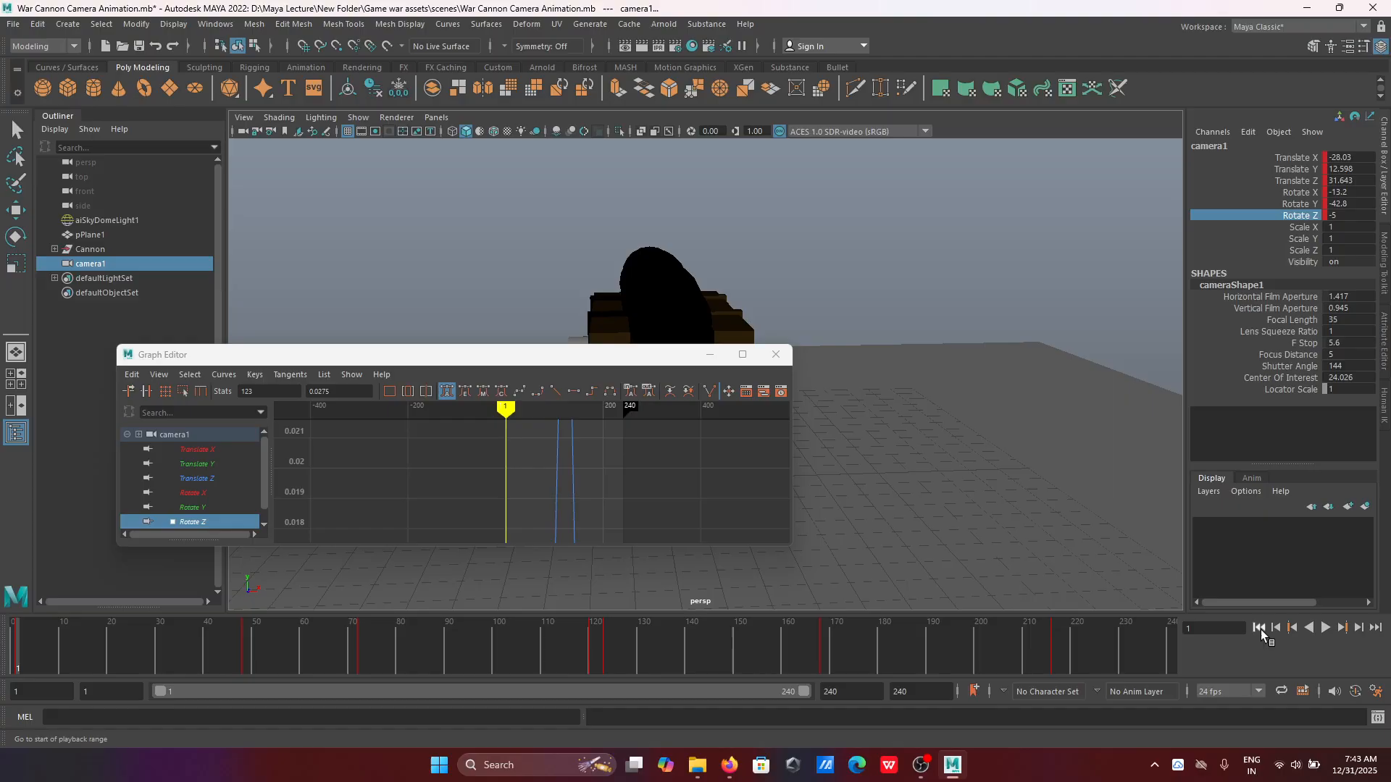
click(1325, 628)
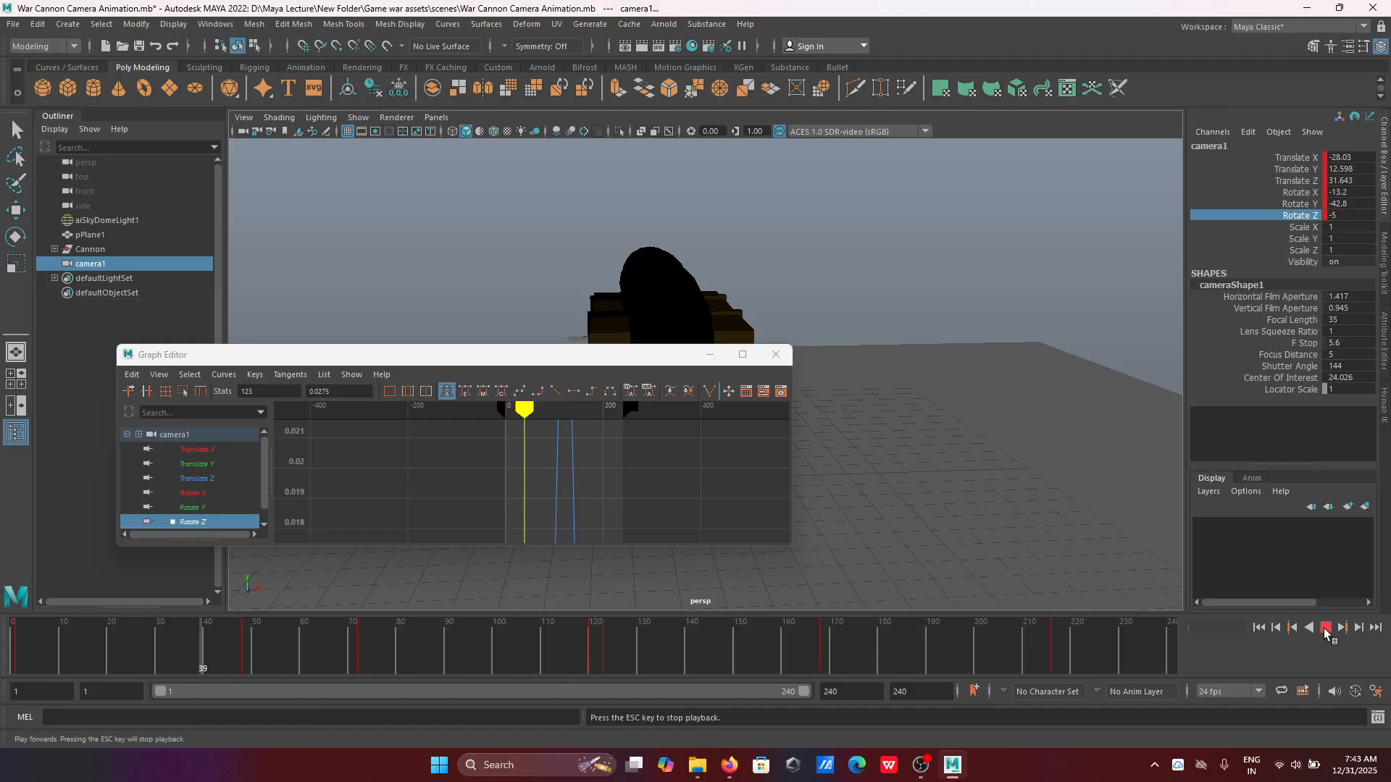
click(1323, 628)
Step: Look through camera1 and play the animation from the first frame to check the camera motion
click(436, 117)
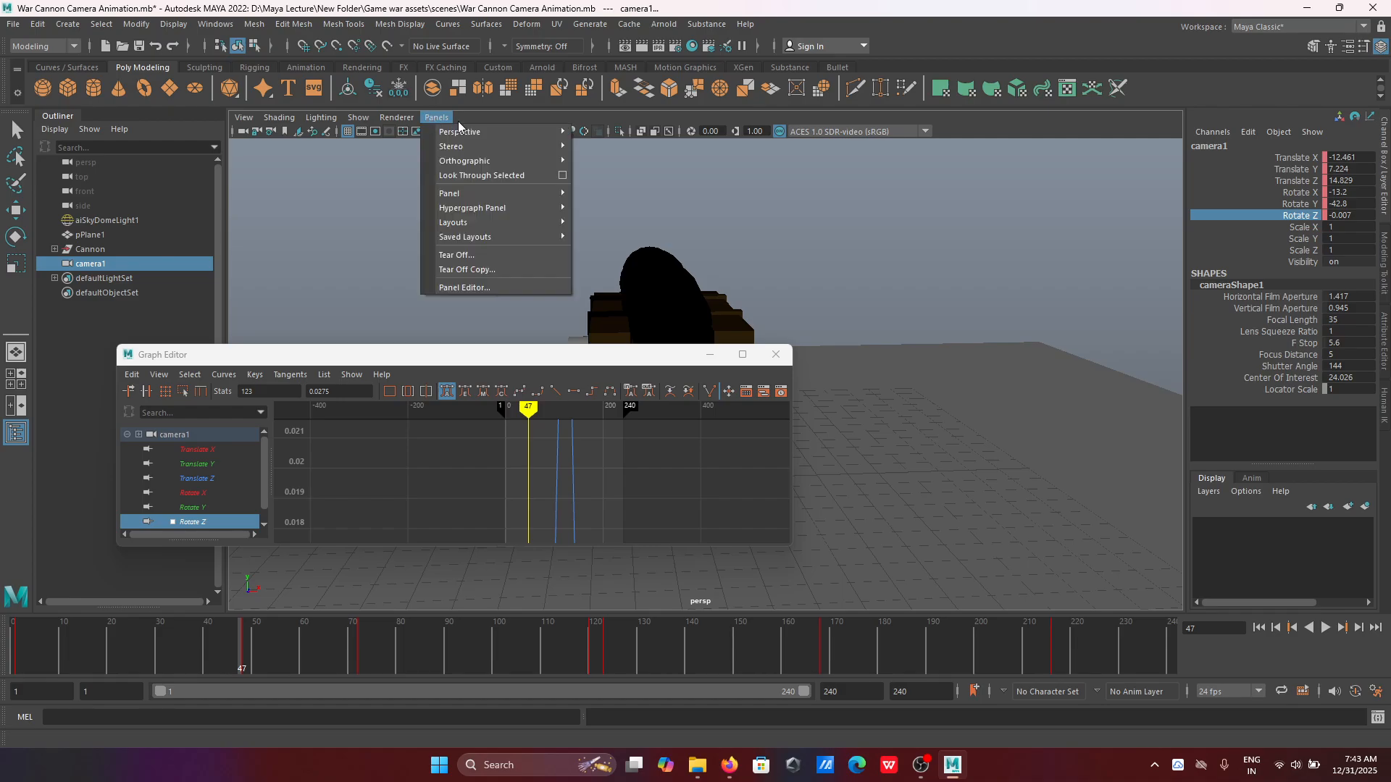
mouse_move(459, 130)
click(622, 129)
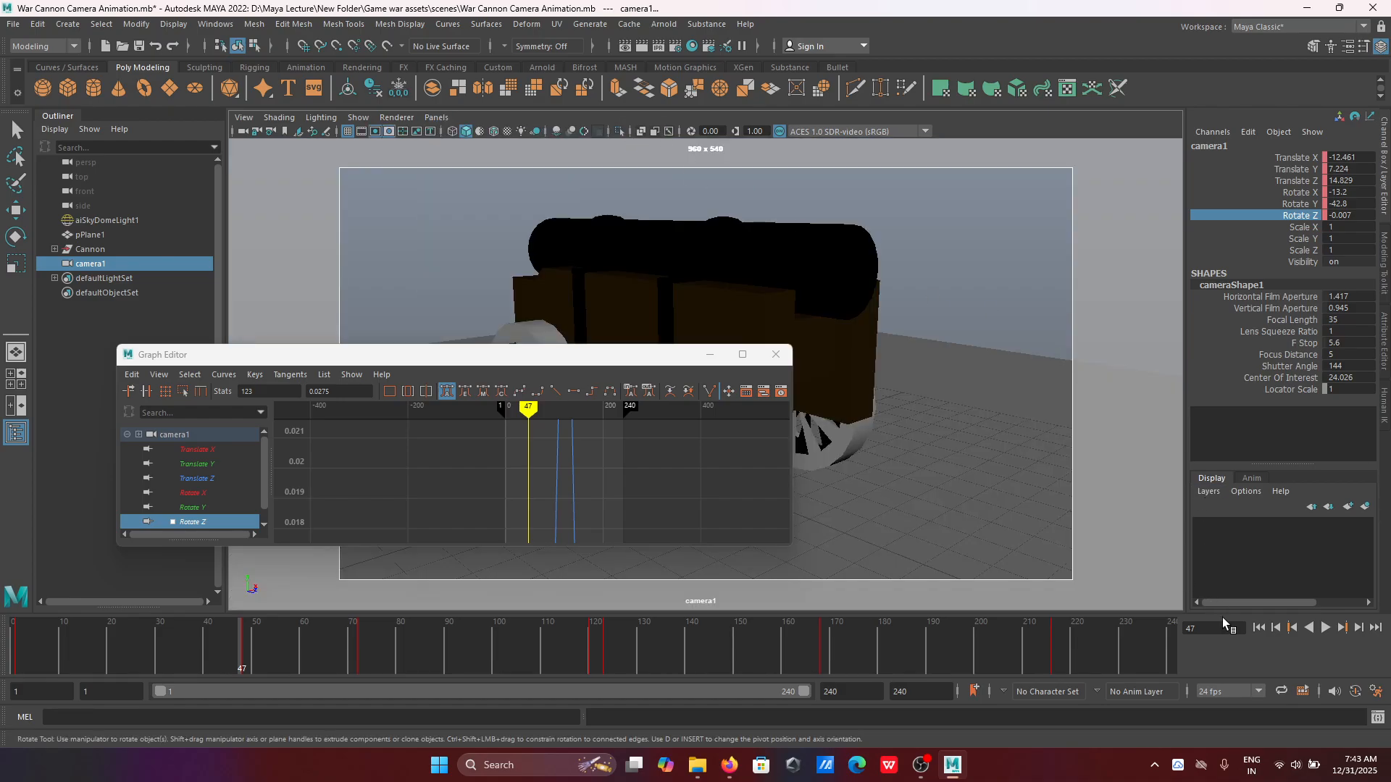
click(1260, 629)
click(1324, 623)
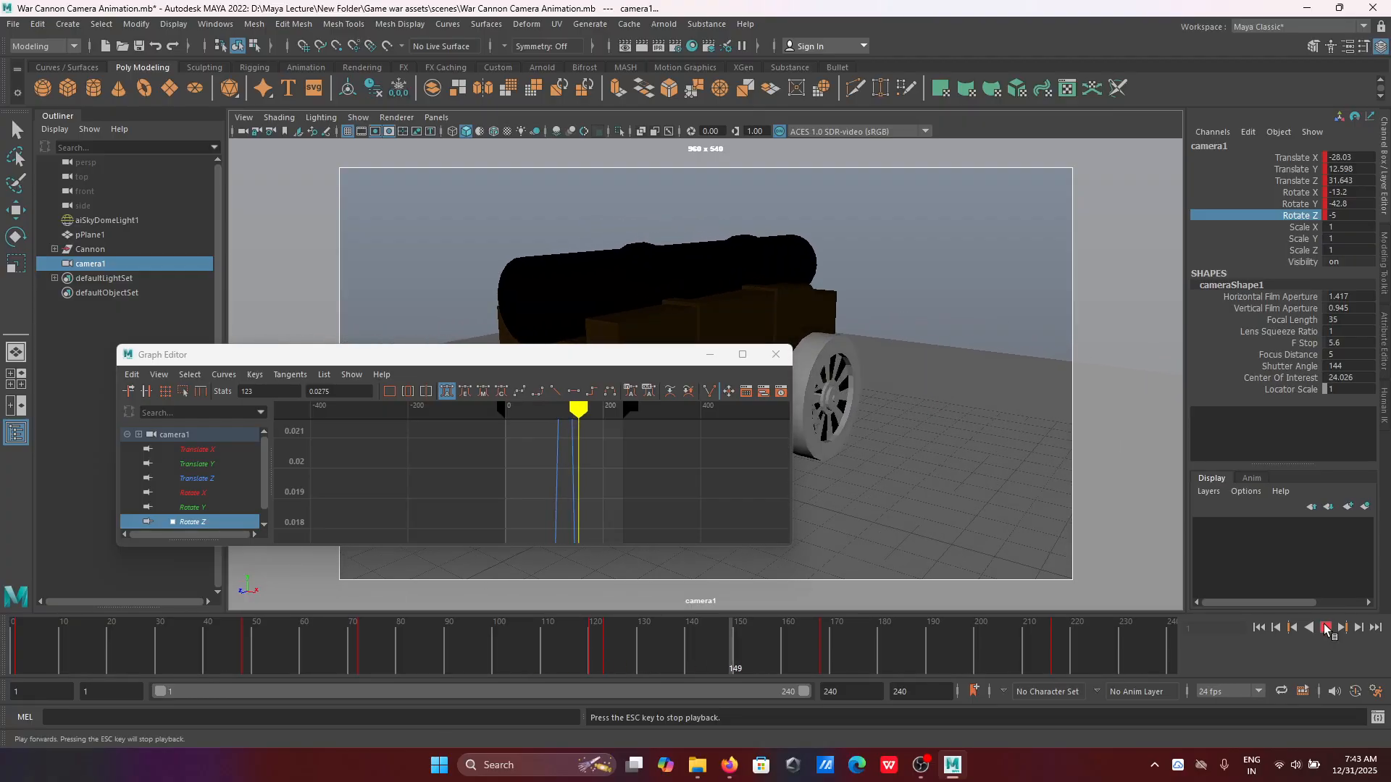
click(1325, 628)
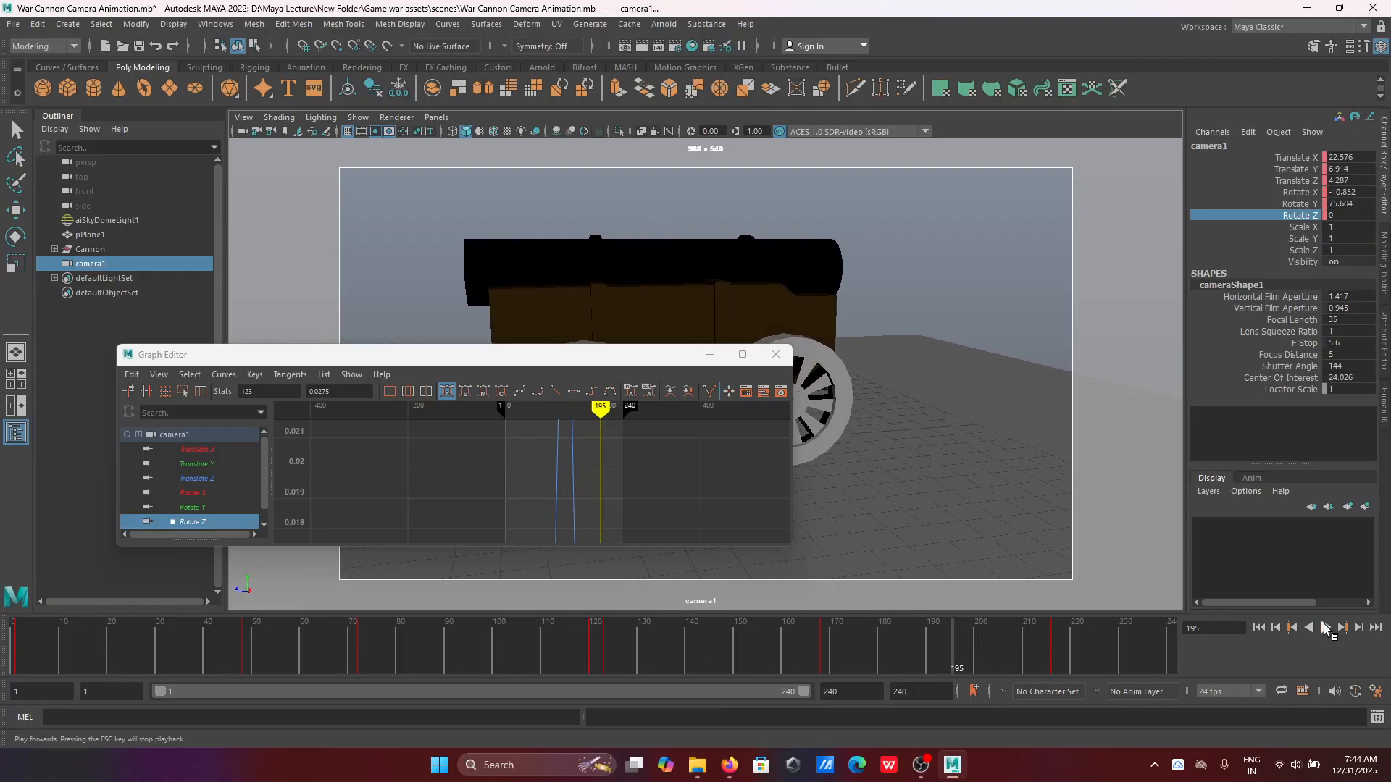
Step: Undo the recent changes to the Rotate Z curve's peak key
scroll(632, 490, down, 5)
scroll(632, 495, up, 4)
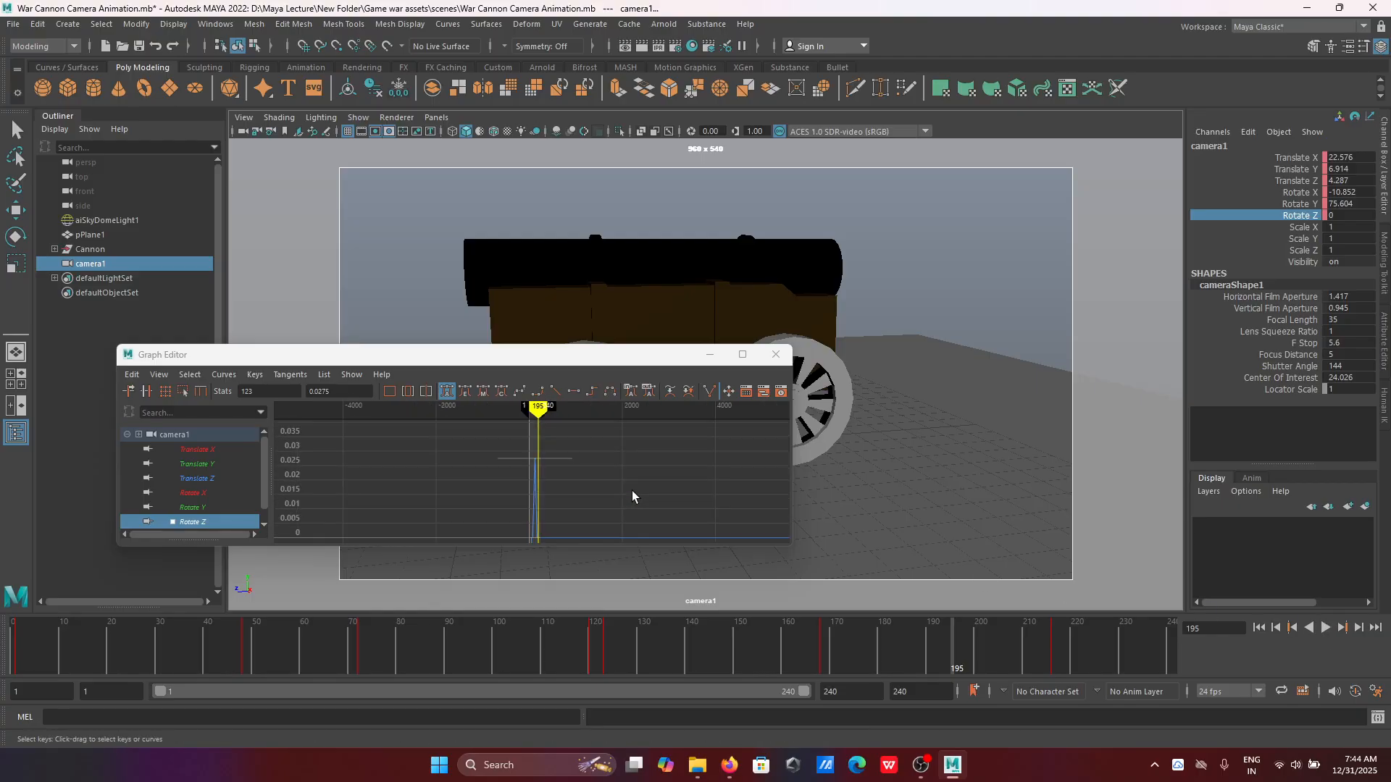
key(ctrl+z)
key(ctrl+z)
key(ctrl+z)
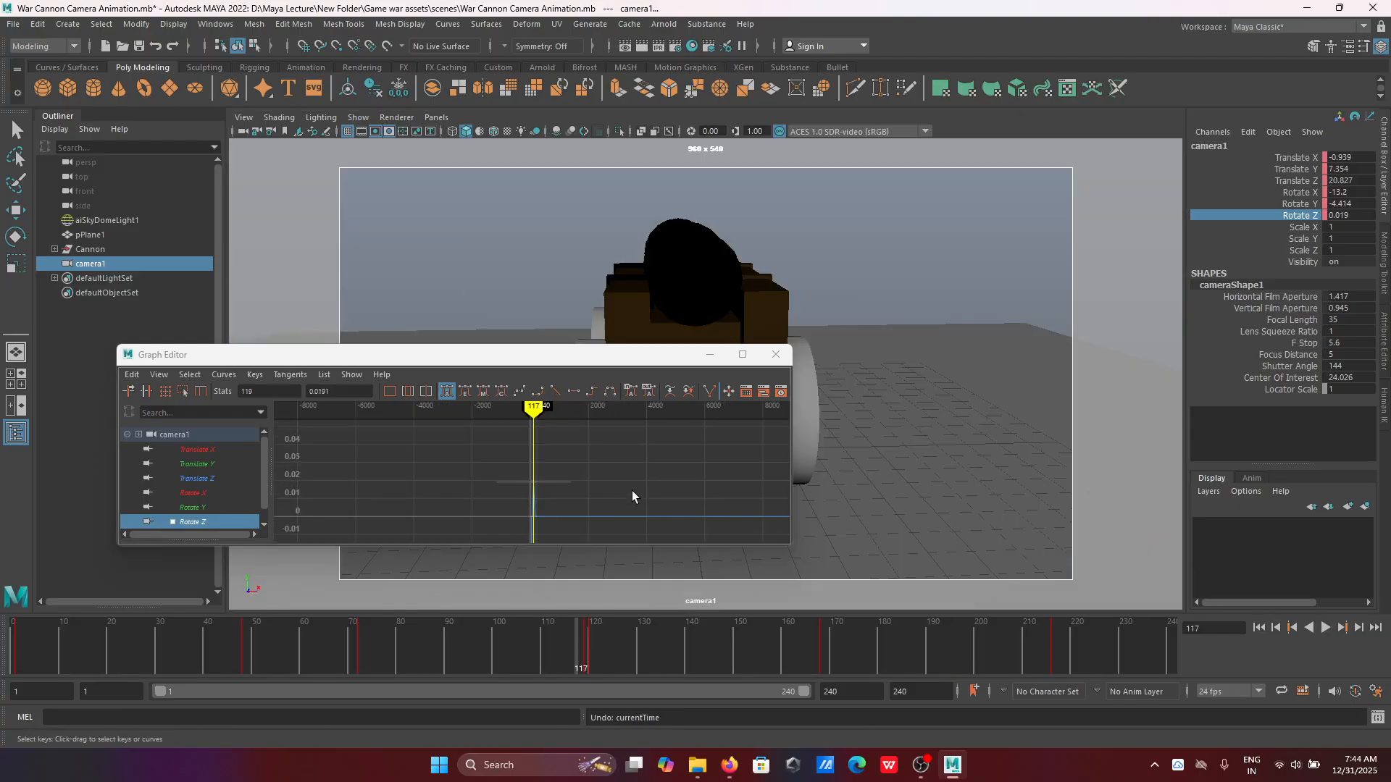
key(ctrl+z)
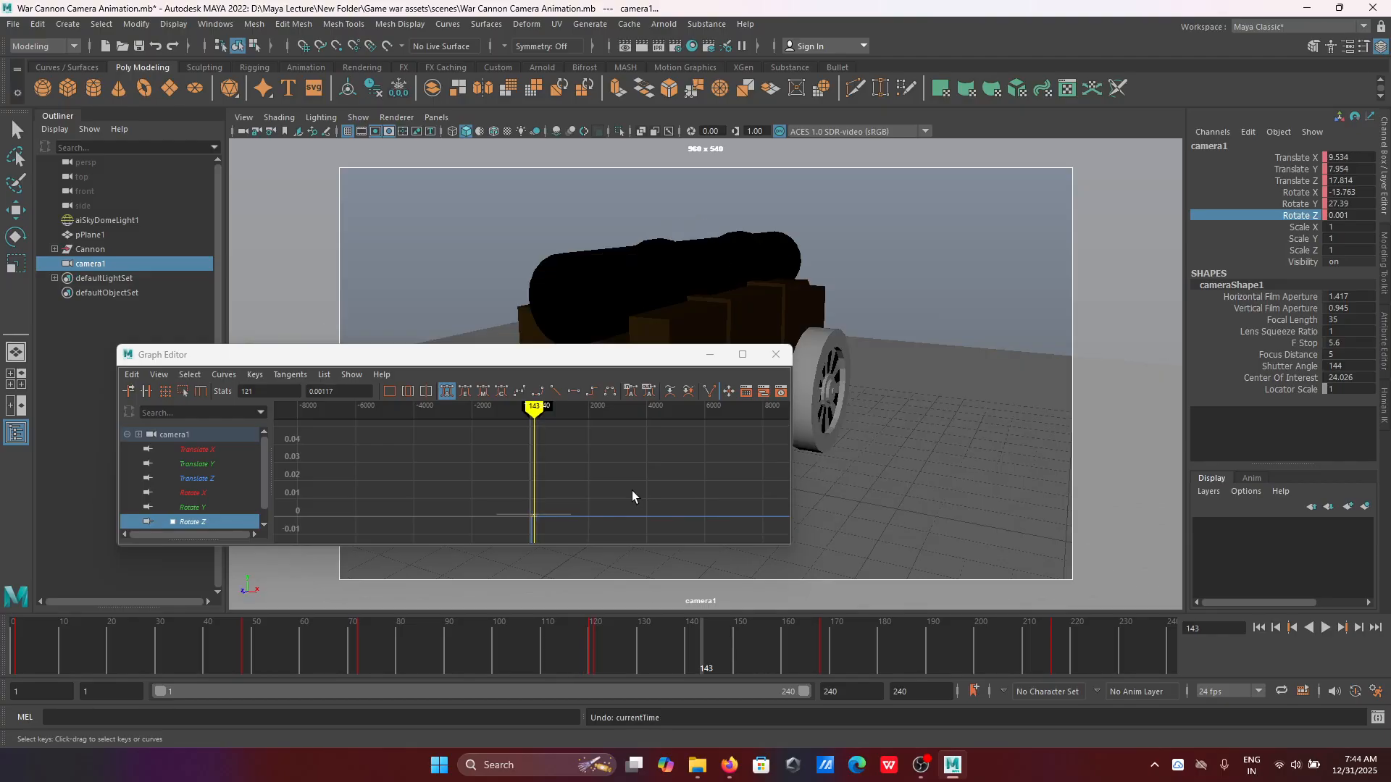
Step: Replay the animation from the first frame through camera1 and stop it before the Rotate Z peak
click(1260, 626)
click(1326, 627)
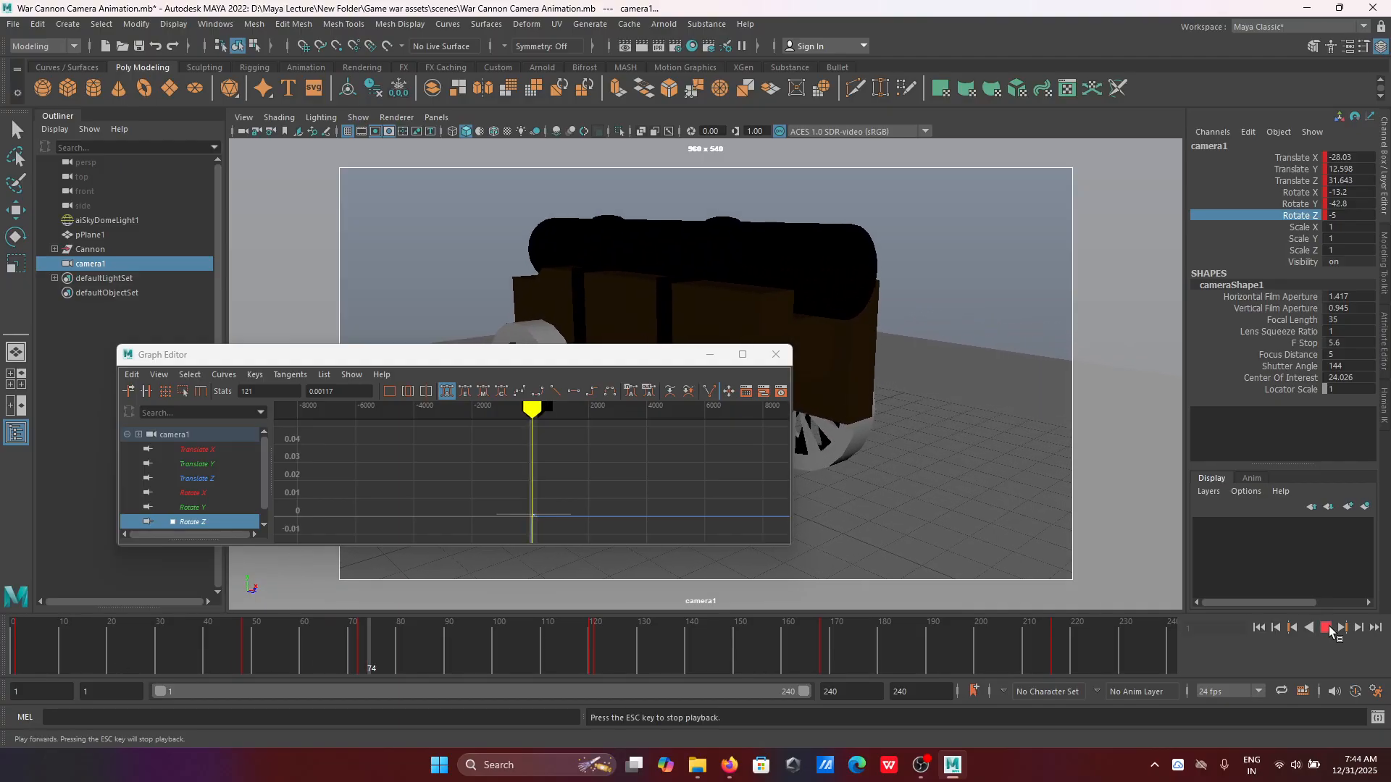
click(1326, 628)
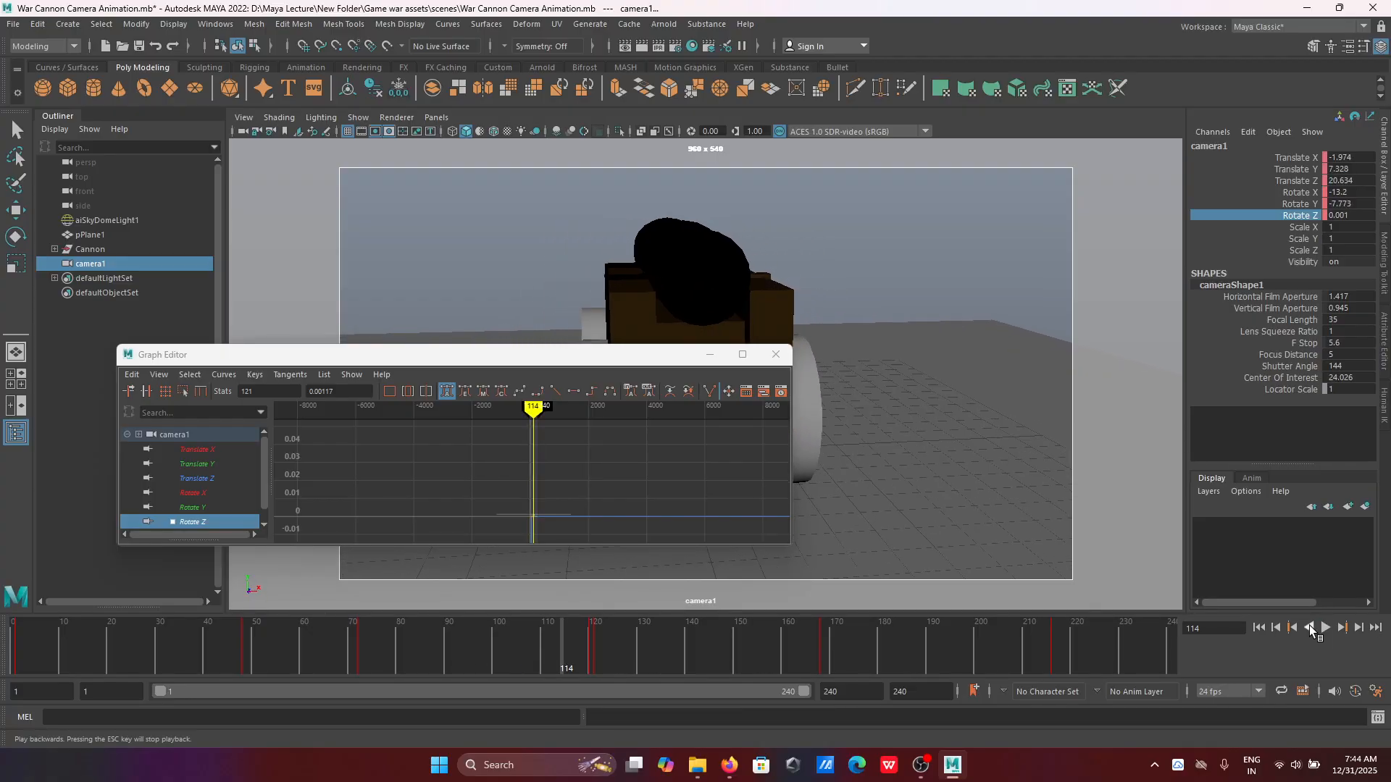
Step: Move the Graph Editor off the cannon's wheels, frame the Rotate Z peak, and undo its remaining keyframe edit
alt+right_drag(495, 519, 600, 506)
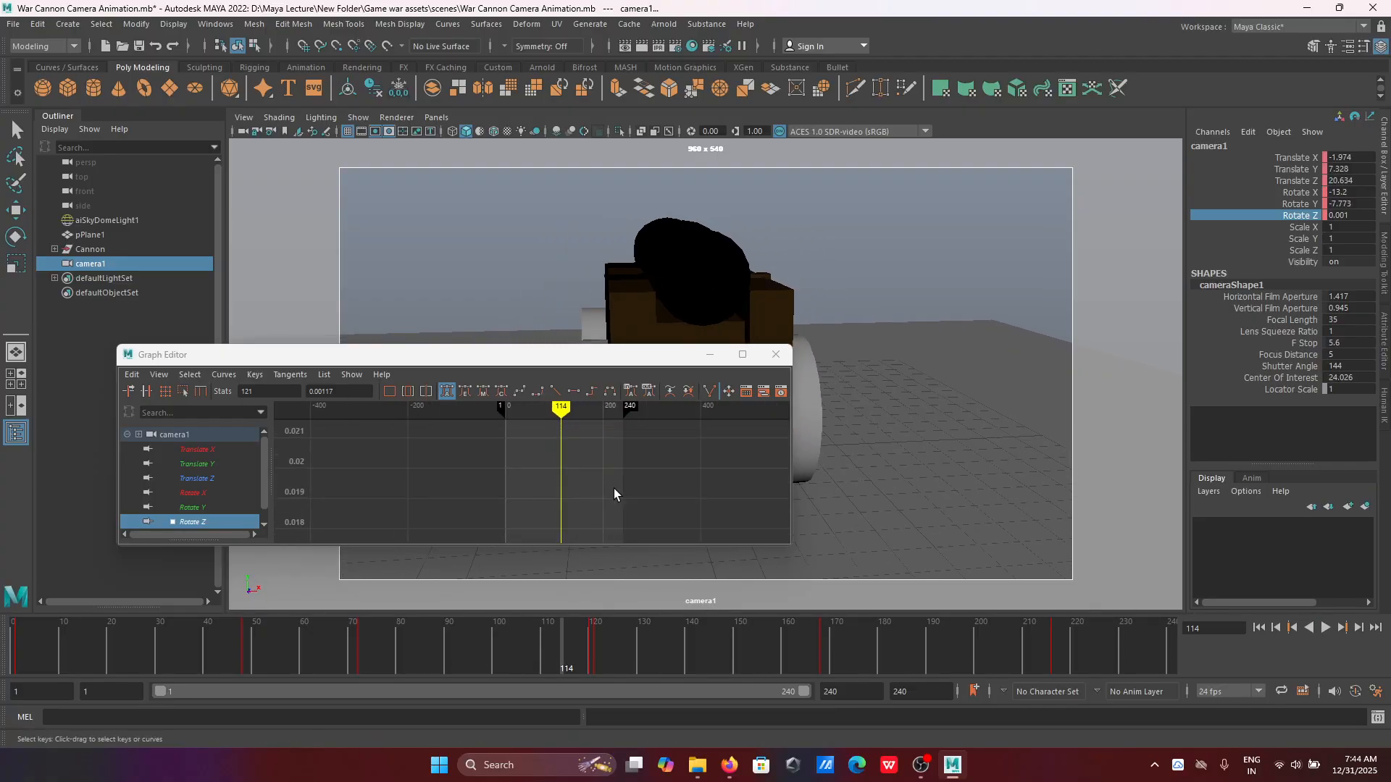
drag(646, 362, 736, 207)
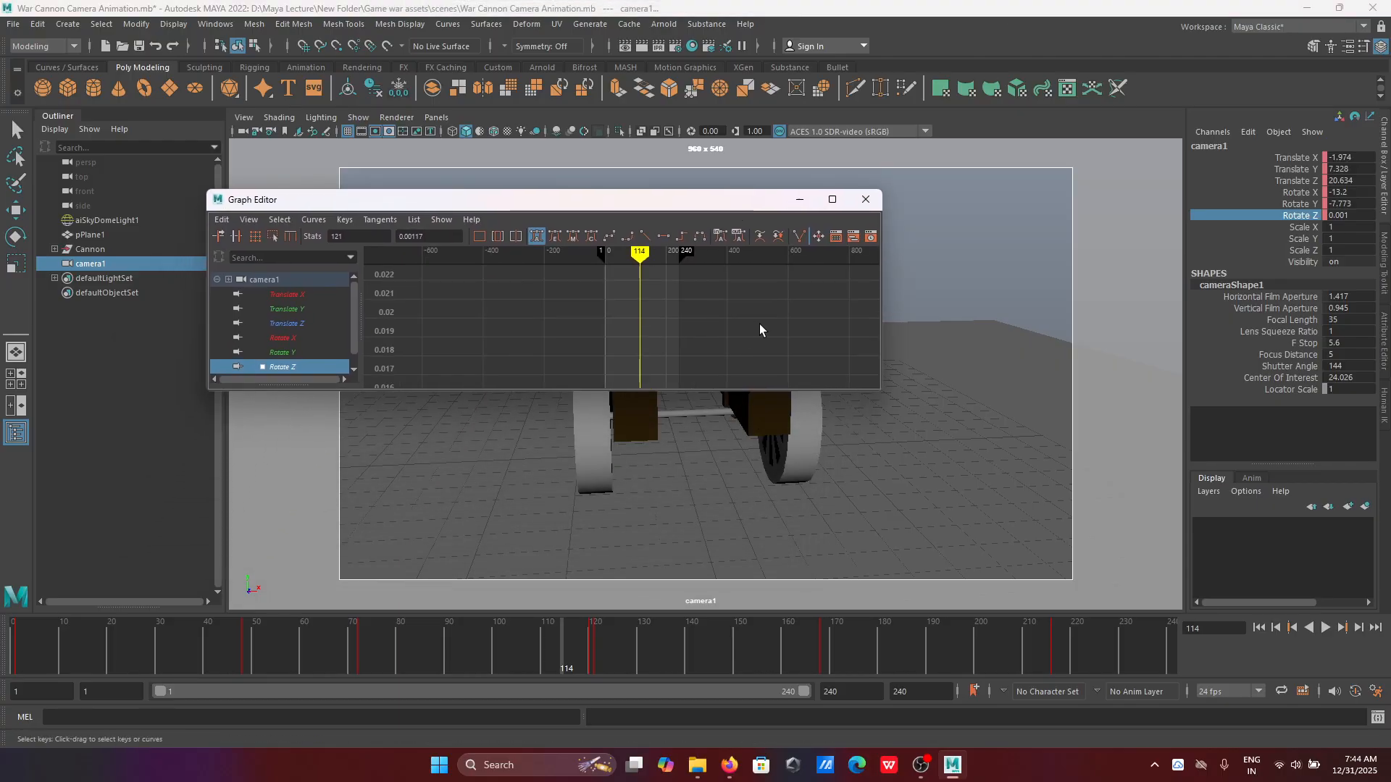
scroll(761, 323, up, 3)
alt+middle_drag(800, 323, 804, 2)
alt+middle_drag(806, 355, 807, 175)
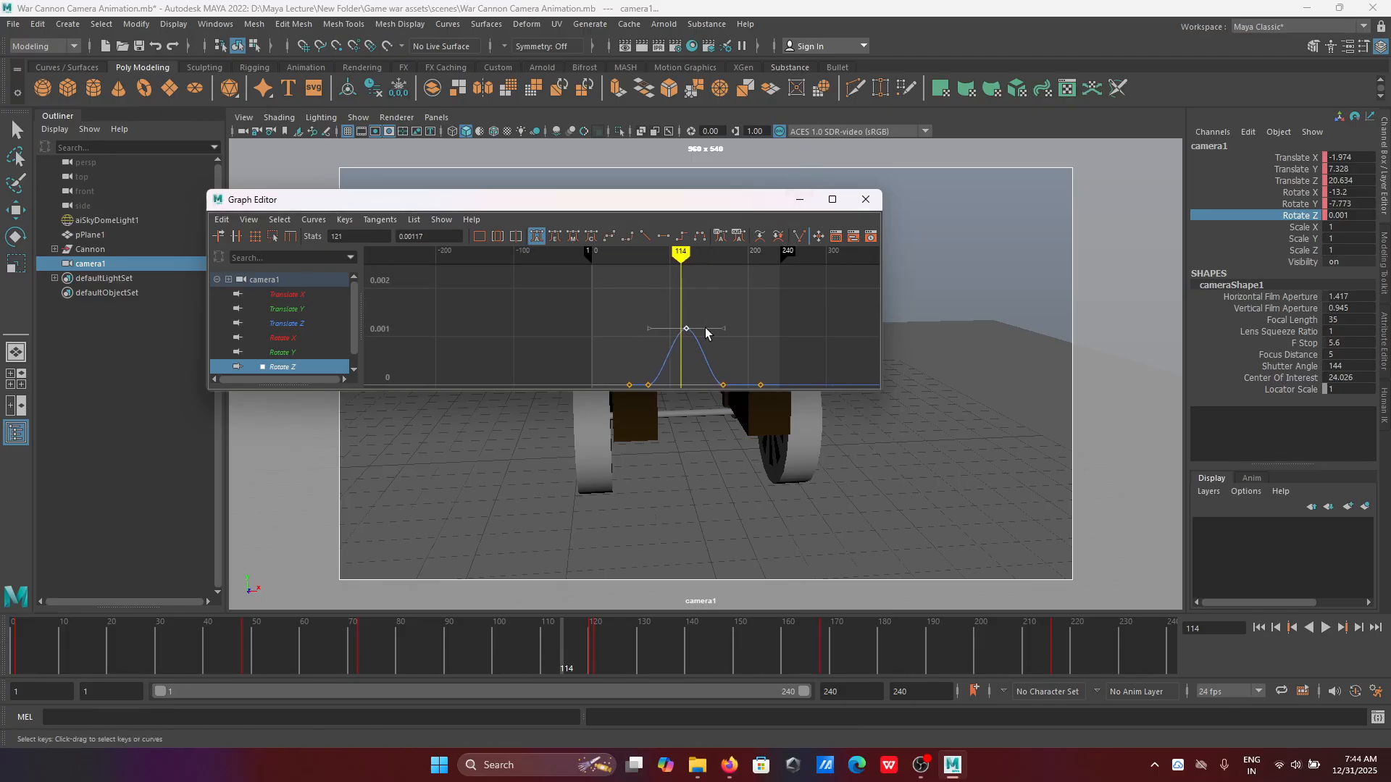
key(alt+v)
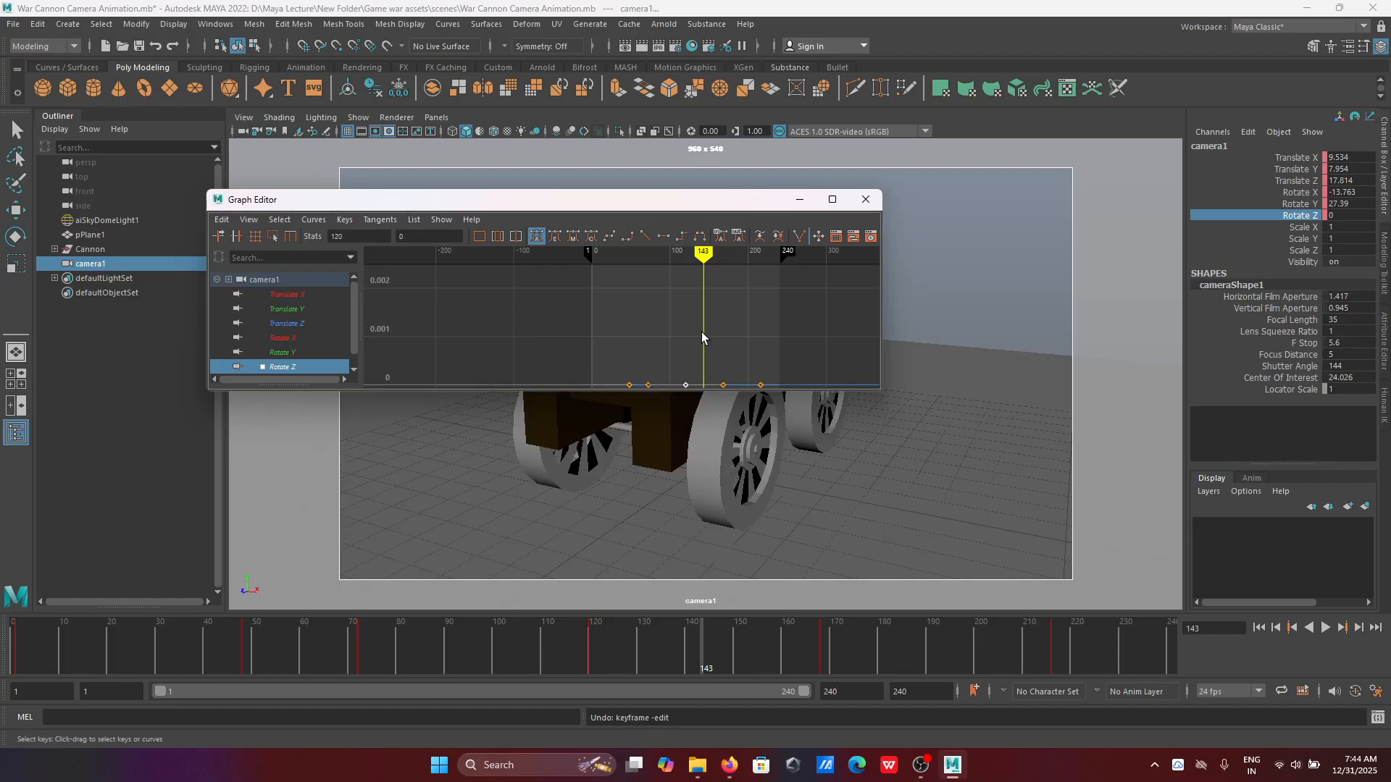
Step: Scrub through the camera animation and examine camera1's Translate X, Y and Z curves in the Graph Editor
drag(704, 255, 586, 268)
mouse_move(580, 267)
mouse_down()
mouse_move(771, 283)
mouse_move(736, 284)
mouse_up()
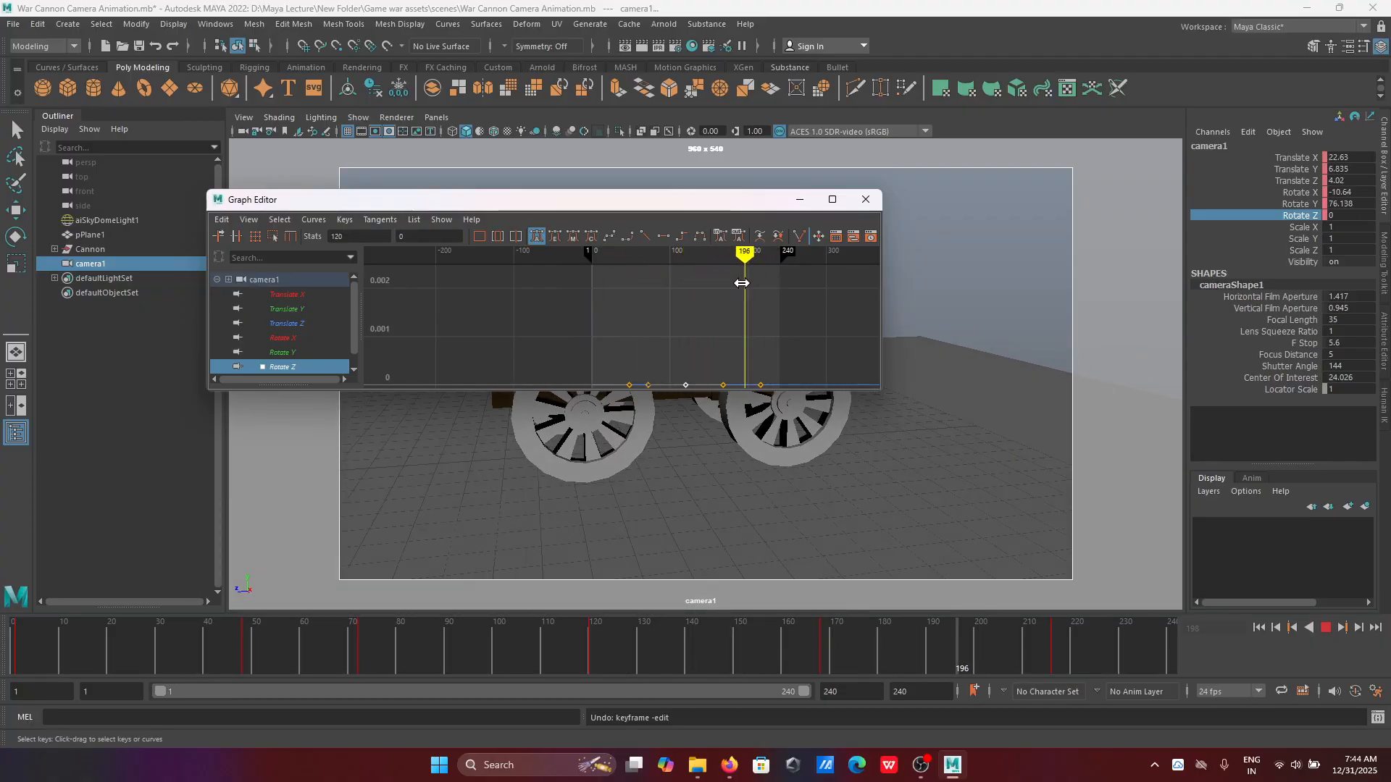
click(297, 325)
click(311, 307)
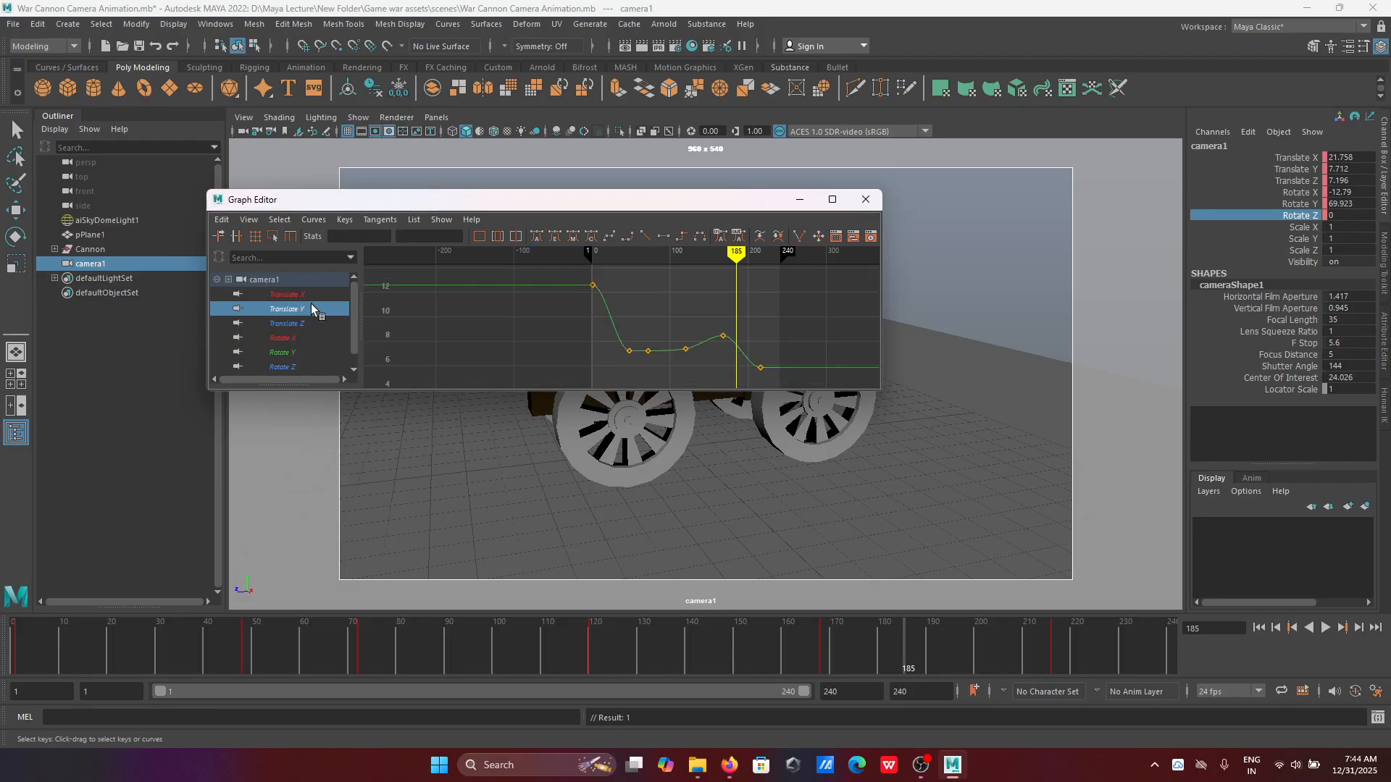
click(315, 325)
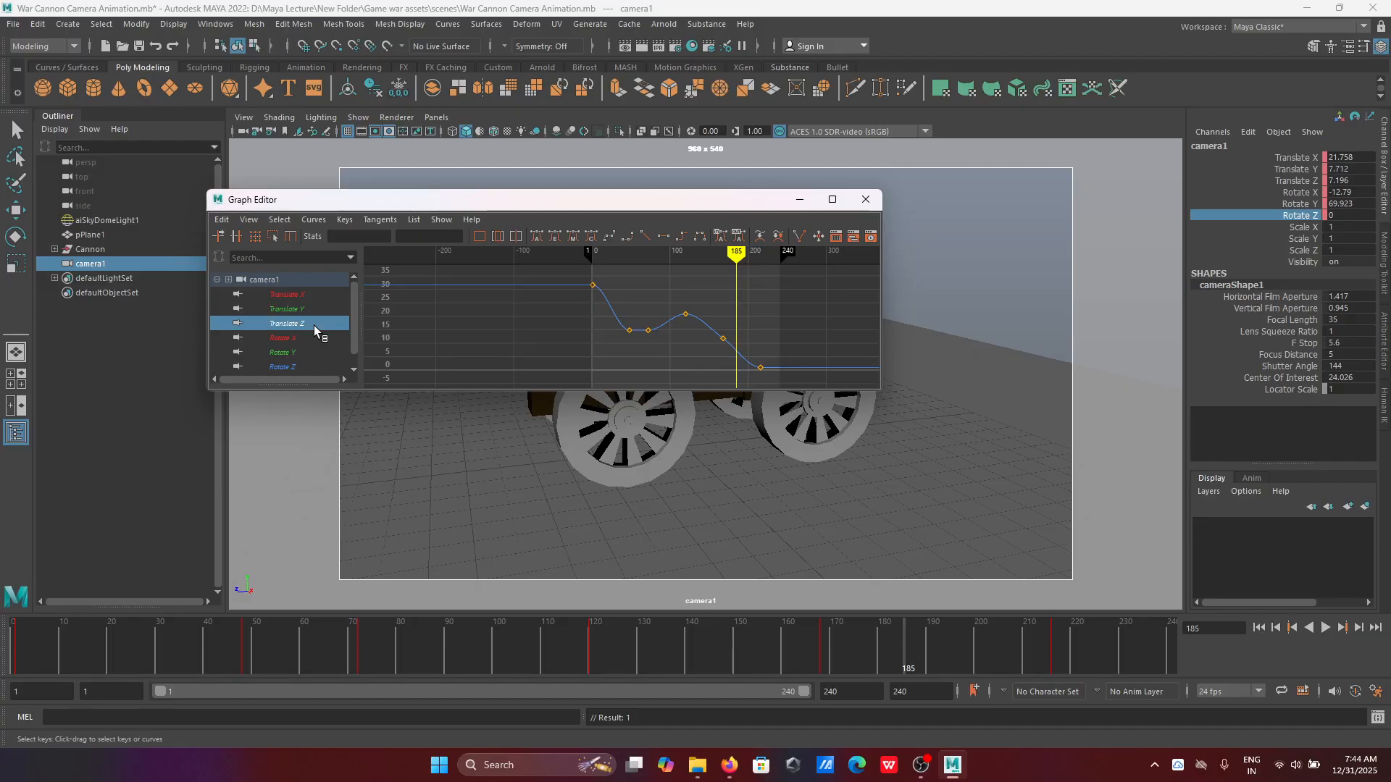
click(320, 308)
click(319, 294)
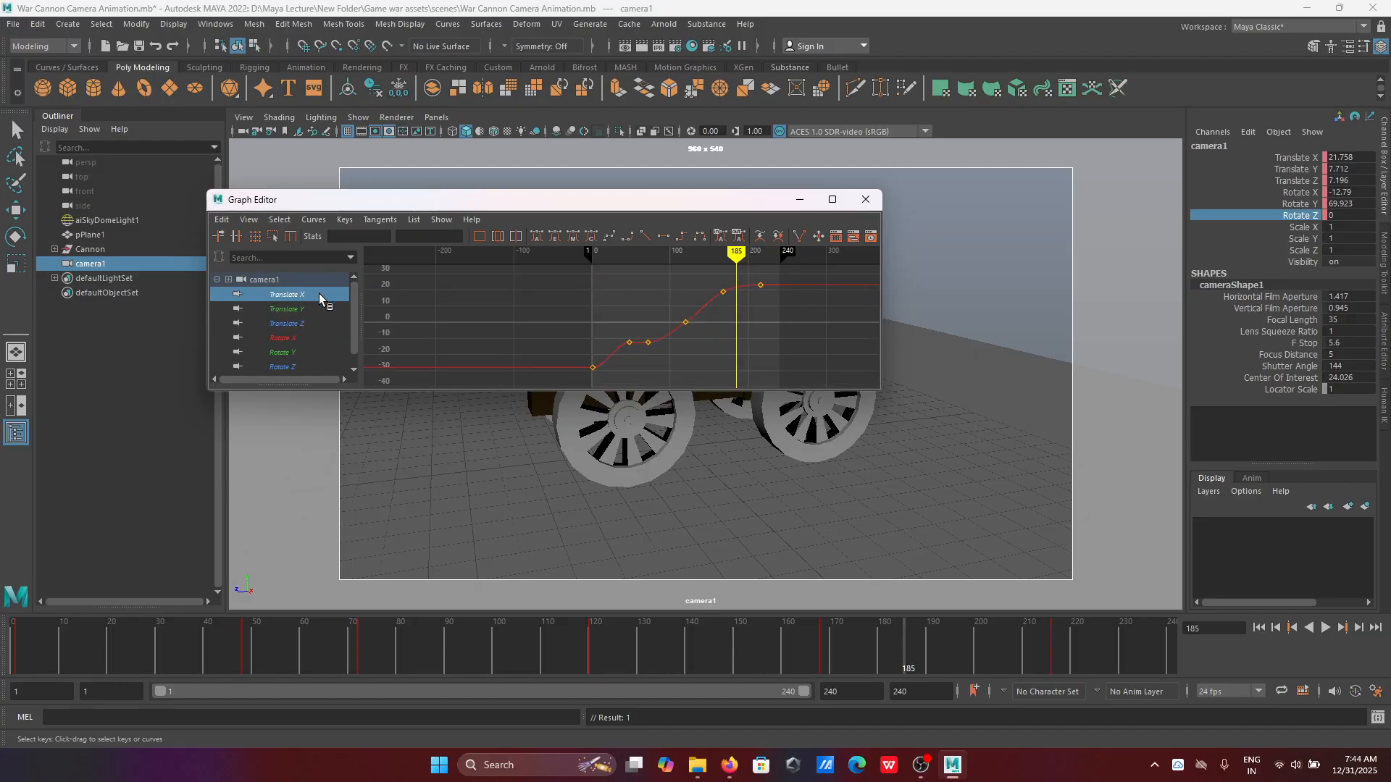
Step: Apply clamped tangents to all keys of camera1's Translate Y curve
click(308, 309)
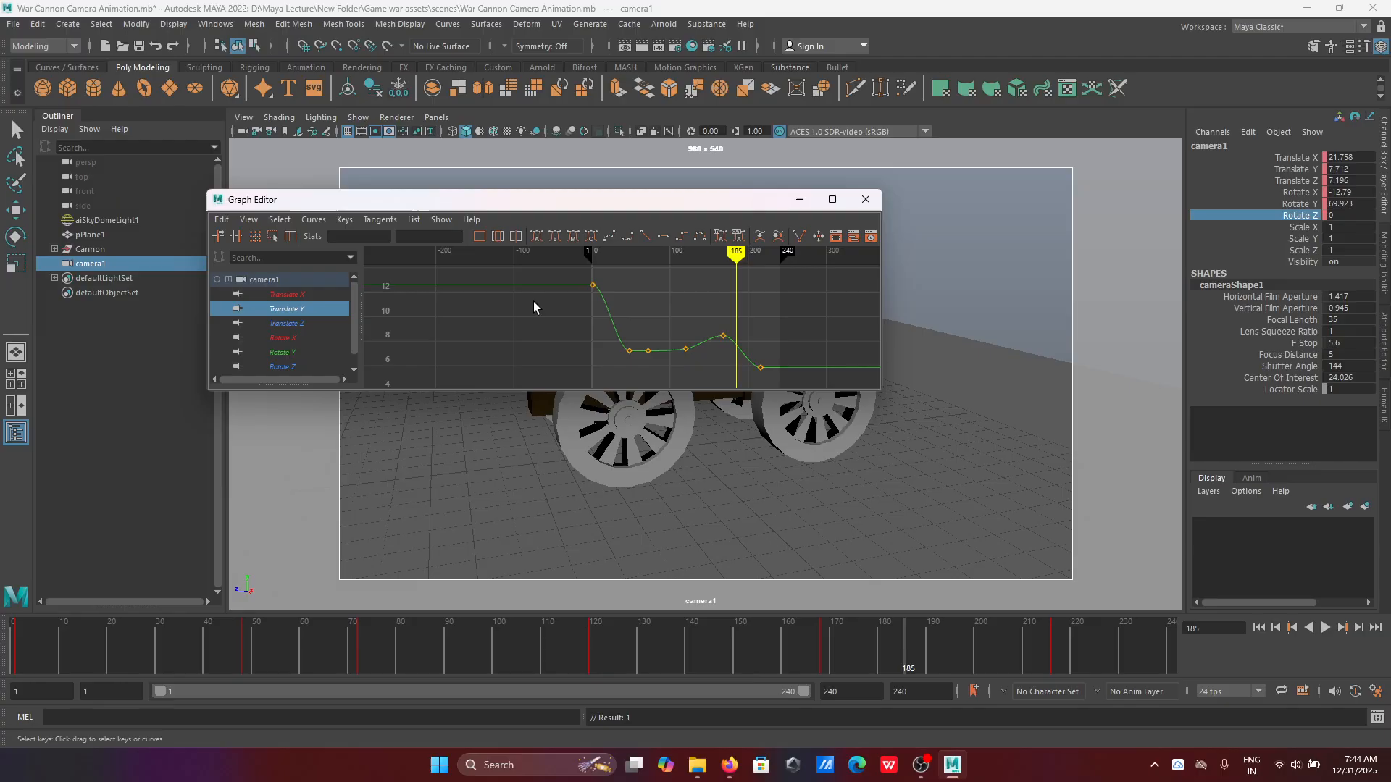
drag(538, 265, 819, 382)
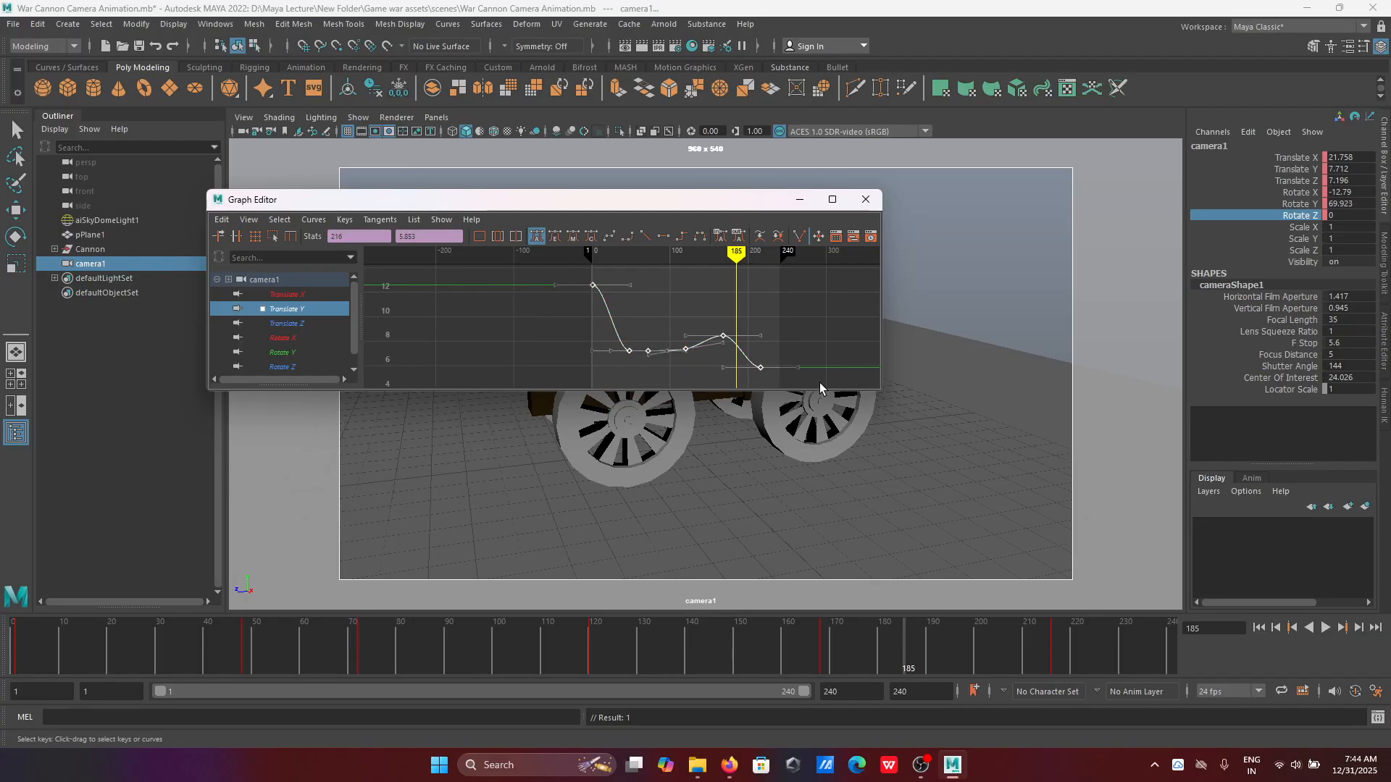
click(627, 237)
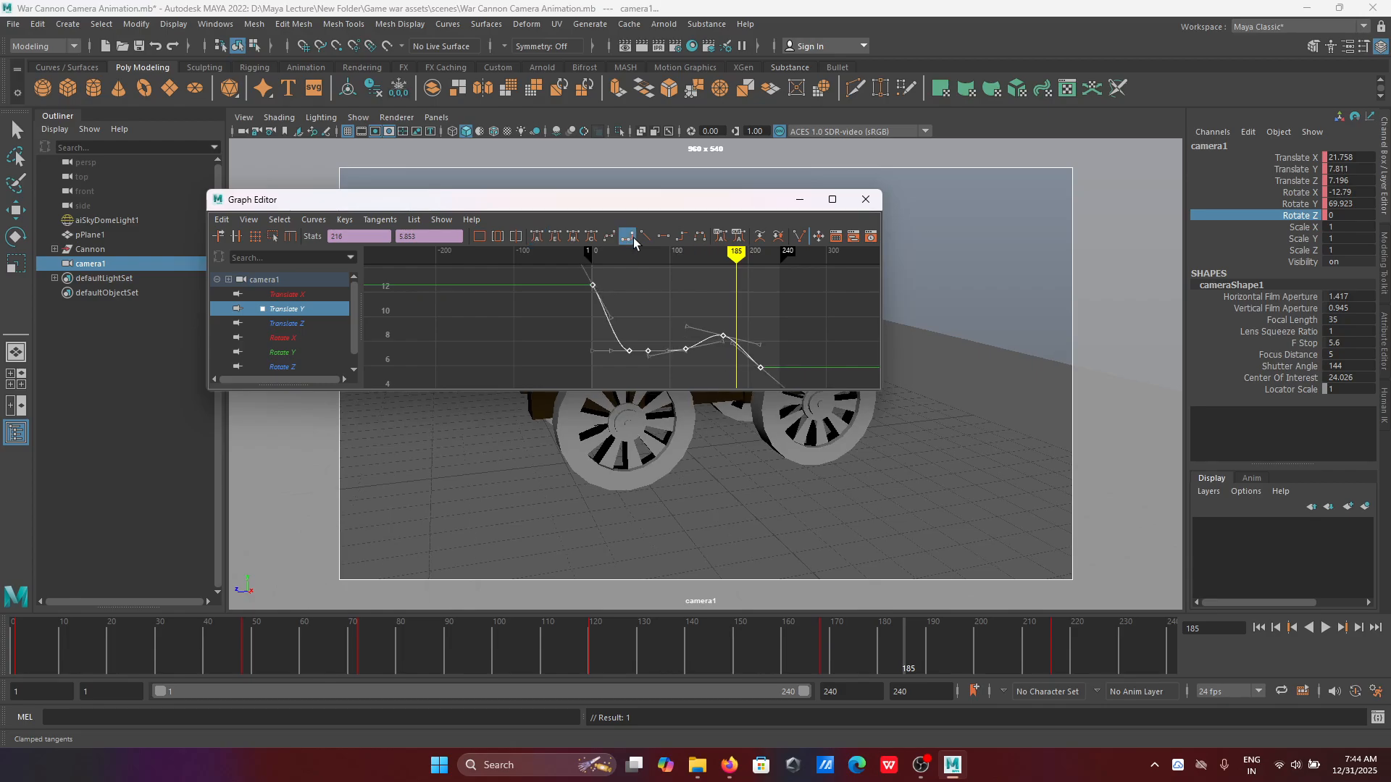
Step: Apply clamped tangents to all keys of camera1's Translate Z curve and minimize the Graph Editor
click(300, 323)
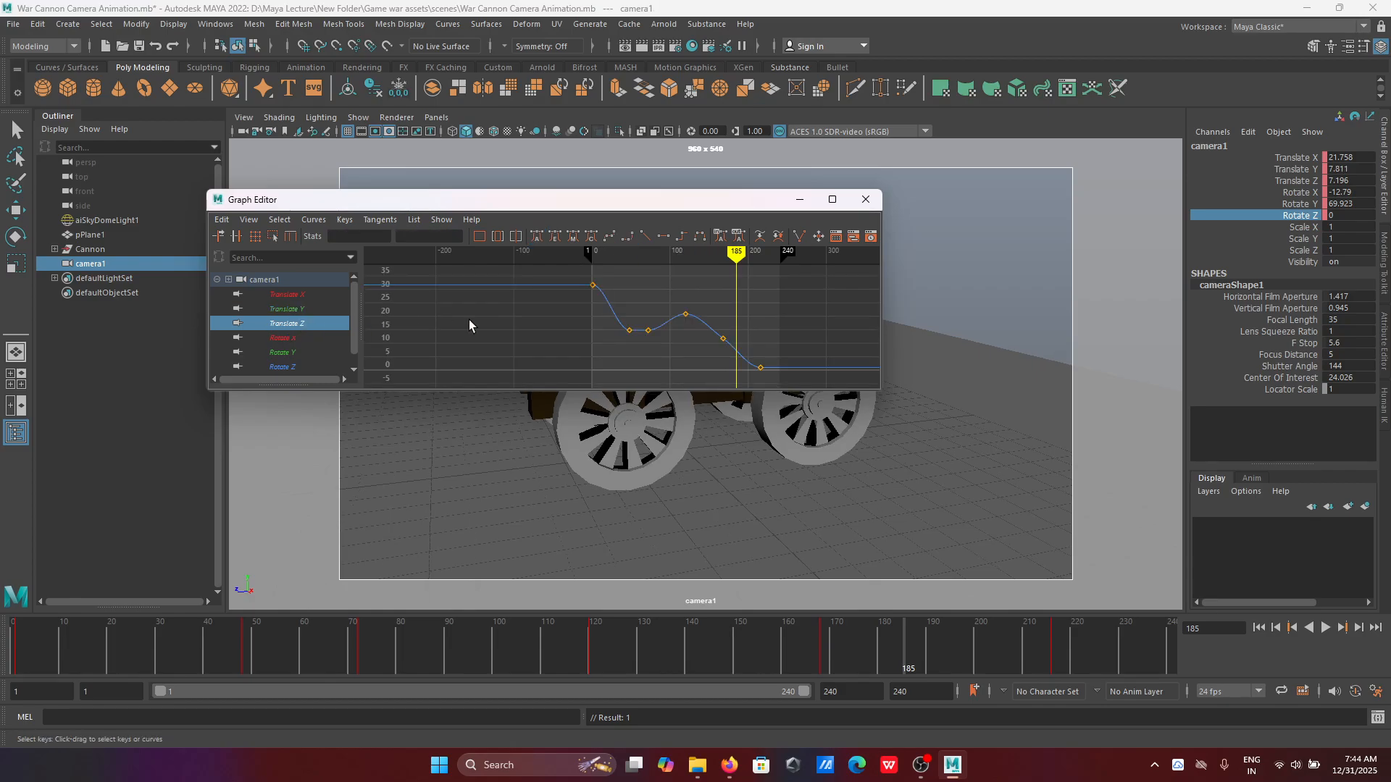
drag(565, 274, 584, 287)
drag(809, 399, 808, 395)
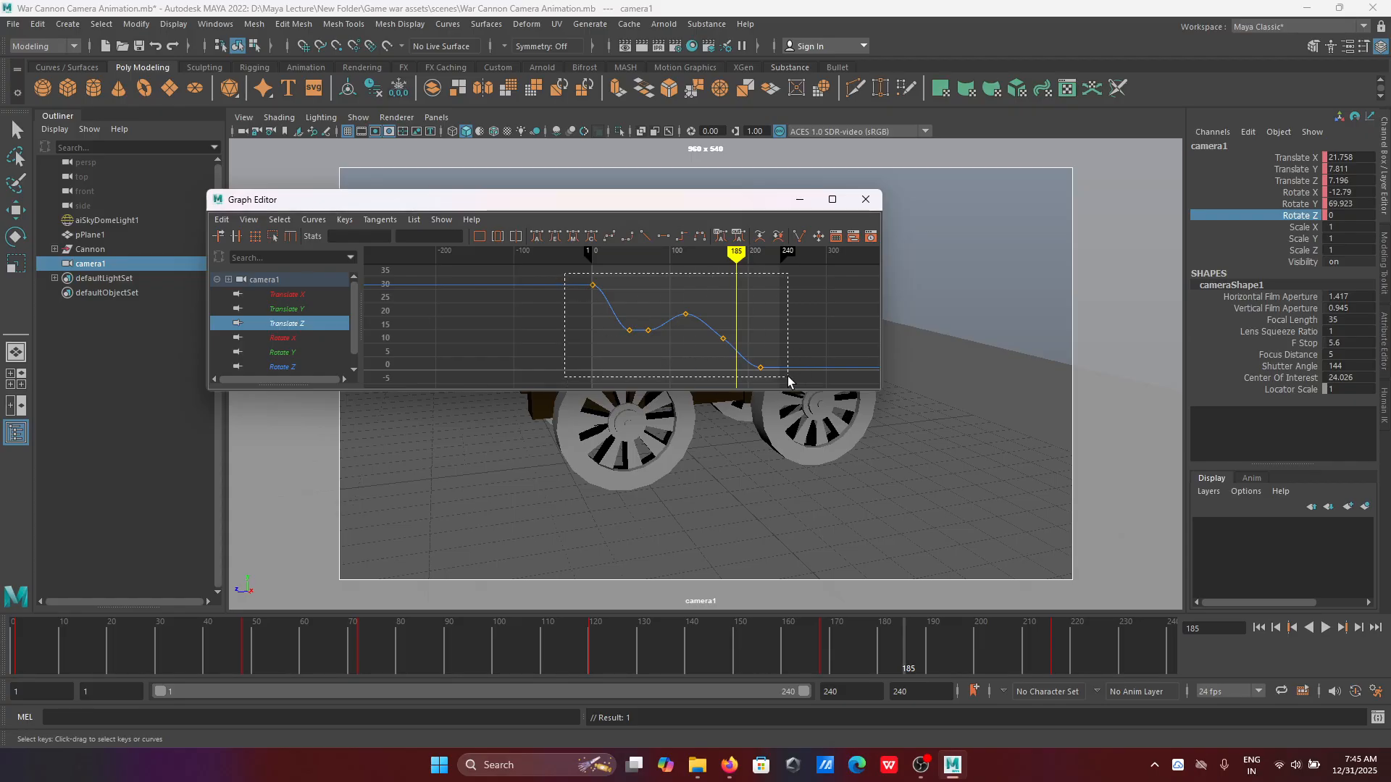
click(627, 238)
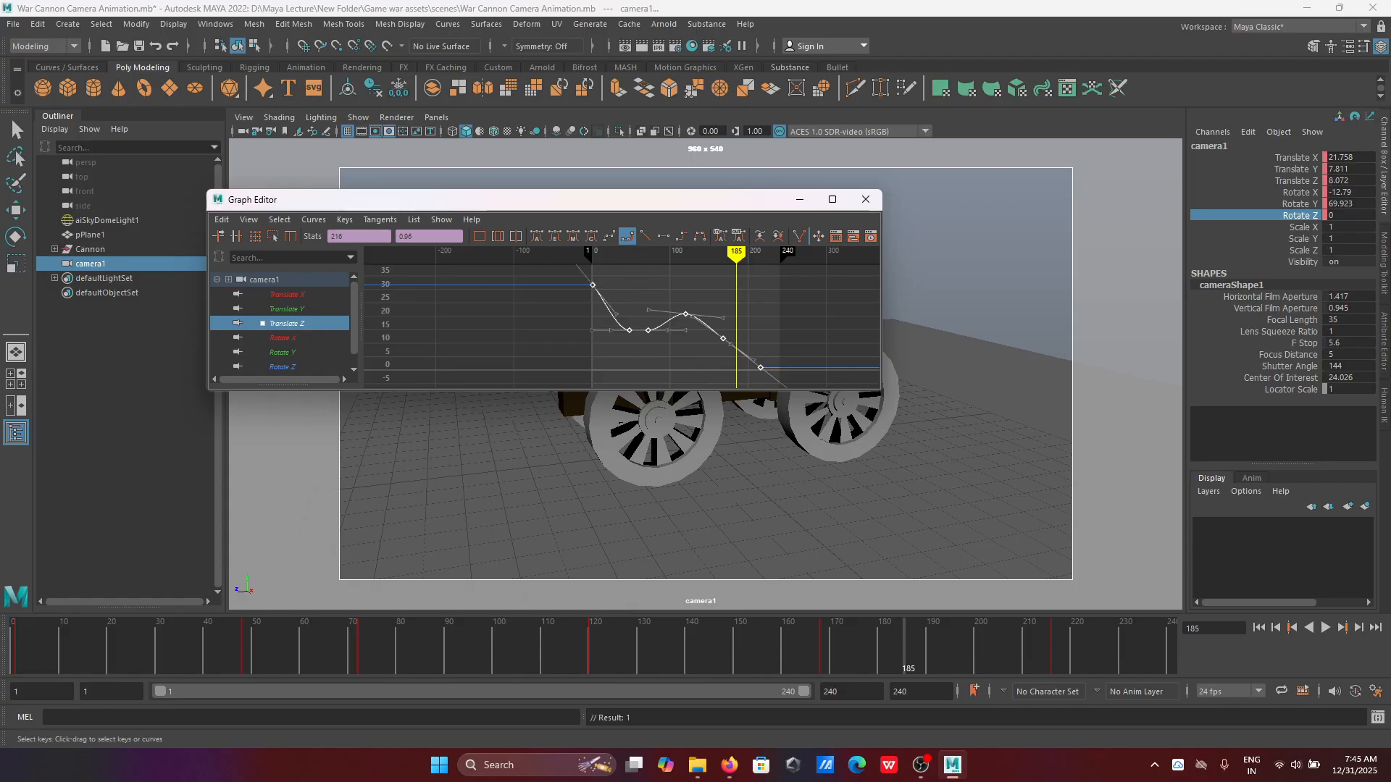
click(797, 201)
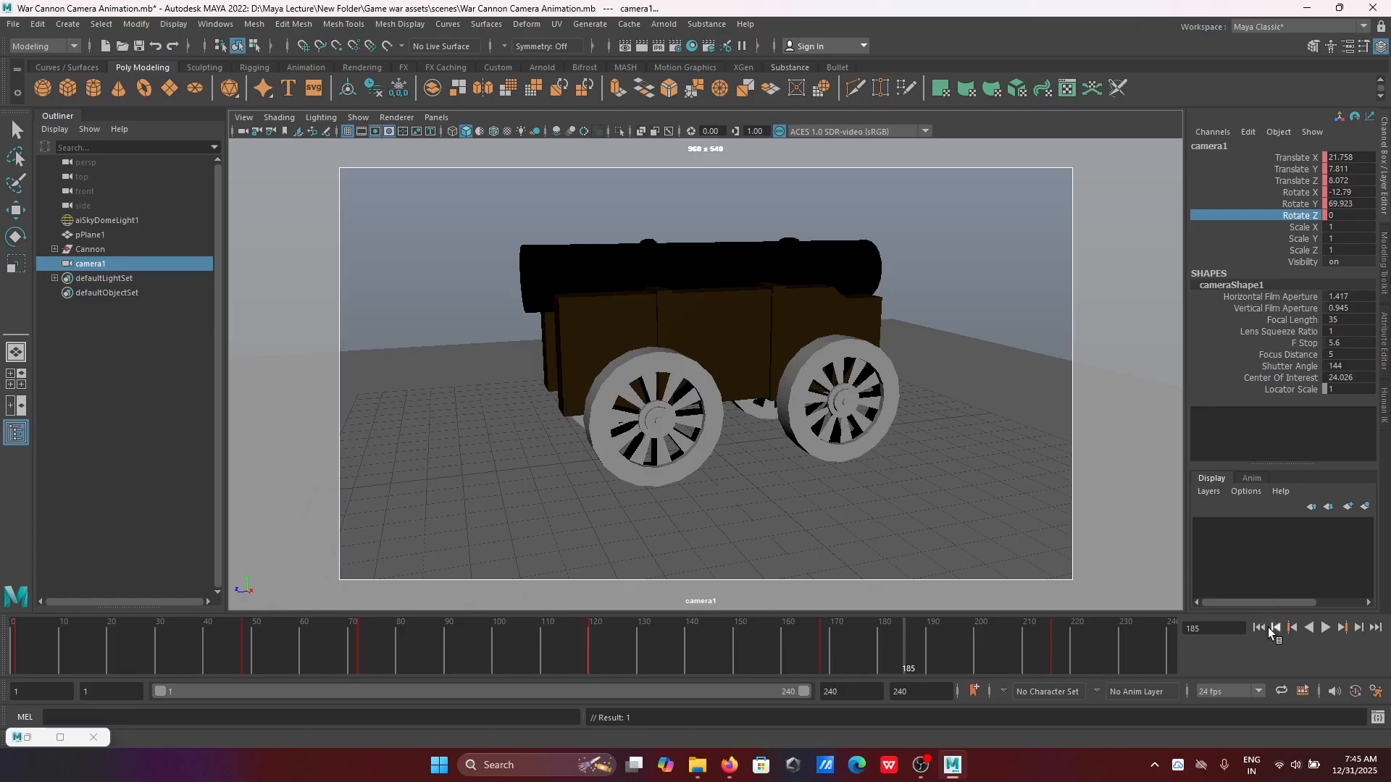
Step: Play the camera animation through camera1 from the first frame several times and review its motion around the cannon
click(1261, 628)
click(1320, 627)
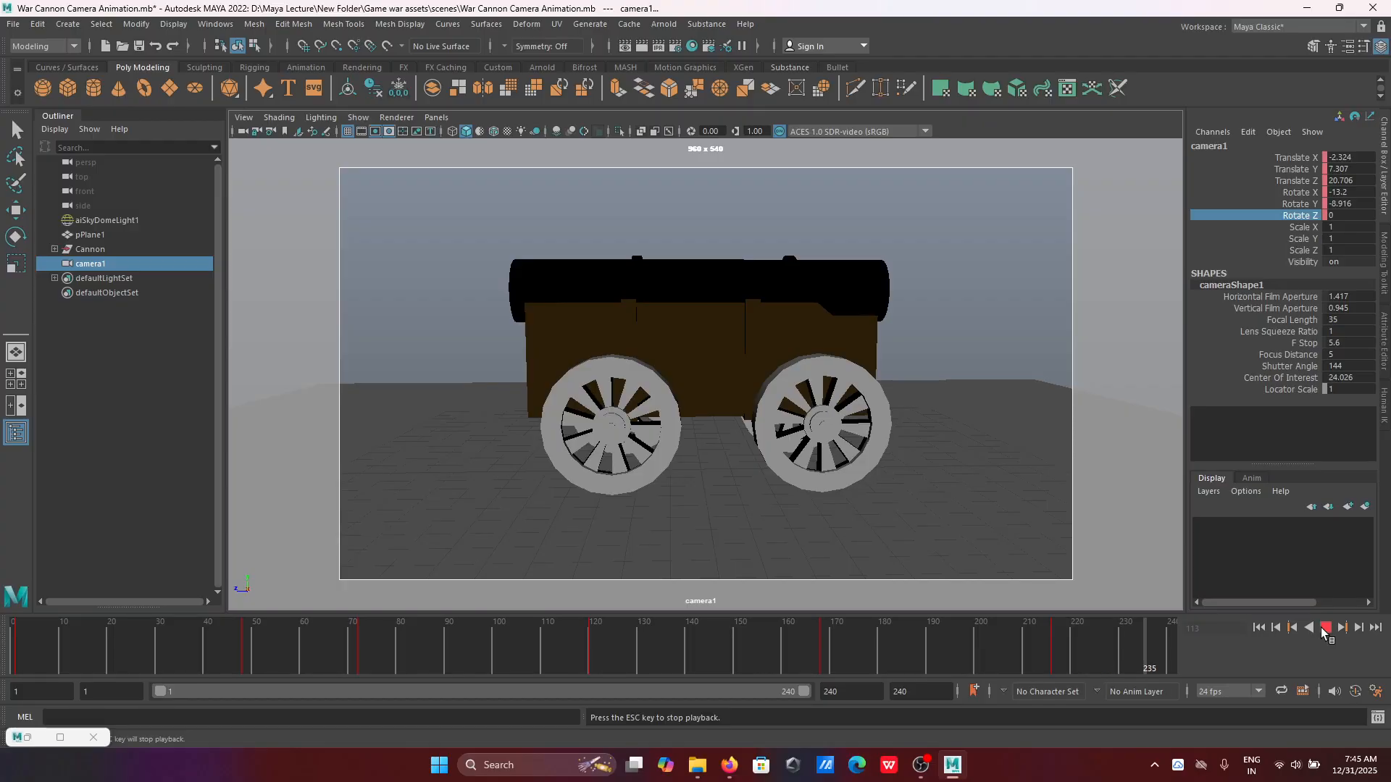
click(1325, 628)
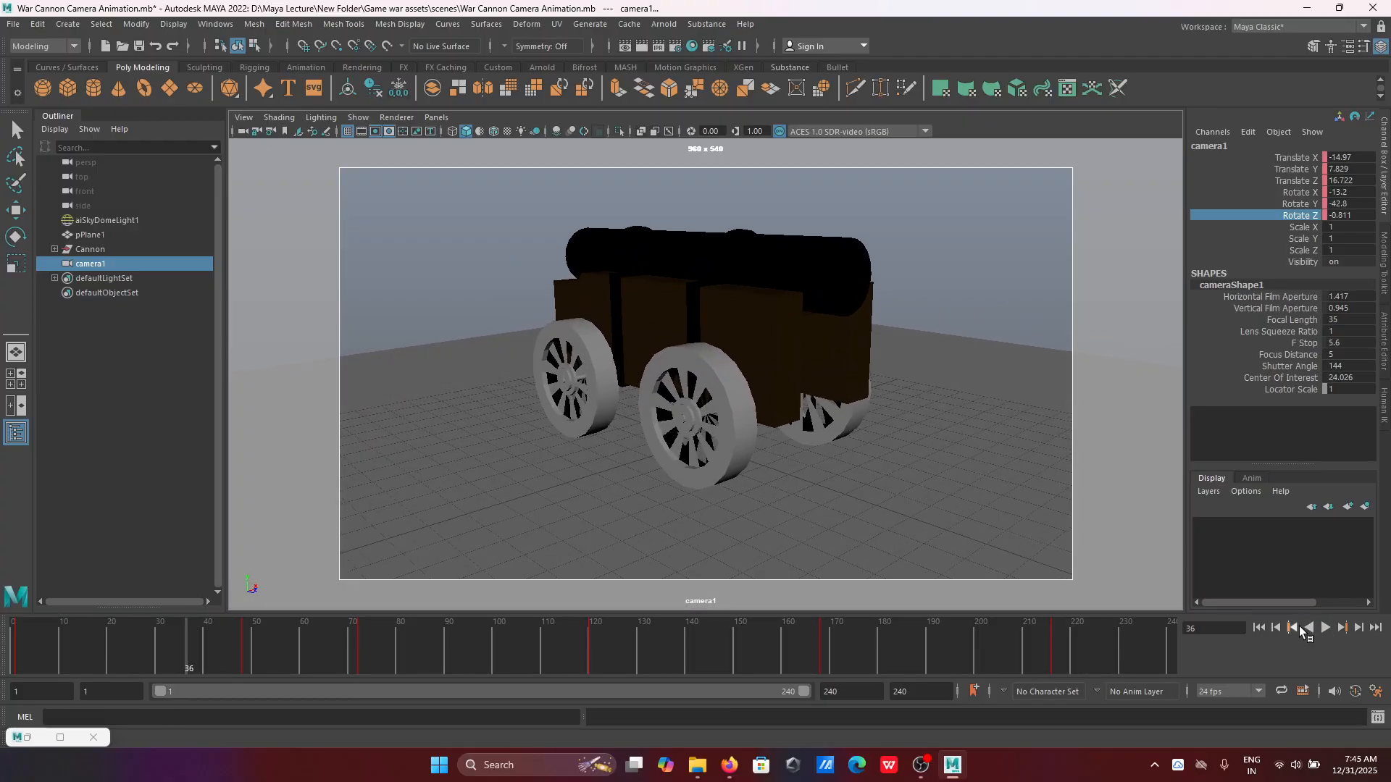
click(1258, 627)
click(1328, 628)
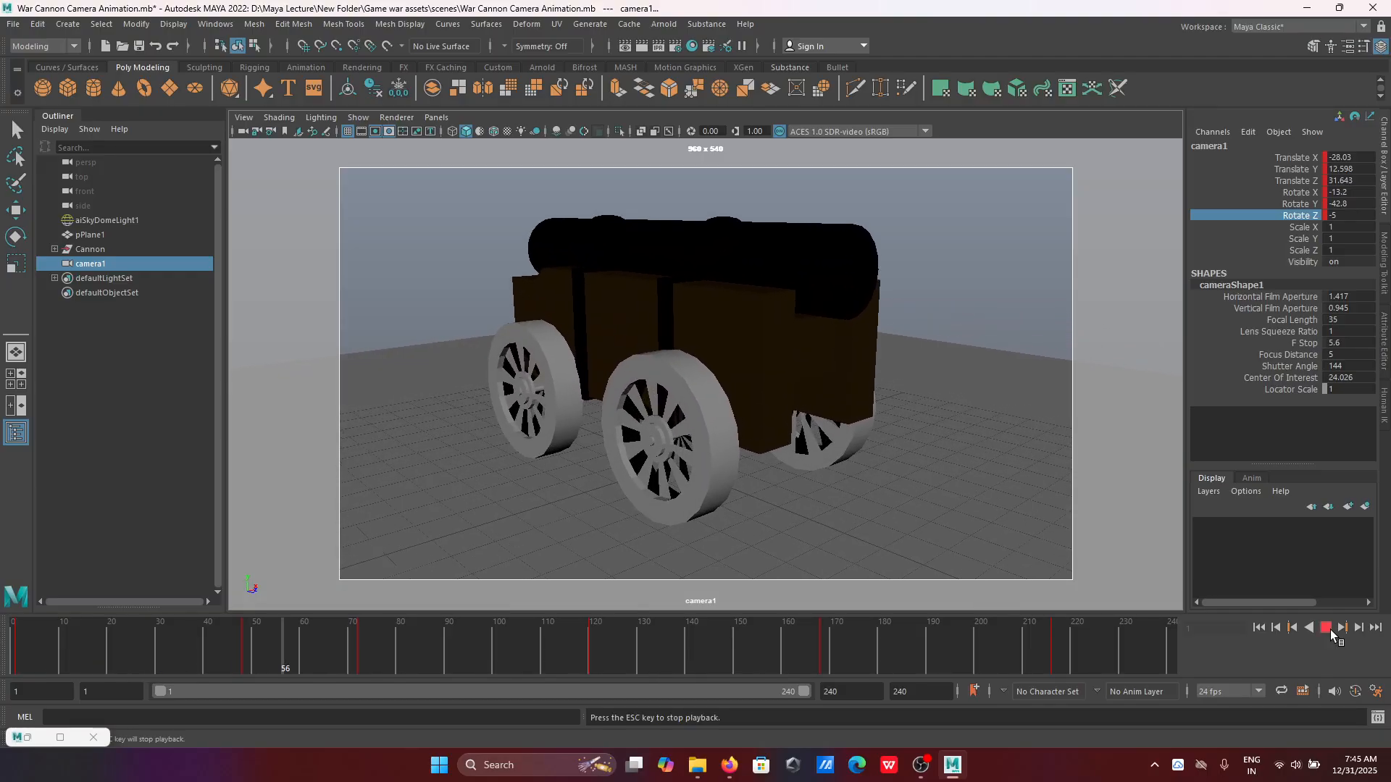
click(1325, 628)
click(1257, 627)
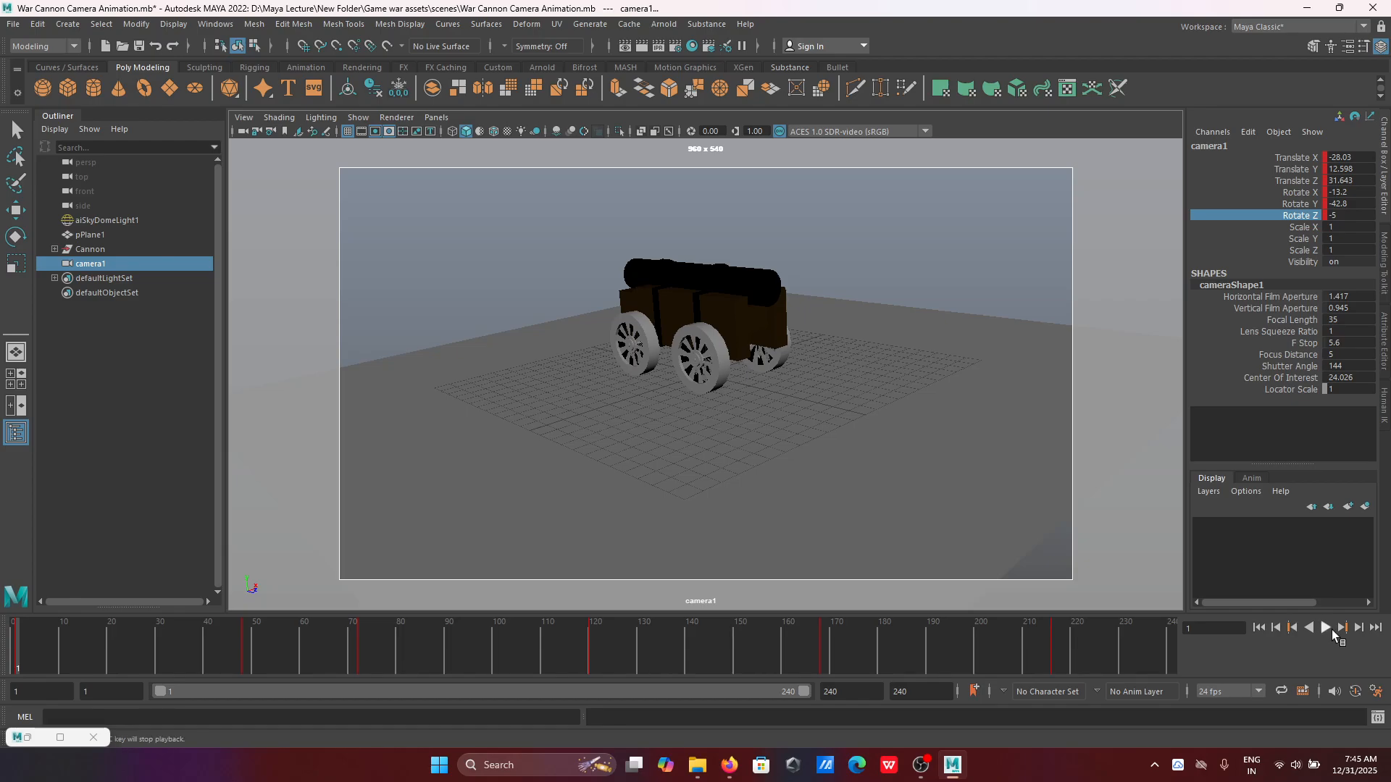
click(1324, 628)
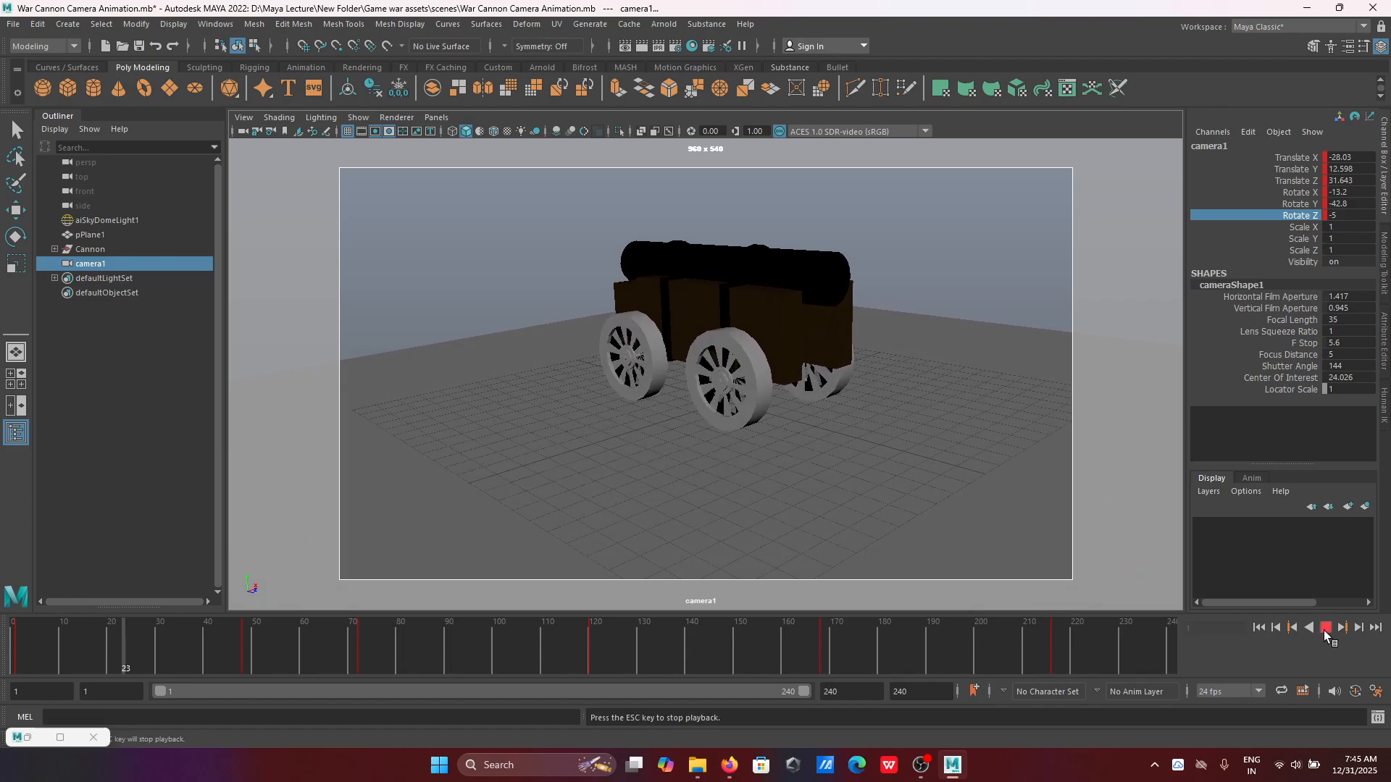
click(1324, 628)
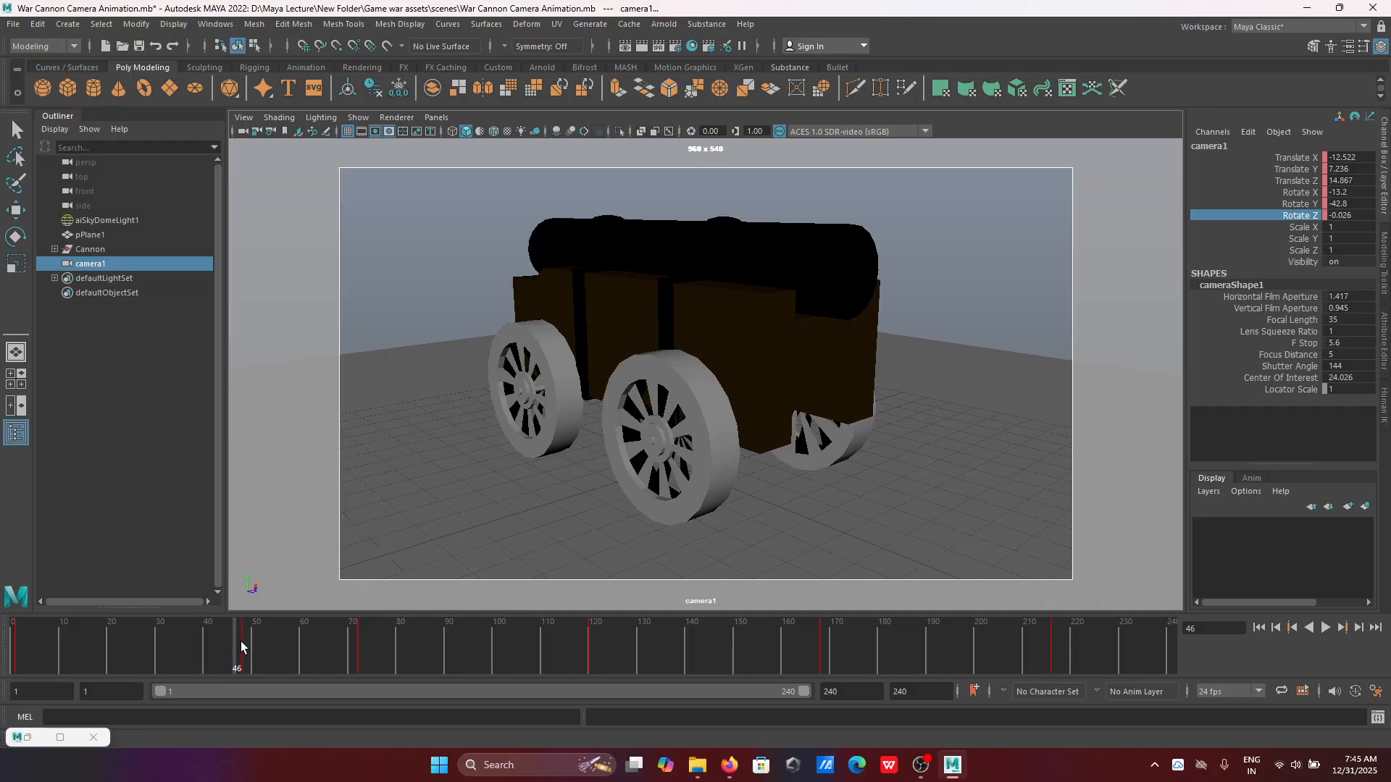
mouse_move(240, 641)
mouse_down()
mouse_move(11, 645)
mouse_move(244, 650)
mouse_up()
click(1259, 628)
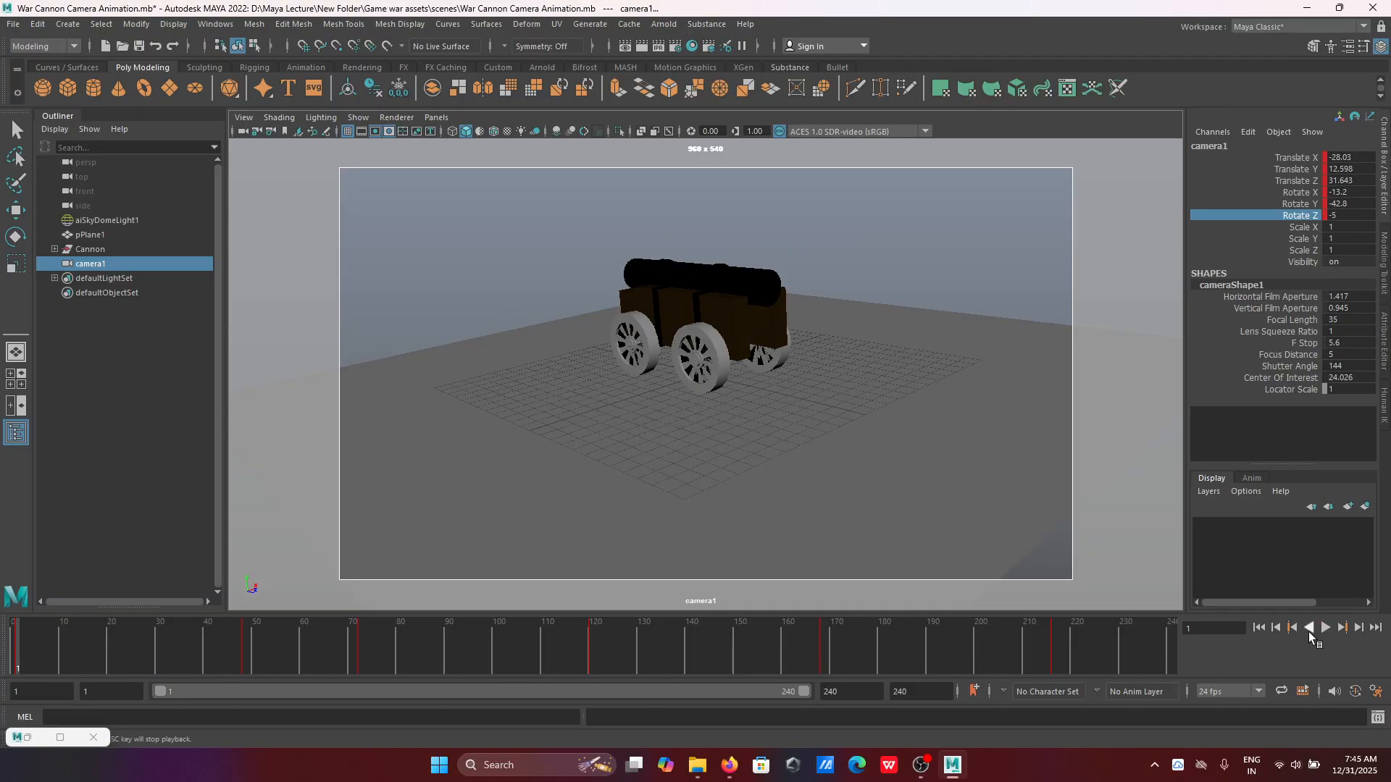
click(1325, 628)
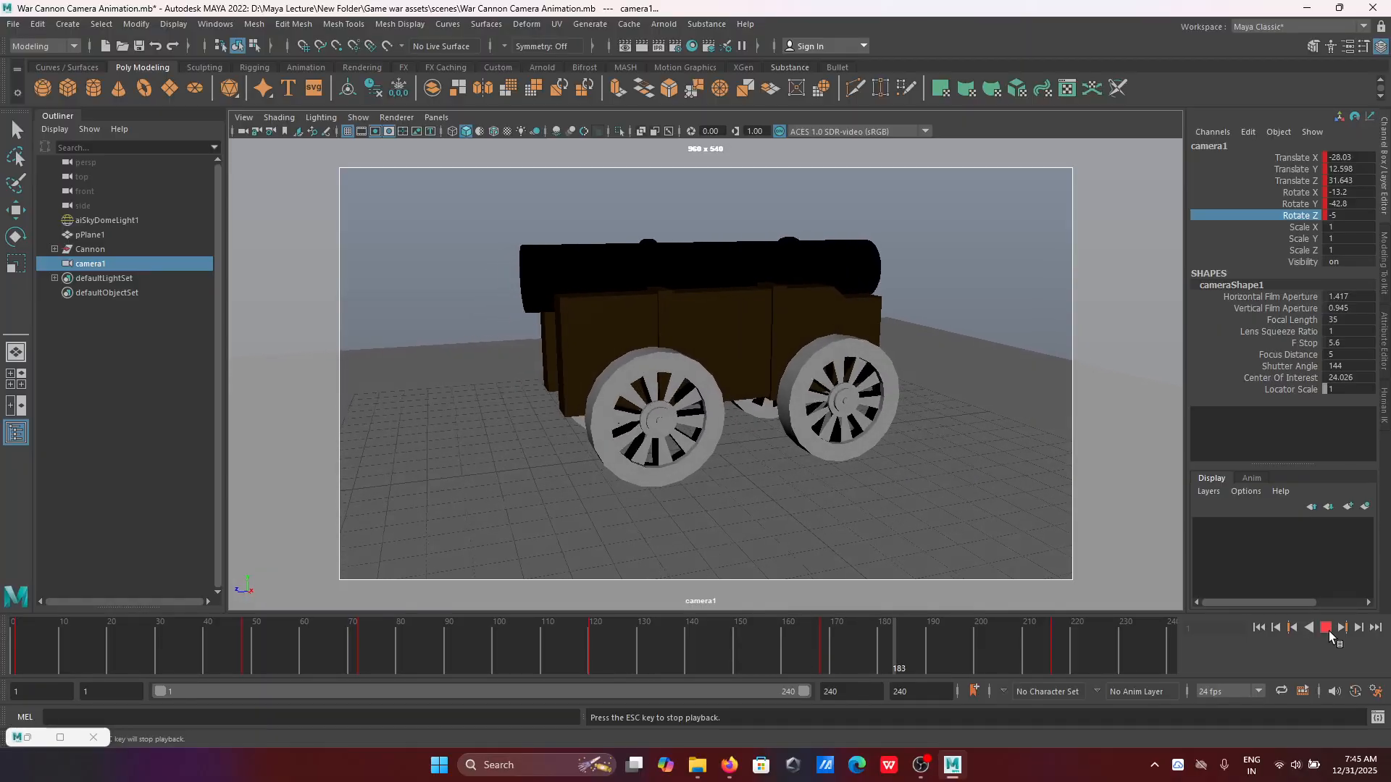
click(1329, 632)
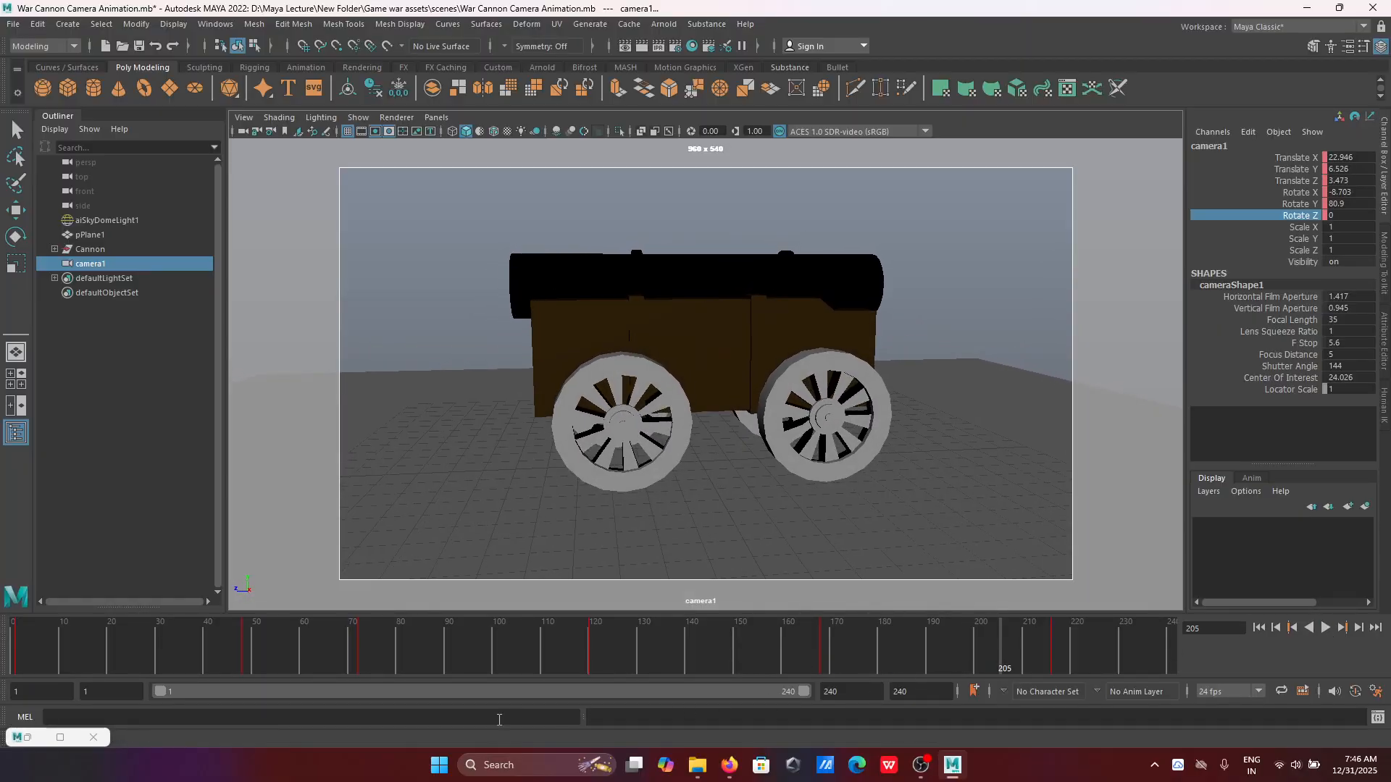
click(29, 738)
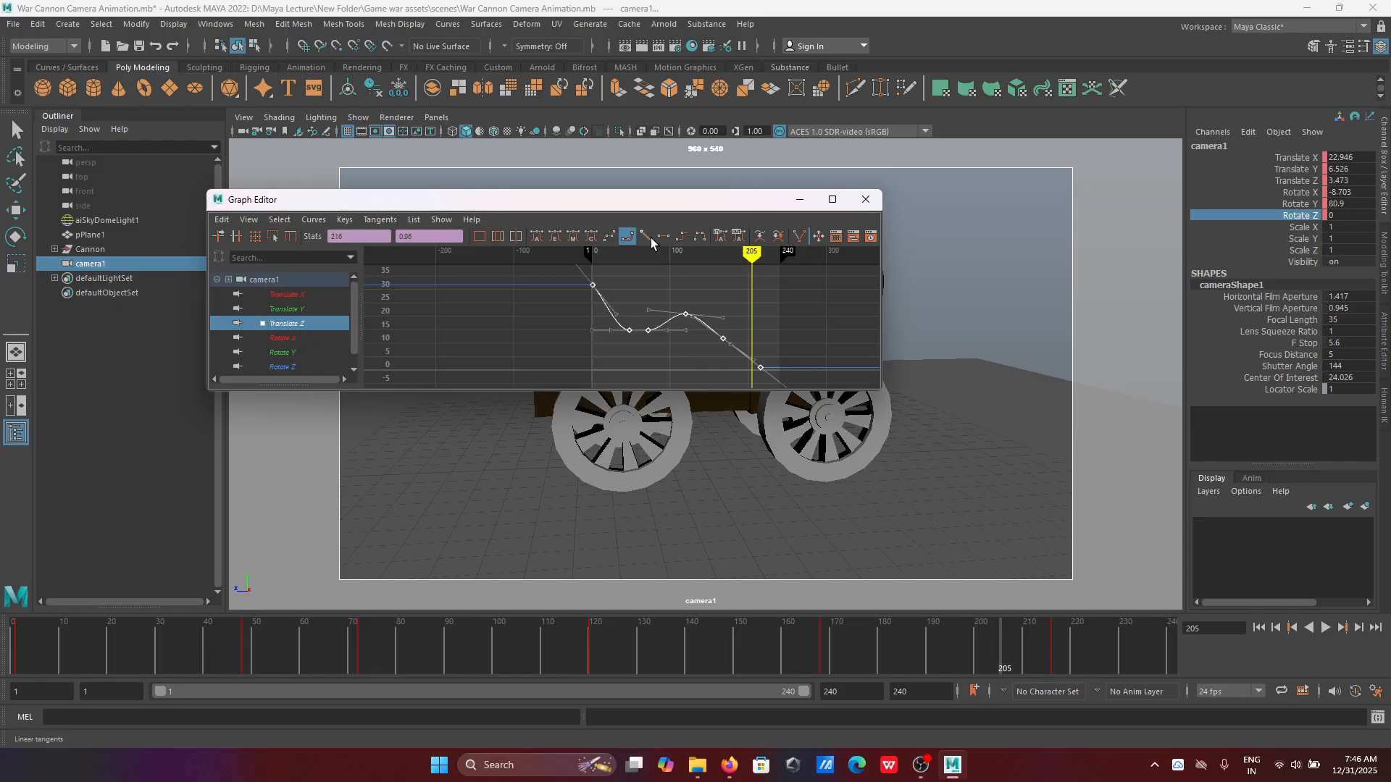
click(797, 199)
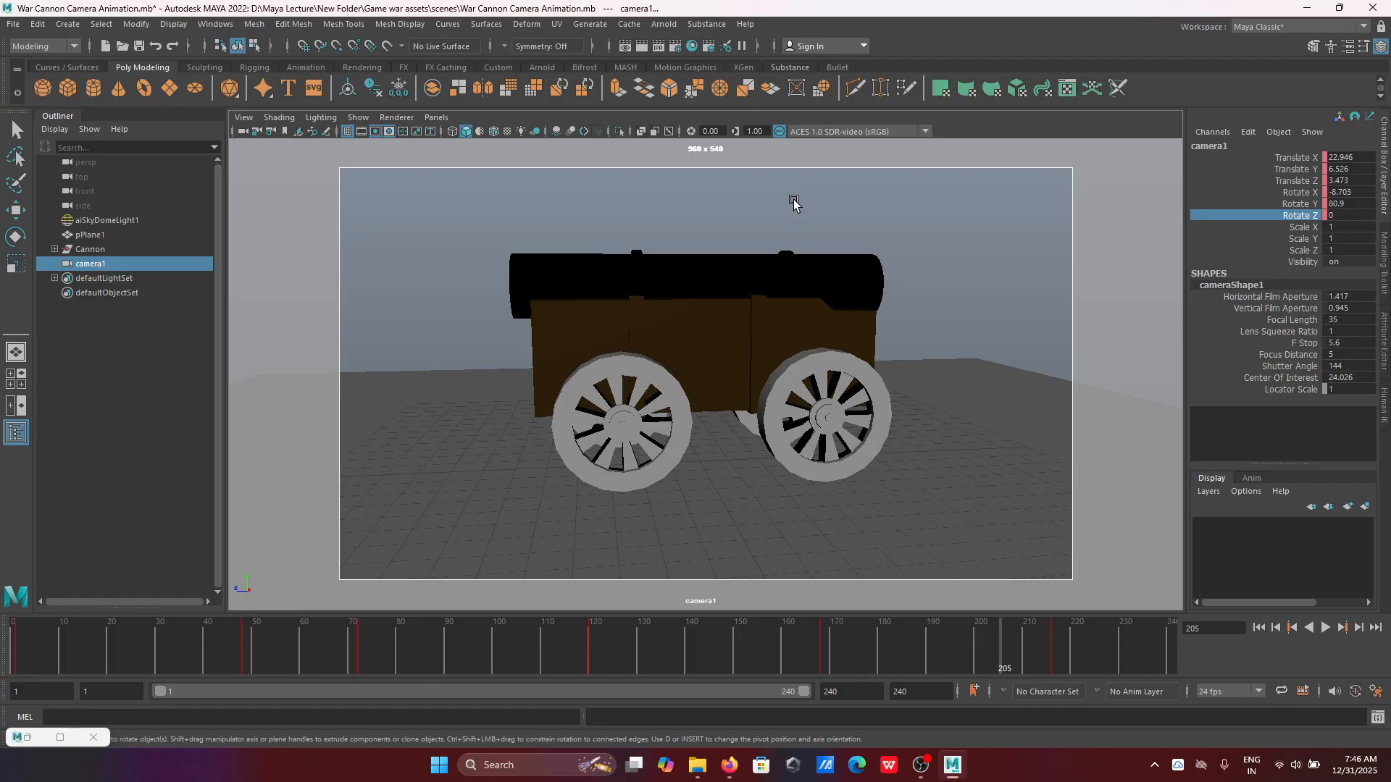
Step: Return to frame 1, switch the viewport to persp, select the cannon barrel, and view it from the side
click(1259, 630)
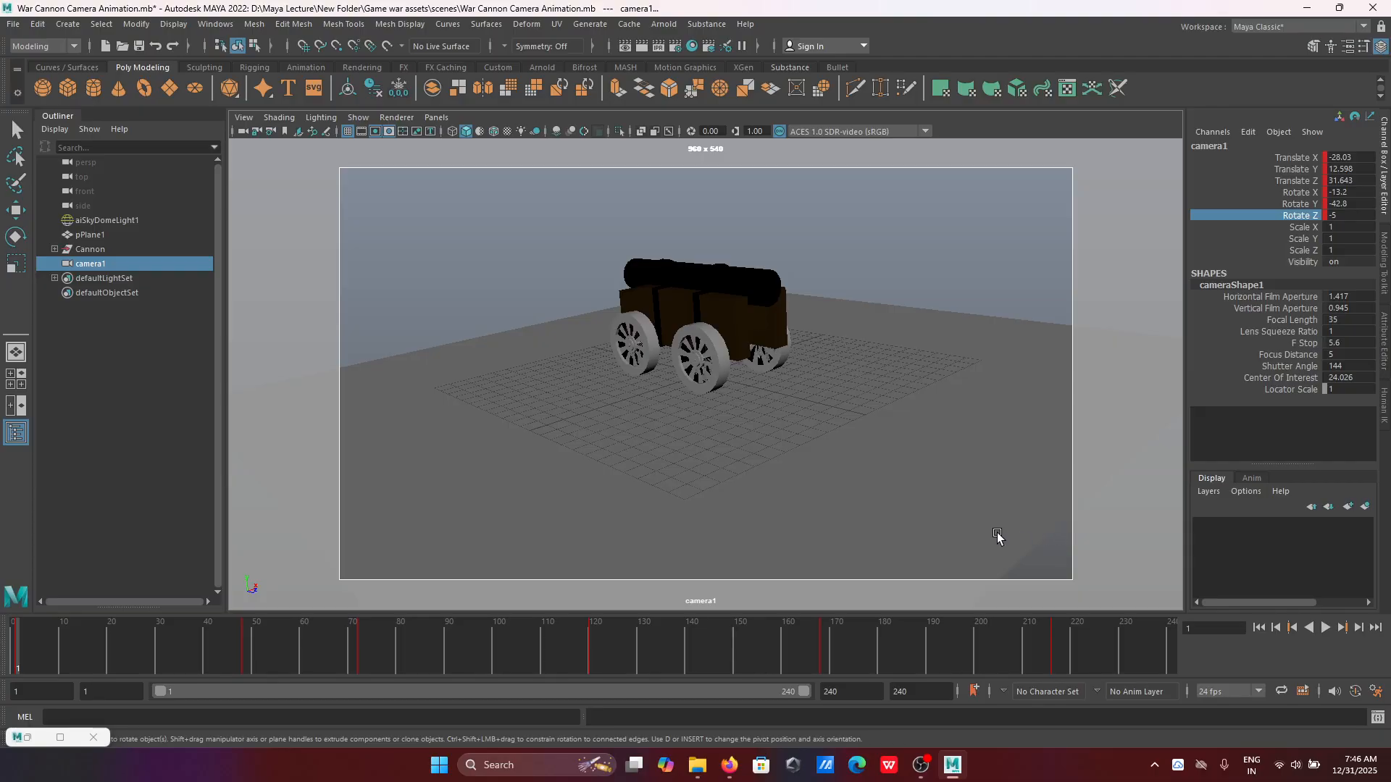
click(435, 117)
mouse_move(481, 131)
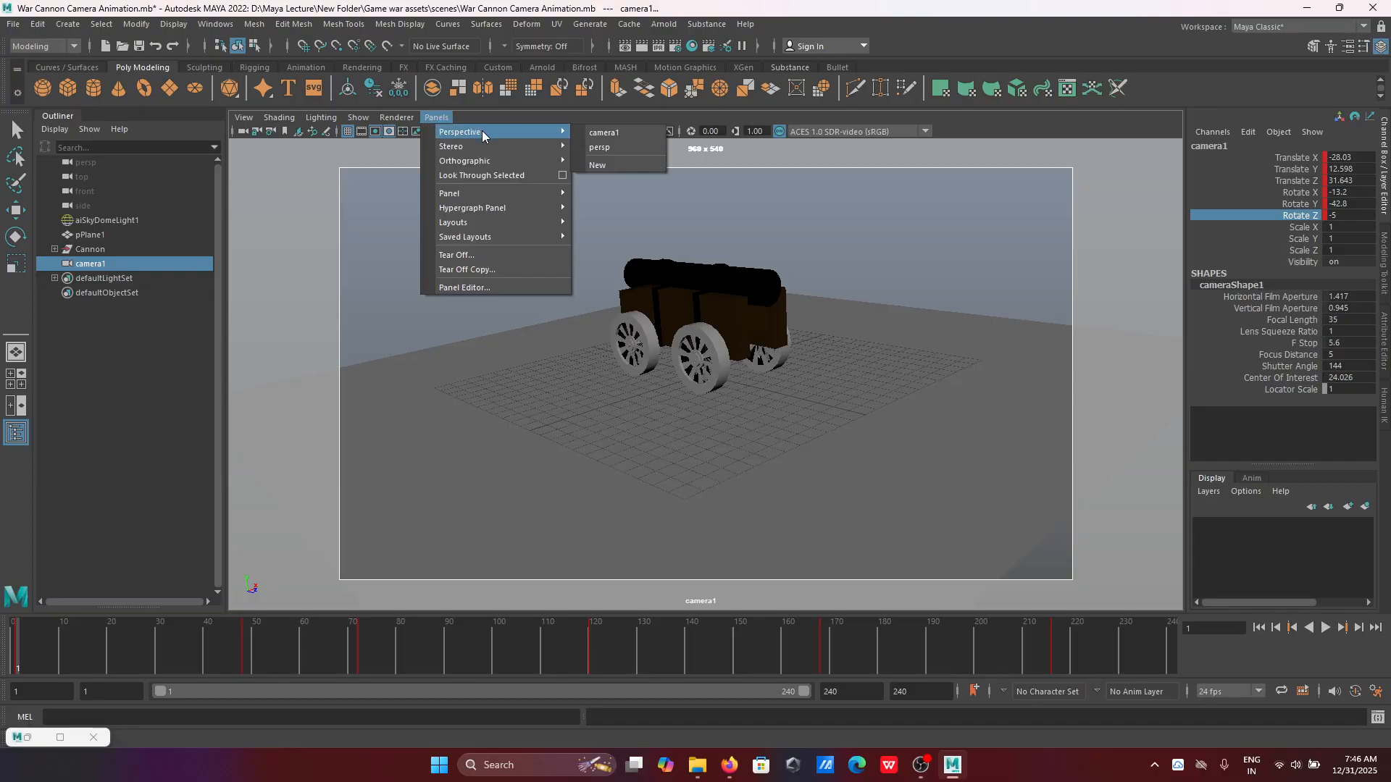
click(600, 148)
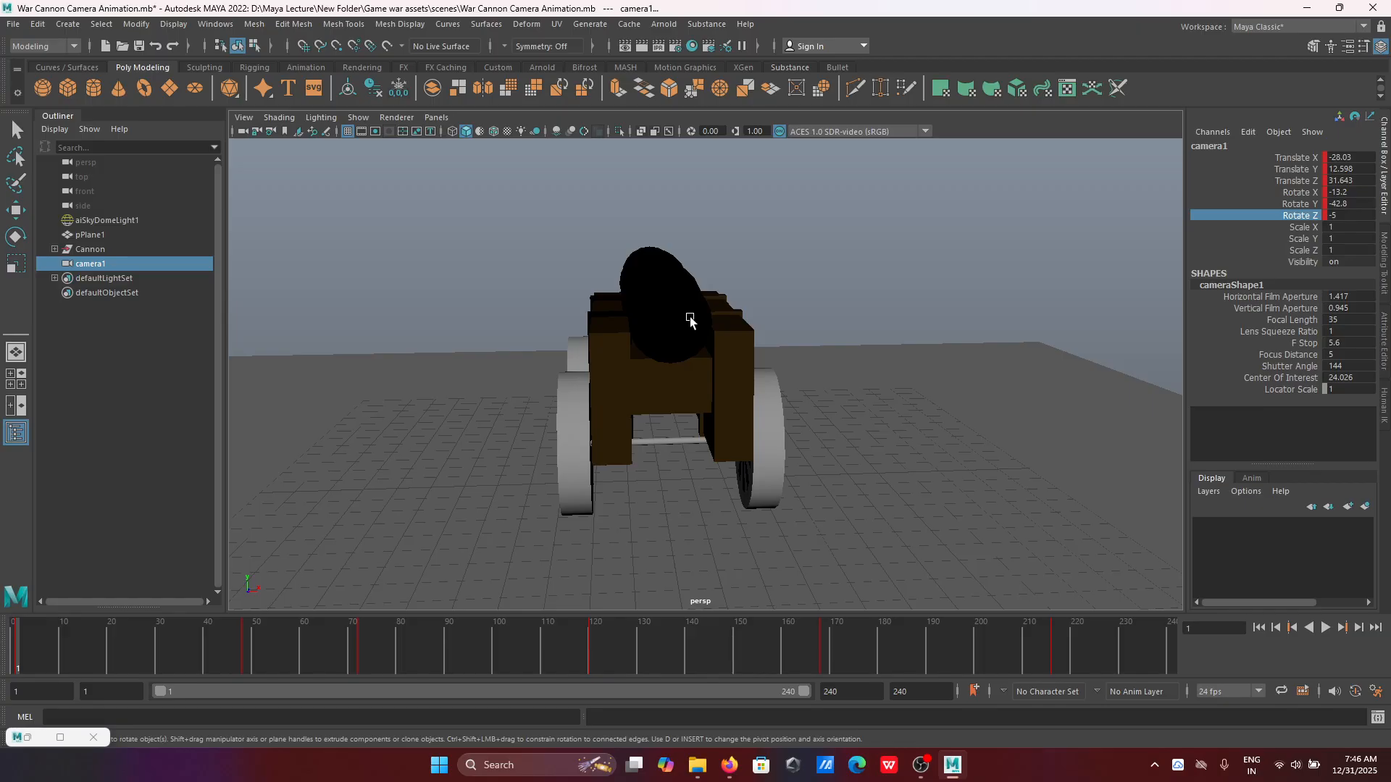
click(690, 315)
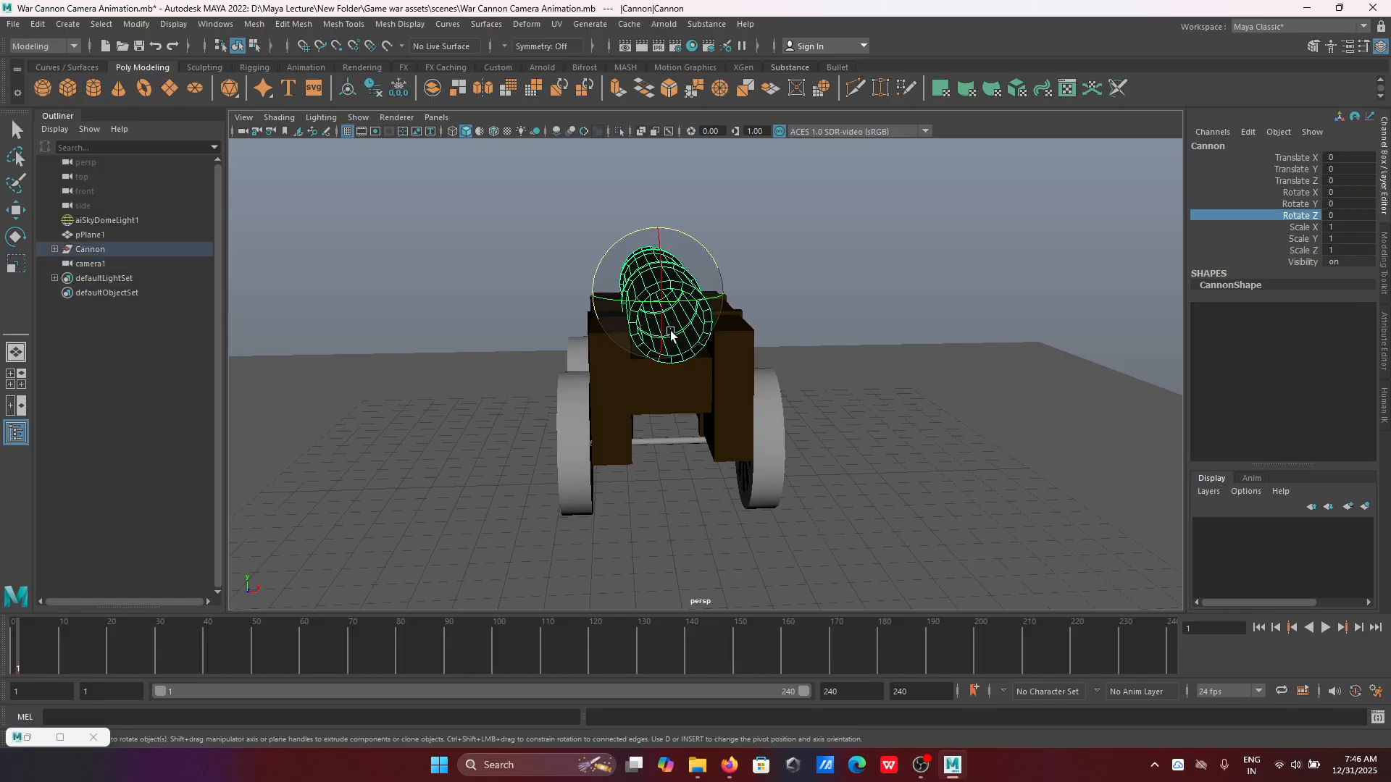
alt+drag(670, 333, 847, 323)
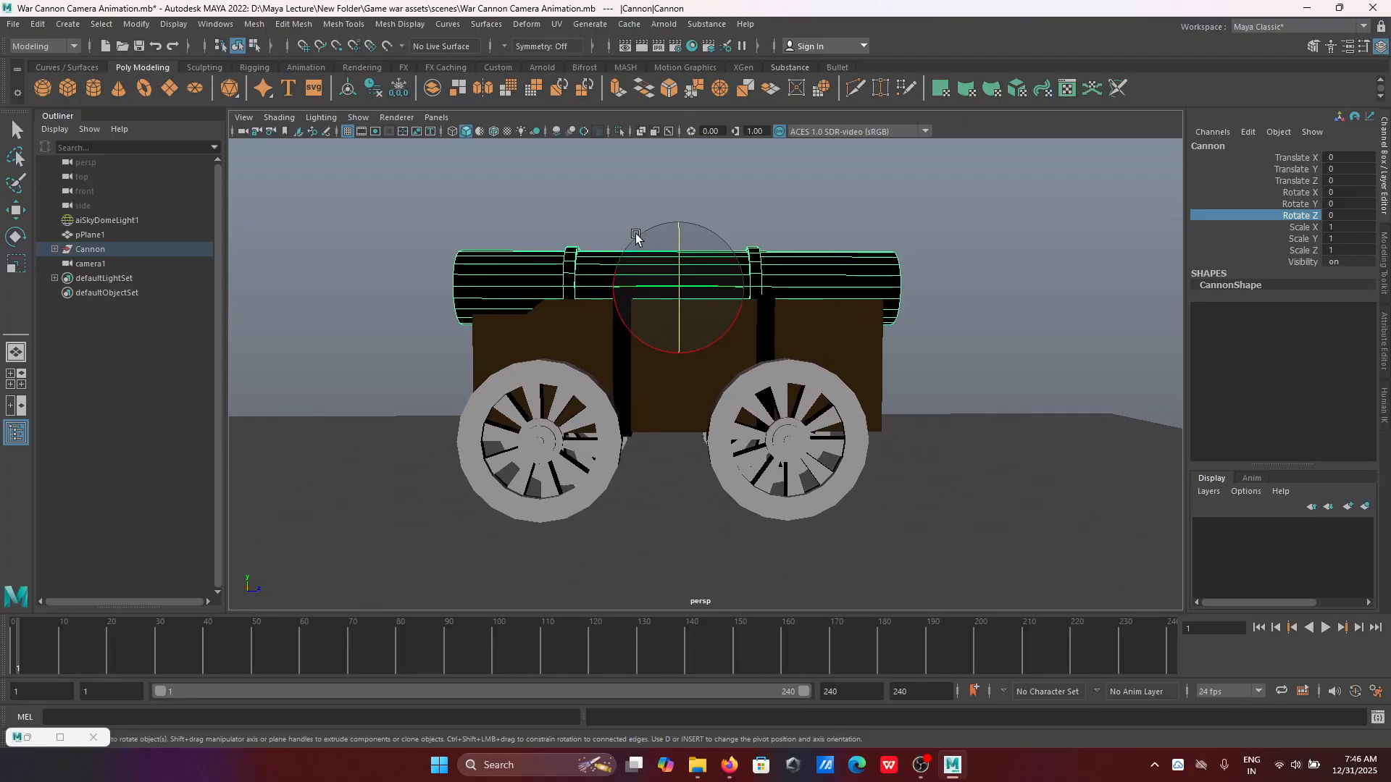
Step: Switch to the Animation menu set and create a clockwise turntable of 240 frames around the selected cannon barrel
click(68, 44)
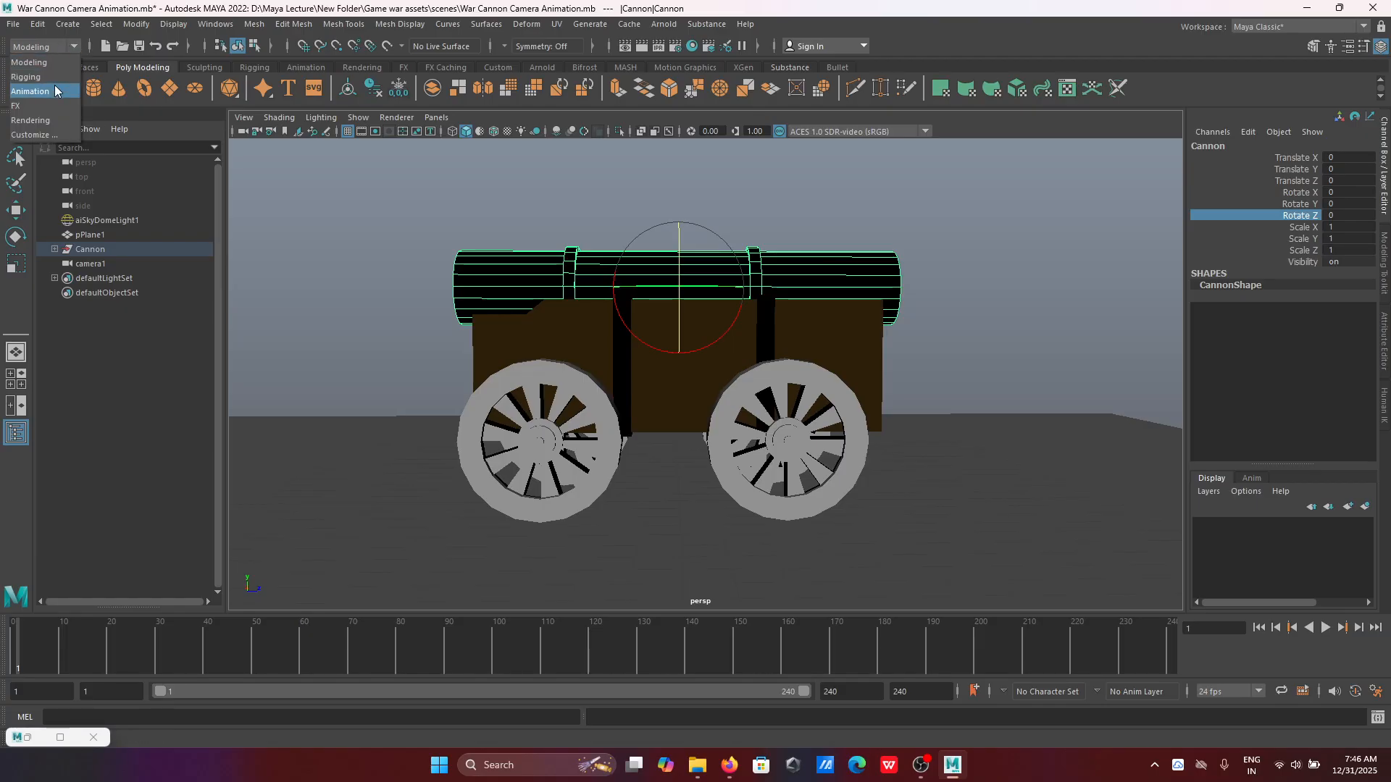
click(30, 92)
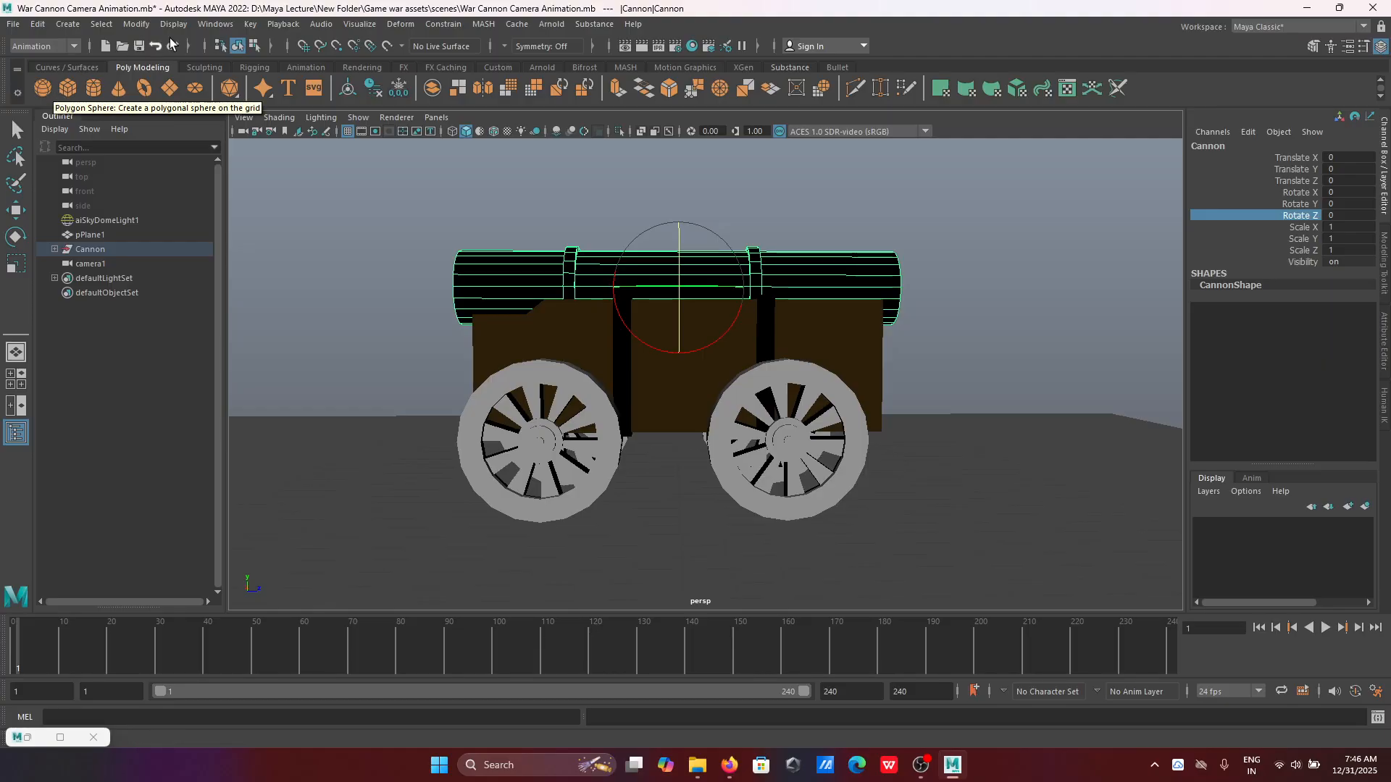
click(366, 24)
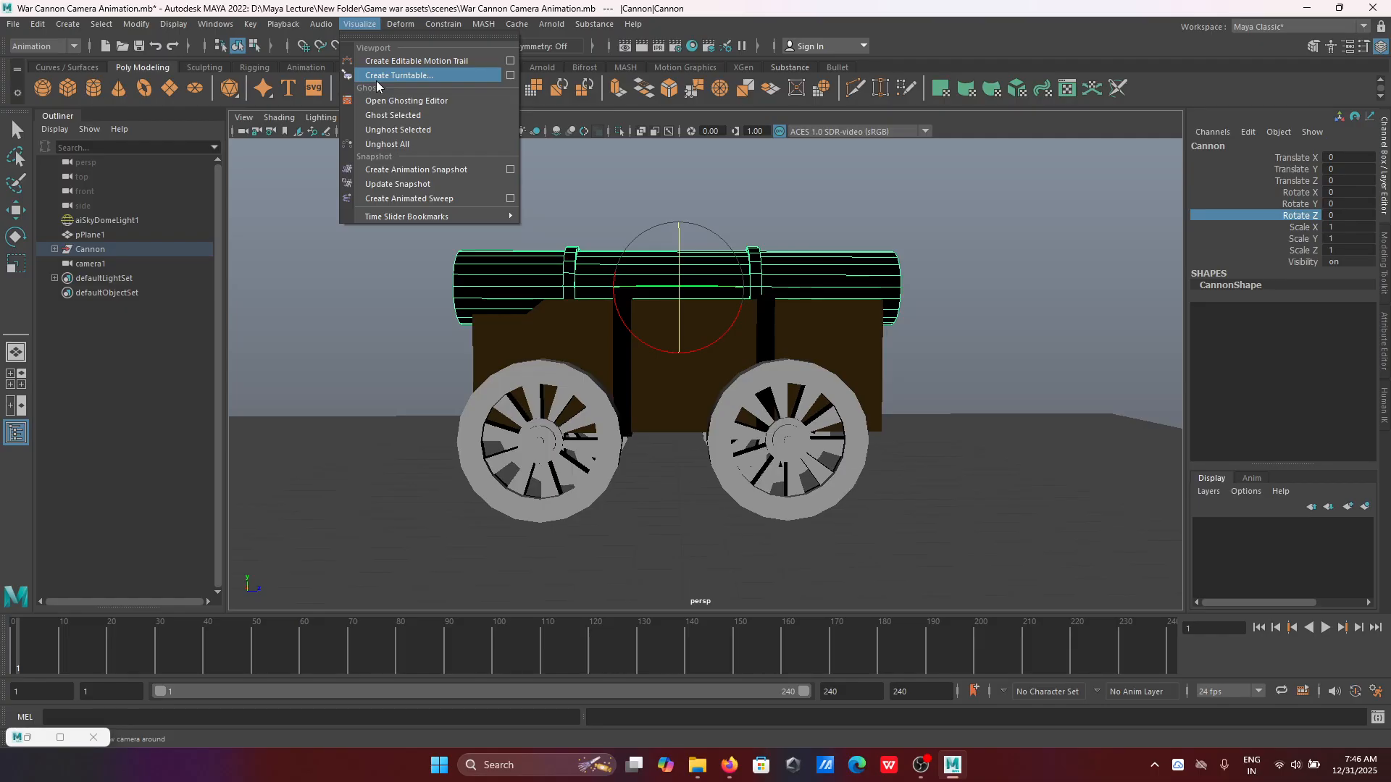
click(511, 75)
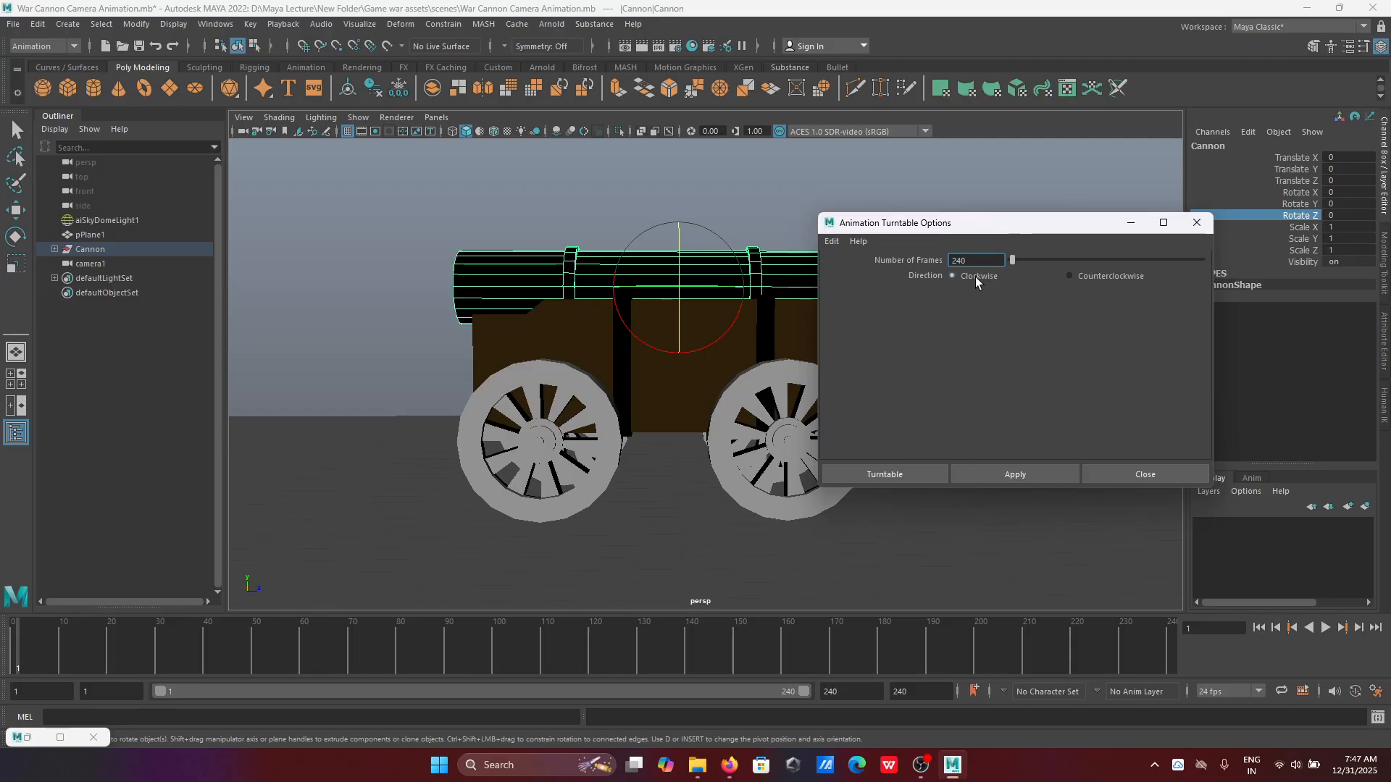
click(975, 277)
click(911, 475)
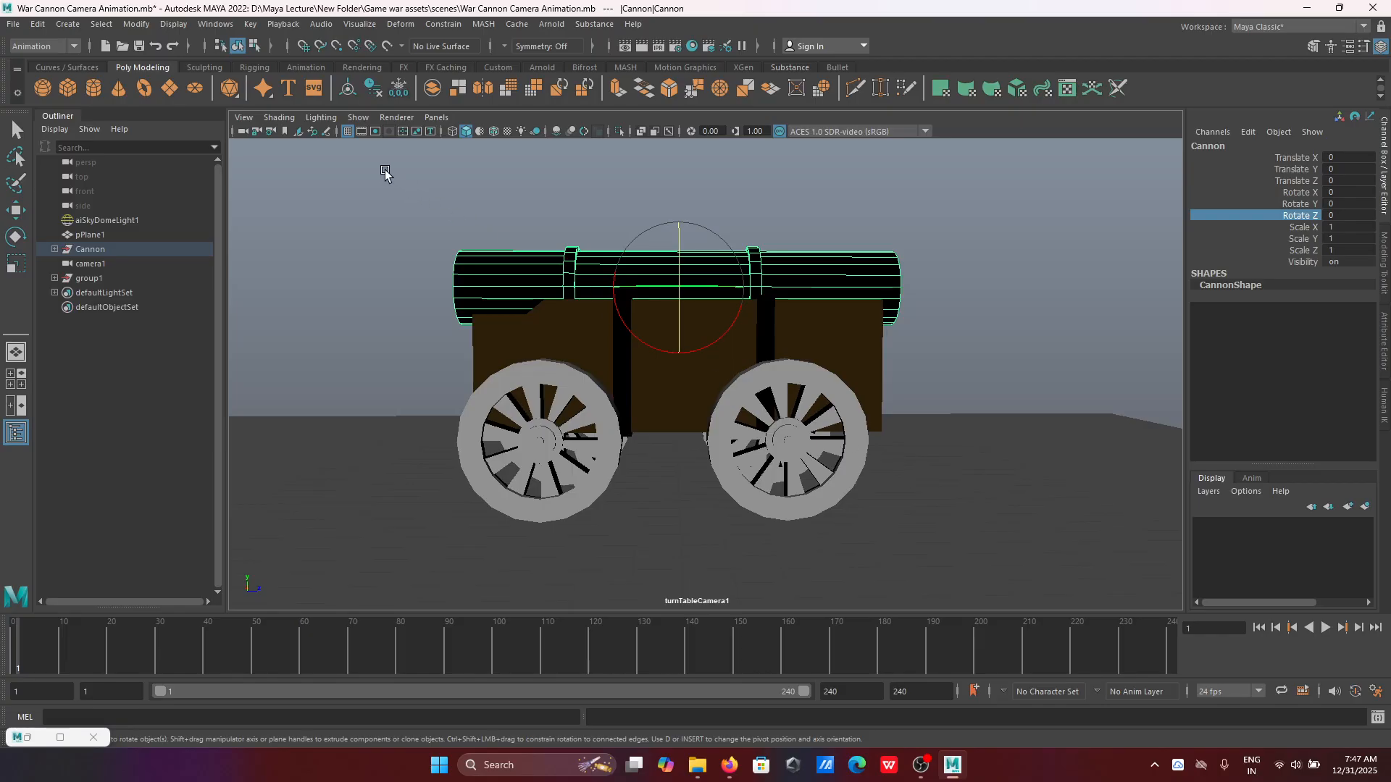
Step: Show the resolution gate for turnTableCamera1 and play back the turntable animation
click(374, 131)
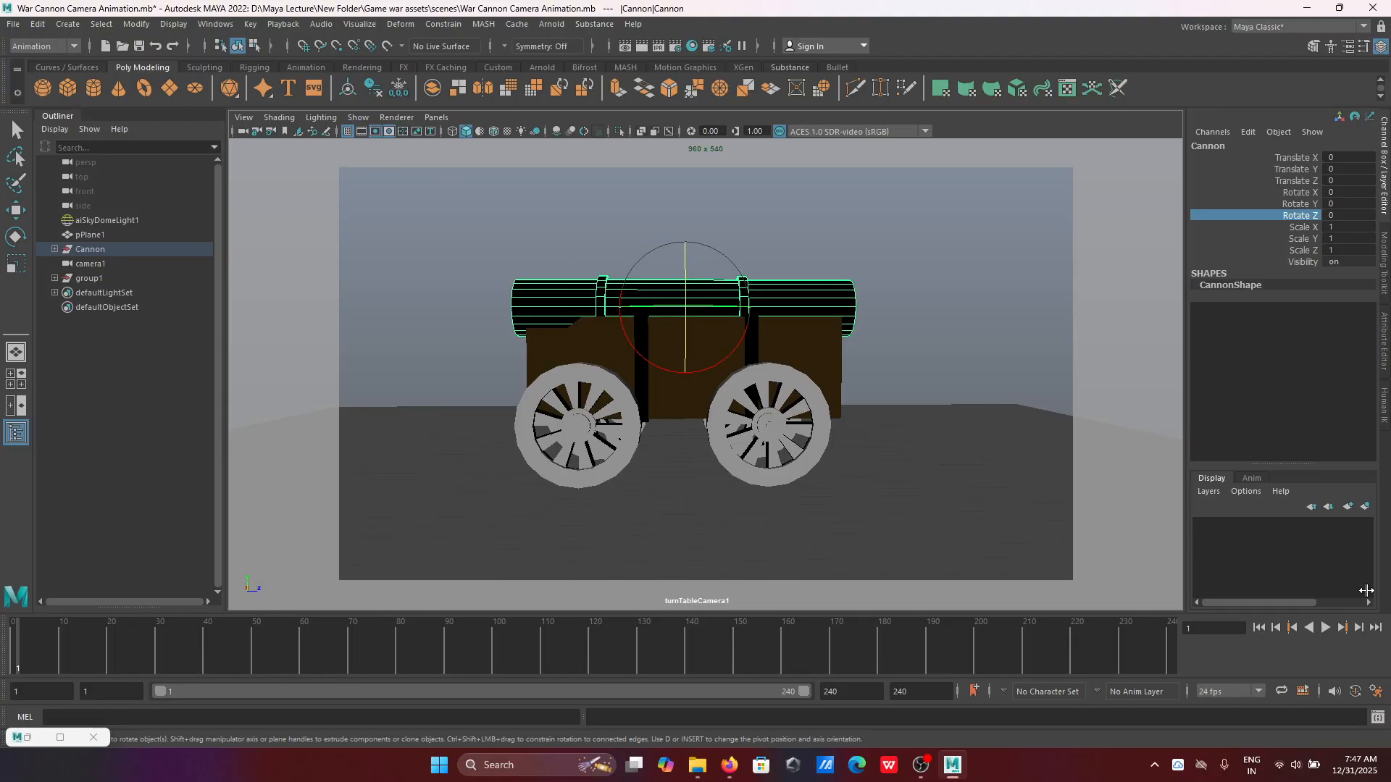
click(1326, 628)
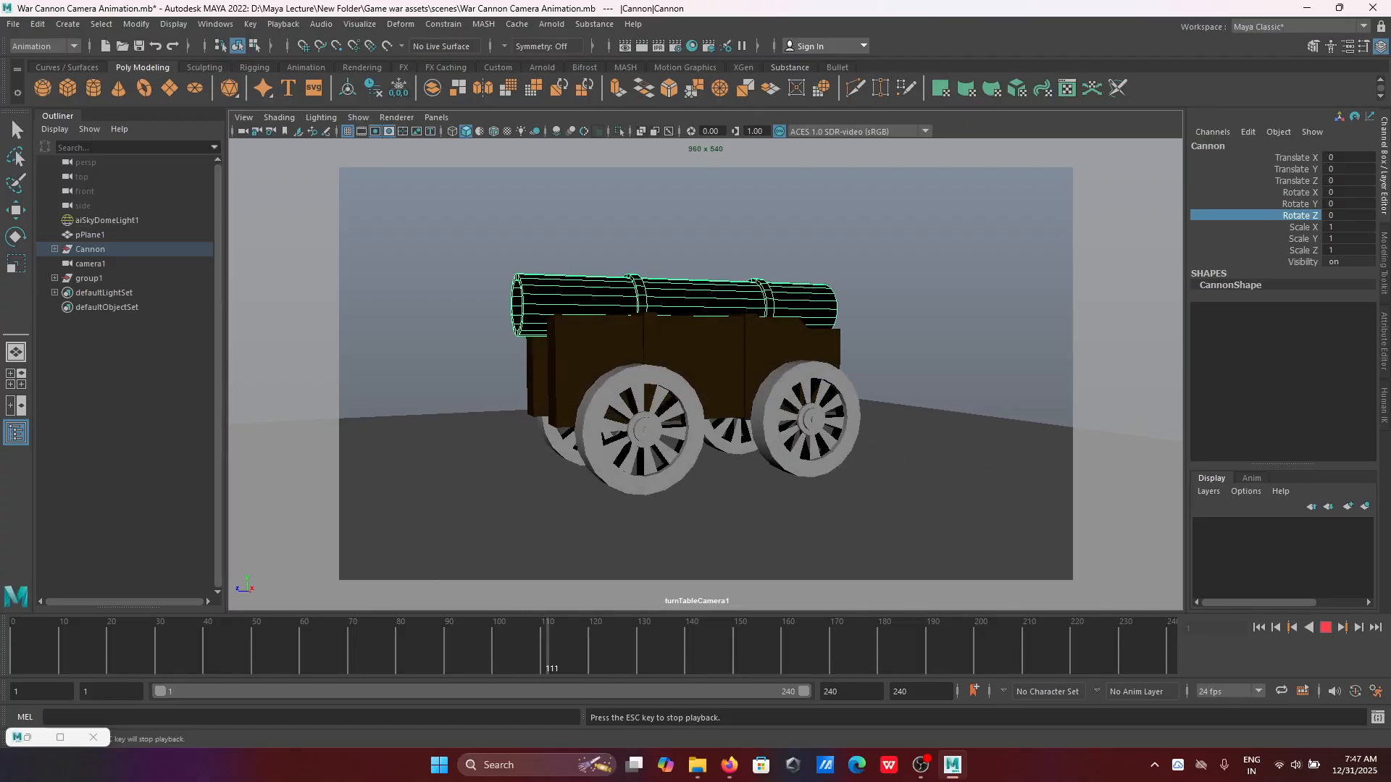
click(1325, 628)
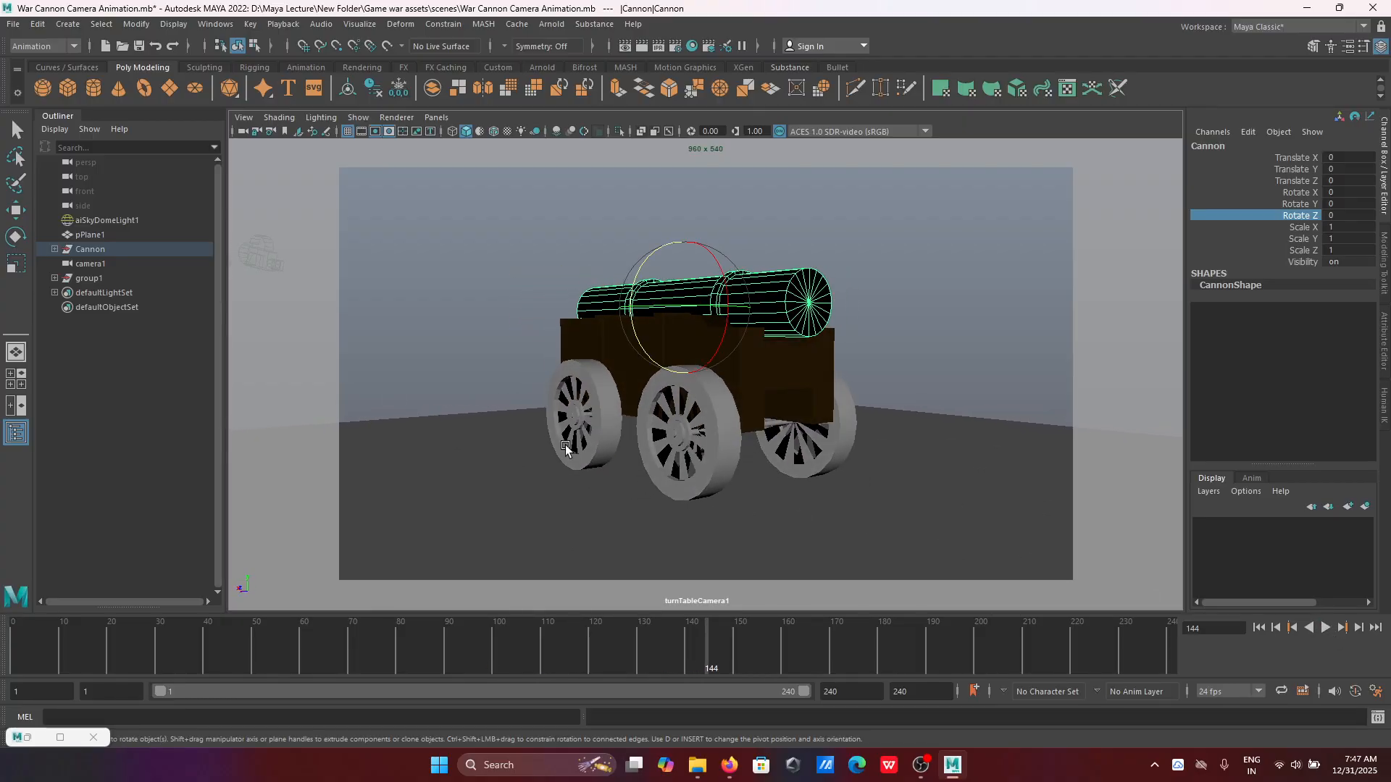
Step: Switch the viewport back to the persp camera and select camera1 beside the cannon
mouse_move(529, 132)
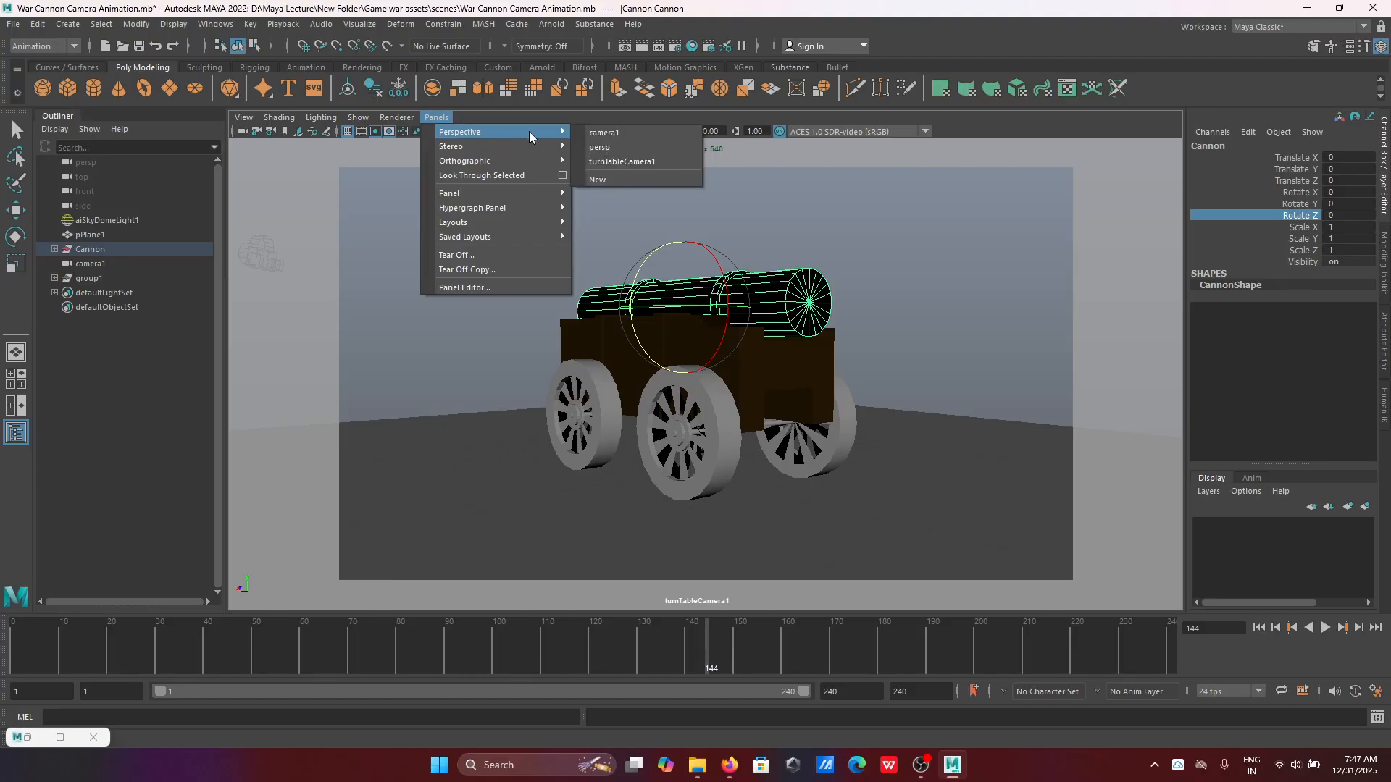
click(642, 152)
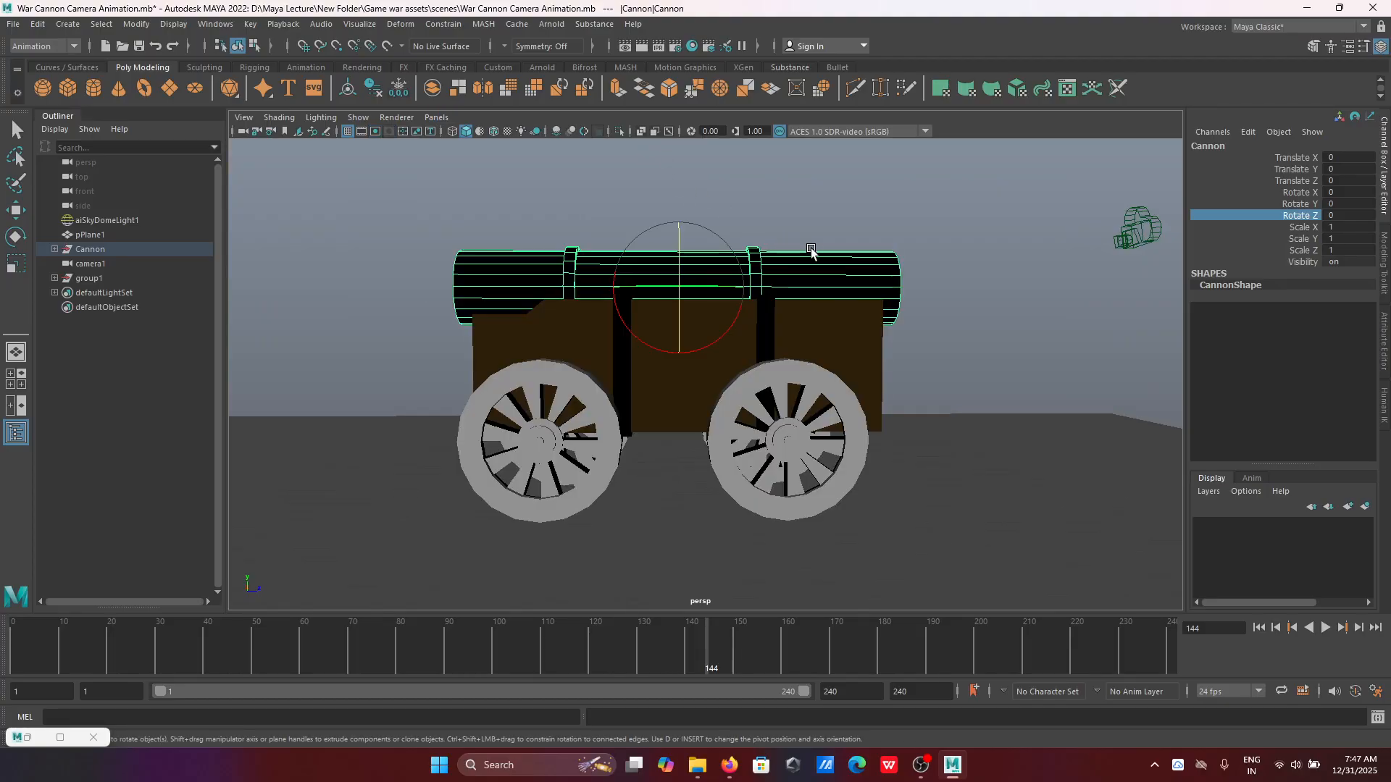
scroll(819, 253, down, 4)
click(987, 284)
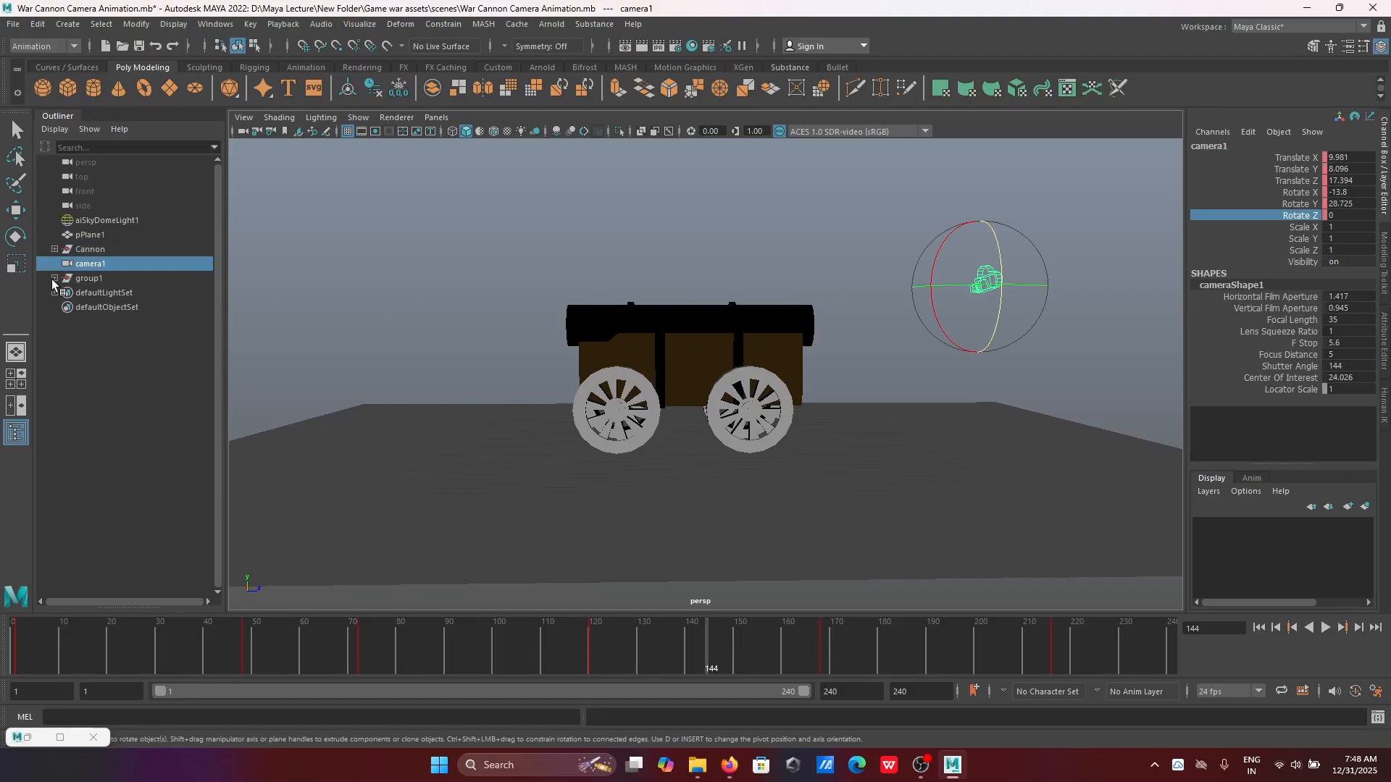
Step: Expand group1 in the Outliner, select turnTableCamera1, and unhide it in the scene
click(54, 248)
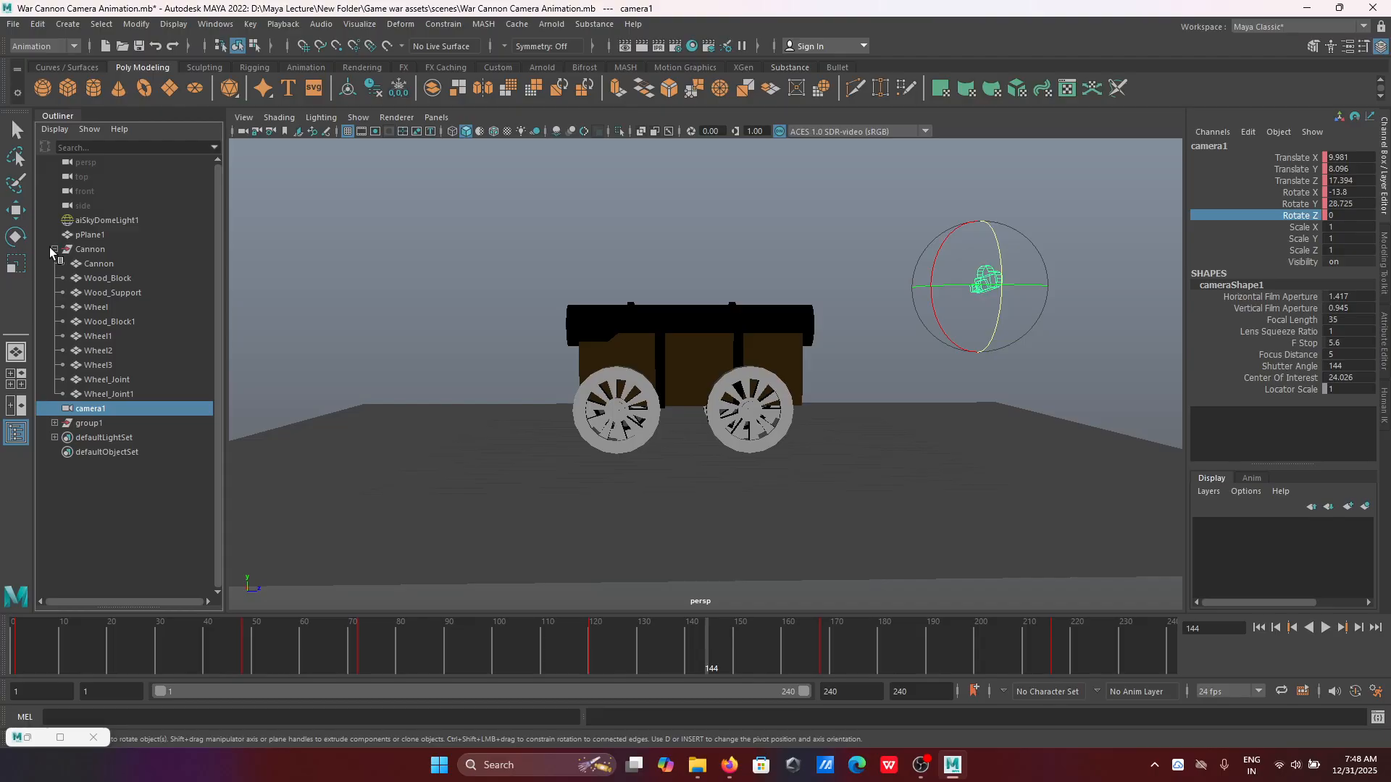
click(53, 249)
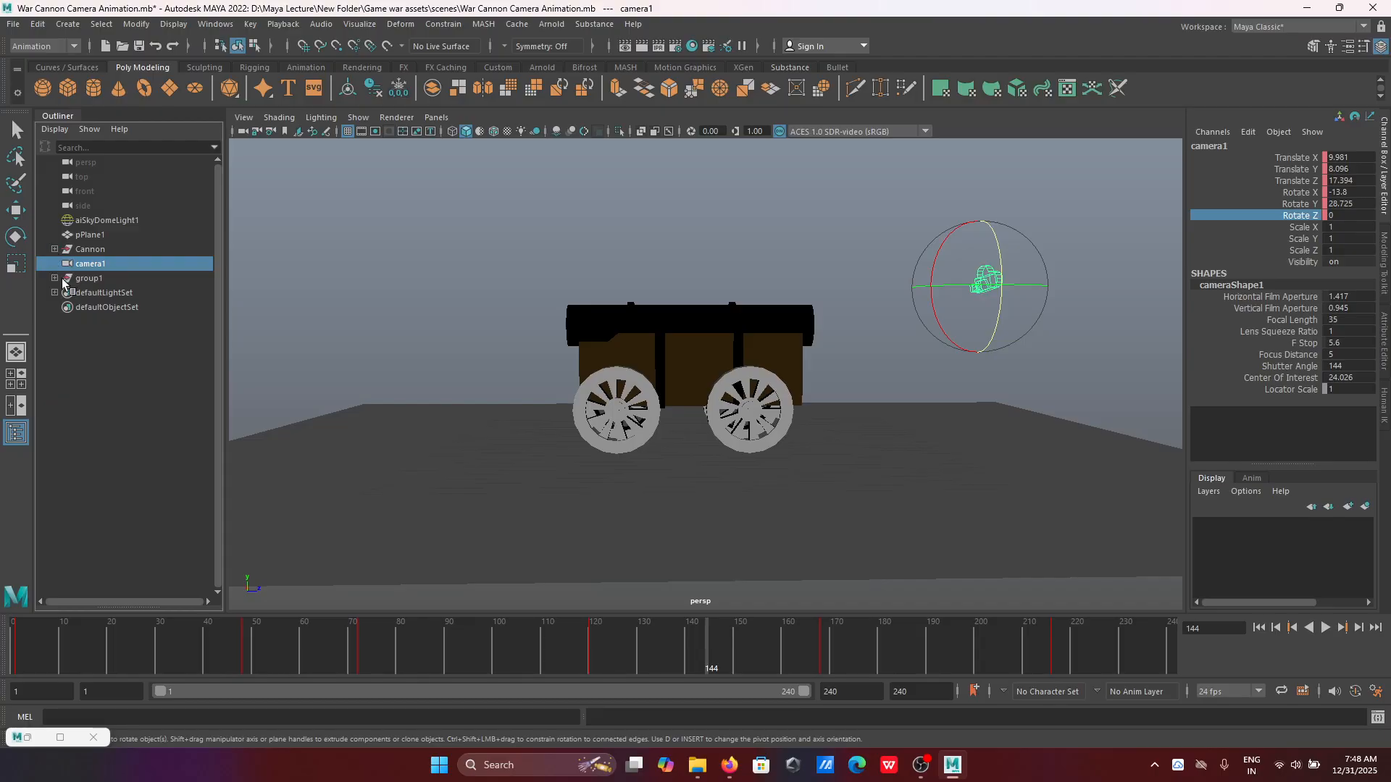
click(54, 278)
click(132, 292)
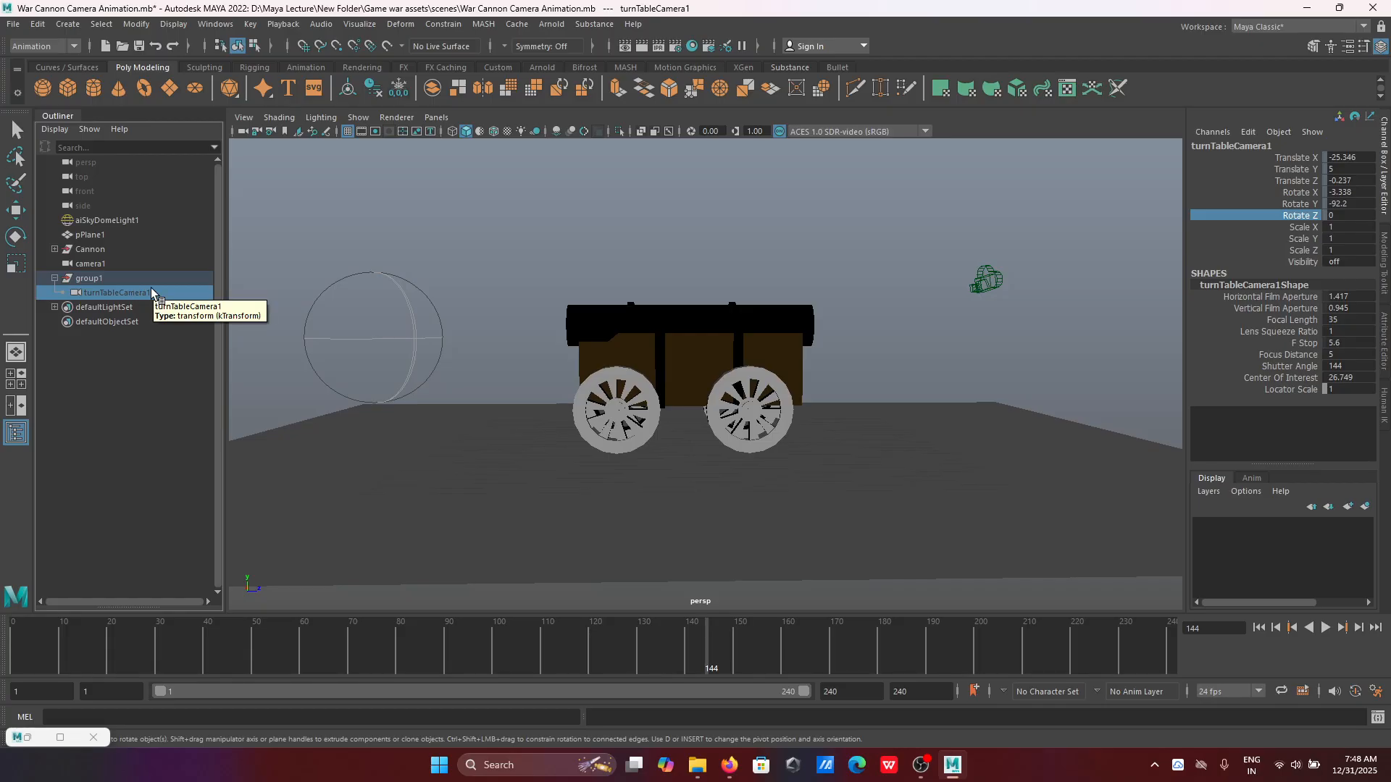
key(shift+h)
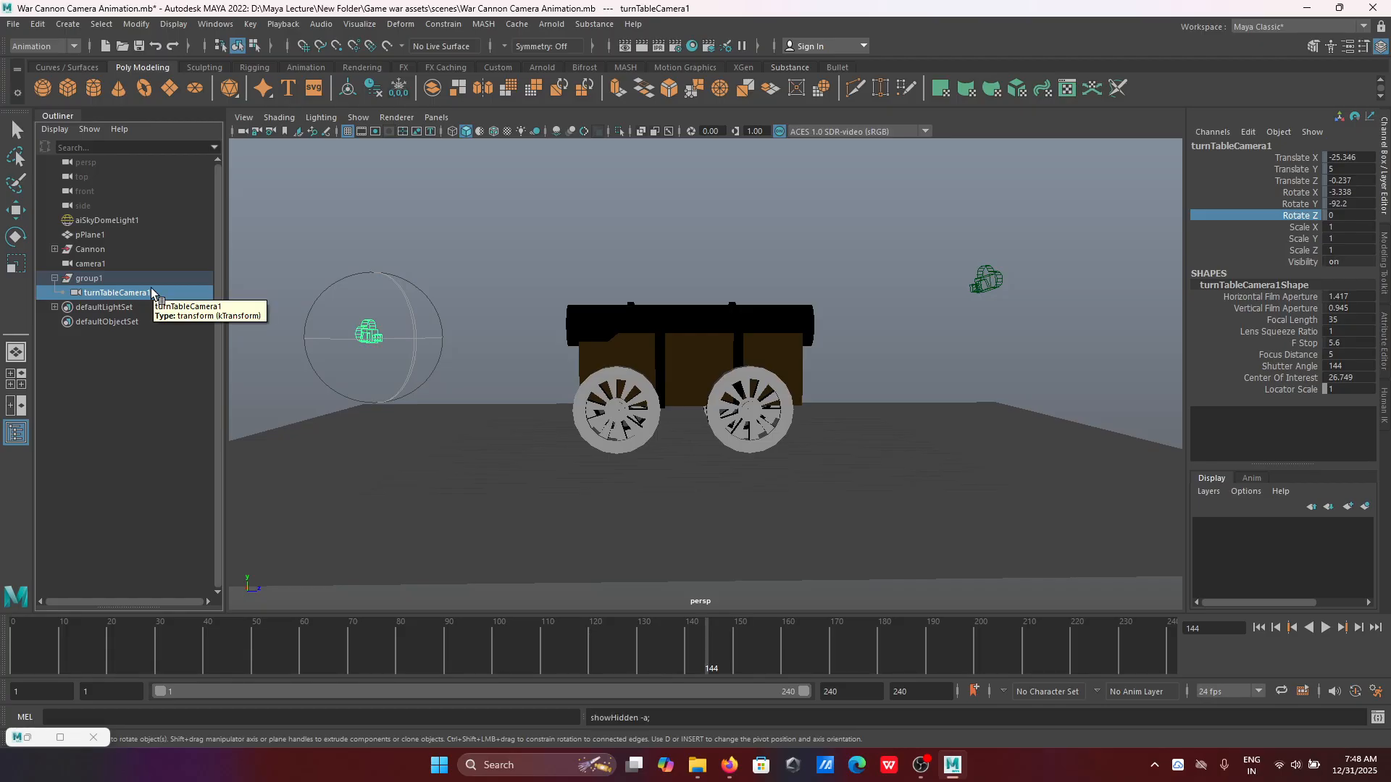
Step: Play the animation from frame 1 in the persp view to compare the camera1 and turnTableCamera1 paths, then return to frame 1
click(1260, 629)
alt+drag(931, 459, 540, 474)
click(306, 229)
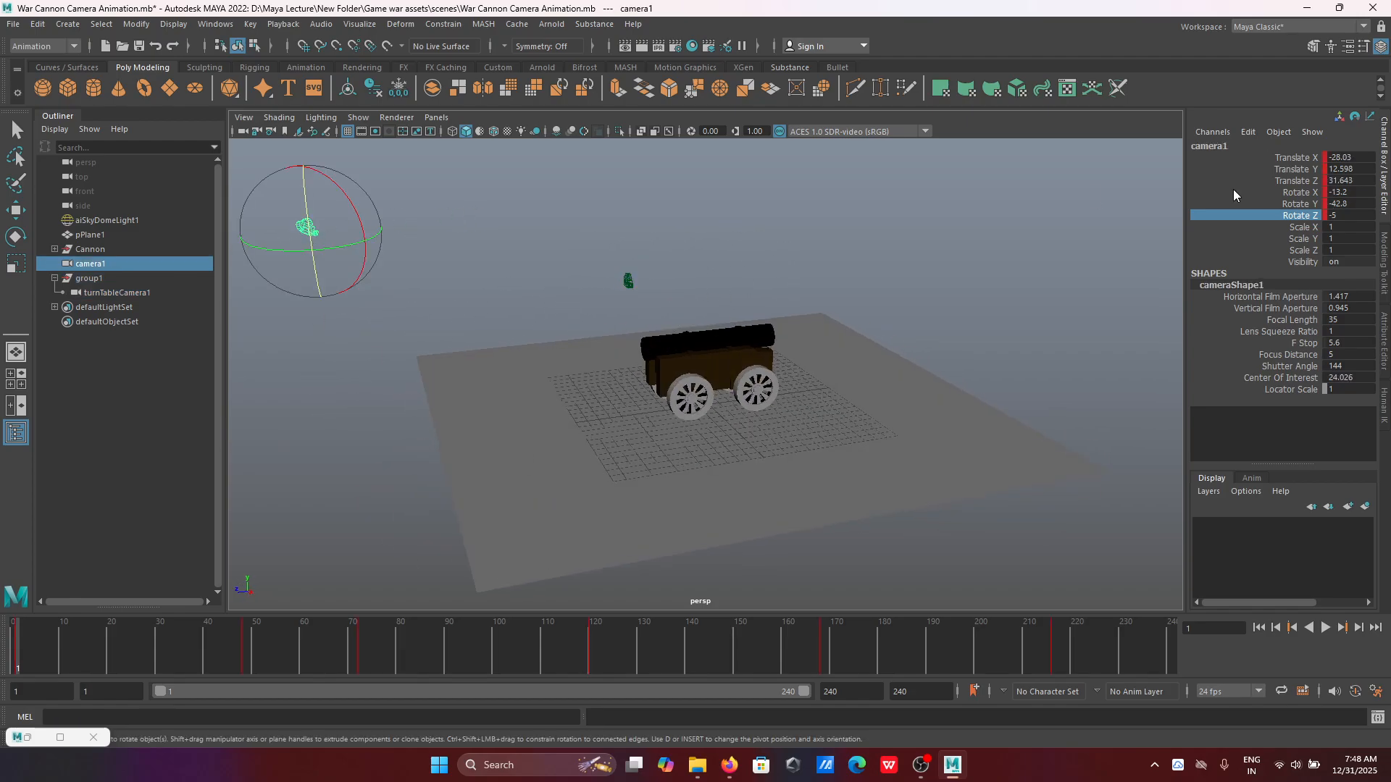
click(629, 281)
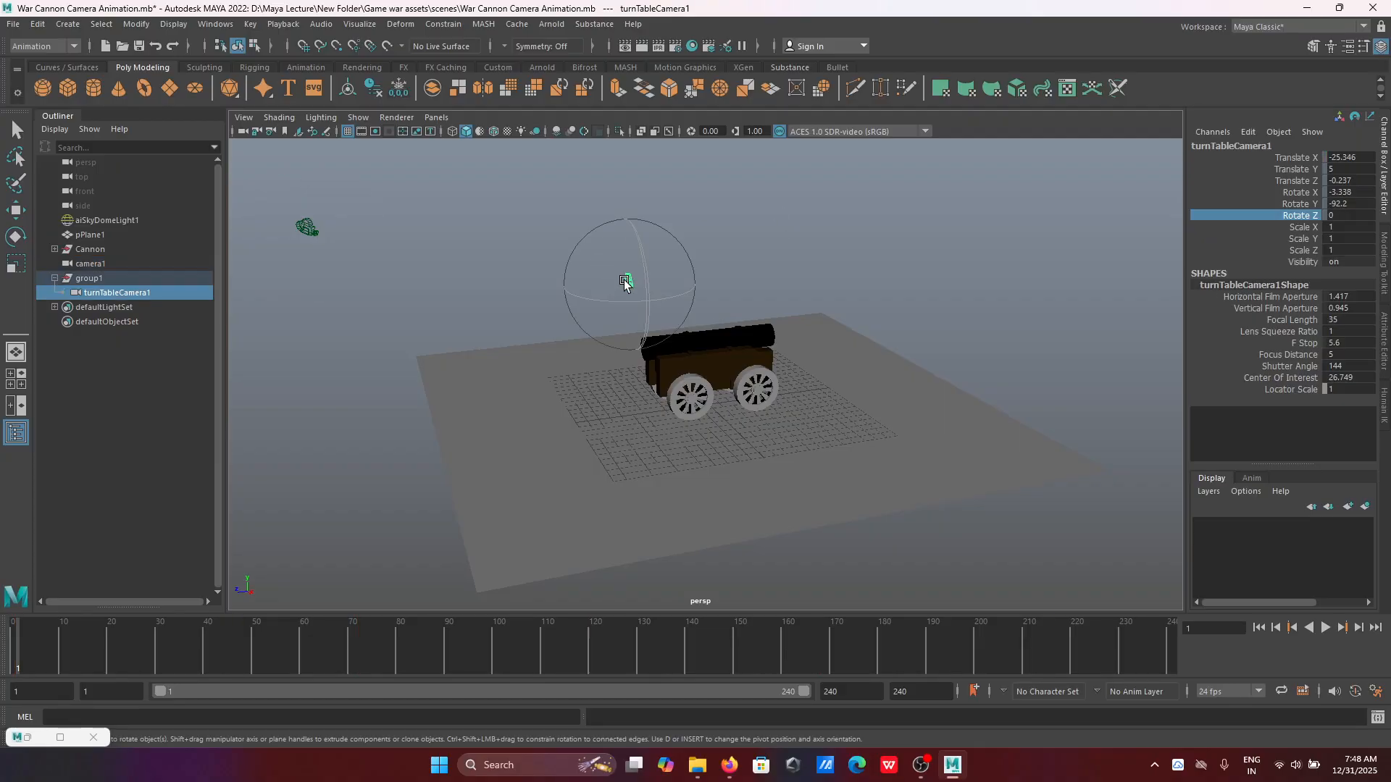
click(1328, 626)
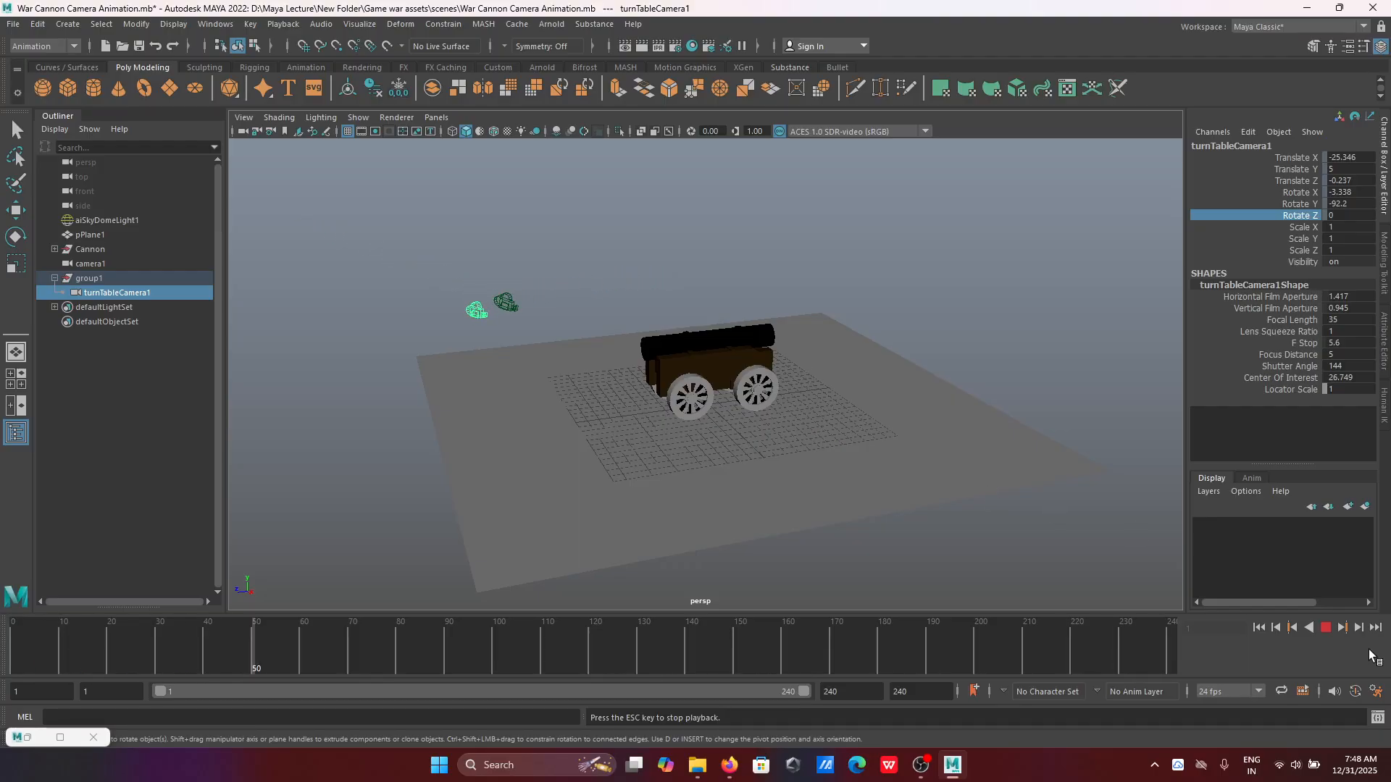
key(Escape)
drag(339, 663, 11, 655)
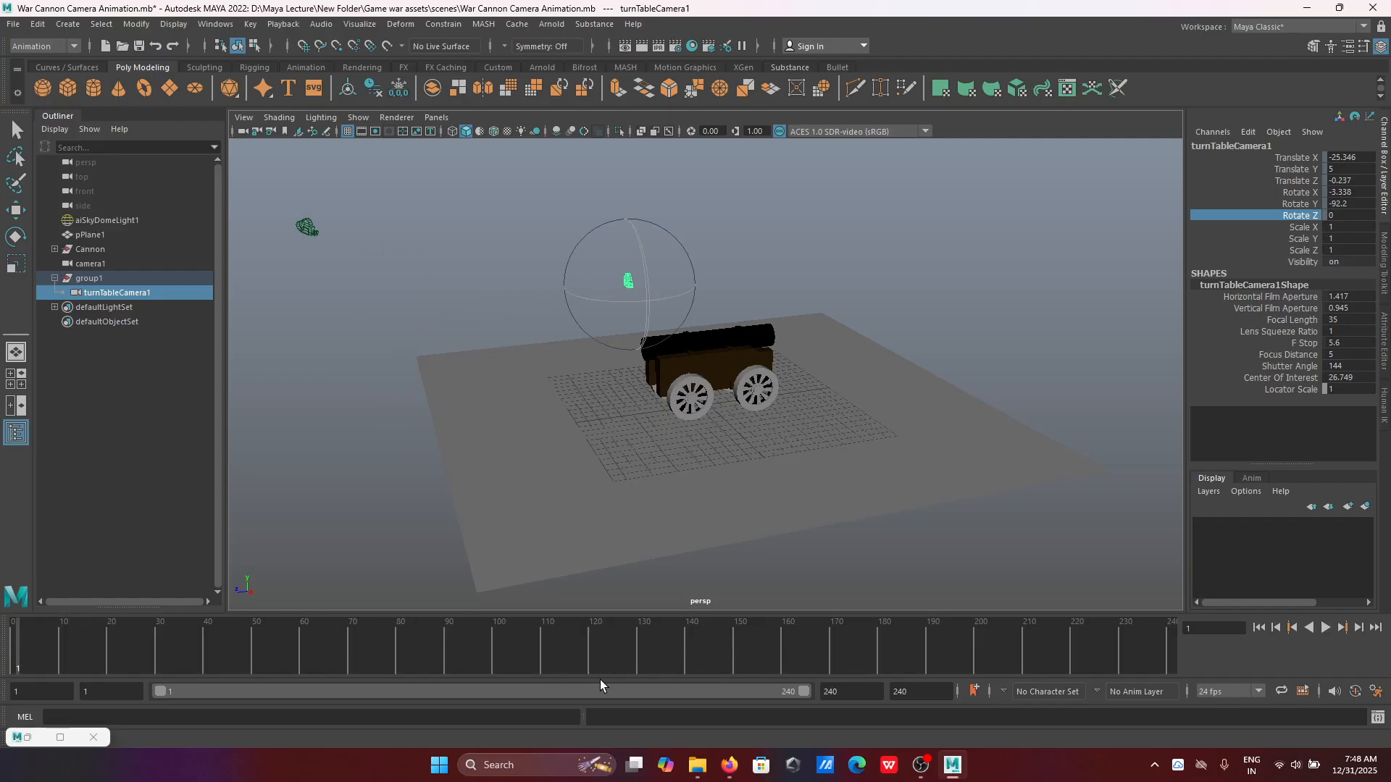
Step: Play the animation backward and forward in the persp view to watch both cameras move, then stop playback
click(1314, 628)
click(1310, 628)
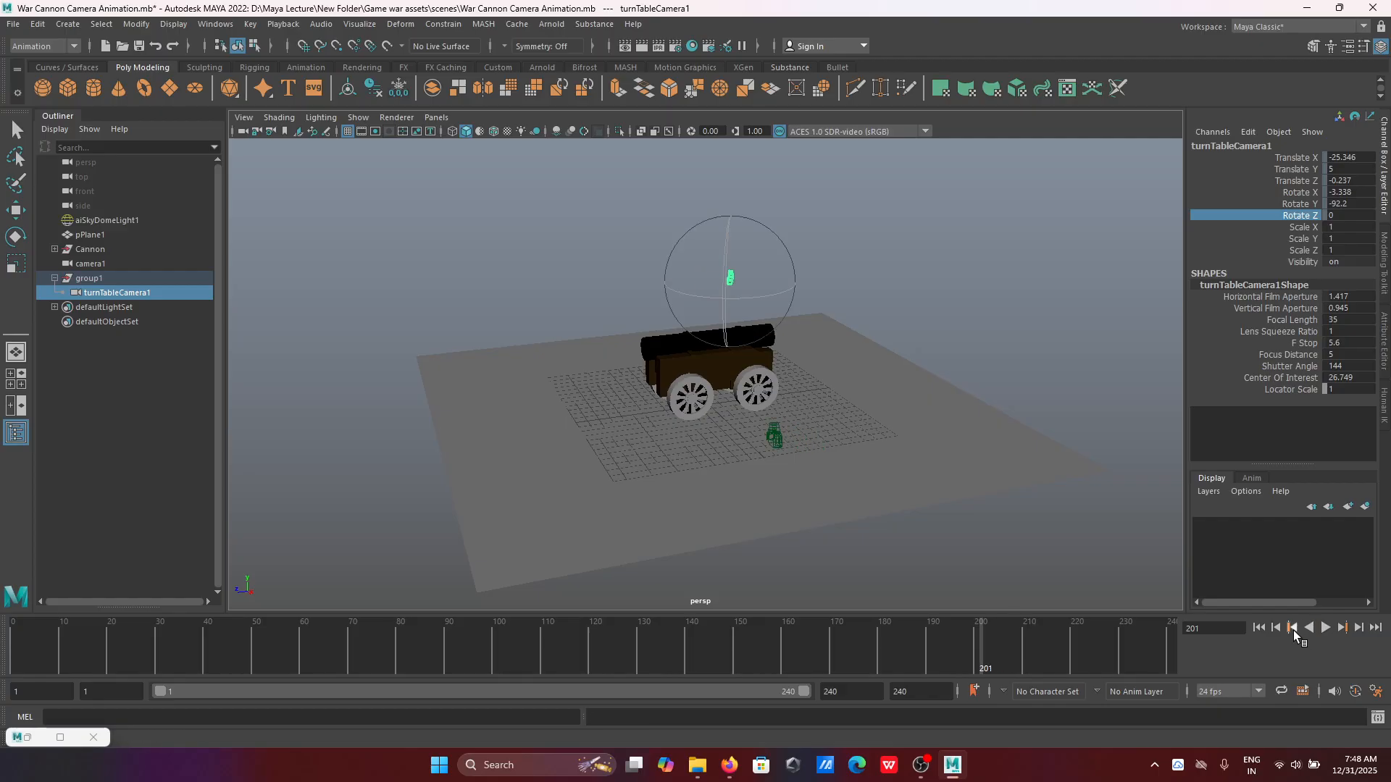
click(1324, 628)
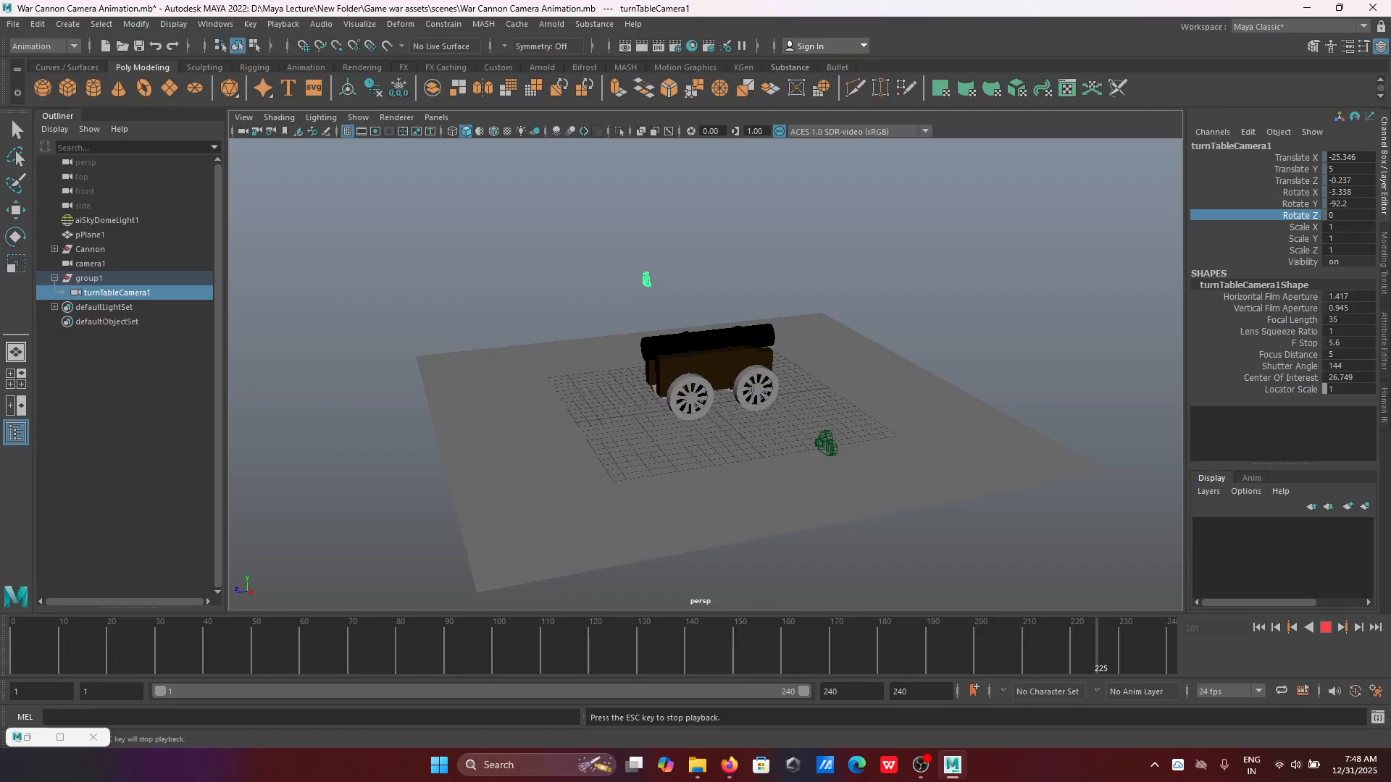
click(1325, 627)
key(e)
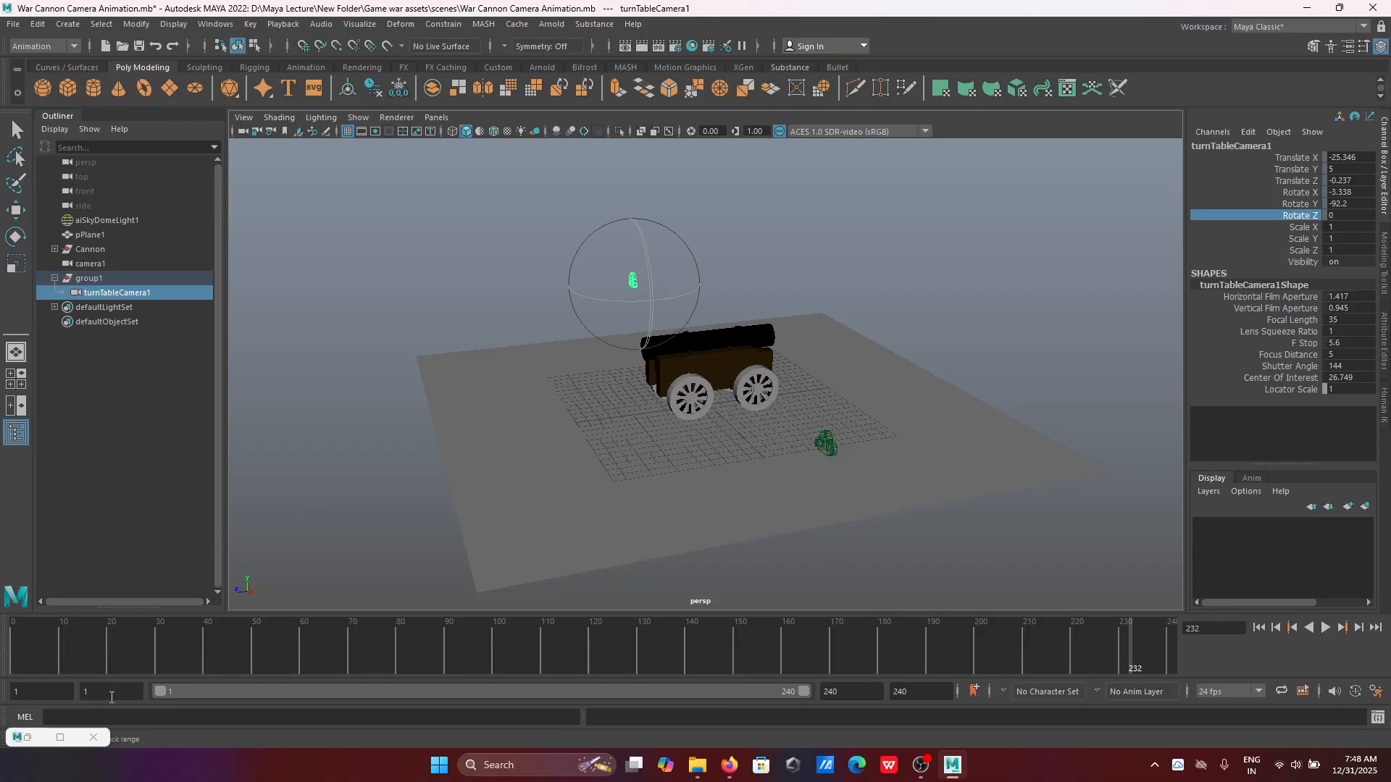
Step: Examine turnTableCamera1 and its shape node in the Graph Editor for animation curves, then close the editor
click(29, 738)
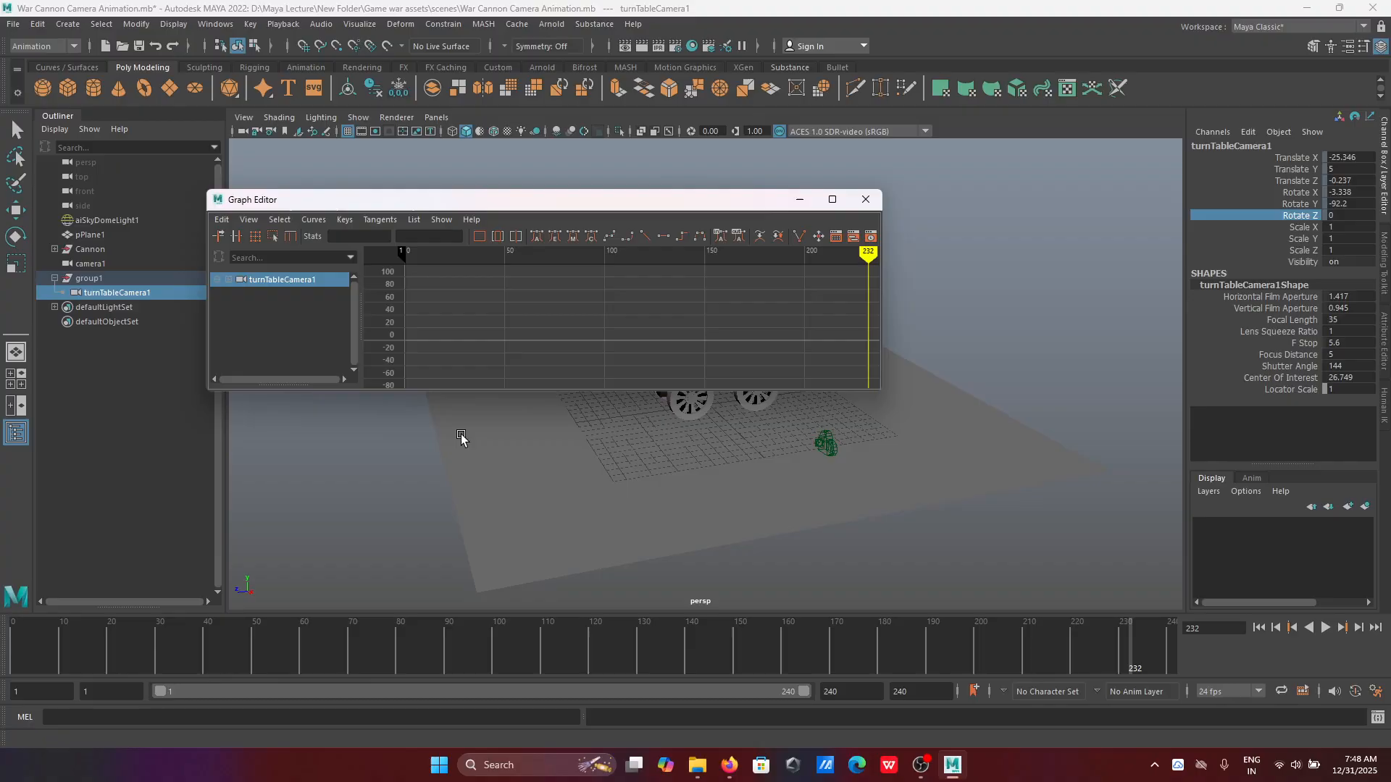
scroll(428, 311, down, 6)
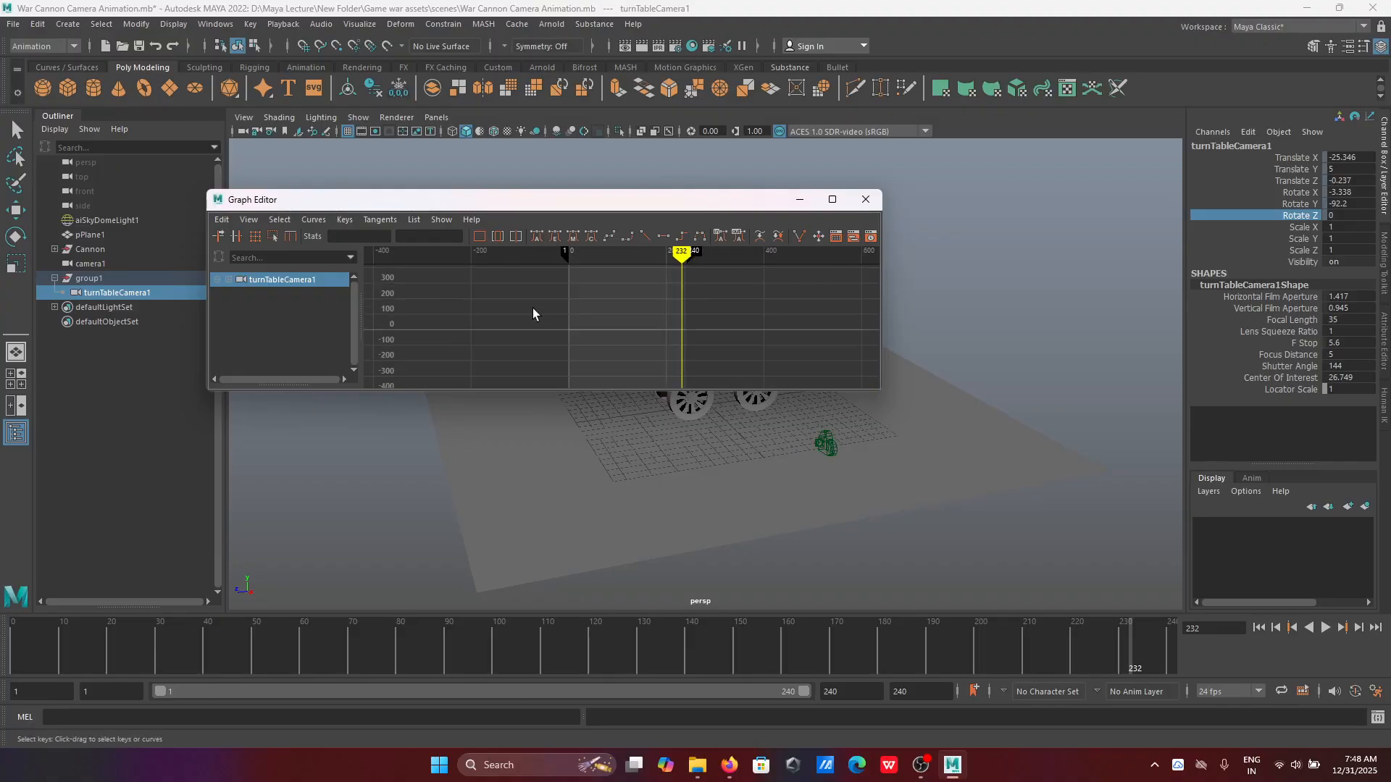
click(228, 280)
click(281, 293)
scroll(637, 301, down, 2)
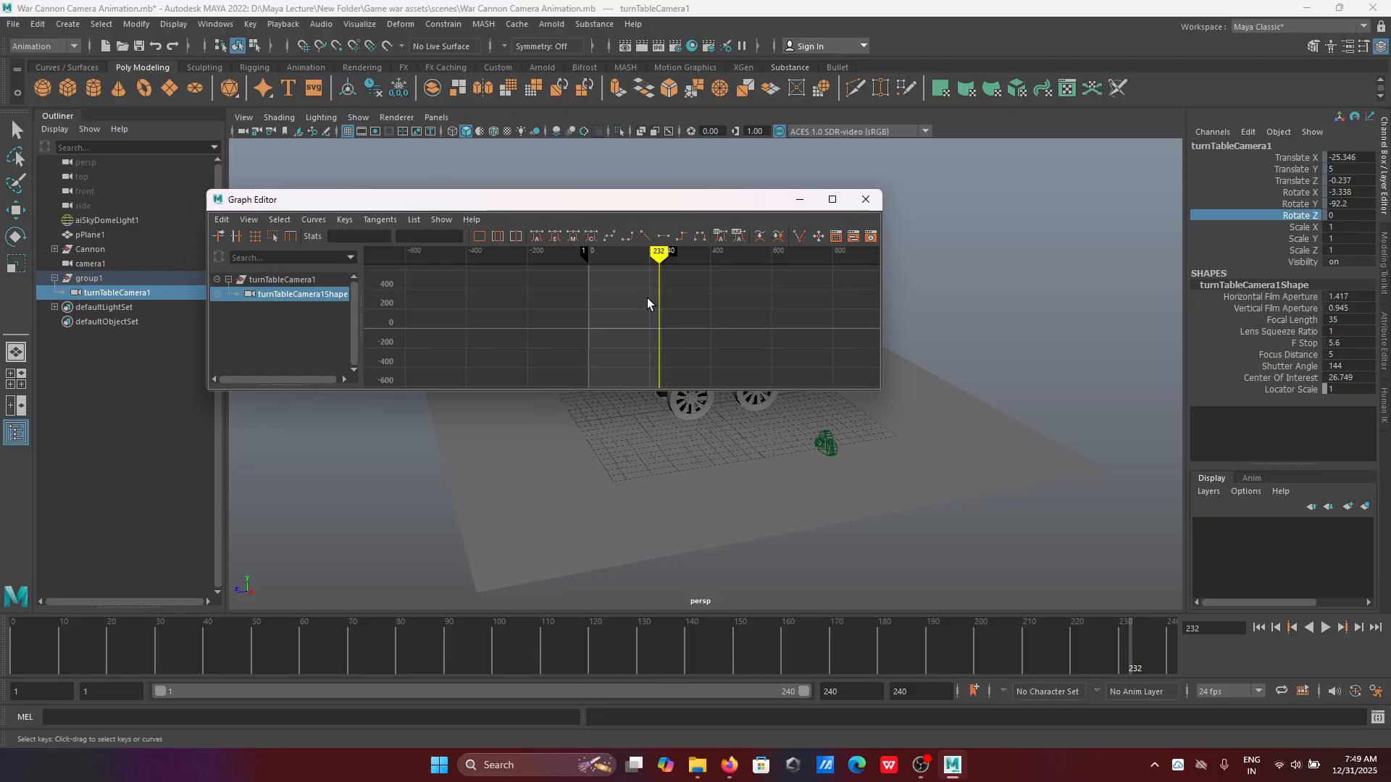
scroll(649, 308, down, 6)
scroll(651, 310, up, 13)
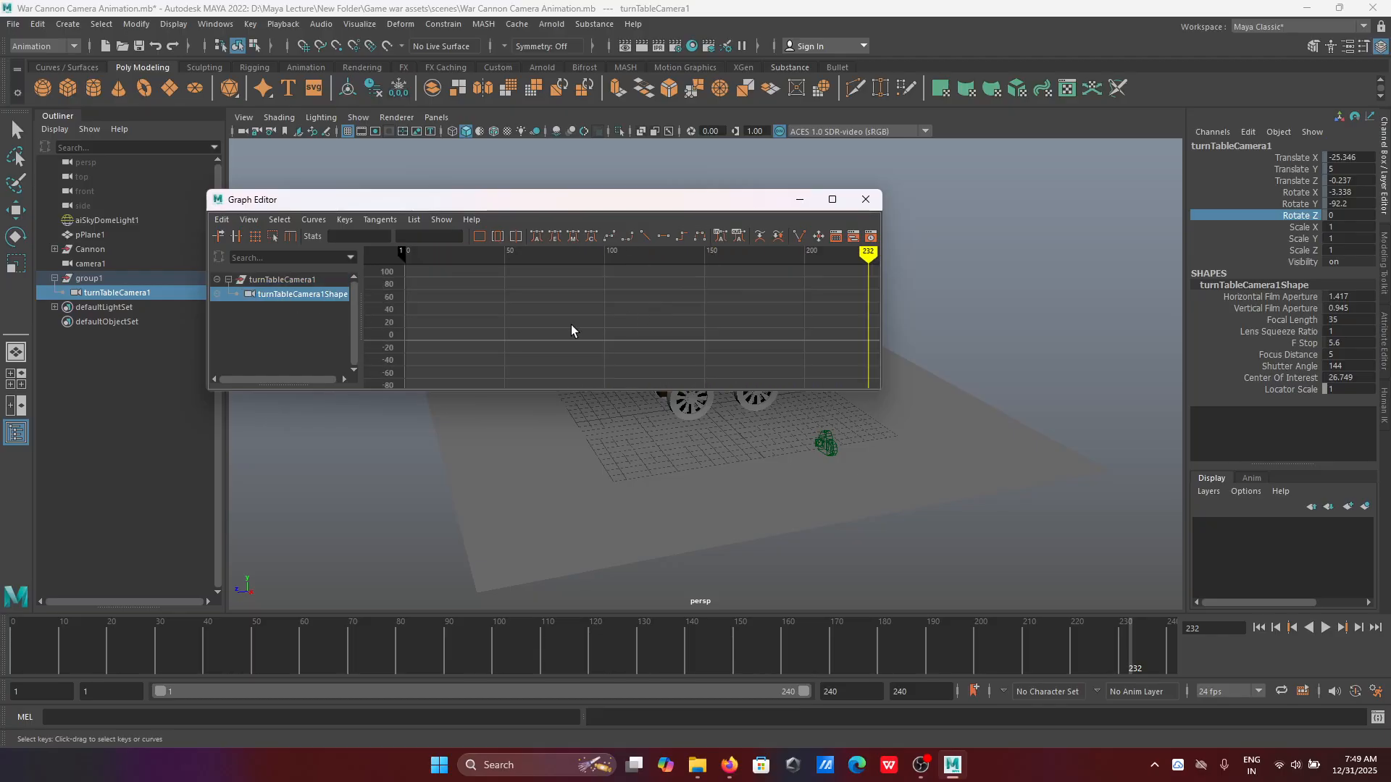
click(299, 280)
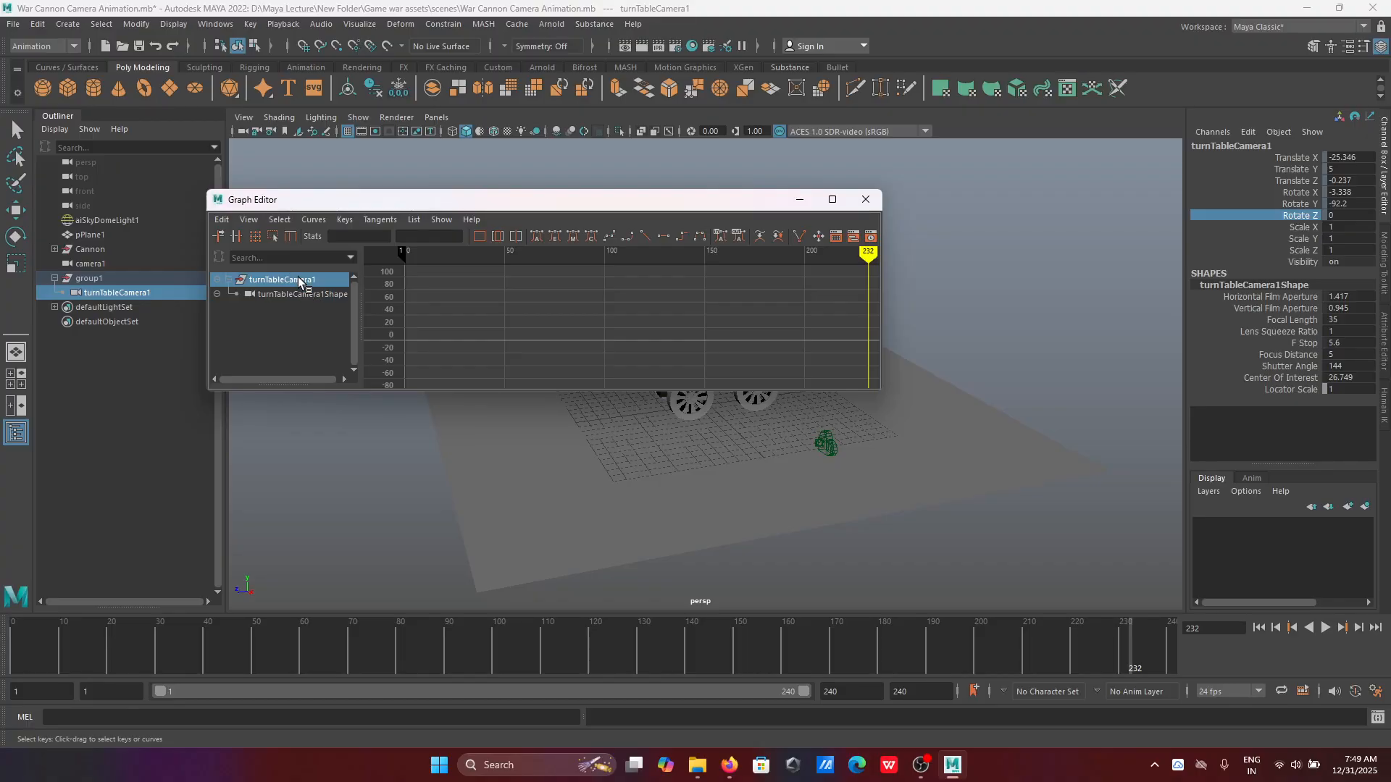
click(865, 200)
Step: Select turnTableCamera1 in the scene and highlight its Translate and Rotate X, Y and Z channels
click(673, 251)
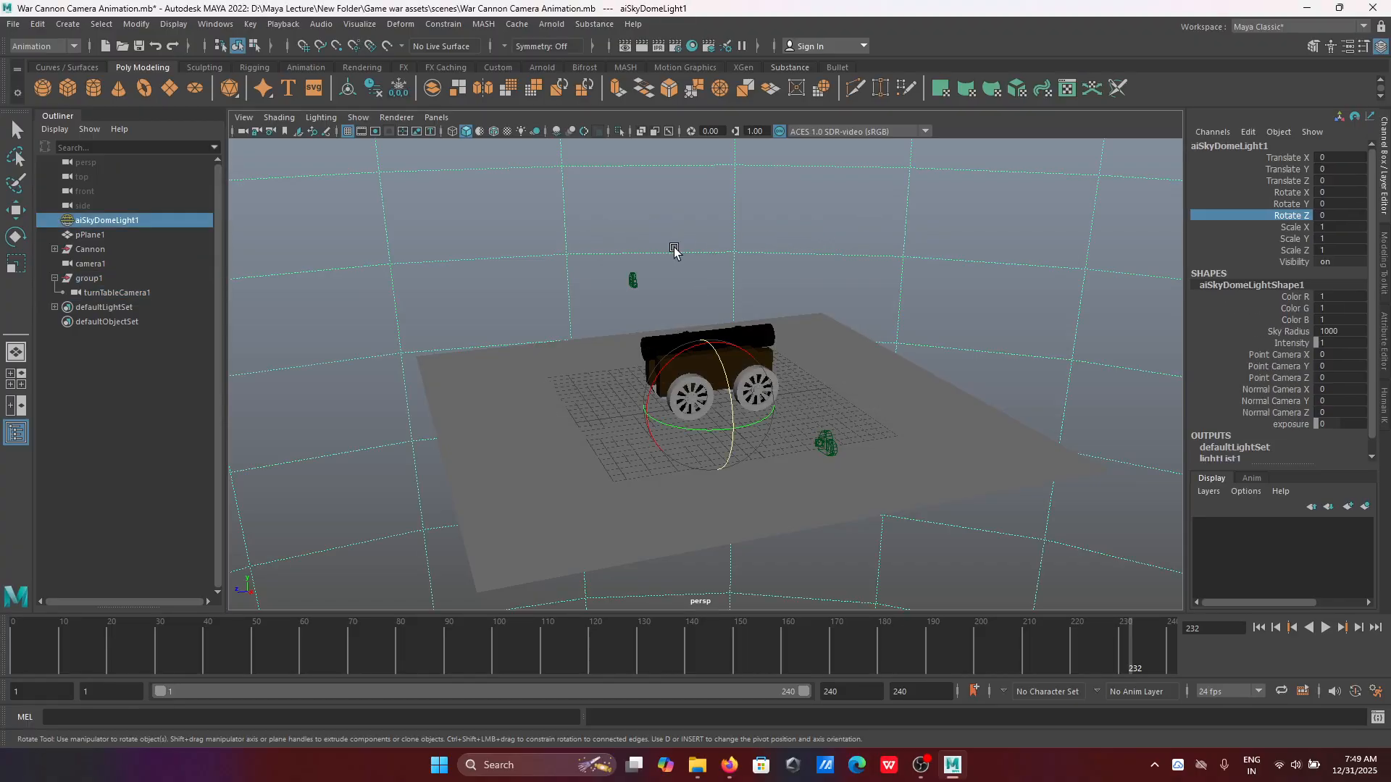
click(632, 280)
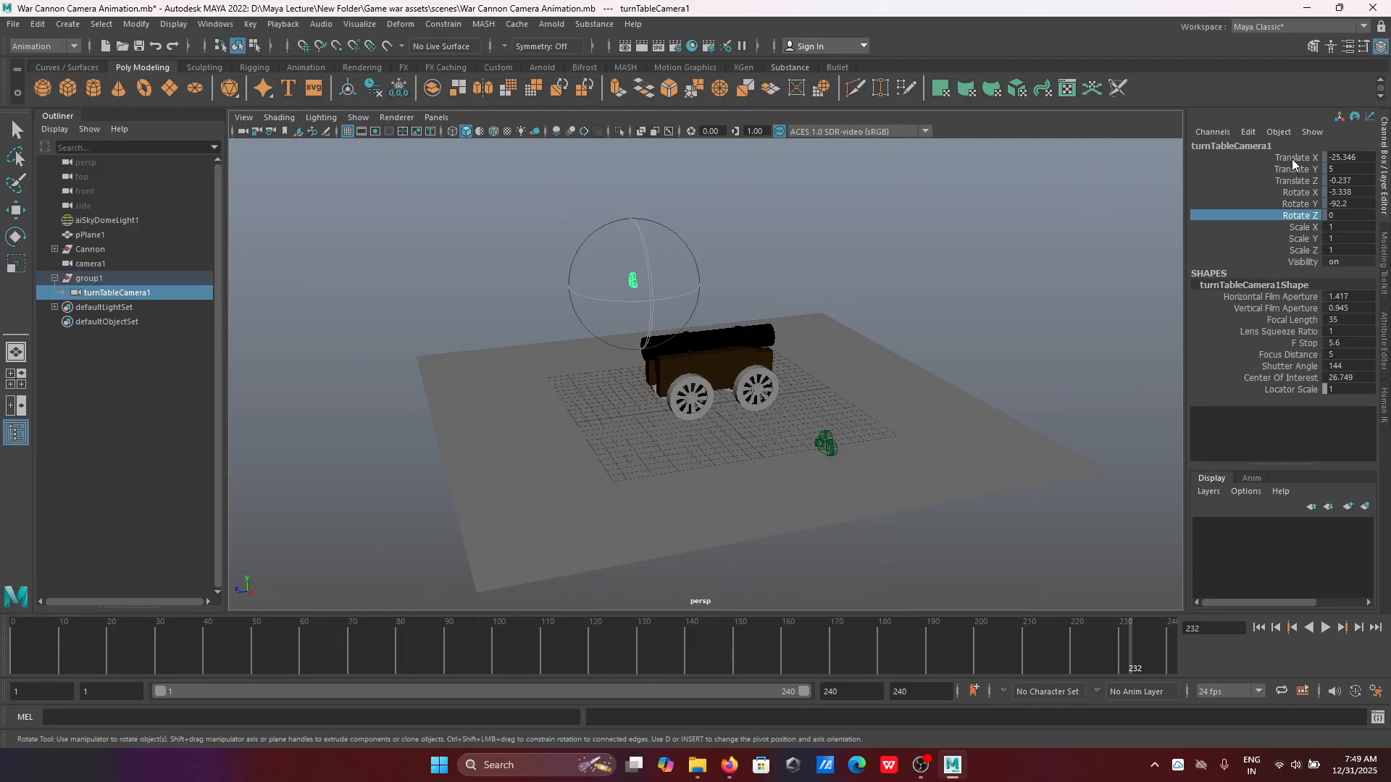
drag(1293, 161, 1294, 216)
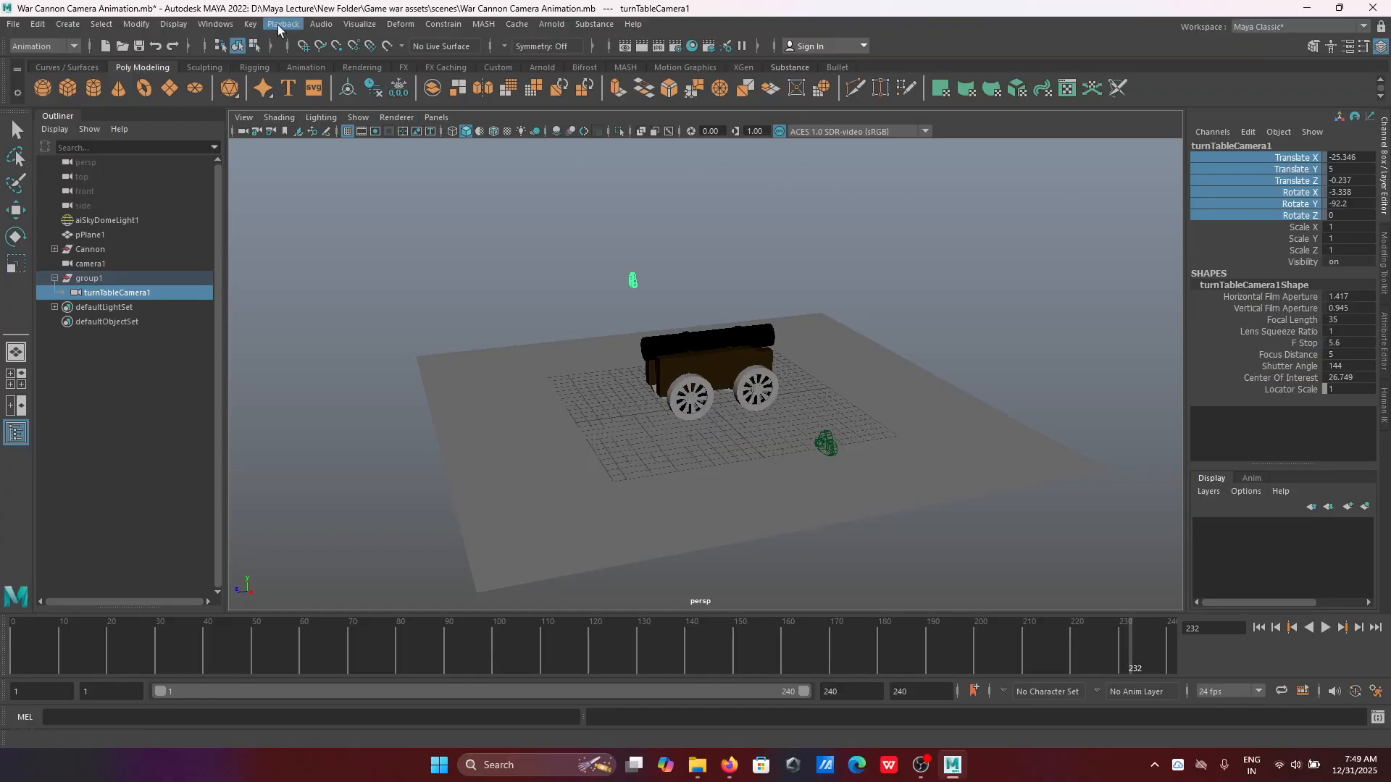
Step: Reopen the Graph Editor and examine turnTableCamera1Shape for curves on the highlighted channels
click(203, 25)
mouse_move(245, 51)
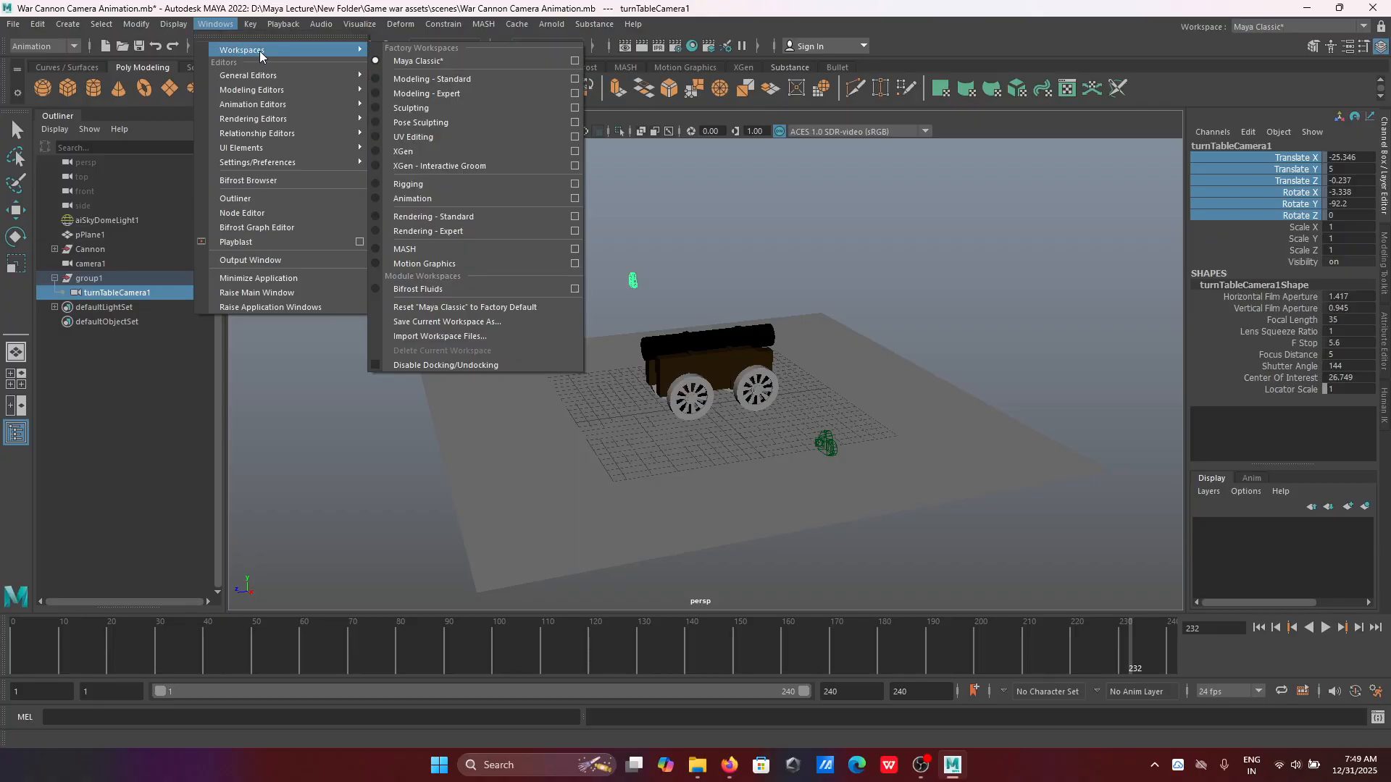
mouse_move(289, 105)
click(388, 106)
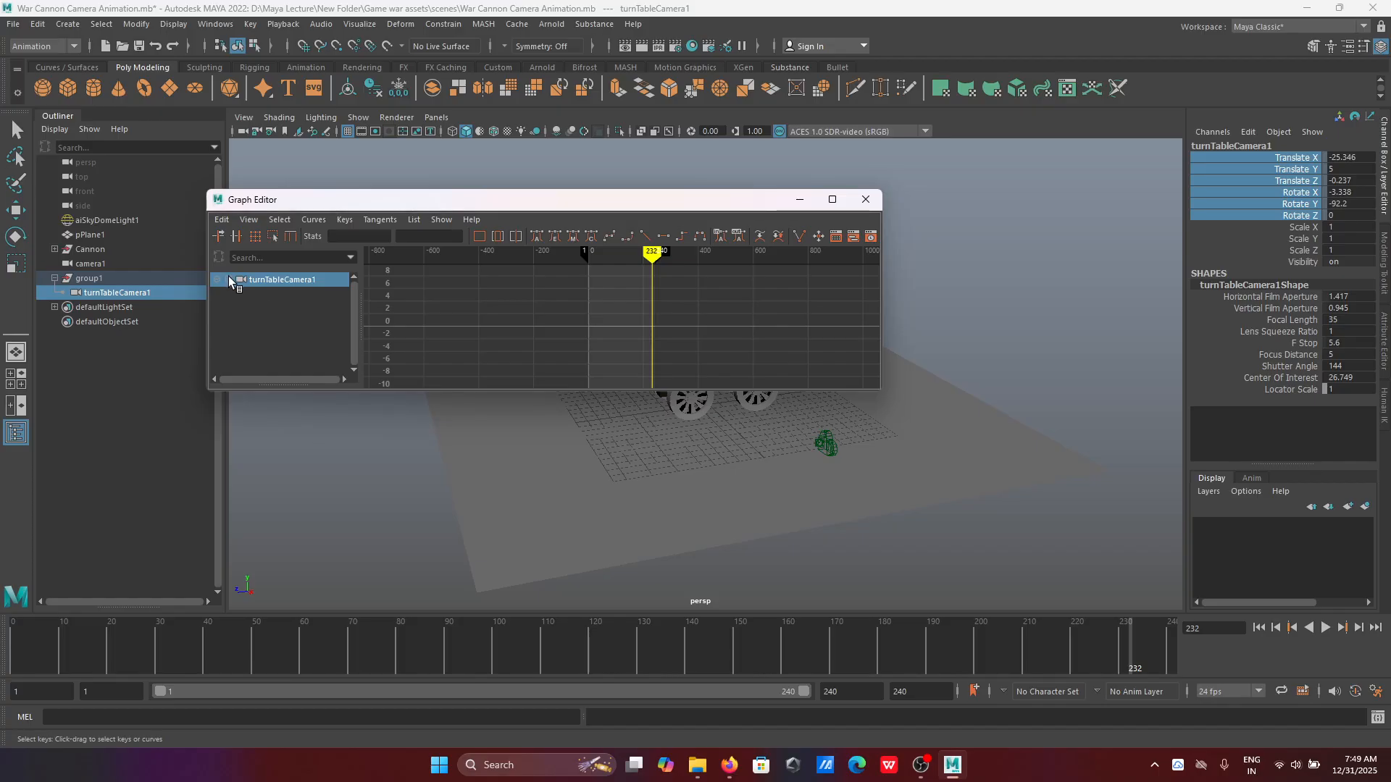
click(230, 280)
click(272, 295)
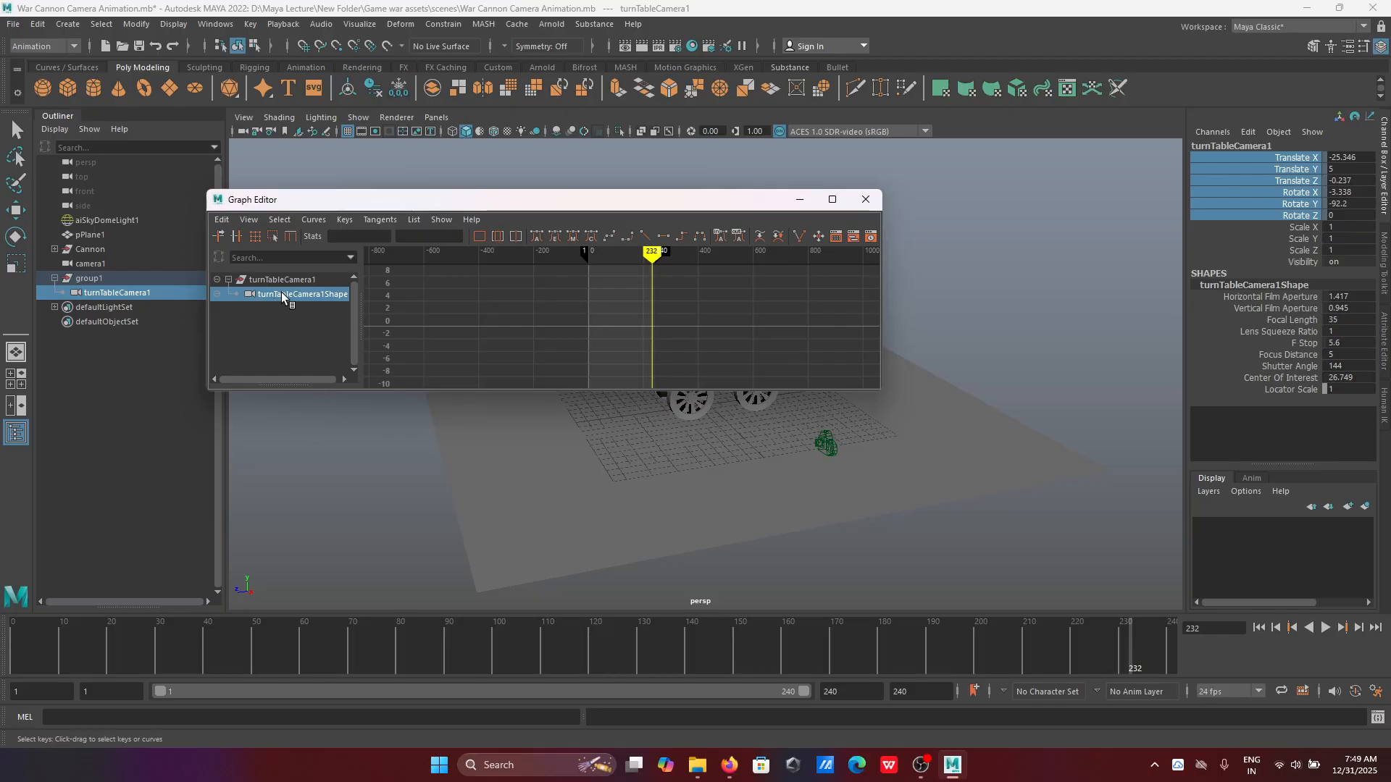
key(f)
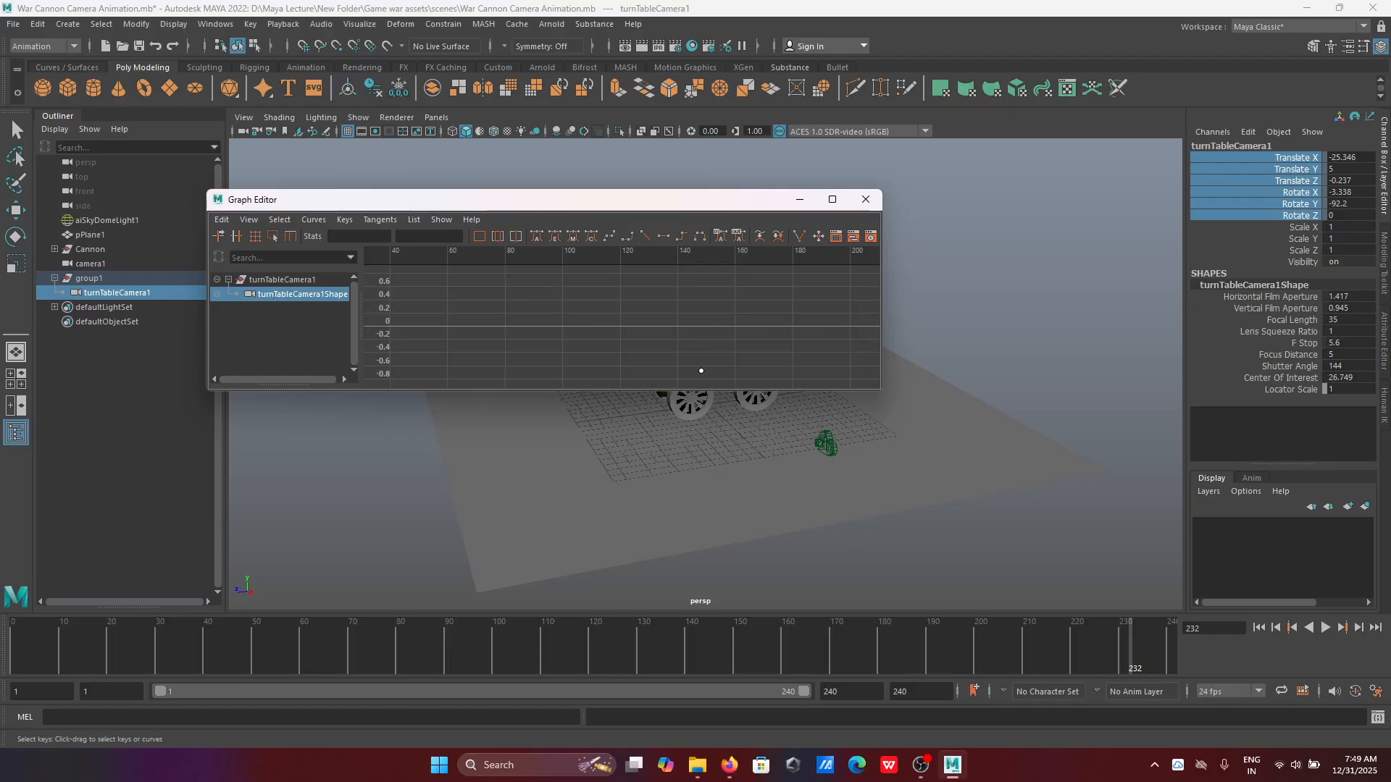
scroll(701, 371, down, 5)
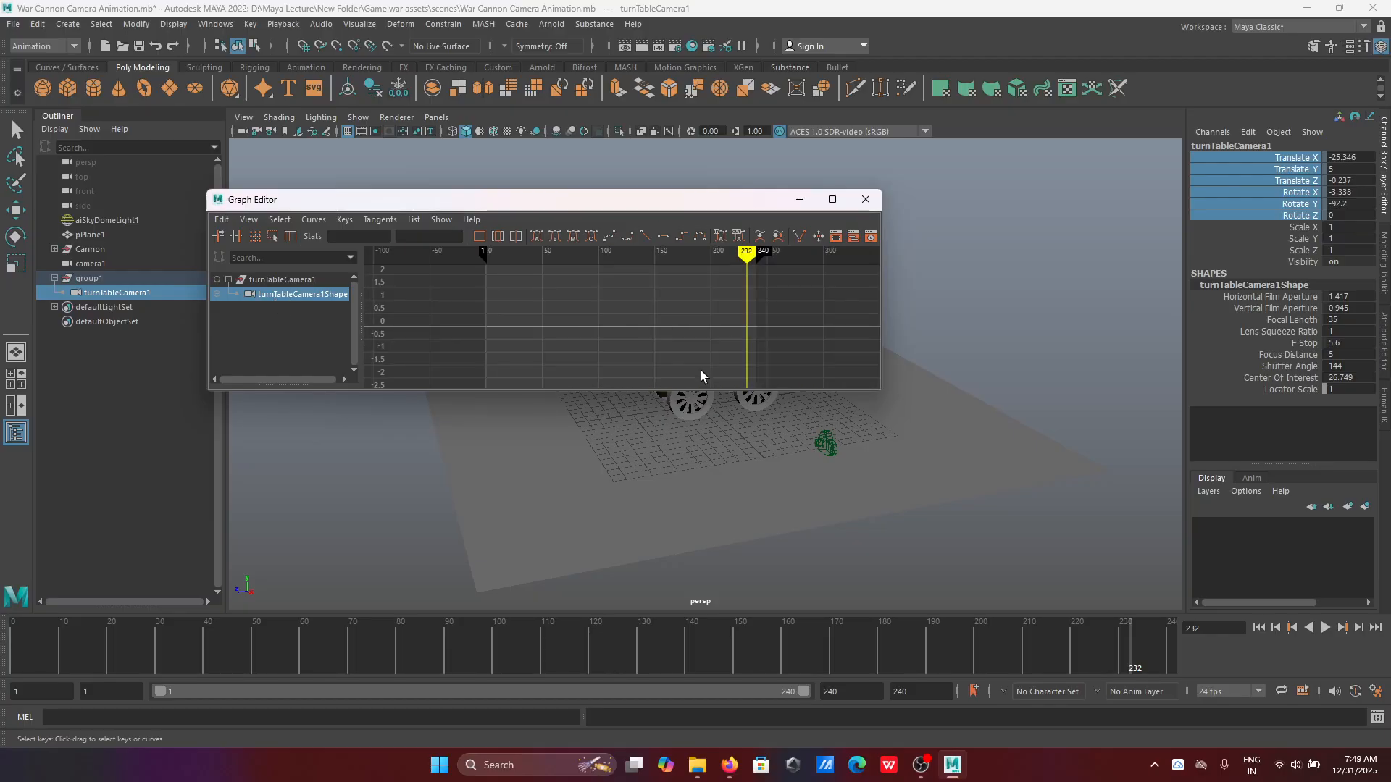
right_click(1262, 216)
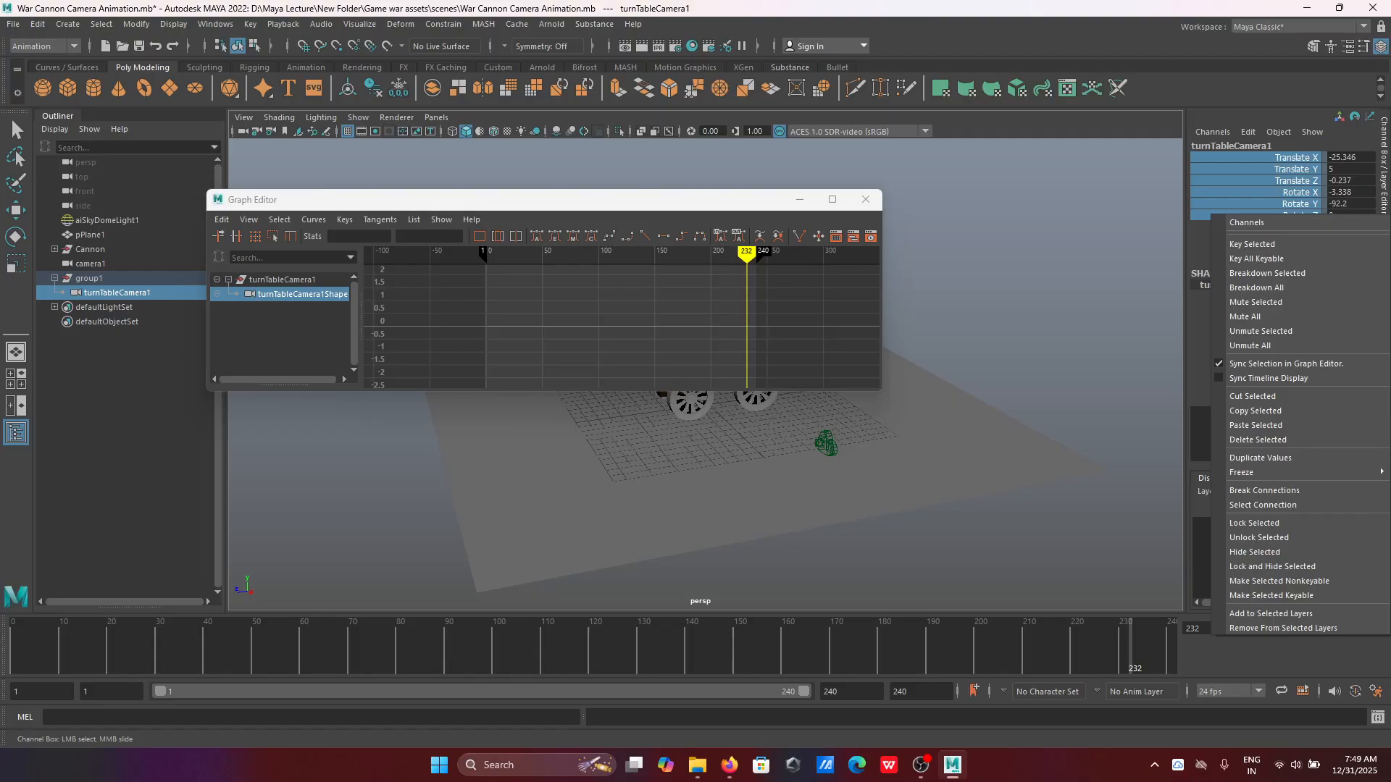
mouse_move(1323, 474)
click(1068, 429)
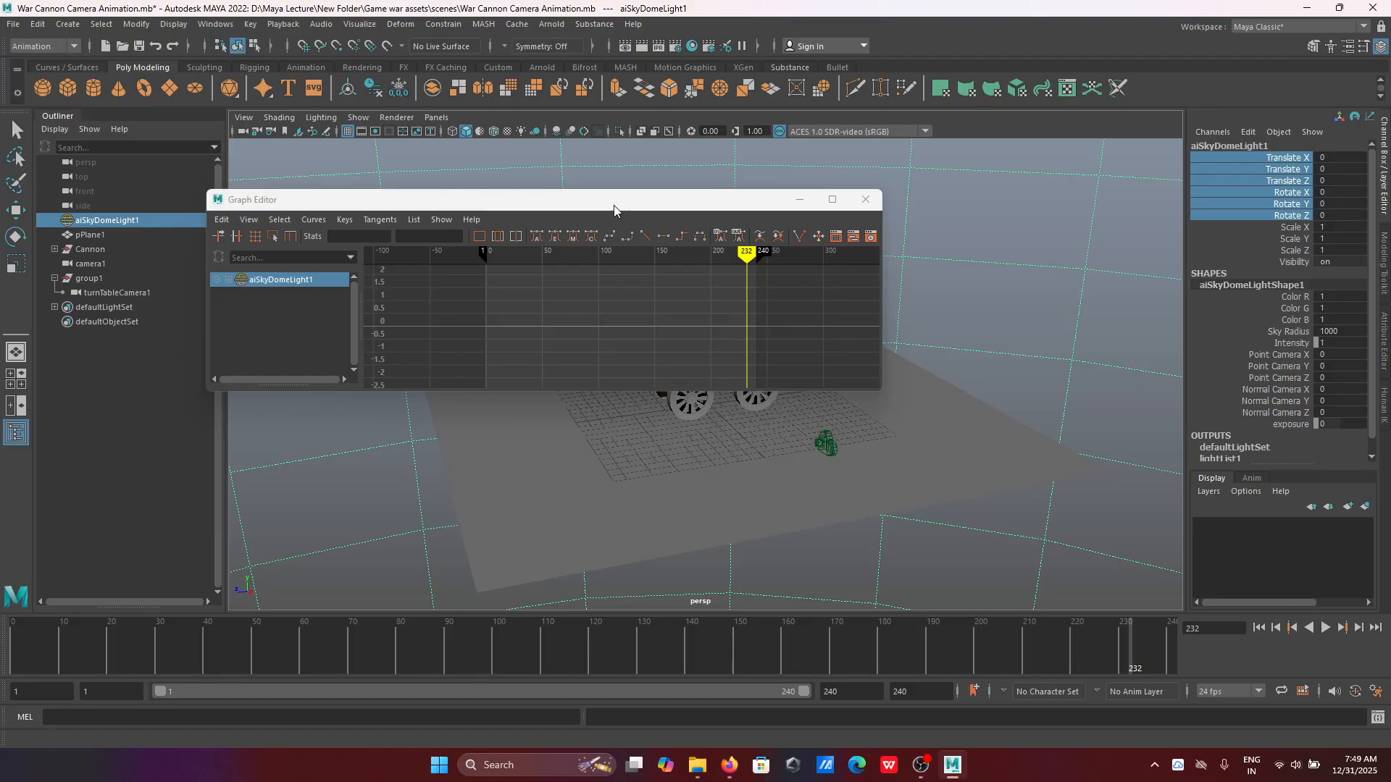
Step: Reselect turnTableCamera1, hide and unhide it, and check the Graph Editor again for its curves
drag(614, 206, 786, 238)
click(141, 290)
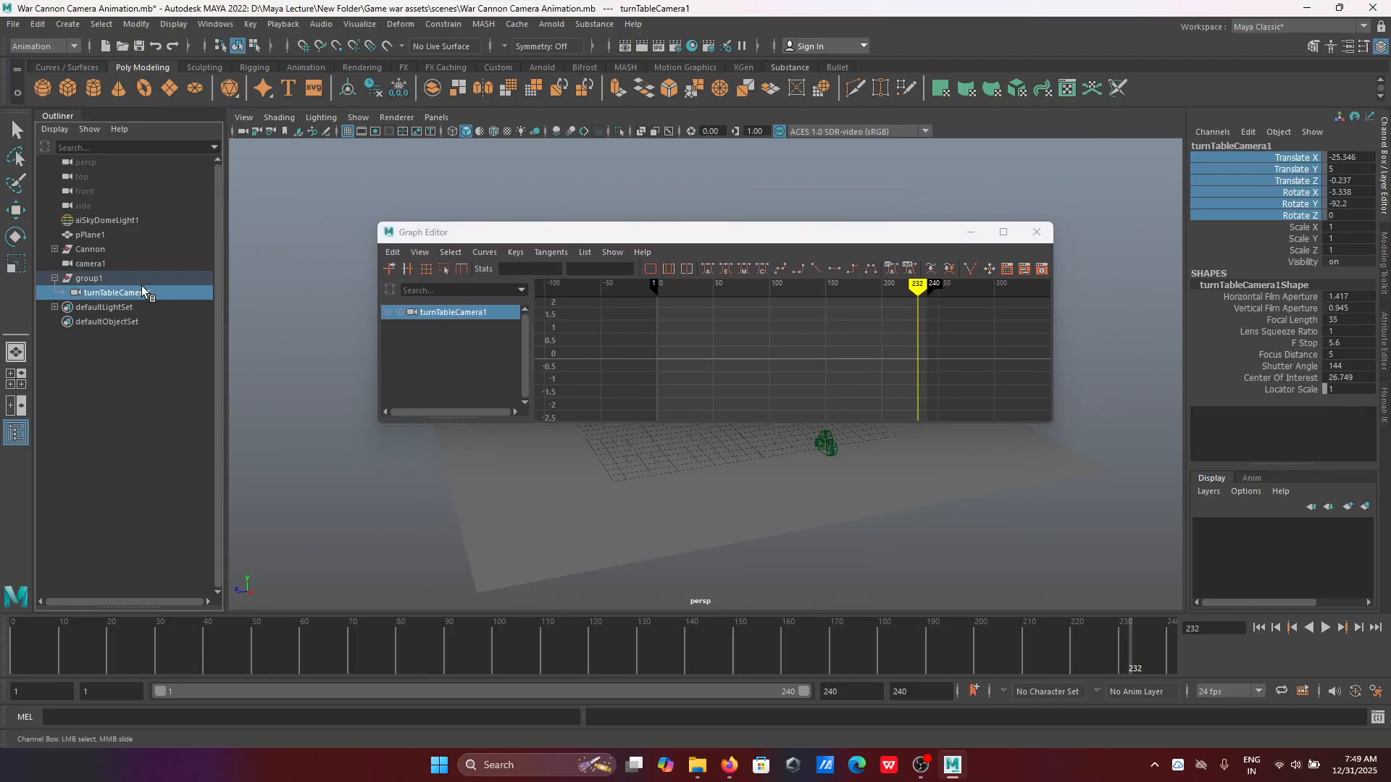
key(h)
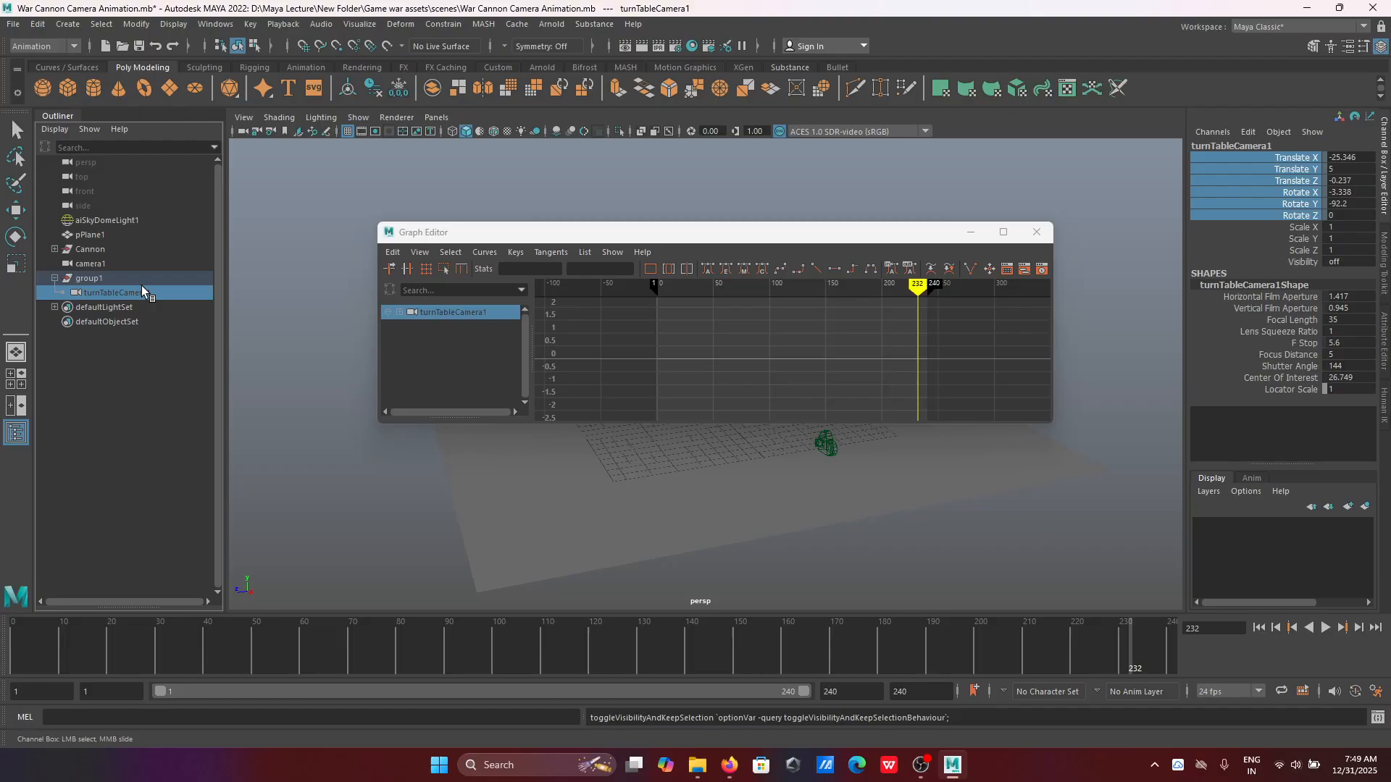
key(shift+h)
scroll(739, 343, down, 4)
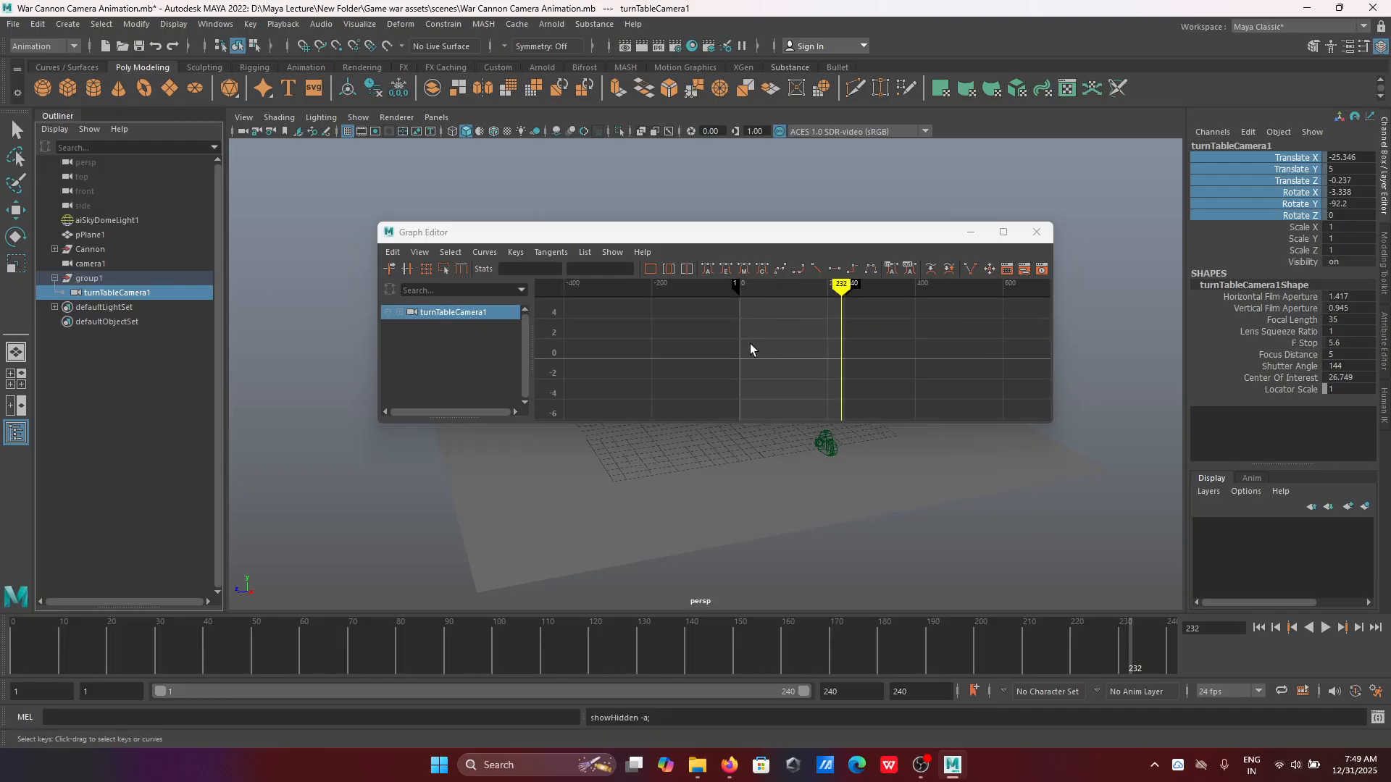
scroll(753, 344, up, 8)
scroll(763, 345, down, 3)
scroll(789, 380, down, 2)
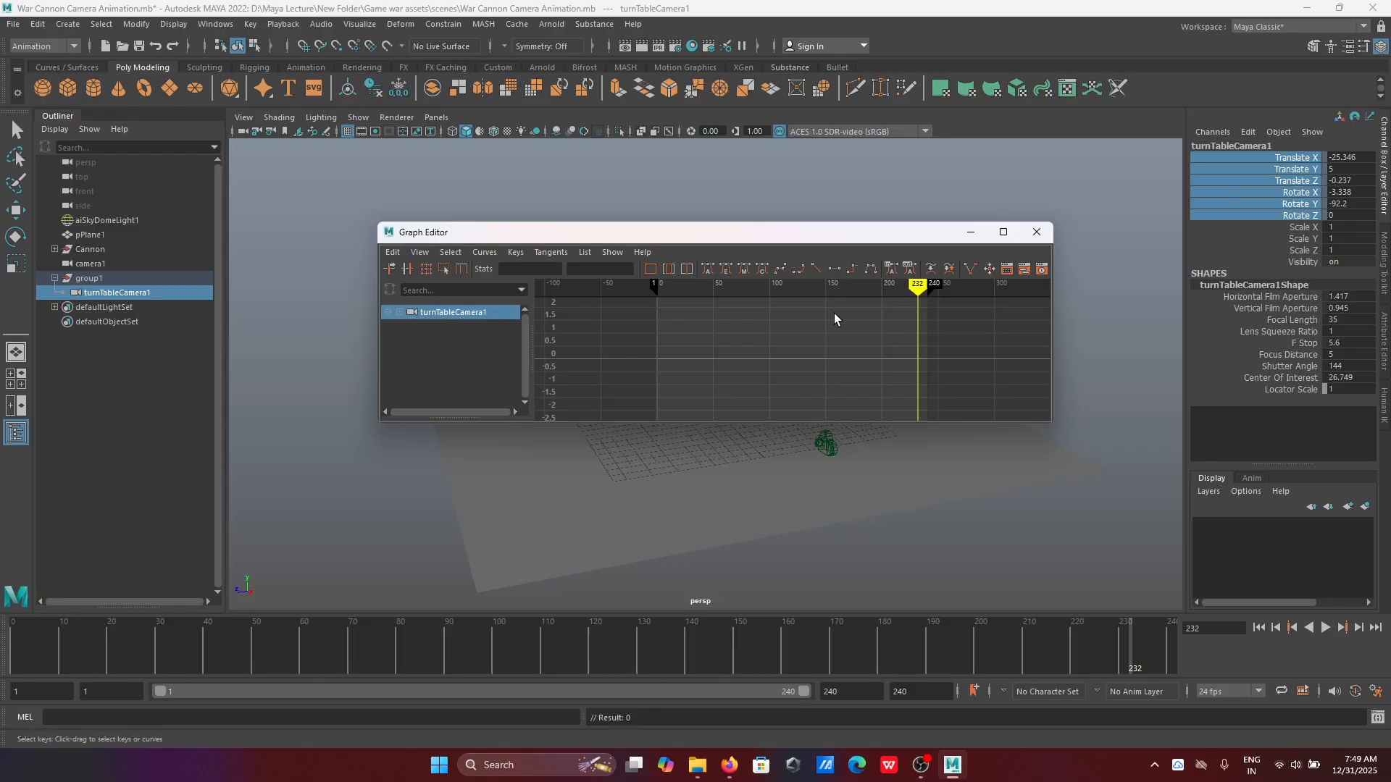
key(f)
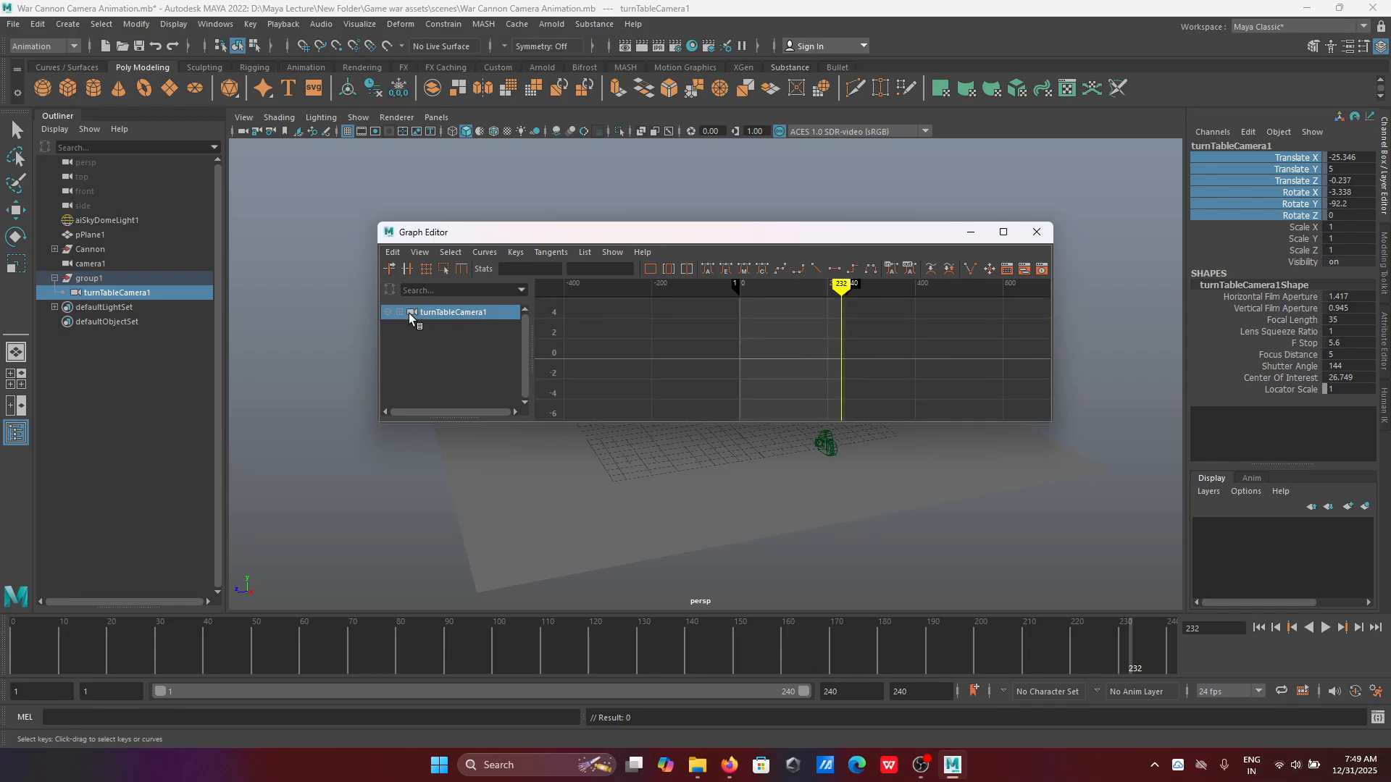
Step: Set the Graph Editor's outliner to Show All for turnTableCamera1
right_click(448, 313)
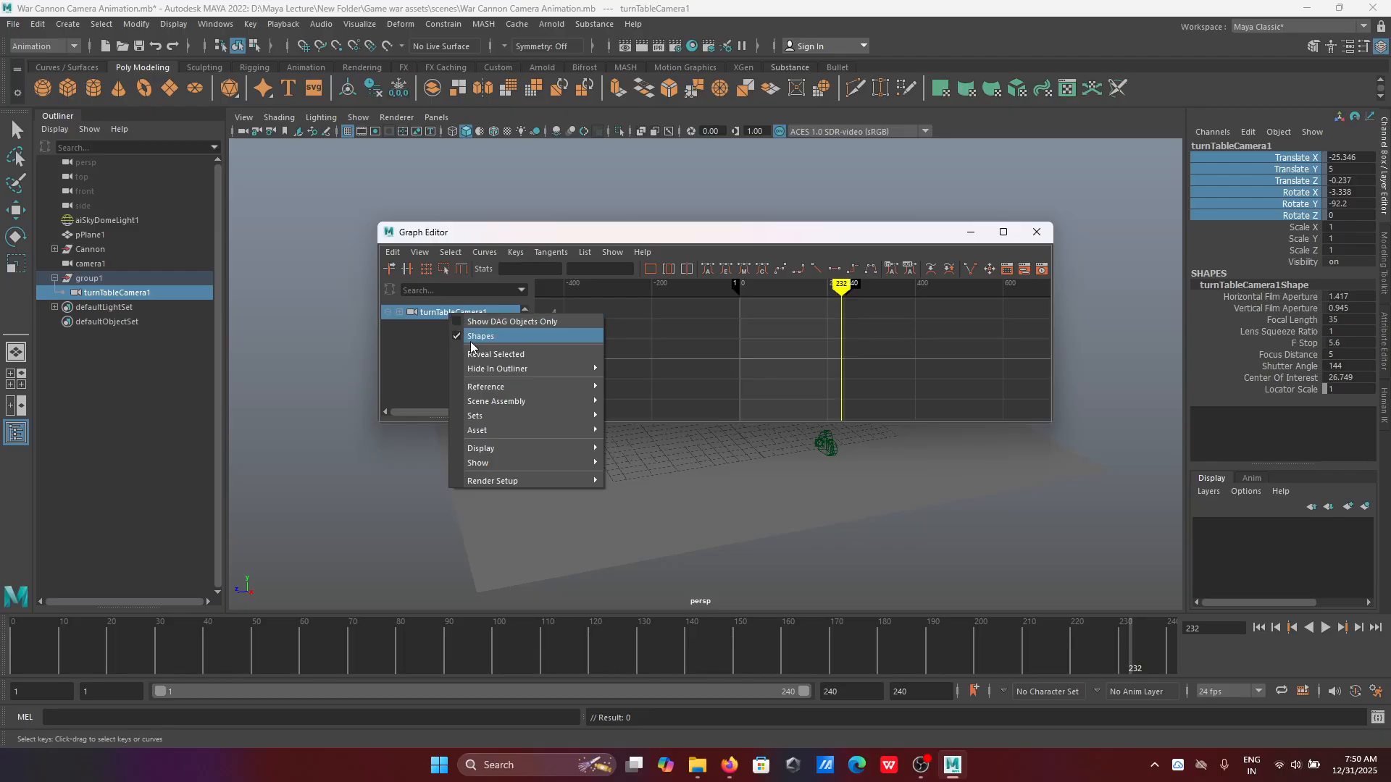
mouse_move(571, 467)
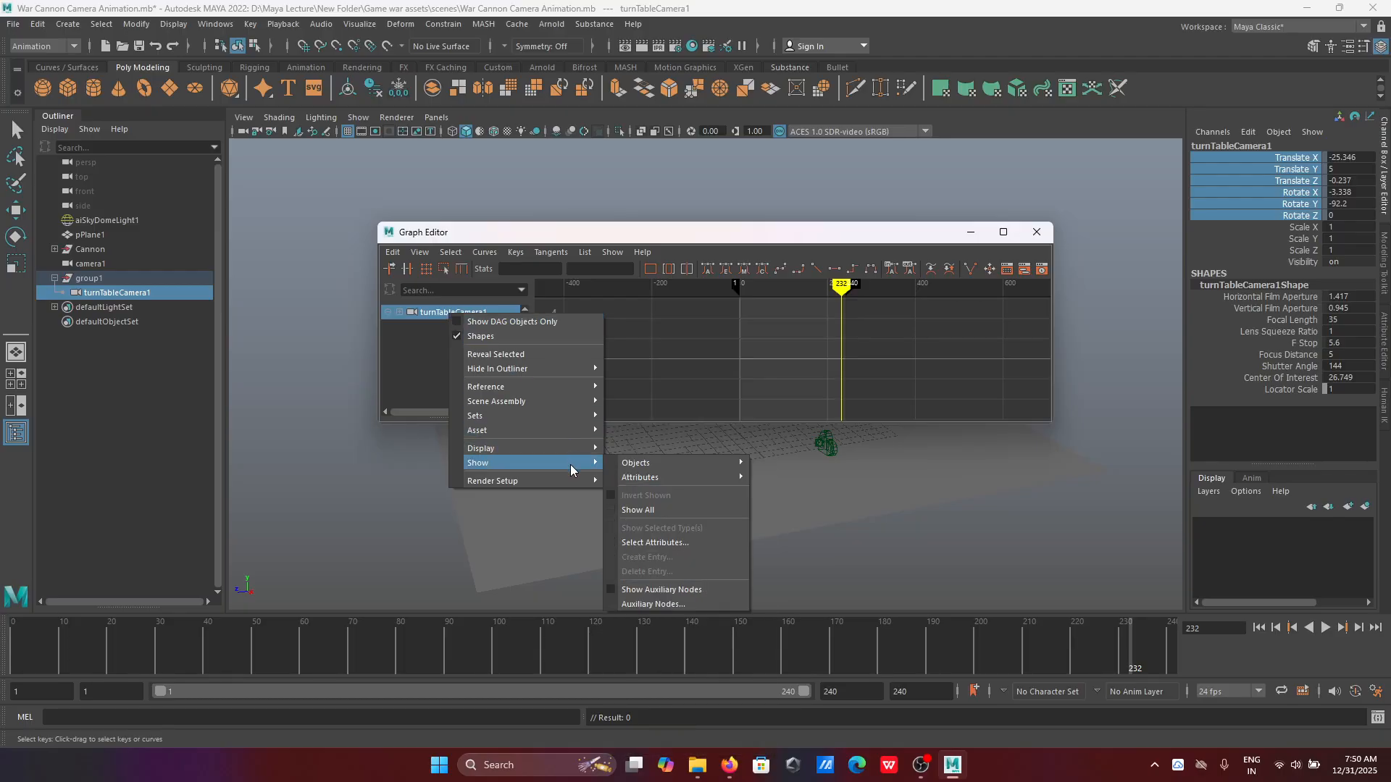
mouse_move(662, 466)
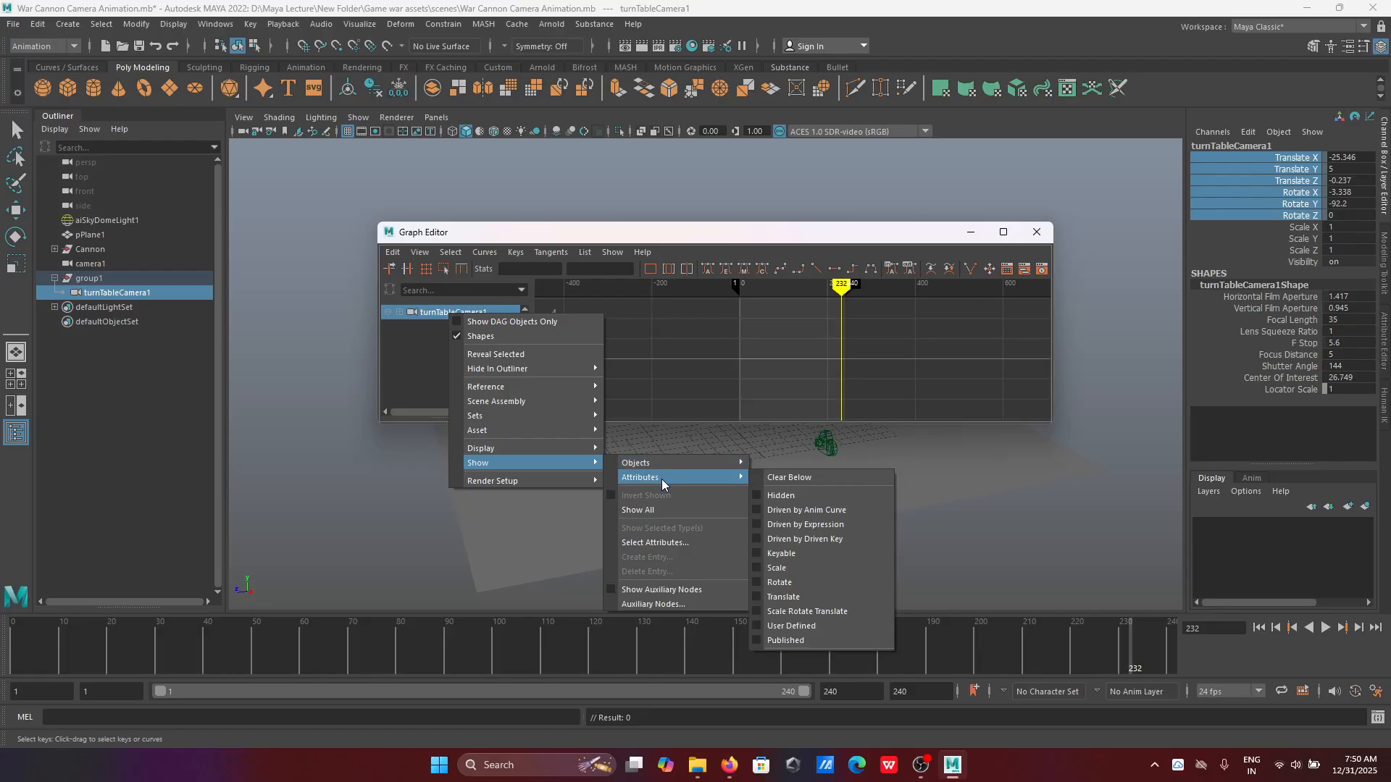
click(639, 509)
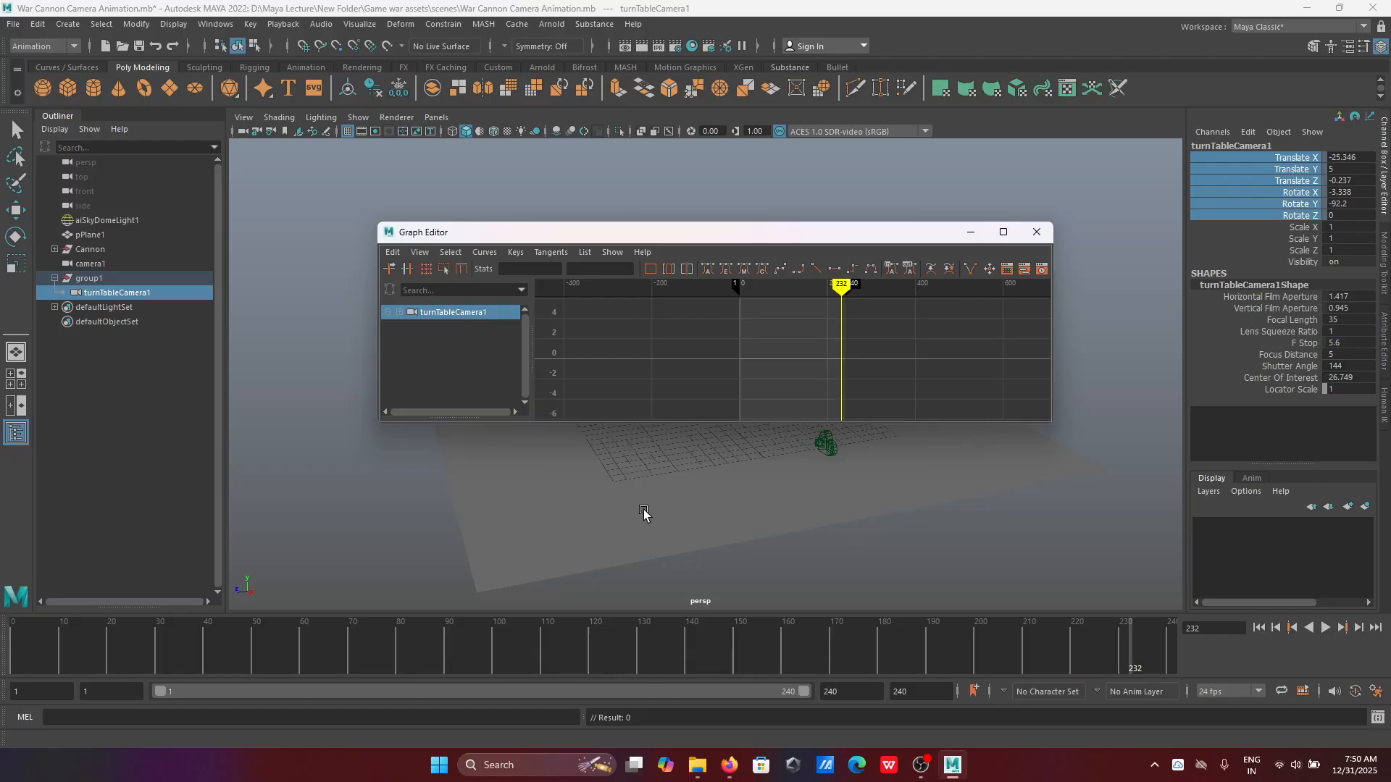
right_click(476, 312)
mouse_move(583, 468)
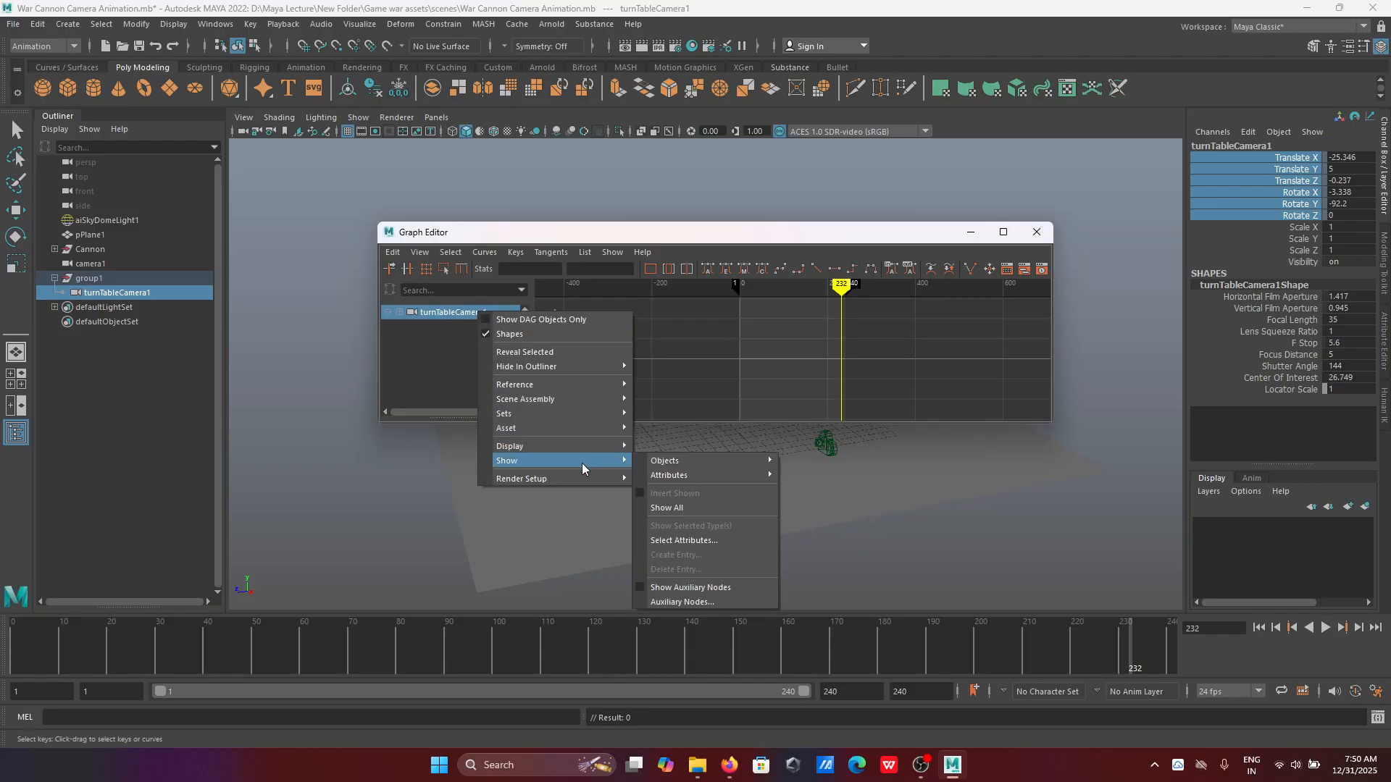
click(663, 510)
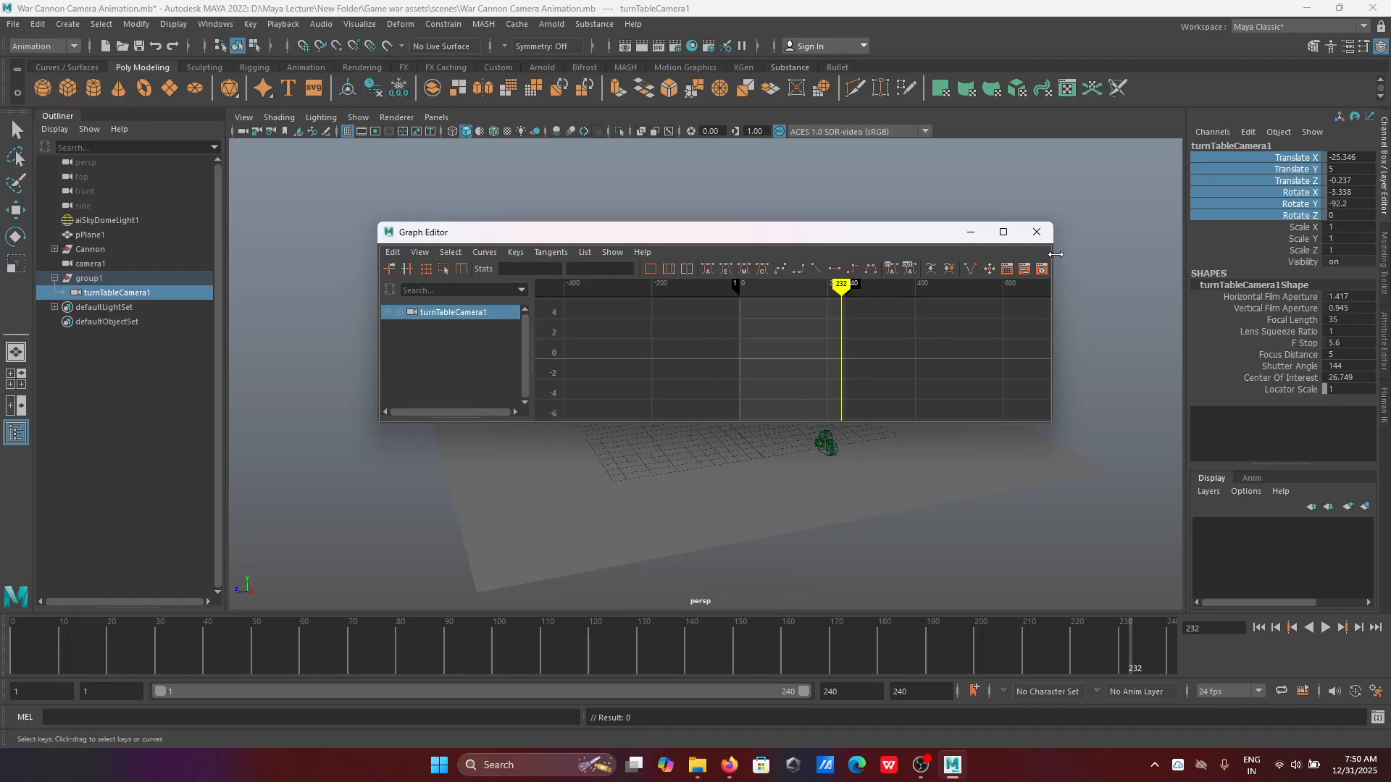
Step: Frame the whole graph to look for turnTableCamera1's curves, then minimize the Graph Editor
key(a)
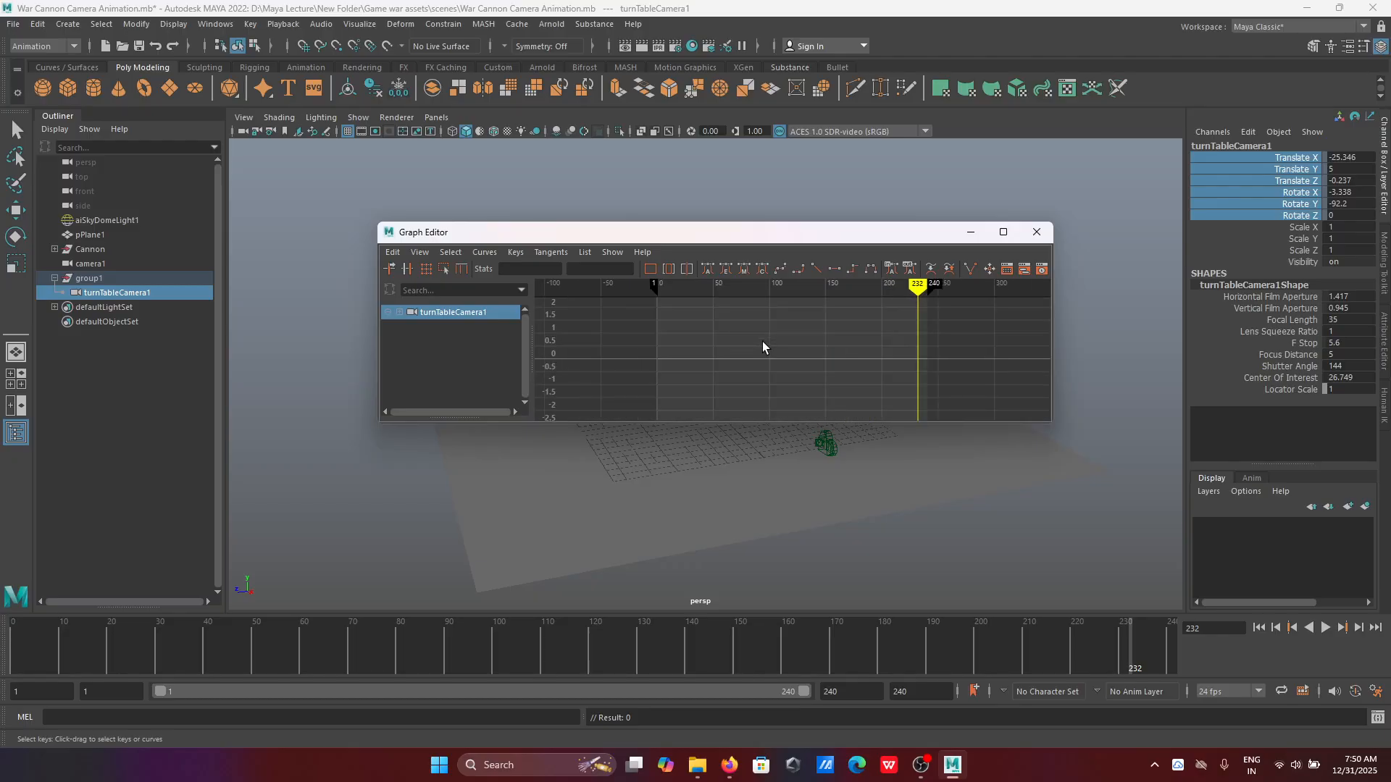
scroll(803, 397, down, 4)
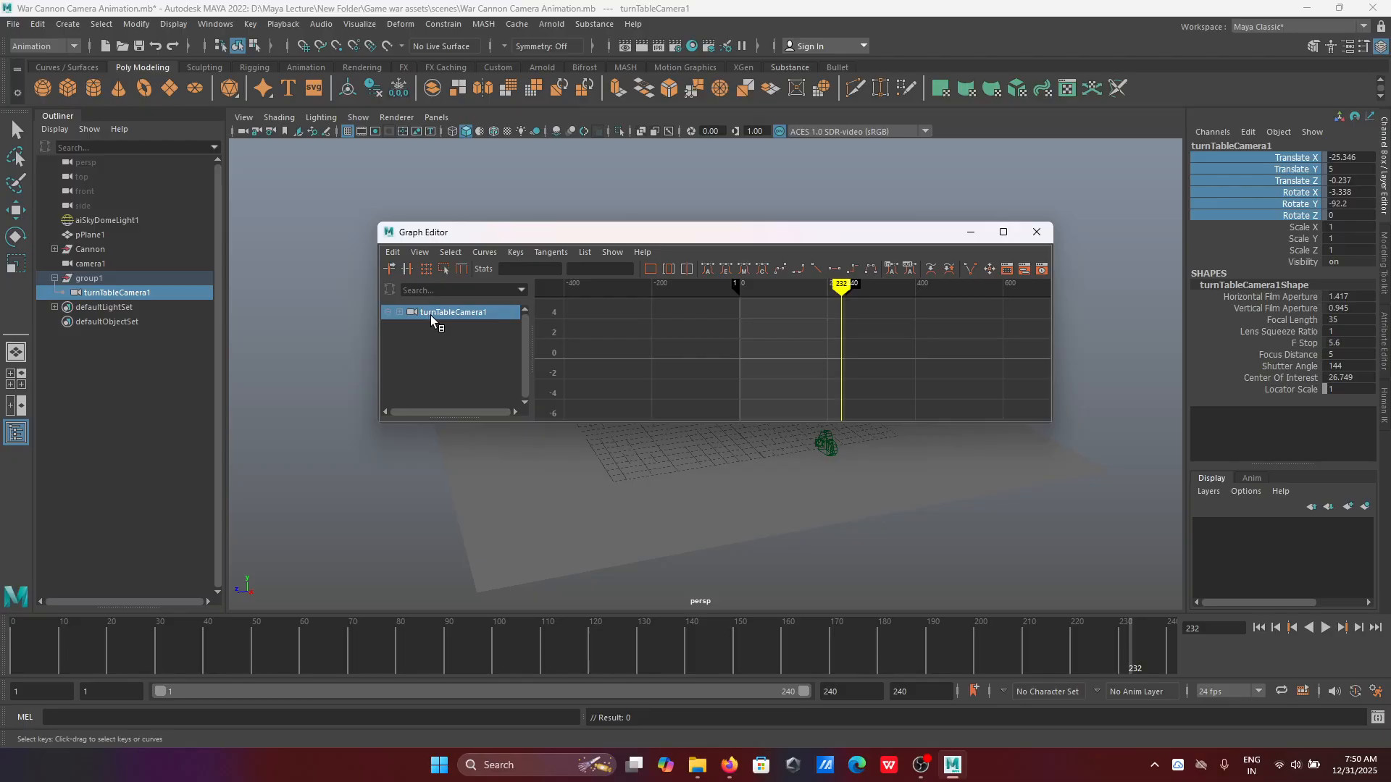
right_click(431, 317)
key(Escape)
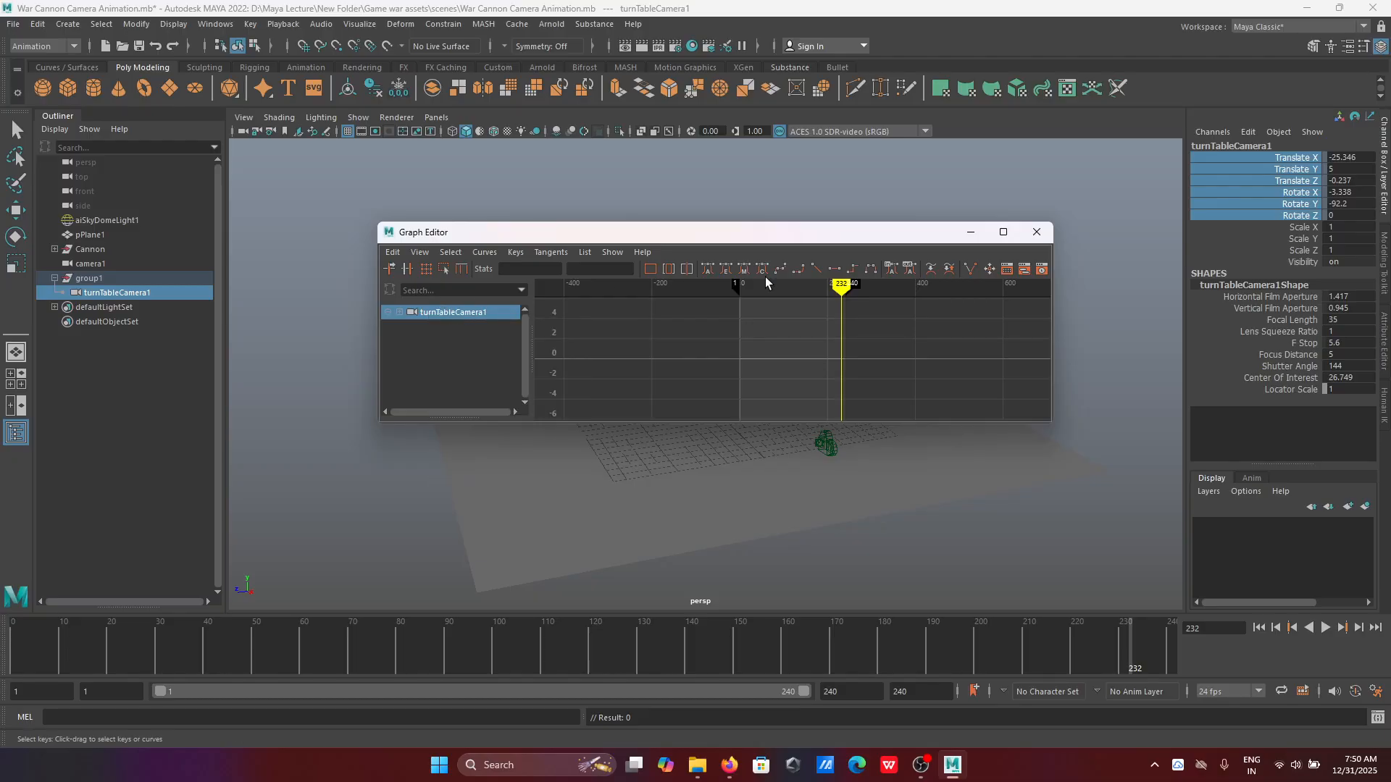
click(972, 233)
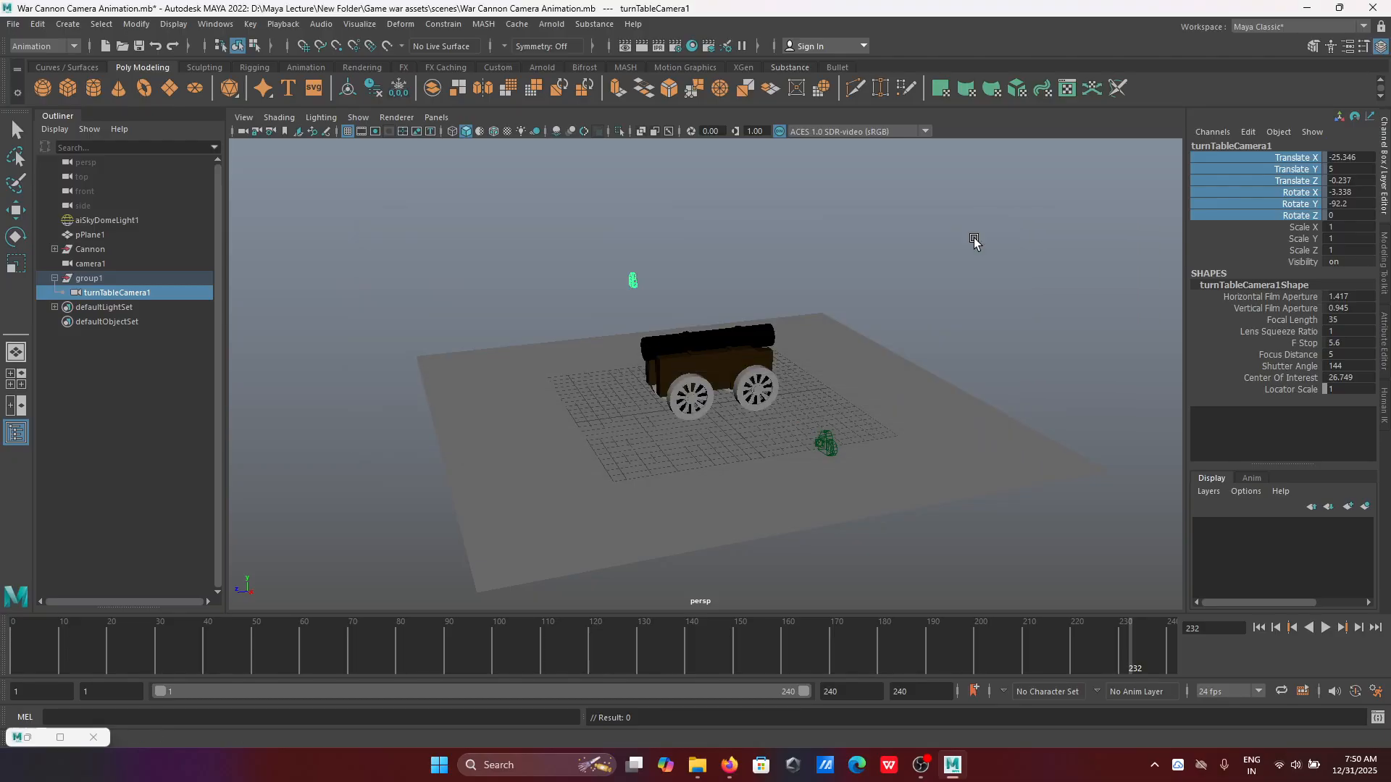
Step: Switch the viewport to look through turnTableCamera1
click(436, 117)
mouse_move(474, 134)
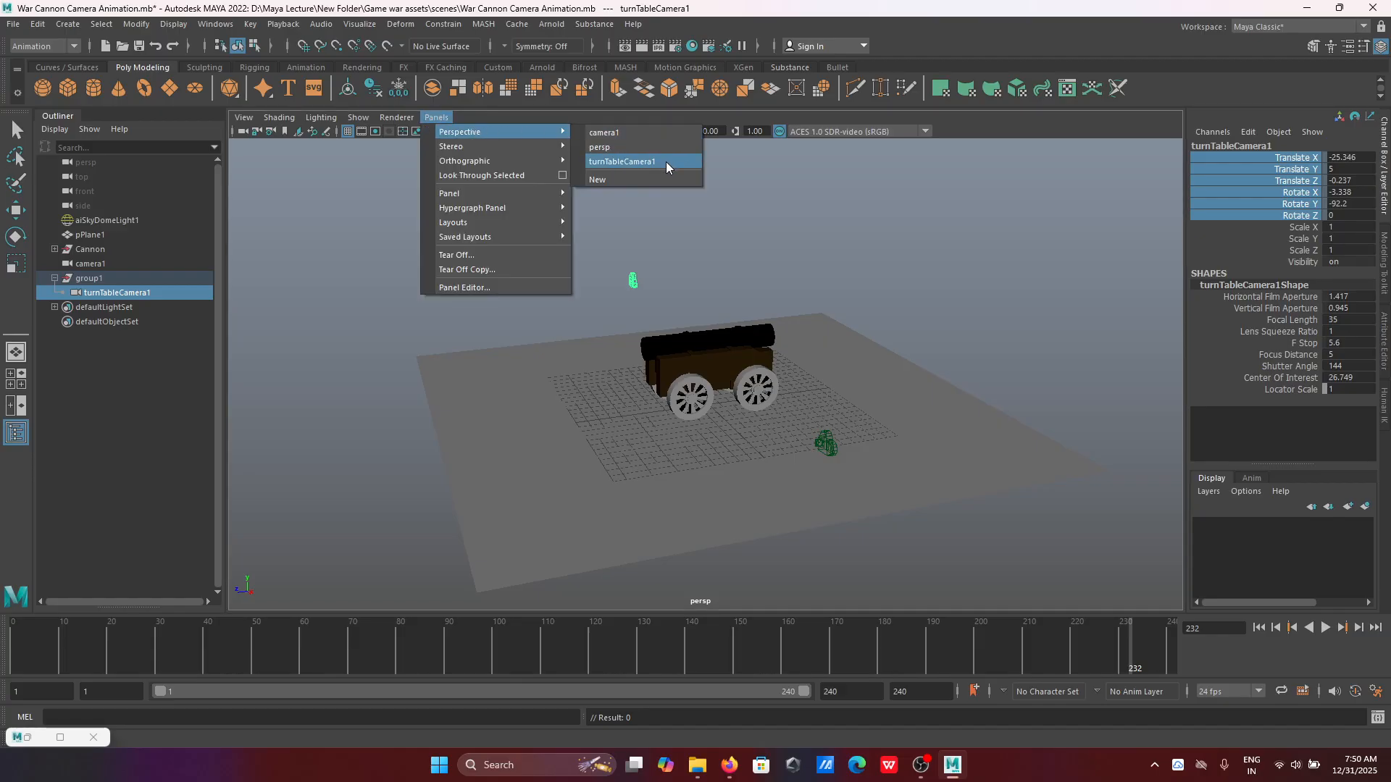
click(621, 161)
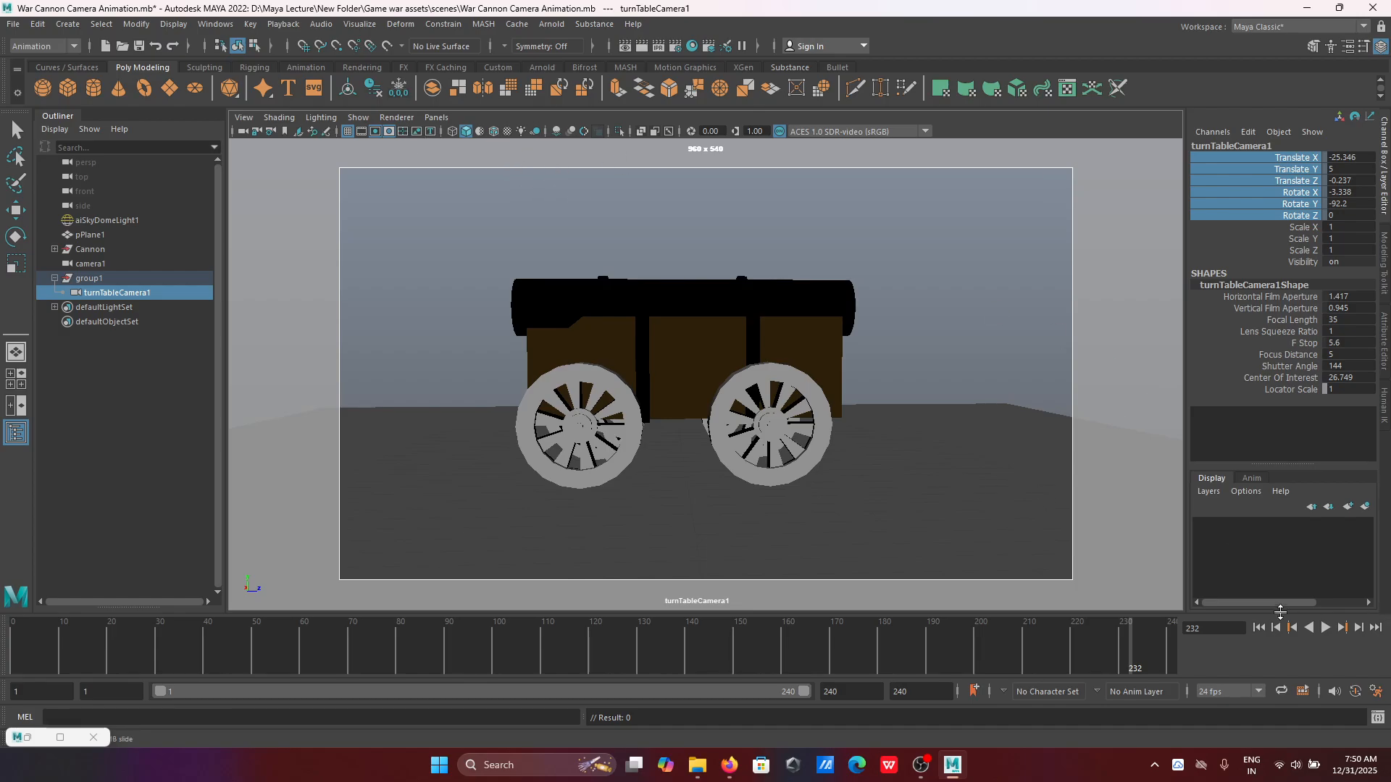
Step: Play the turntable animation through turnTableCamera1 twice from the start of the playback range
click(1259, 628)
click(1326, 628)
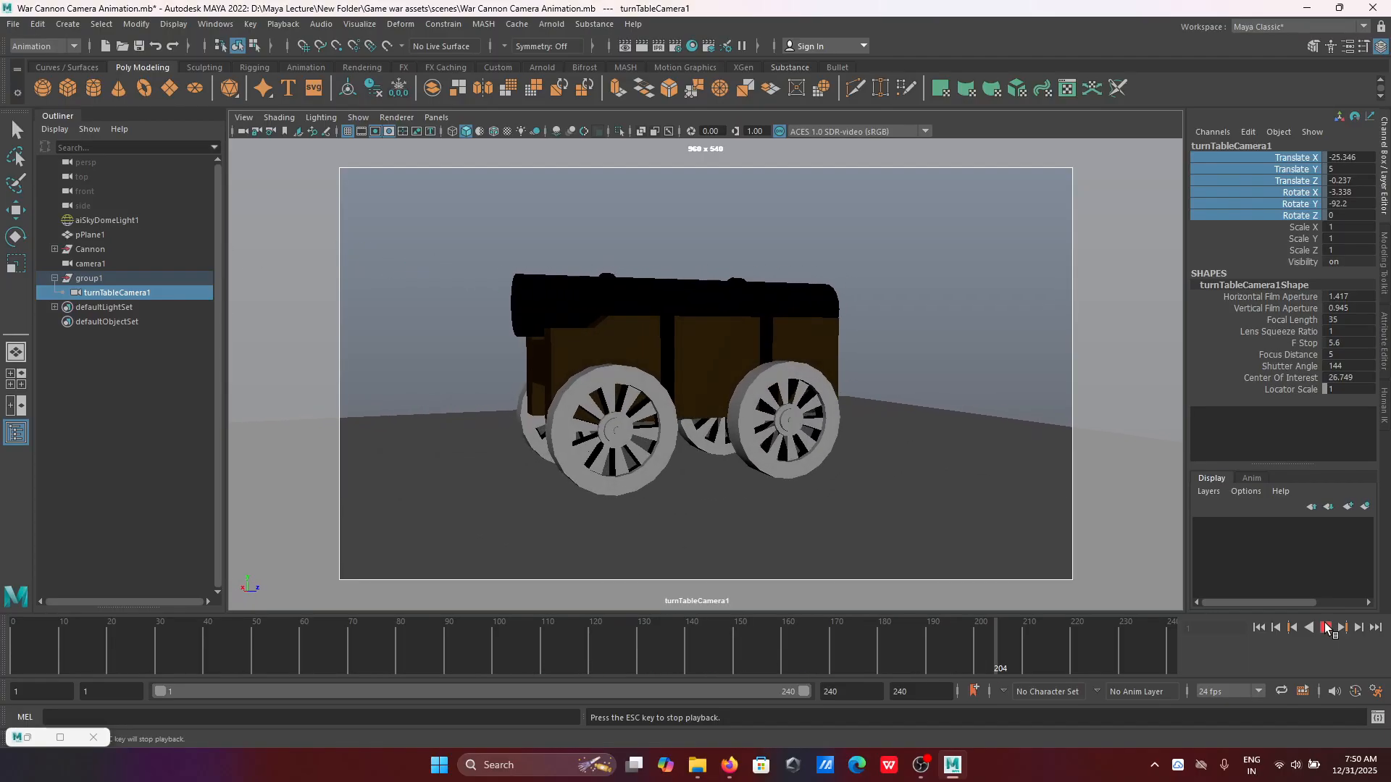
click(1325, 624)
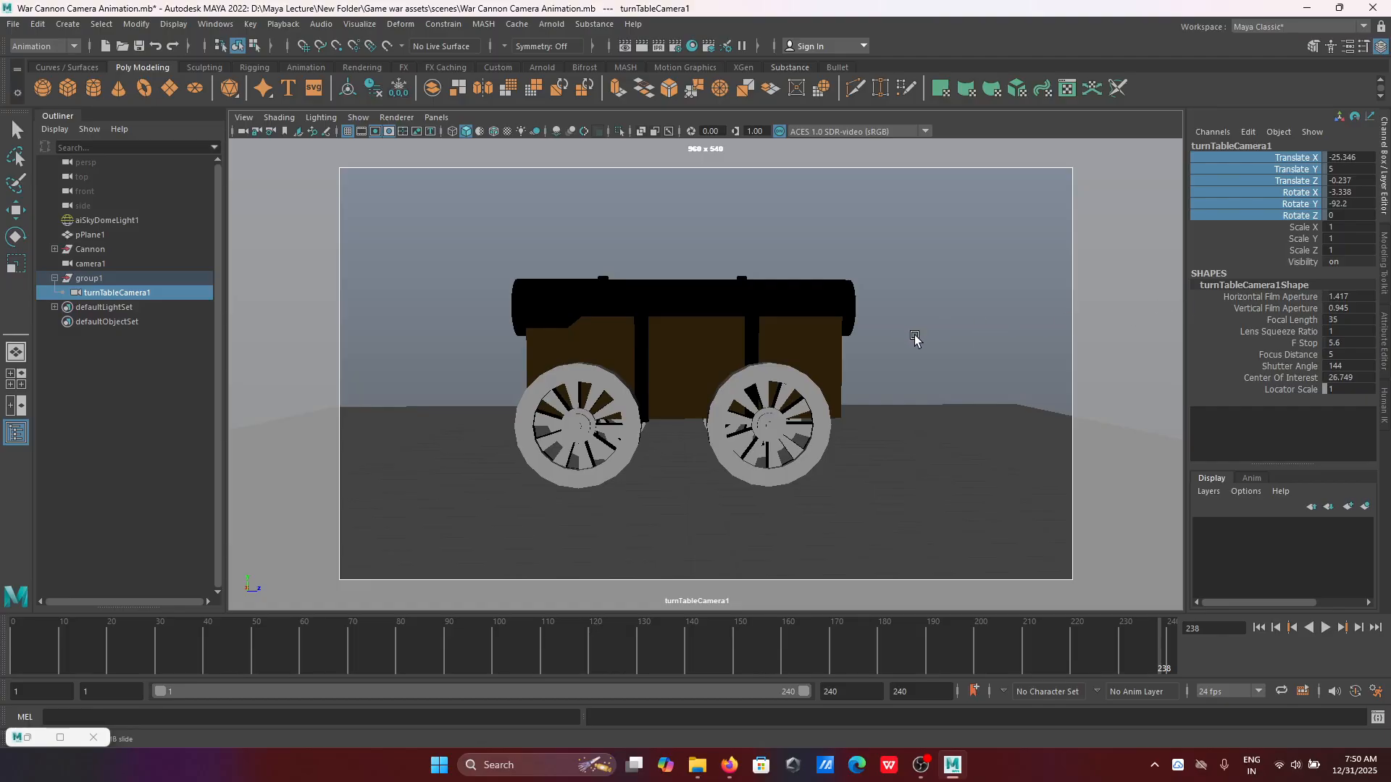
click(1259, 628)
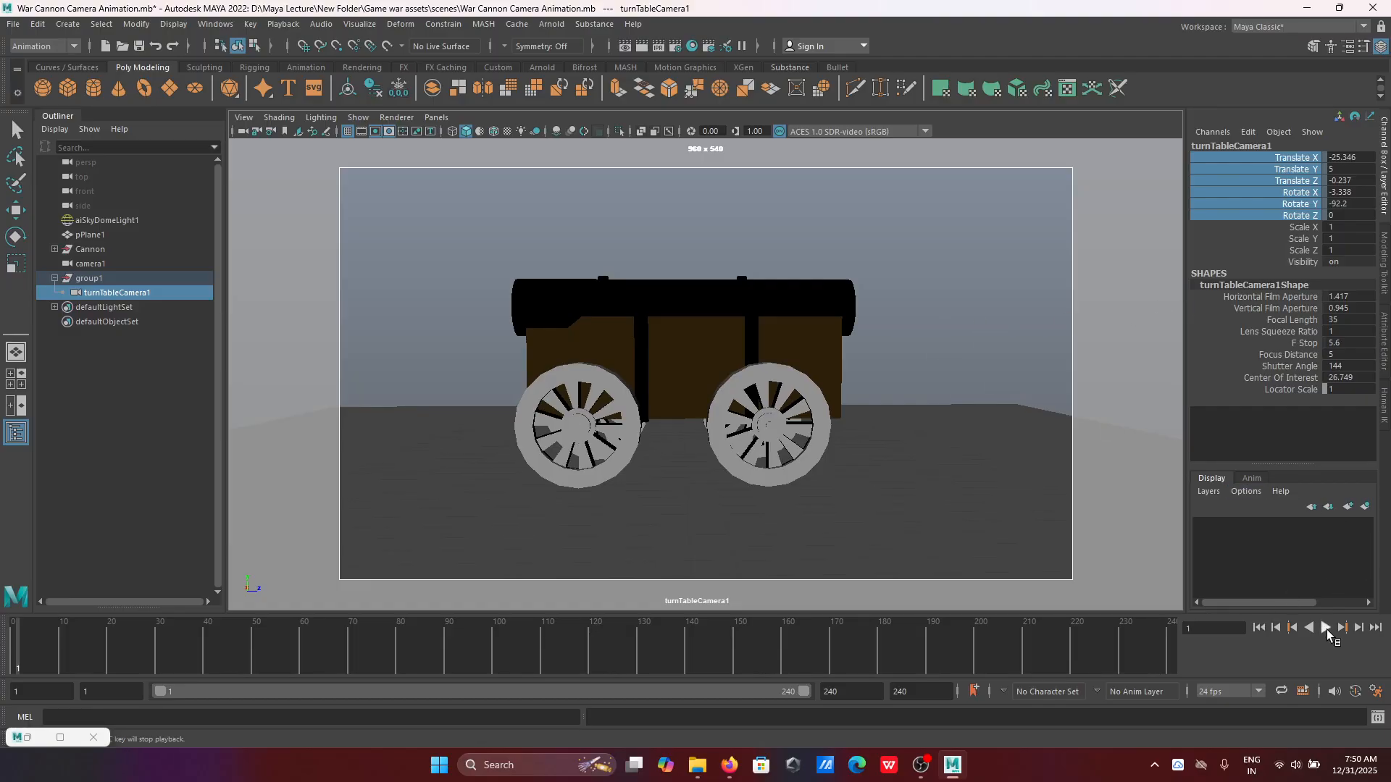
click(1327, 629)
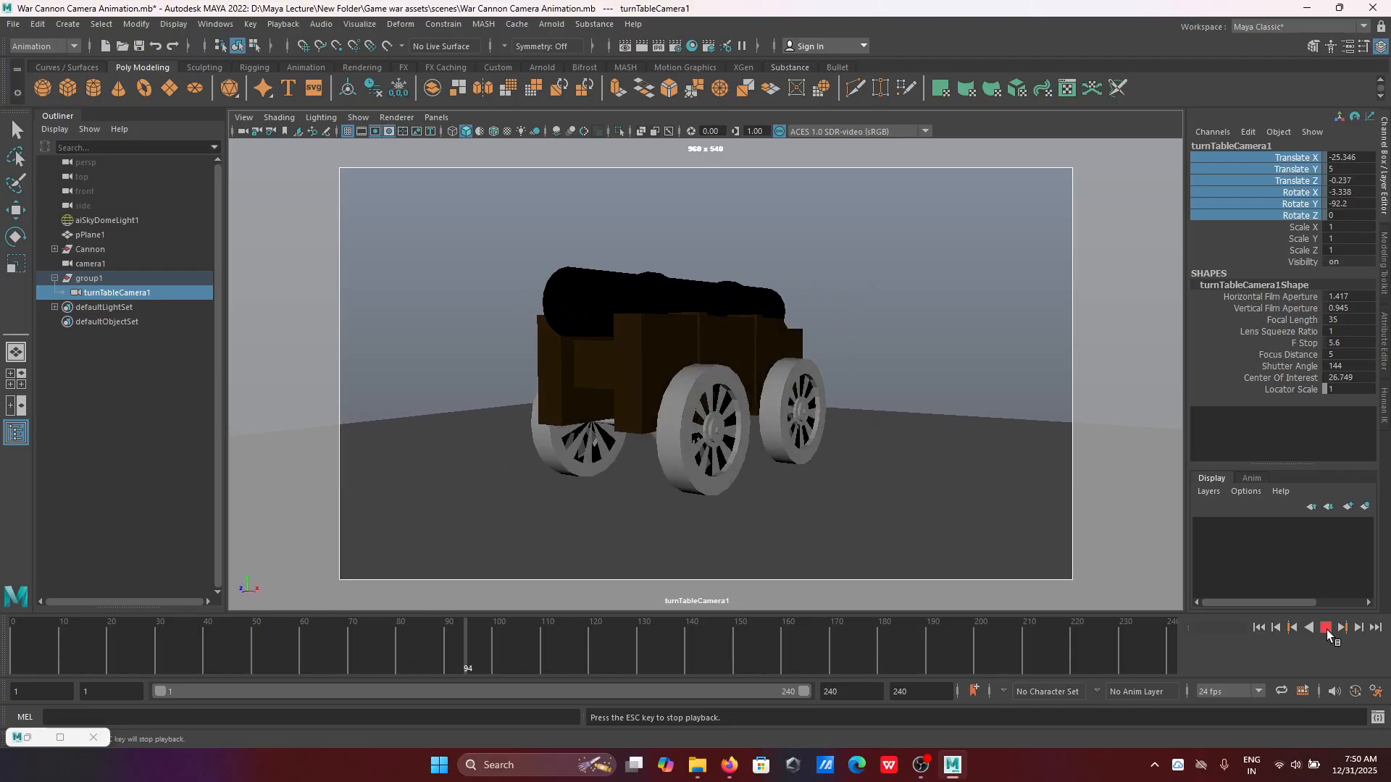
click(1327, 629)
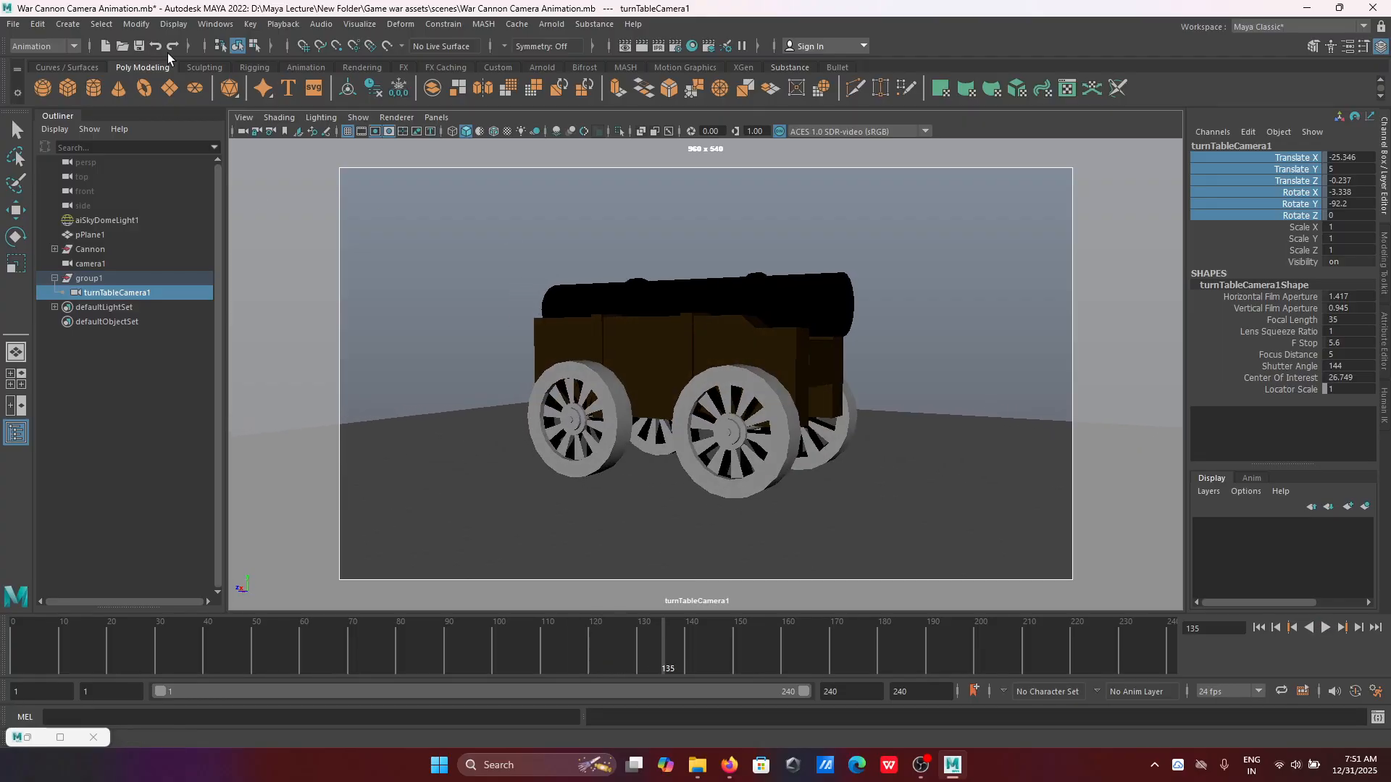
Step: Check the Dope Sheet for turnTableCamera1 keys, including its expanded shape node, and close the editor
click(215, 25)
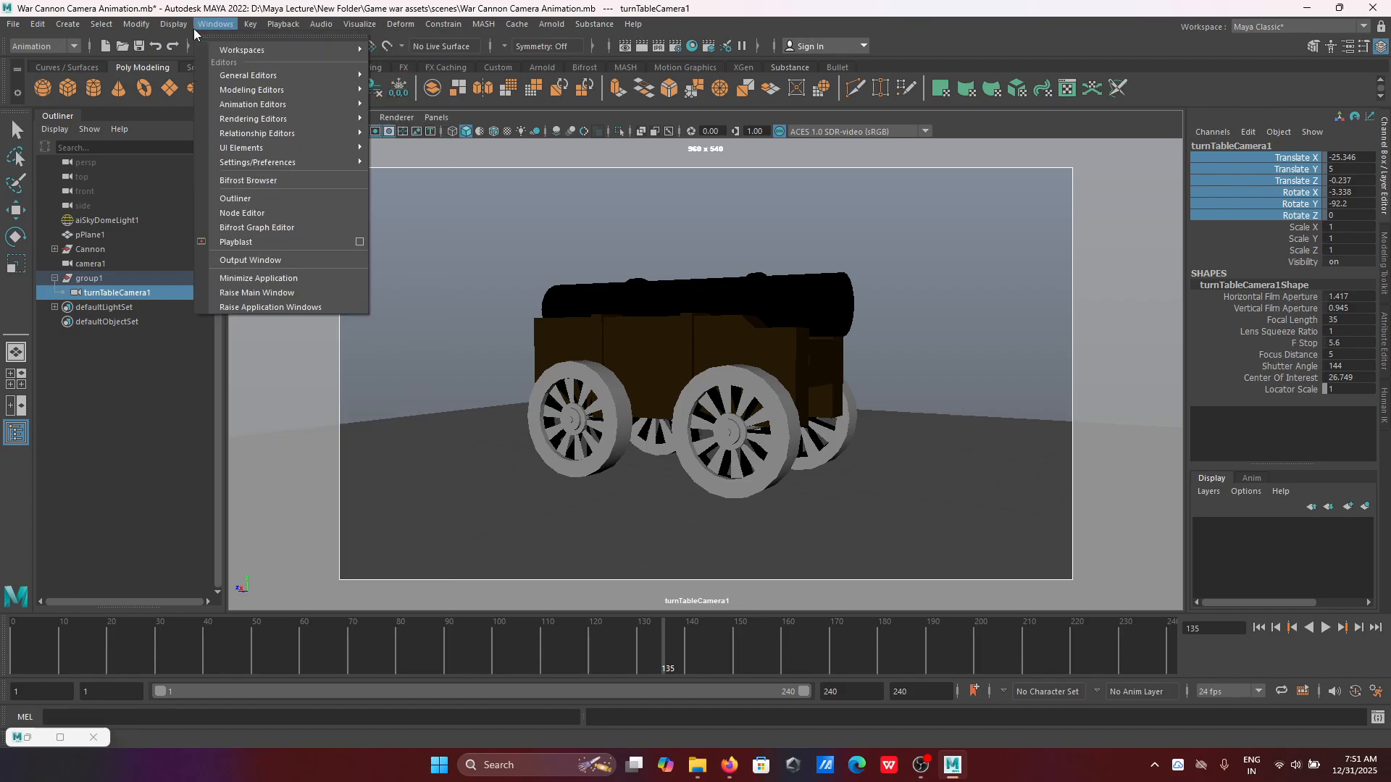
mouse_move(293, 103)
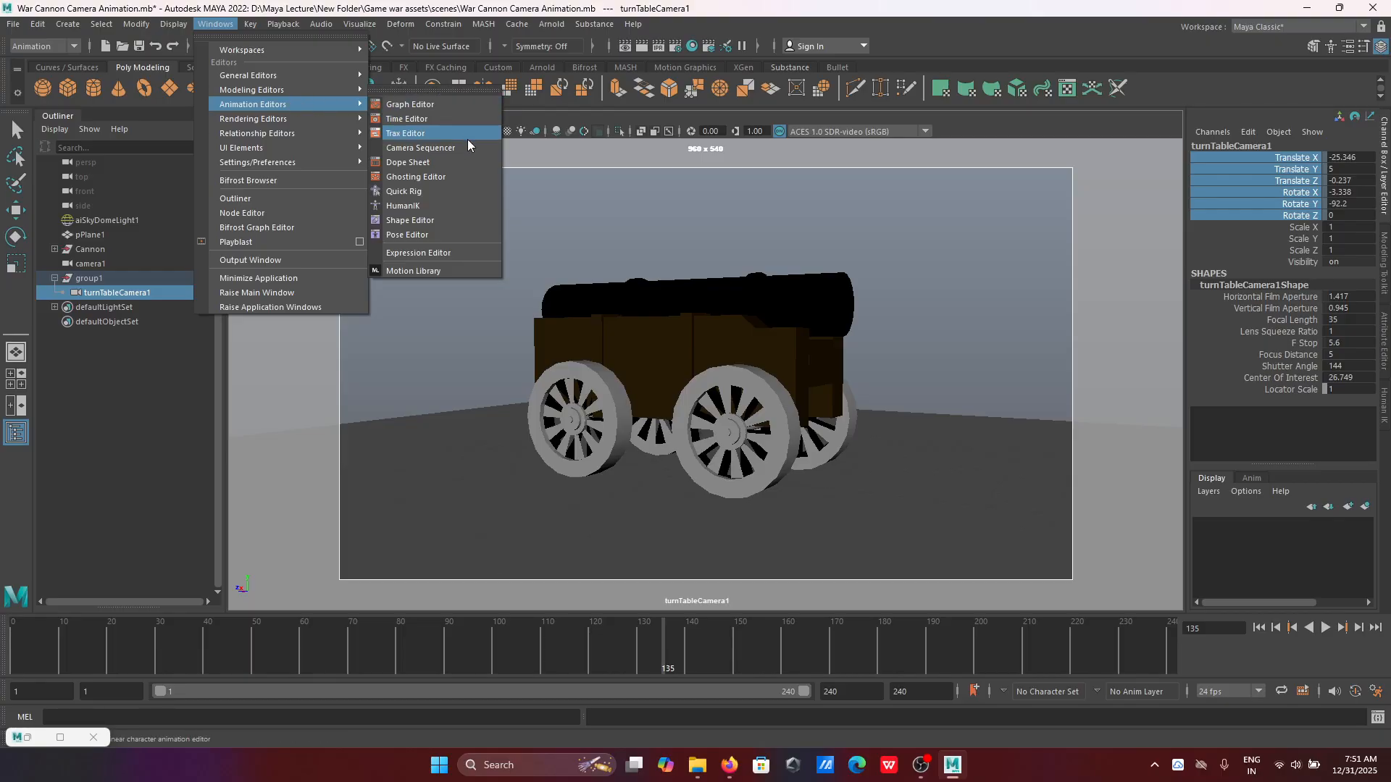
click(424, 163)
scroll(411, 297, up, 8)
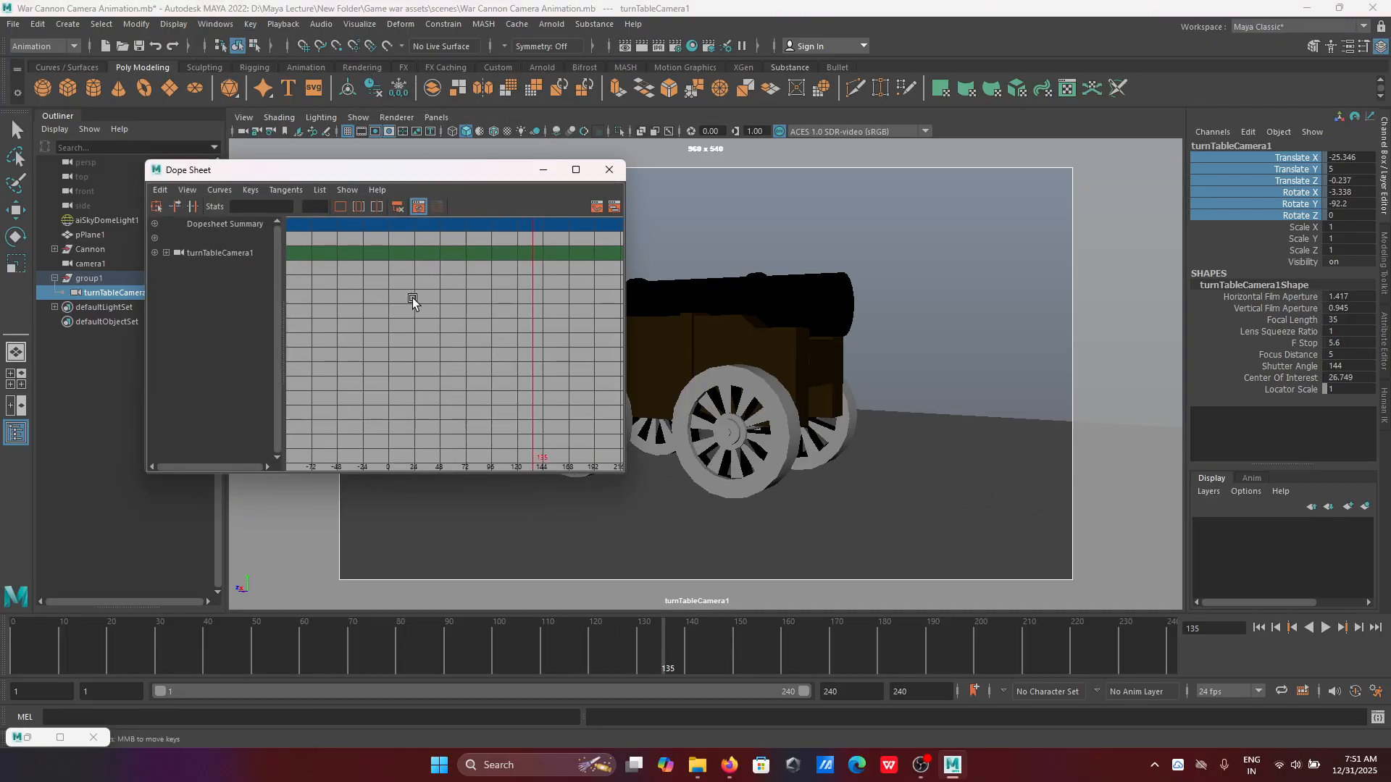
scroll(406, 294, up, 4)
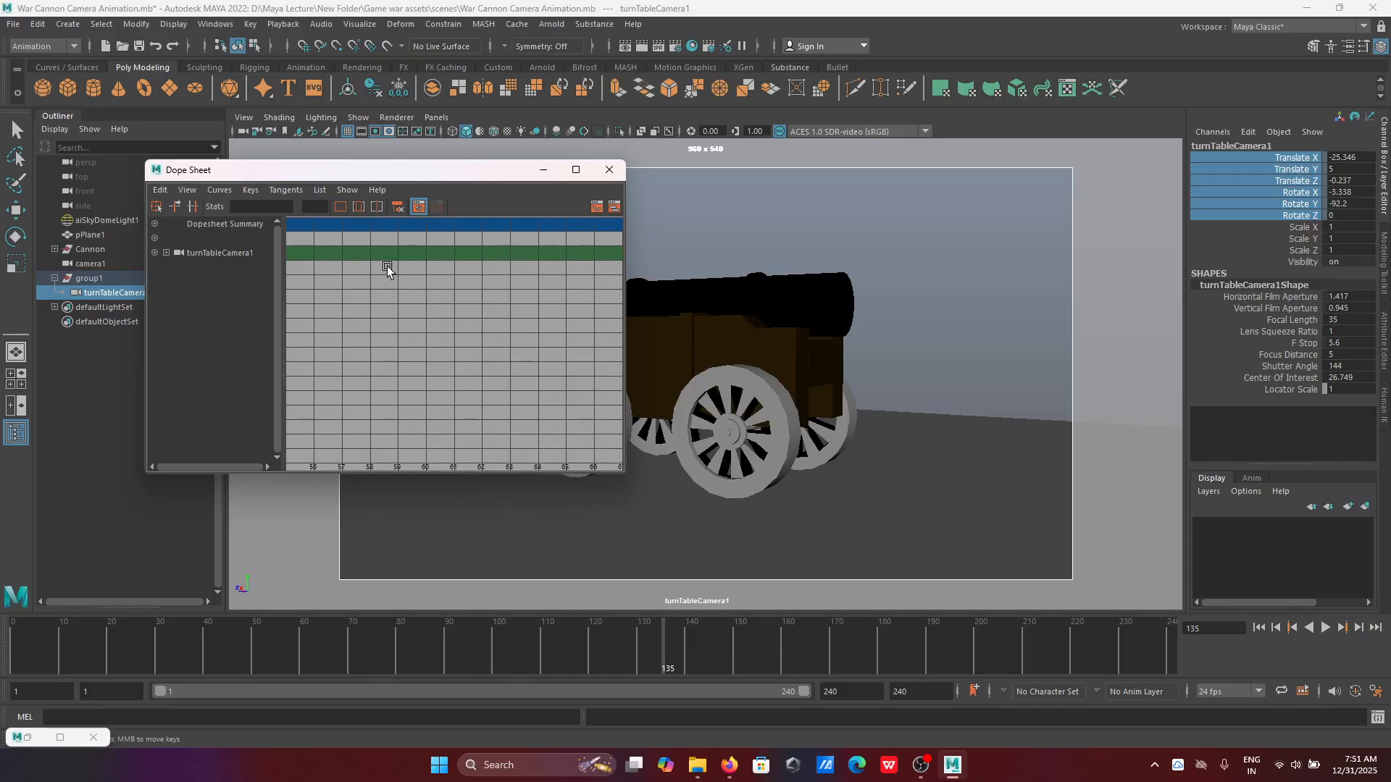
click(167, 253)
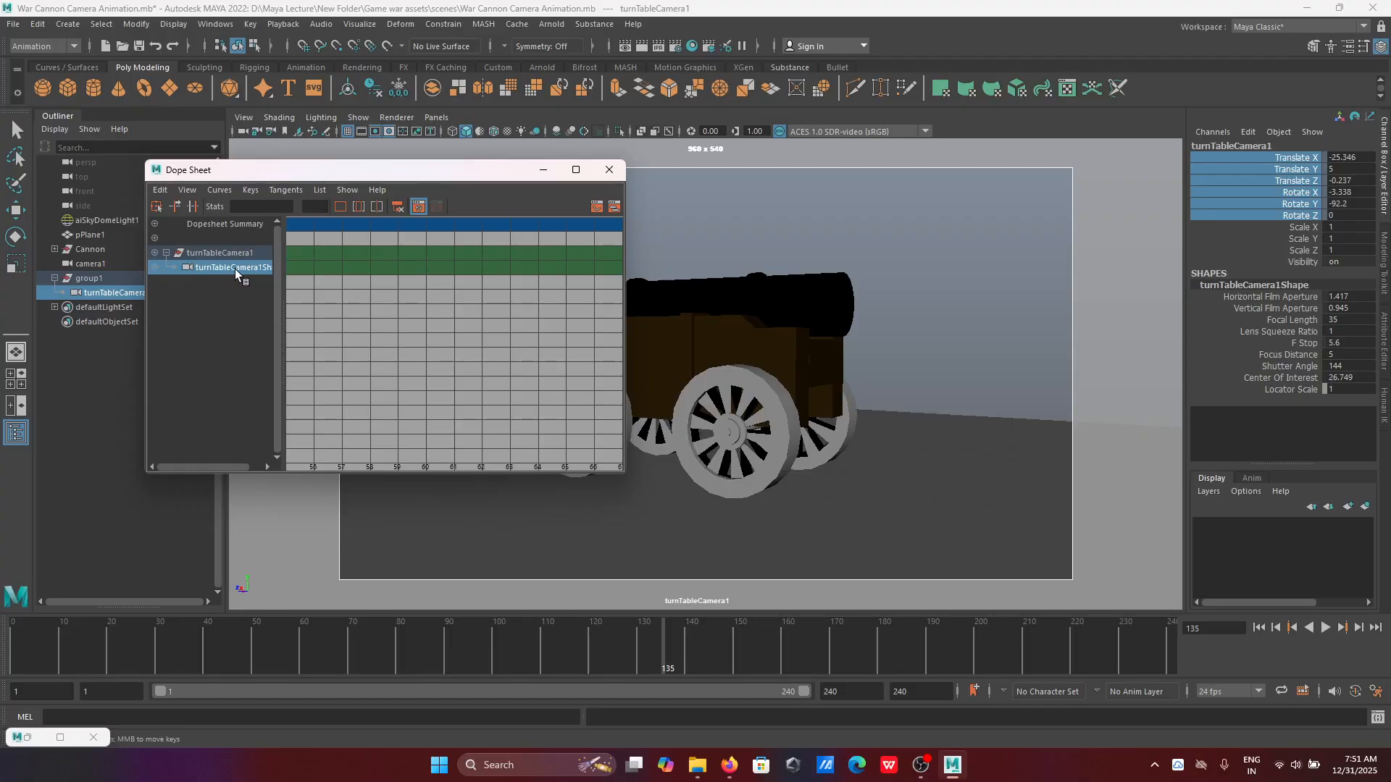
scroll(354, 268, down, 15)
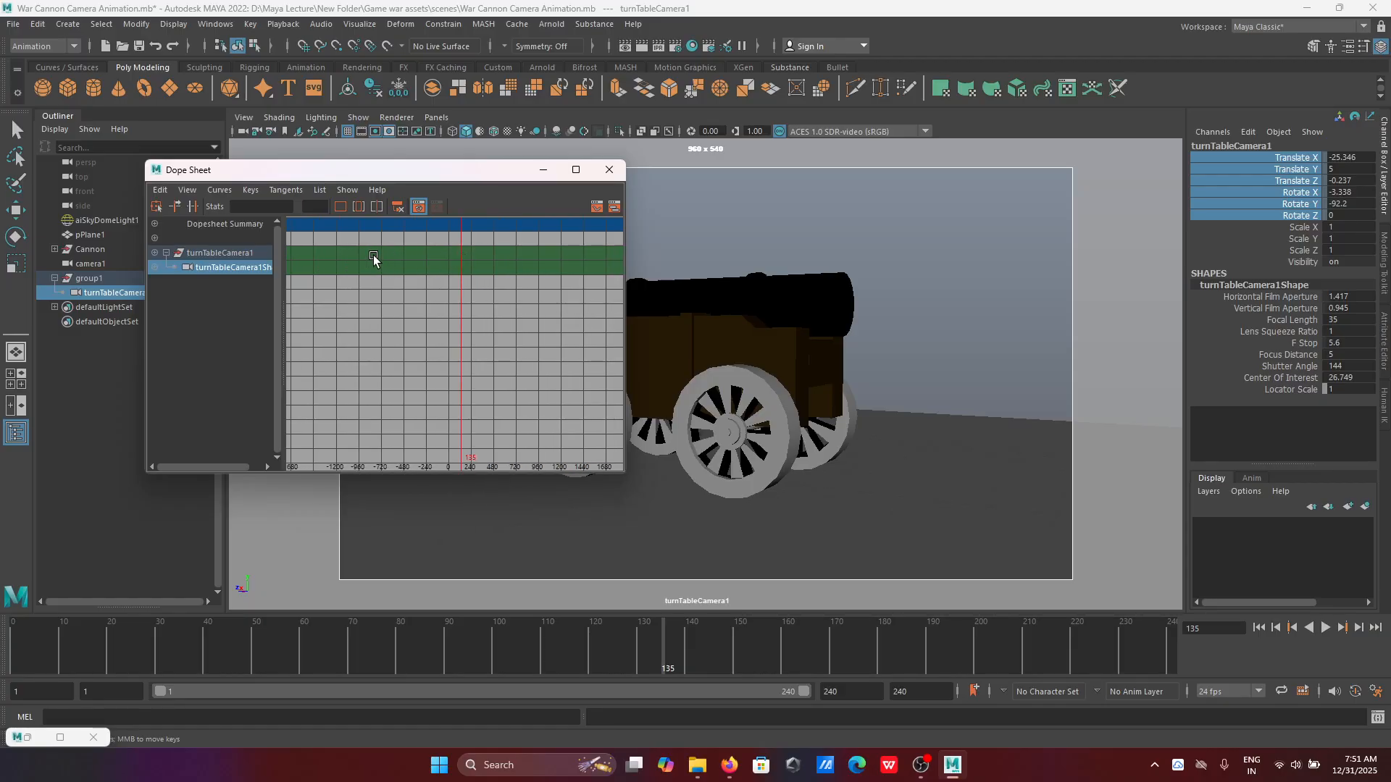
scroll(464, 246, up, 5)
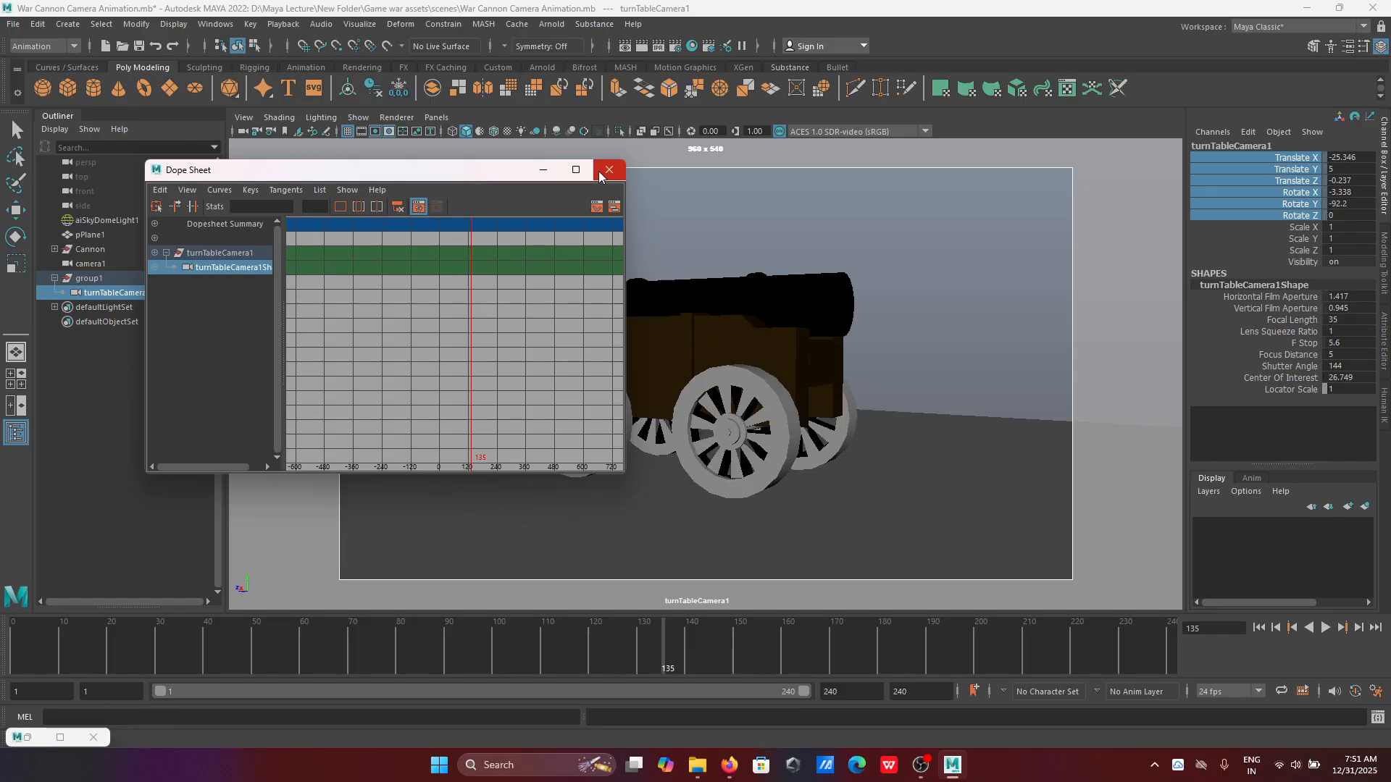
click(609, 170)
Step: Look over the Time Editor and its composition list, and close the editor
click(215, 23)
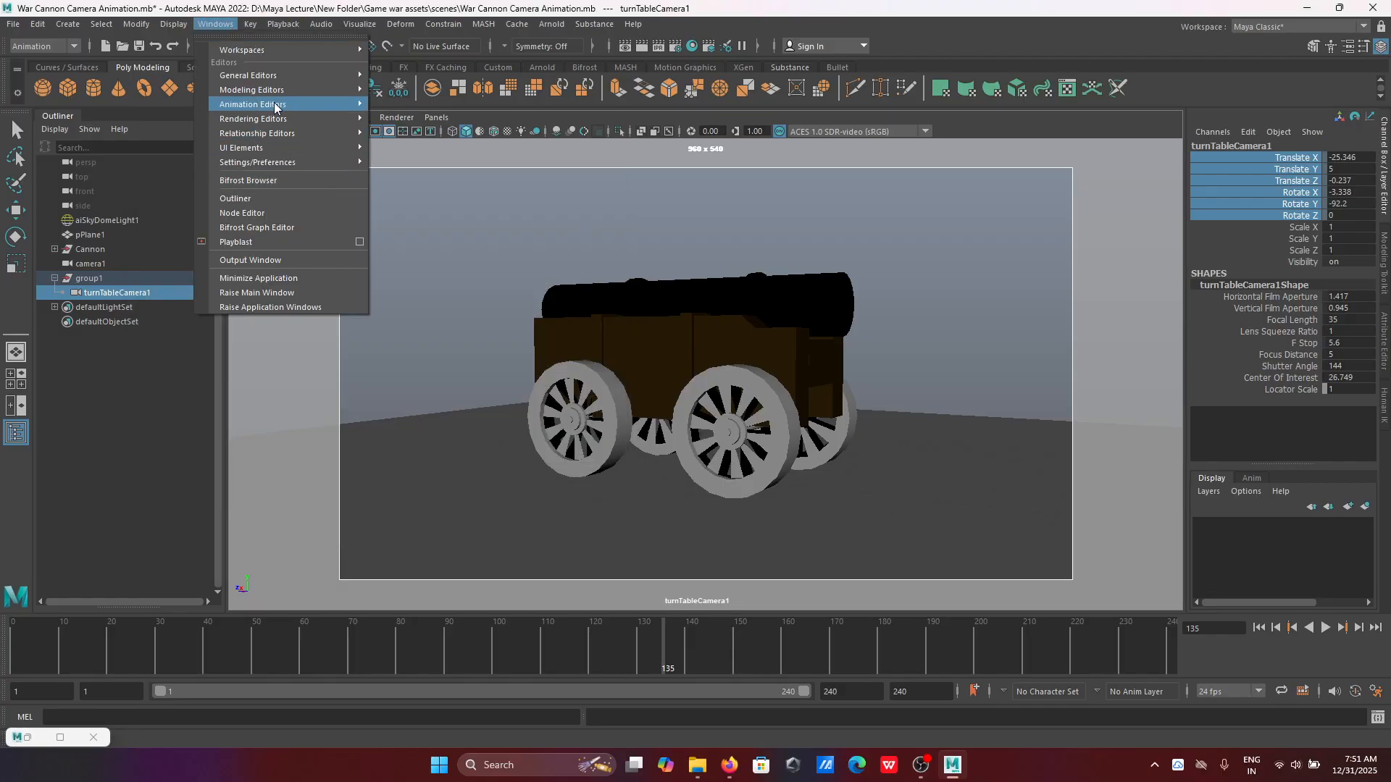
mouse_move(304, 104)
click(444, 120)
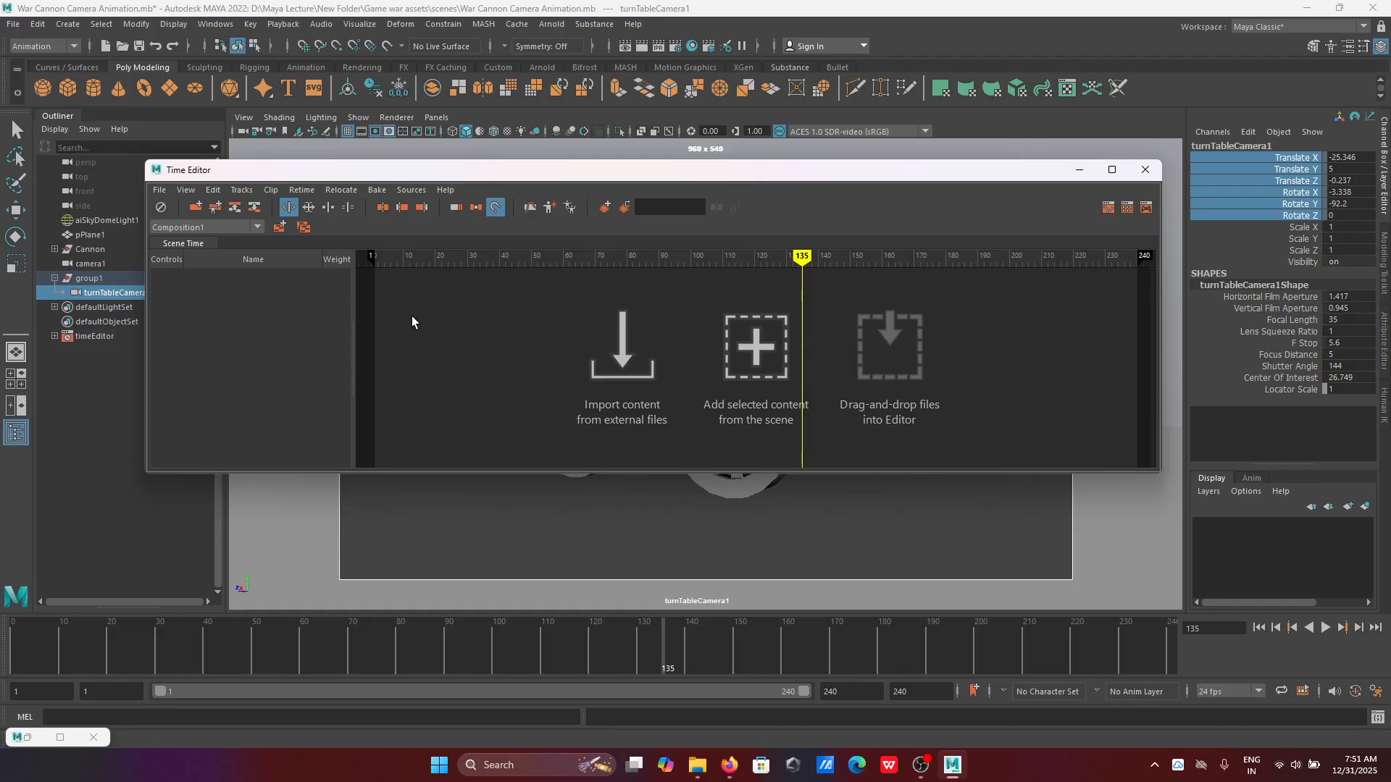
click(262, 225)
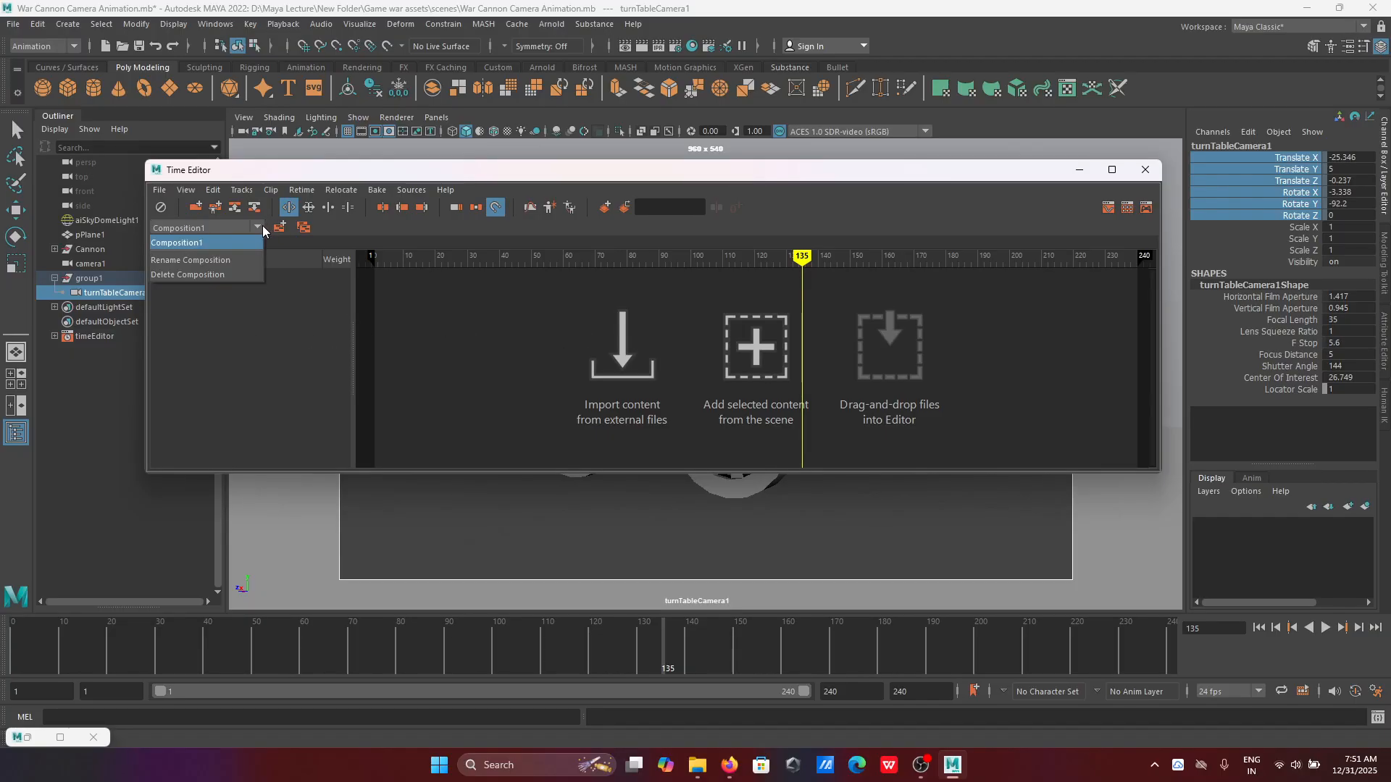
click(262, 224)
click(1145, 169)
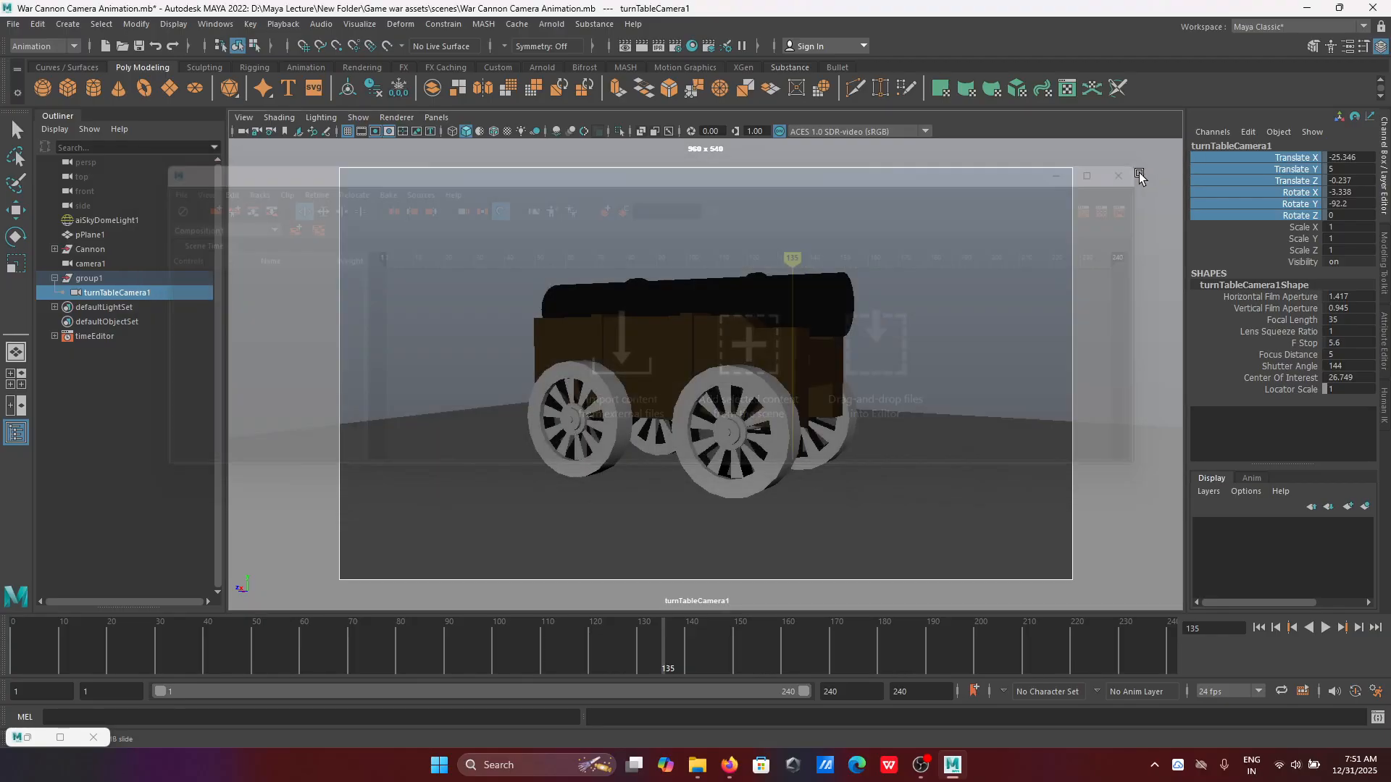
Step: Reopen the Graph Editor for turnTableCamera1, move the current time to frame 133, and close the editor
click(215, 24)
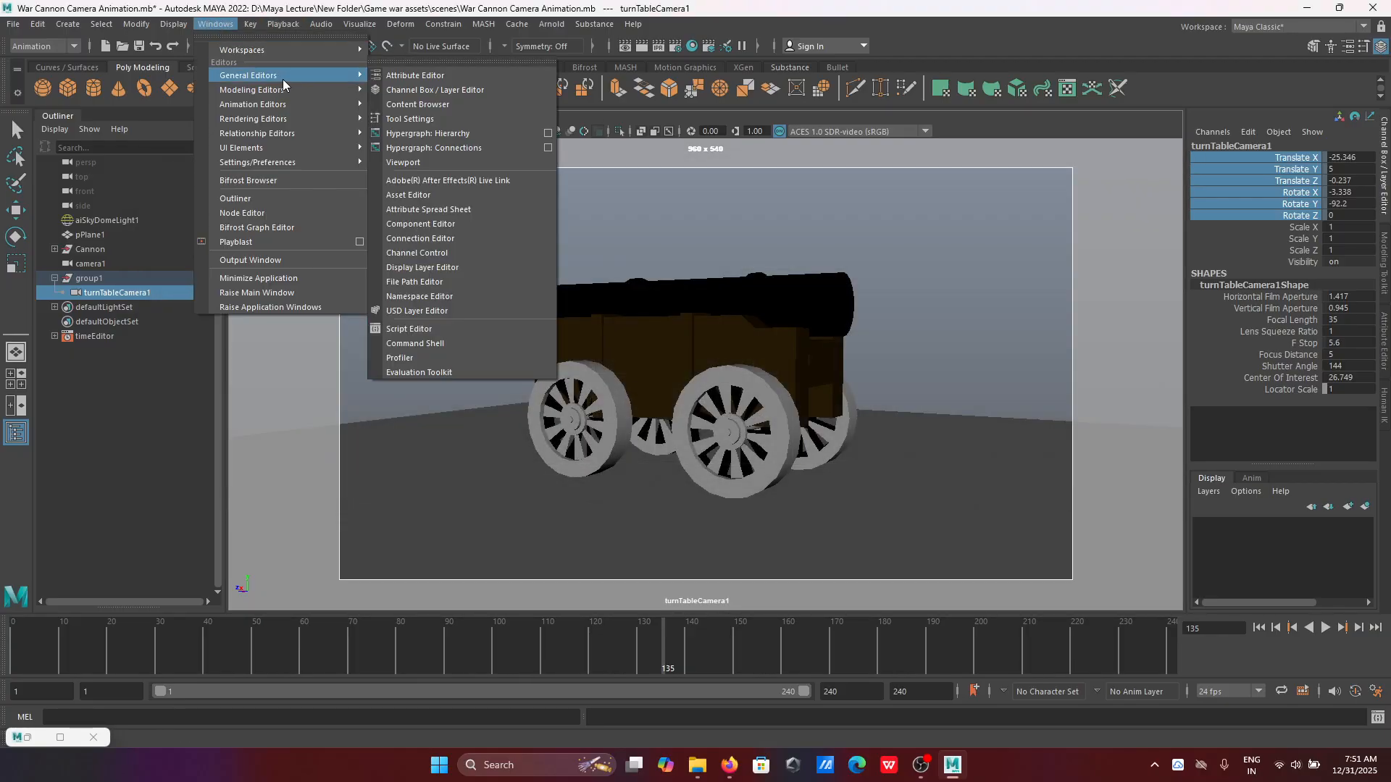
mouse_move(296, 103)
click(420, 105)
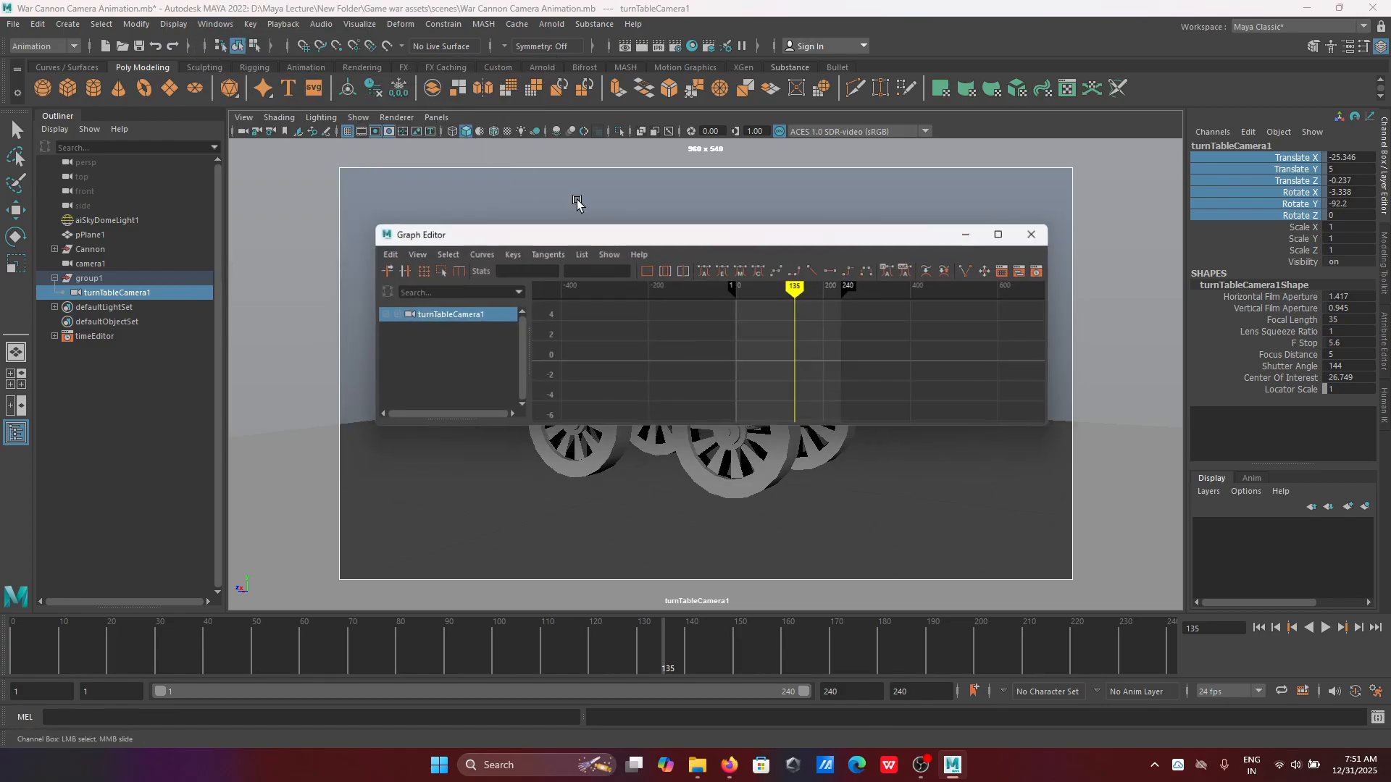
scroll(791, 318, down, 3)
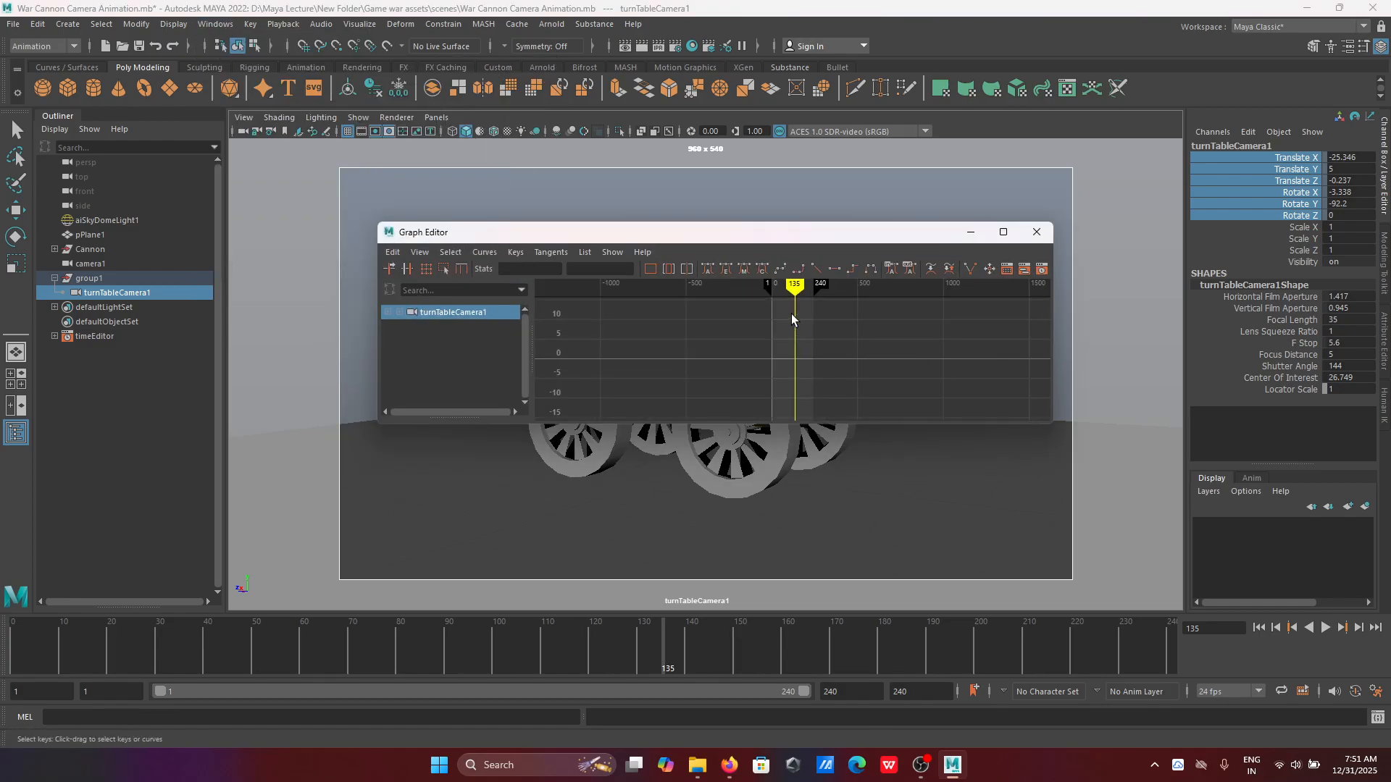
mouse_move(796, 286)
mouse_down()
mouse_move(786, 289)
mouse_move(820, 288)
mouse_move(767, 289)
mouse_move(794, 292)
mouse_up()
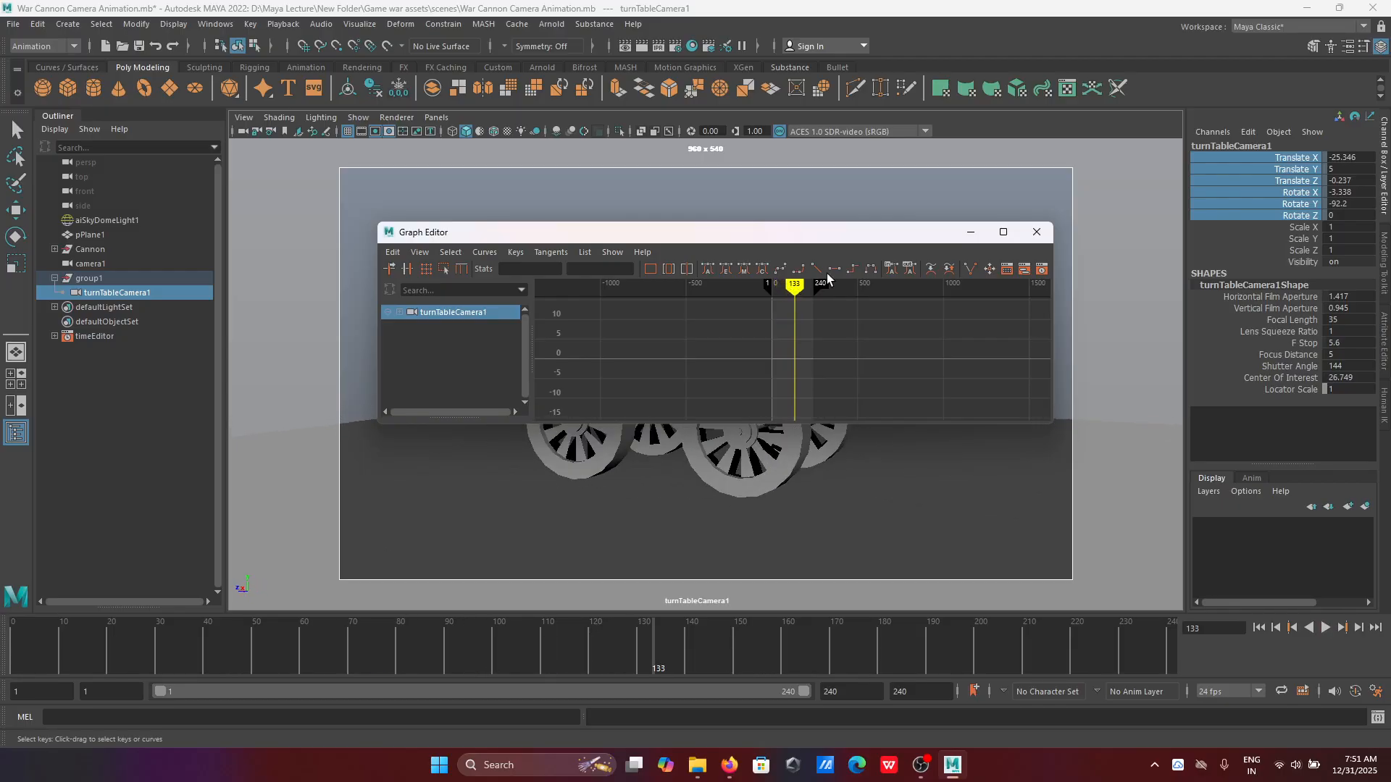
click(1037, 231)
Step: Select the Cannon barrel and replay the turntable animation twice from the first frame
click(809, 313)
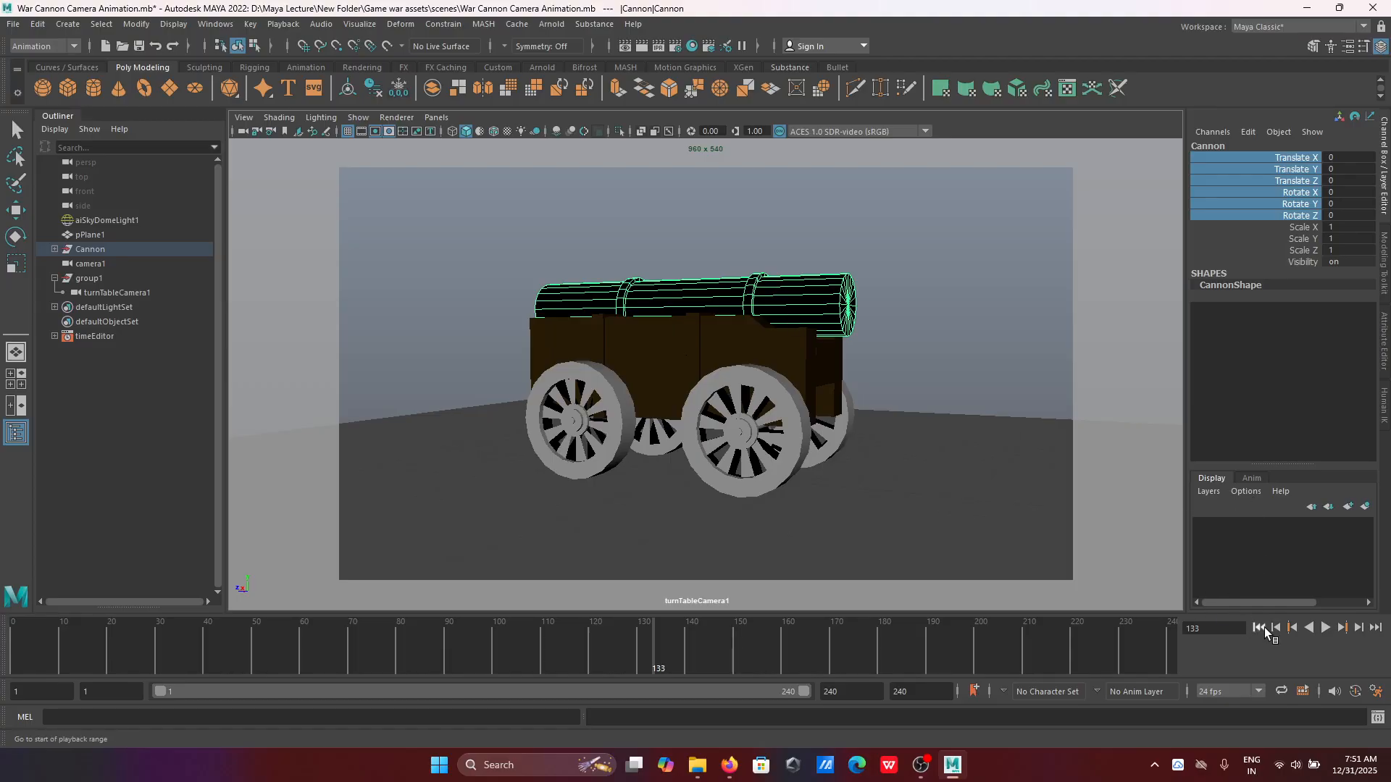
click(1260, 628)
click(1326, 627)
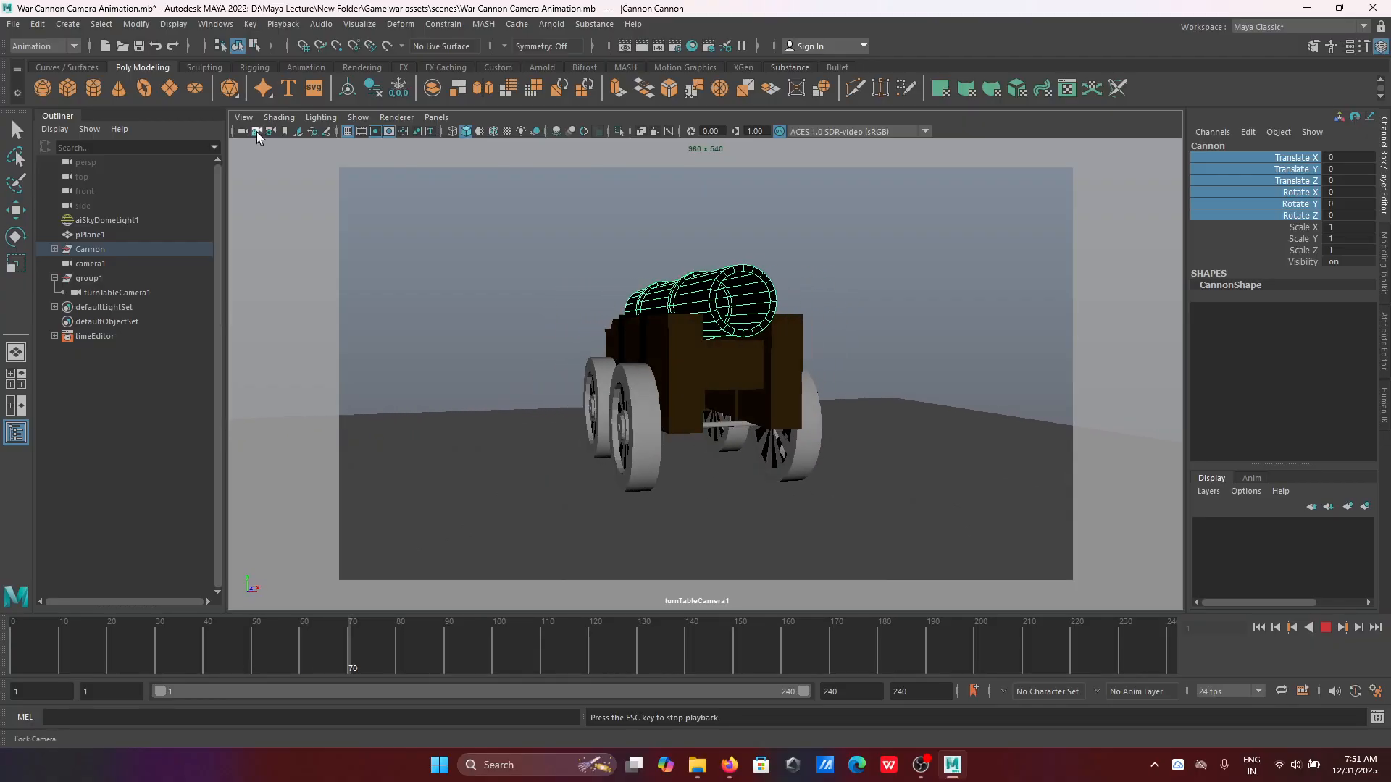
click(1323, 628)
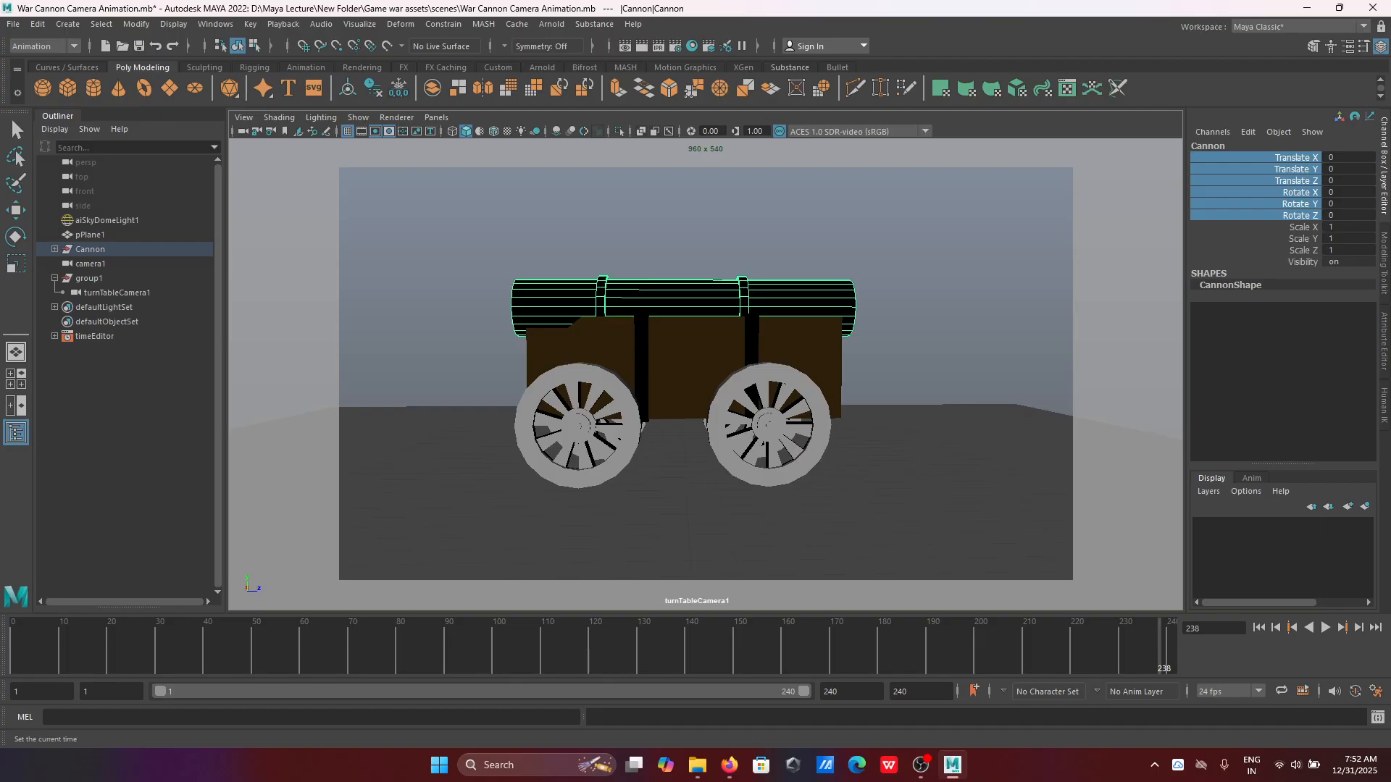
click(1259, 628)
click(1326, 628)
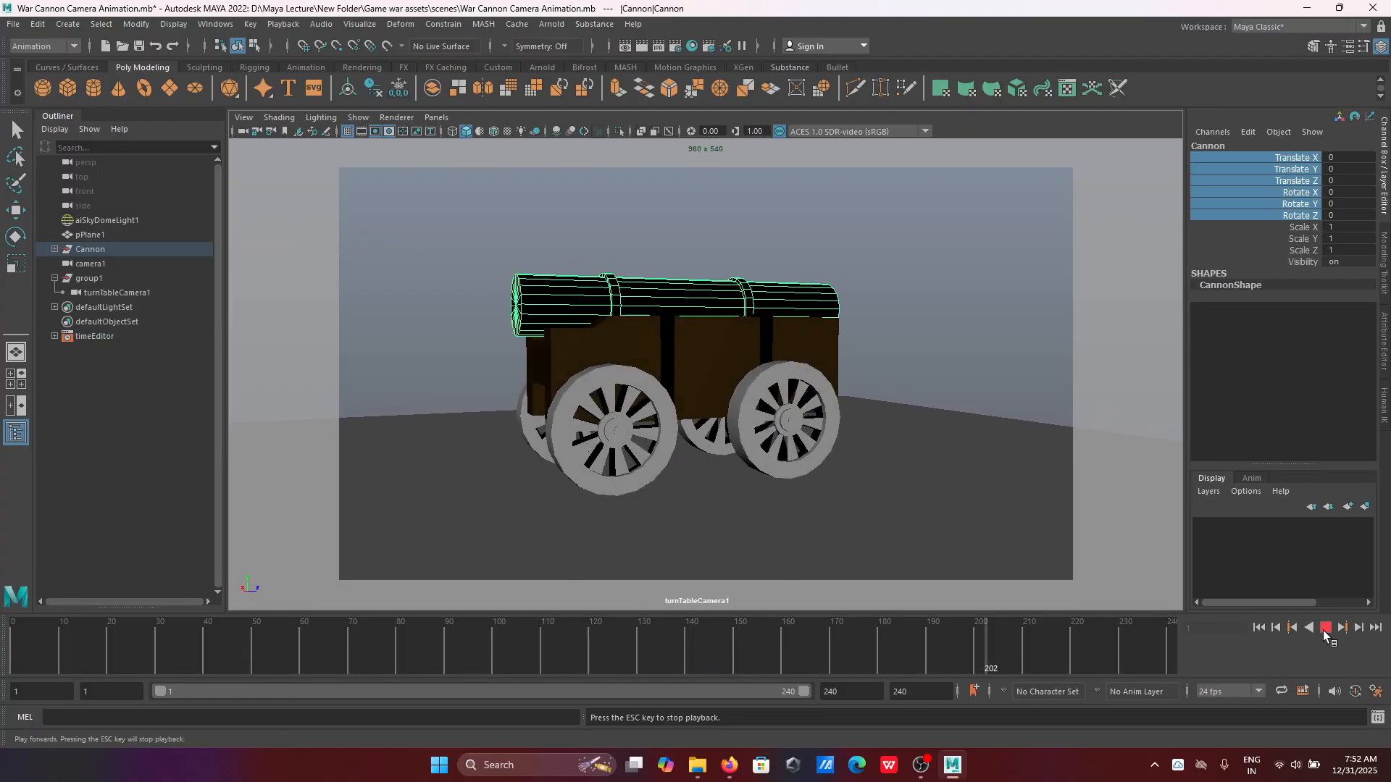
click(1325, 628)
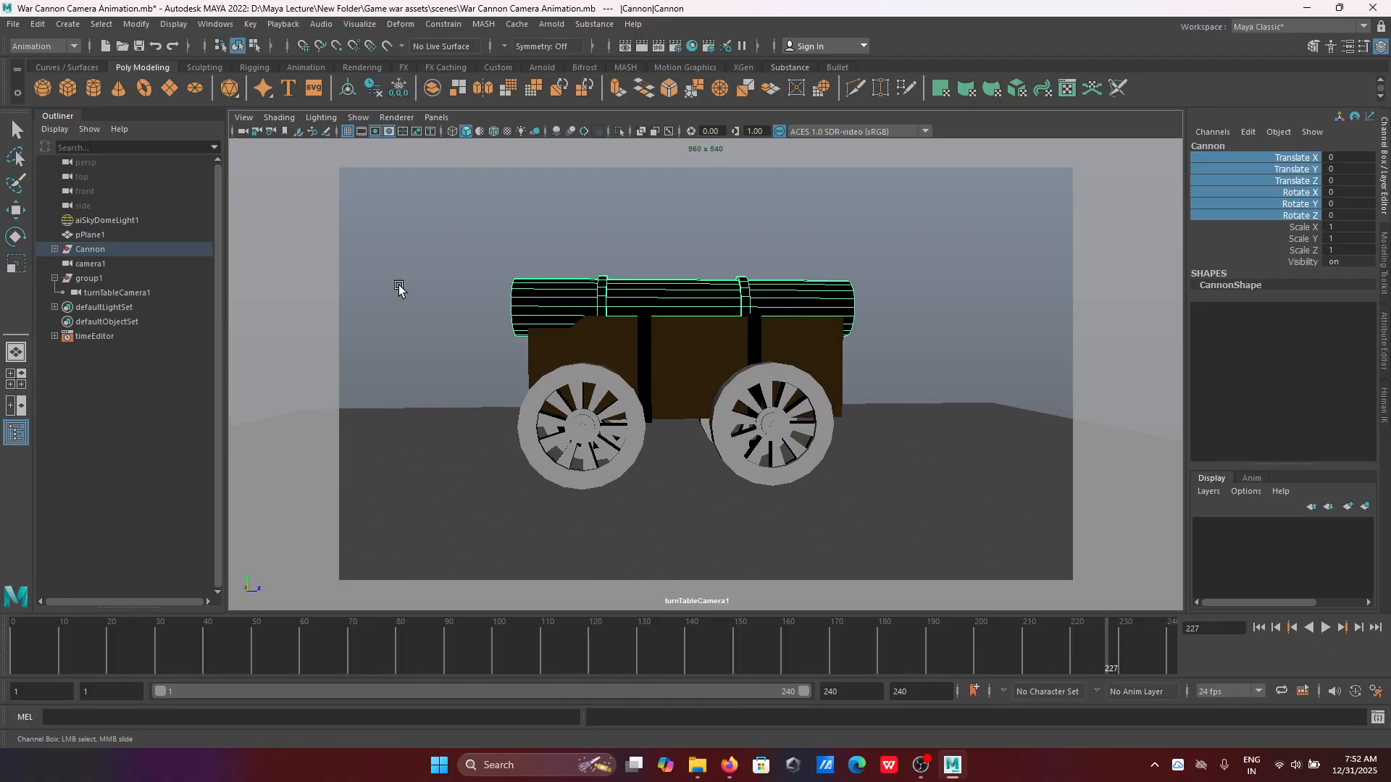
Step: Switch the viewport back to the persp camera with a close, low view of the cannon
click(436, 117)
mouse_move(477, 131)
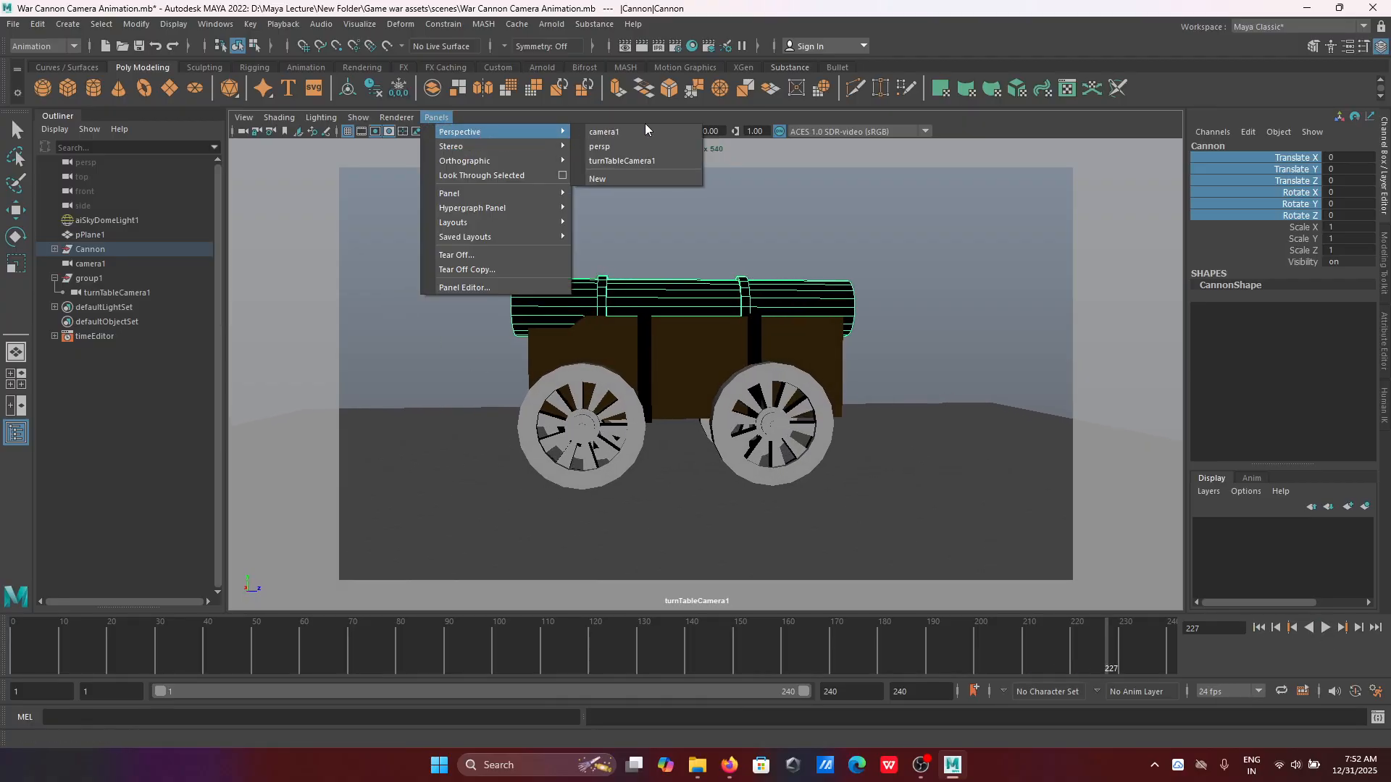
click(624, 145)
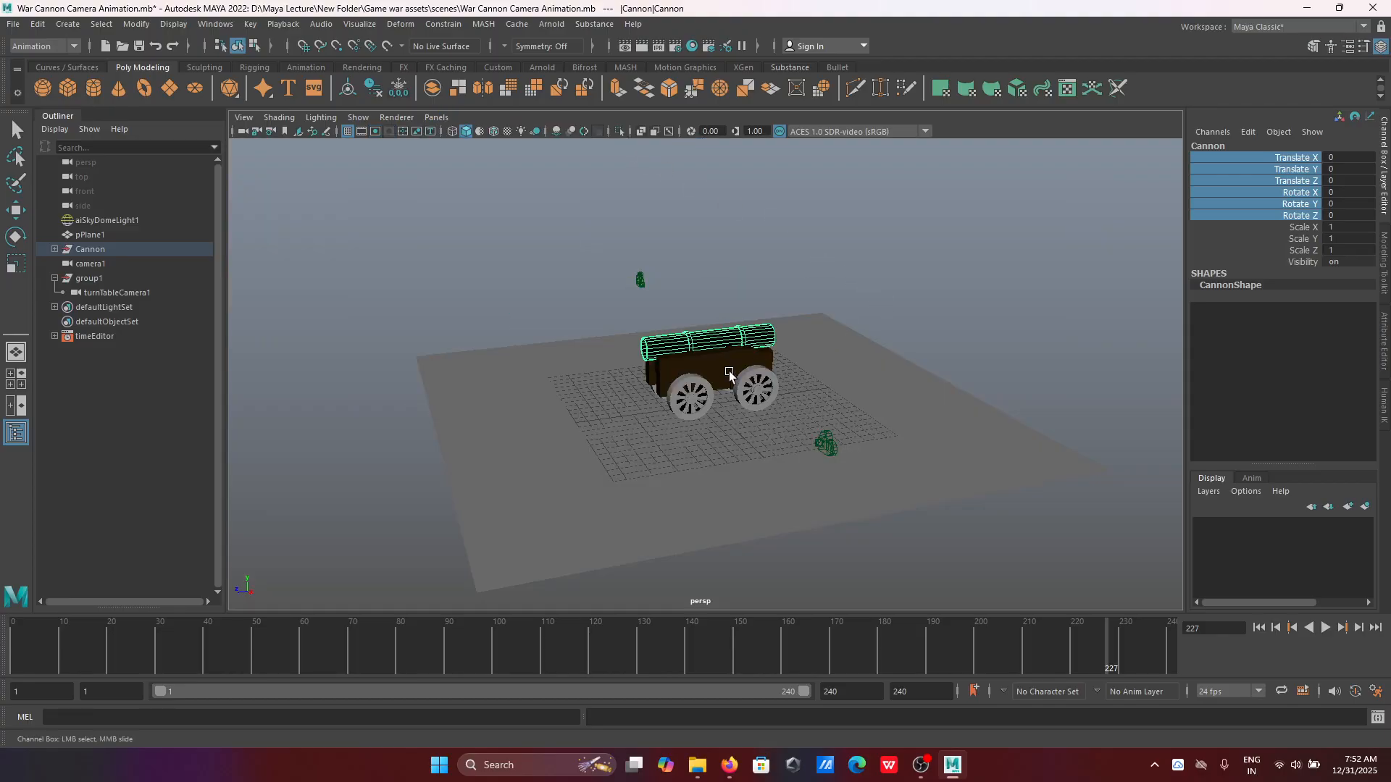
scroll(728, 375, up, 2)
scroll(751, 381, up, 2)
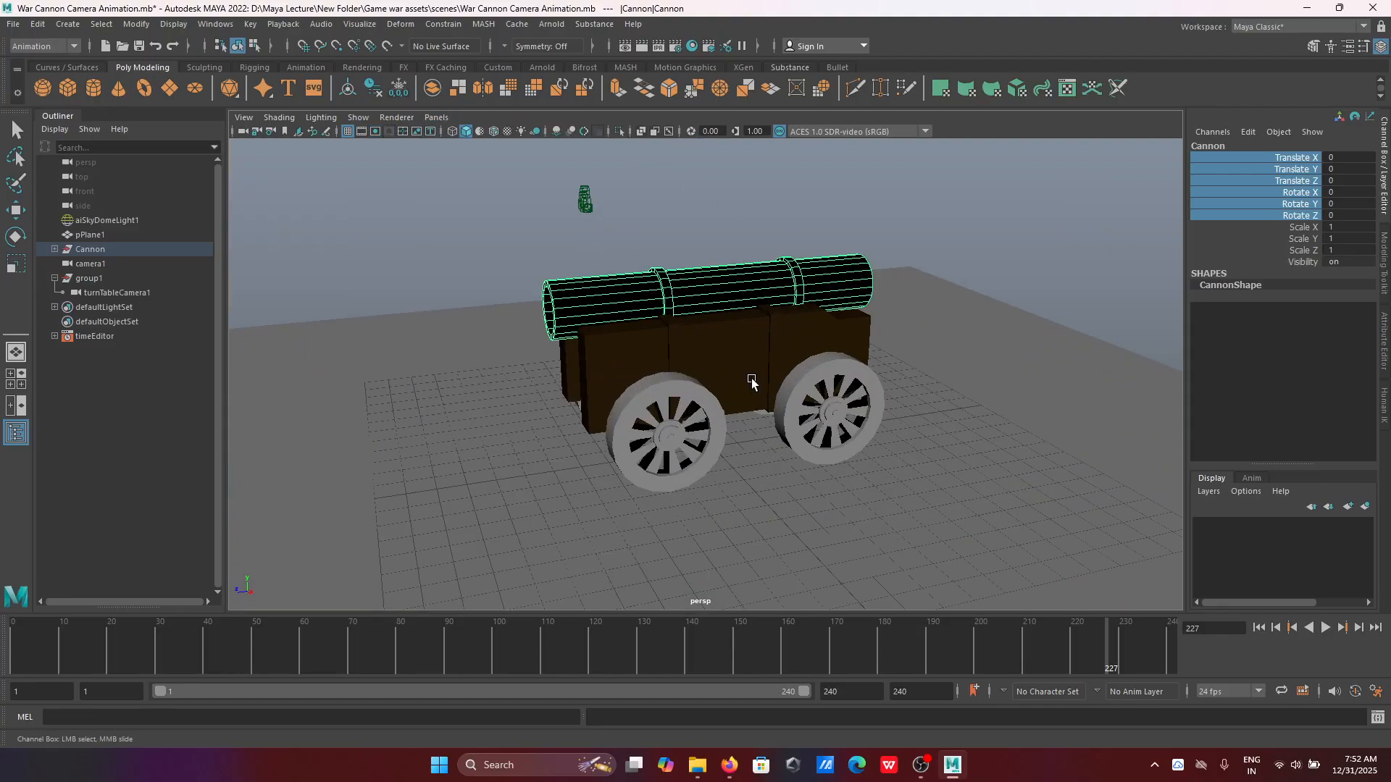
alt+drag(794, 389, 813, 371)
scroll(800, 375, up, 2)
alt+middle_drag(813, 371, 811, 354)
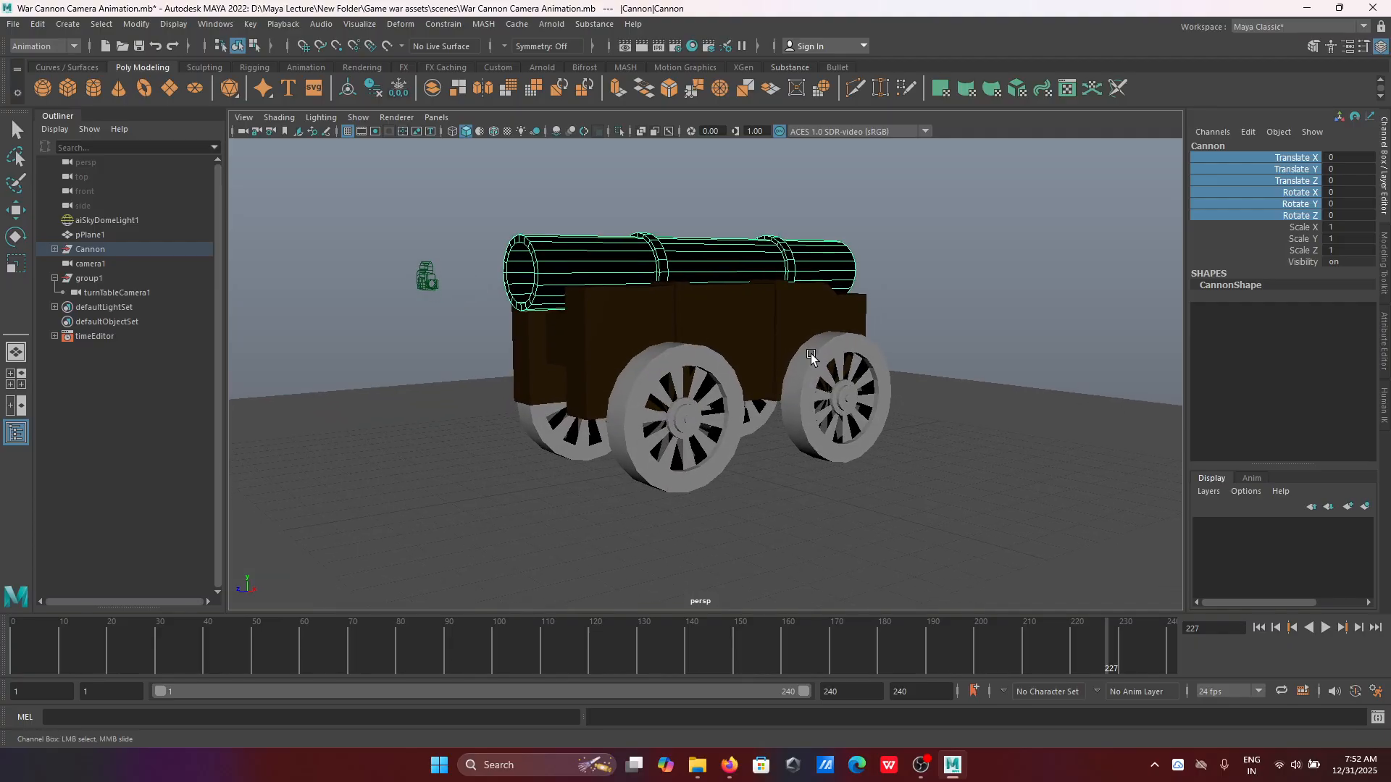
alt+right_drag(810, 353, 837, 381)
alt+middle_drag(837, 381, 833, 397)
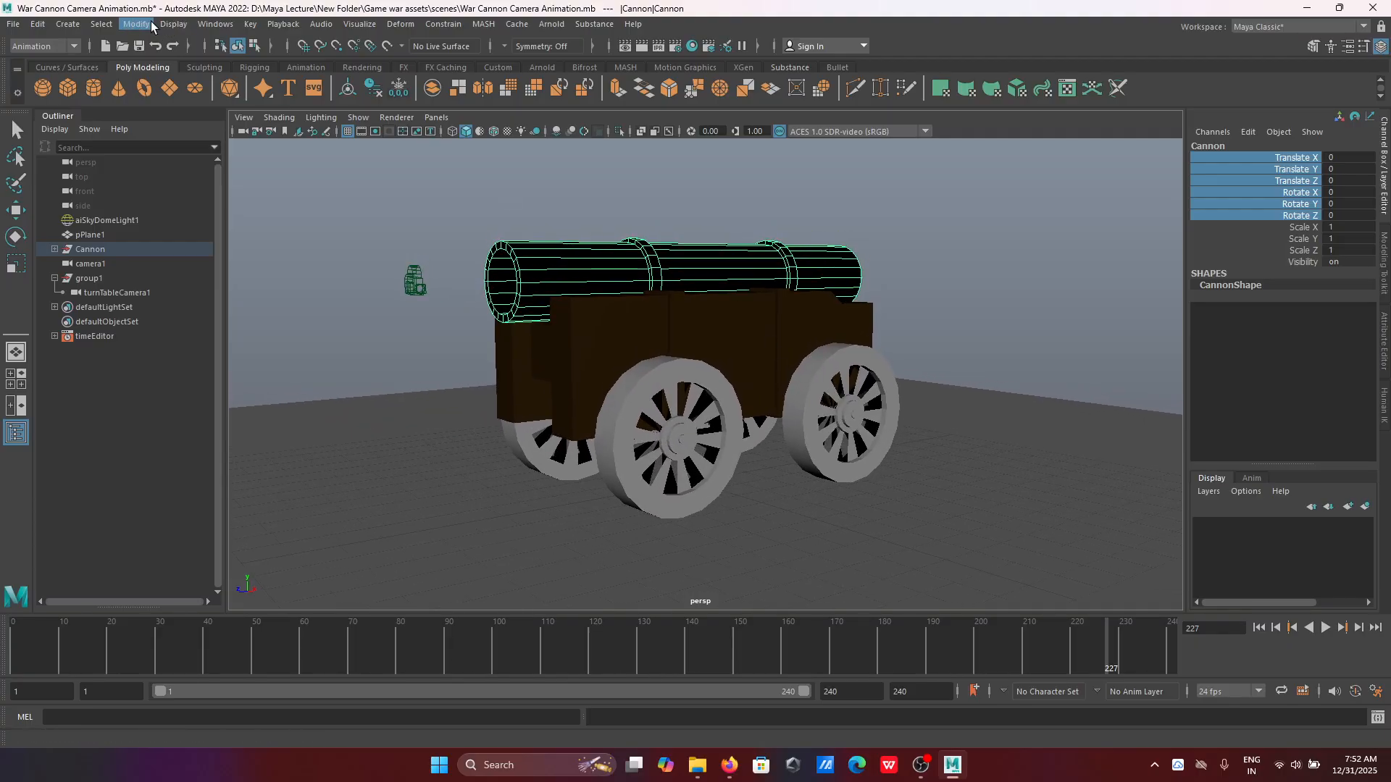
Step: Create a new standard camera, keep it selected, and collapse group1 in the Outliner
click(66, 23)
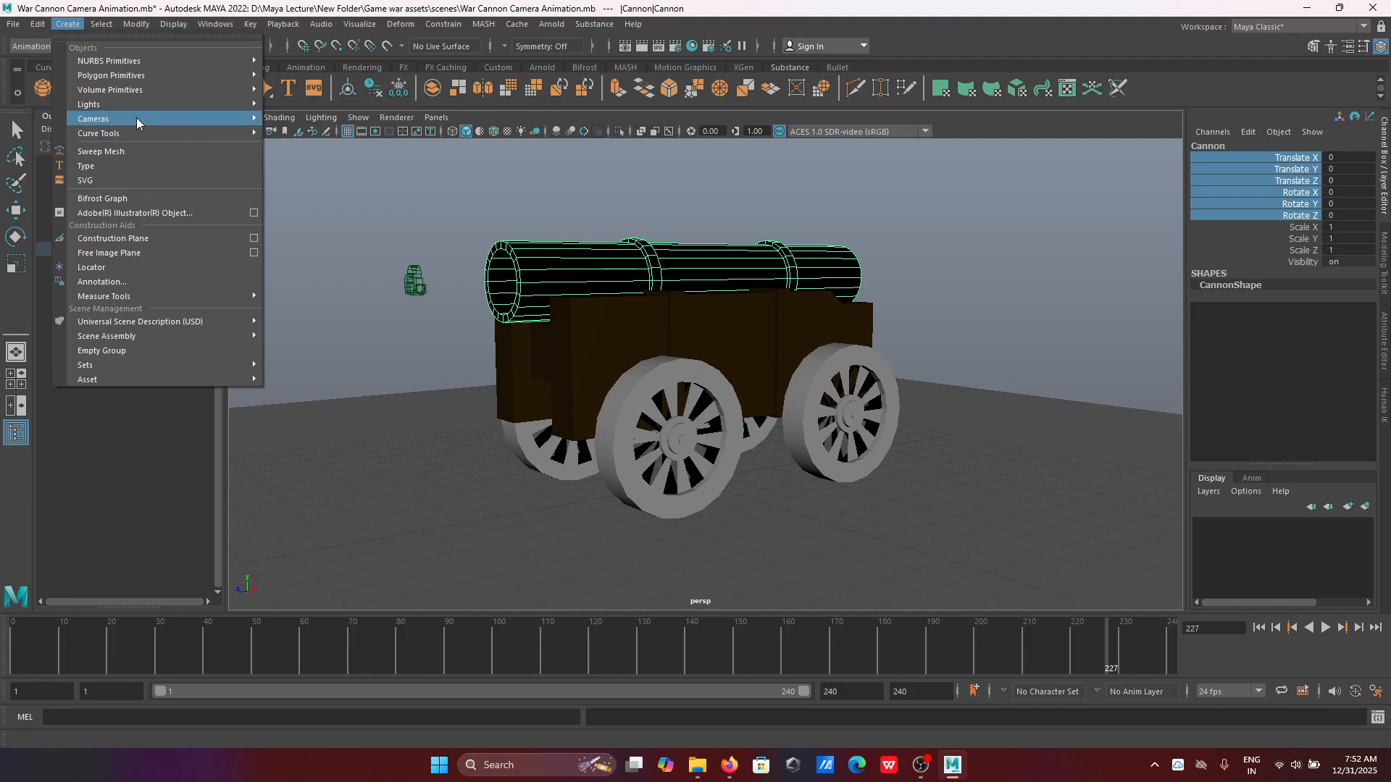
mouse_move(233, 121)
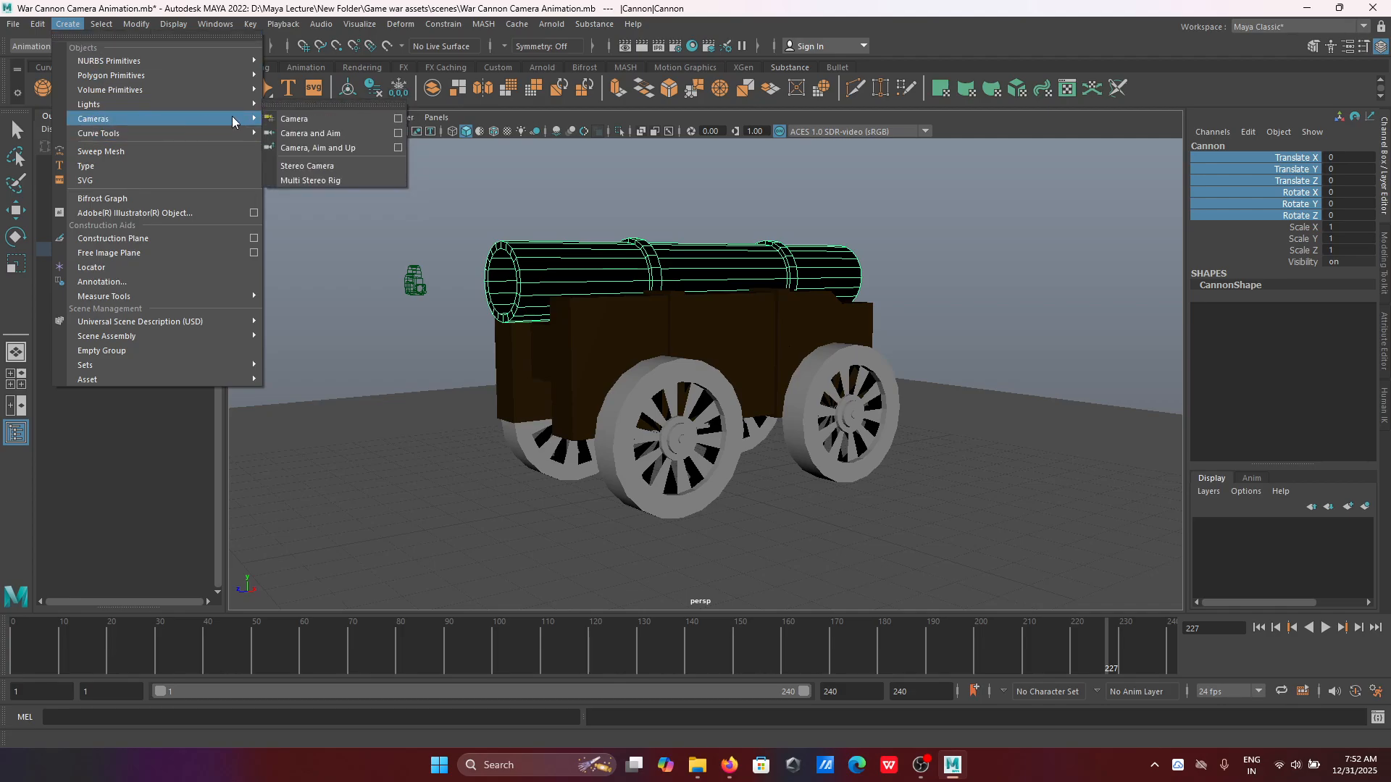
click(283, 120)
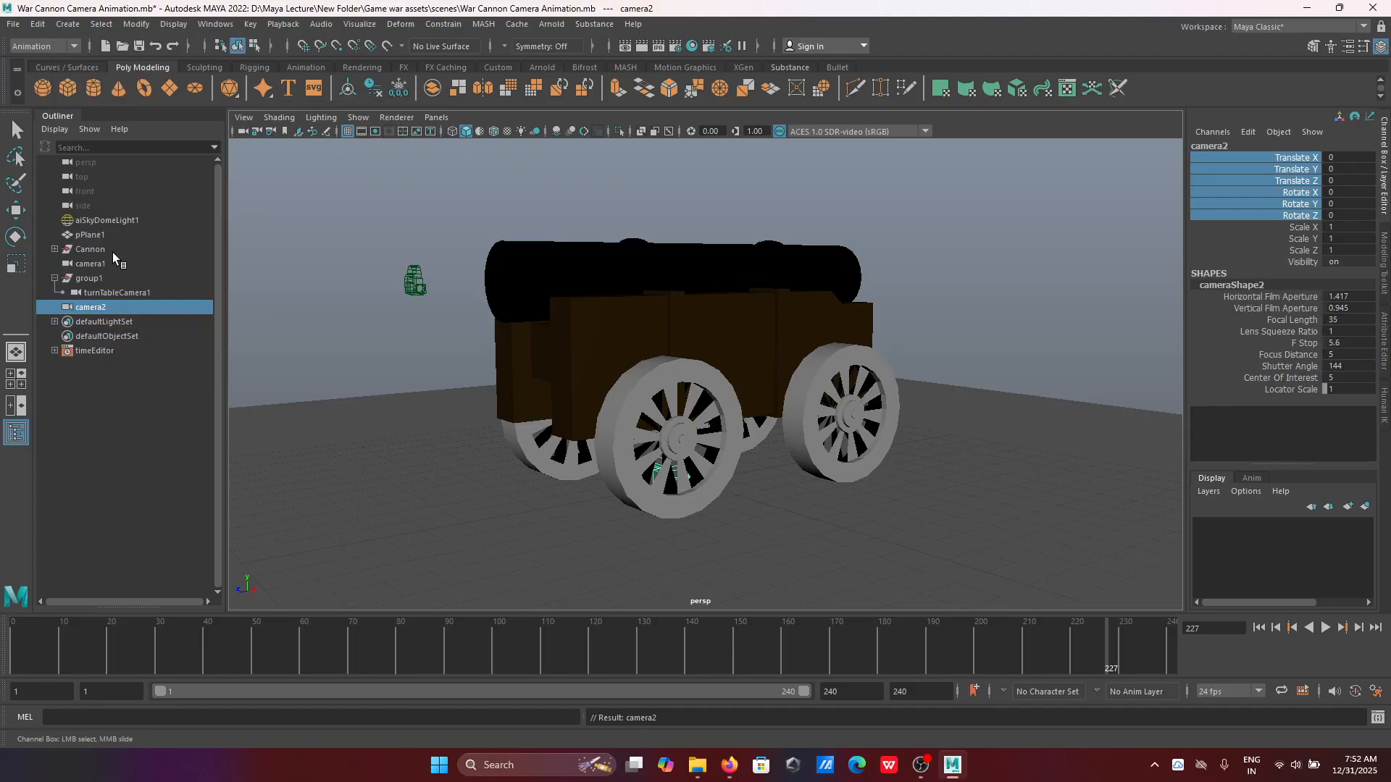
click(106, 305)
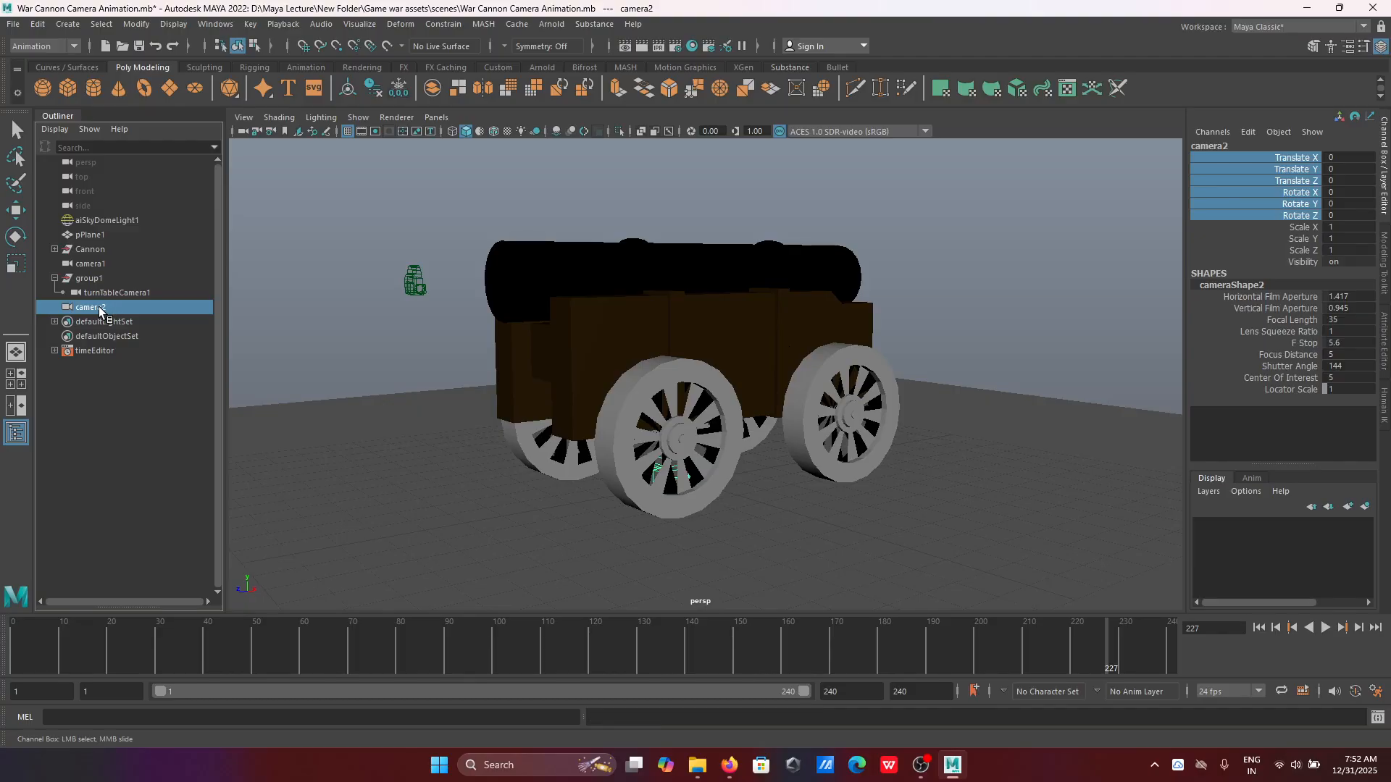
click(54, 279)
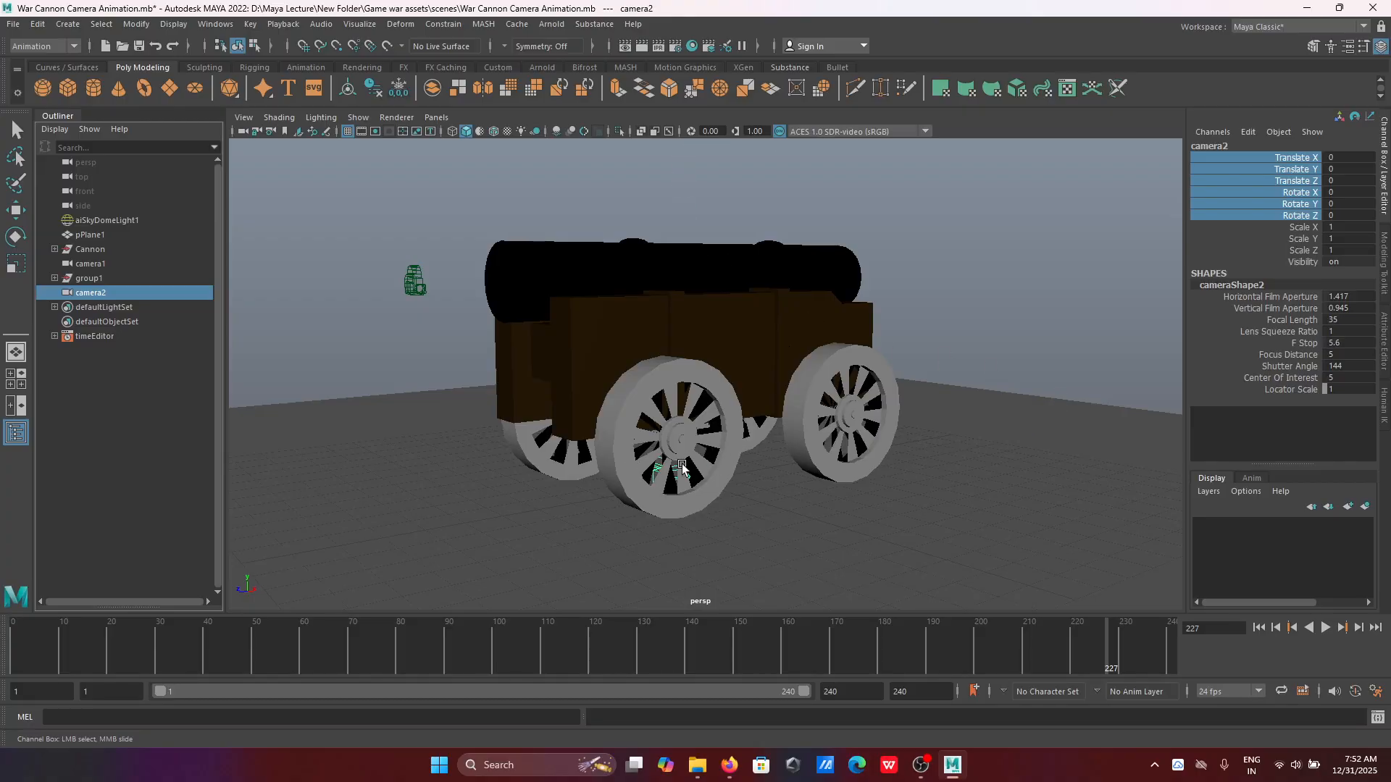
Step: Look through camera2 and position it for a close, low three-quarter view of the whole cannon
click(436, 116)
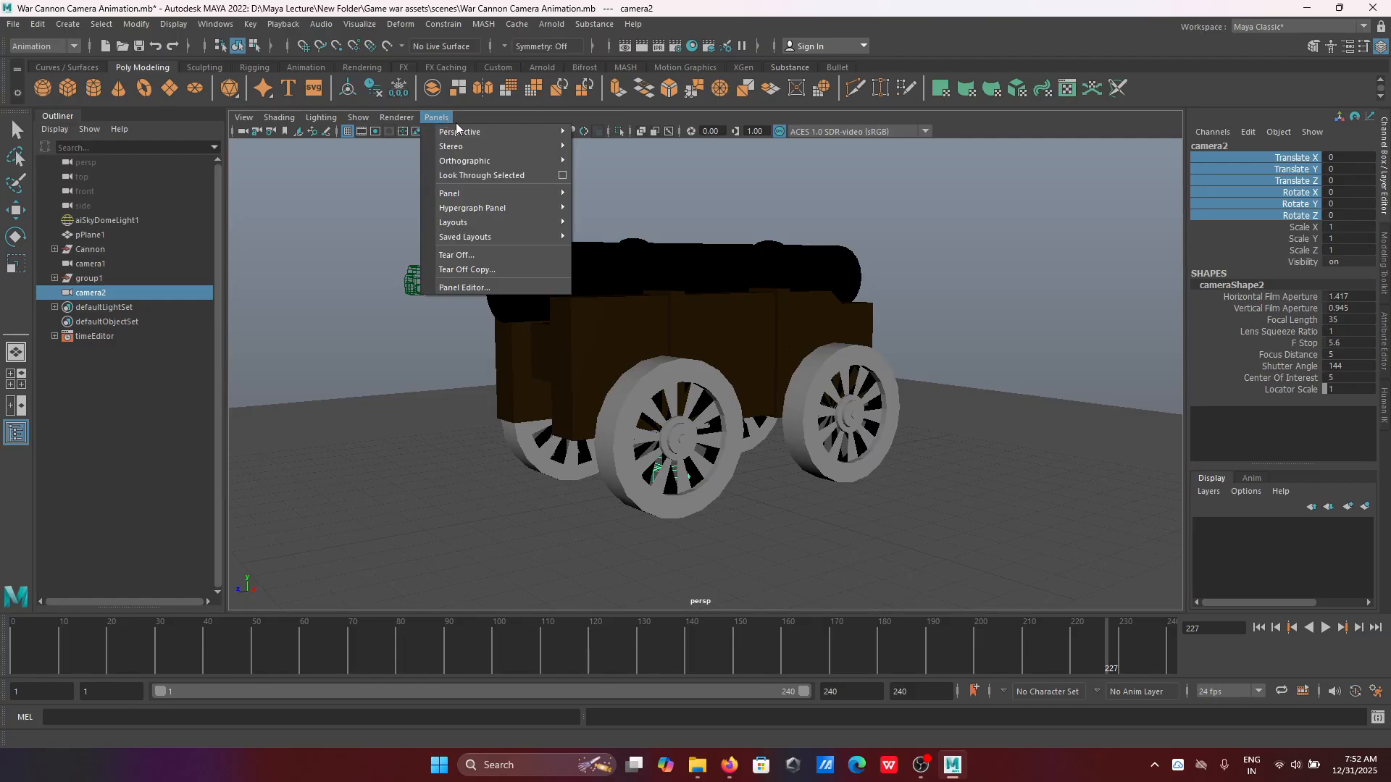
mouse_move(478, 132)
click(659, 148)
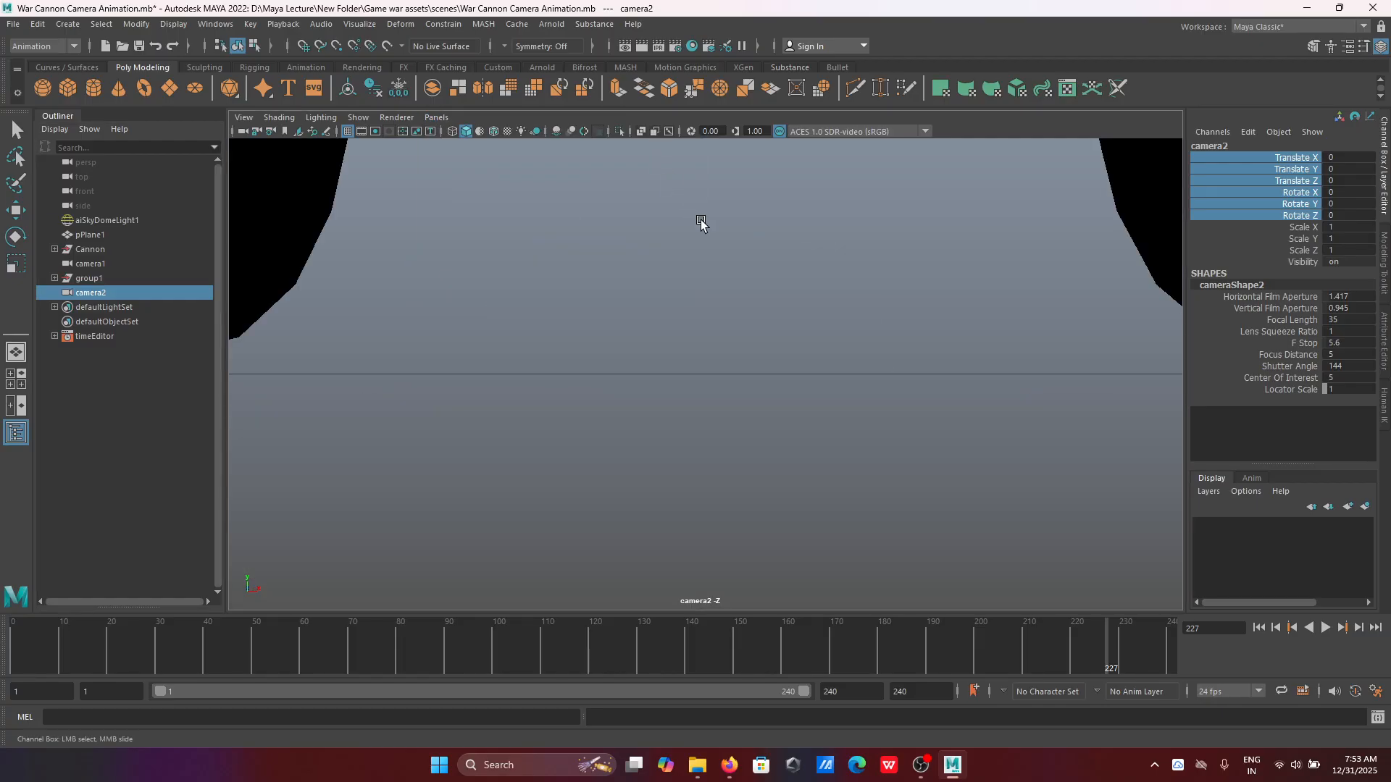
scroll(799, 374, down, 10)
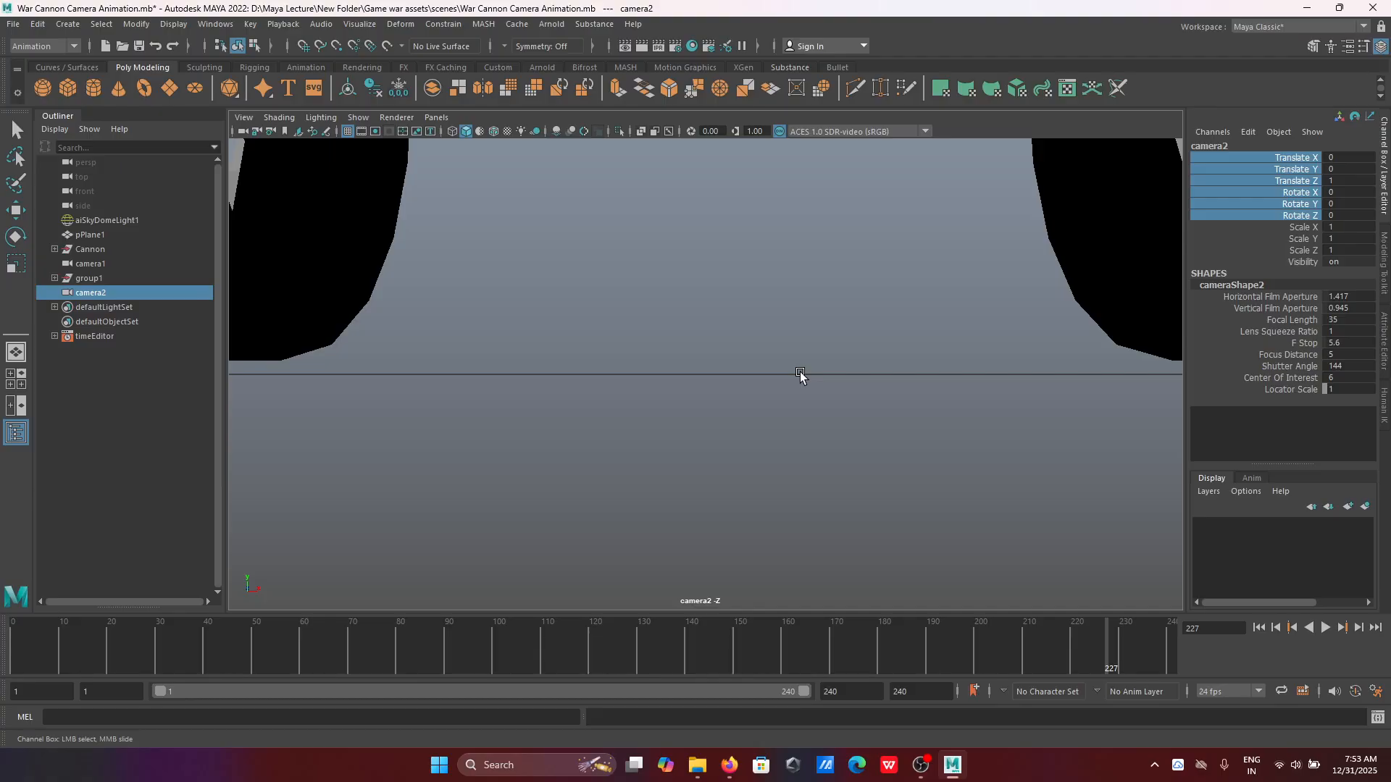
scroll(800, 375, down, 15)
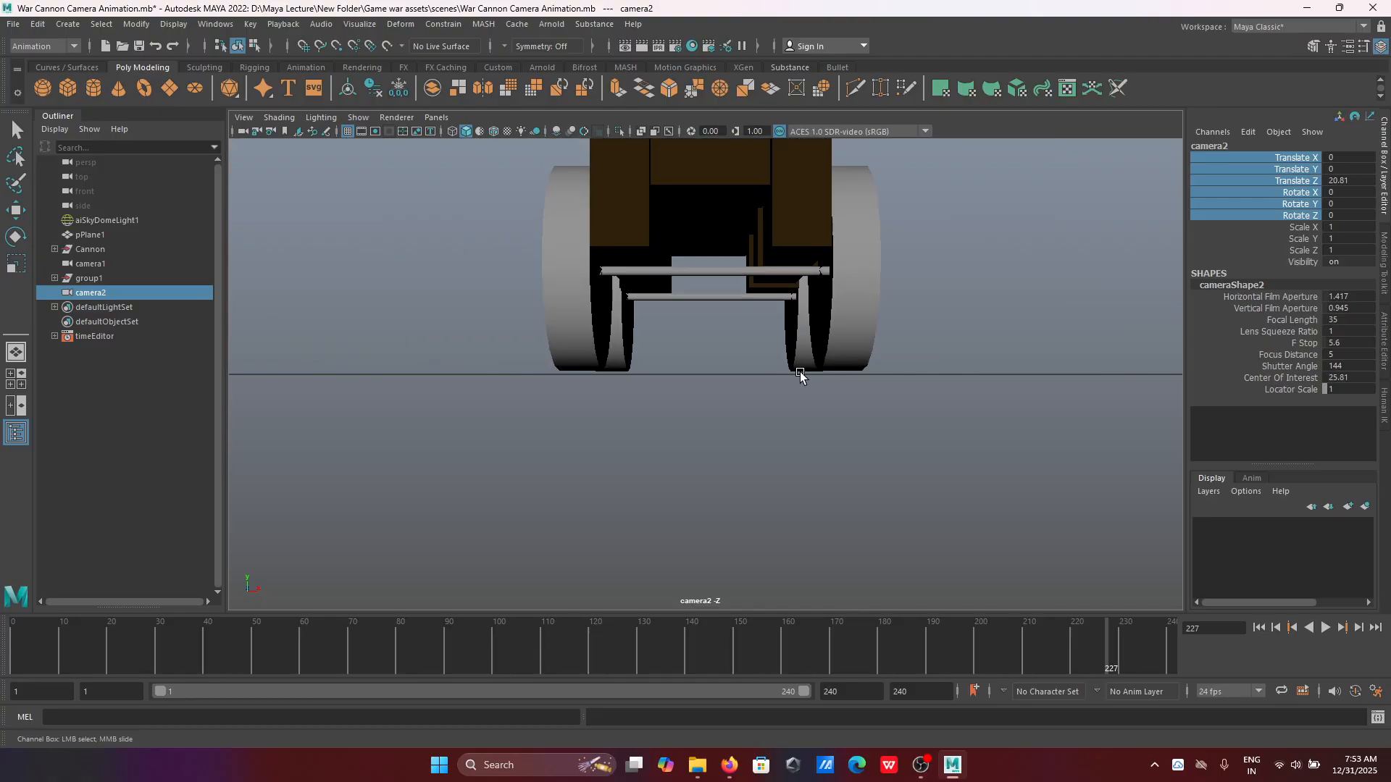
scroll(800, 375, down, 5)
alt+drag(801, 370, 739, 379)
alt+middle_drag(738, 378, 770, 404)
scroll(780, 427, up, 2)
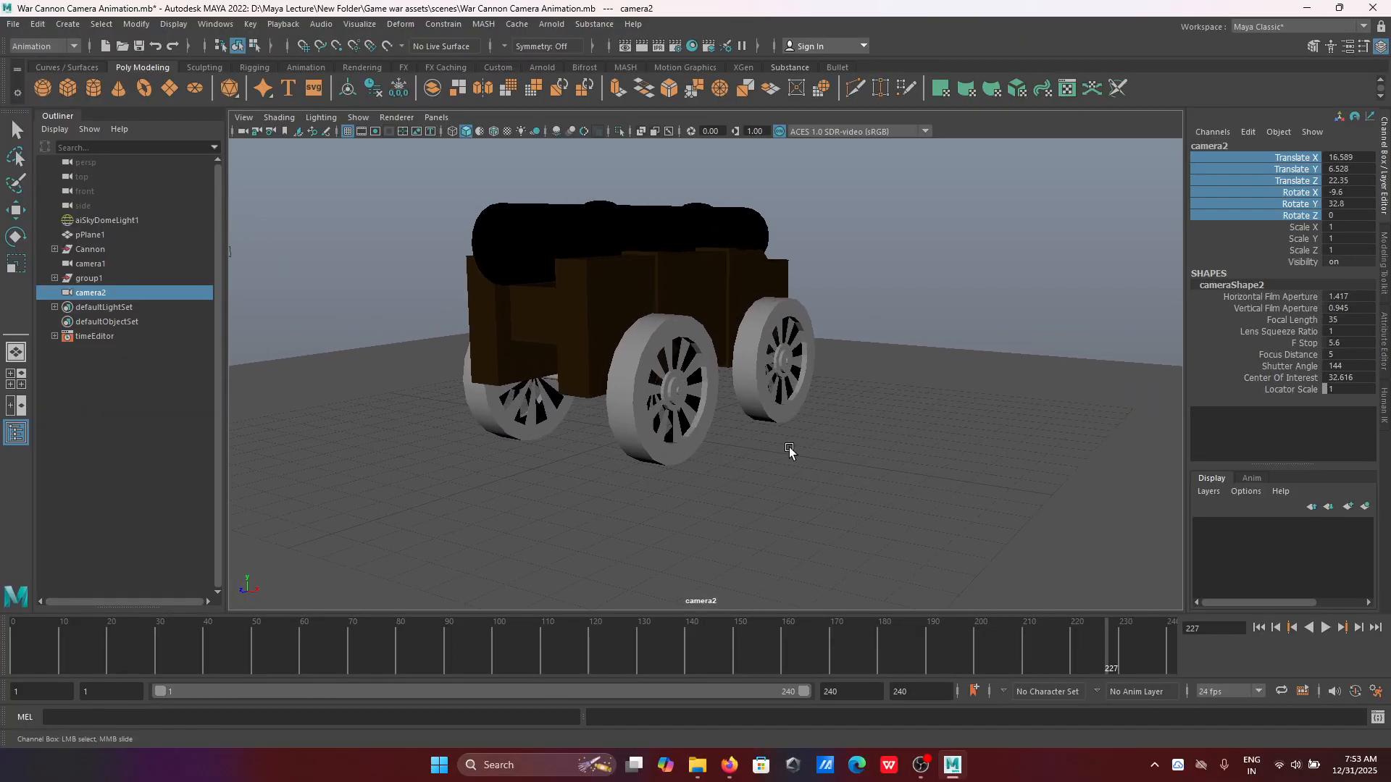
alt+middle_drag(792, 454, 841, 497)
mouse_move(841, 497)
alt+mouse_down()
mouse_move(810, 499)
mouse_move(845, 522)
alt+mouse_up()
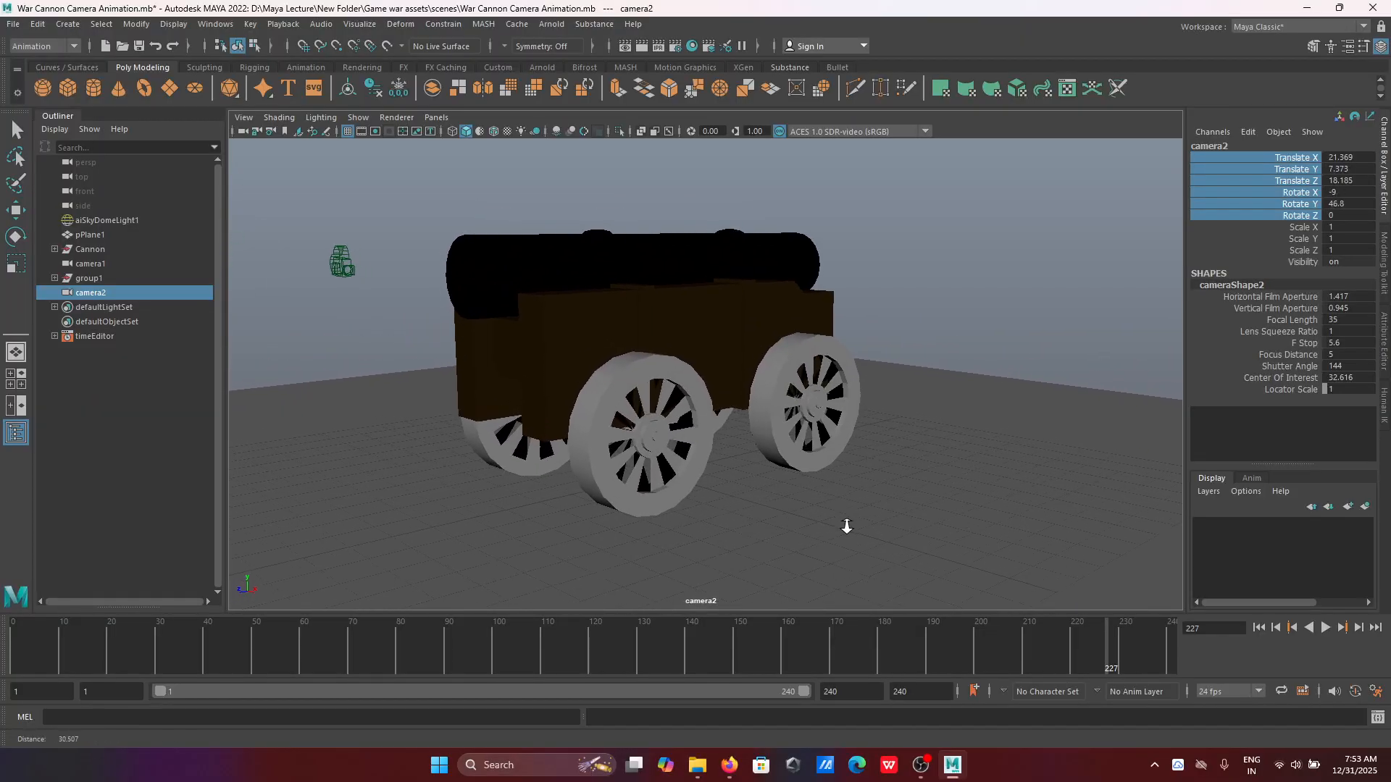
alt+right_drag(845, 521, 923, 554)
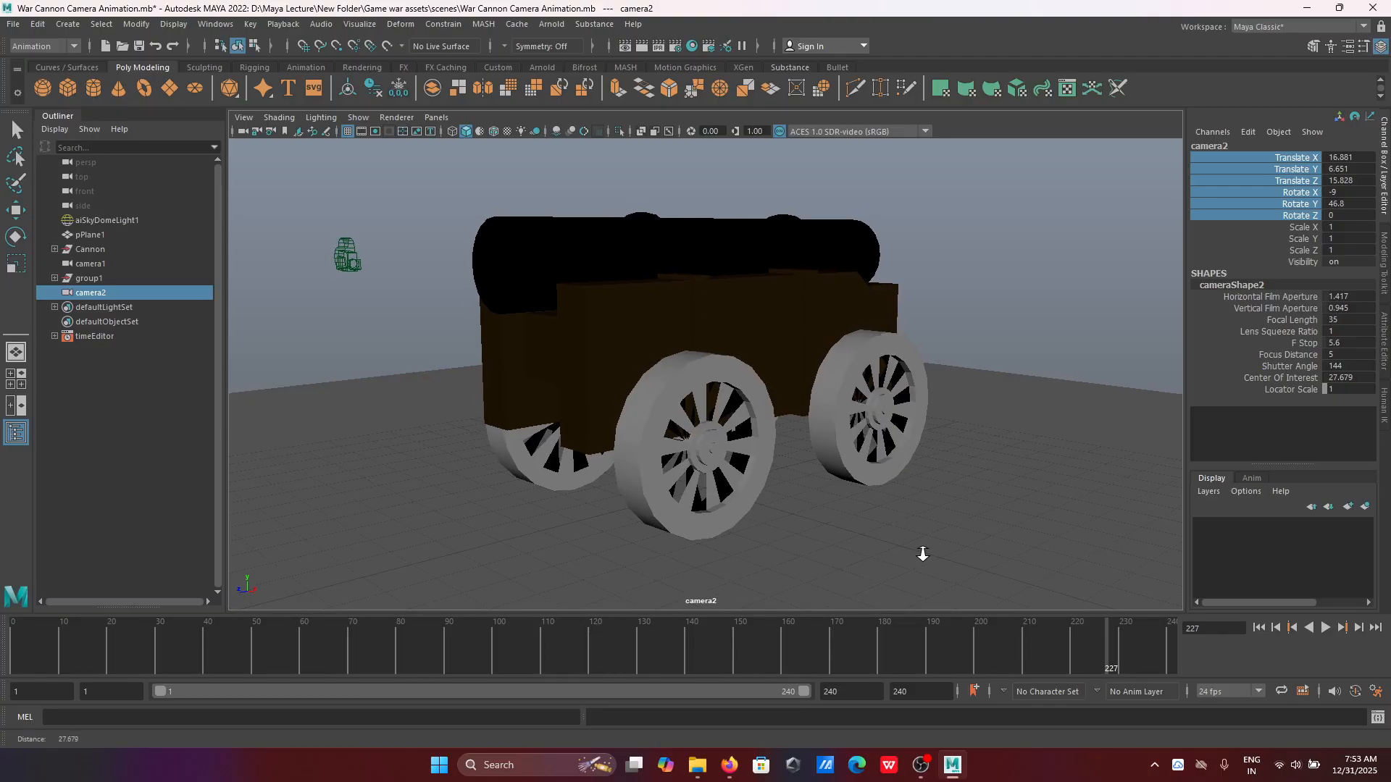
Step: Duplicate the Cannon group, hide the original, and select the duplicate Cannon1
click(90, 250)
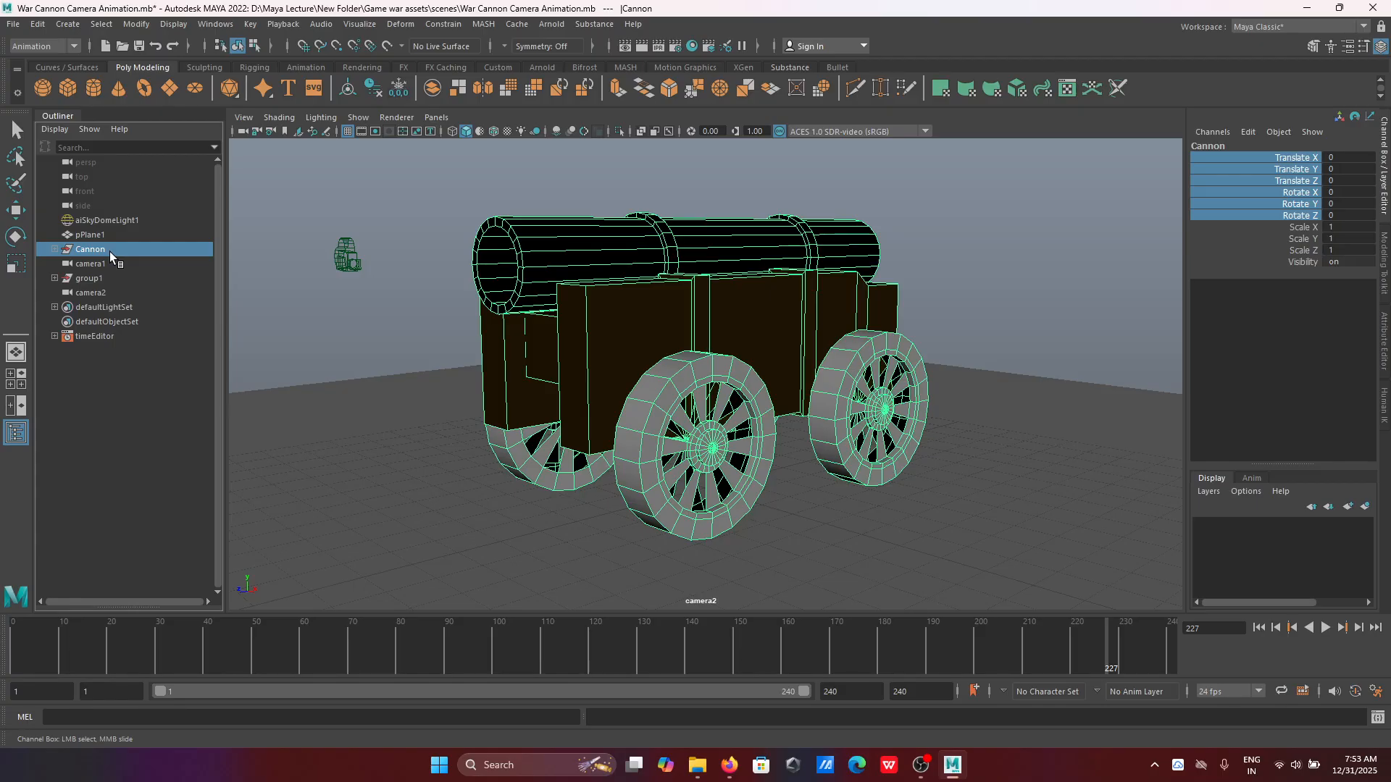
key(ctrl+d)
click(110, 251)
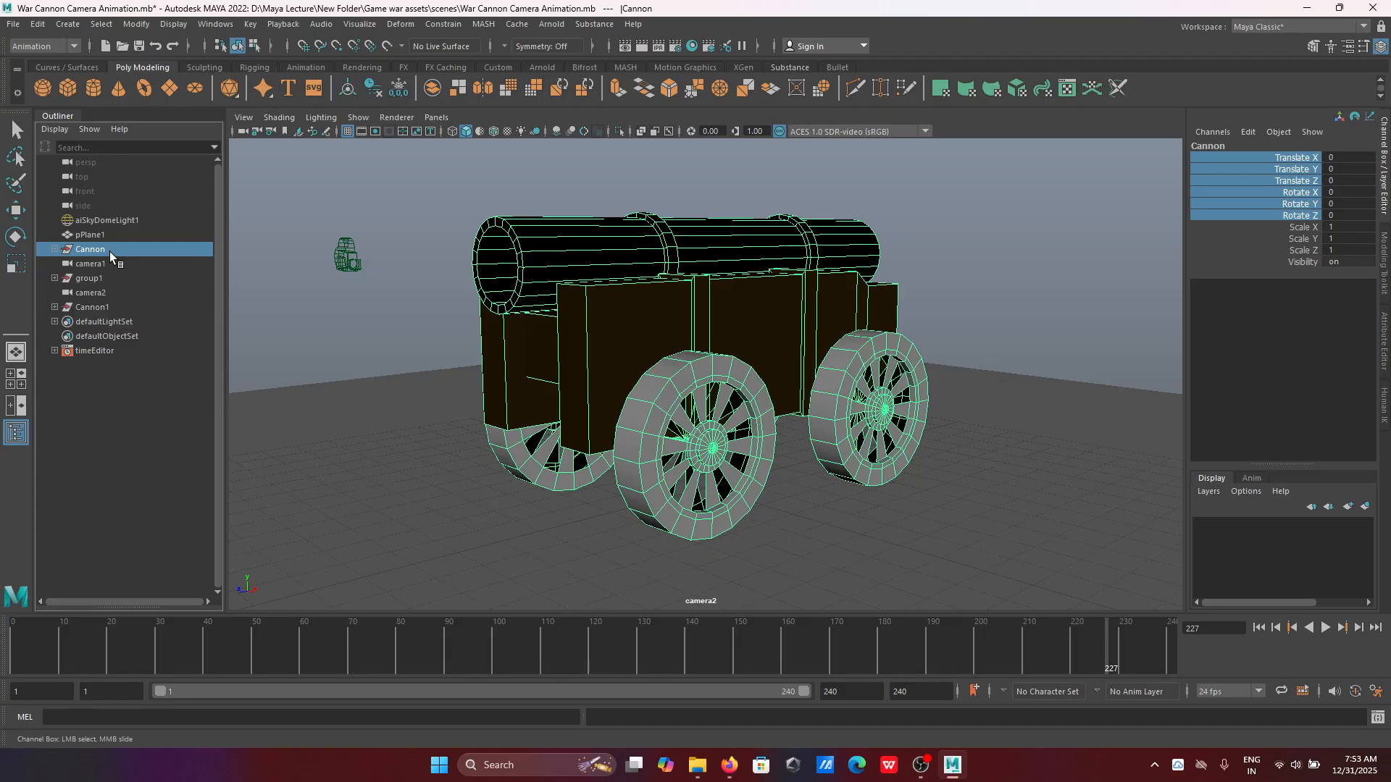
key(ctrl+h)
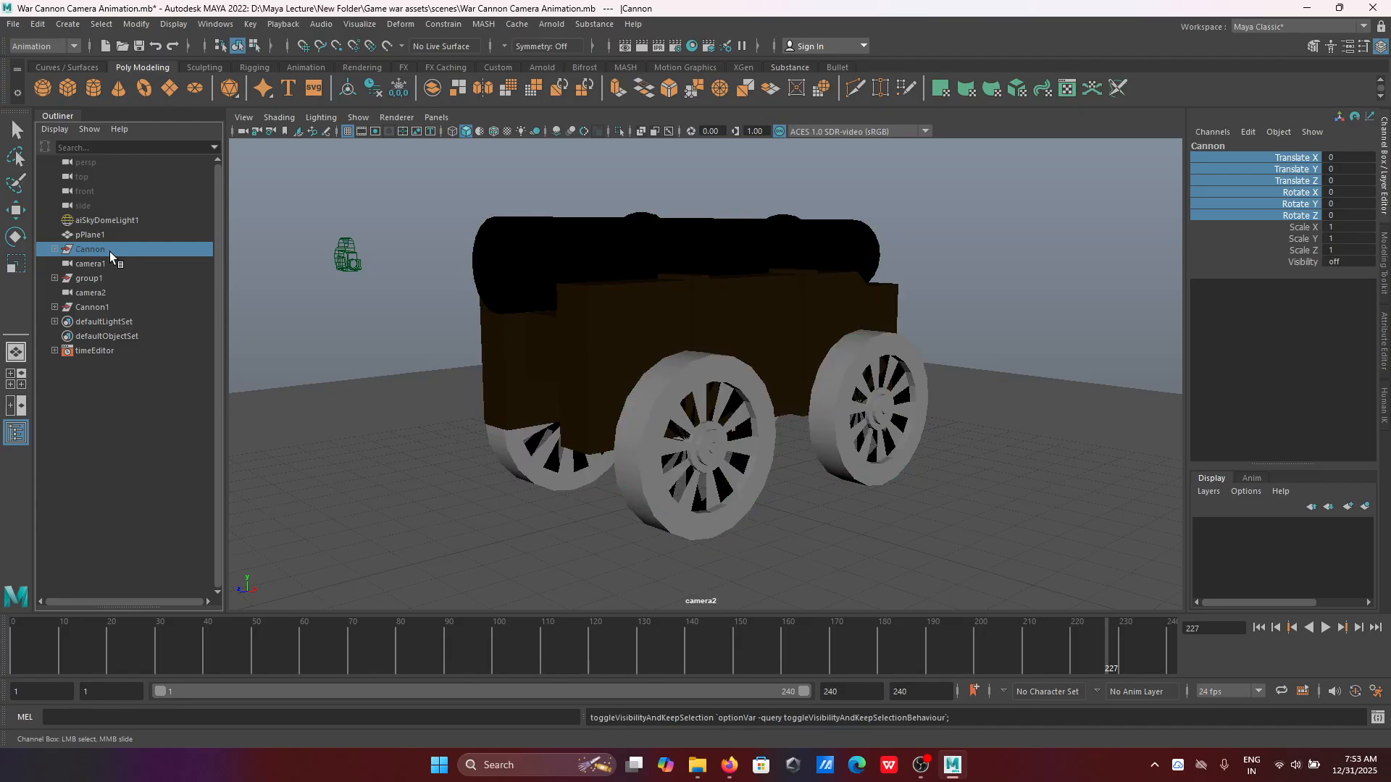
click(101, 307)
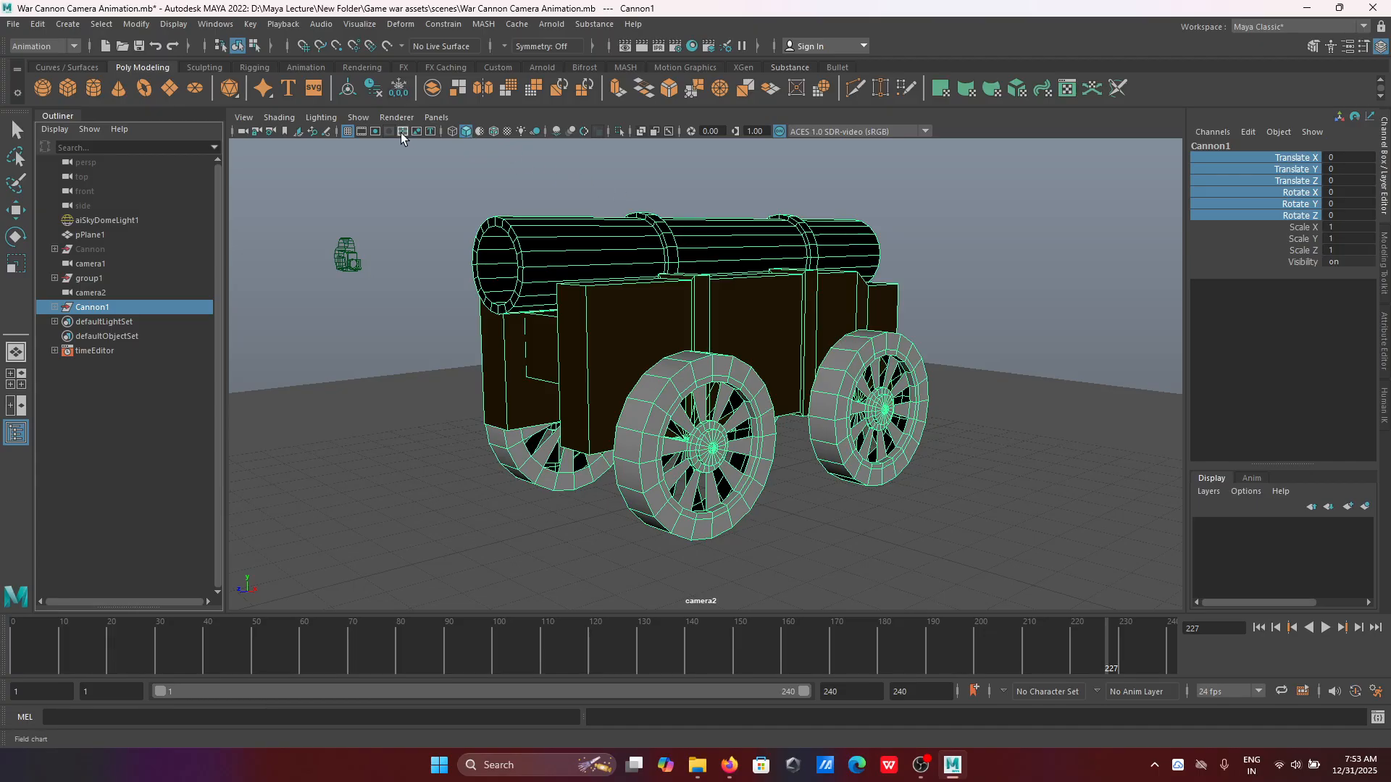
Step: Show camera2's resolution gate with the cannon centred inside it, and return to frame 1
click(375, 132)
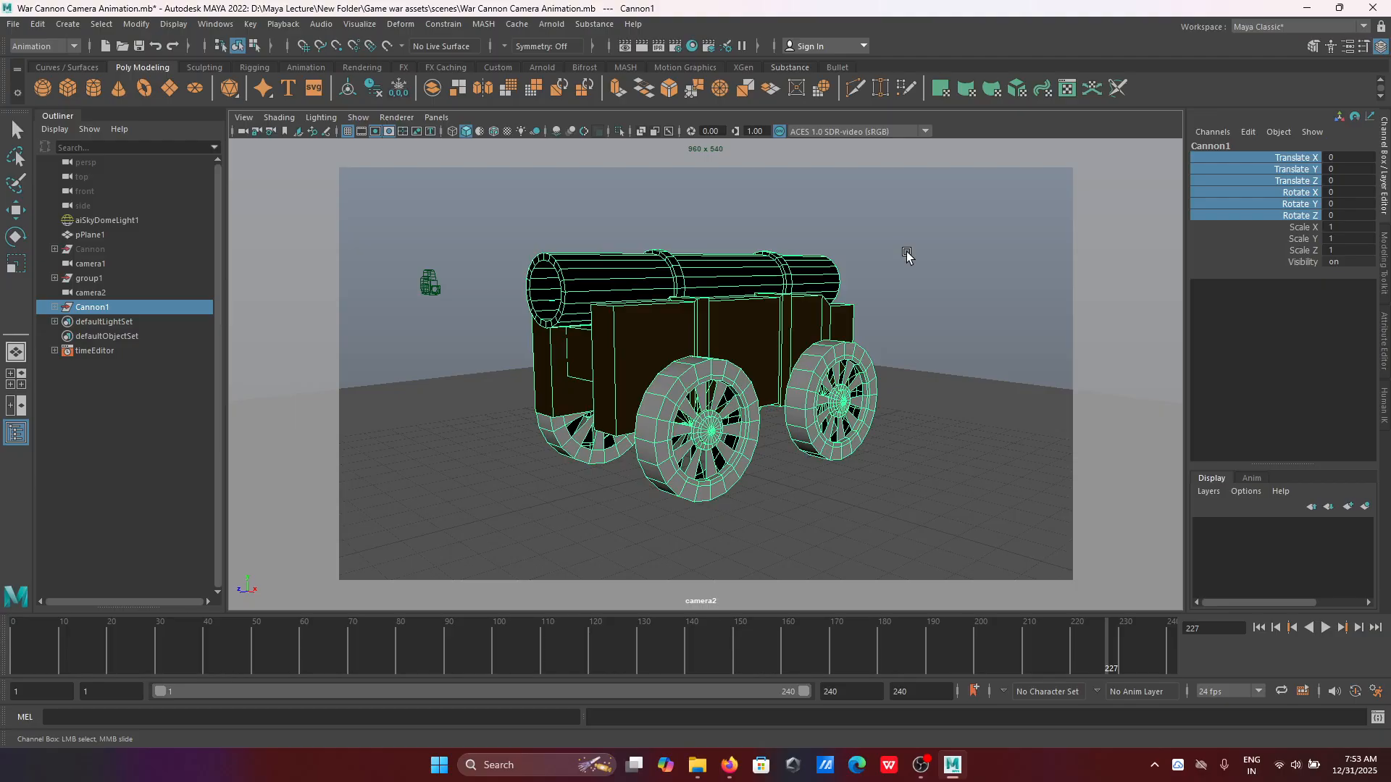
alt+middle_drag(925, 255, 932, 248)
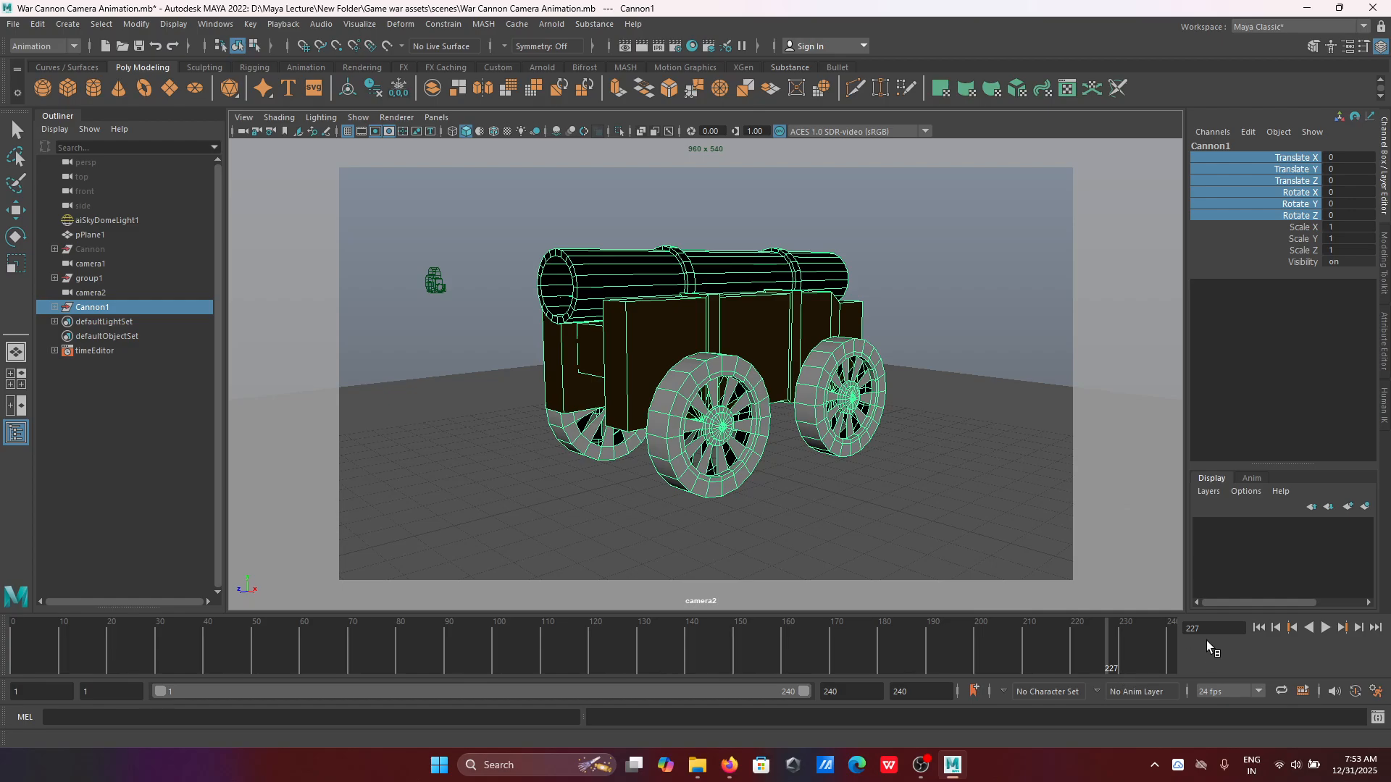
click(1258, 629)
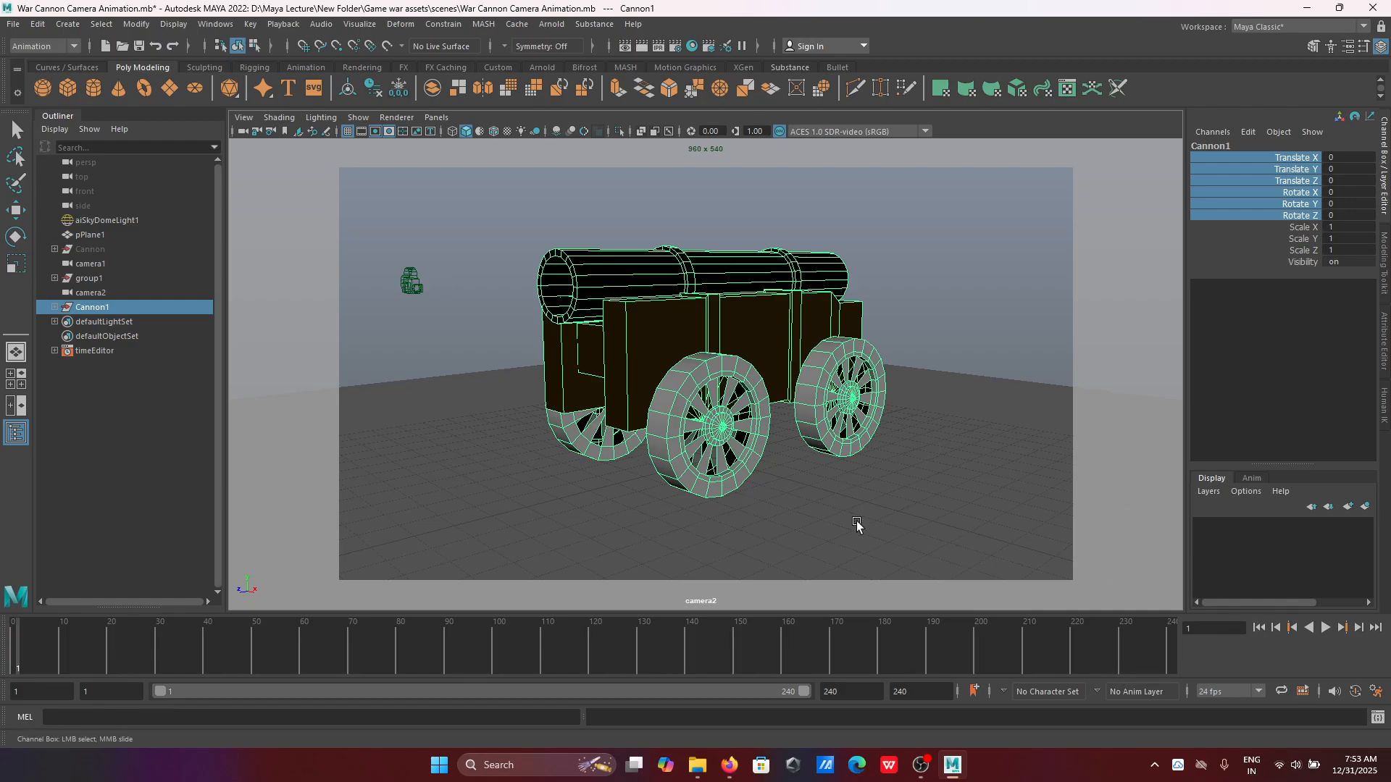
key(e)
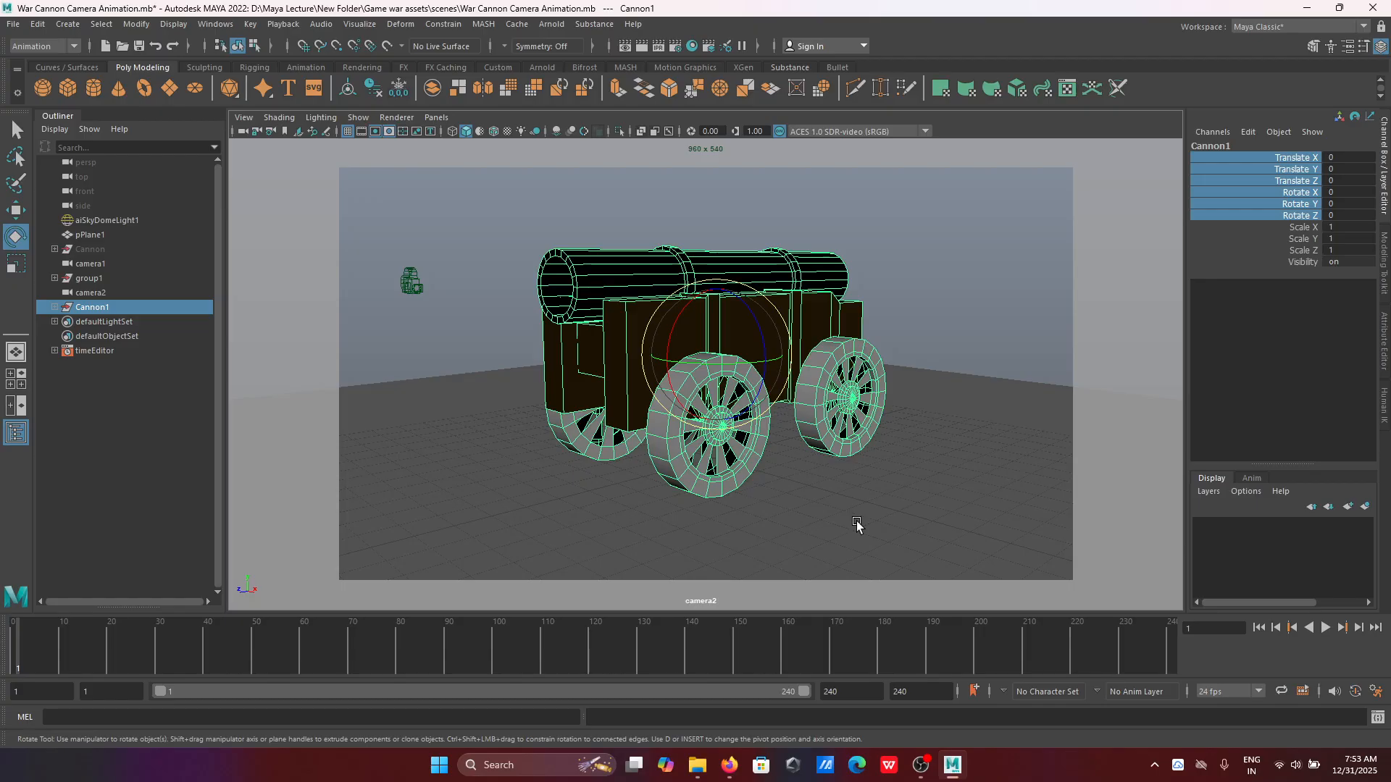
drag(726, 361, 767, 366)
key(ctrl+z)
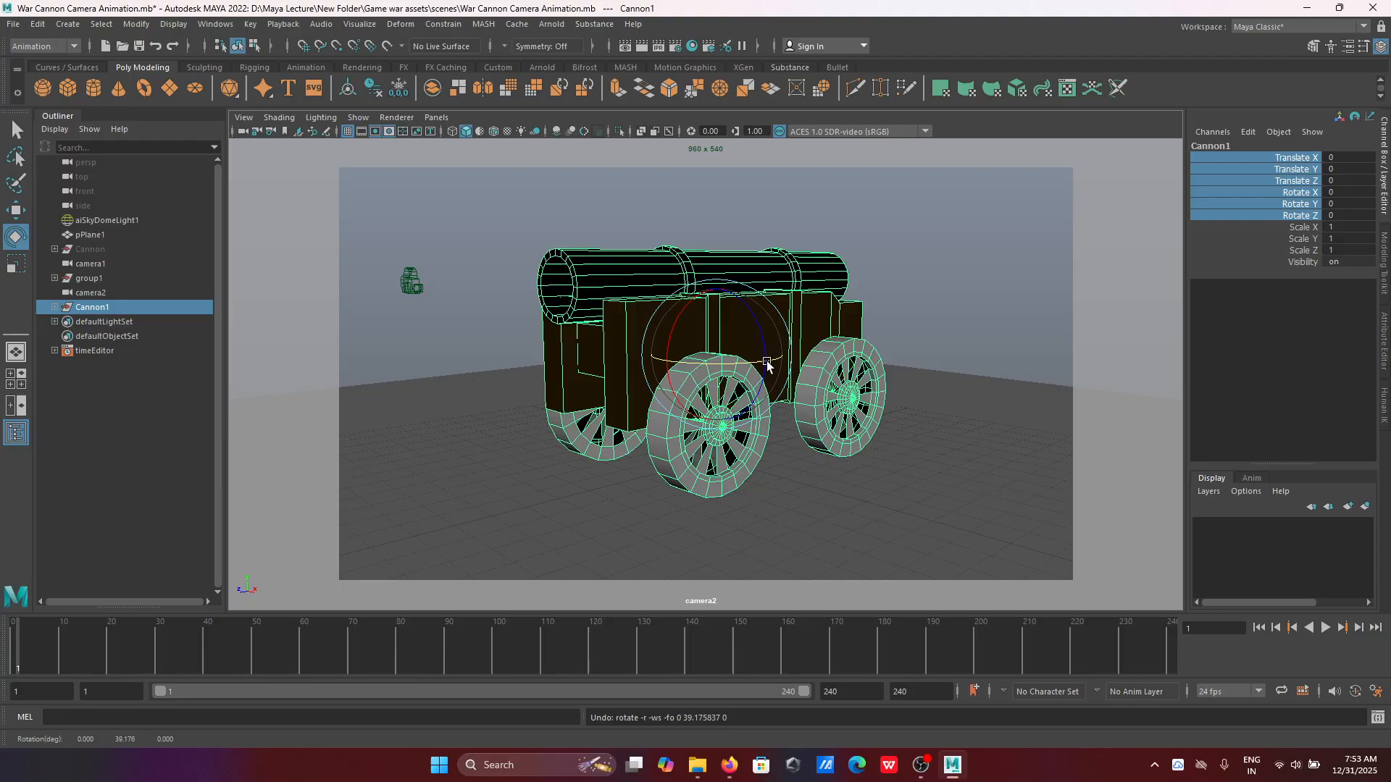
Step: Key only Cannon1's Rotate Y channel at 0 on frame 1
click(1257, 205)
right_click(1256, 206)
click(1270, 237)
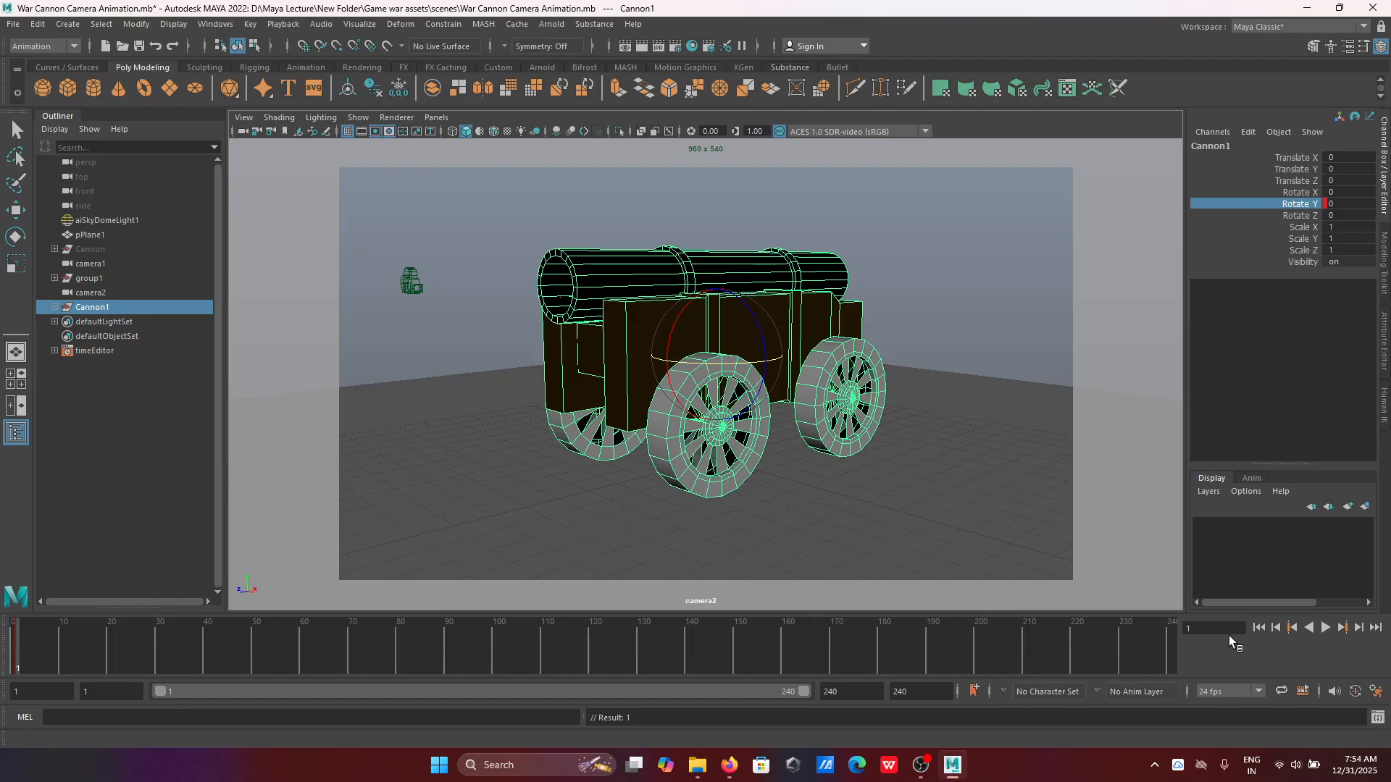
Step: At frame 240, set Cannon1's Rotate Y to 360 and key that channel
click(1165, 649)
click(1349, 213)
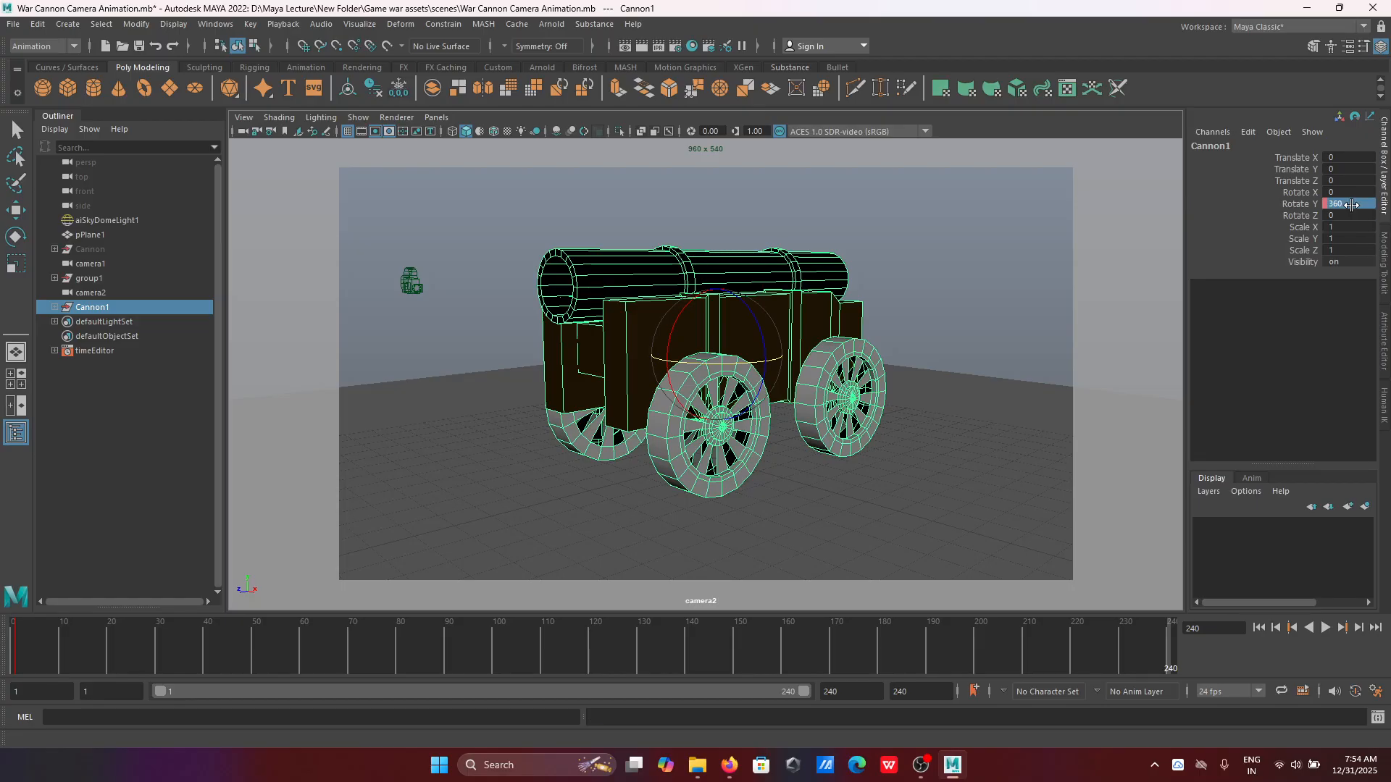
right_click(1293, 206)
click(1263, 236)
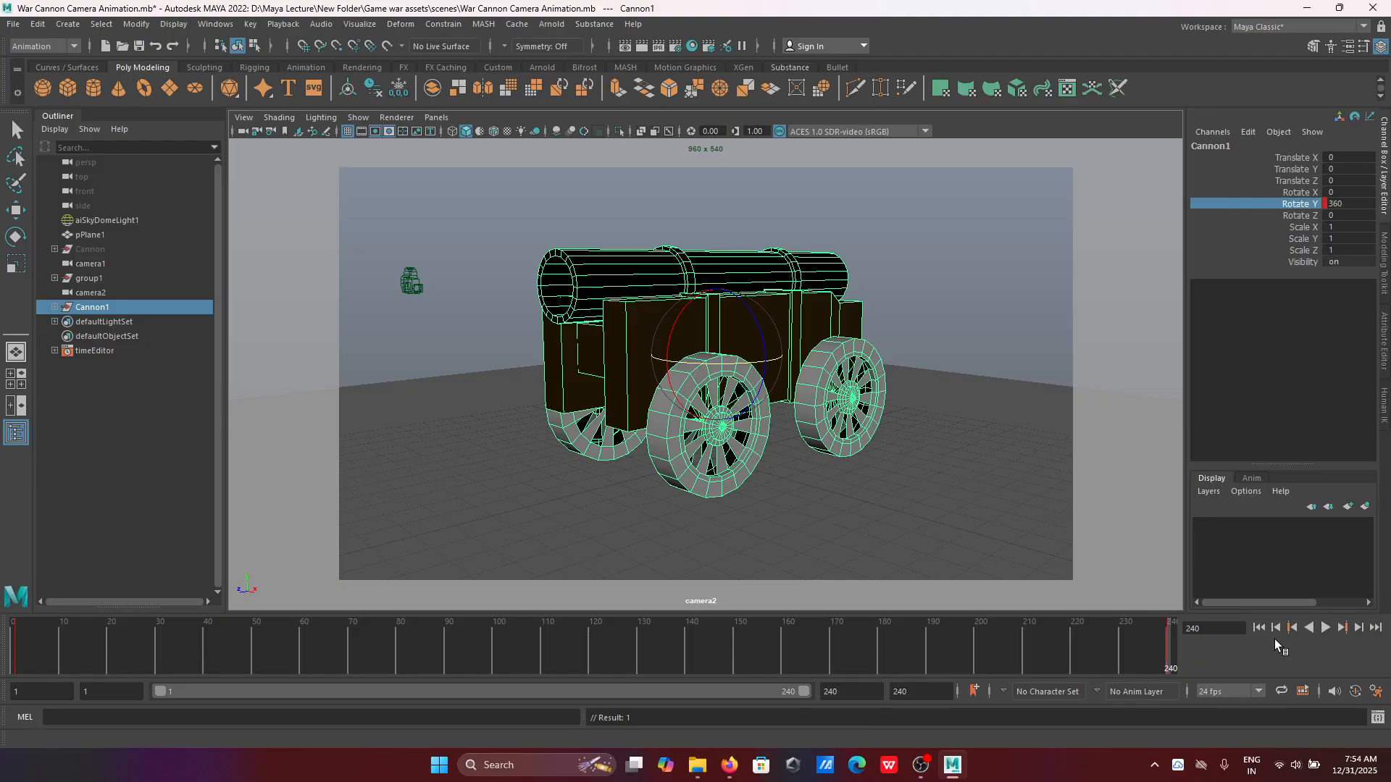
Step: Play Cannon1's full-turn rotation from its first key through camera2
click(1292, 627)
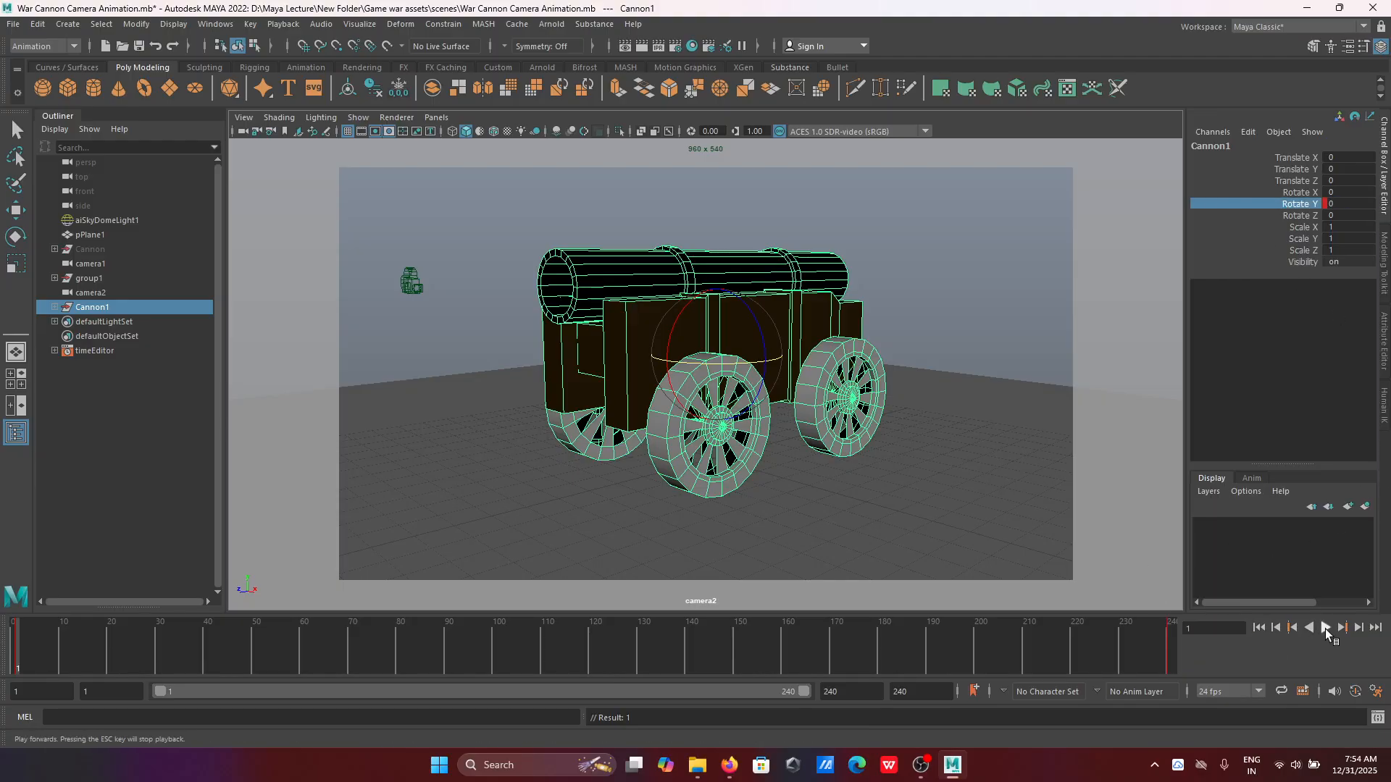
click(1324, 629)
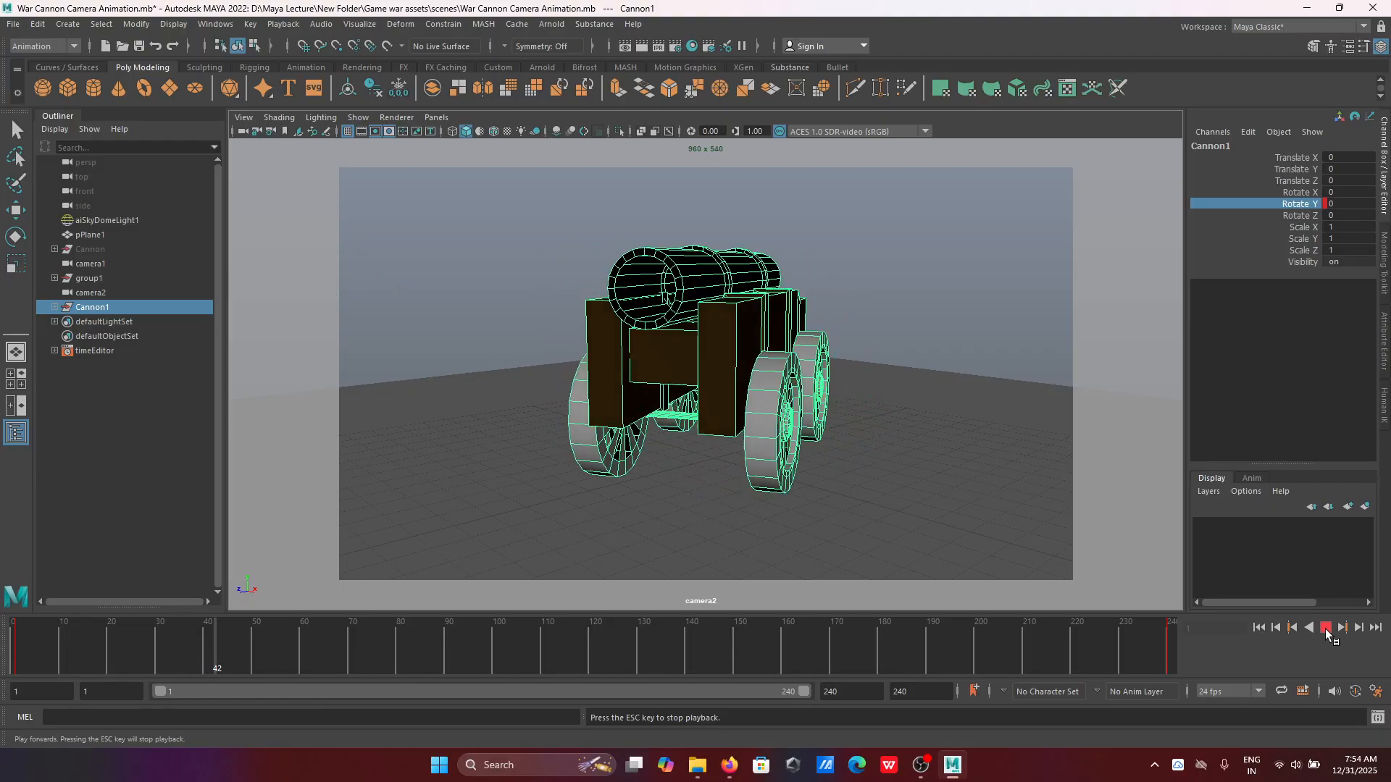
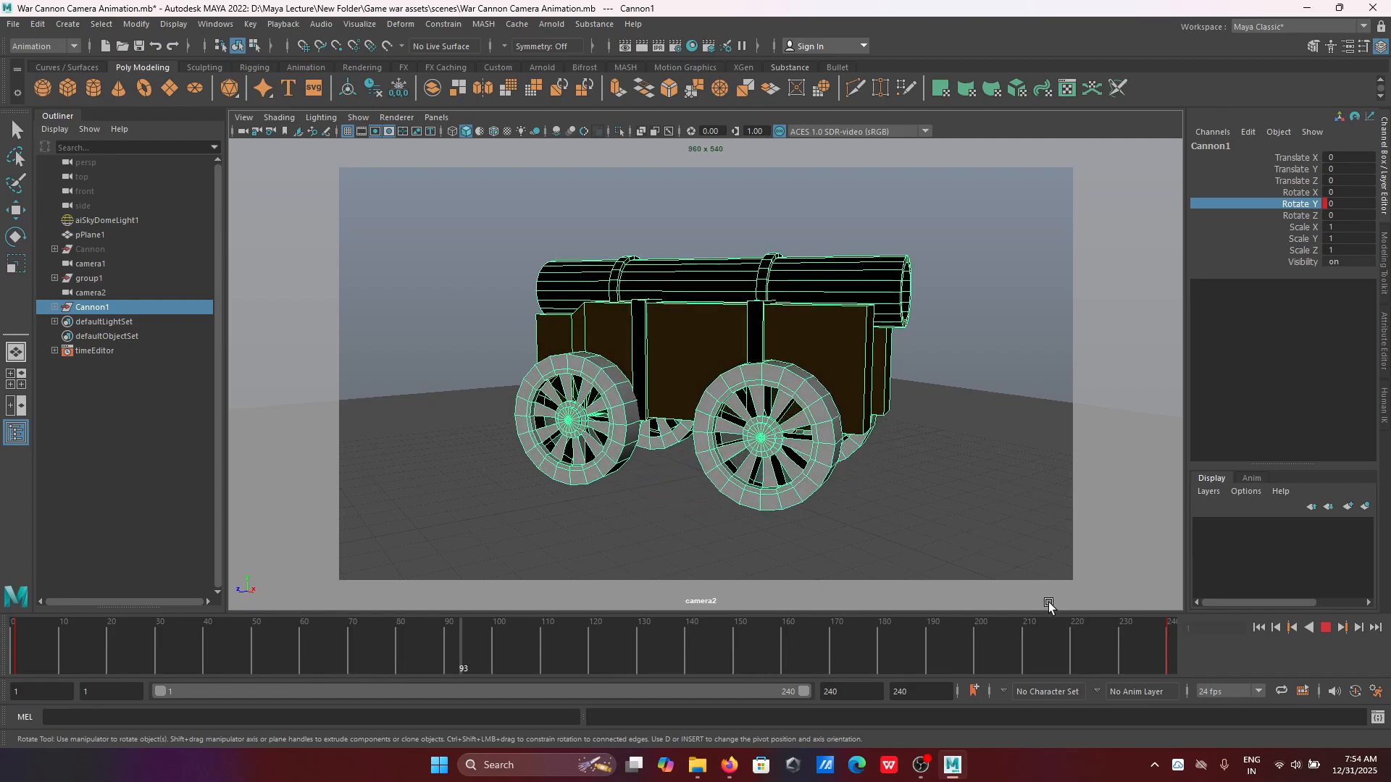
drag(624, 652, 2, 657)
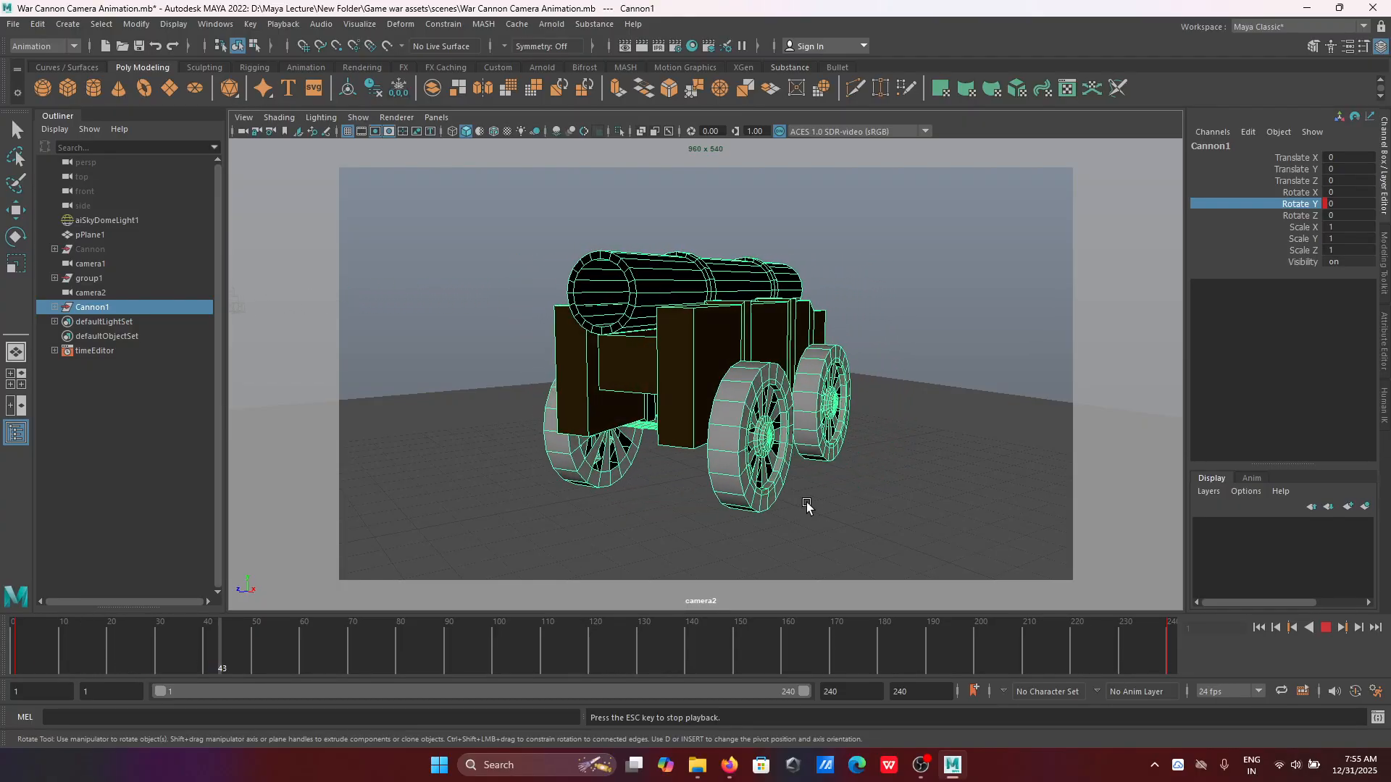
Step: Stop the playback at the first frame and save the scene
click(1325, 628)
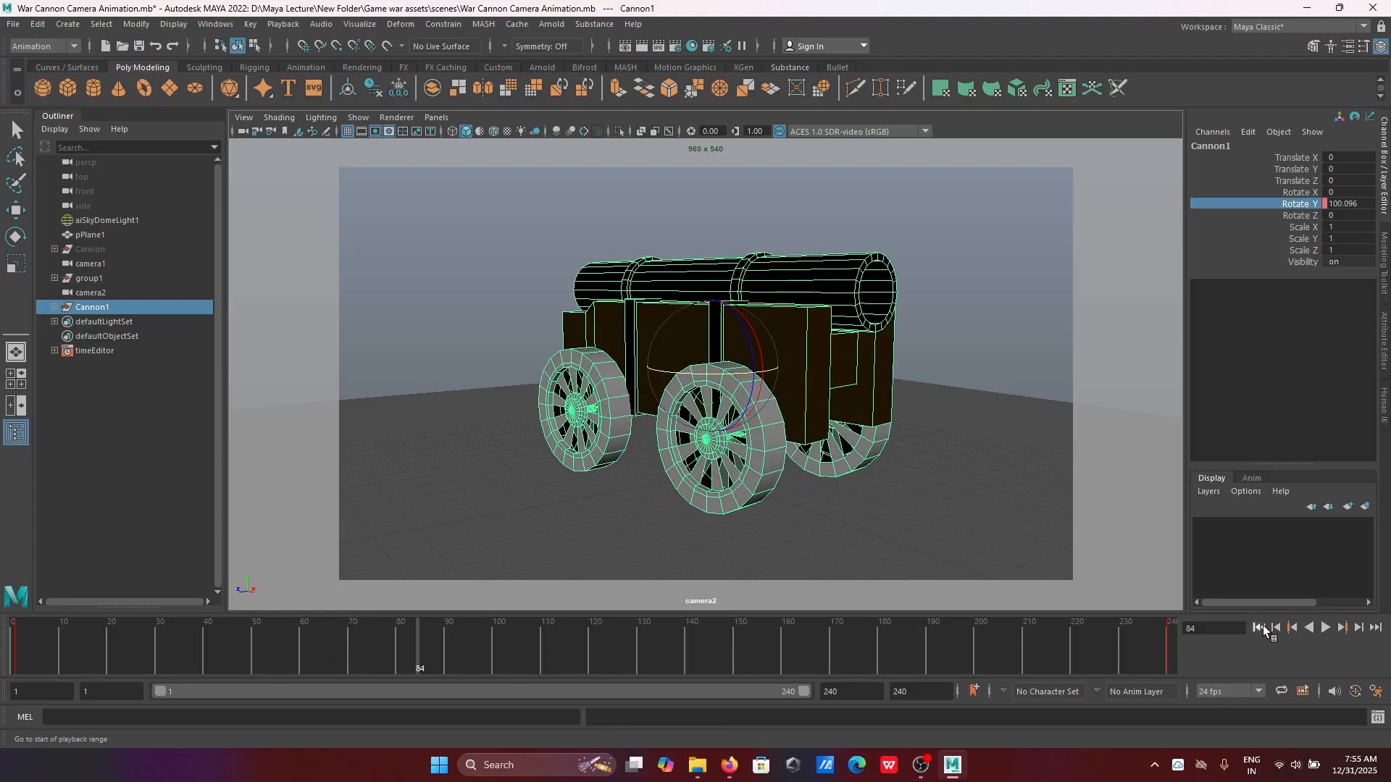
click(1259, 628)
key(q)
key(ctrl+s)
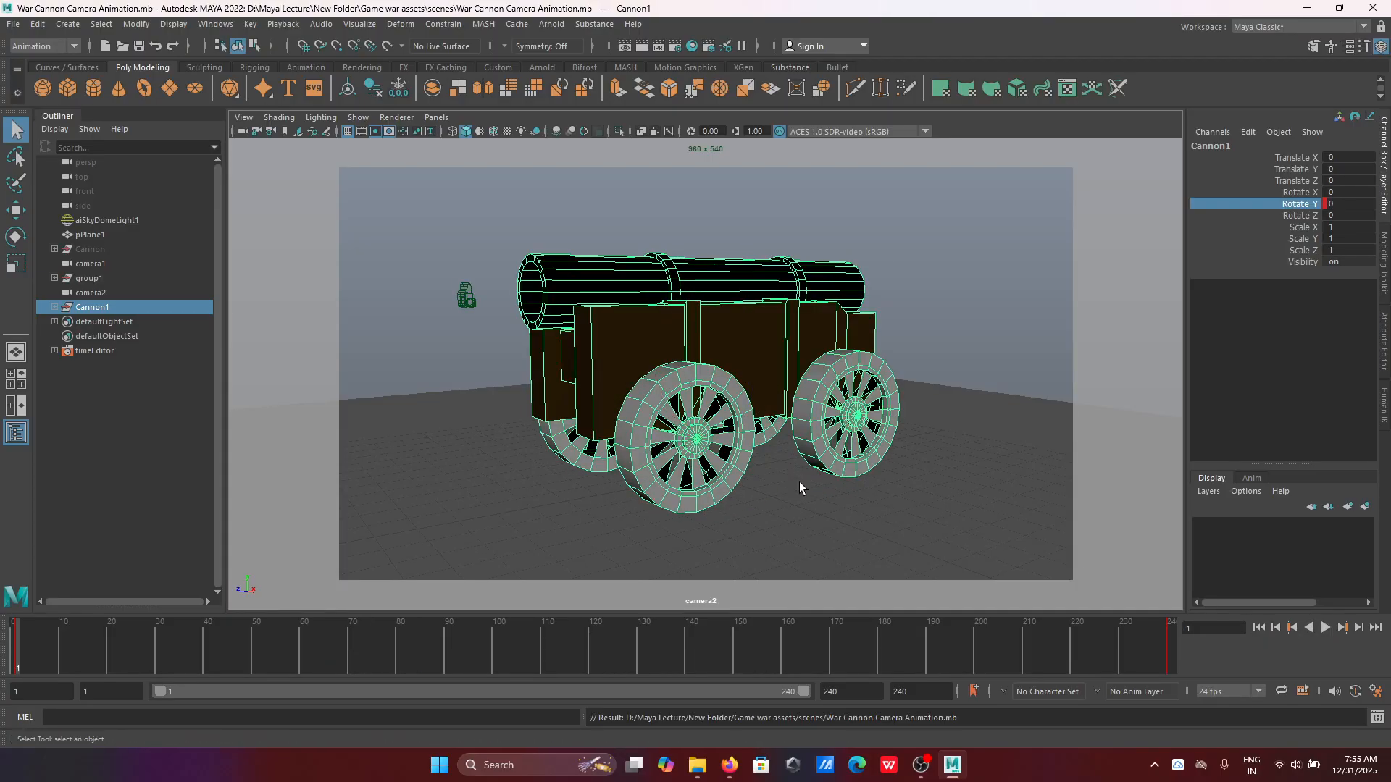
Step: In the Graph Editor, give all of Cannon1's Rotate Y keys linear tangents, and minimize the editor
click(150, 307)
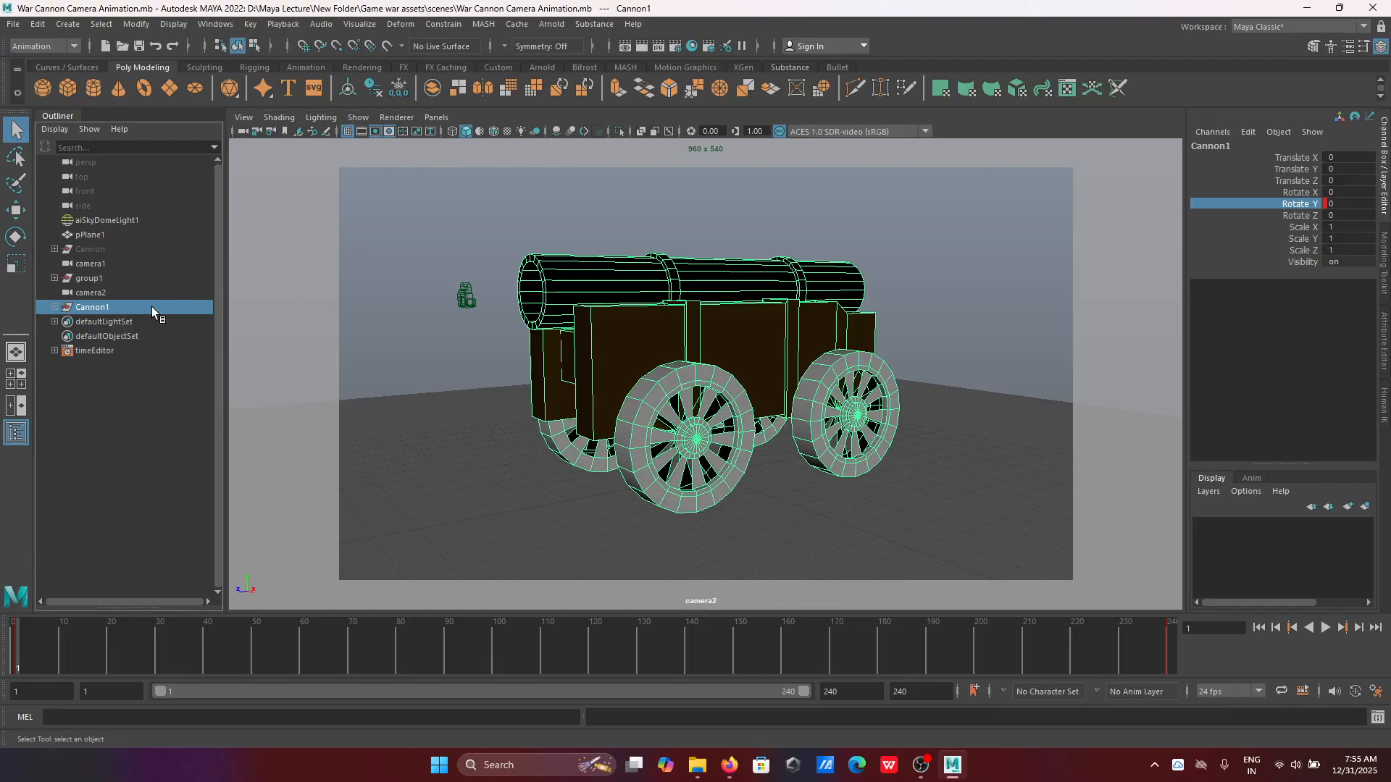
click(208, 25)
mouse_move(281, 87)
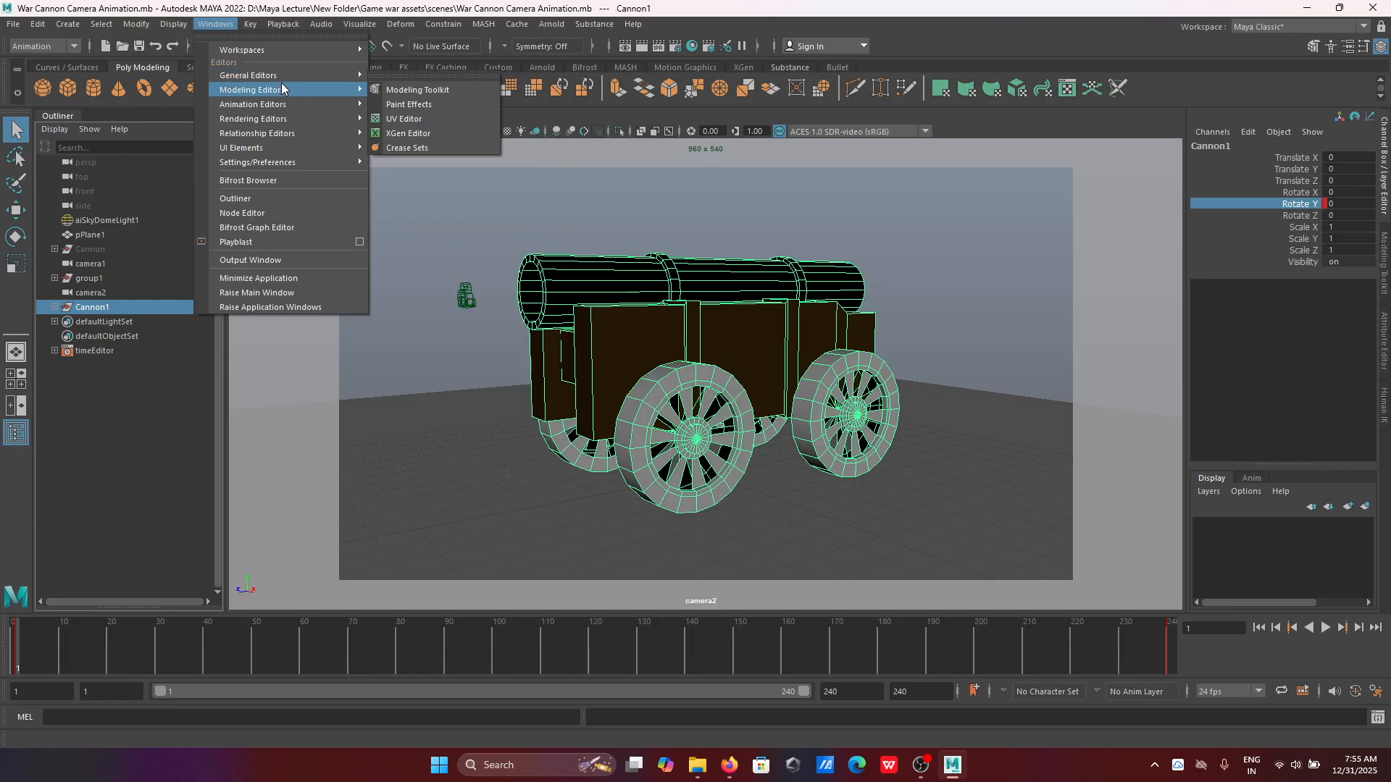
mouse_move(317, 111)
click(420, 106)
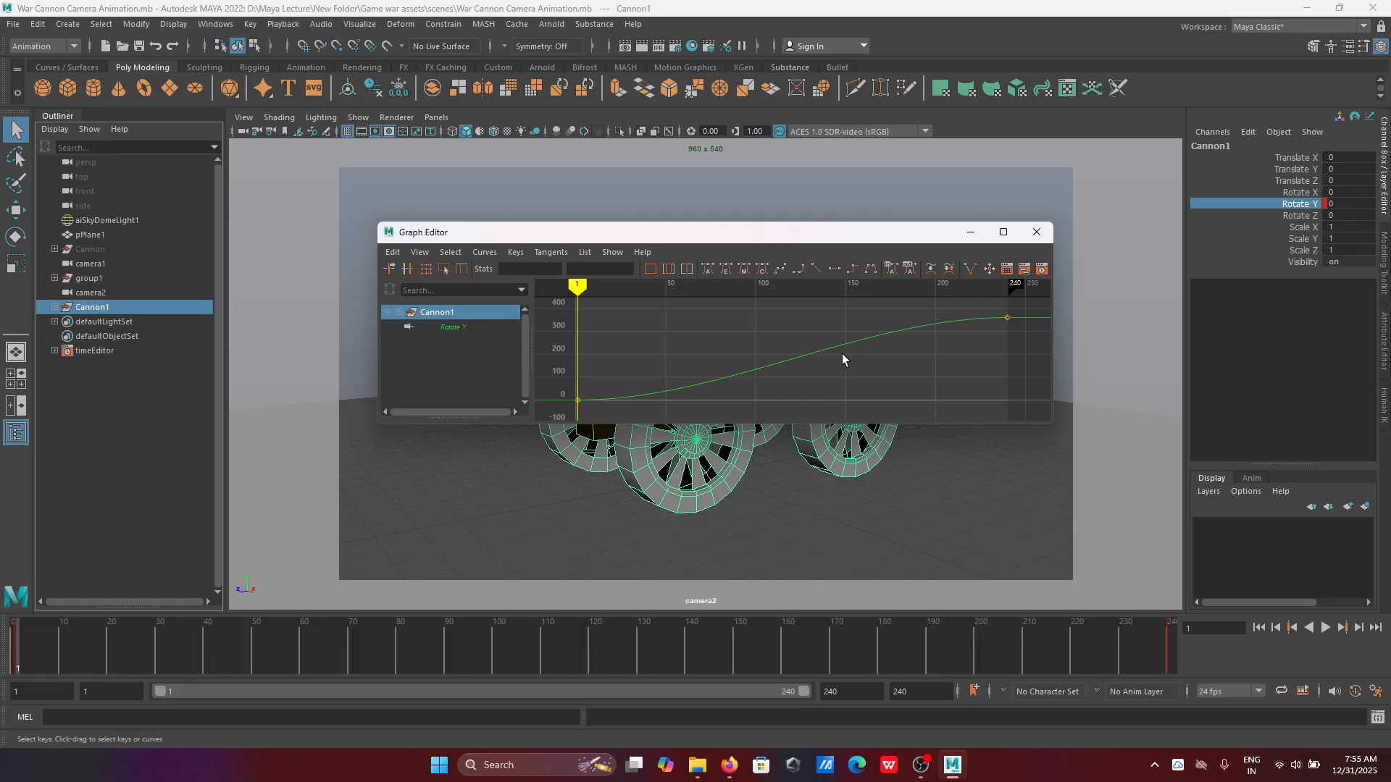
scroll(836, 355, down, 4)
click(445, 328)
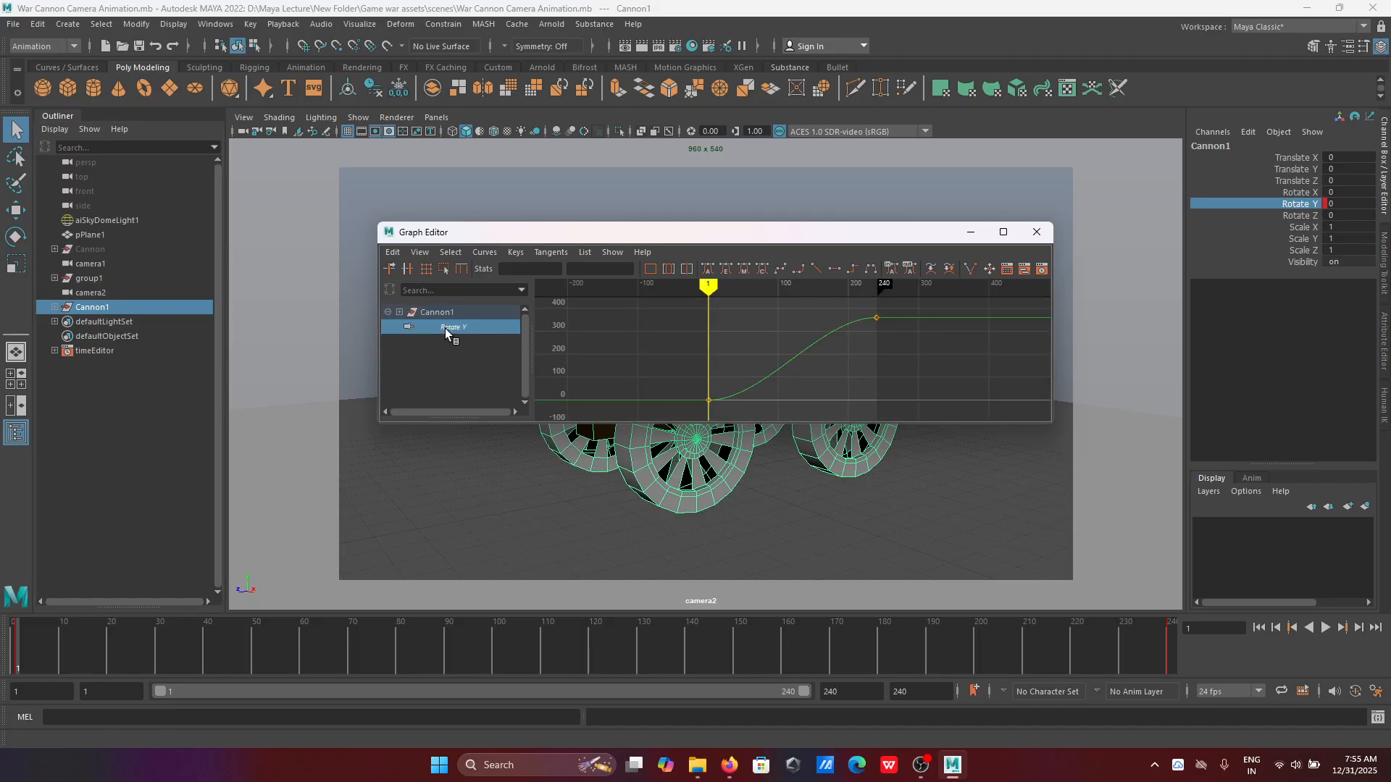
drag(641, 333, 923, 416)
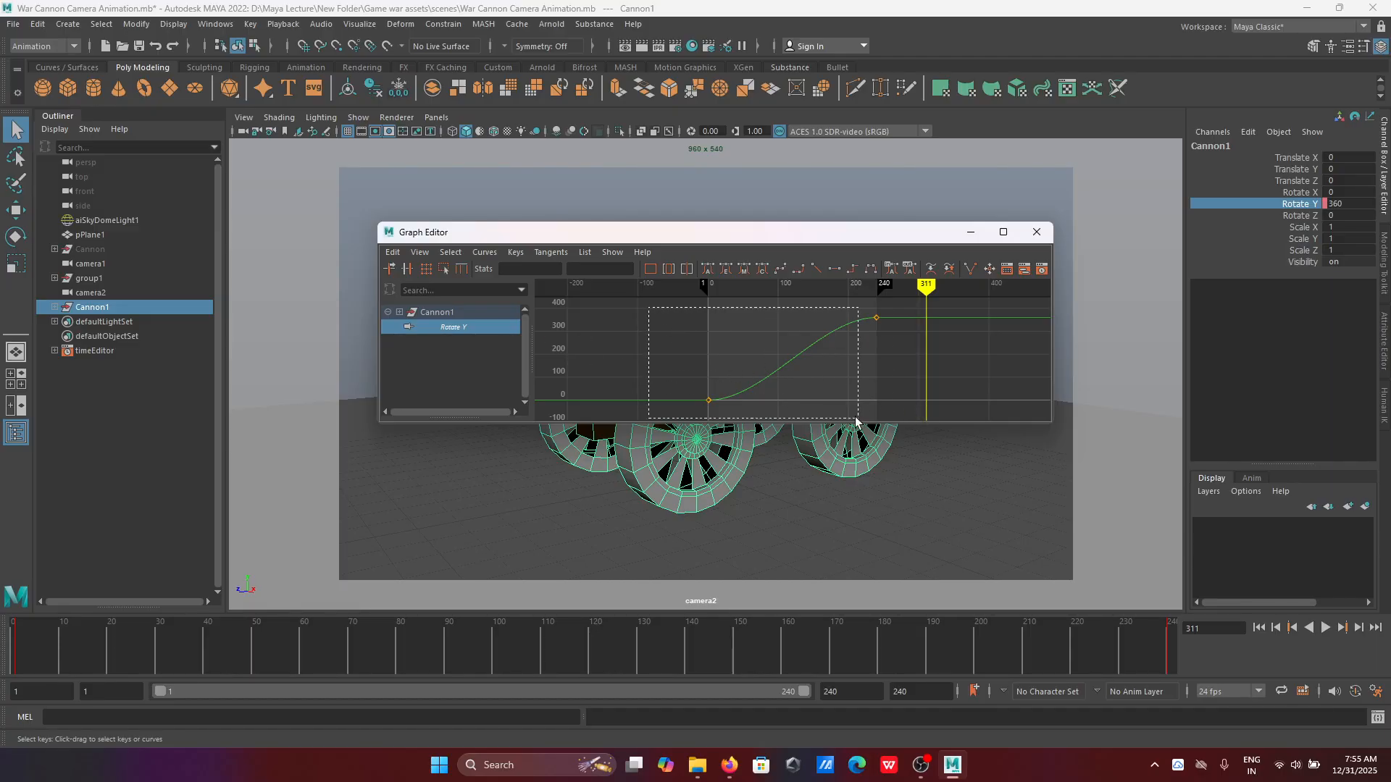
drag(911, 419, 913, 417)
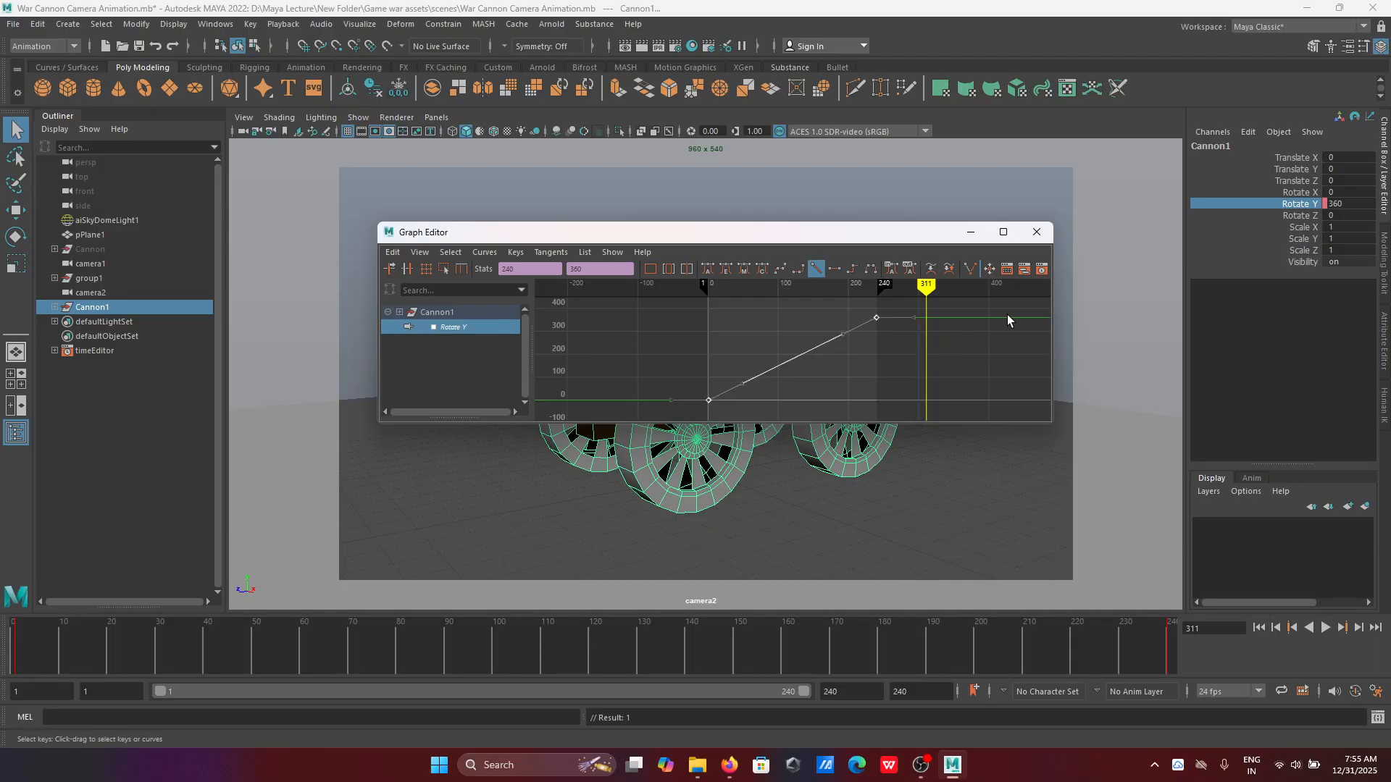
click(969, 233)
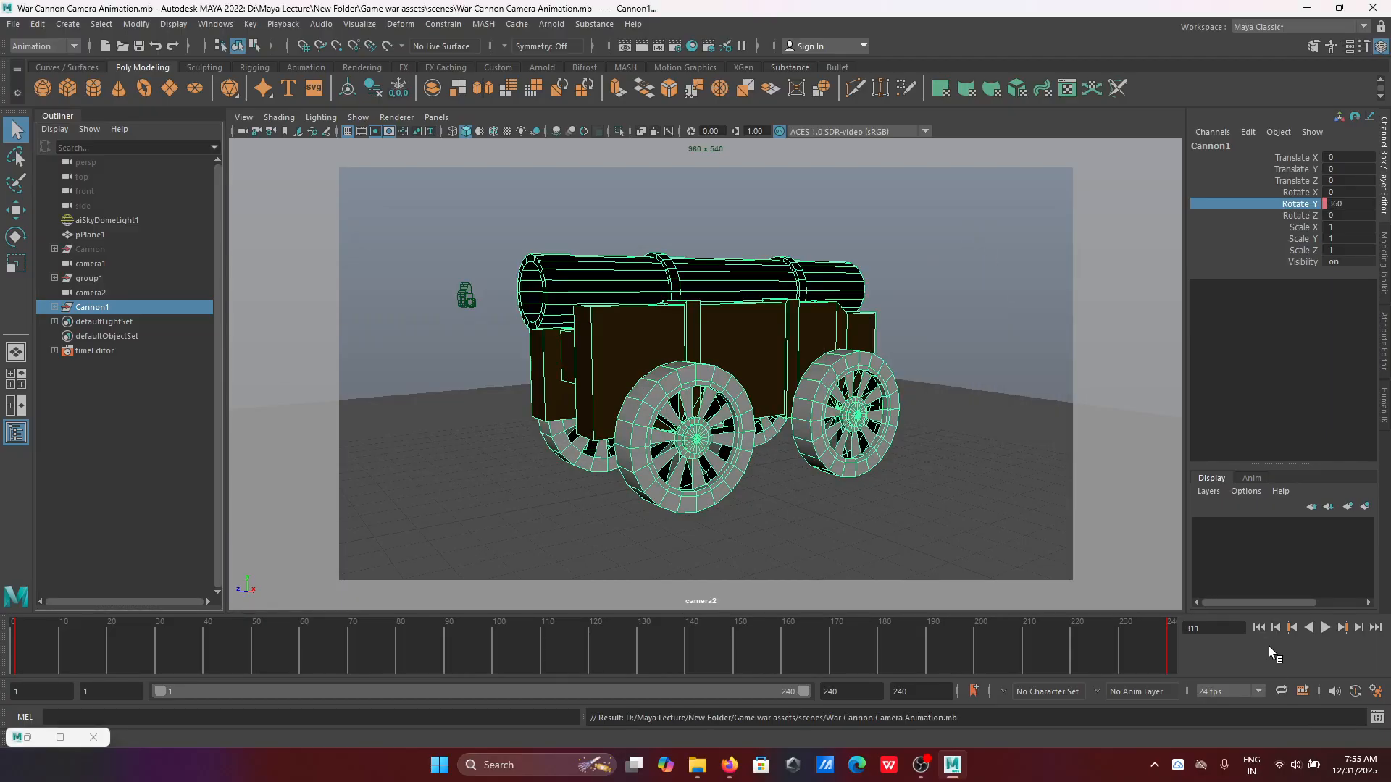
Step: Play the rotation with nothing selected, and delete the timeEditor node from the scene
click(1328, 628)
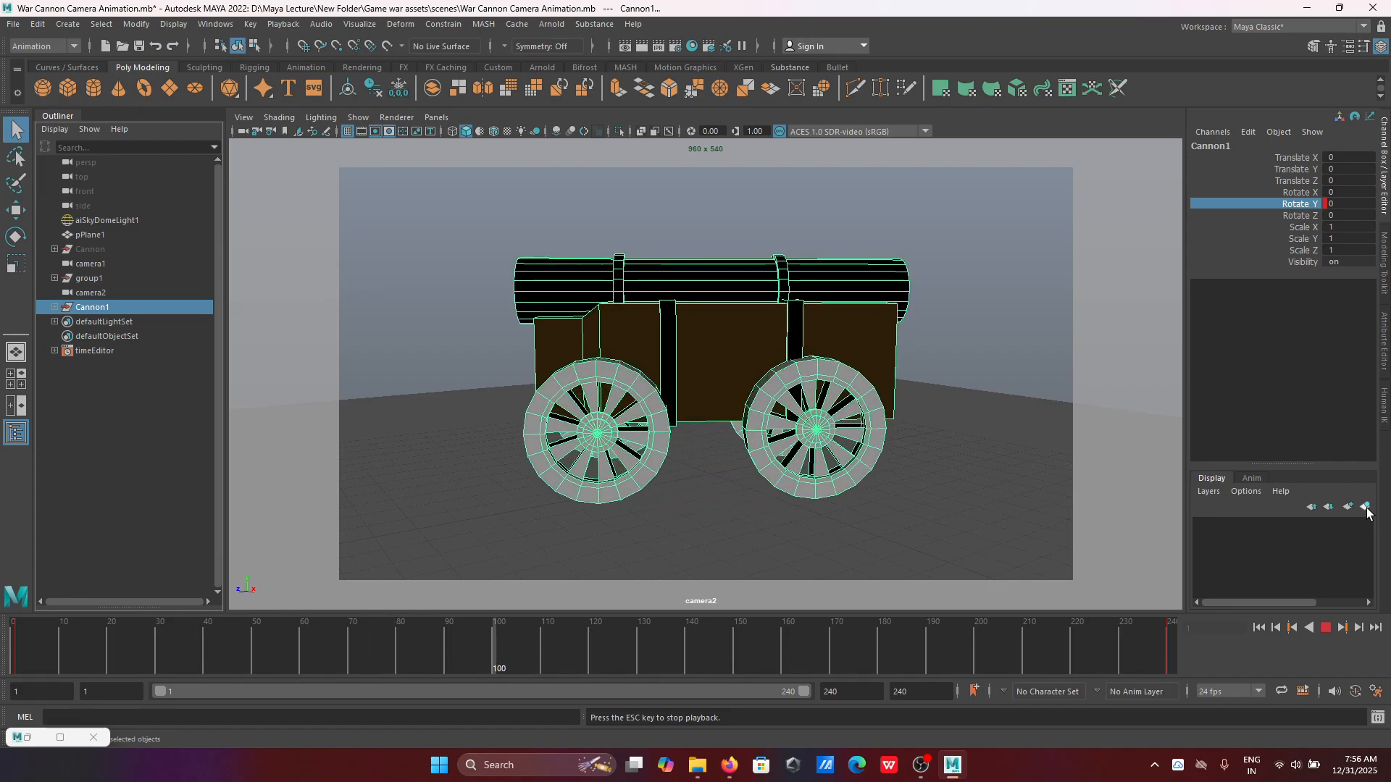
click(80, 430)
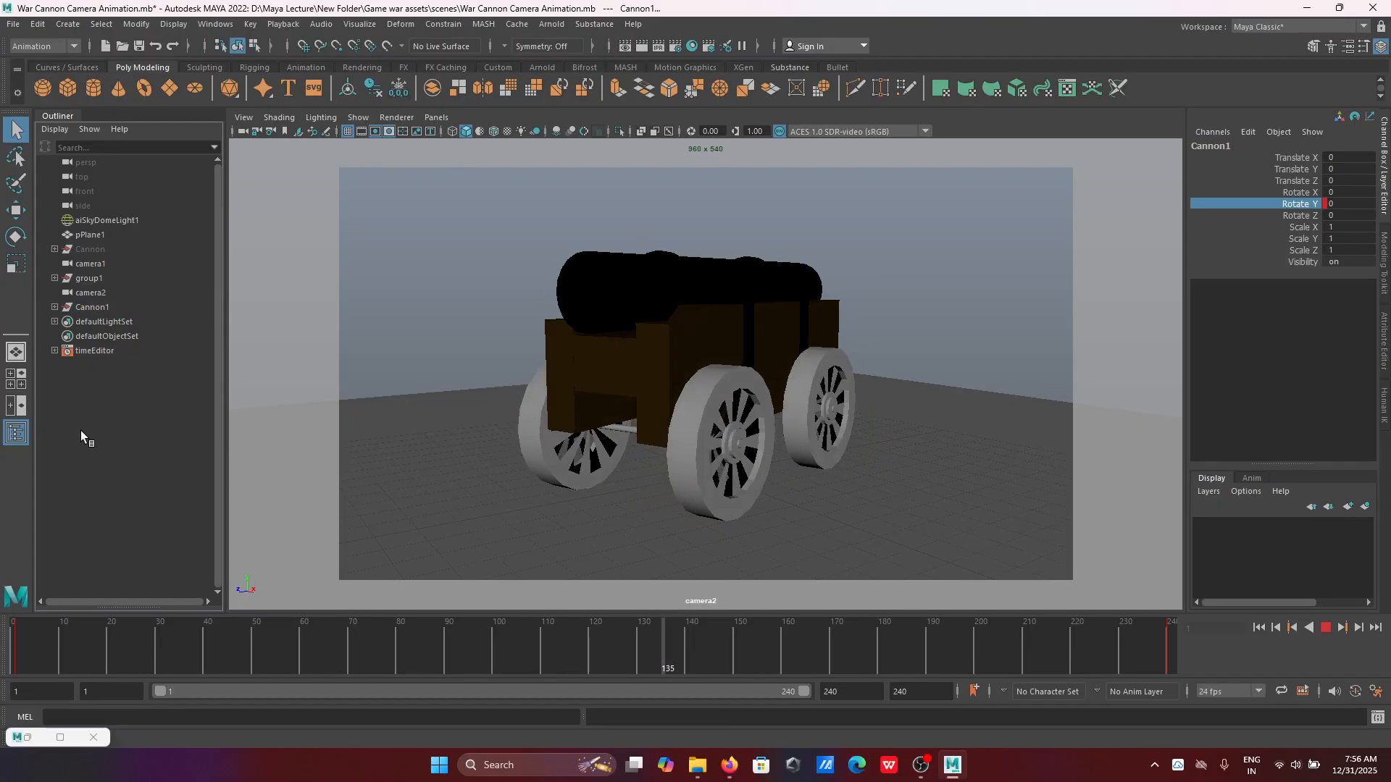
click(111, 350)
key(Delete)
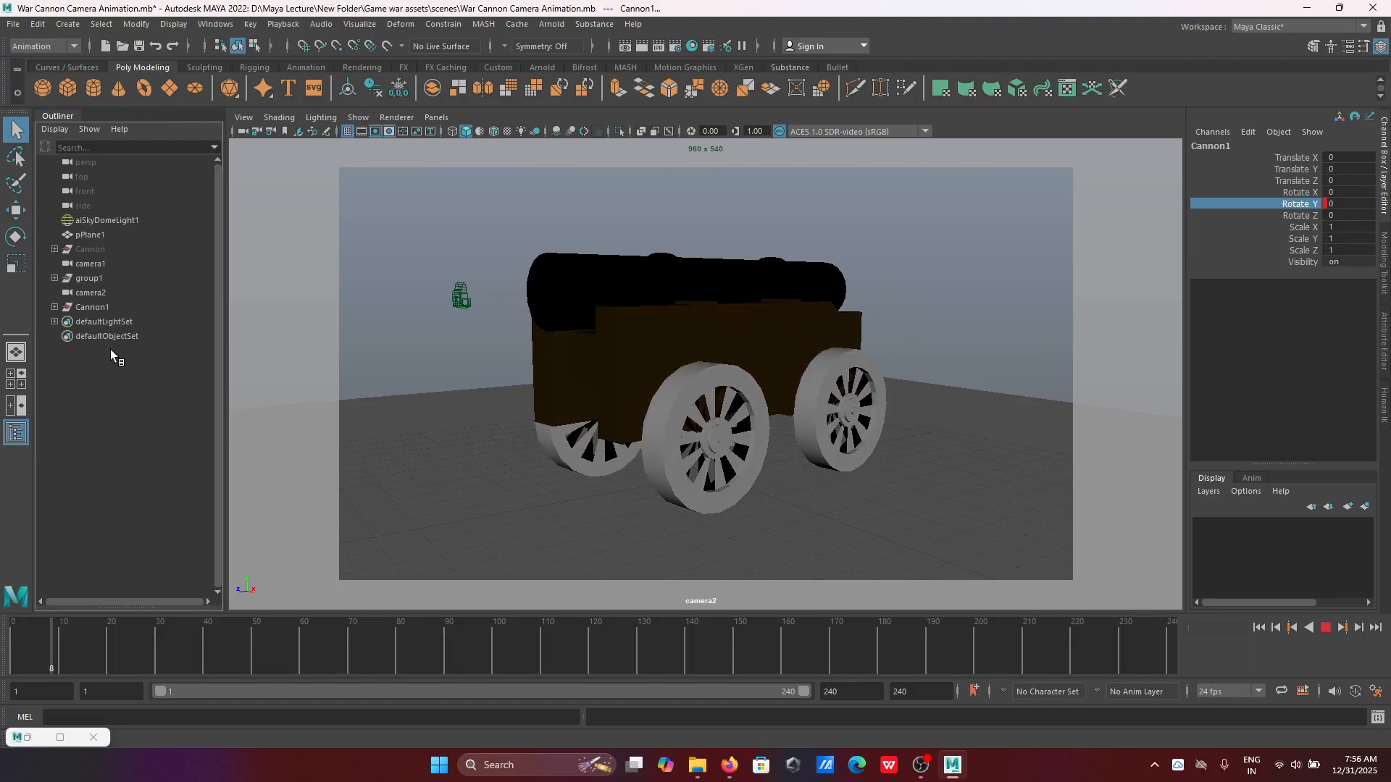
Step: Stop the playback, hide the Cannon1 duplicate and unhide the original Cannon group
click(1325, 624)
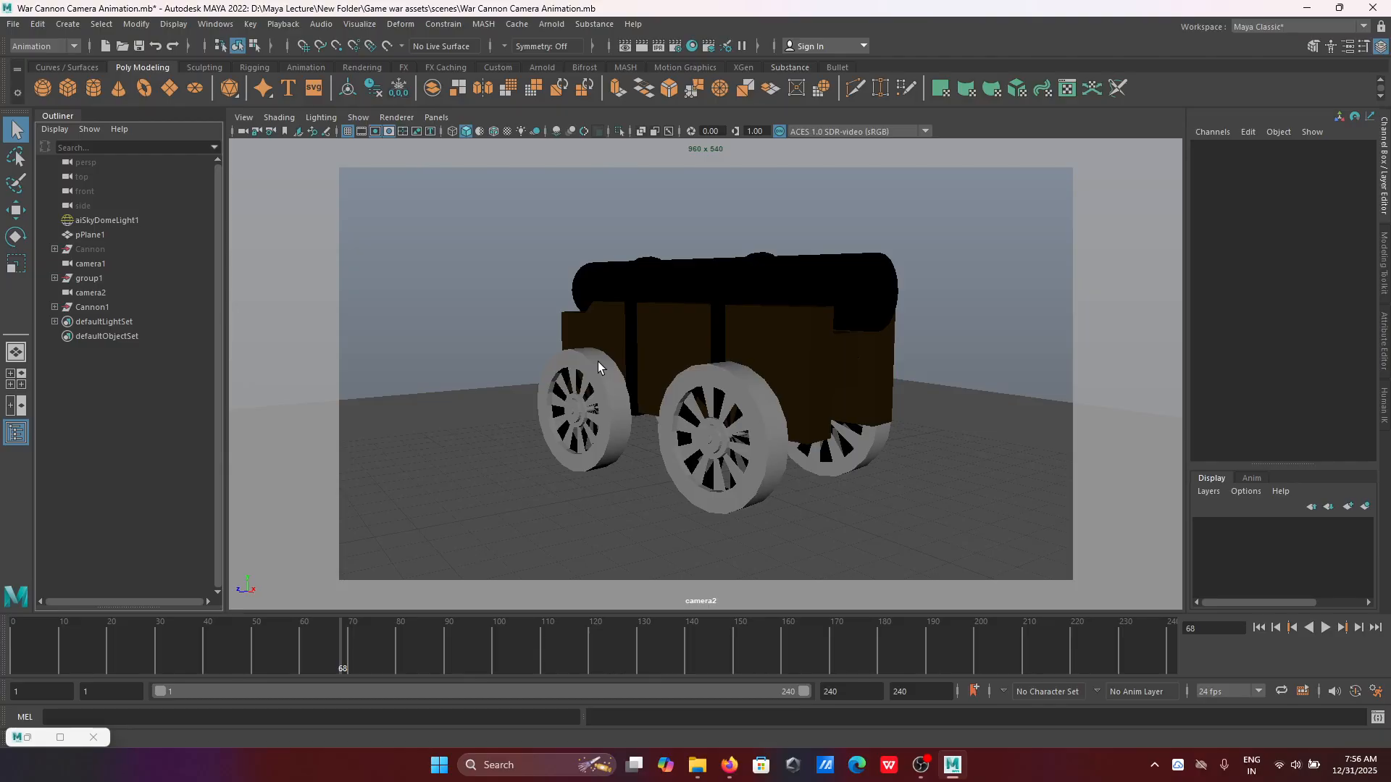
click(102, 306)
key(h)
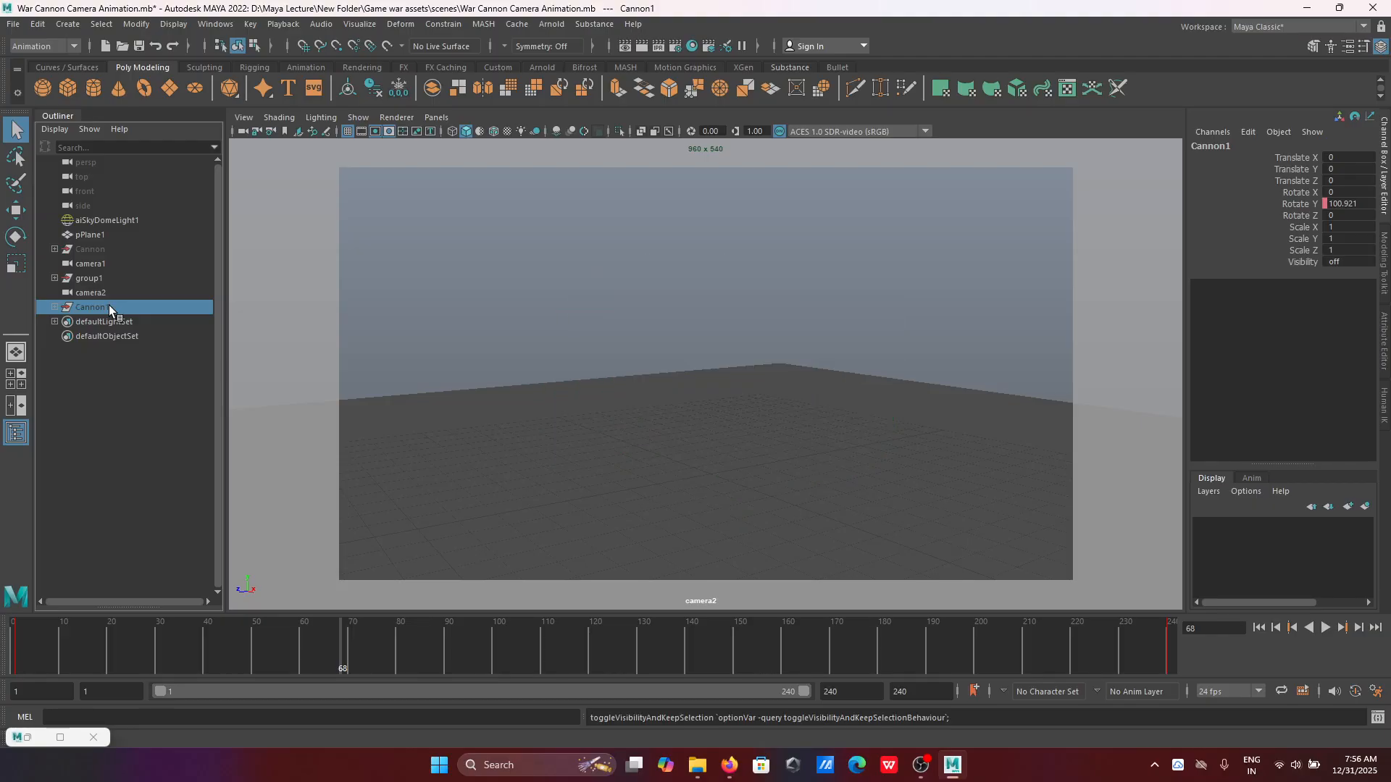
click(94, 249)
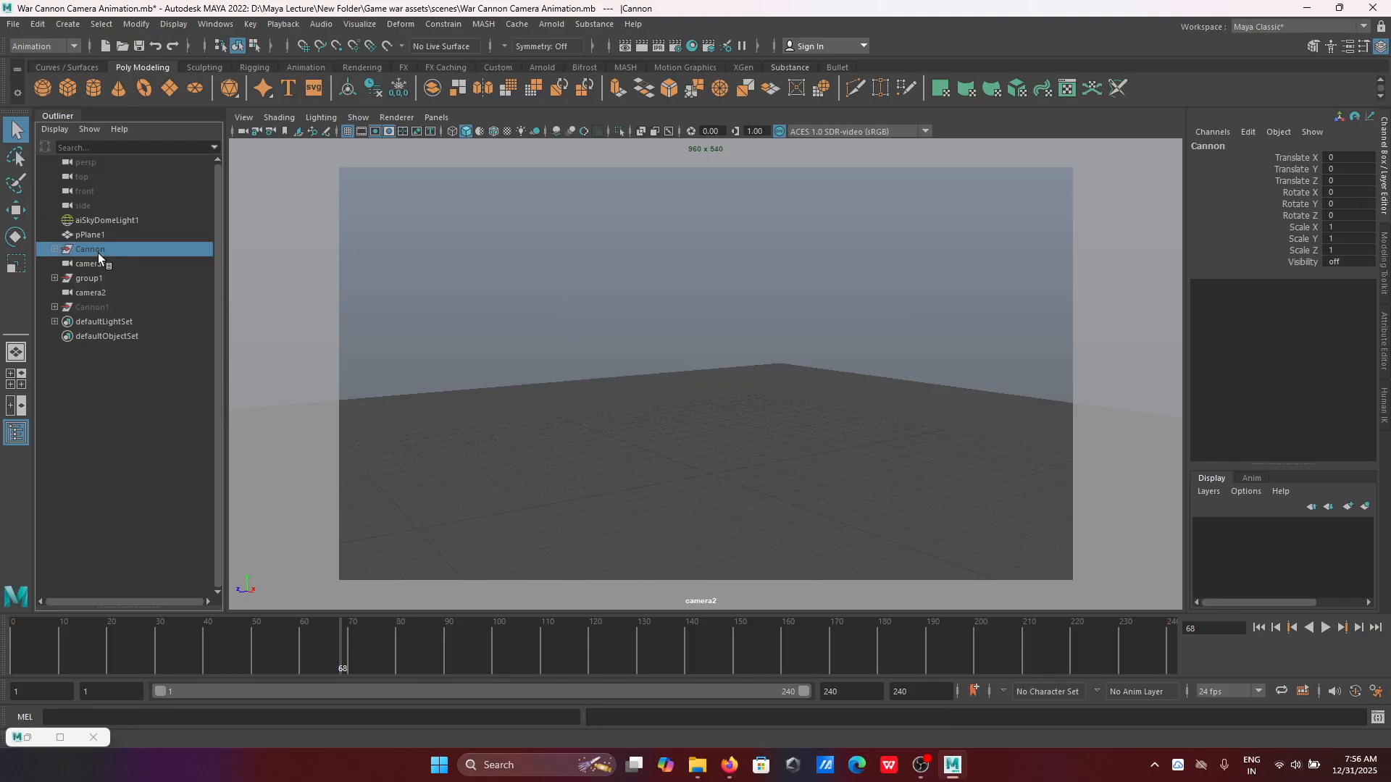
key(shift+h)
Step: Look through turnTableCamera1, play and scrub its animation over the full range, and return to the first frame
click(436, 117)
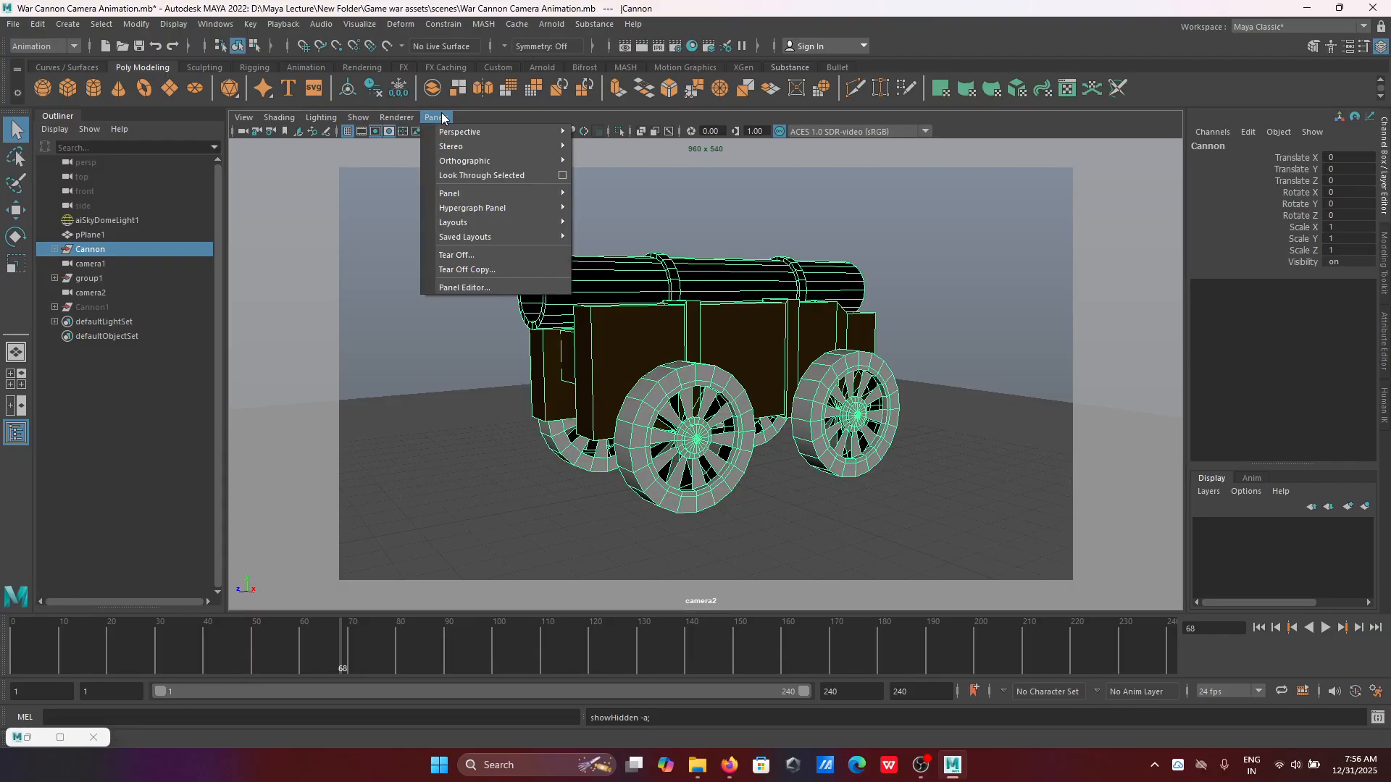
mouse_move(462, 132)
click(595, 177)
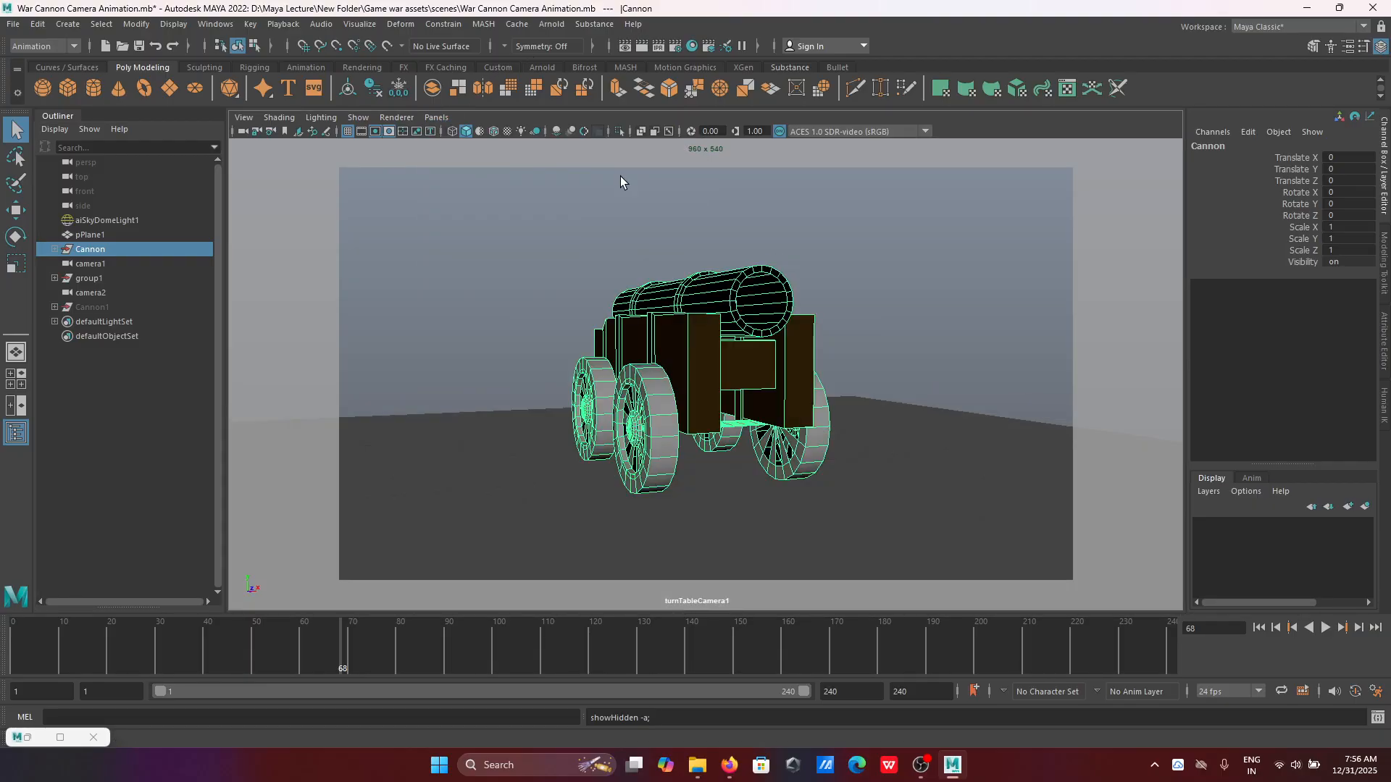
click(1259, 628)
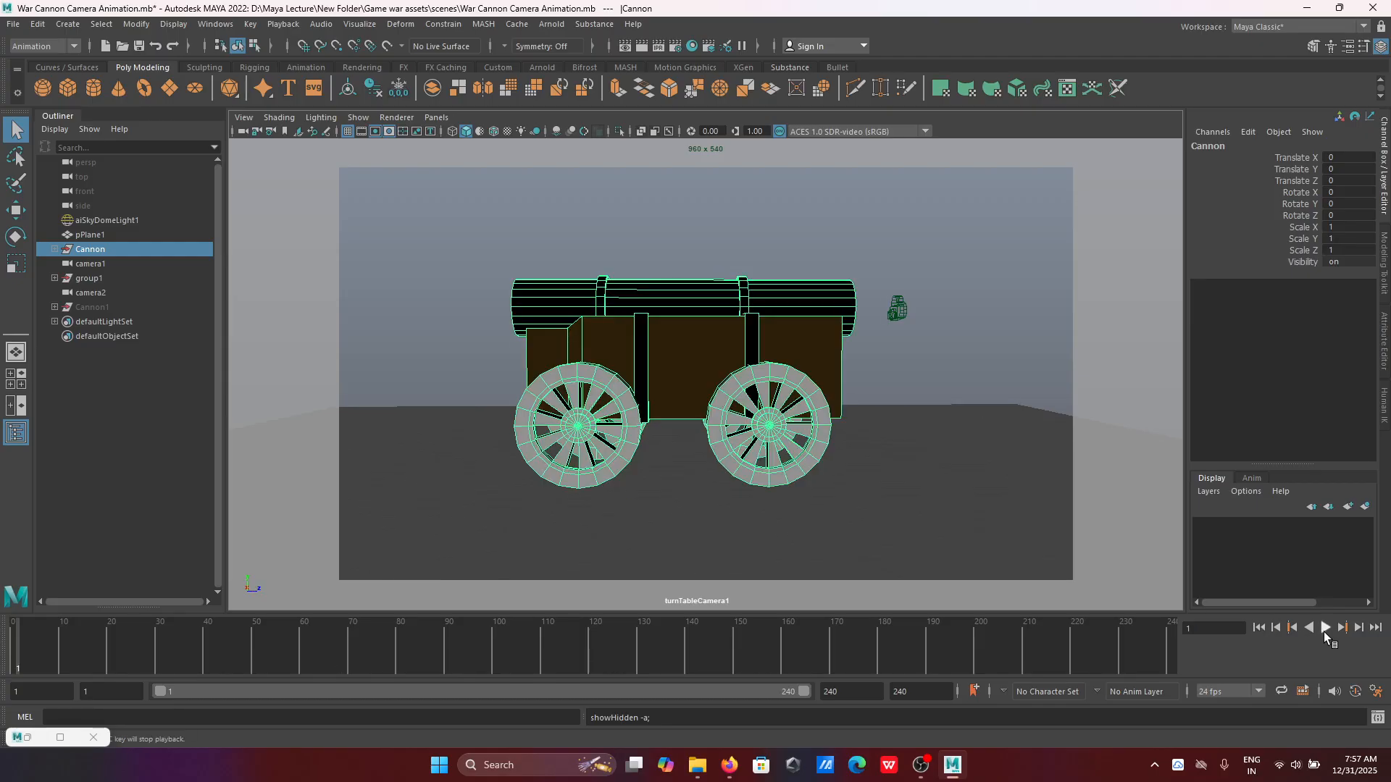
click(1325, 628)
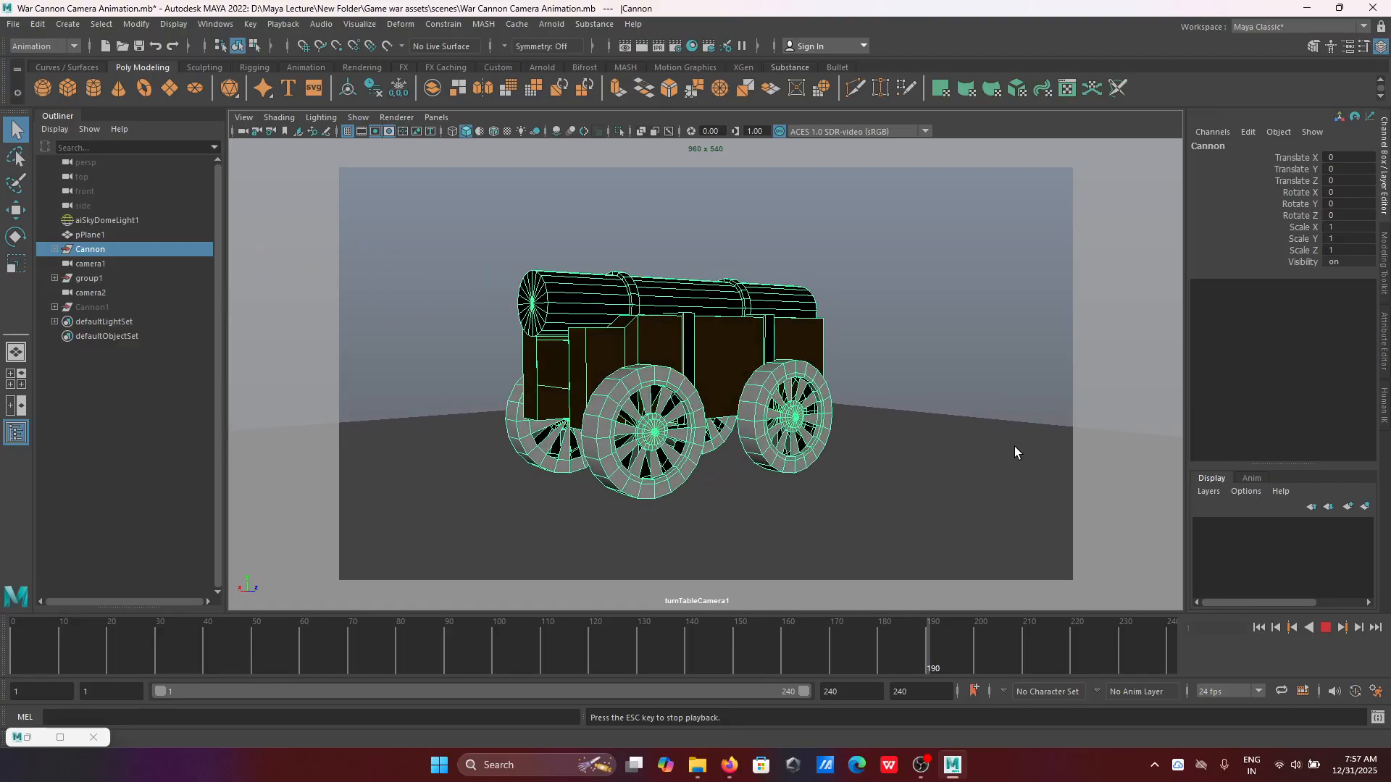
click(1325, 627)
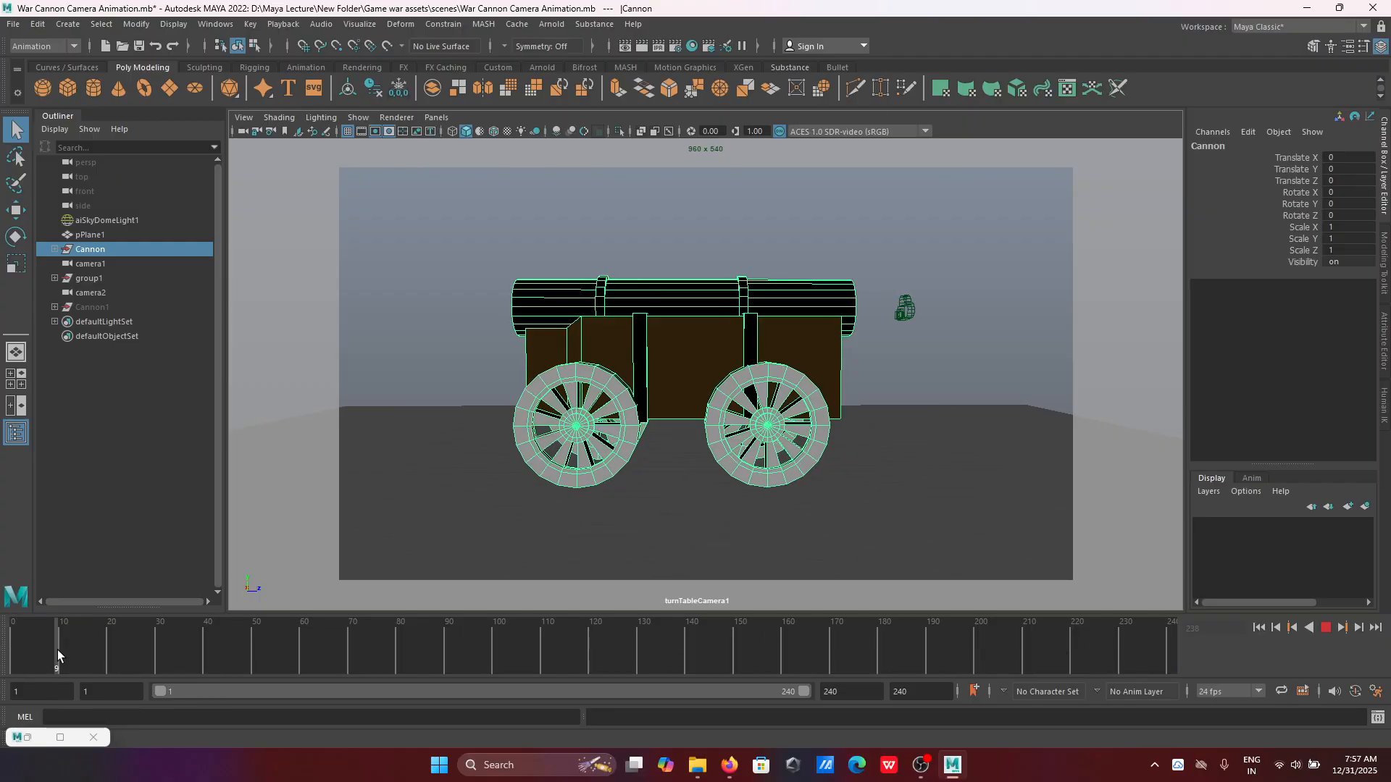
drag(58, 650, 1180, 674)
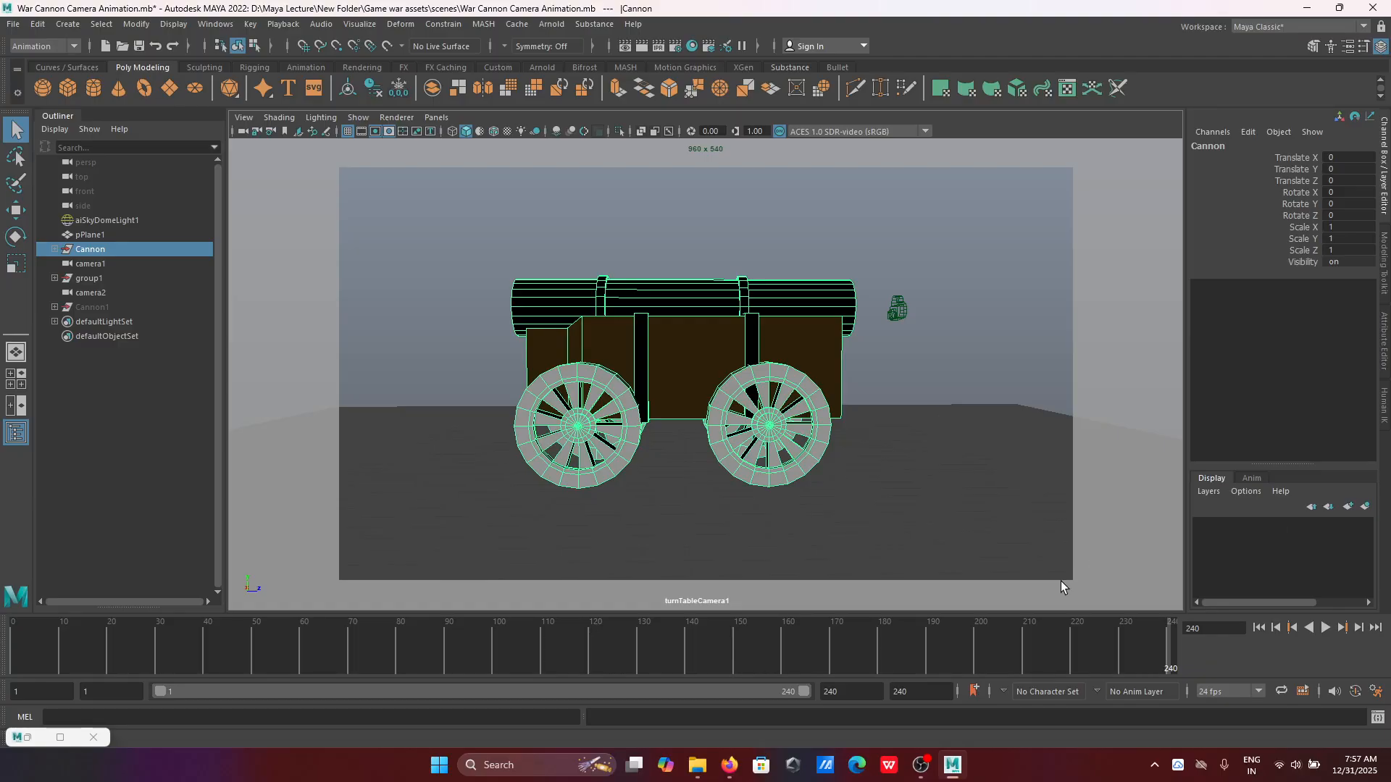
click(1261, 628)
Step: Switch the viewport to camera1, play and scrub its animation, and stop the playback at frame 64
click(439, 119)
mouse_move(510, 133)
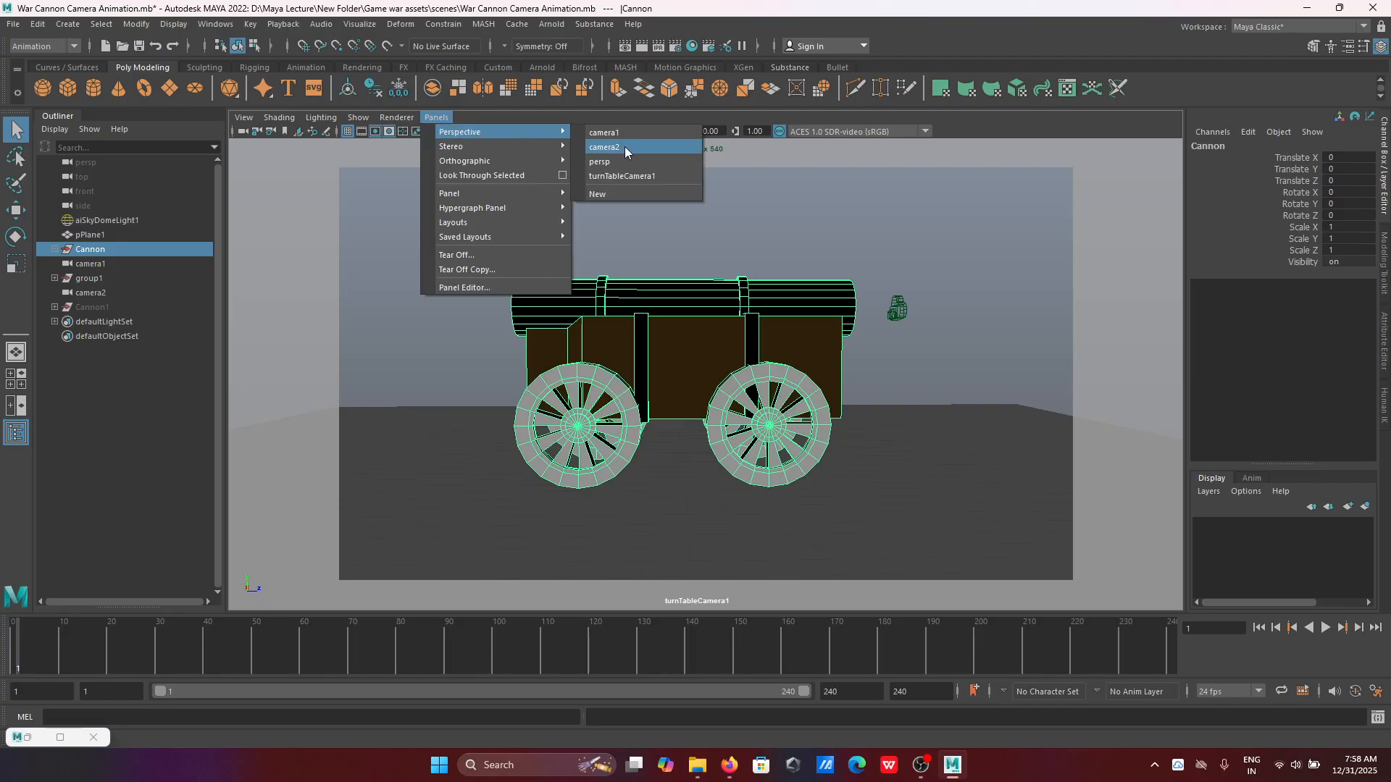
click(646, 134)
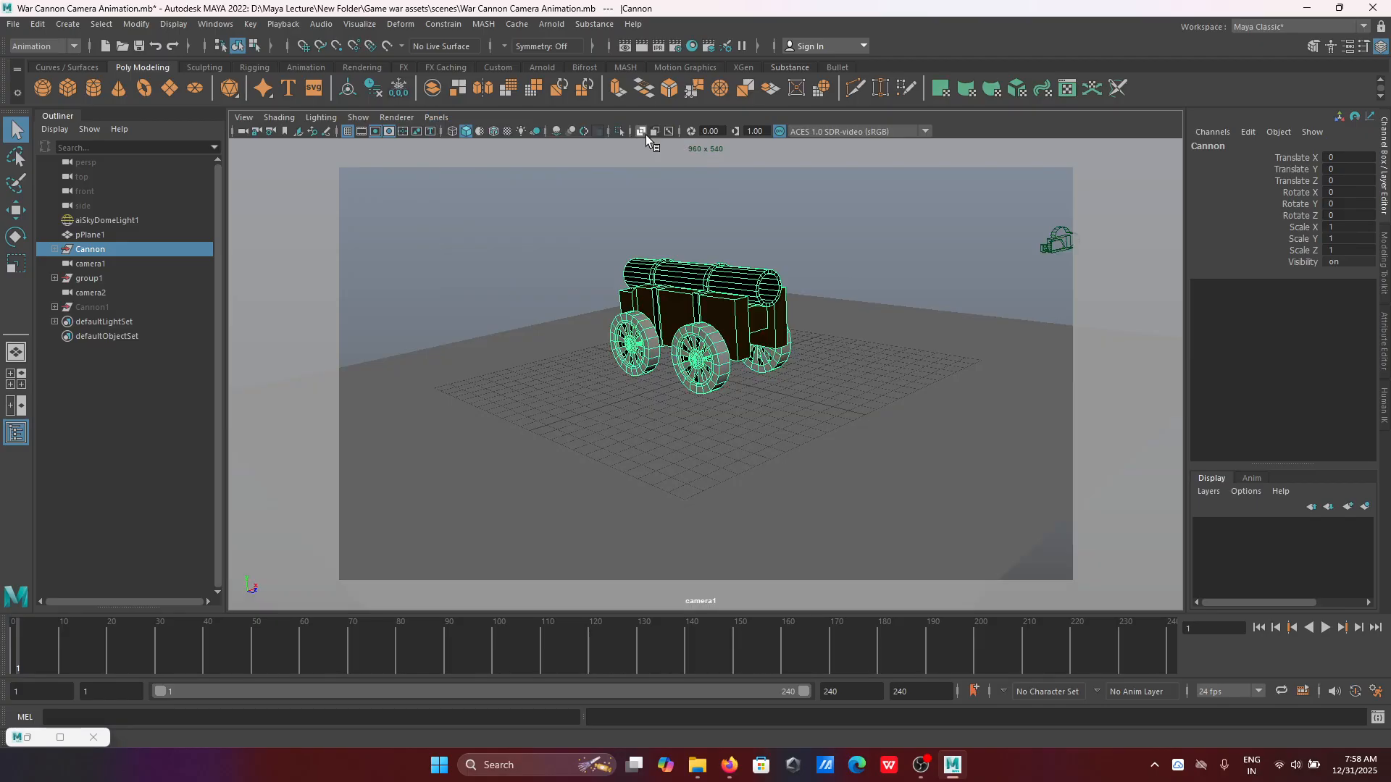
click(1326, 628)
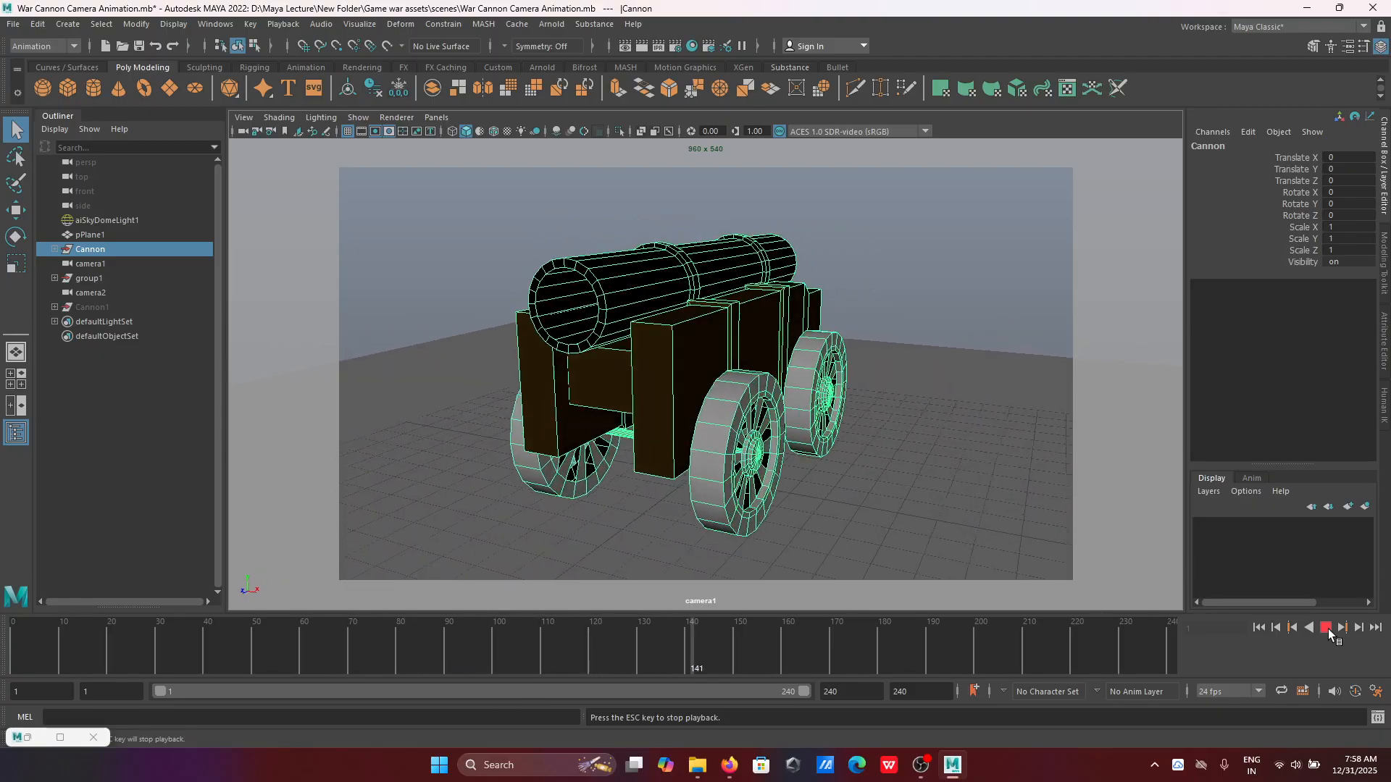
drag(1115, 633, 150, 640)
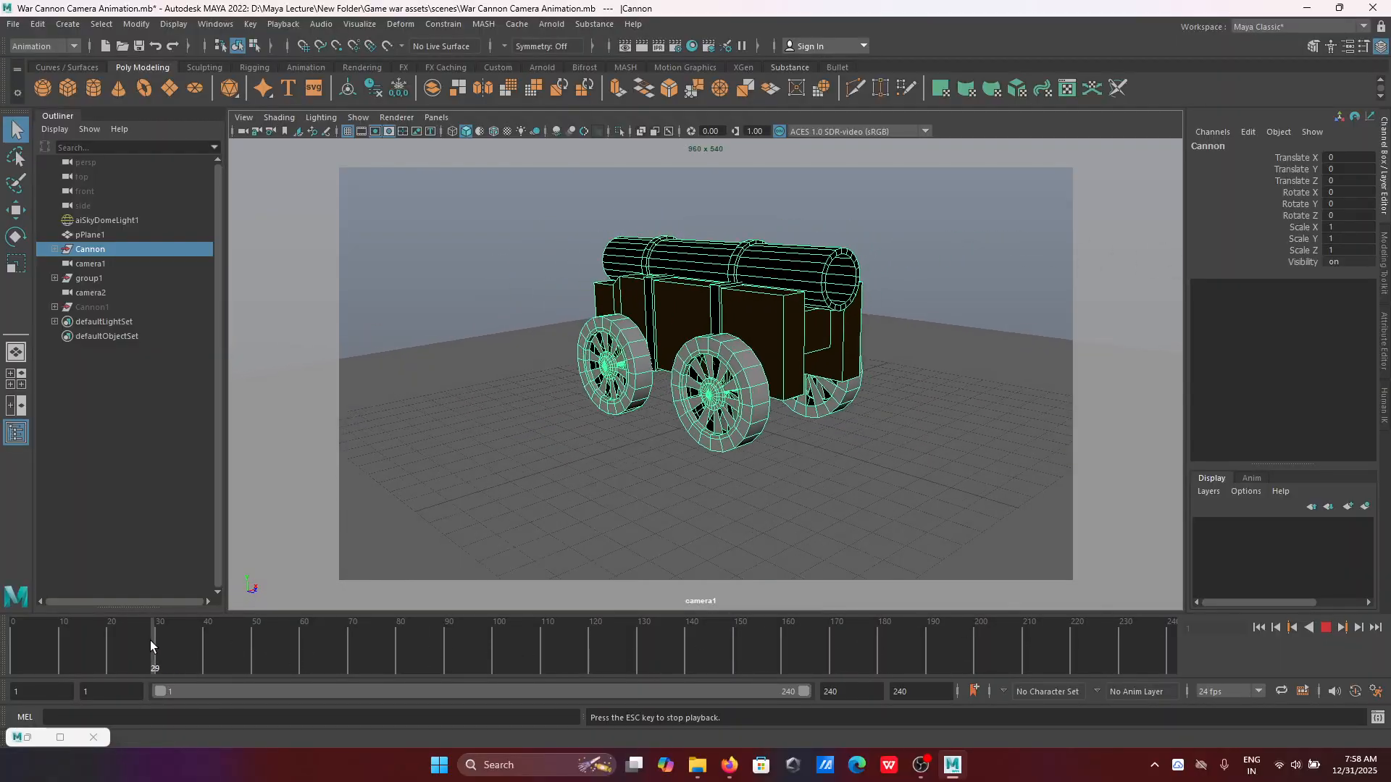
click(1325, 628)
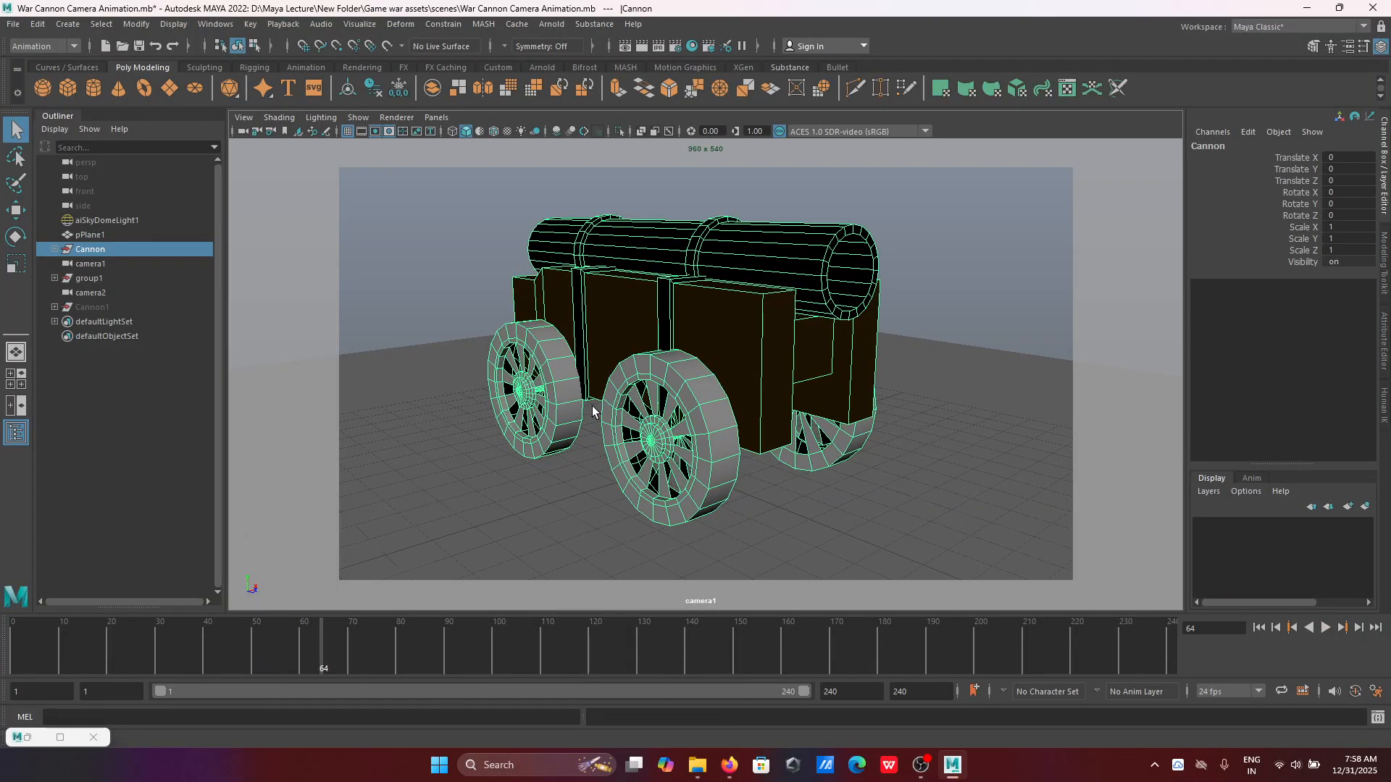
Step: Select only the cannon barrel at frame 48 and activate the Rotate tool
click(829, 300)
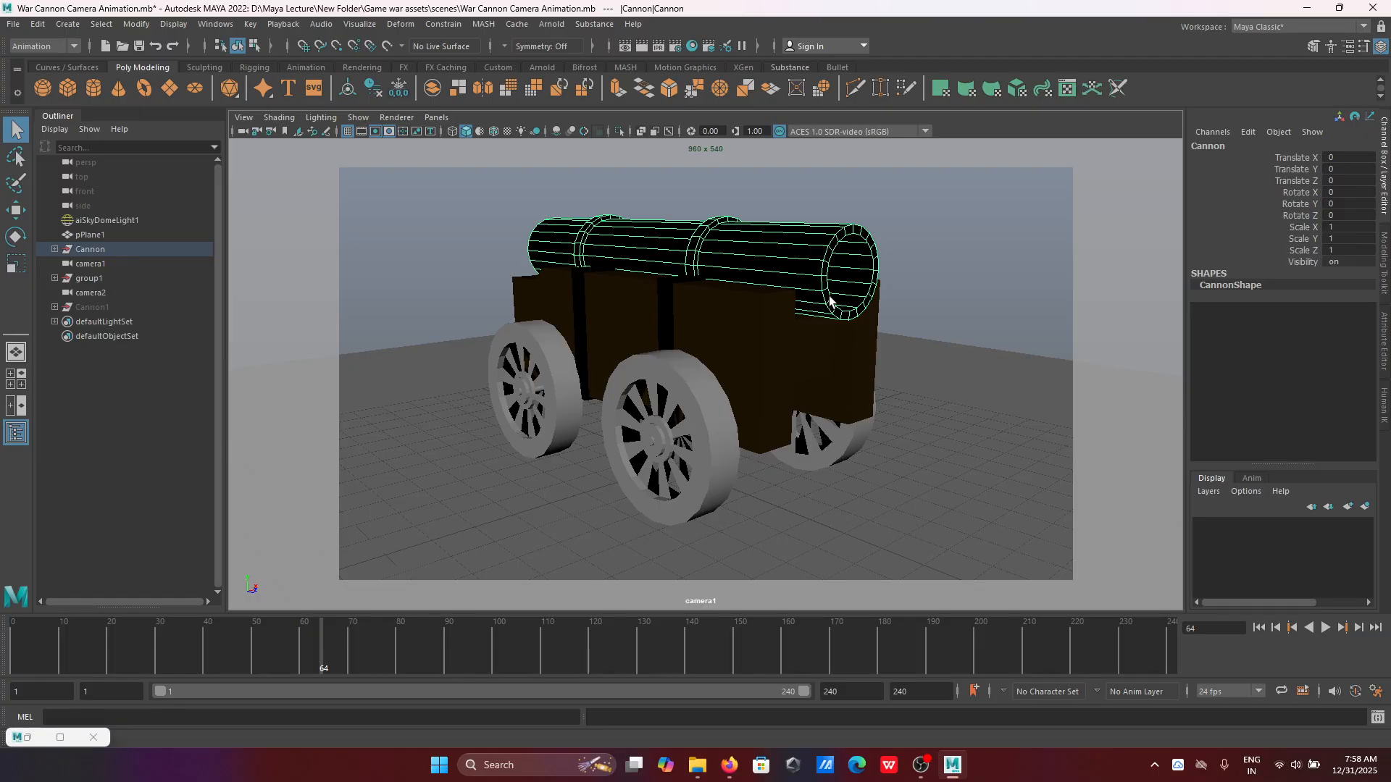
mouse_move(261, 656)
mouse_down()
mouse_move(287, 658)
mouse_move(145, 665)
mouse_move(250, 675)
mouse_up()
click(1275, 628)
key(e)
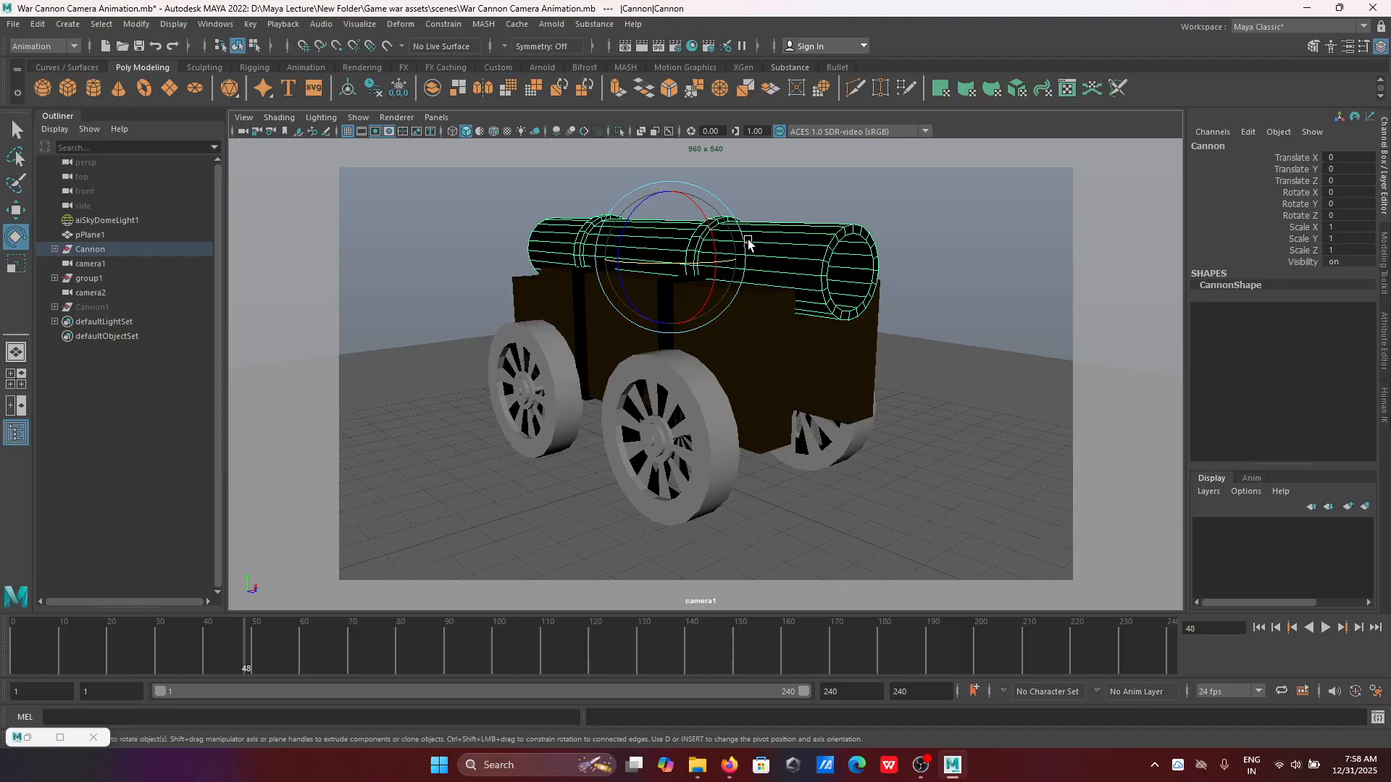
Step: Try tilting the barrel upward about its X axis at frame 48, undoing each test rotation
drag(679, 207, 702, 211)
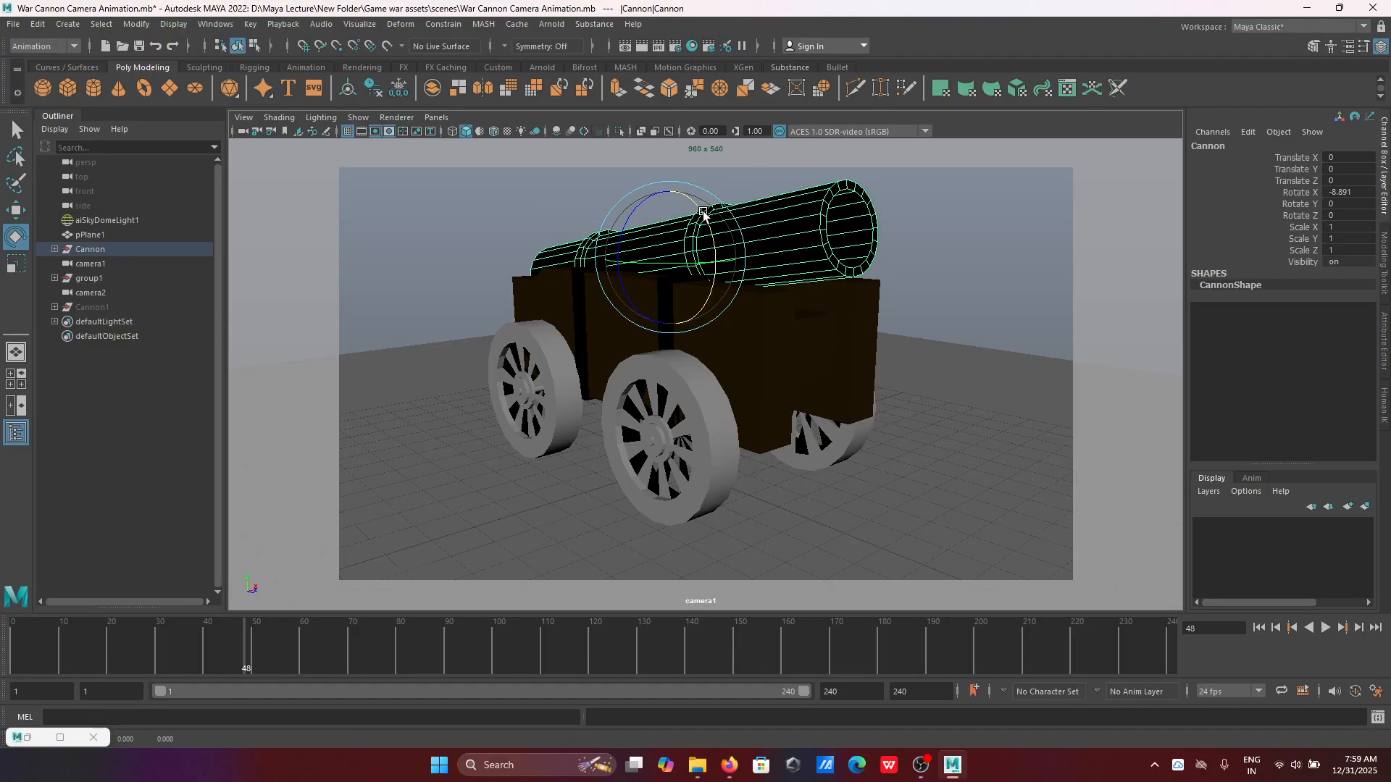
key(ctrl+z)
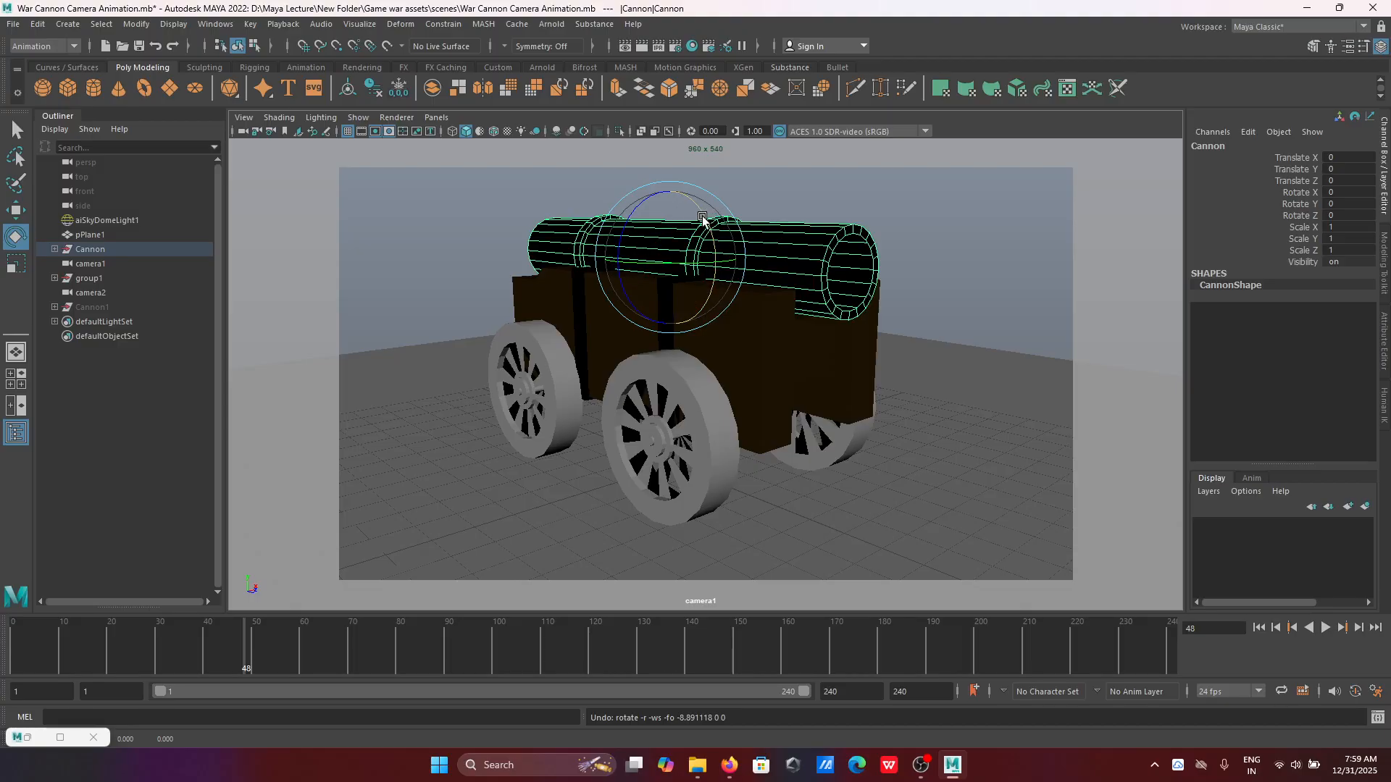
drag(701, 217, 702, 215)
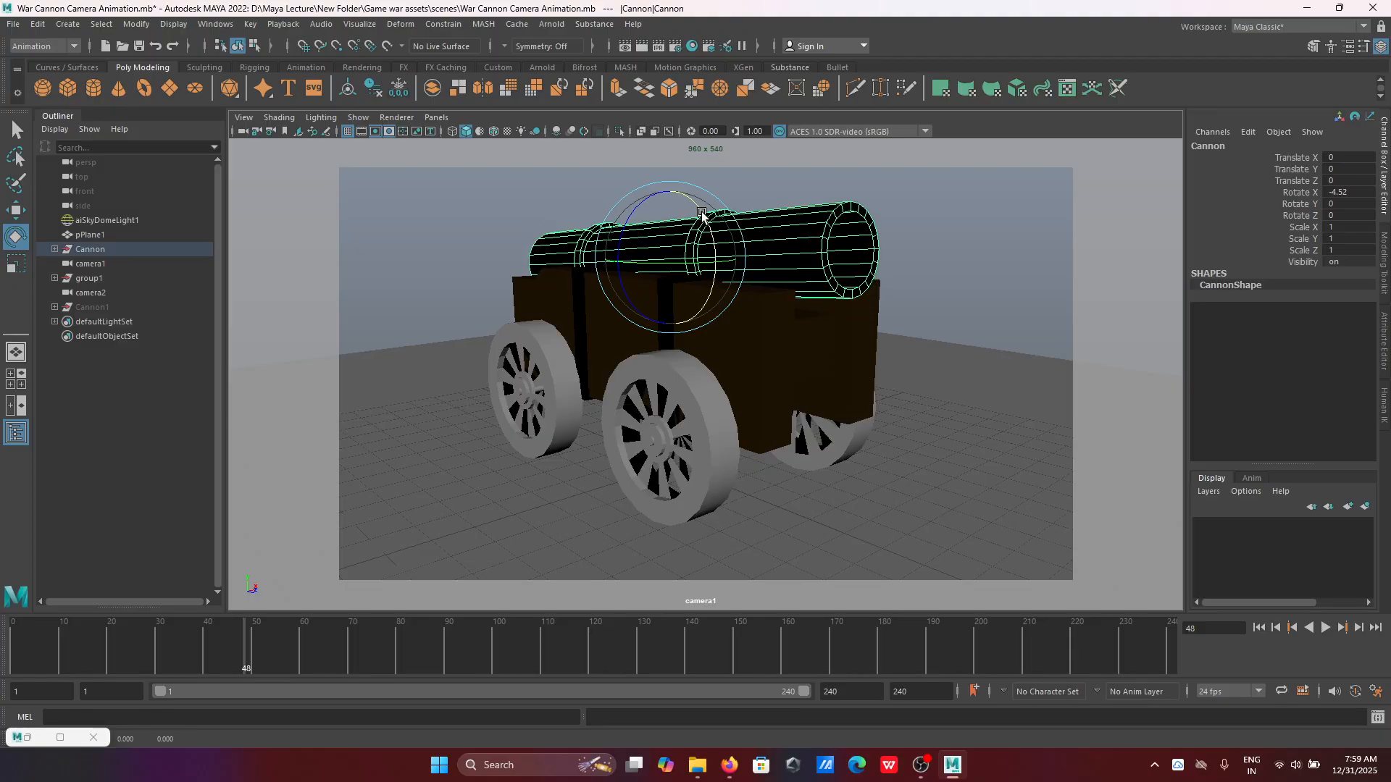
key(ctrl+z)
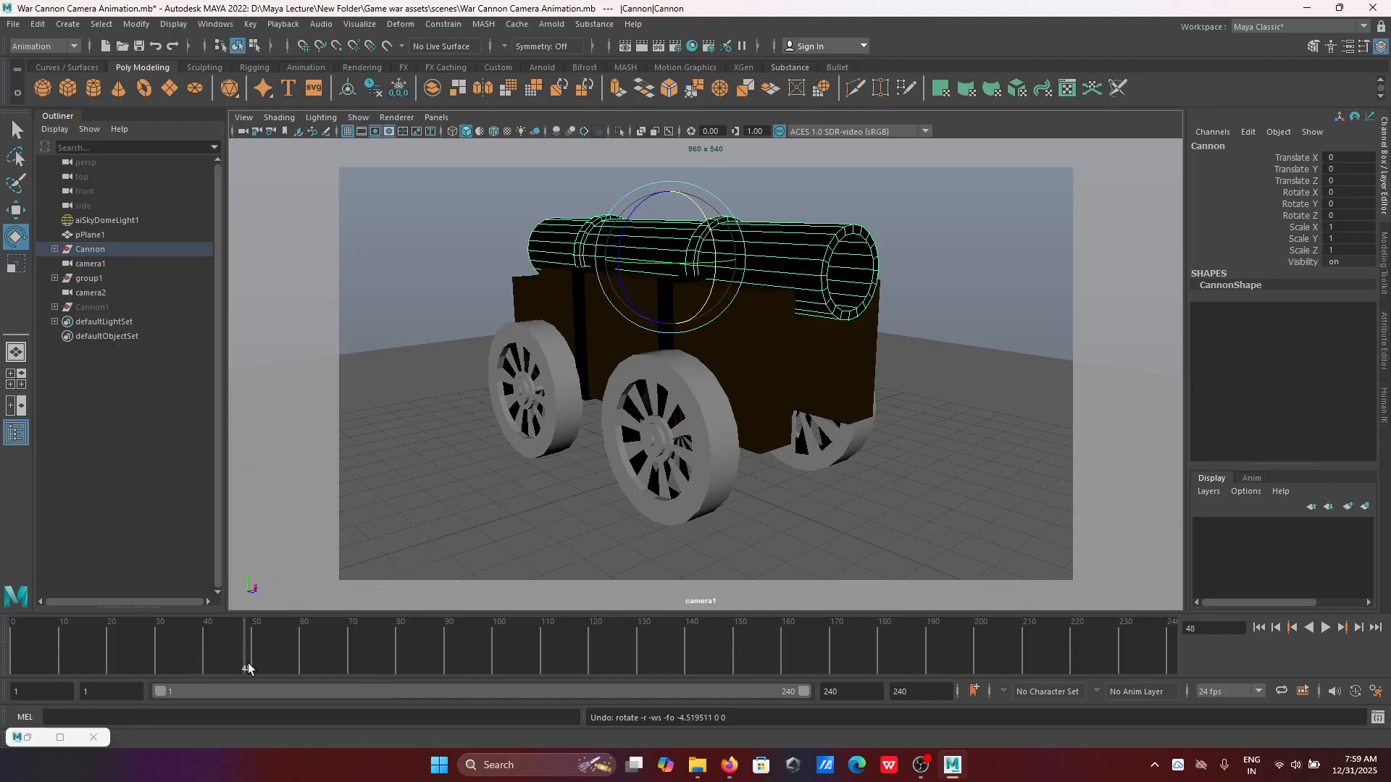
Step: At frame 40, undo a trial tilt of the barrel and key its Rotate X at 0
drag(248, 667, 207, 668)
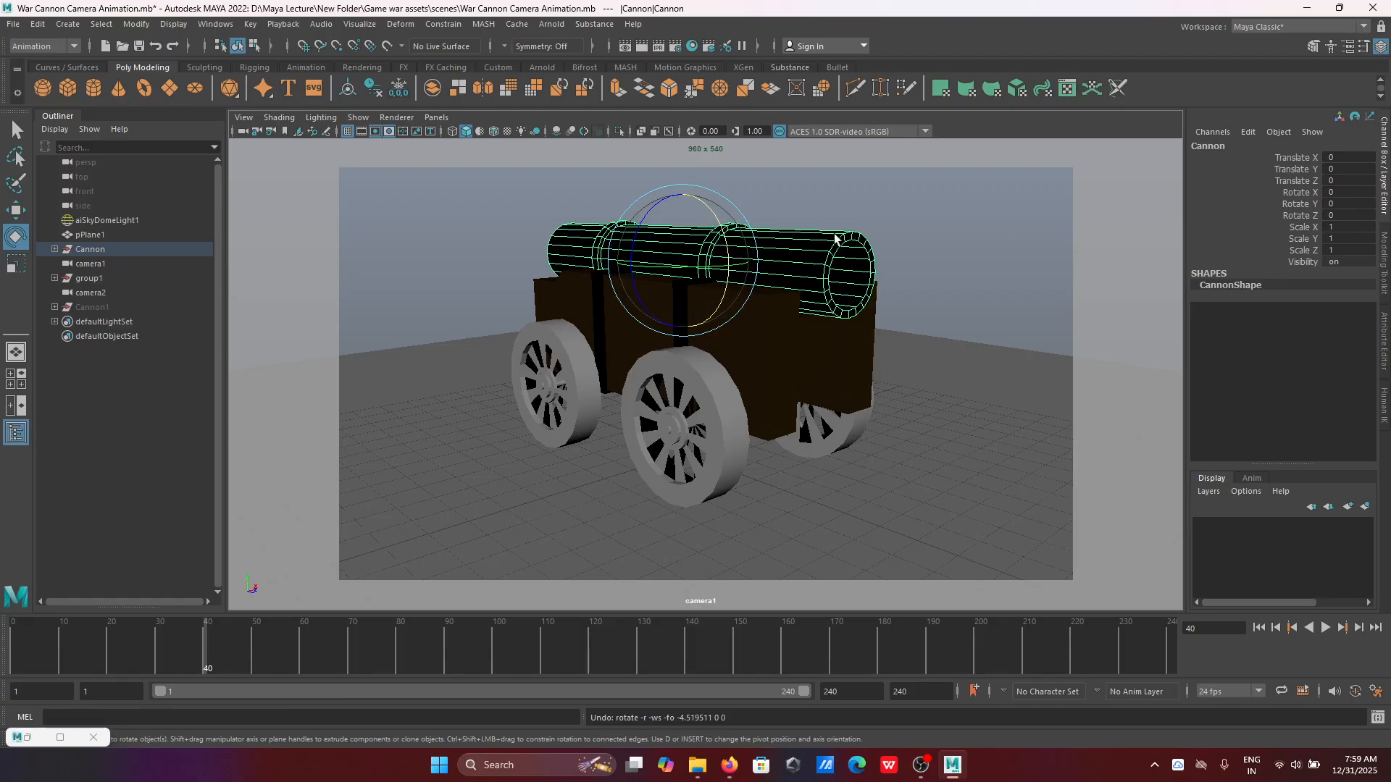
drag(723, 230, 719, 221)
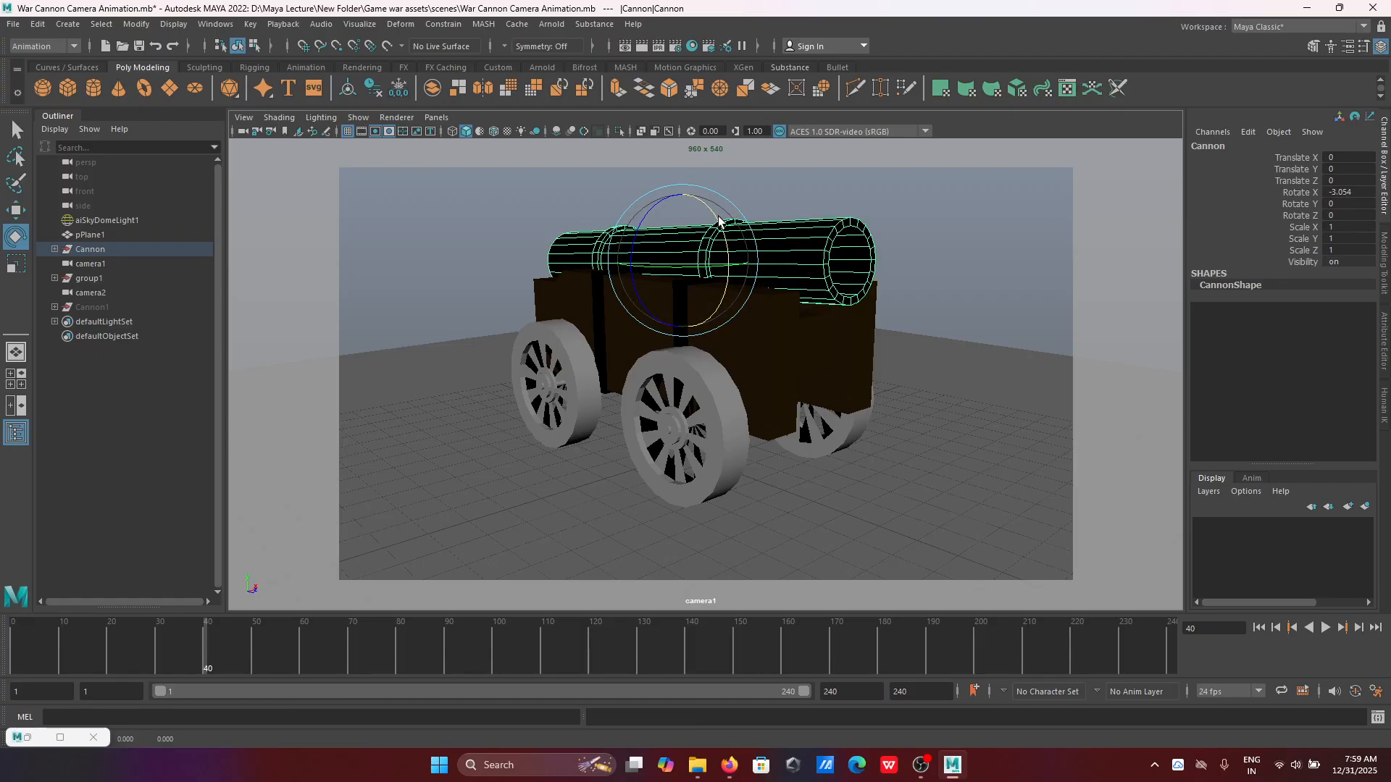
key(ctrl+z)
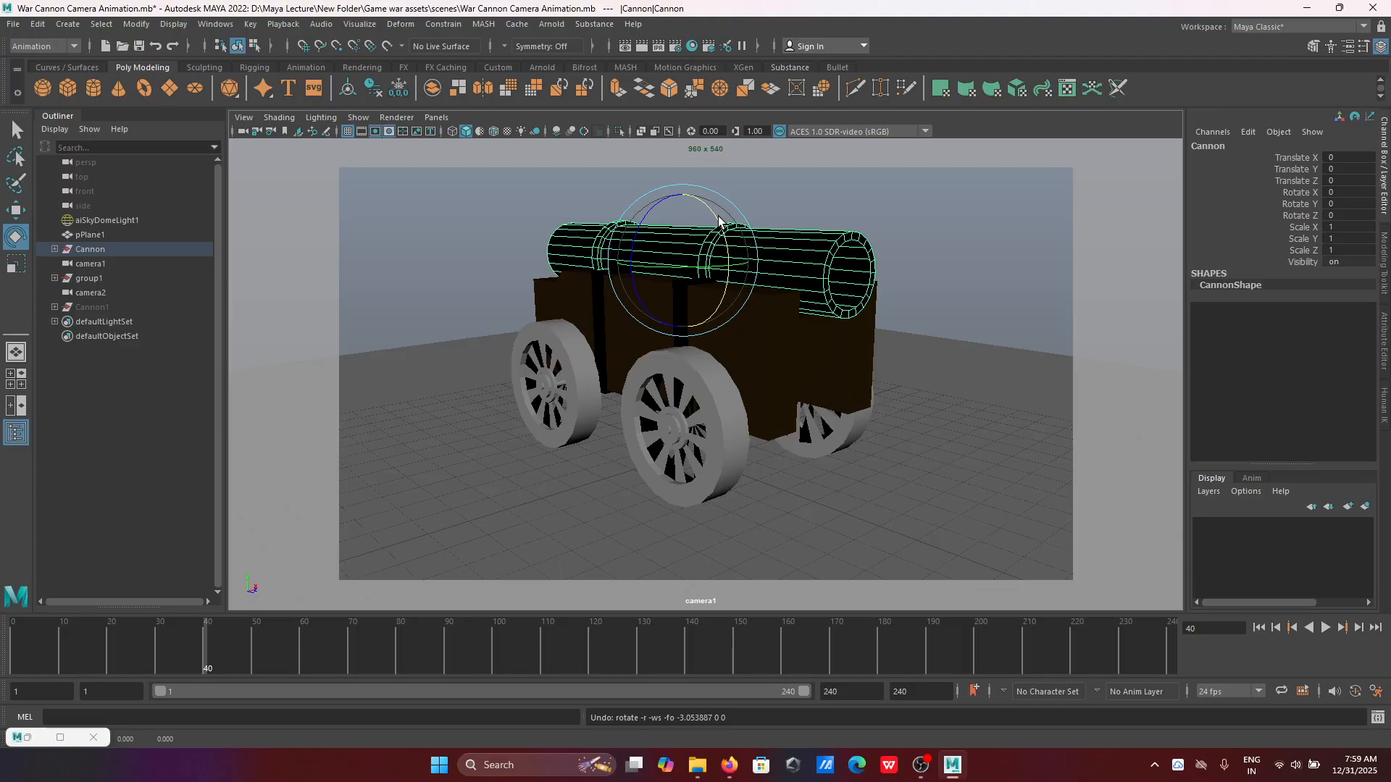
right_click(1291, 194)
click(1291, 219)
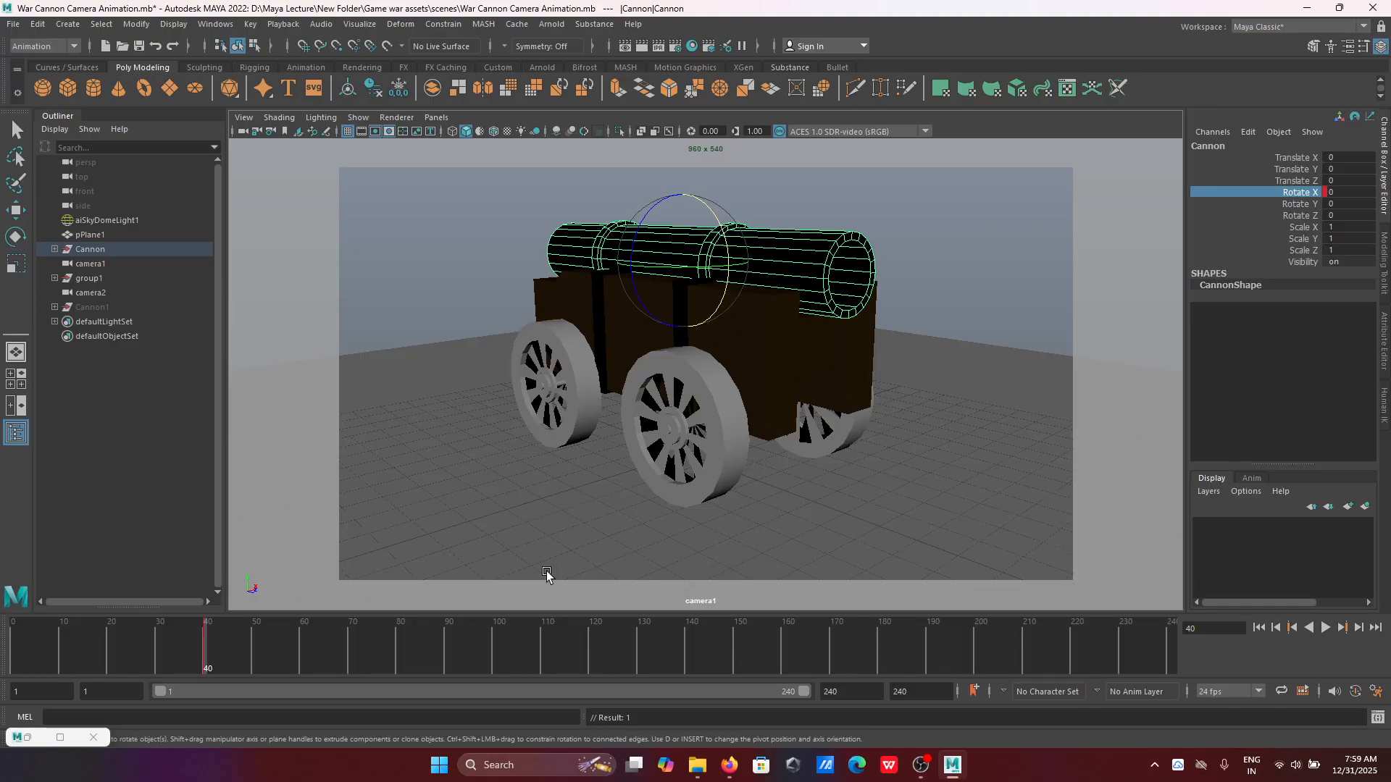
Step: At frame 70, tilt the barrel upward to a Rotate X of about -7.6 and key that channel
key(alt+v)
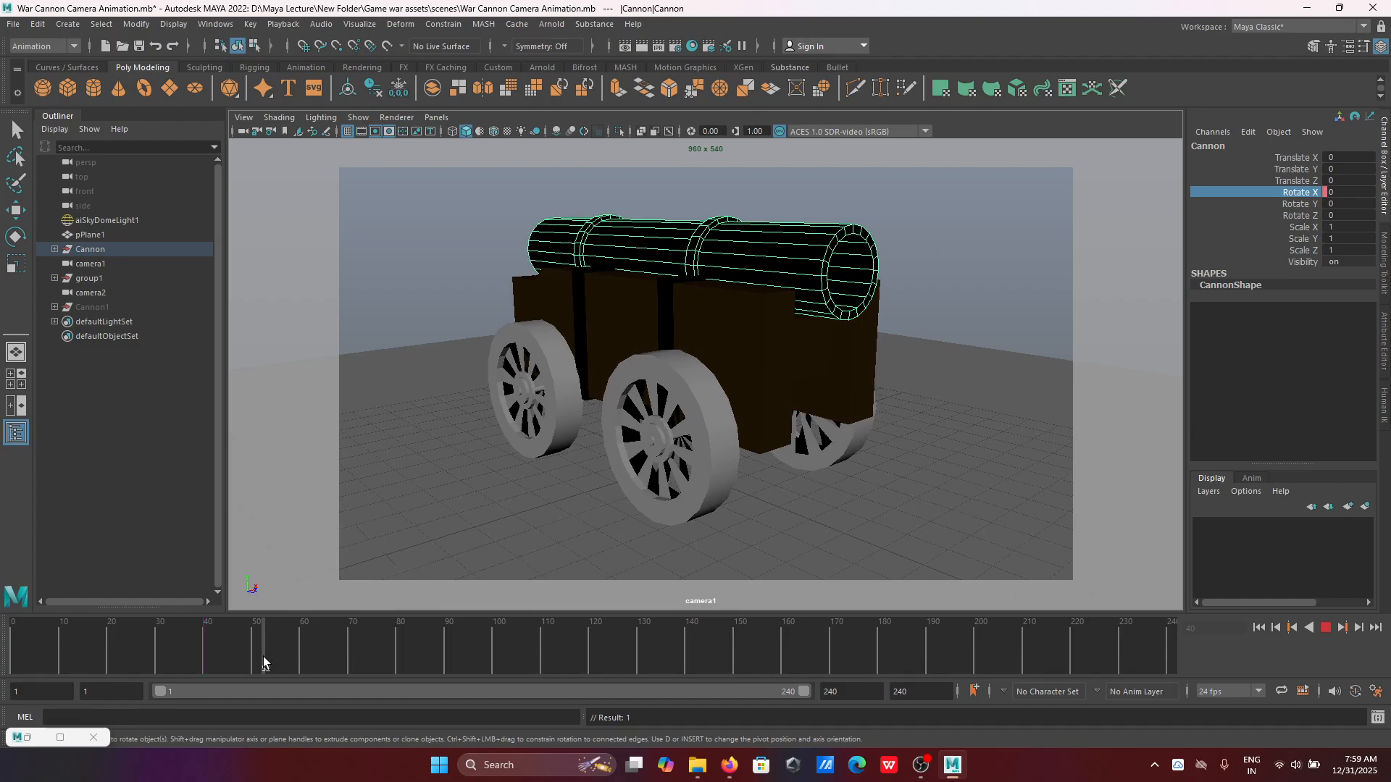
mouse_move(358, 658)
mouse_down()
mouse_move(394, 657)
mouse_move(352, 660)
mouse_up()
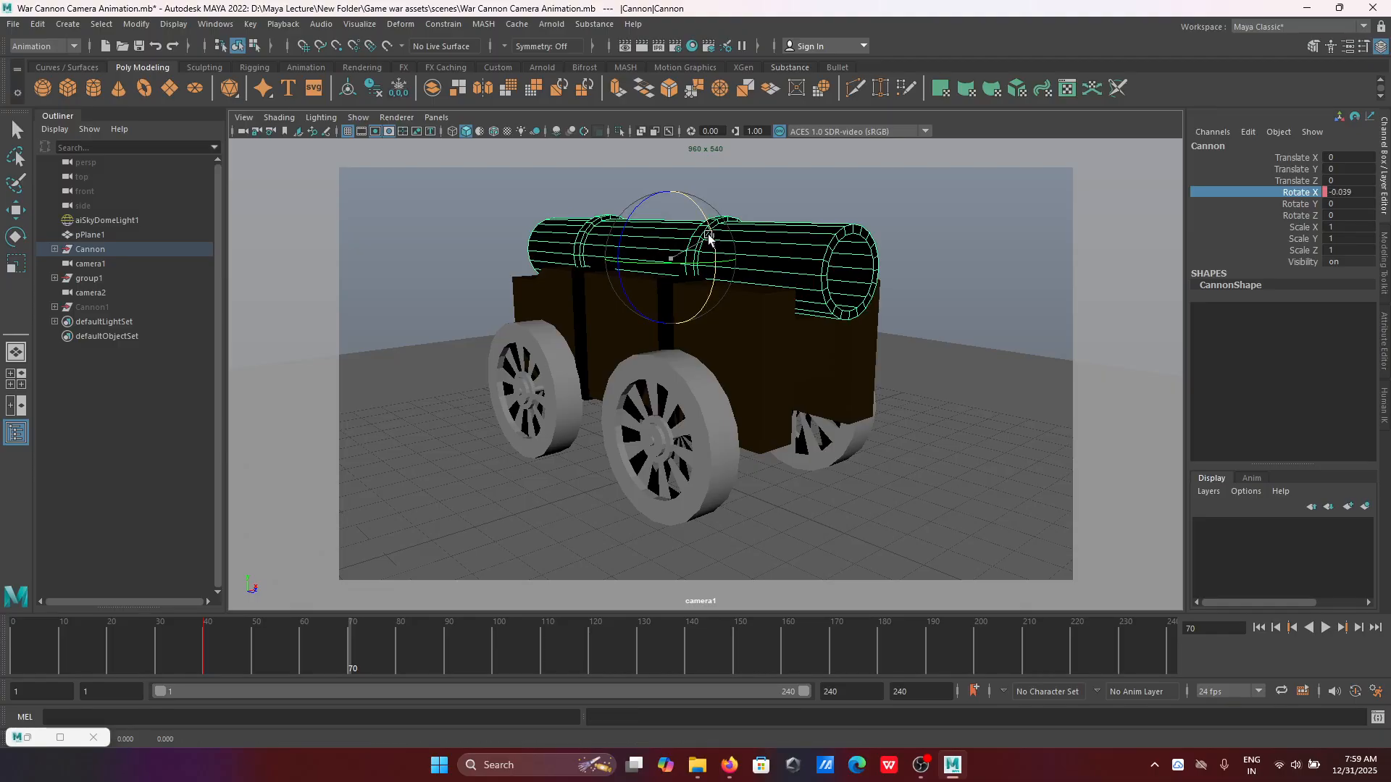
drag(706, 237, 707, 224)
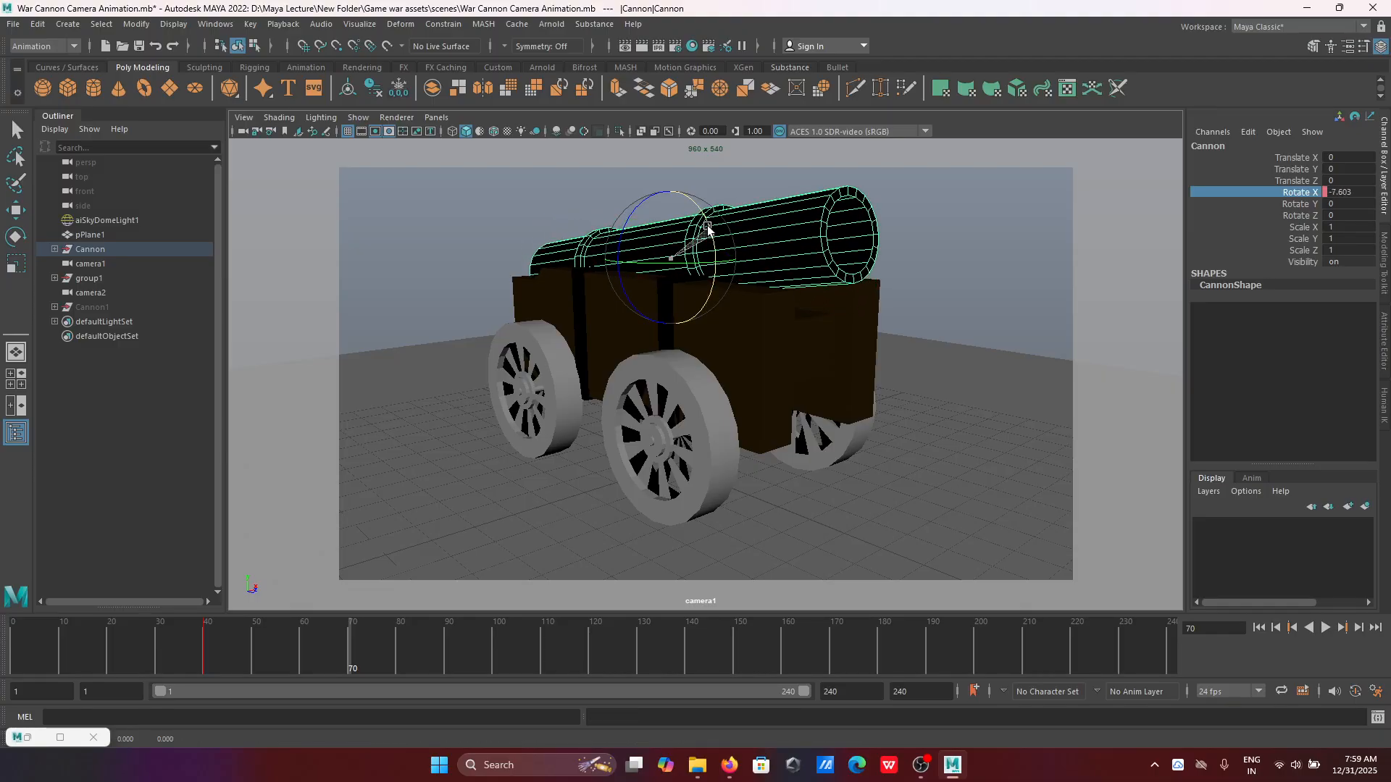
right_click(1242, 196)
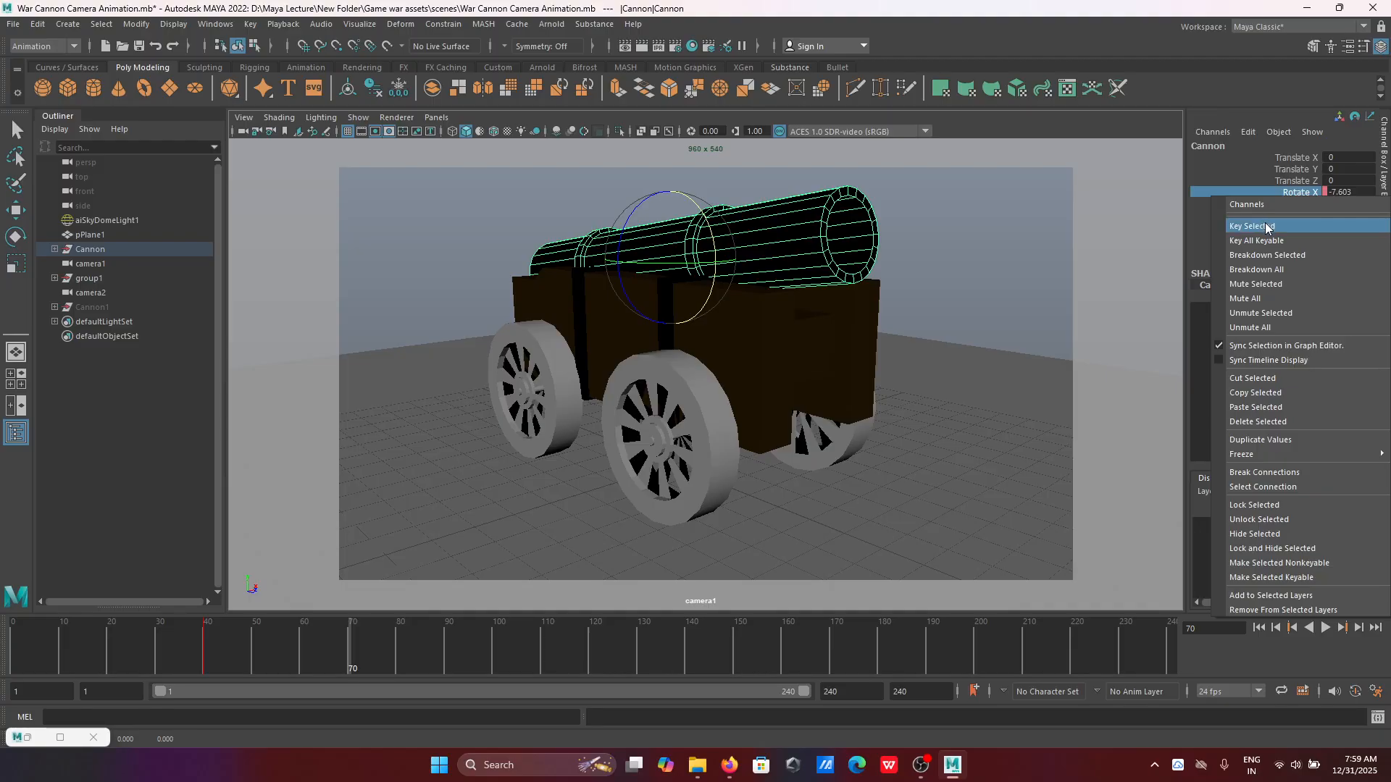
click(1265, 223)
Step: Play the barrel's tilt from the first frame through camera1, and stop the playback
click(1265, 633)
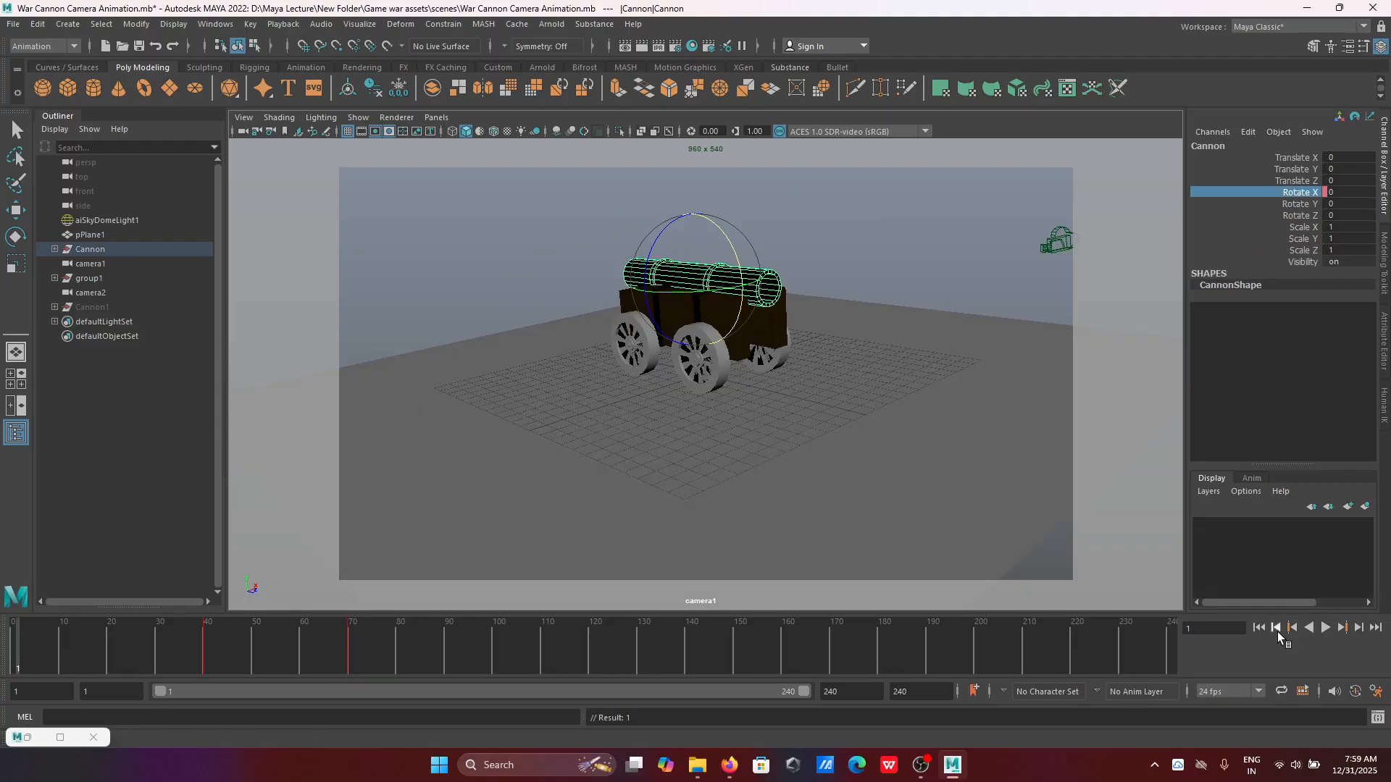
click(1325, 631)
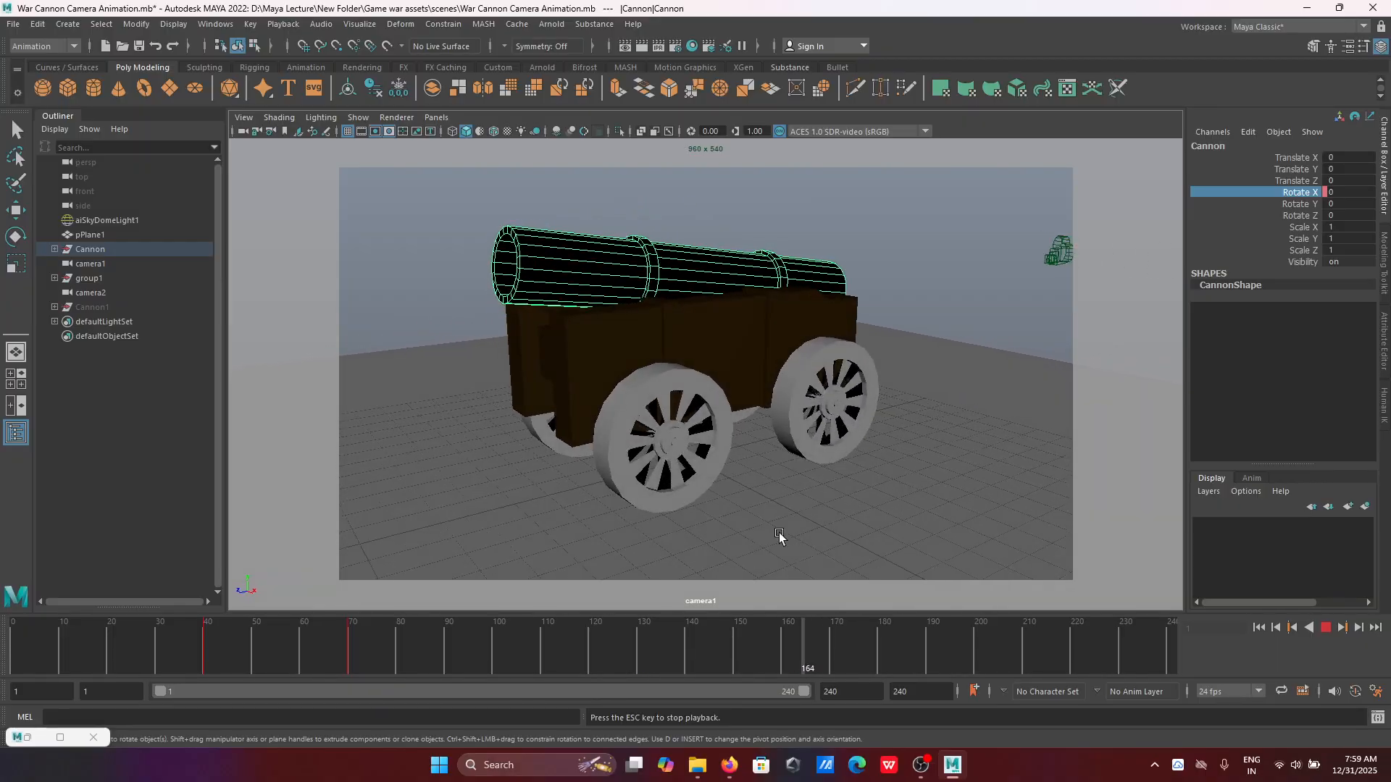
click(1326, 628)
Step: Key the barrel's raised Rotate X value at frame 170 to hold the tilt
mouse_move(975, 642)
mouse_down()
mouse_move(485, 636)
mouse_move(858, 646)
mouse_move(829, 646)
mouse_up()
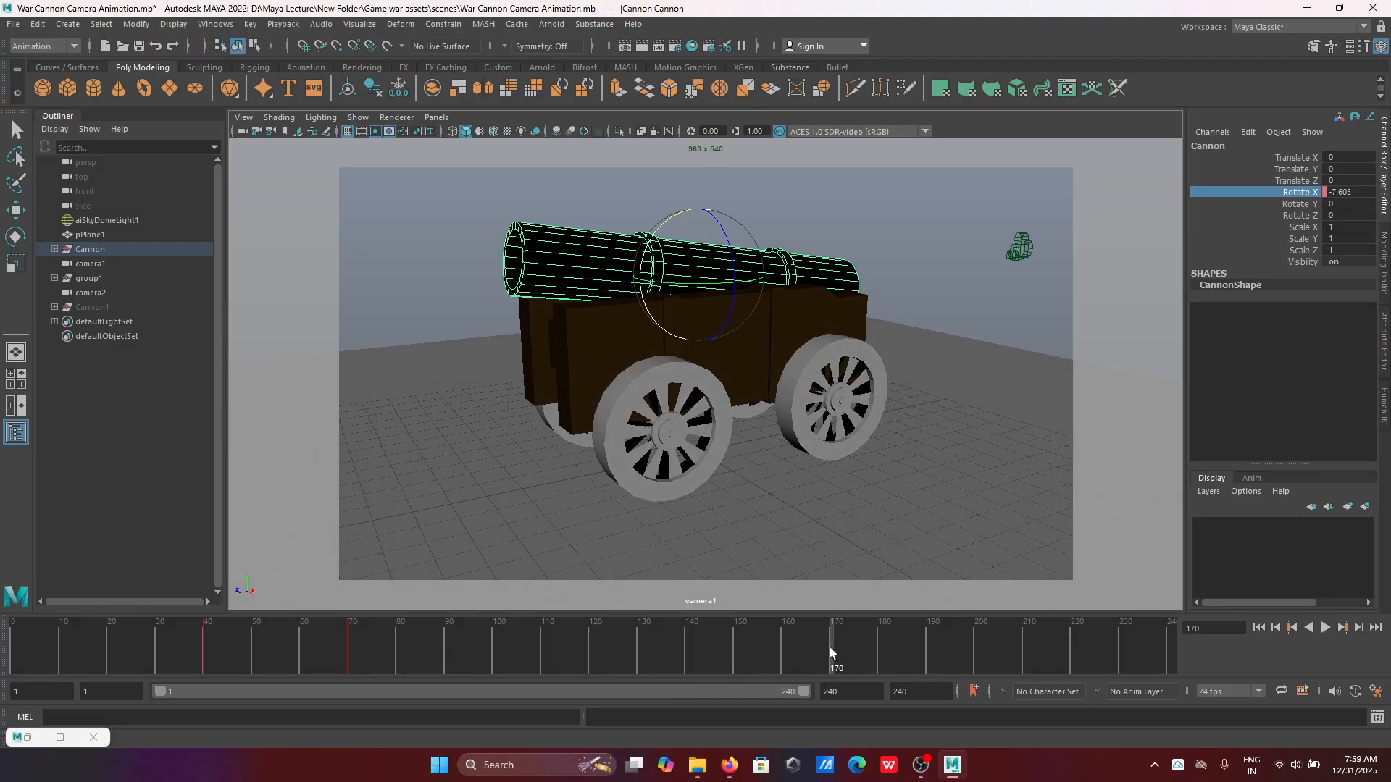
right_click(1273, 194)
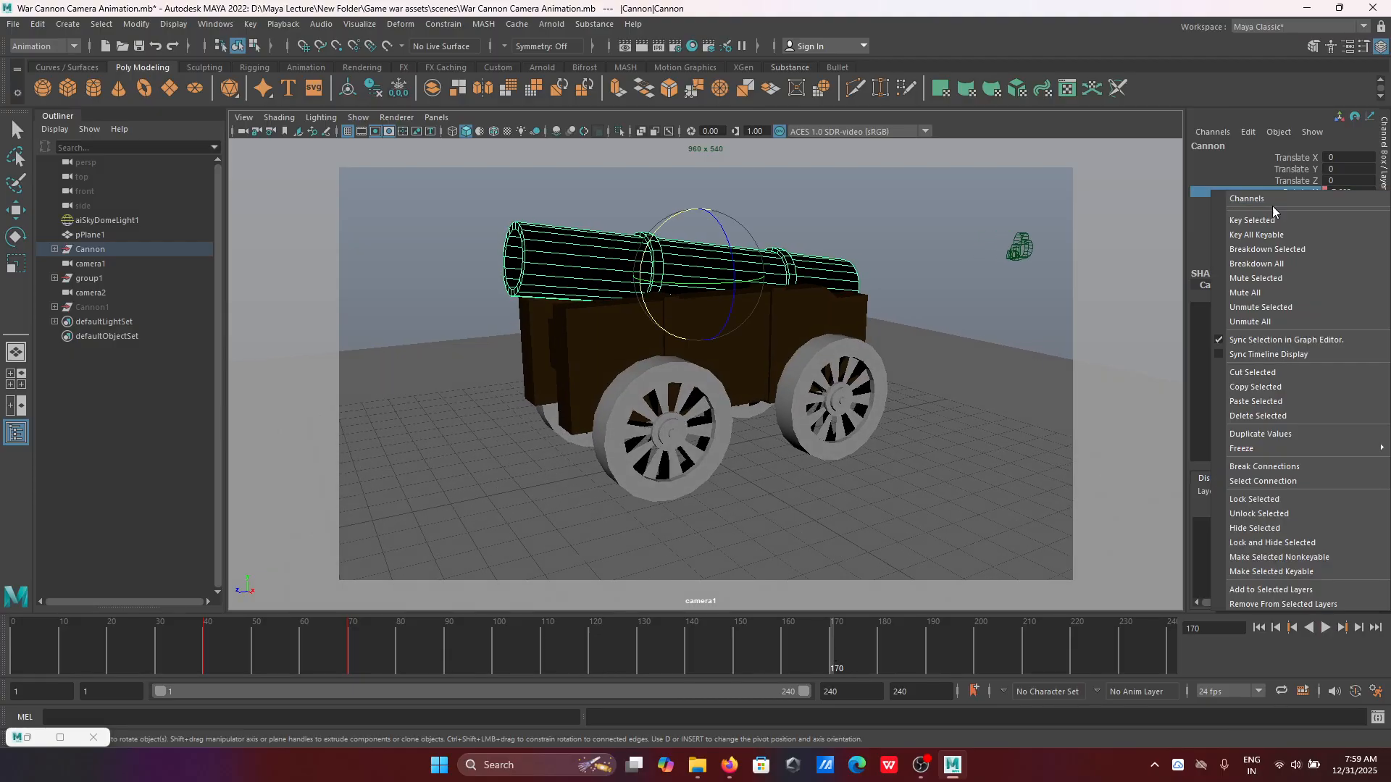
click(1275, 220)
key(alt+v)
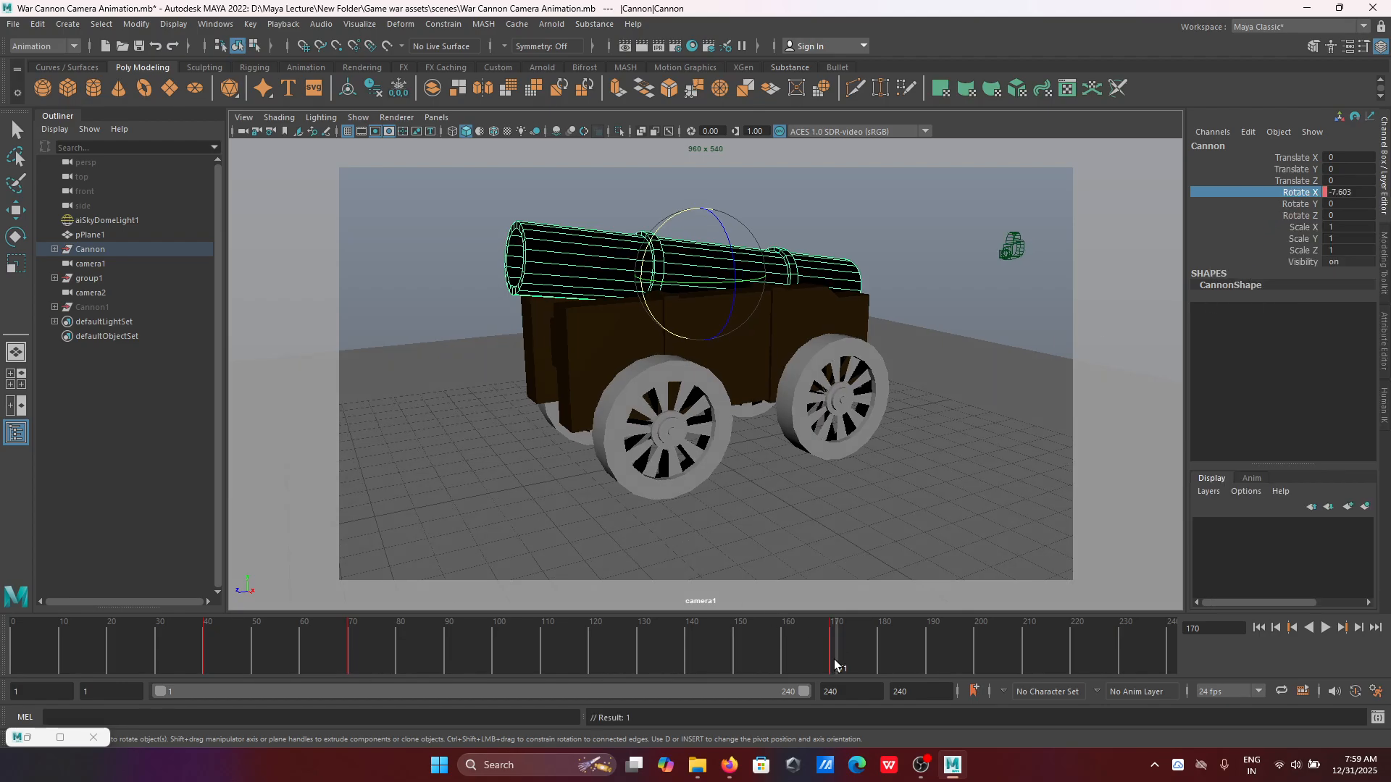
Step: At frame 220, set the cannon barrel's Rotate X to 0 and key that channel
click(1071, 662)
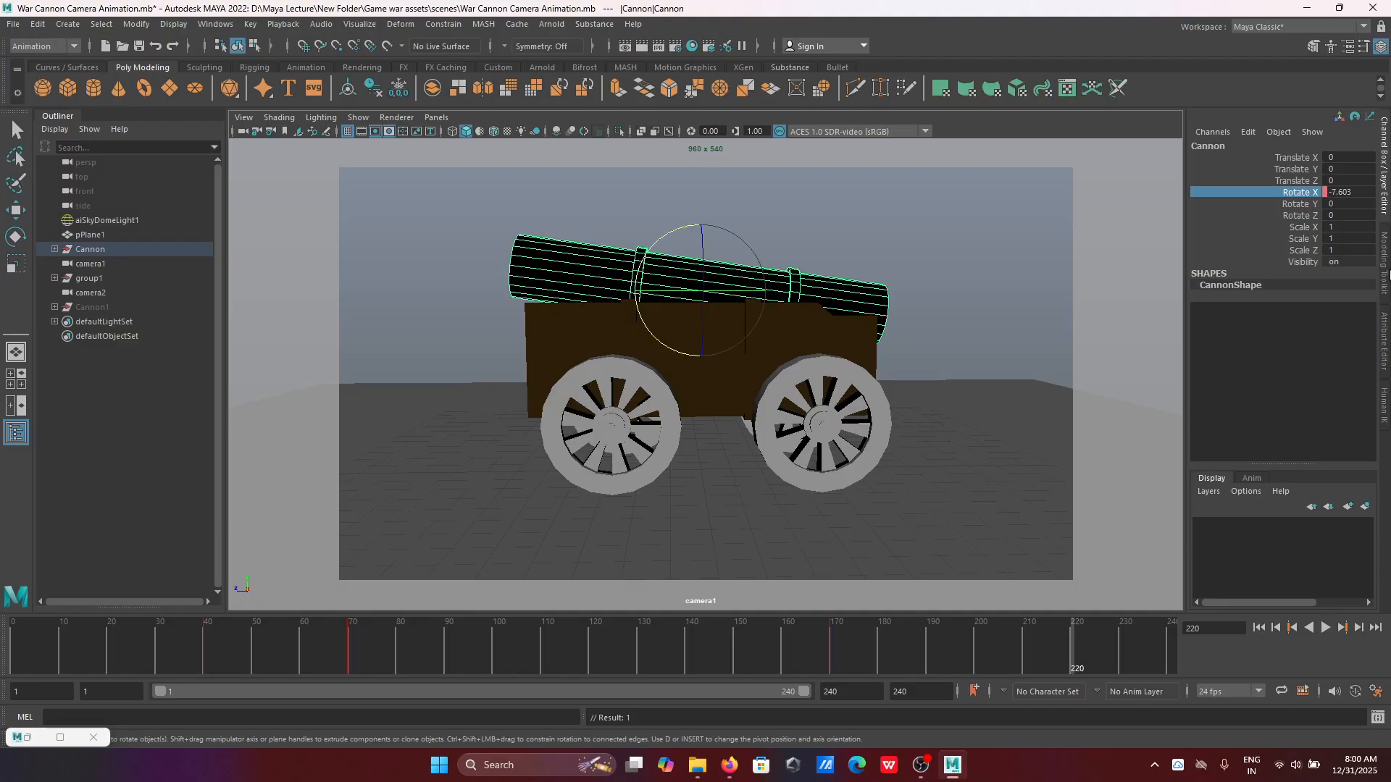
click(1367, 192)
text(0)
key(Return)
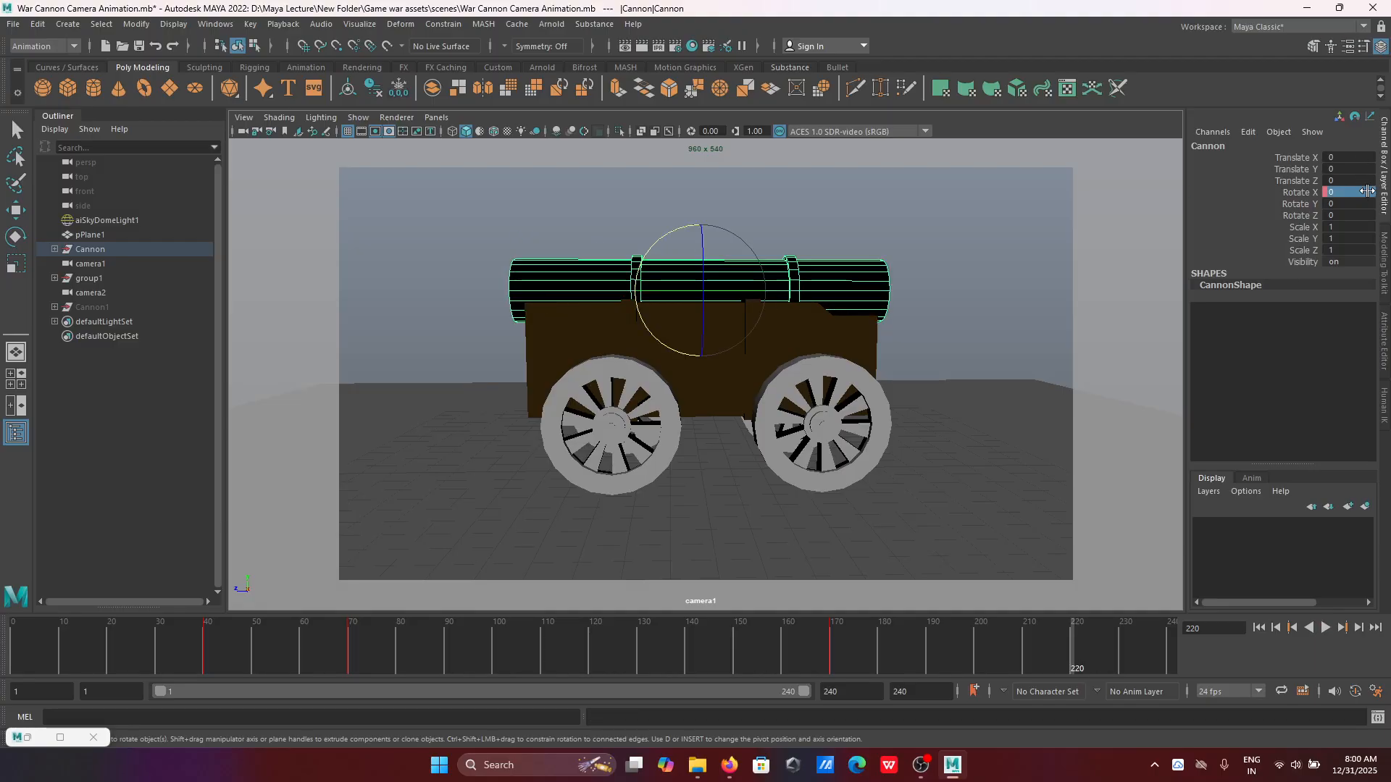
right_click(1368, 191)
click(1325, 220)
Step: Play the complete barrel animation through camera1 with the cannon deselected, return to frame 1, and close the minimized floating window
click(1258, 628)
click(1326, 627)
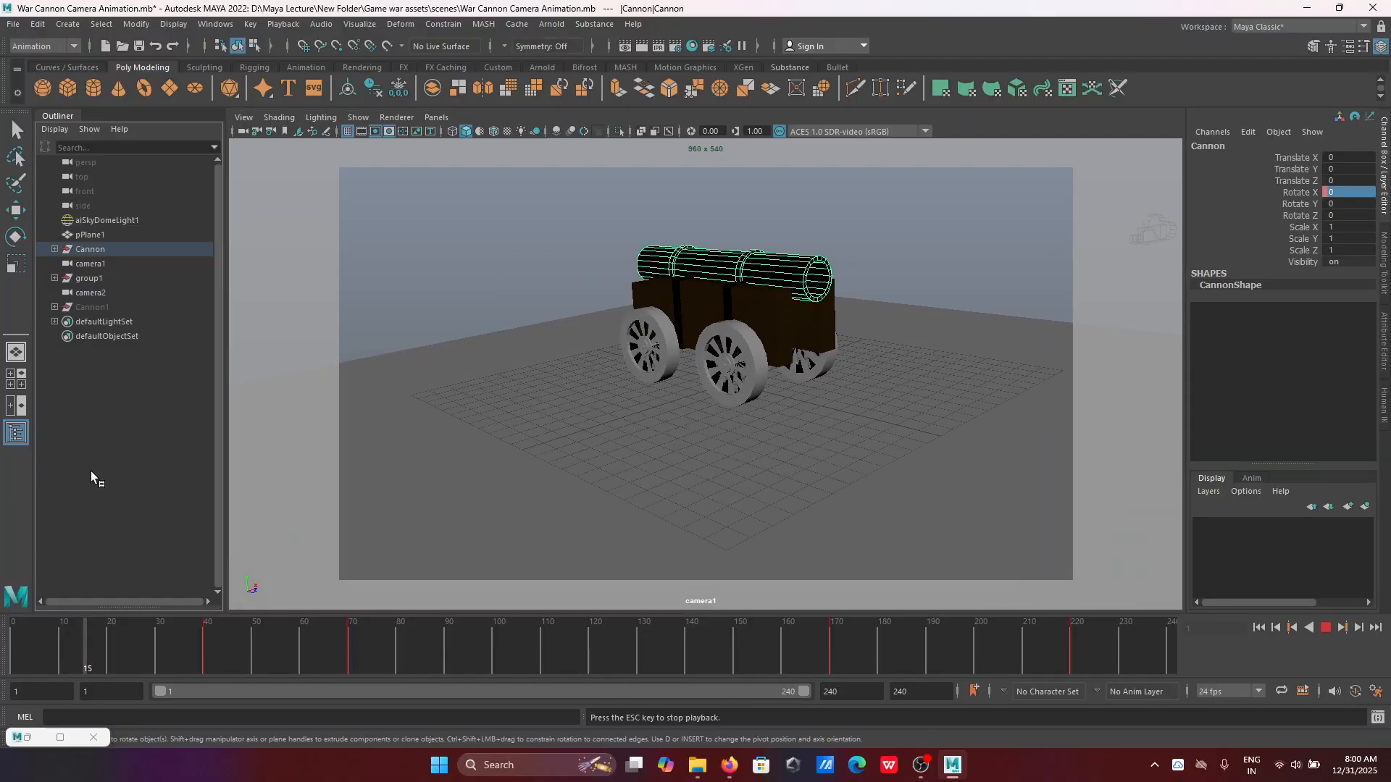
click(144, 323)
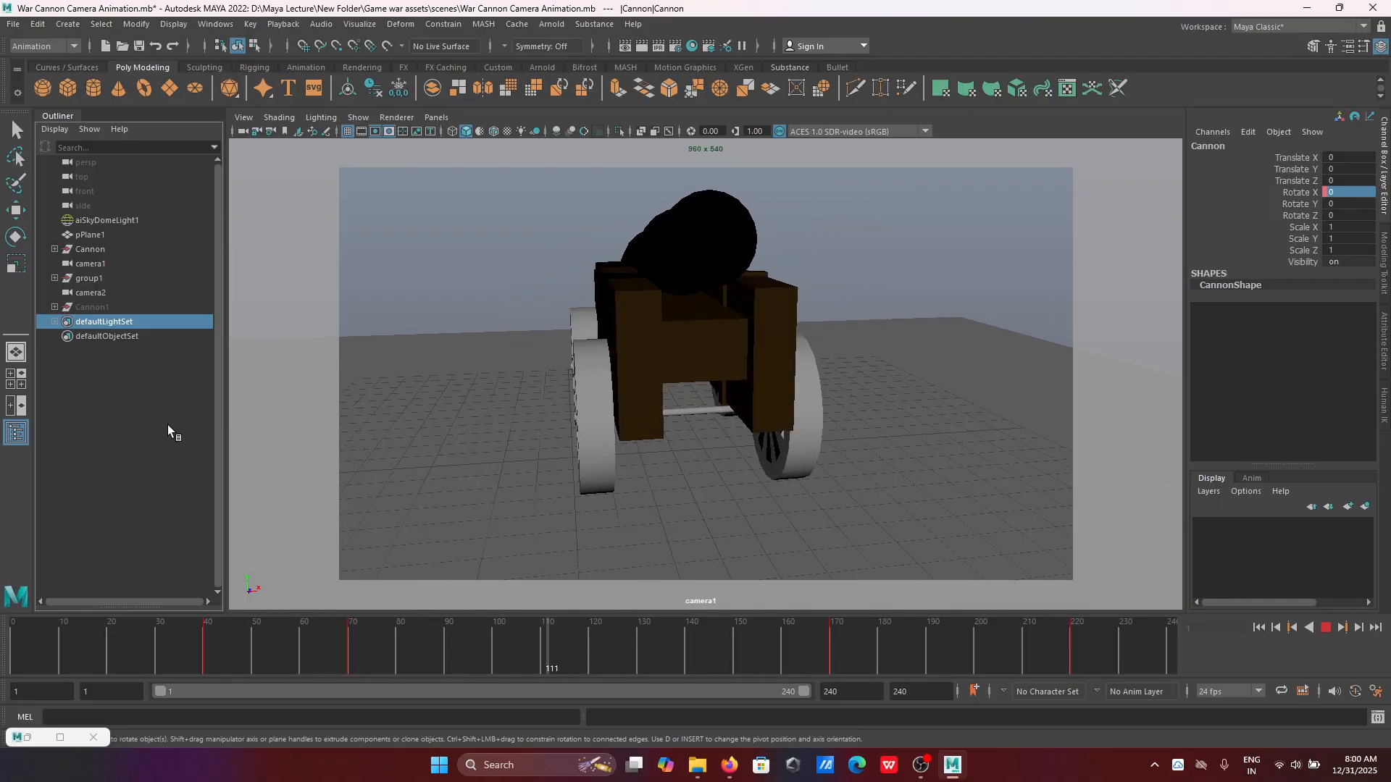
click(1327, 627)
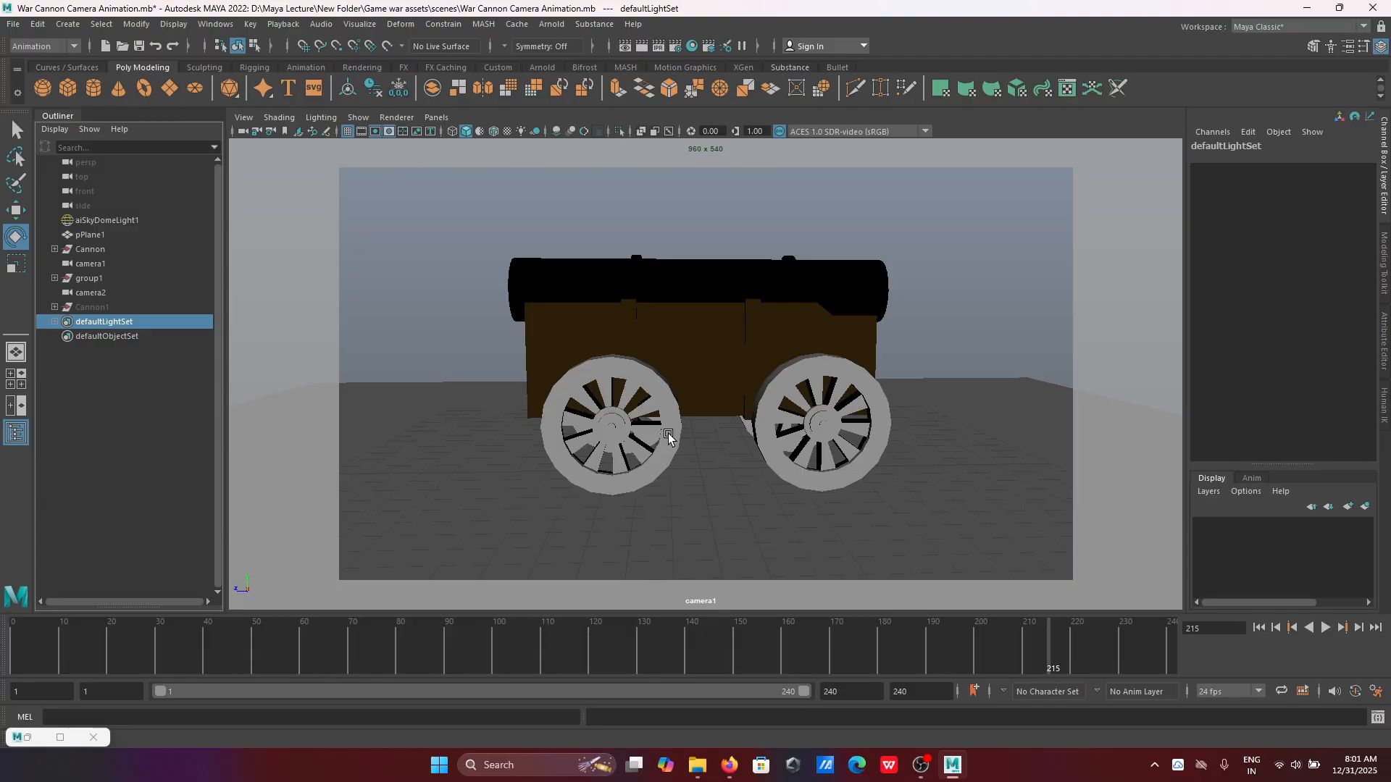
click(1259, 627)
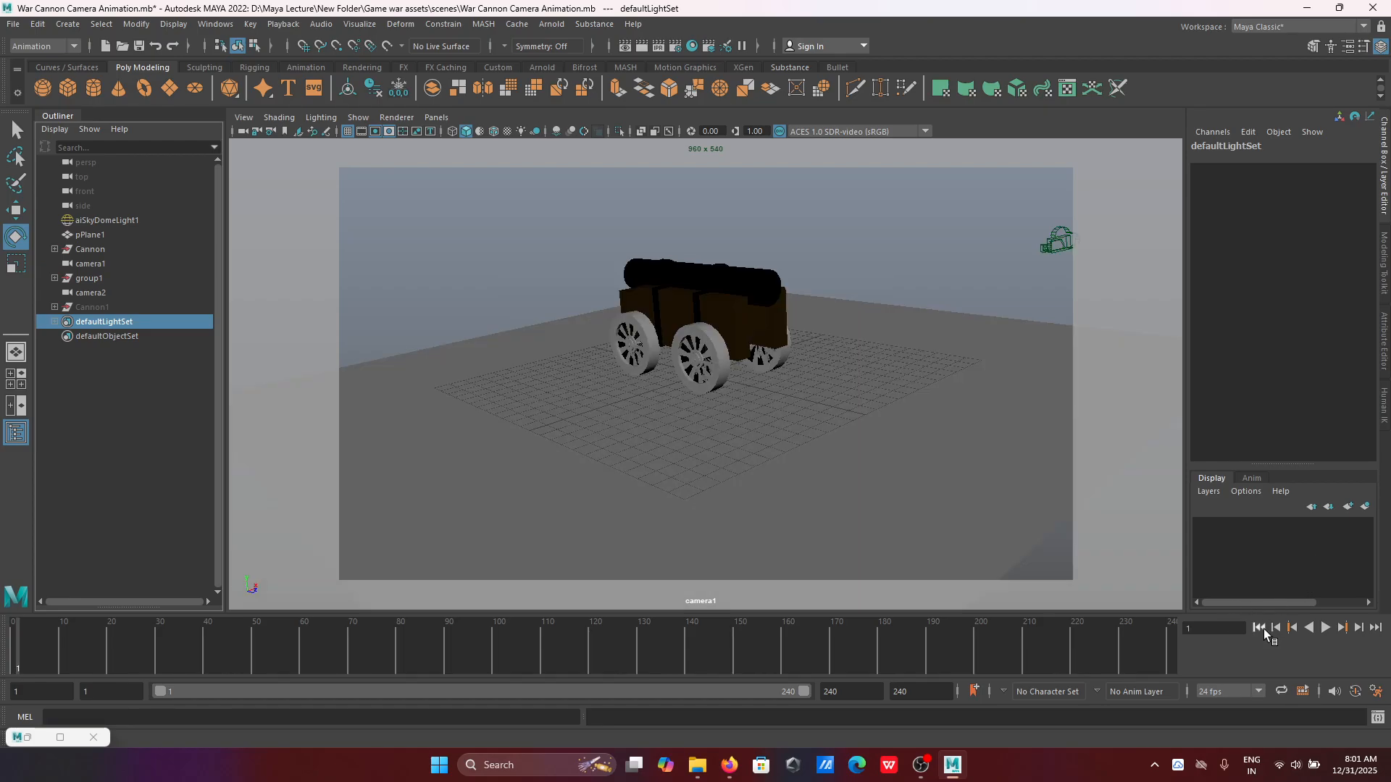
click(1328, 627)
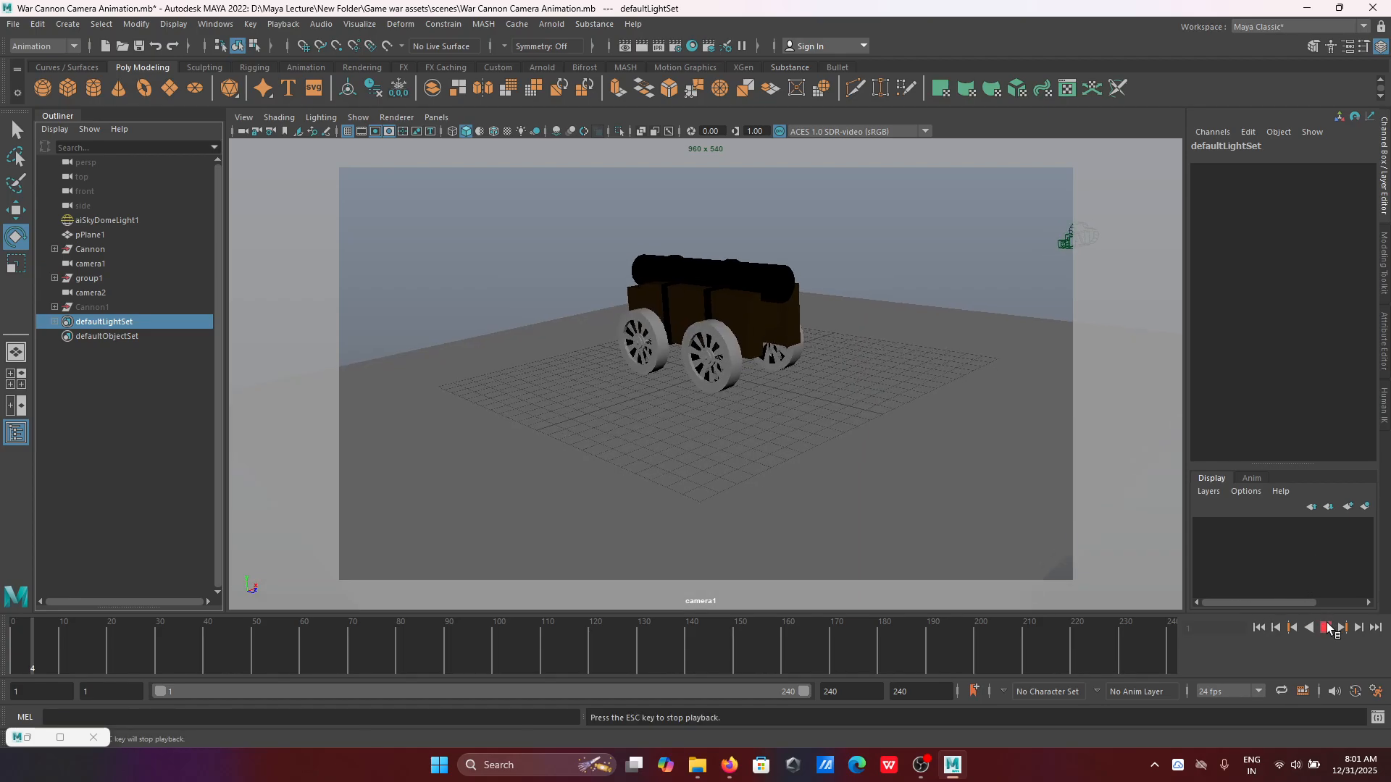
click(1259, 628)
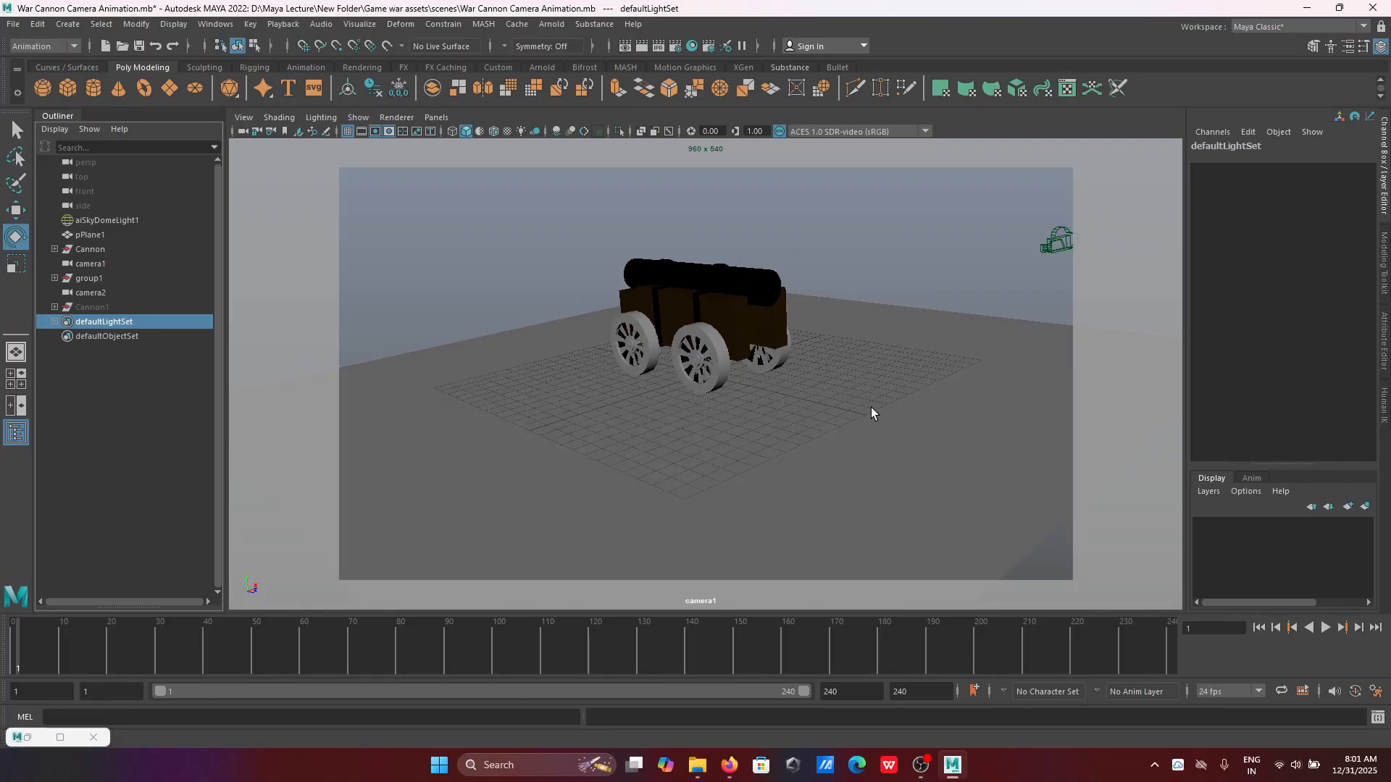
click(97, 739)
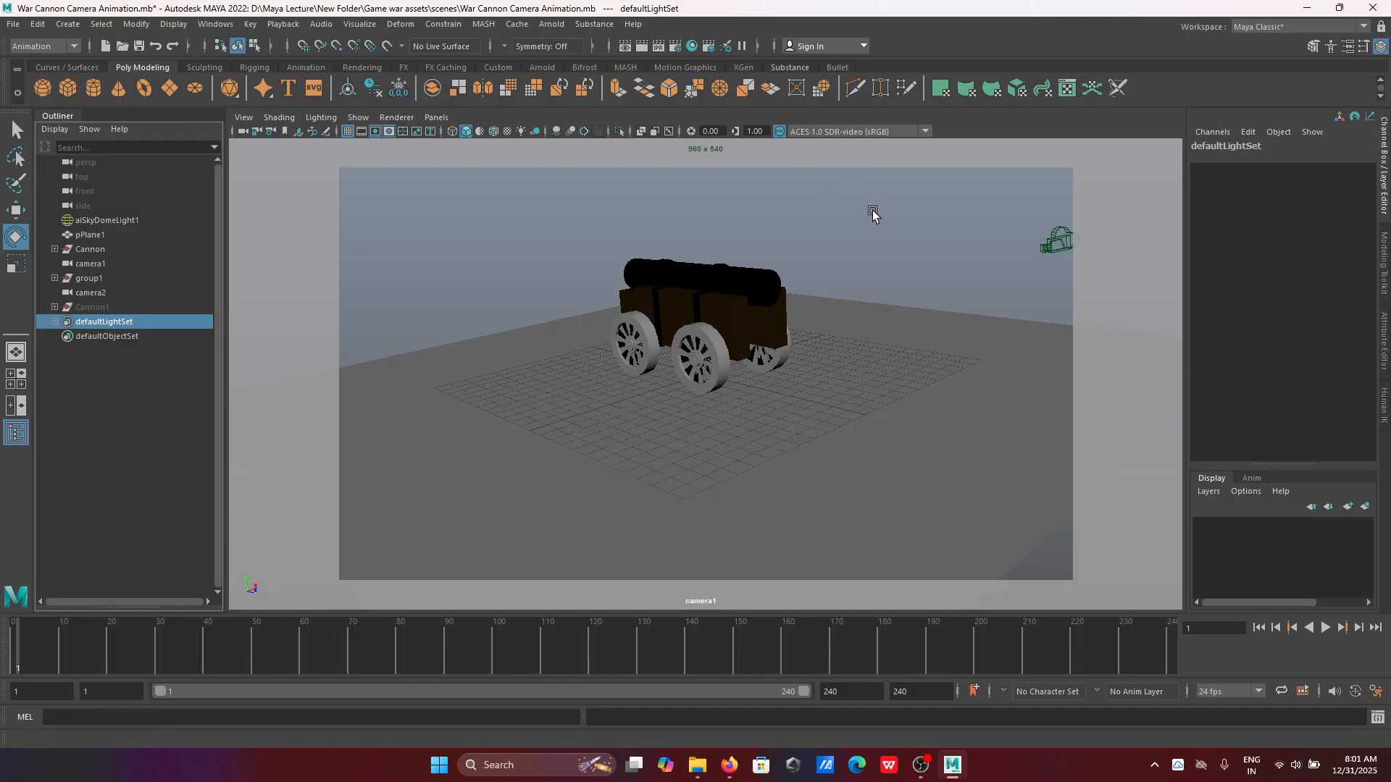
Step: In the render settings, set the file name prefix to Cannon and the image format to png
click(675, 47)
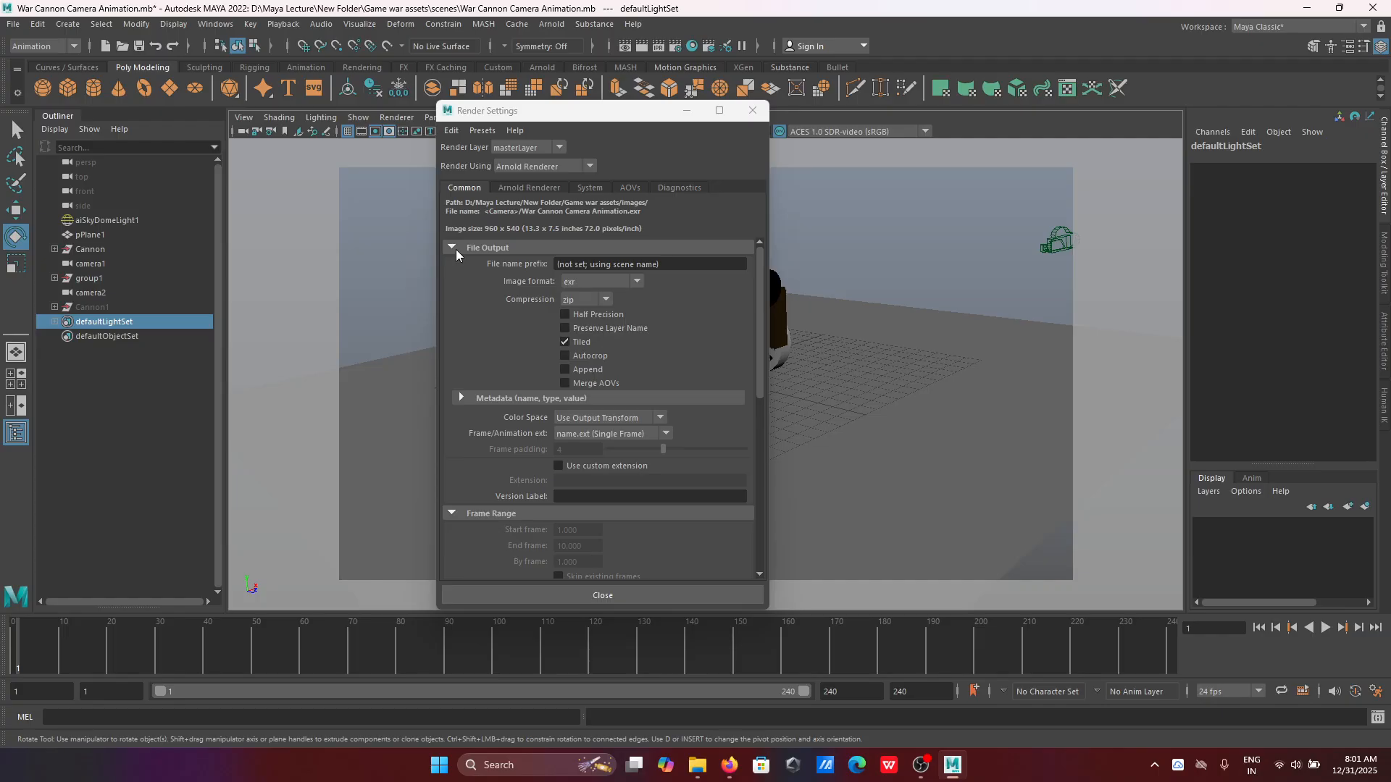
click(694, 265)
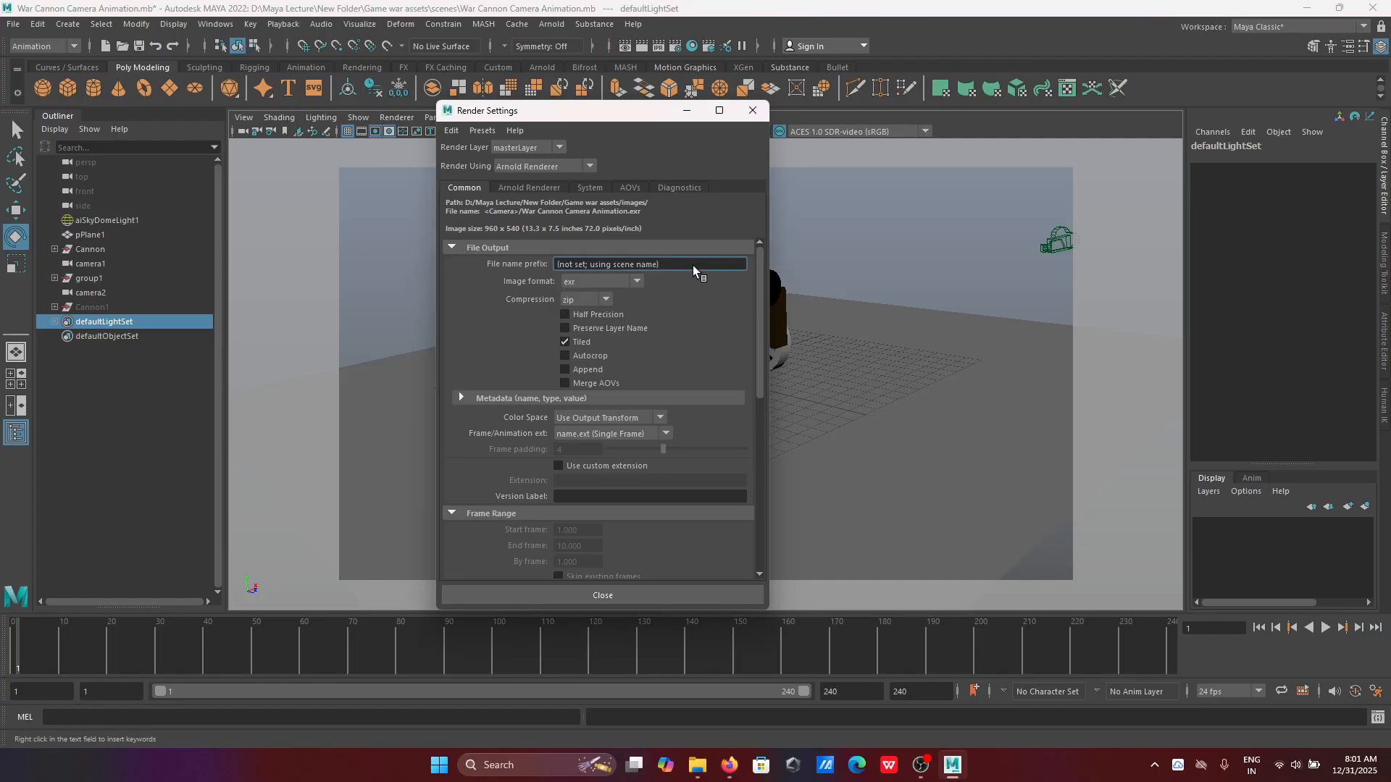
key(ctrl+a)
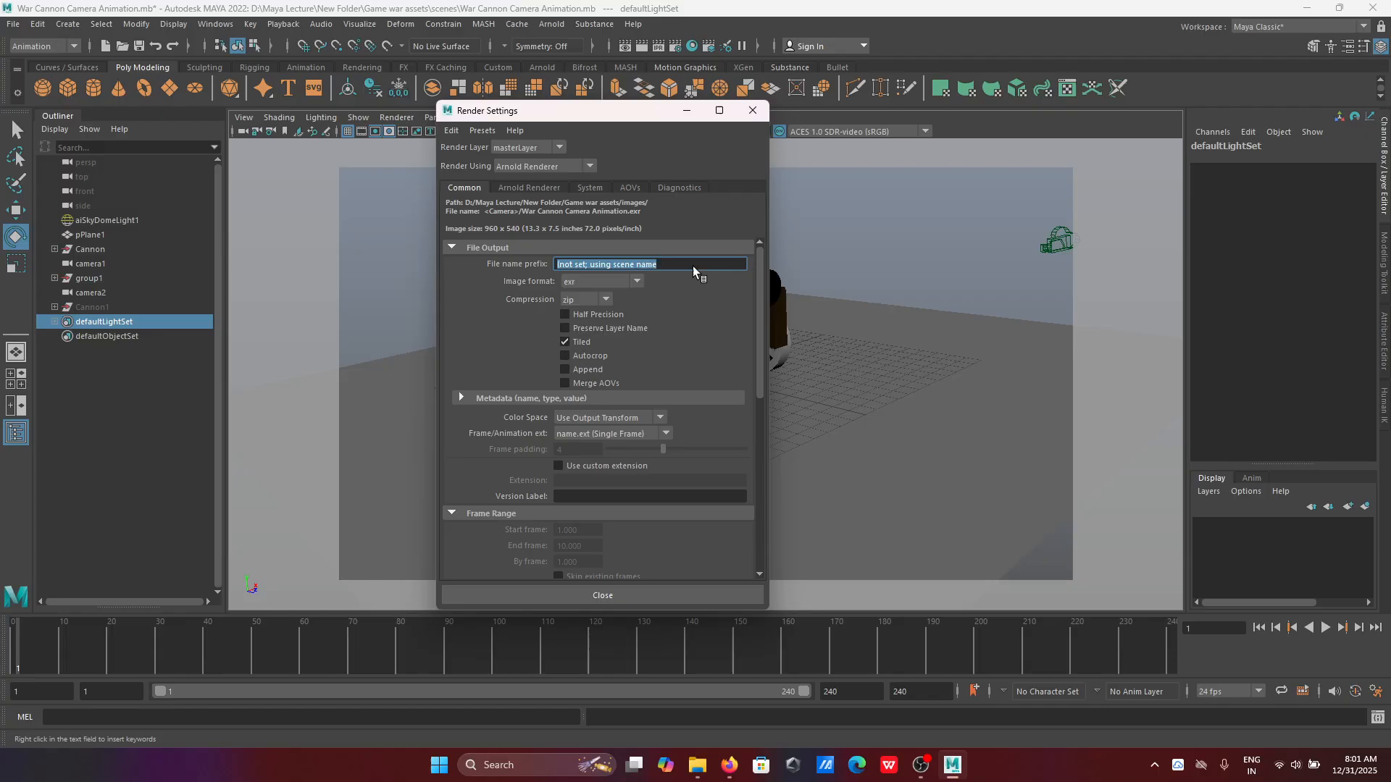
key(BackSpace)
text(Cannonnon)
click(637, 281)
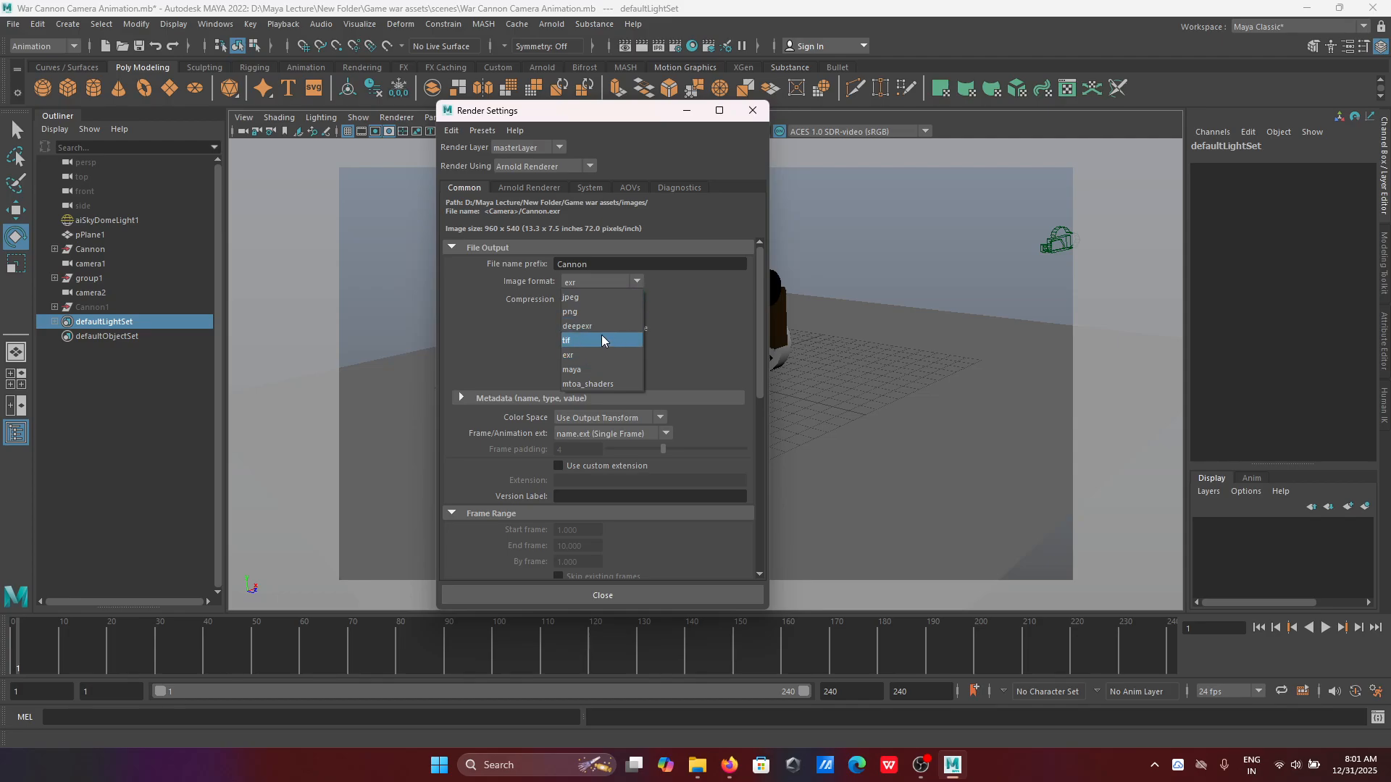
click(630, 312)
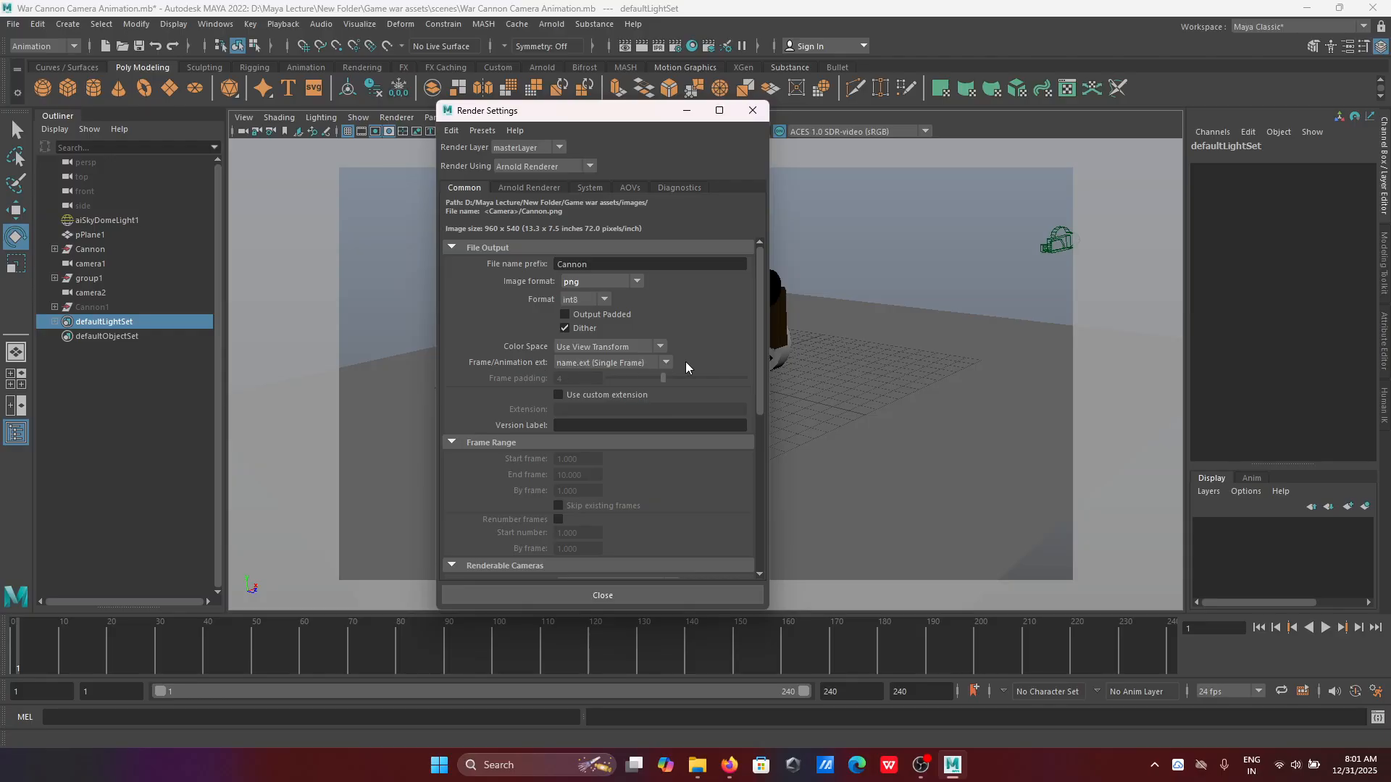
Step: Set the render output's frame/animation extension to name_#.ext with a frame padding of 0
click(666, 362)
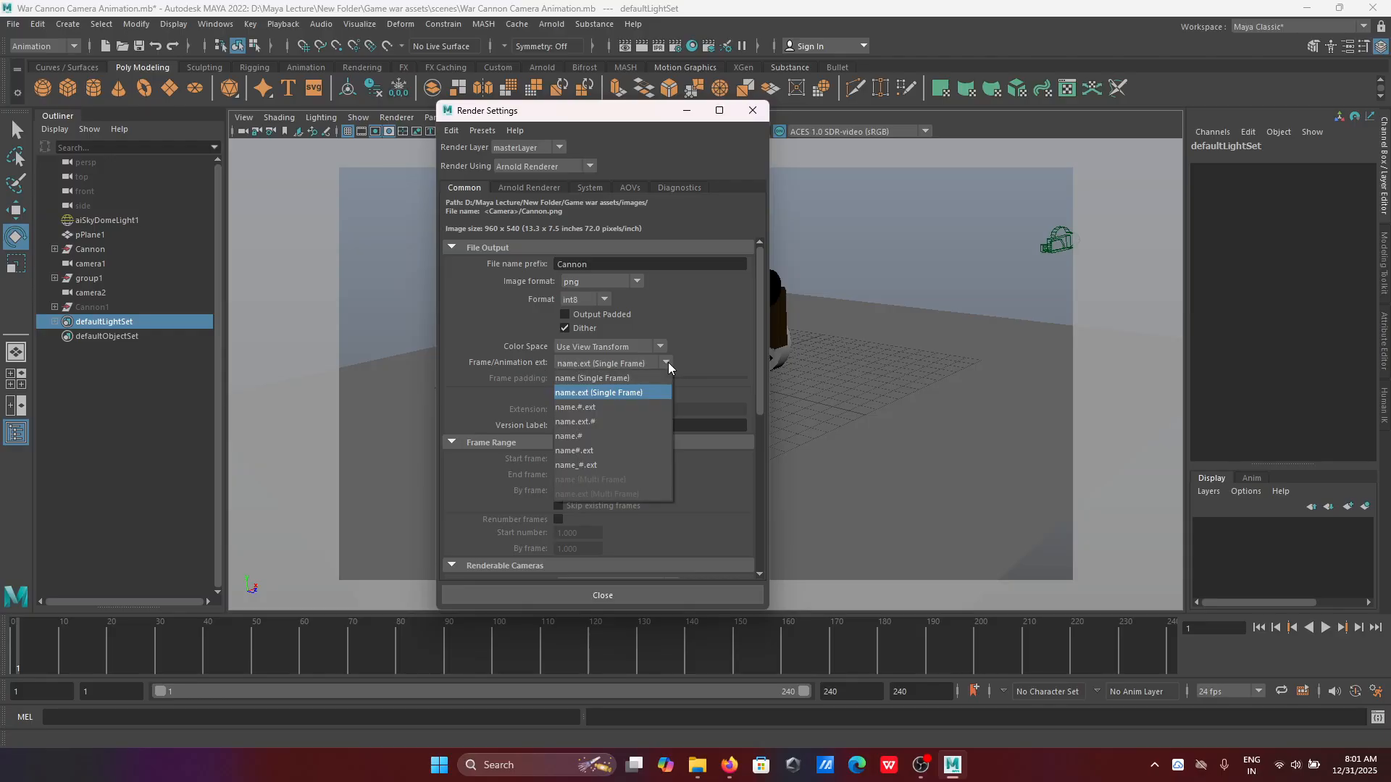
click(600, 467)
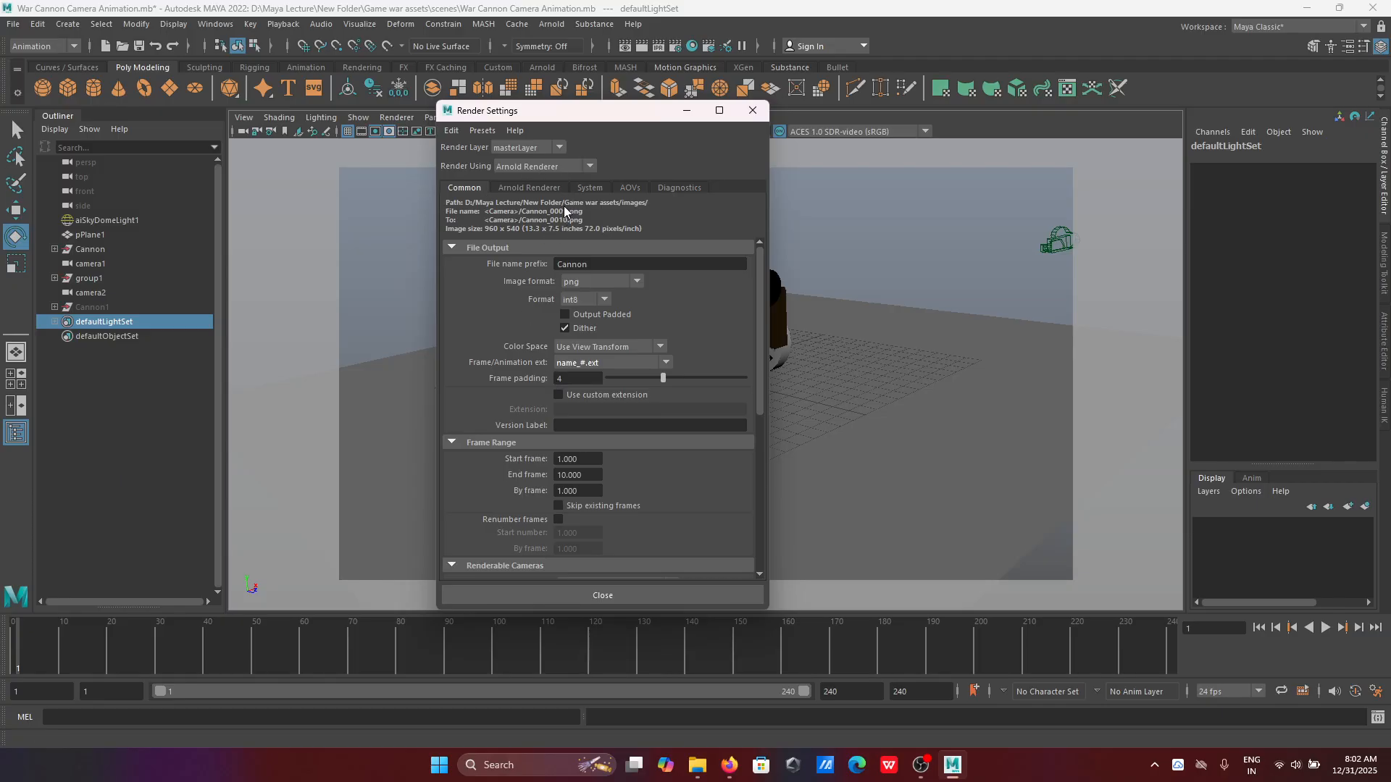
drag(656, 378, 593, 384)
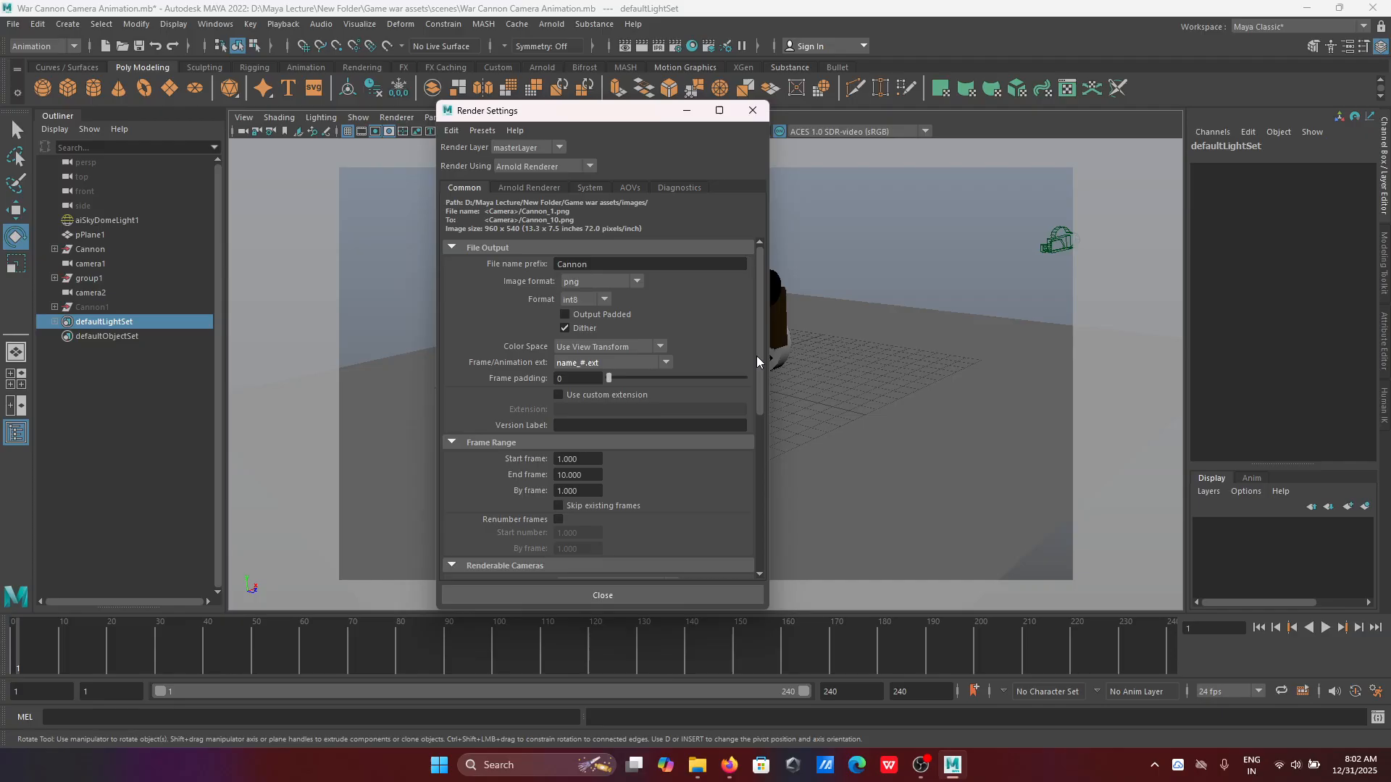
Step: Set the end frame of the render's frame range to 60
drag(760, 358, 775, 401)
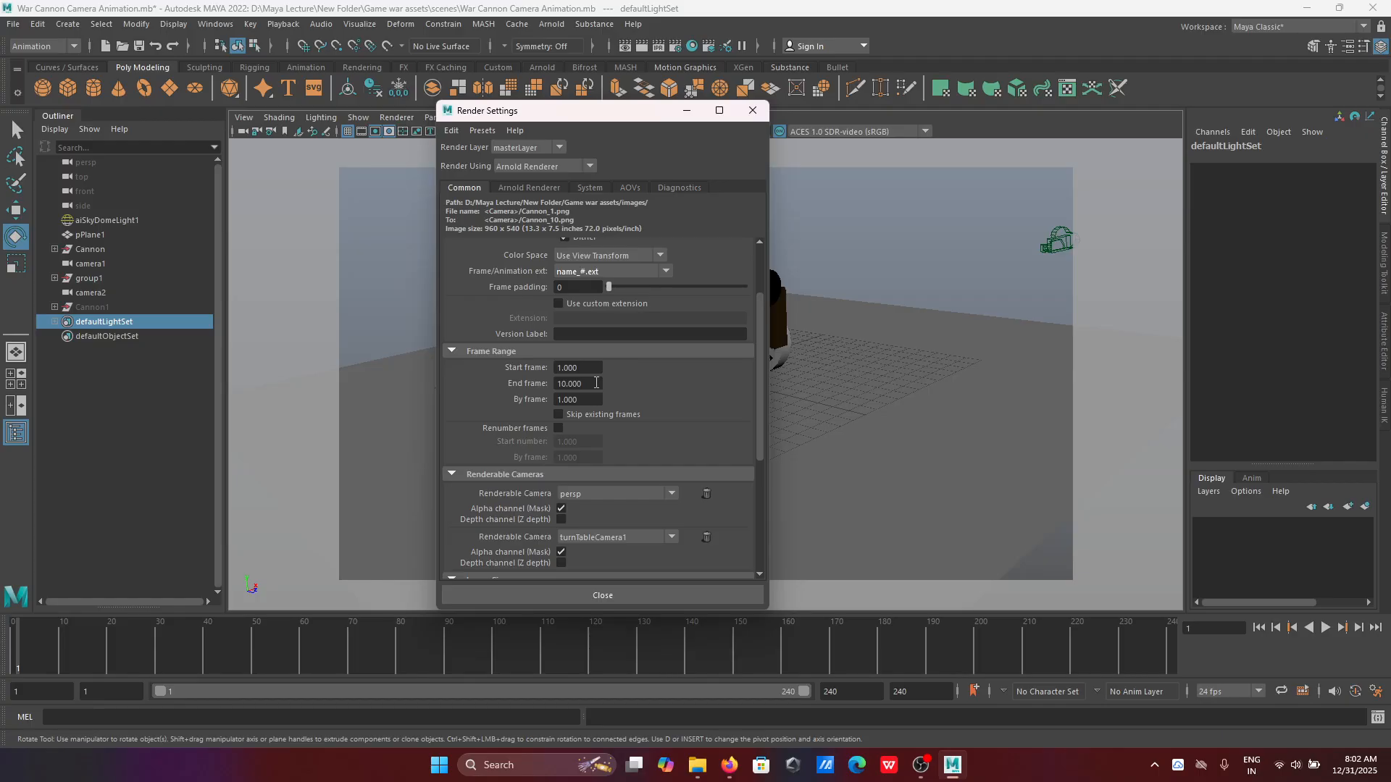
double_click(596, 384)
text(240)
drag(576, 383, 538, 379)
Step: Set the render image size to the HD_720 preset
scroll(635, 394, down, 4)
scroll(636, 396, down, 1)
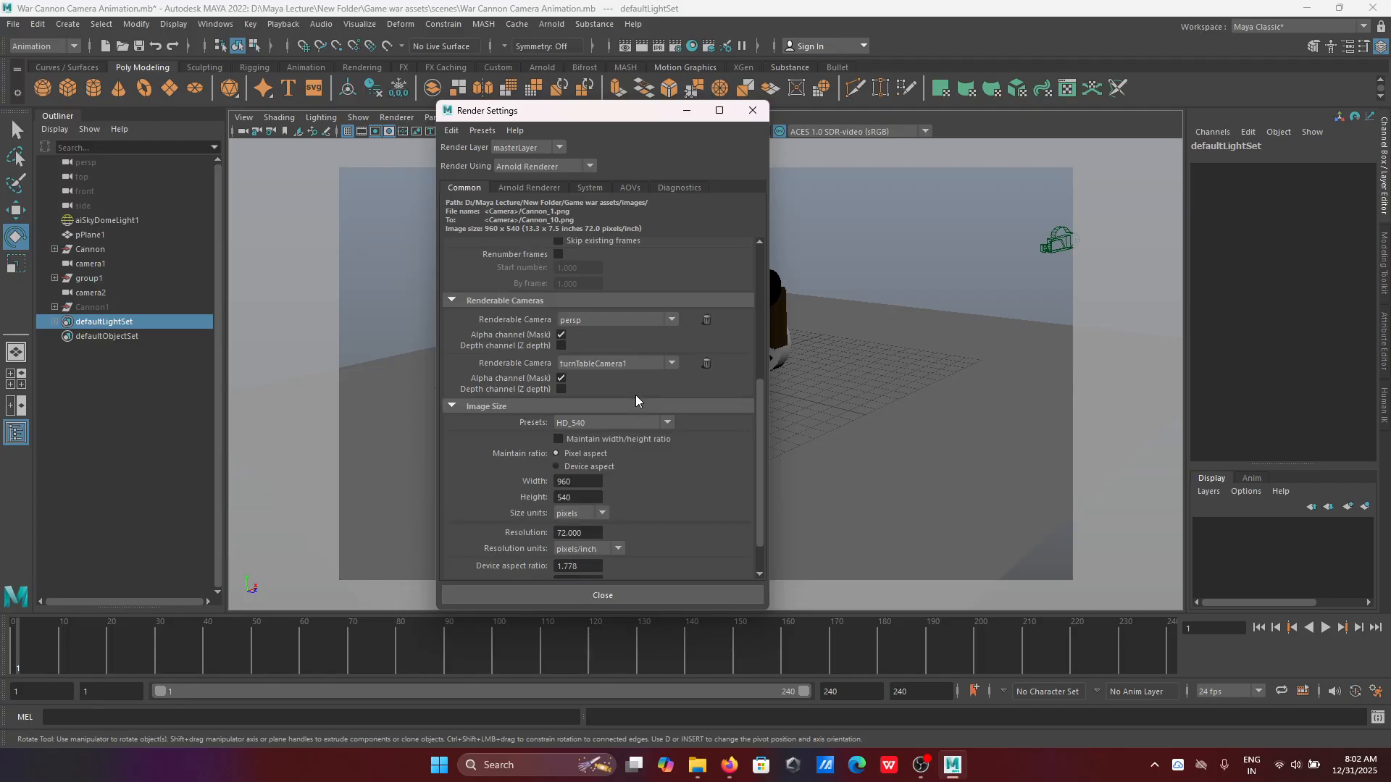
scroll(636, 396, down, 1)
scroll(636, 394, up, 1)
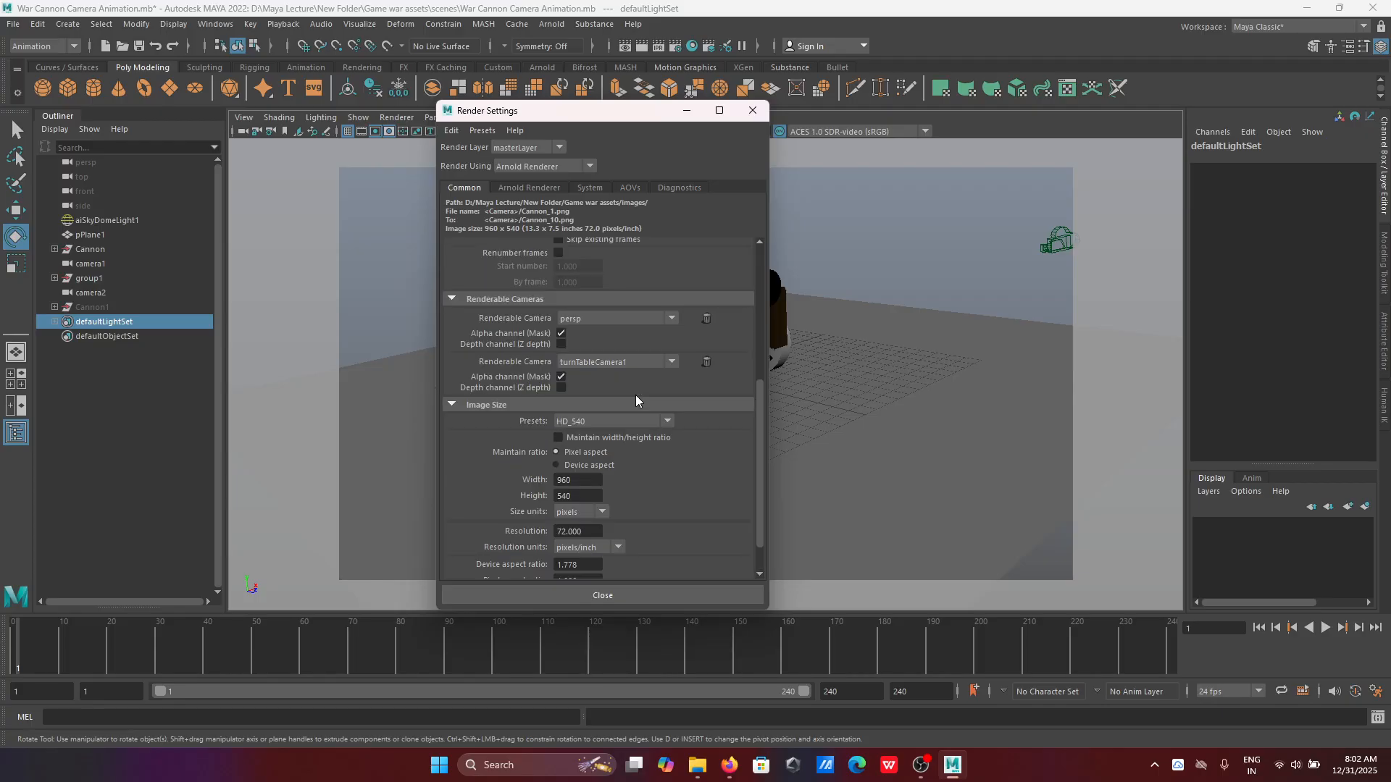
scroll(636, 394, down, 1)
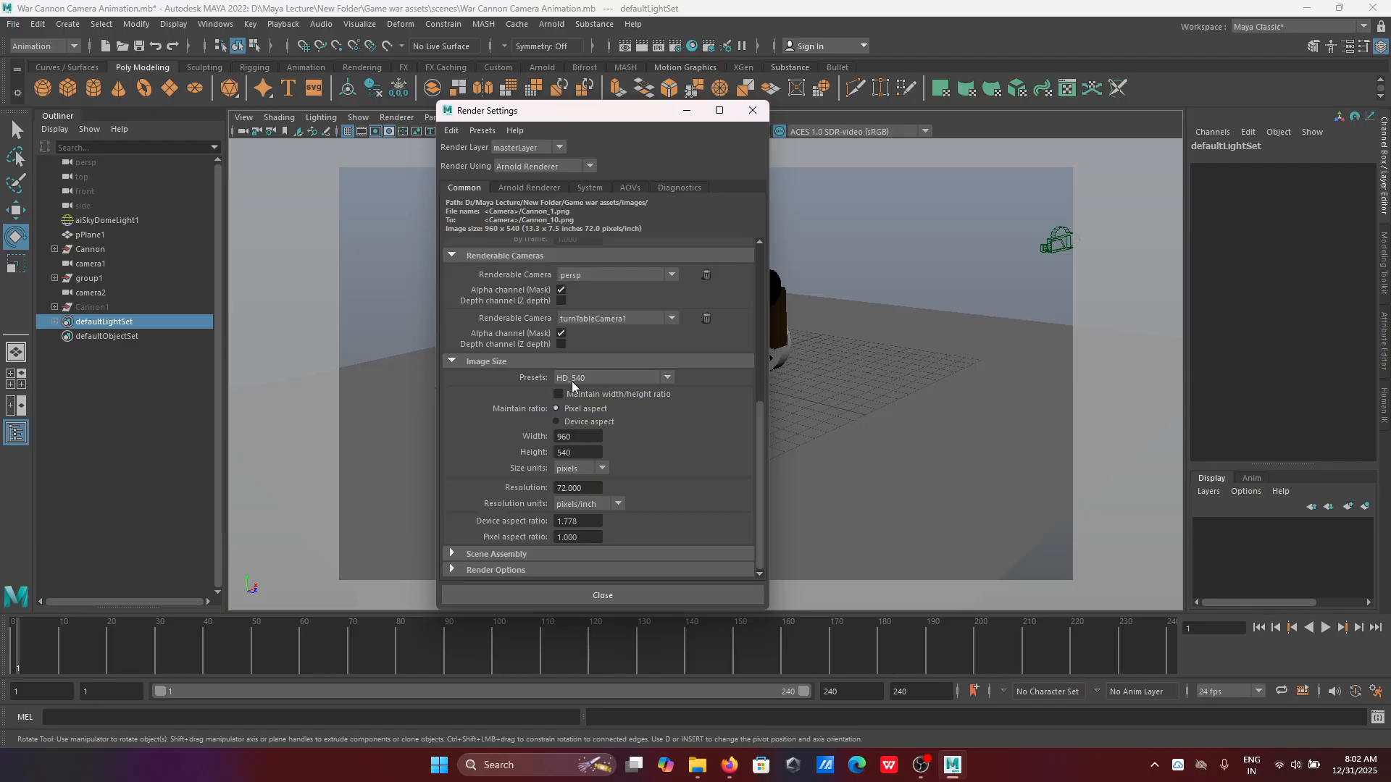
click(667, 384)
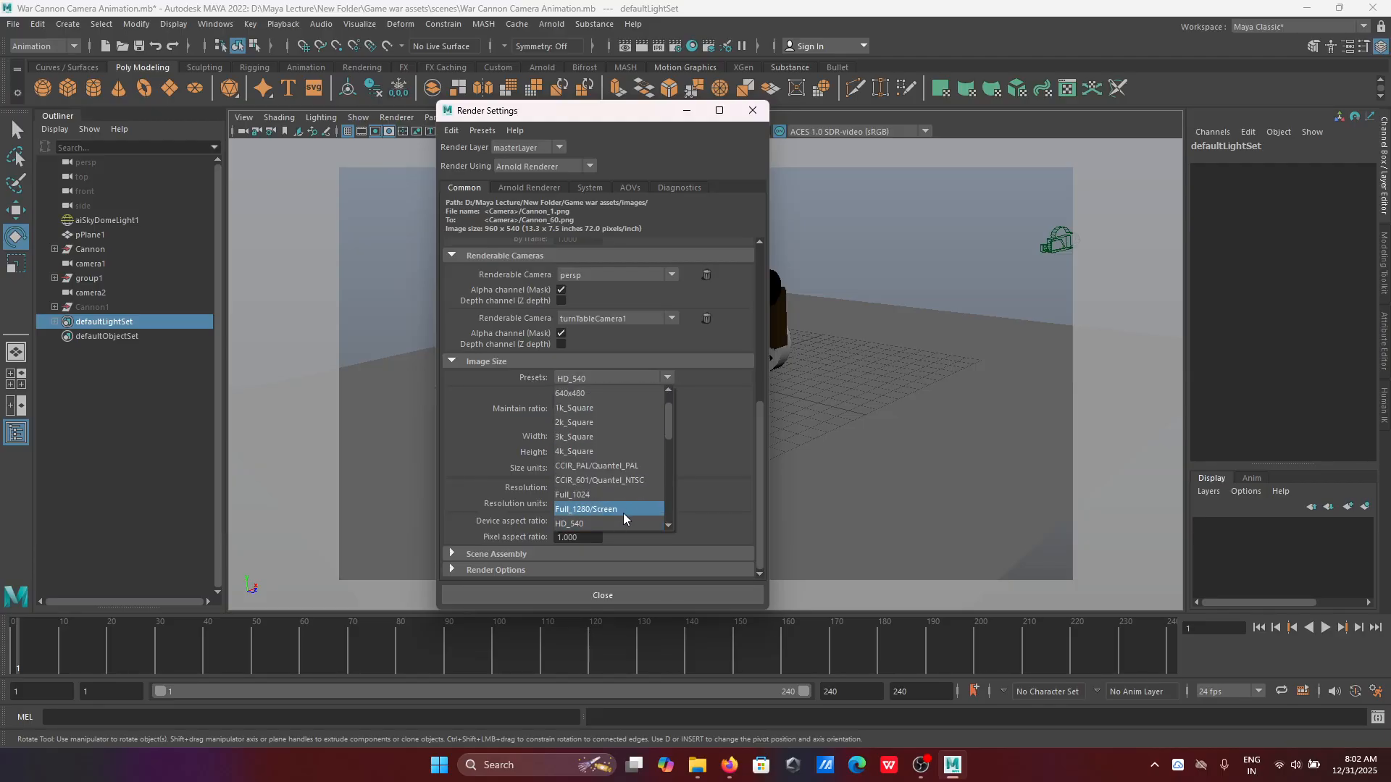
click(598, 494)
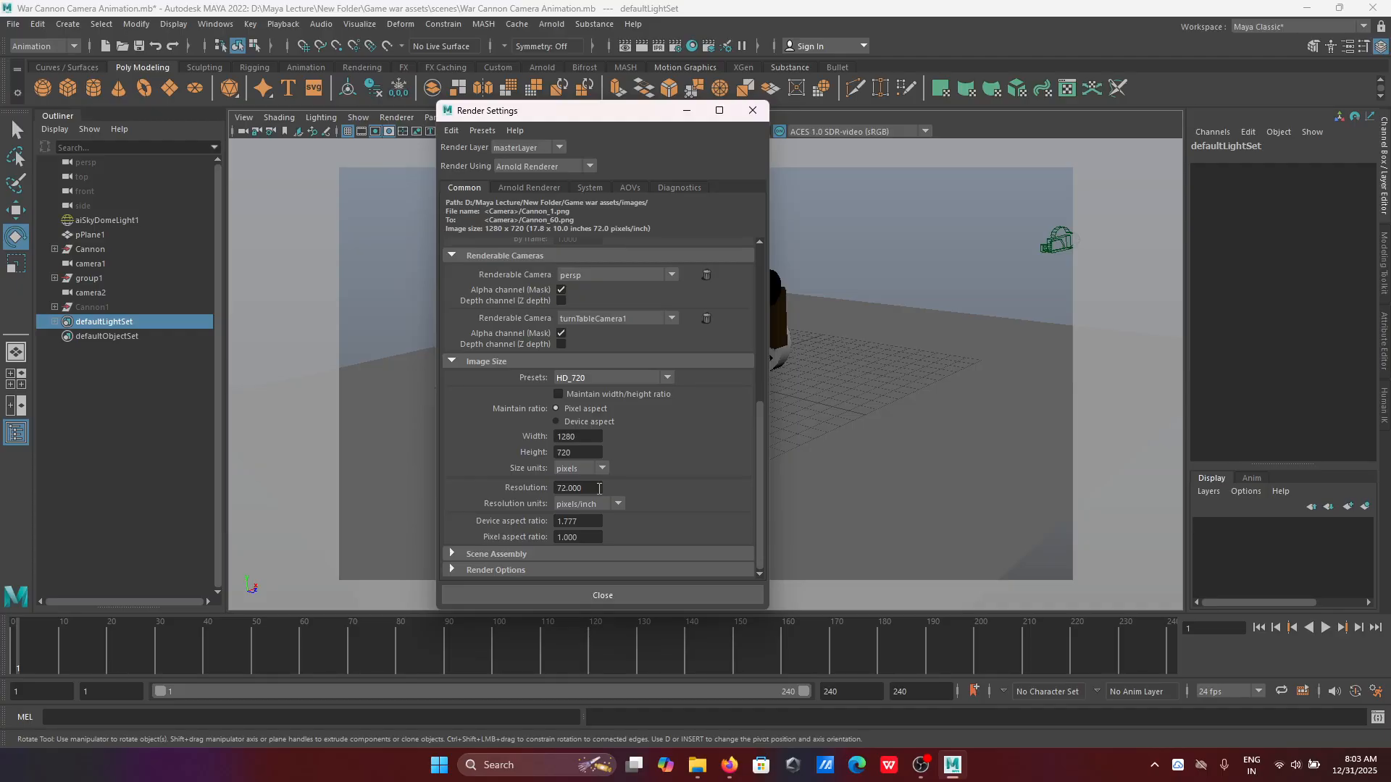
Step: Review the common render settings: file output, frame naming, frame range, renderable cameras and image size
scroll(599, 488, up, 2)
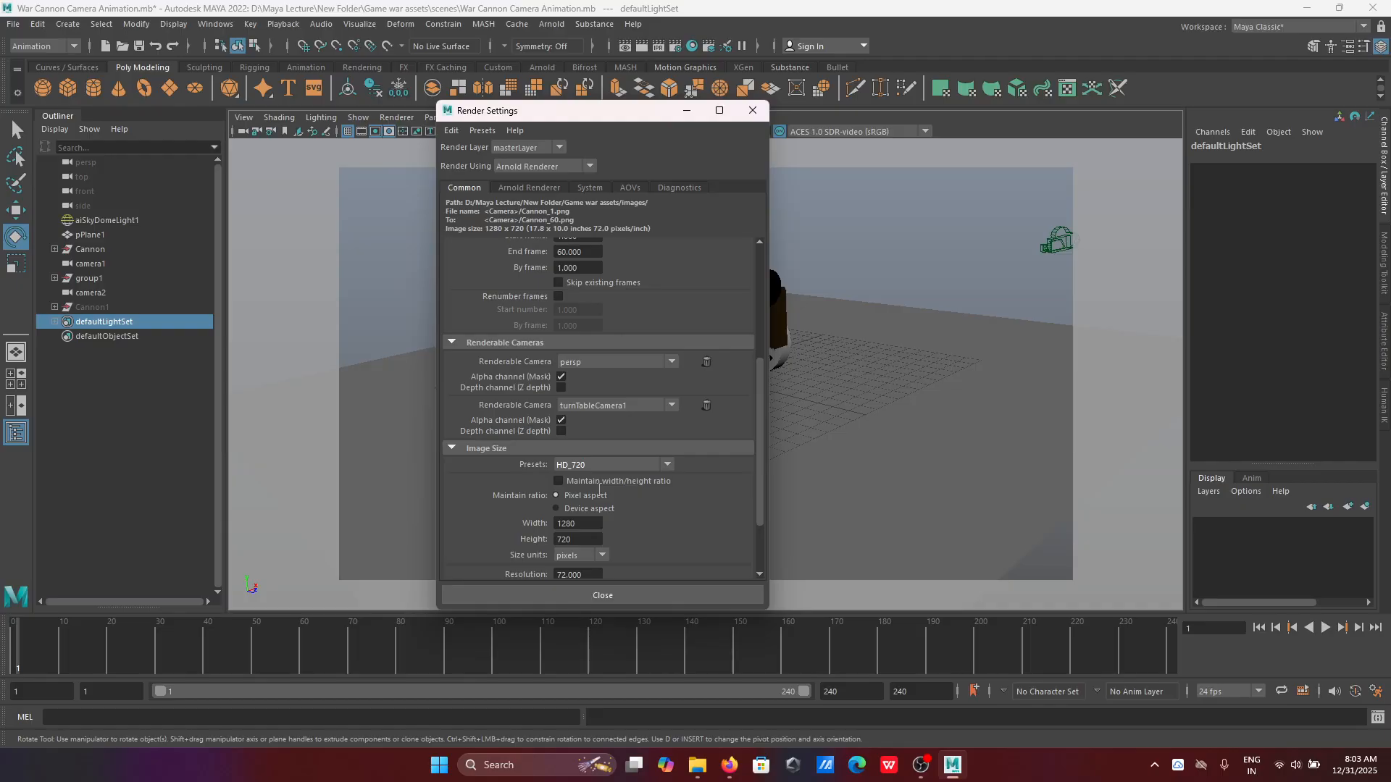
scroll(599, 489, up, 2)
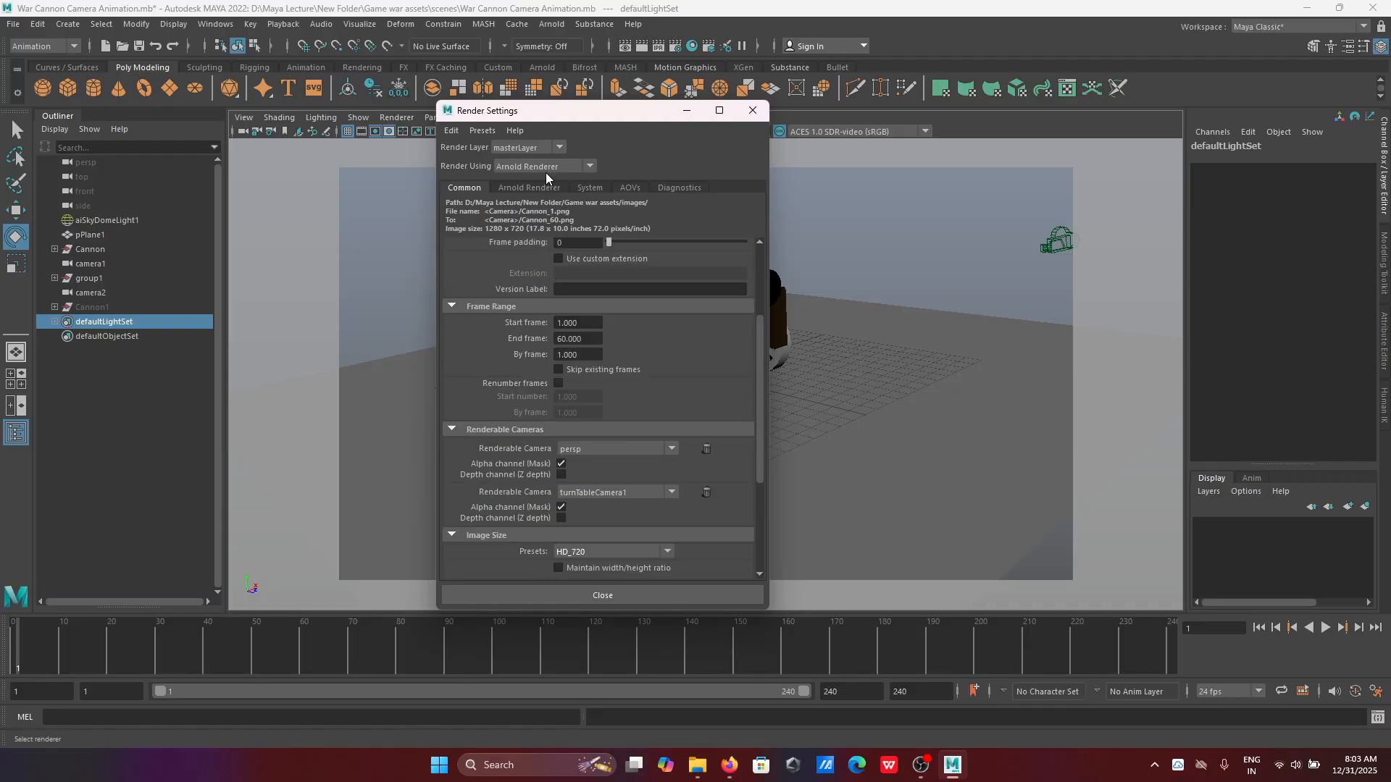
scroll(581, 312, up, 3)
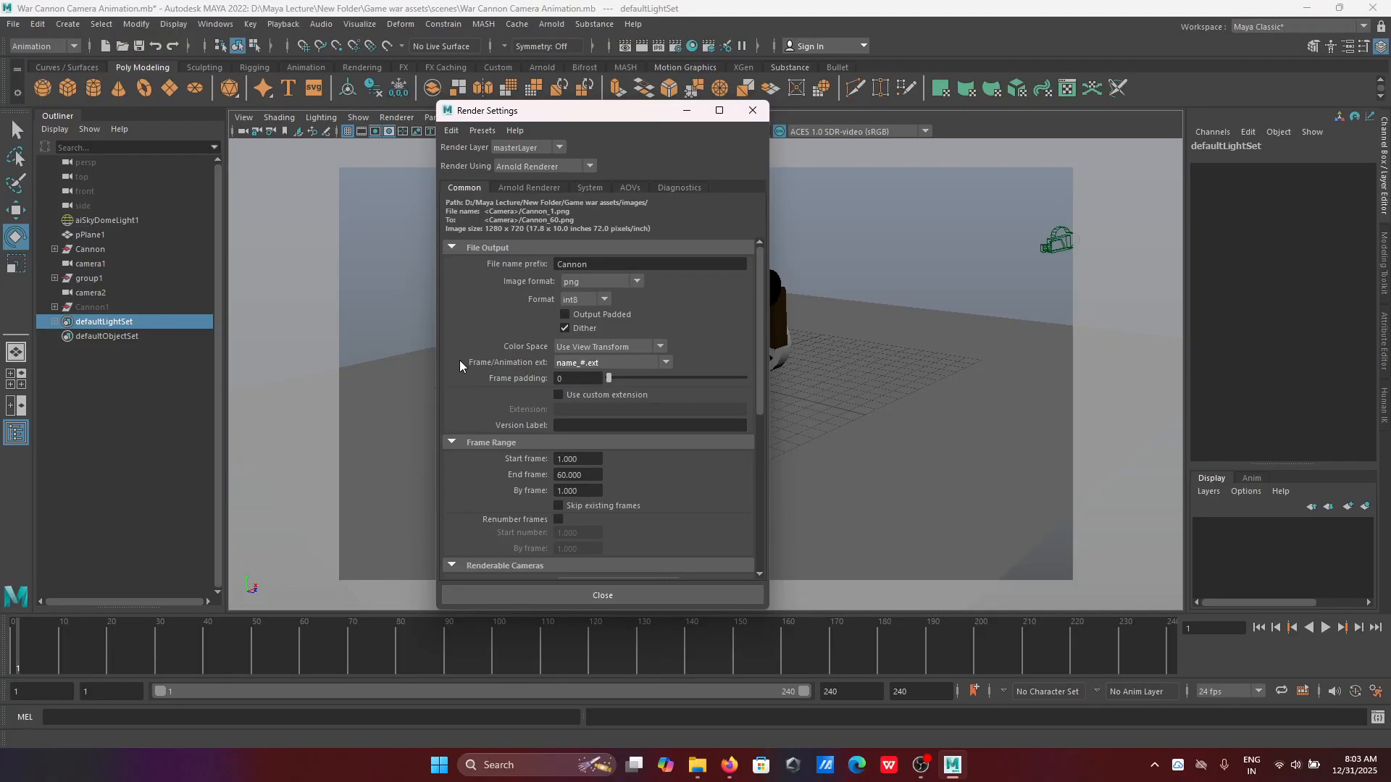
click(668, 368)
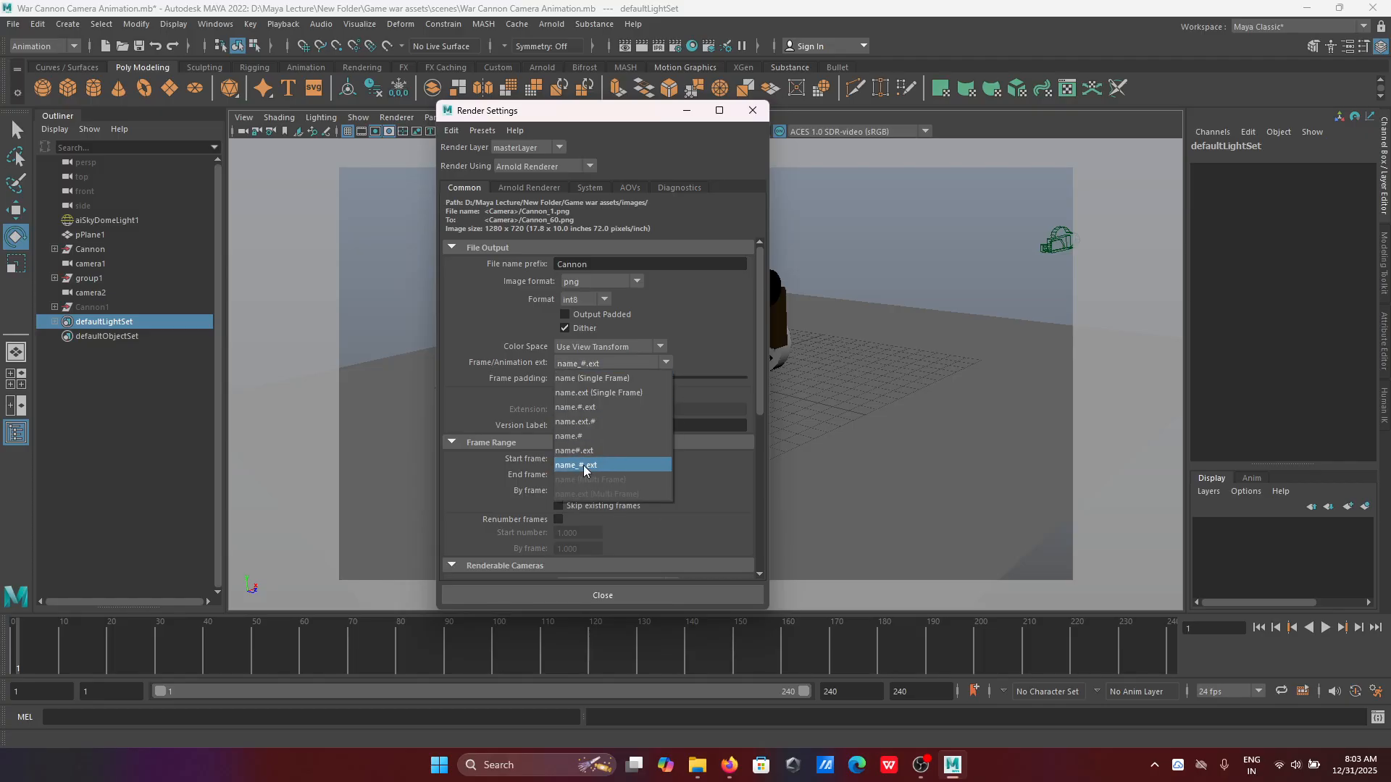
click(680, 388)
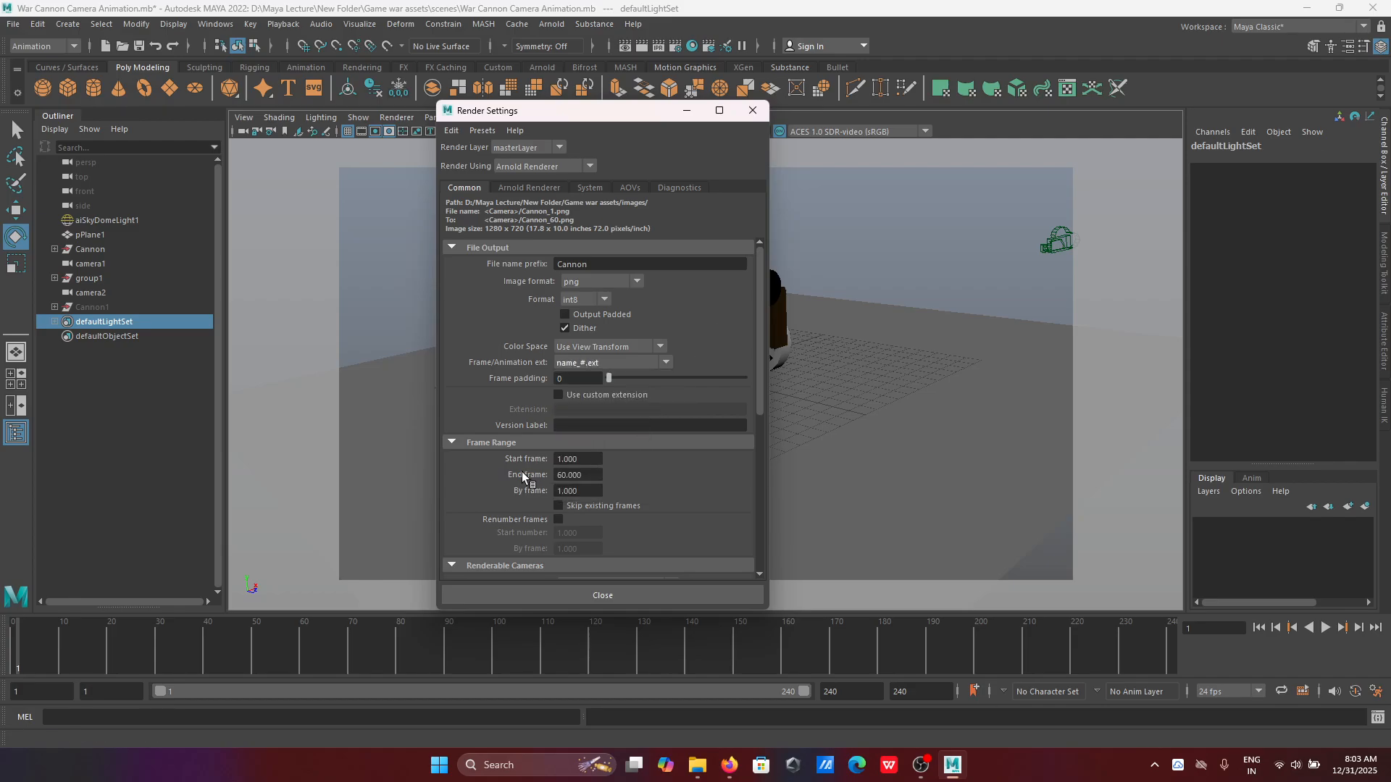
scroll(538, 471, down, 6)
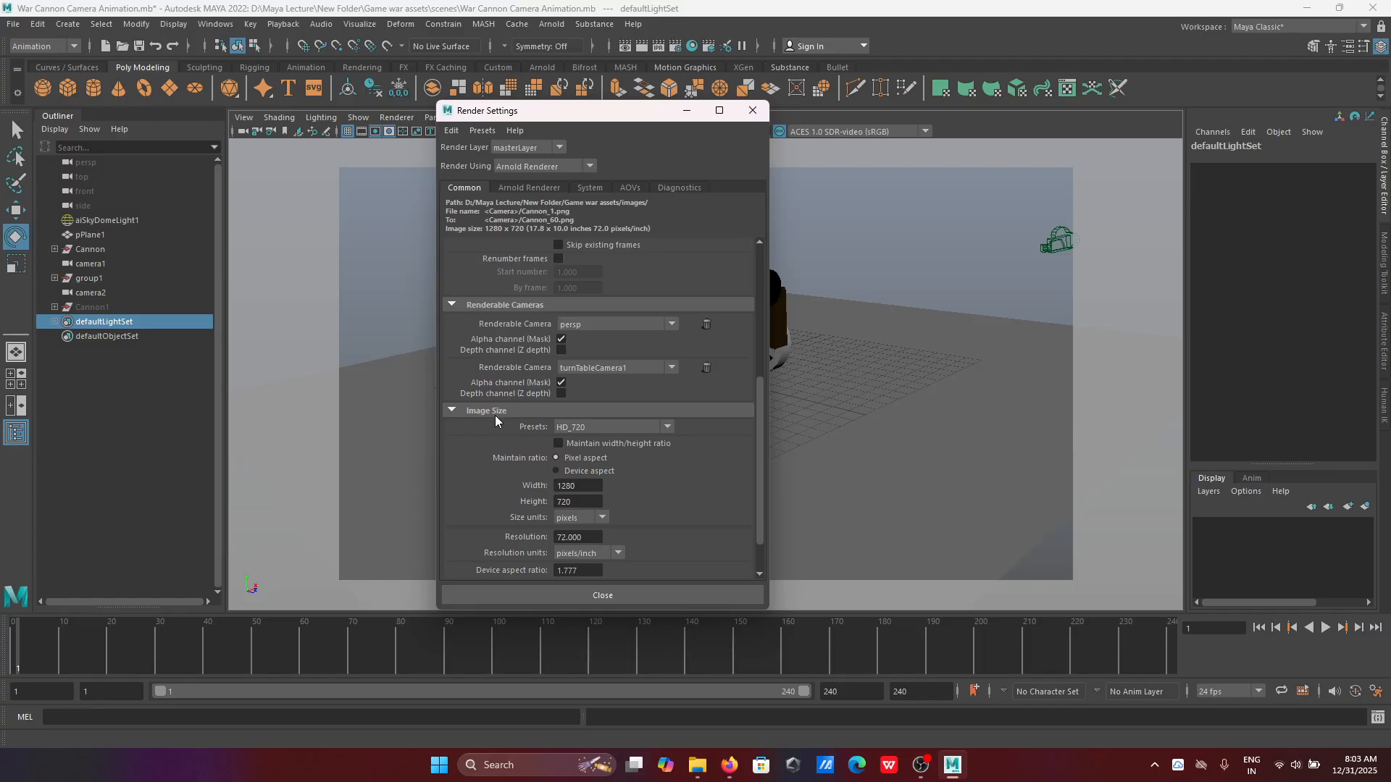
scroll(570, 501, down, 2)
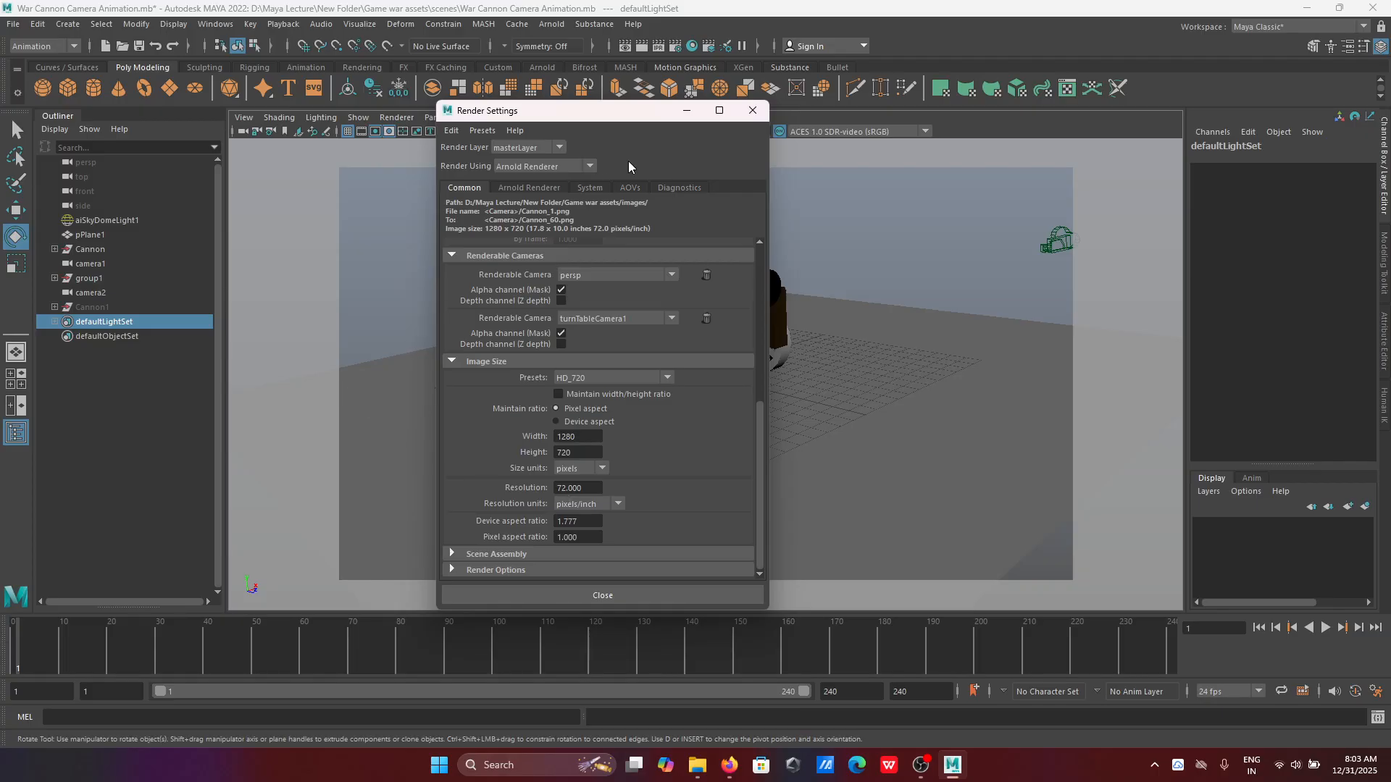
Step: Set the Arnold sampling to Camera (AA) 6, Volume Indirect 6, and Diffuse, Specular and Transmission 3
click(536, 187)
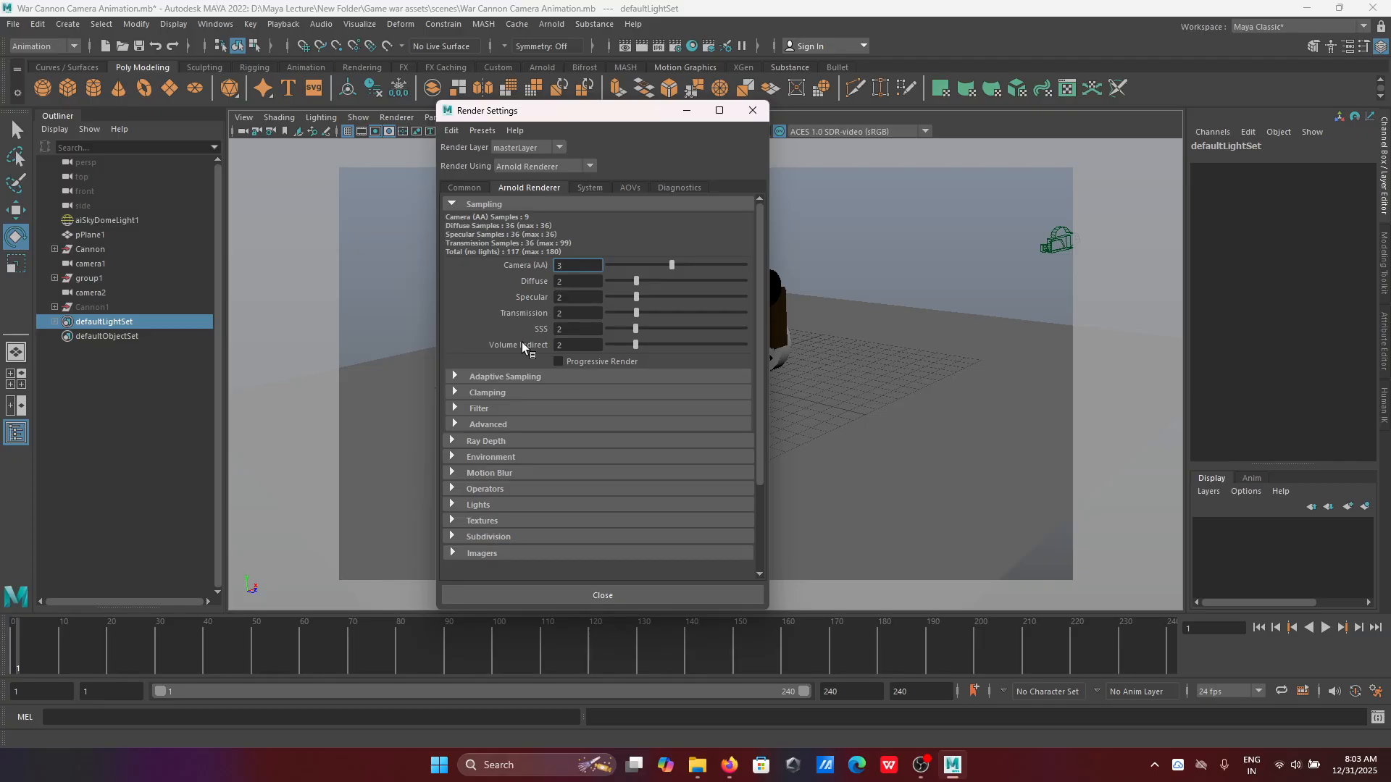
click(579, 344)
click(576, 265)
text(6)
click(590, 281)
text(3)
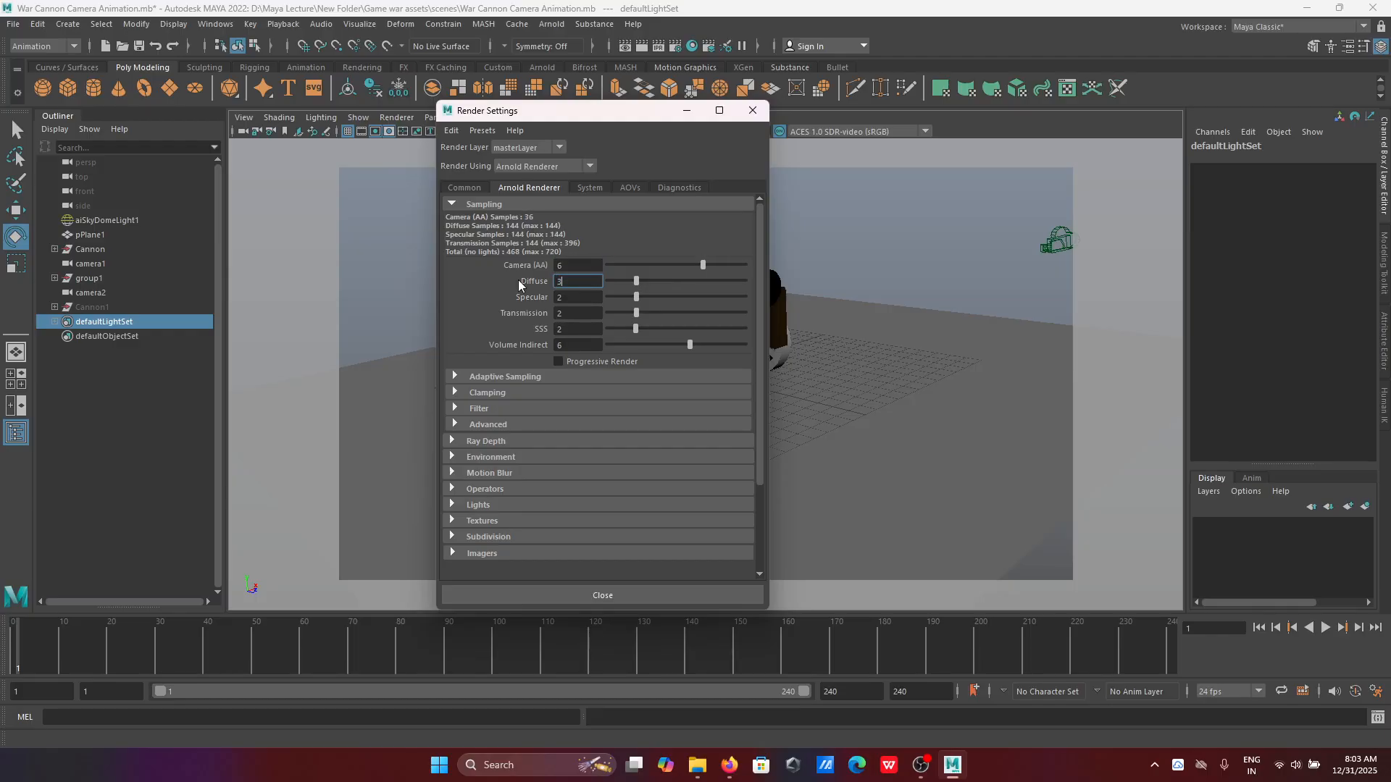
click(576, 297)
text(3)
click(572, 311)
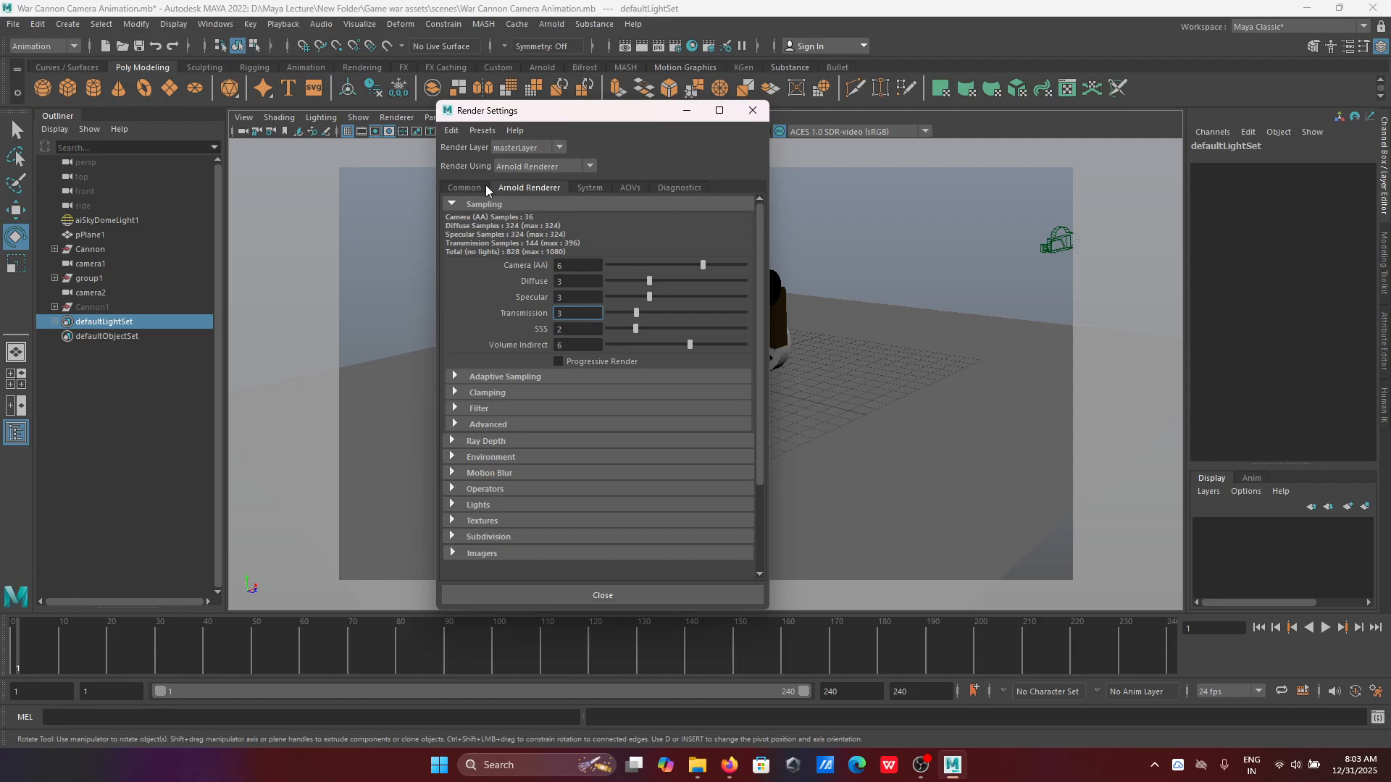
Step: Recheck the common and Arnold render settings, and close the Render Settings window
click(462, 188)
click(512, 186)
click(474, 191)
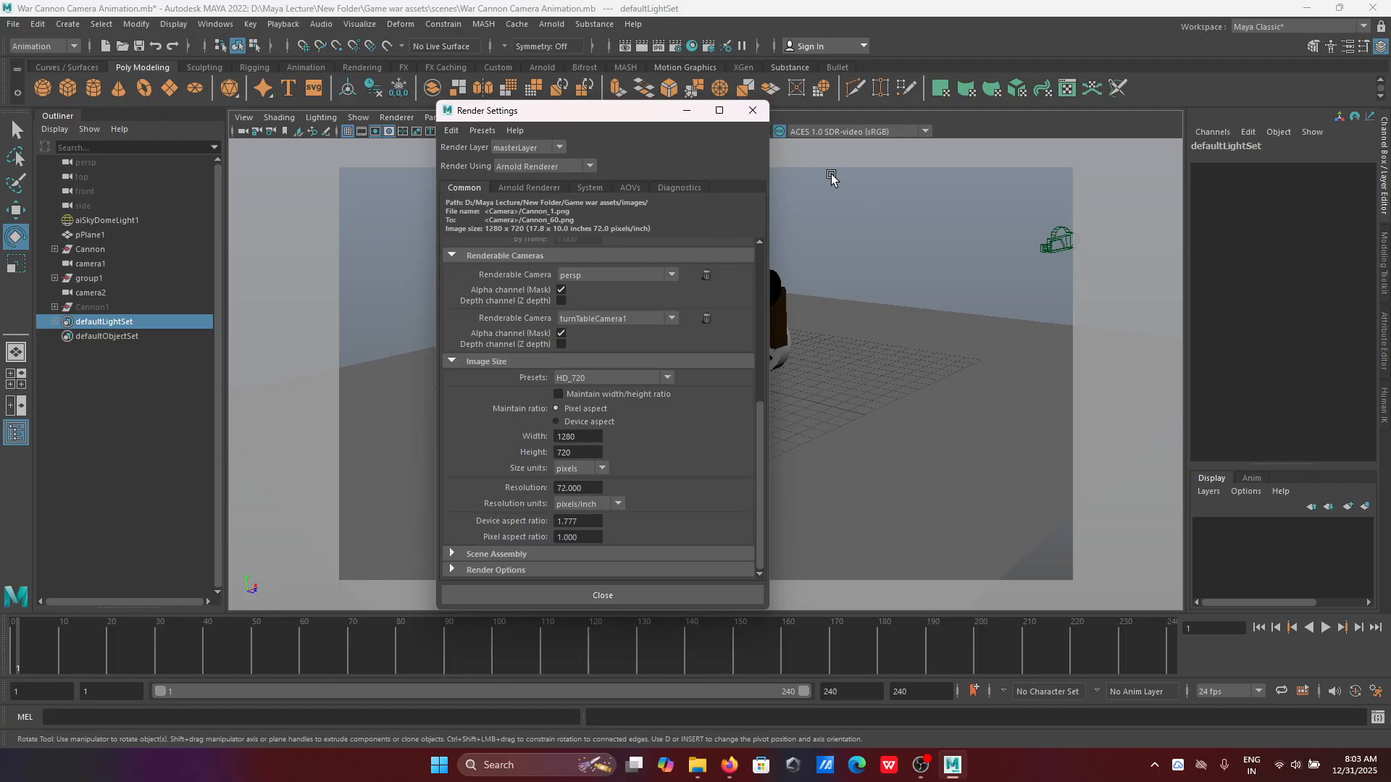
click(752, 110)
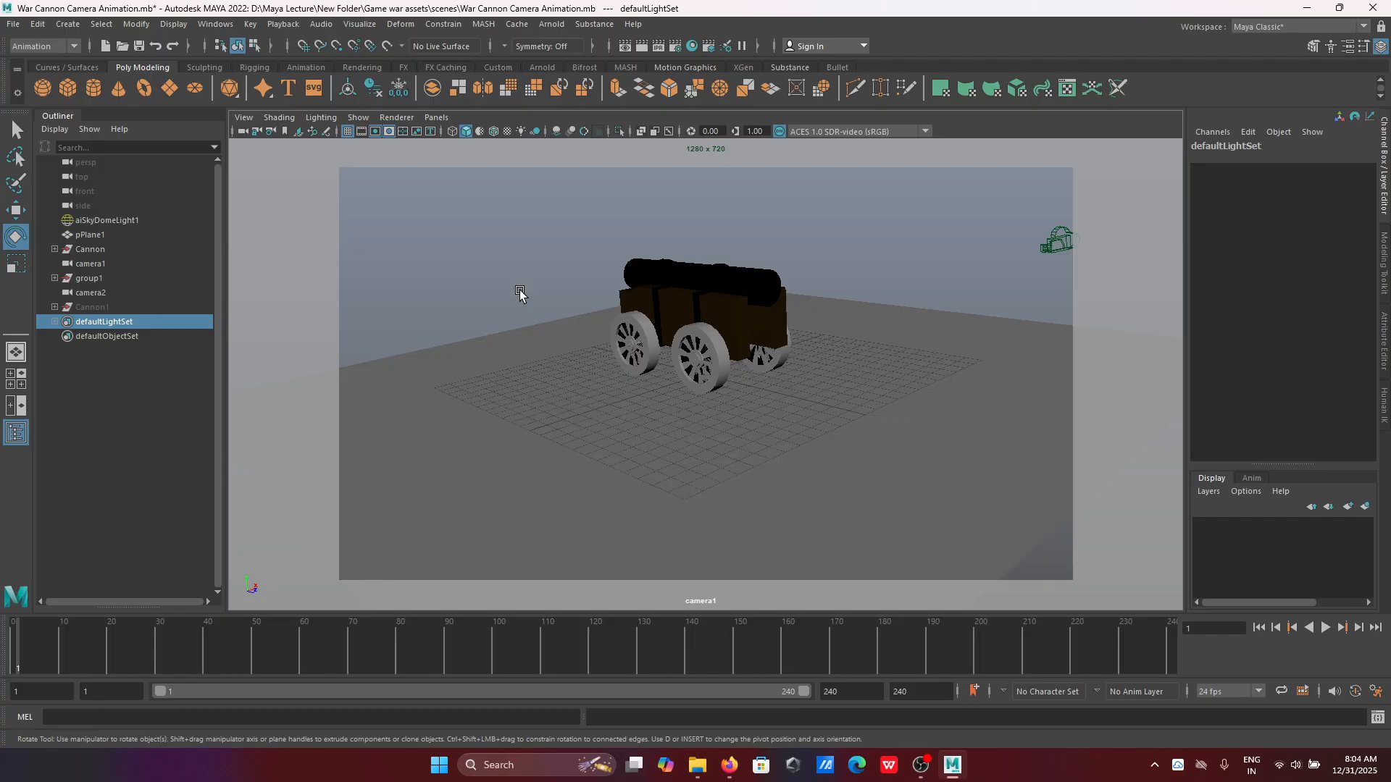
Step: Switch to the Rendering menu set and open the Render Sequence options
click(74, 46)
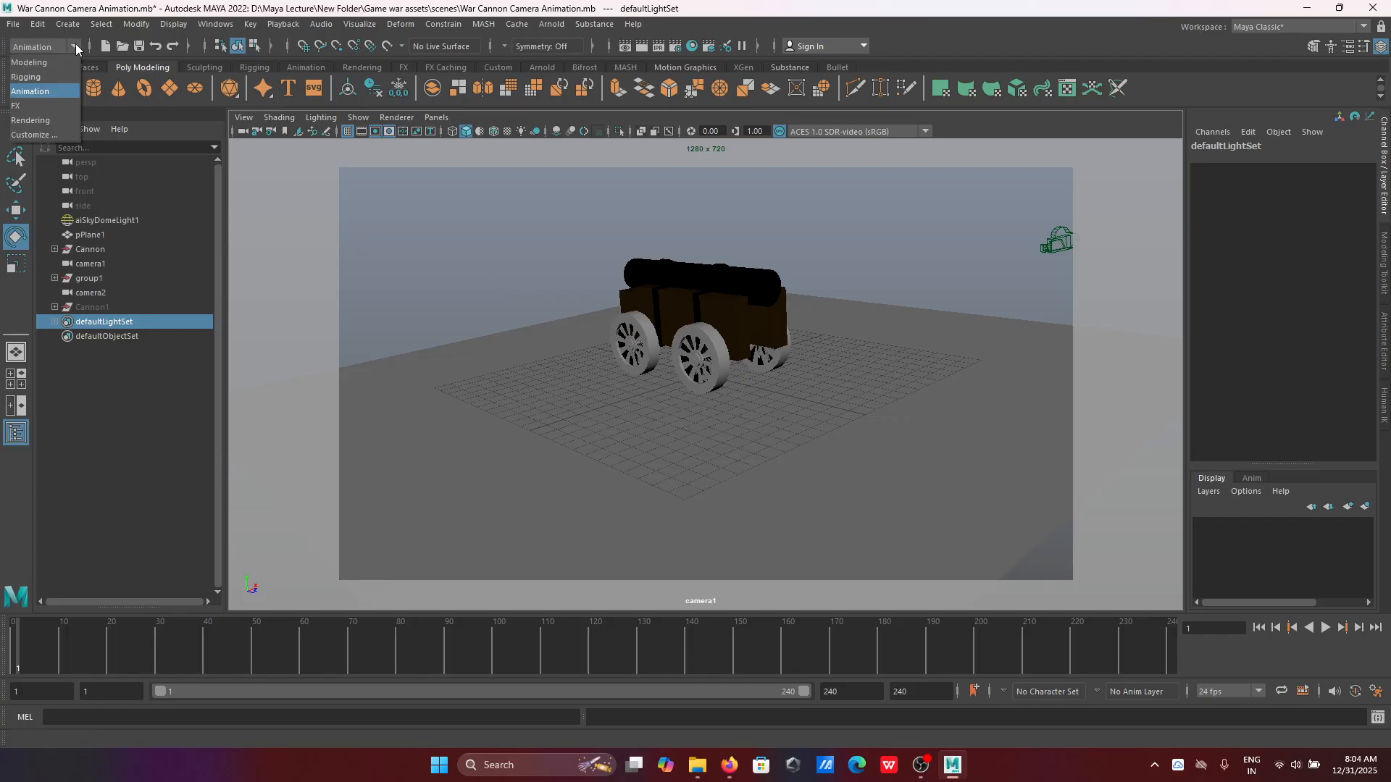
click(47, 124)
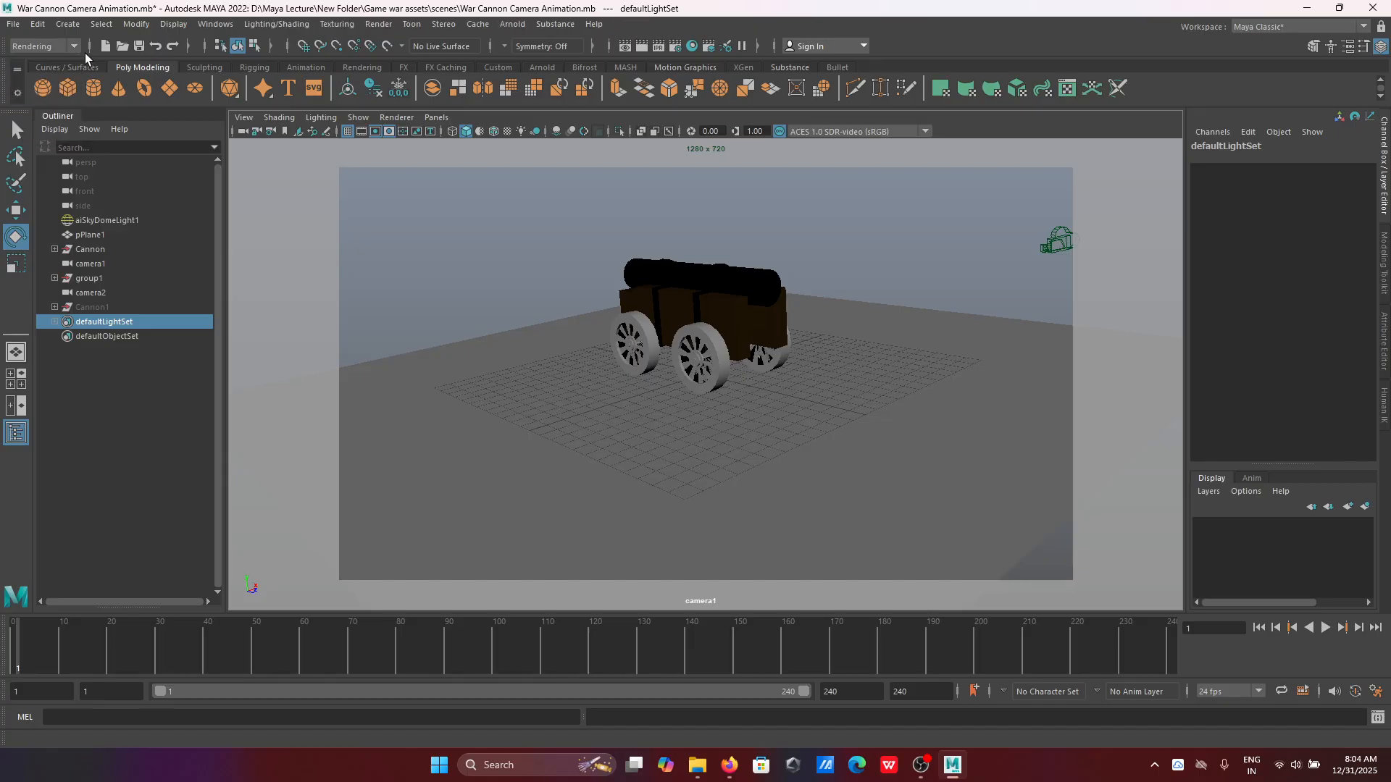
click(74, 46)
click(47, 119)
click(378, 25)
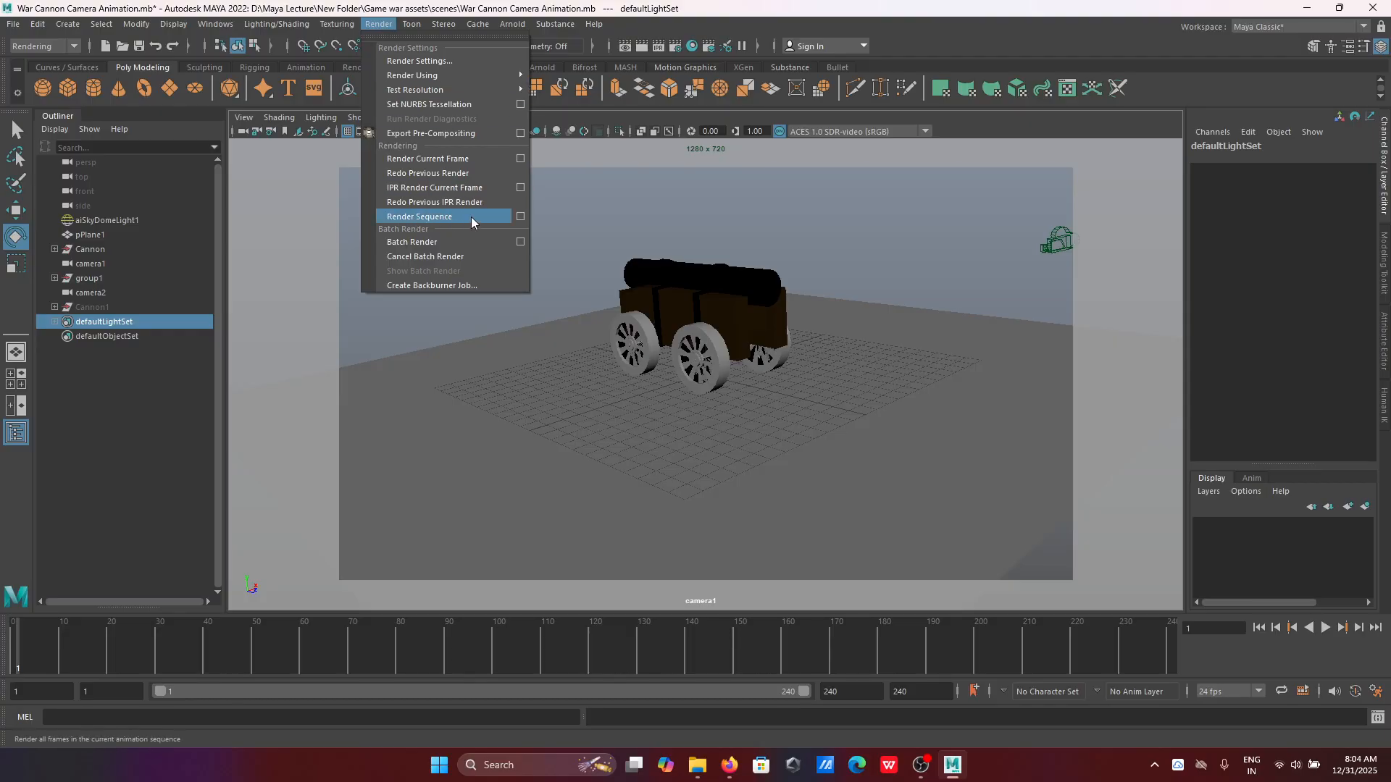
click(523, 215)
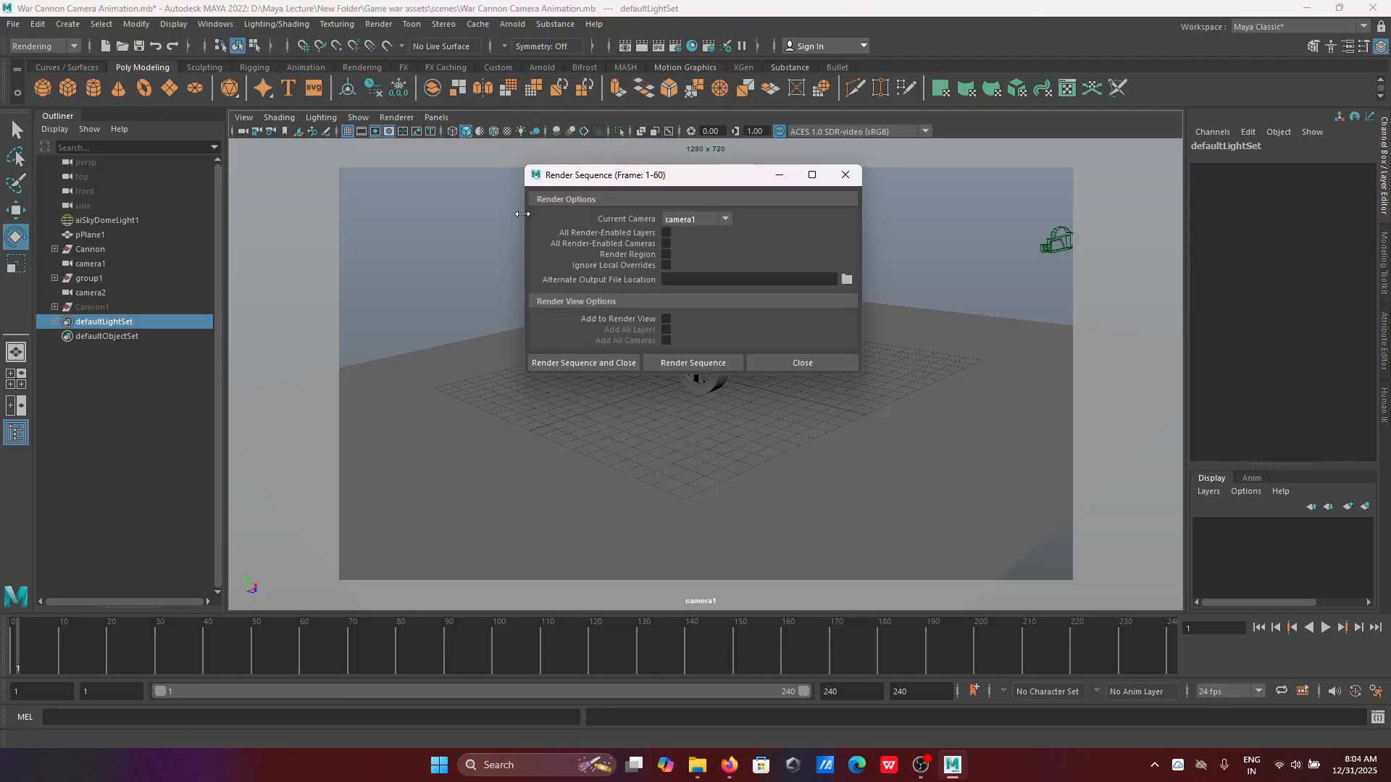
Step: Render the sequence from turnTableCamera1, with the Game war assets project's images folder as the alternate output location
click(727, 219)
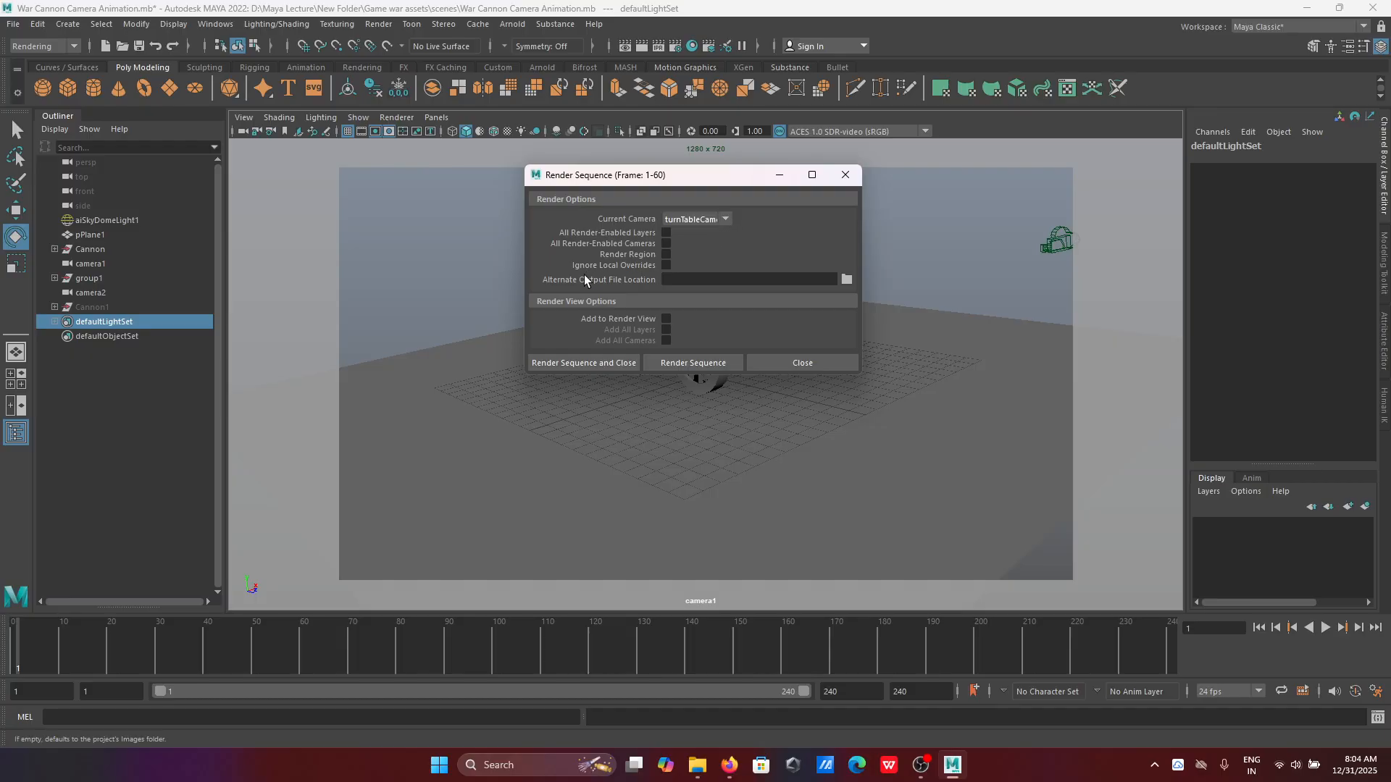
click(846, 279)
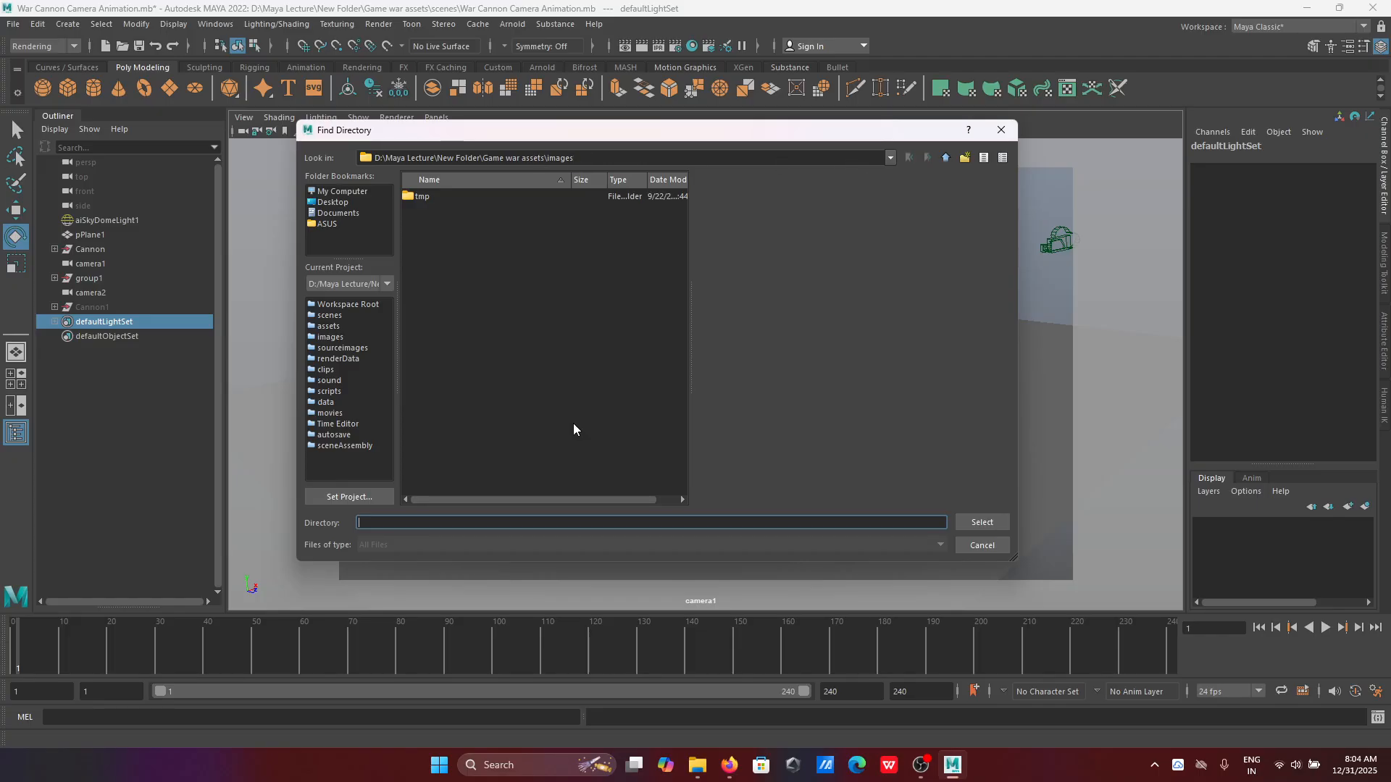
click(978, 523)
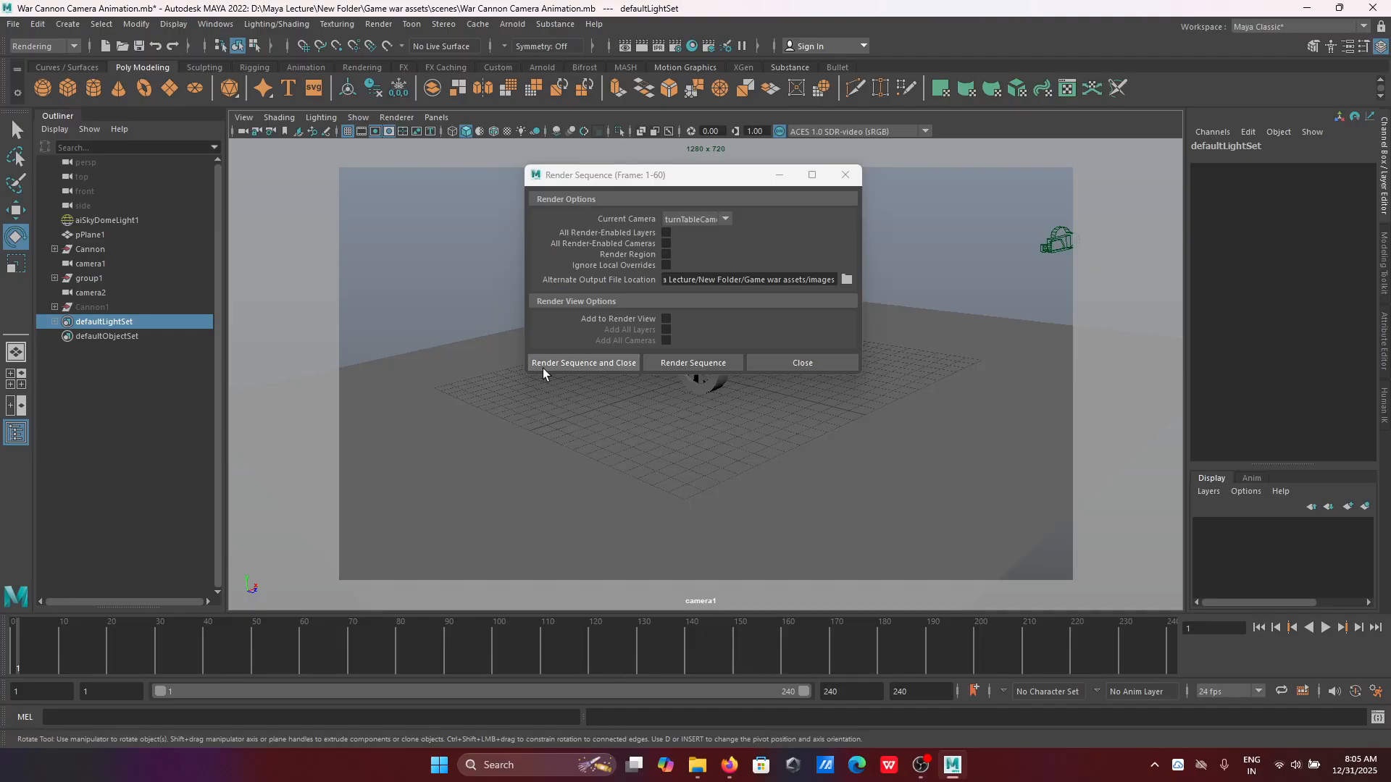
click(696, 366)
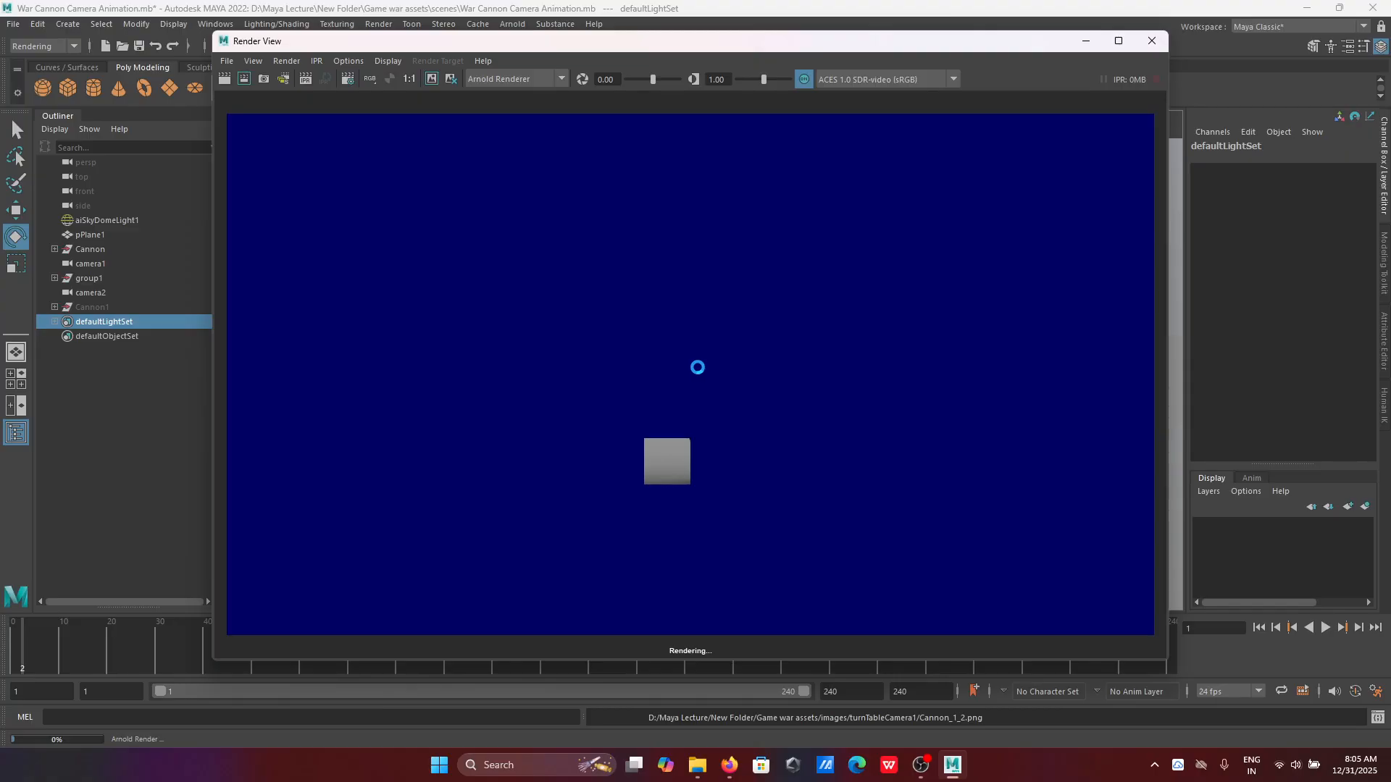
Step: Switch to the File Explorer window showing the Maya Lecture folder
mouse_move(697, 765)
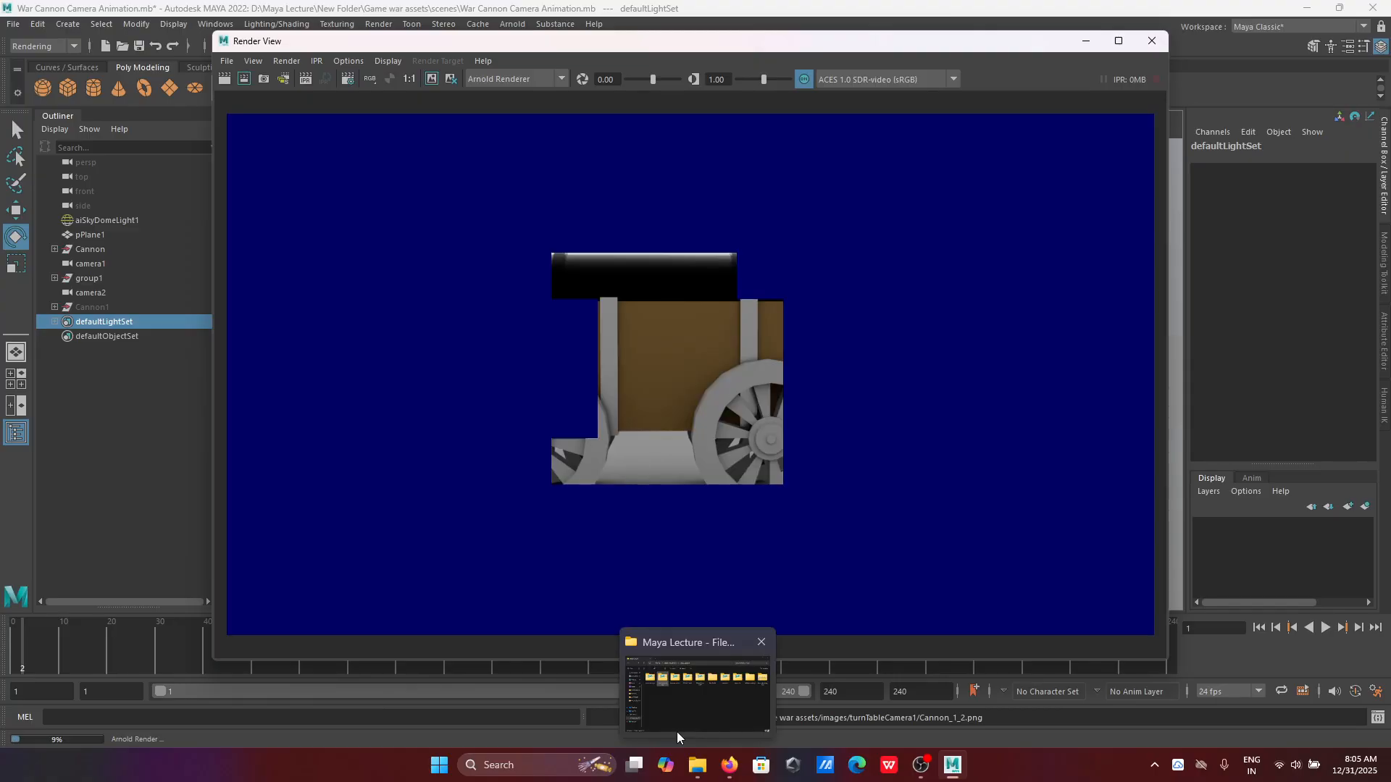
click(676, 731)
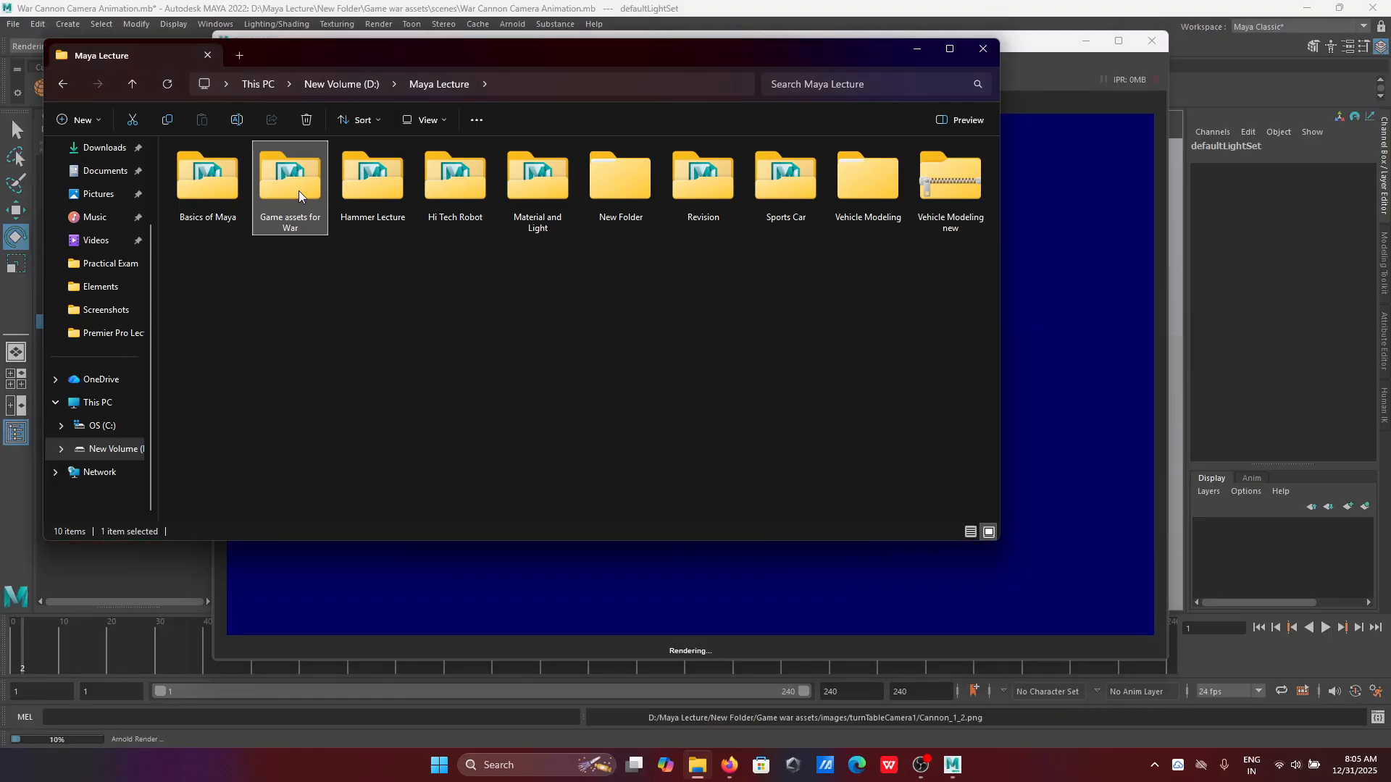
double_click(299, 190)
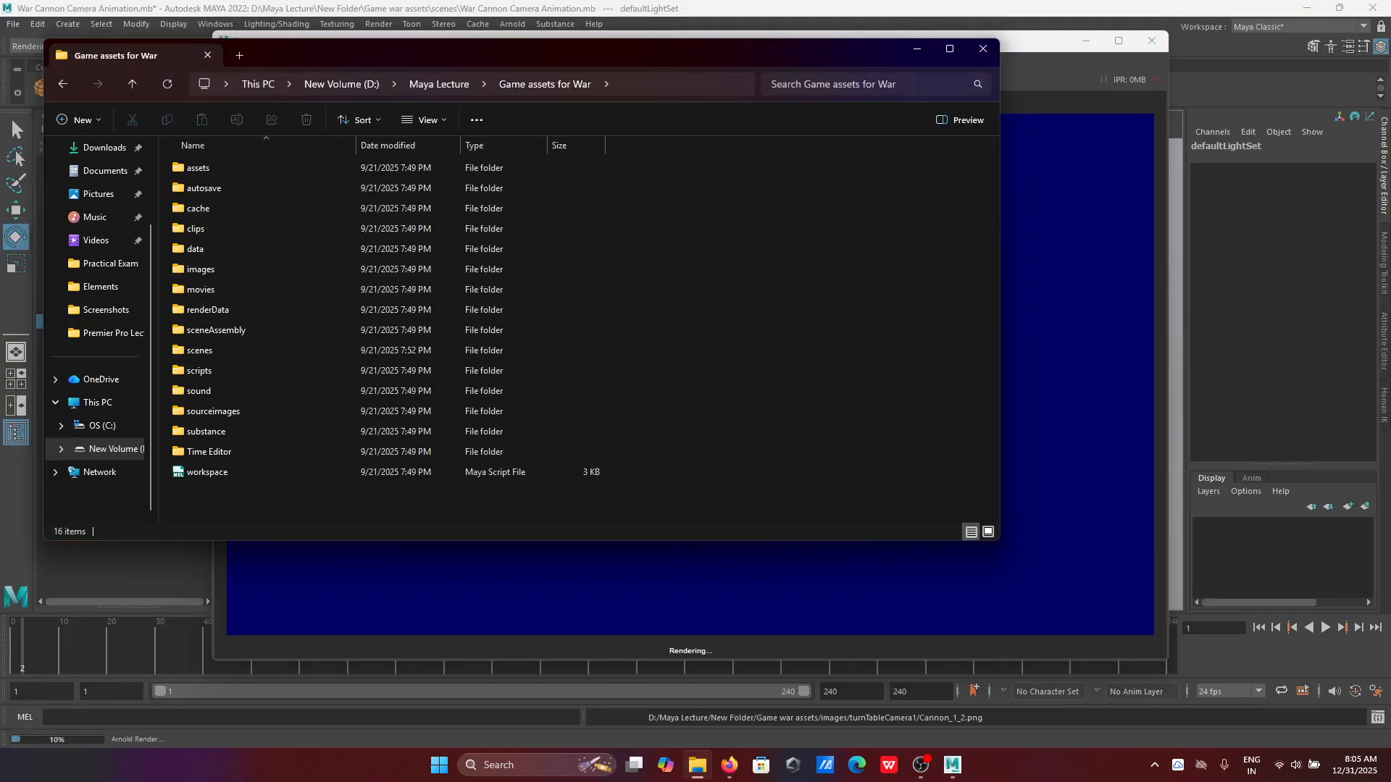
double_click(248, 268)
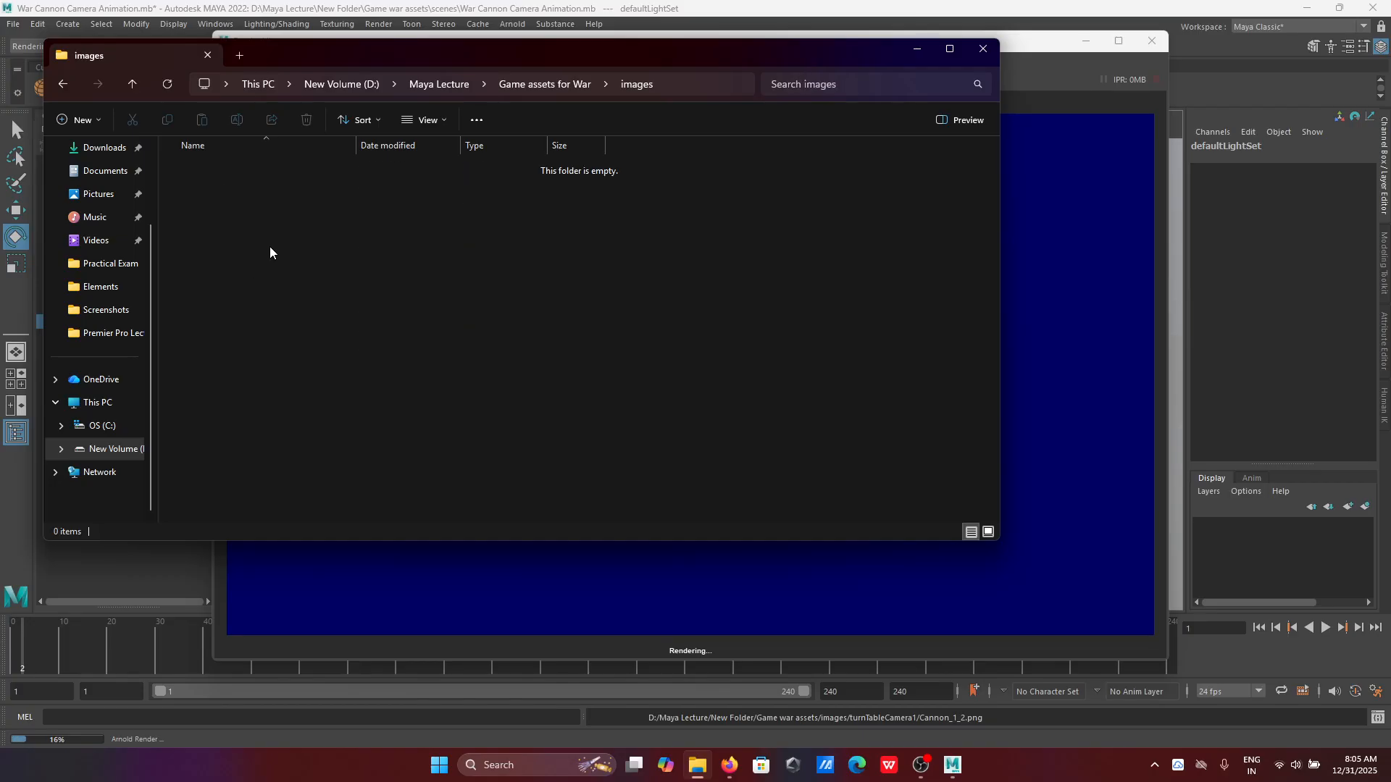
click(535, 85)
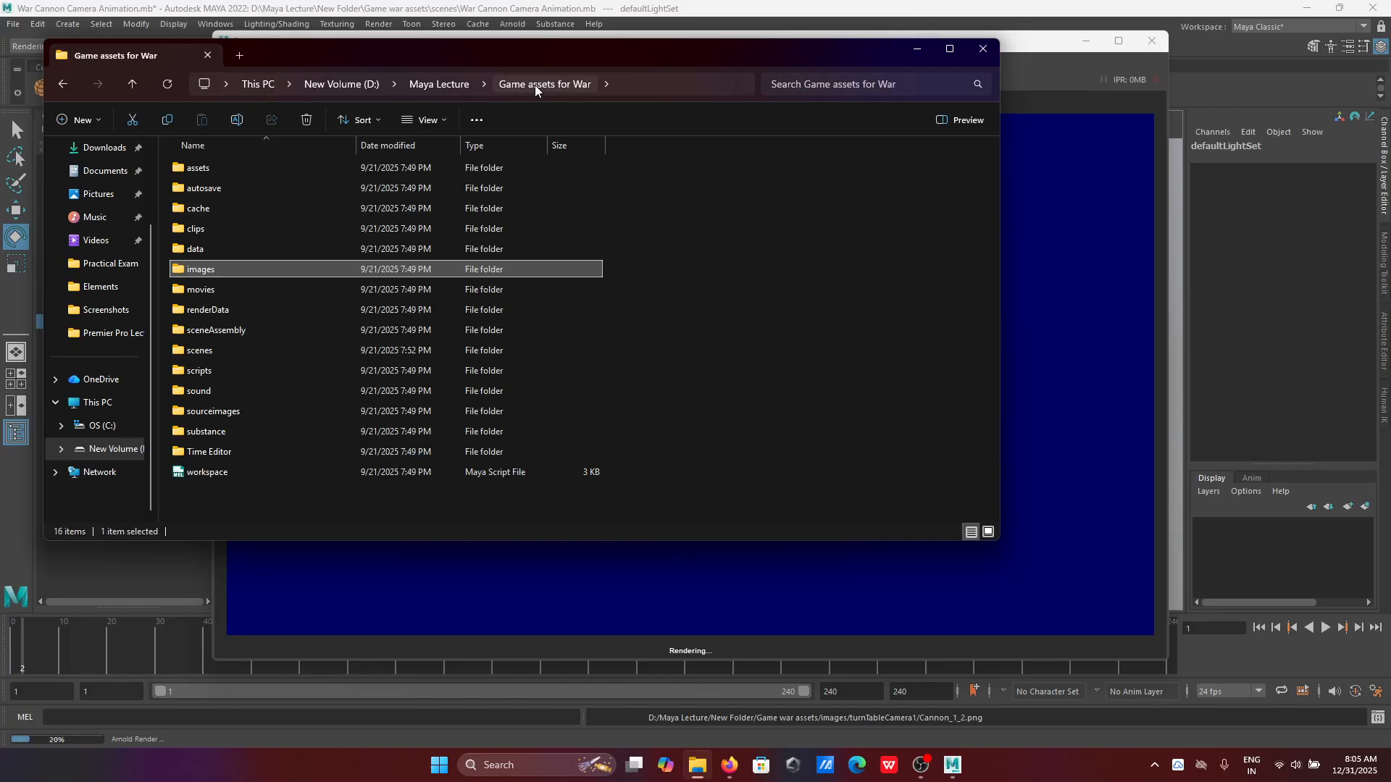
click(443, 84)
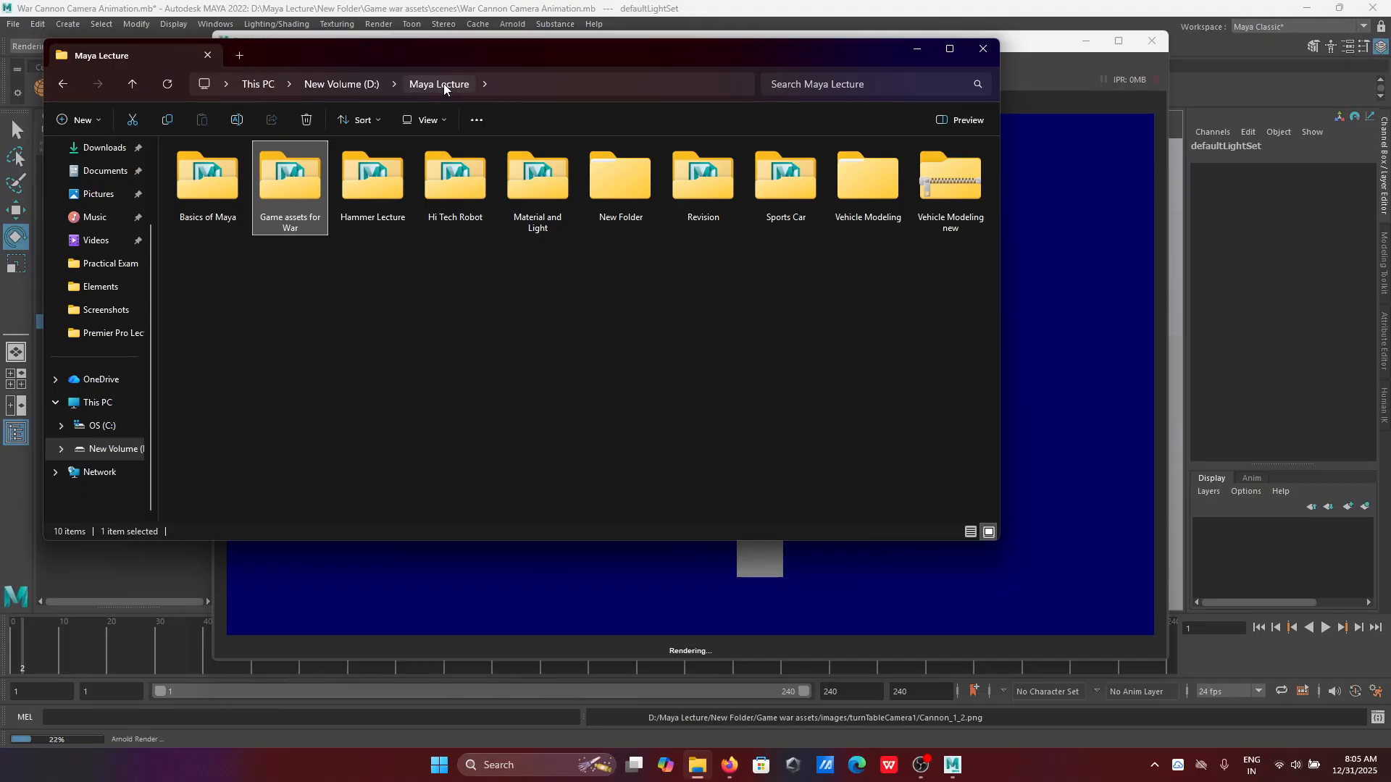
Step: Browse to the rendered output folder New Folder\Game war assets\images\turnTableCamera1
double_click(617, 177)
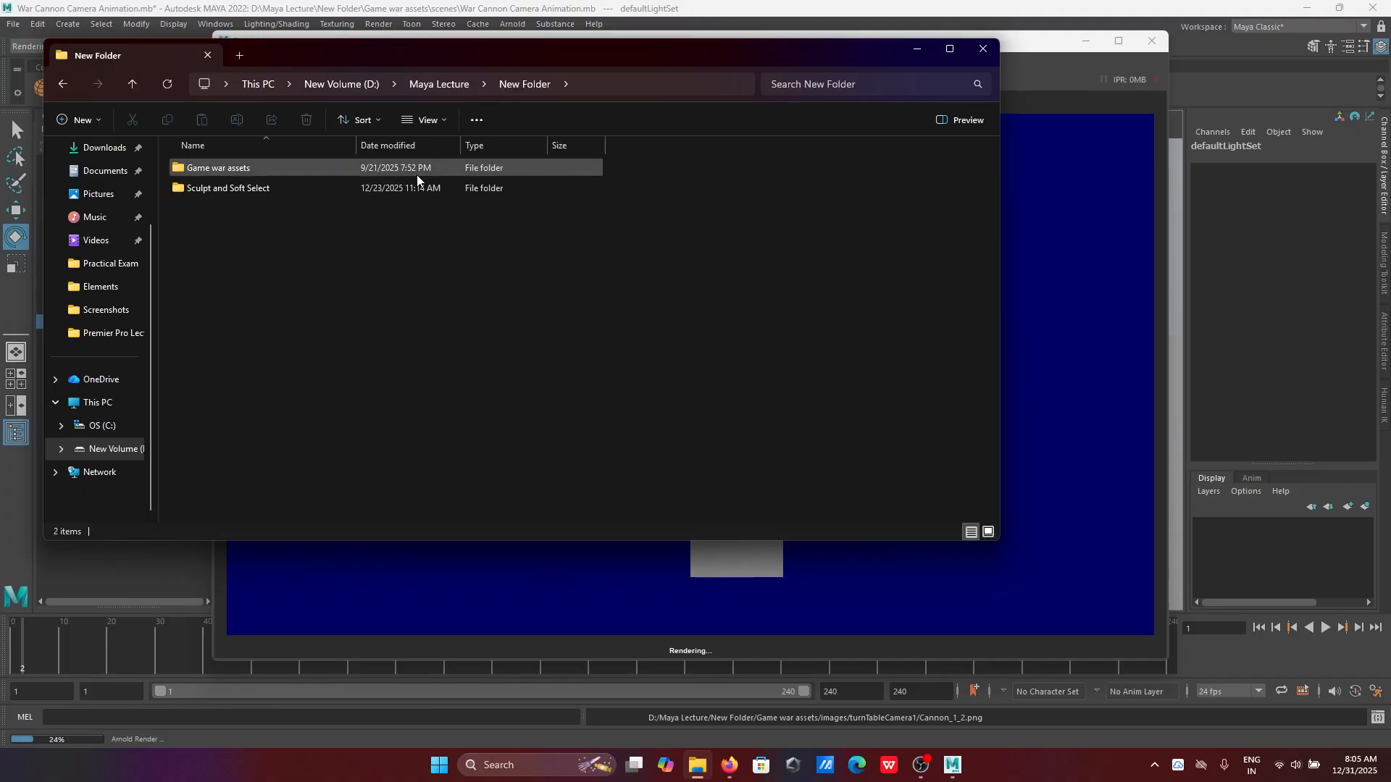
double_click(314, 172)
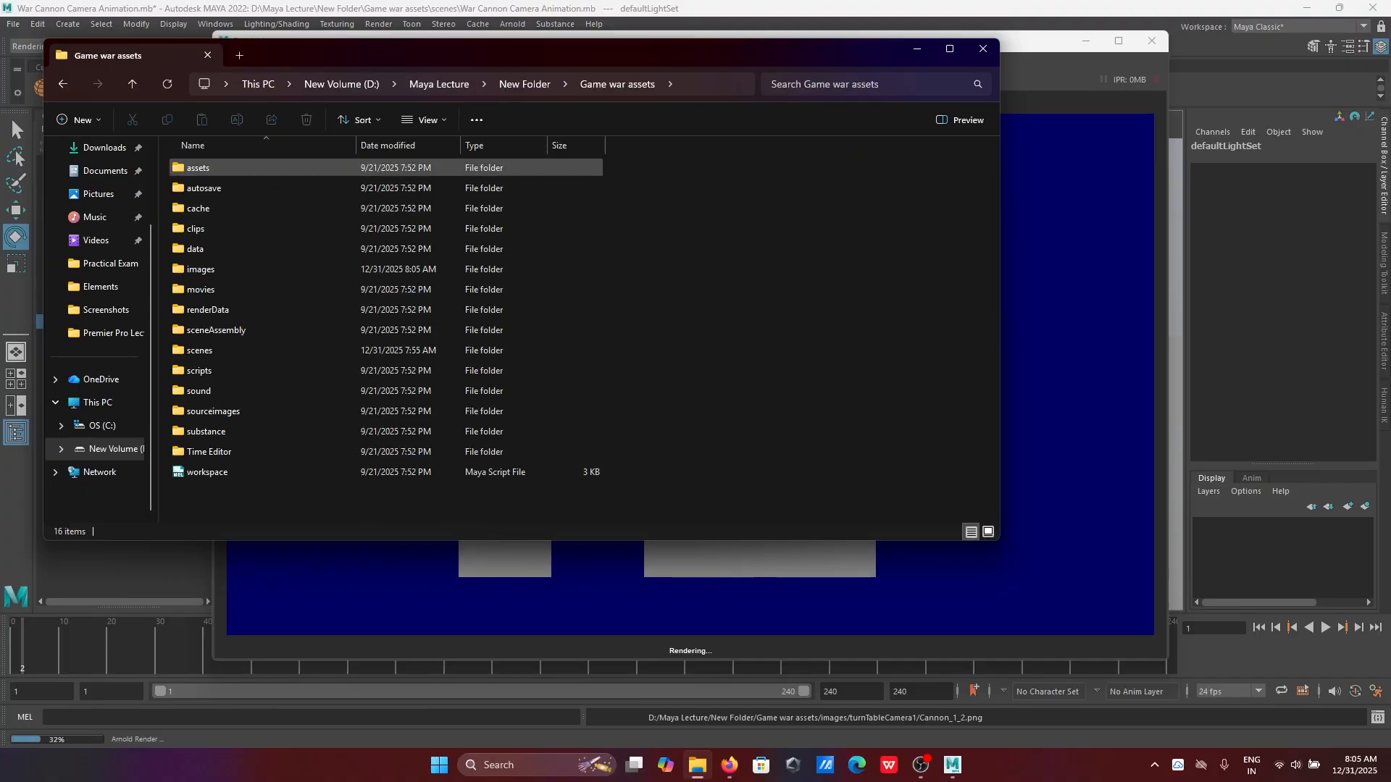
click(239, 270)
double_click(237, 268)
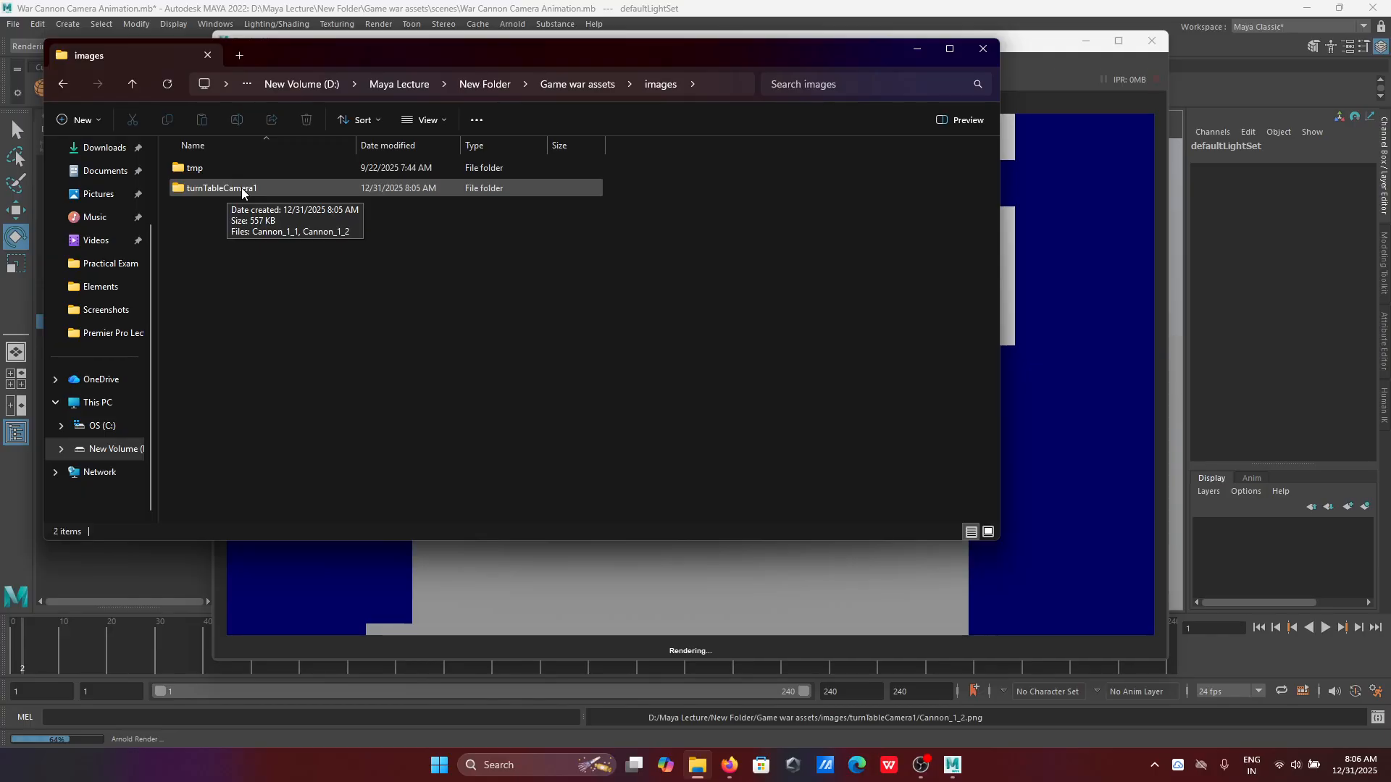
double_click(242, 188)
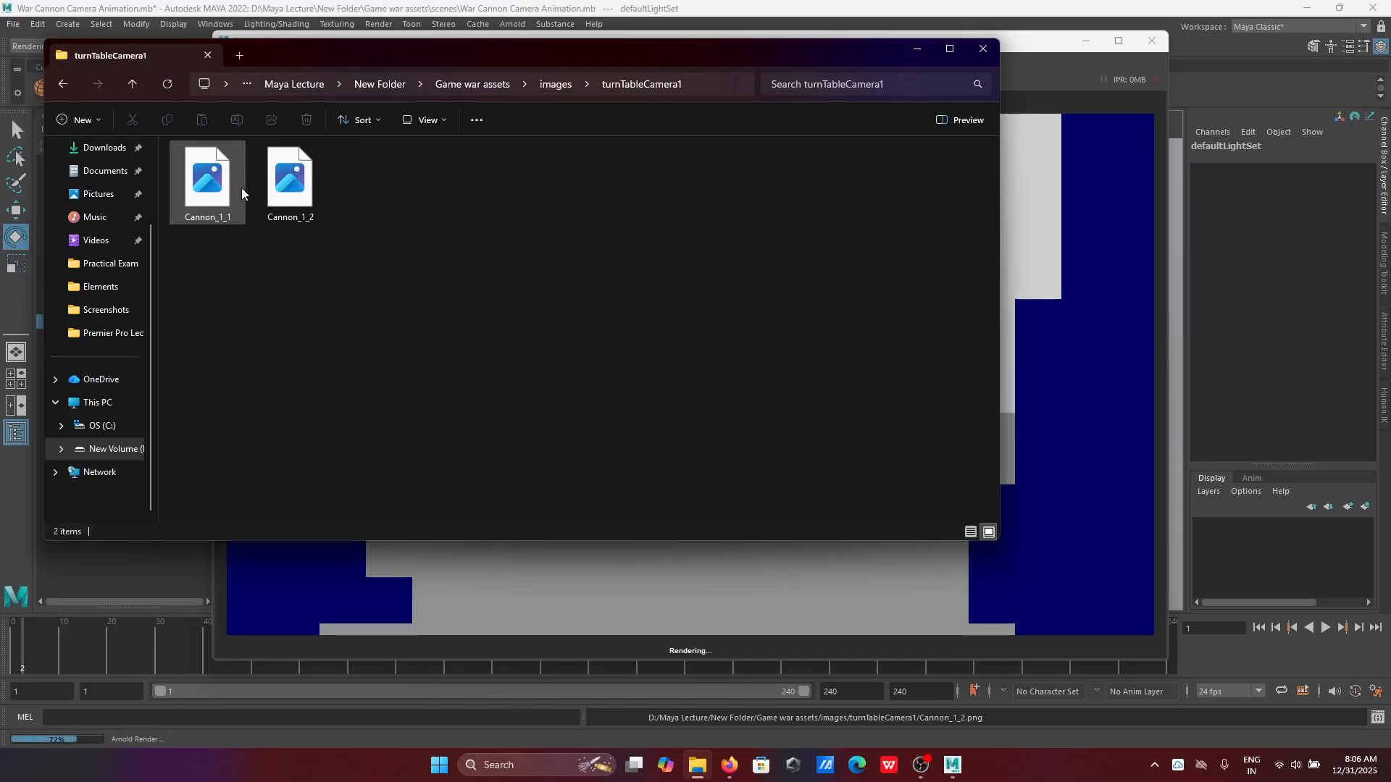
Step: View the rendered frames starting from Cannon_1_1, and return to the running render in Maya
click(221, 196)
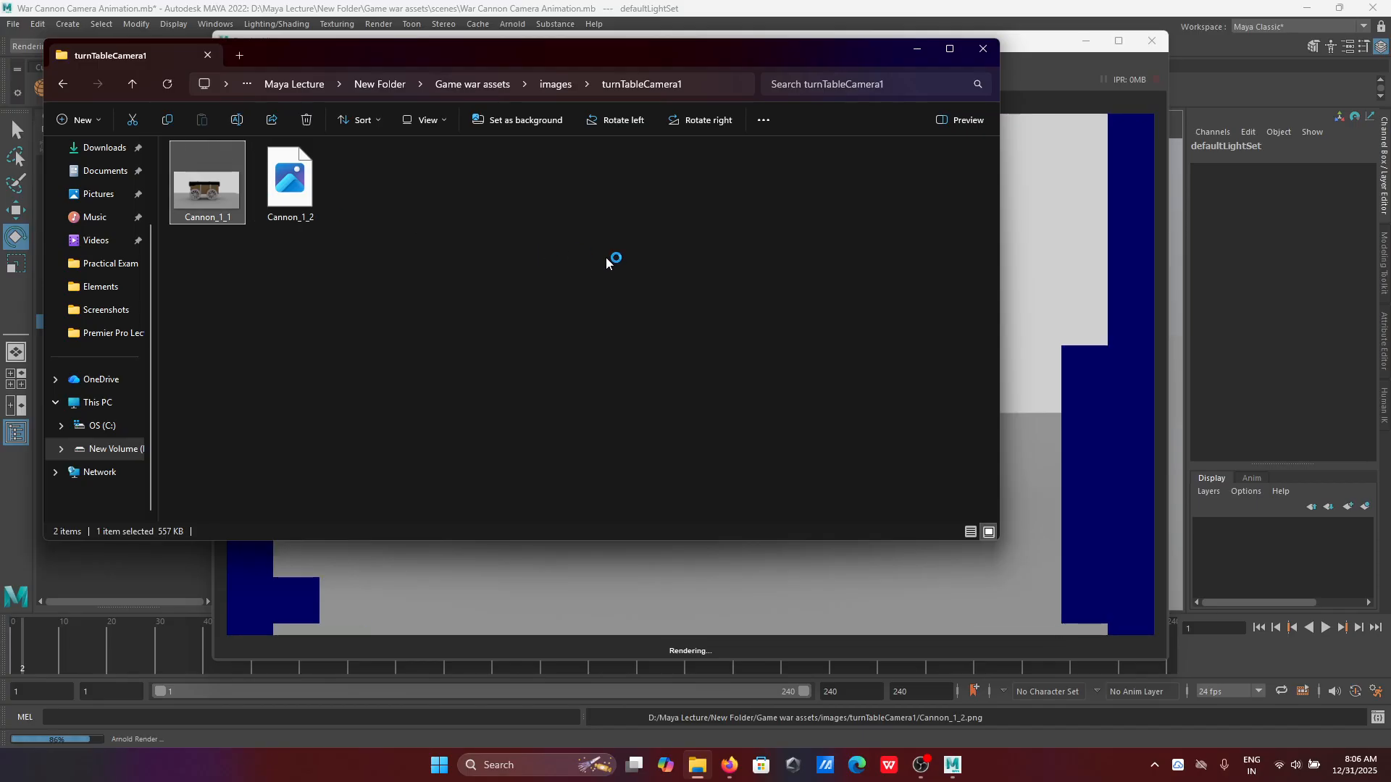
key(Return)
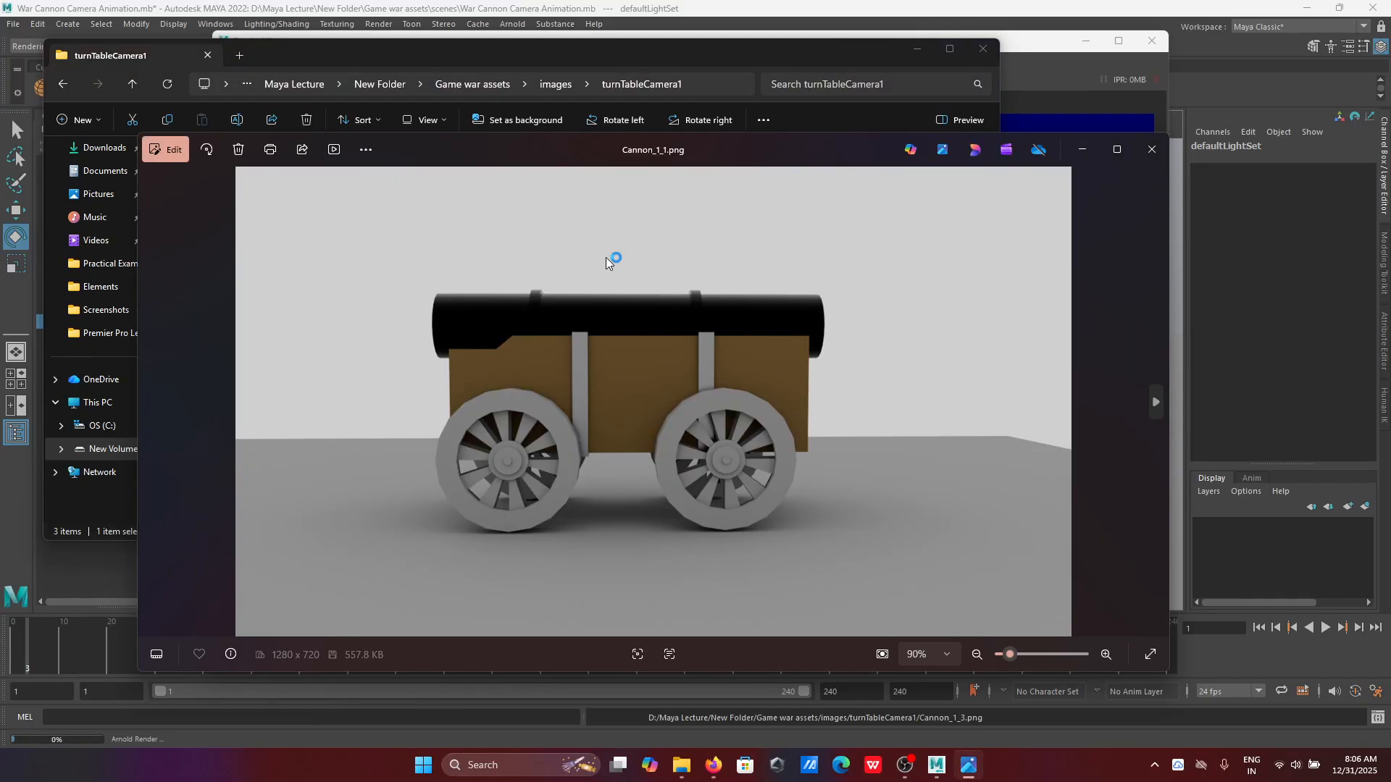
key(Right)
click(1151, 150)
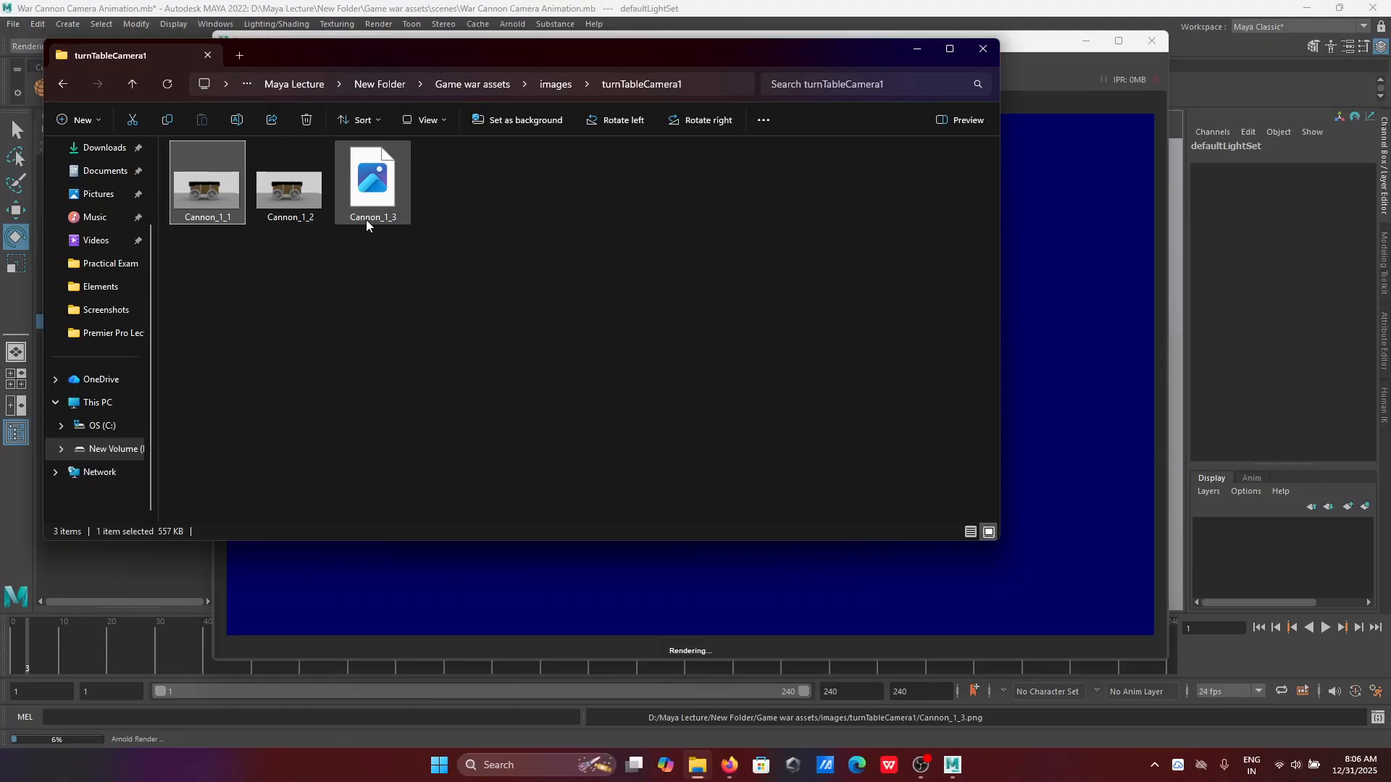
click(919, 50)
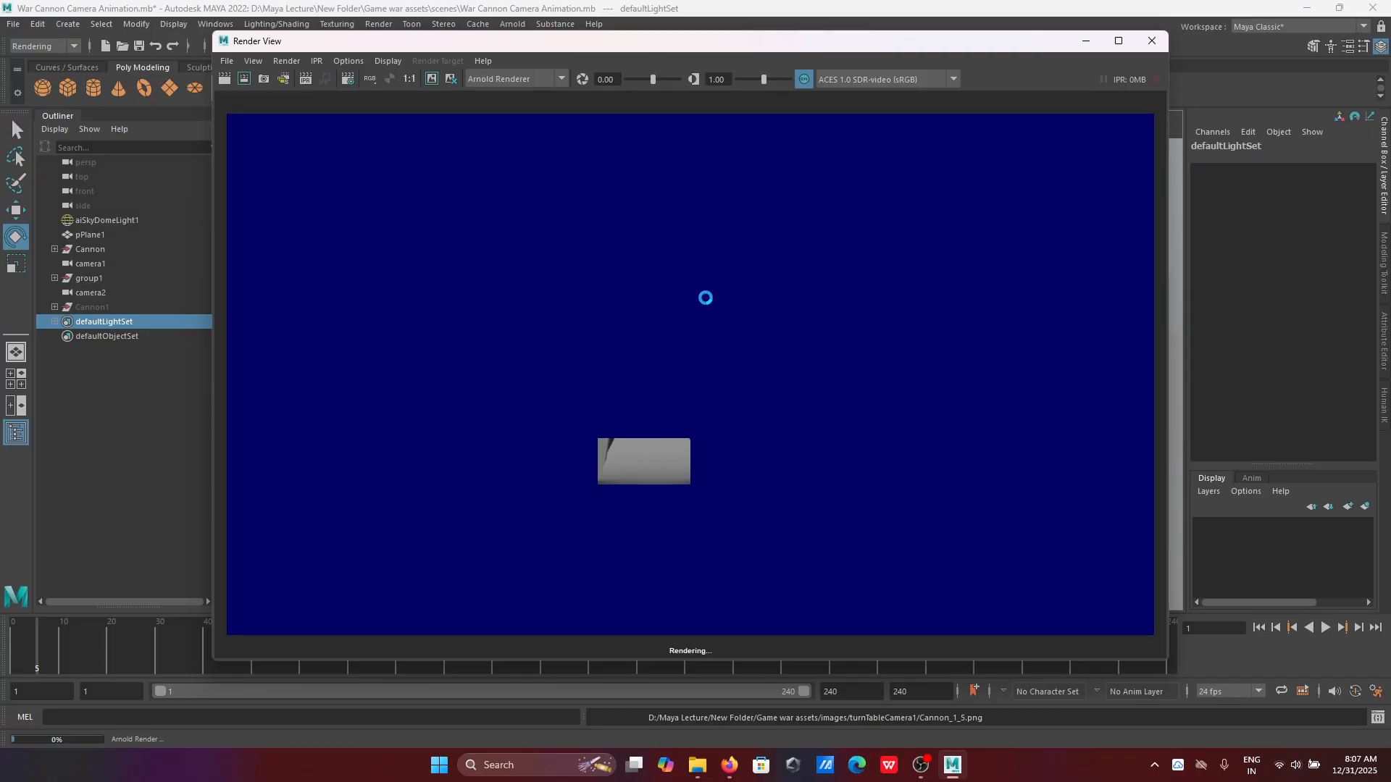
Step: Abort the sequence render and close the Render View
key(Escape)
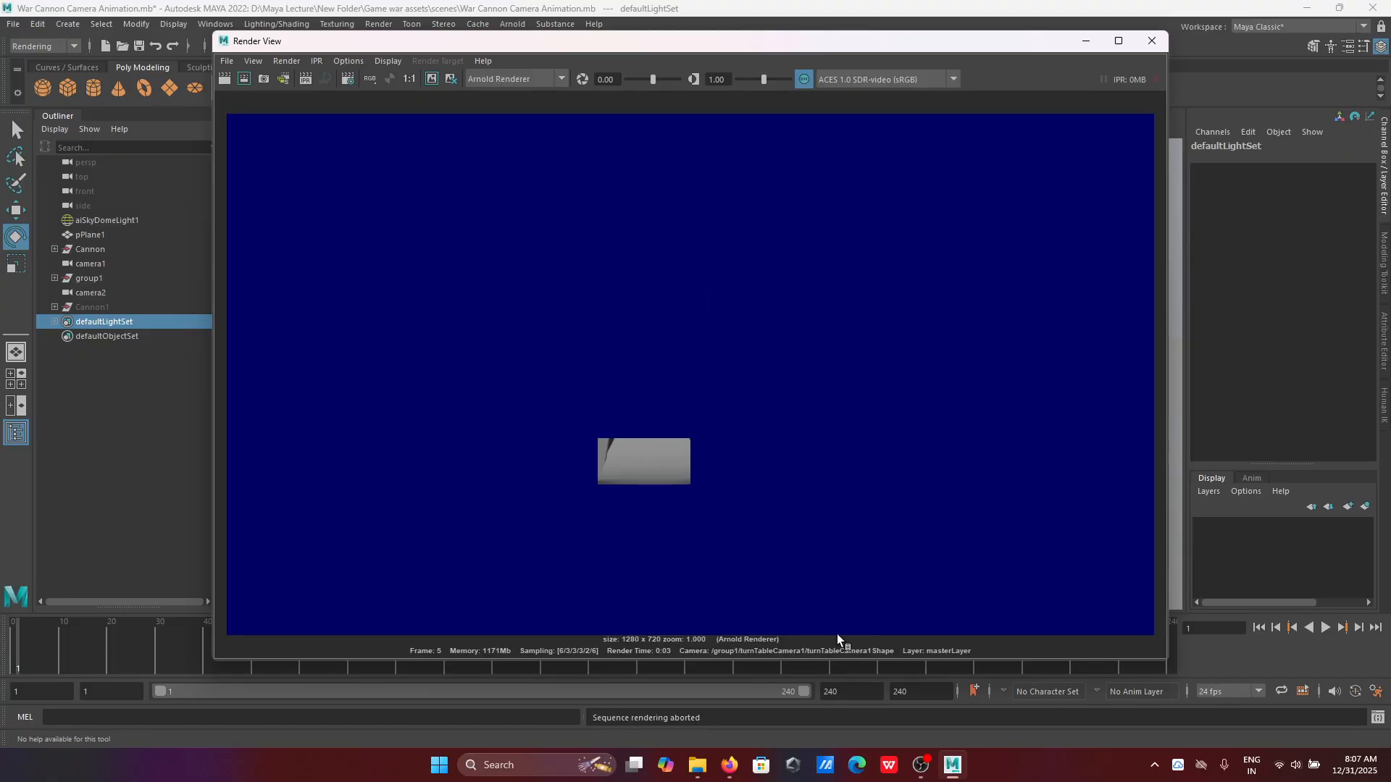
click(1147, 39)
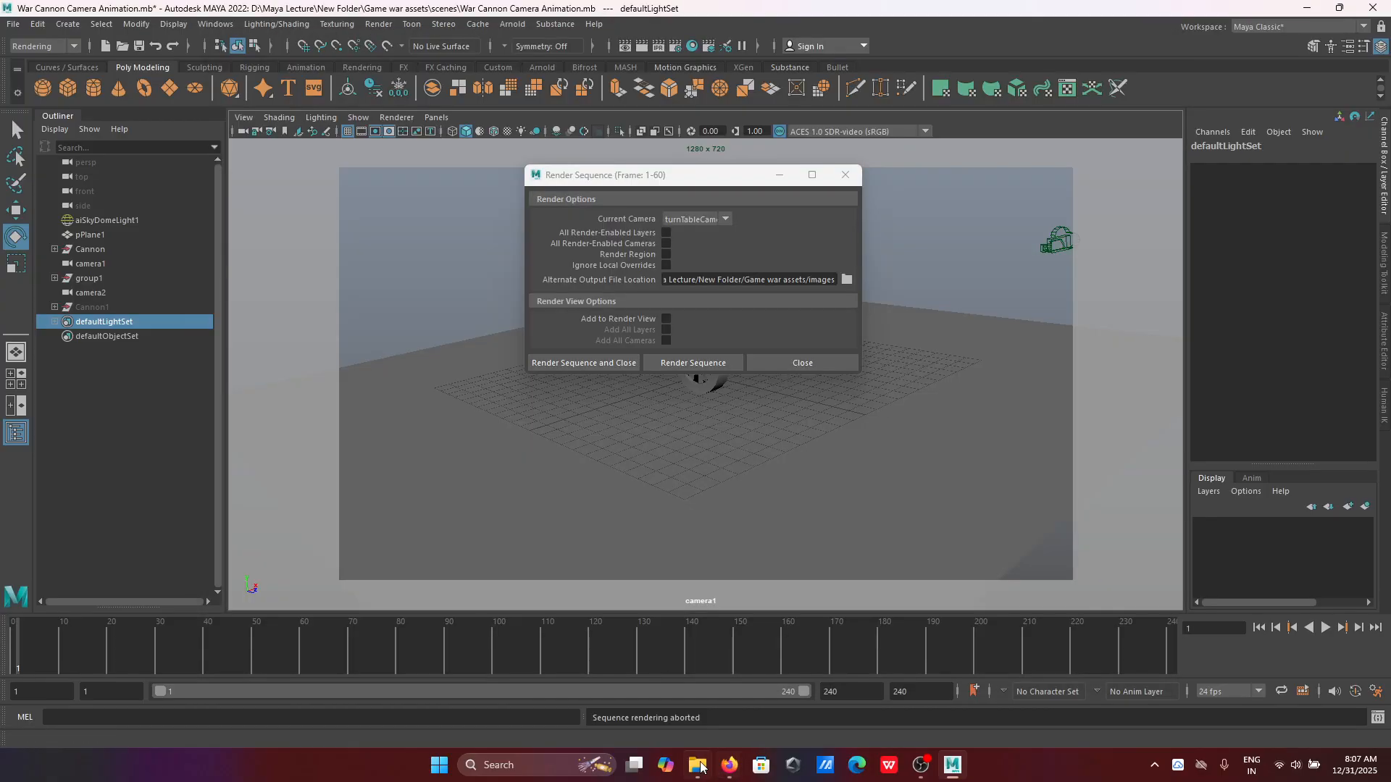
Step: Check the incomplete frame Cannon_1_5 in the turnTableCamera1 output folder and permanently delete it
click(697, 765)
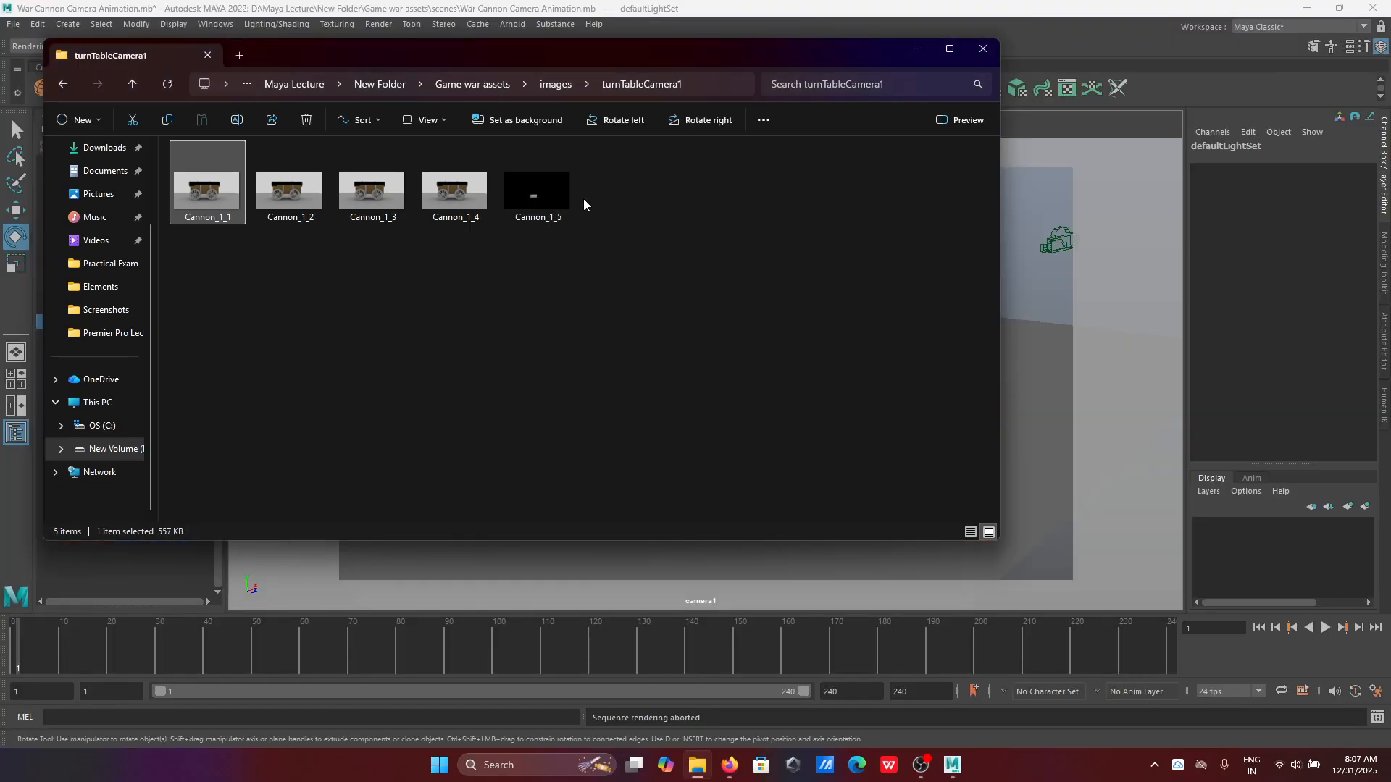
double_click(555, 192)
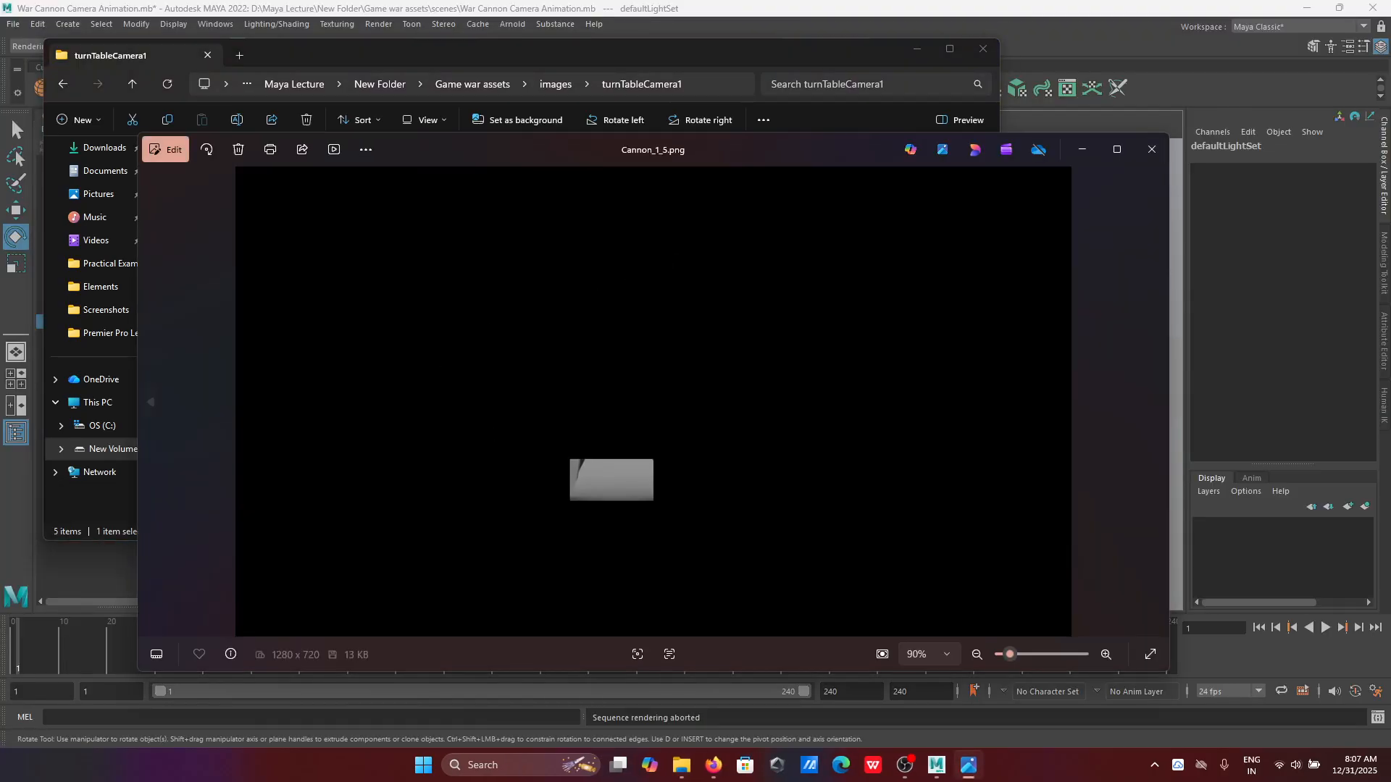
click(1151, 149)
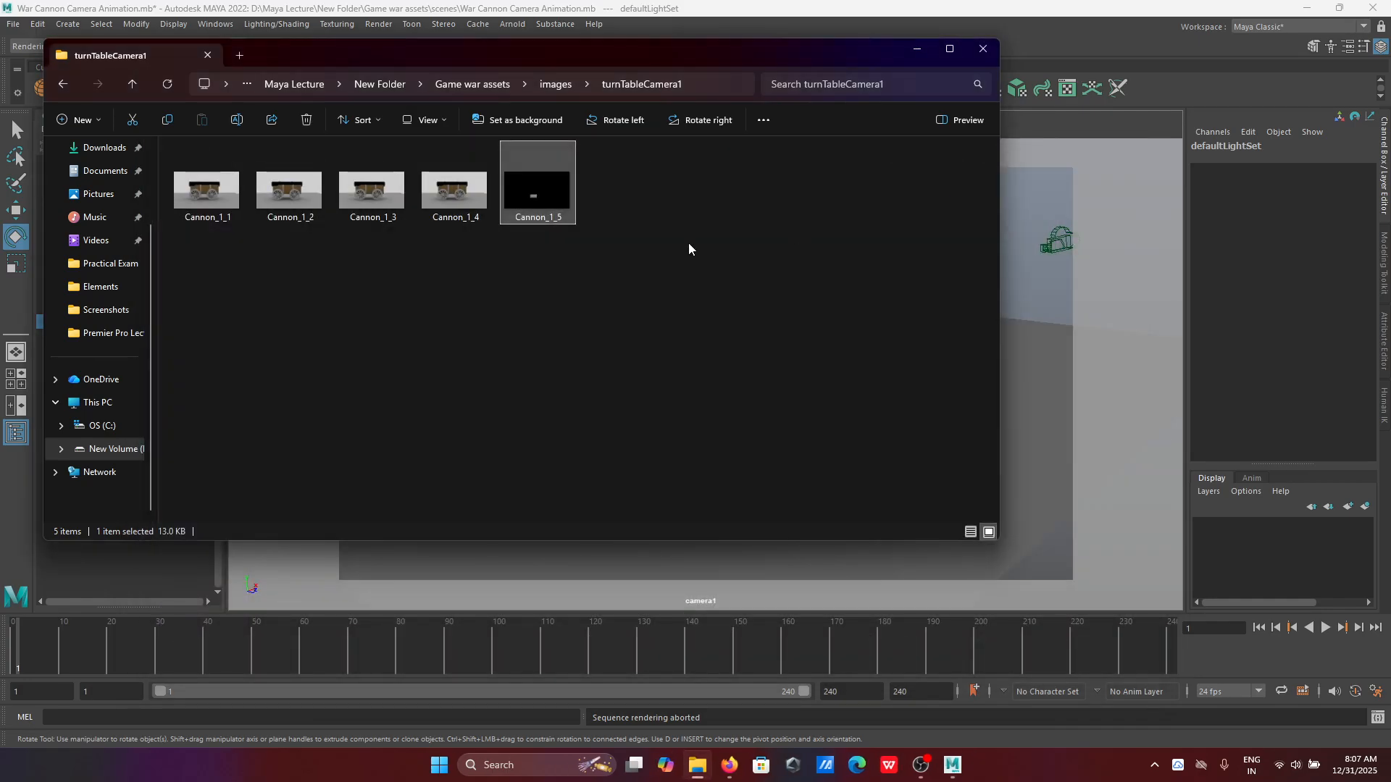
key(shift+Delete)
key(Return)
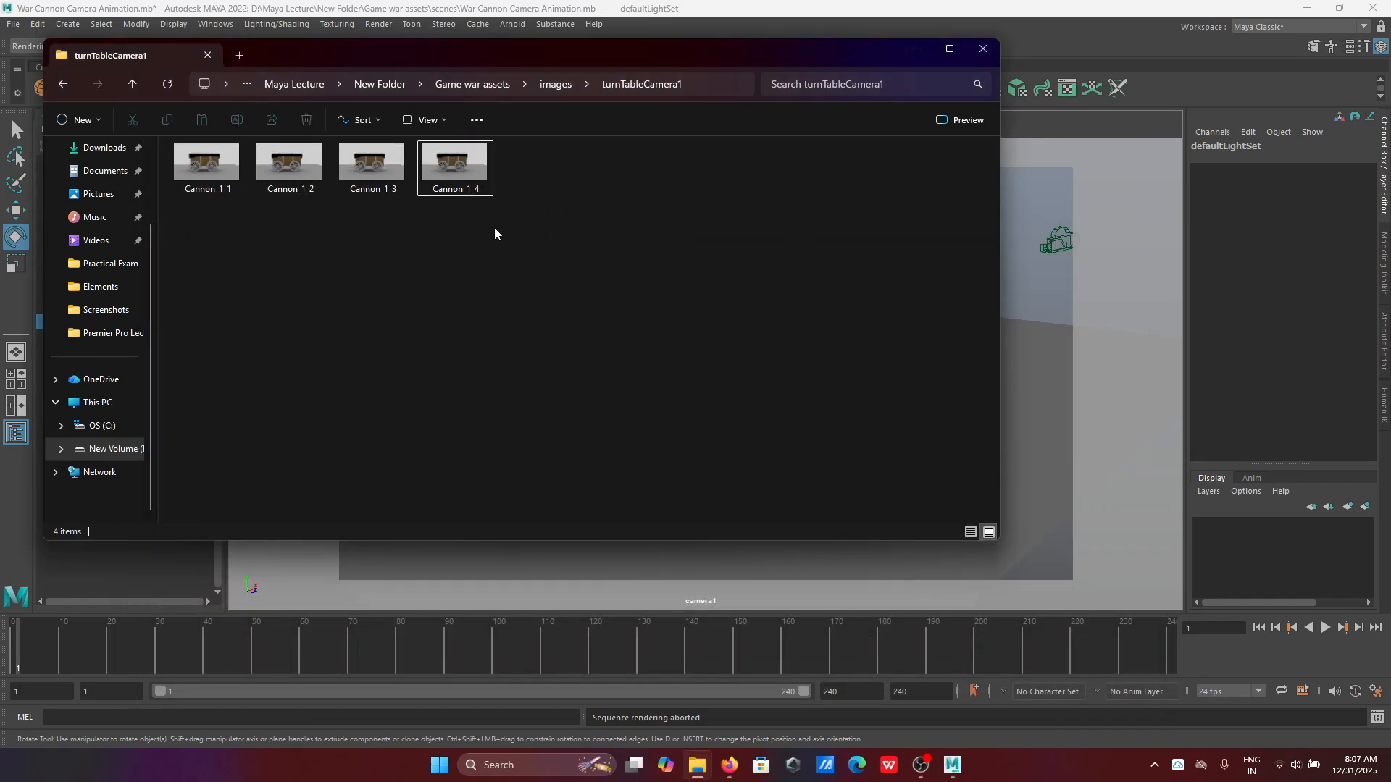
click(917, 49)
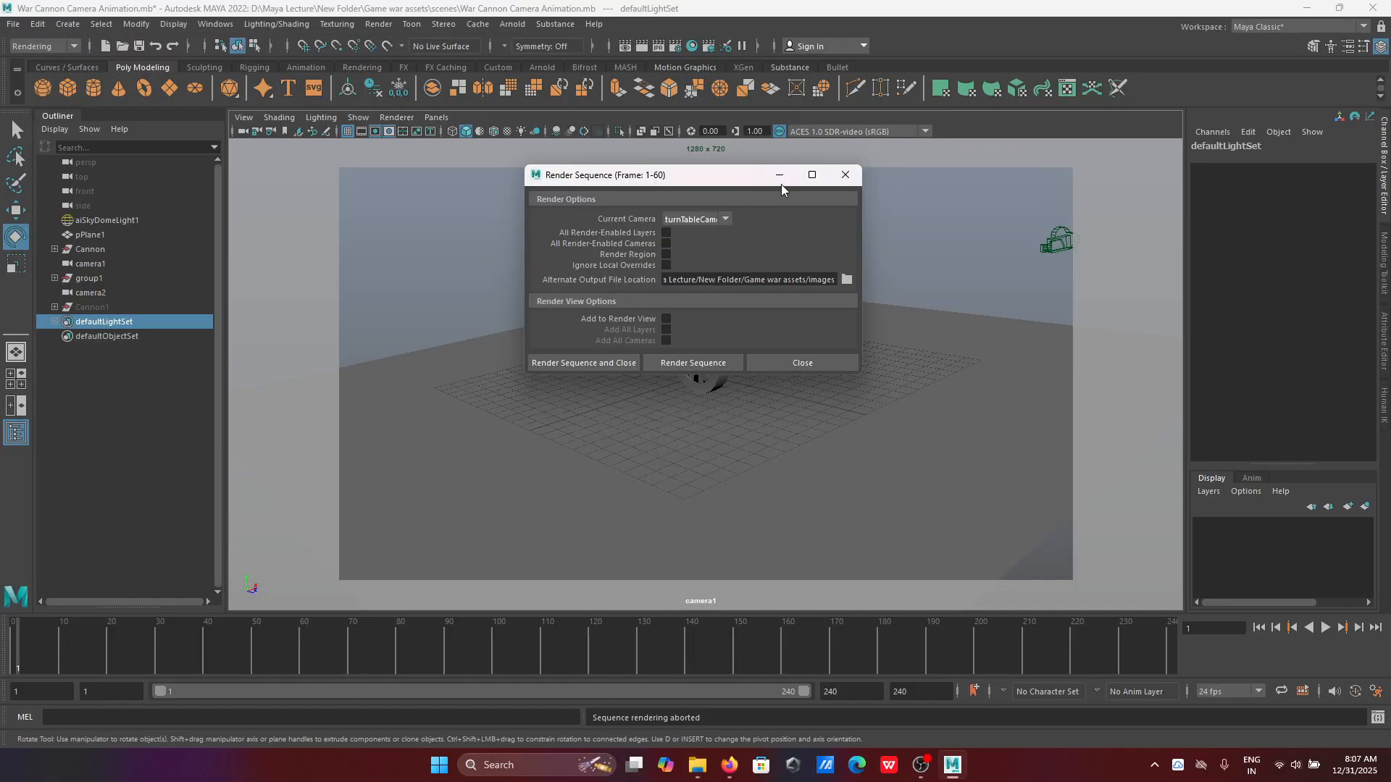
Step: Close the Render Sequence window, preview the animation playback through camera1 and rewind to the first frame
click(845, 175)
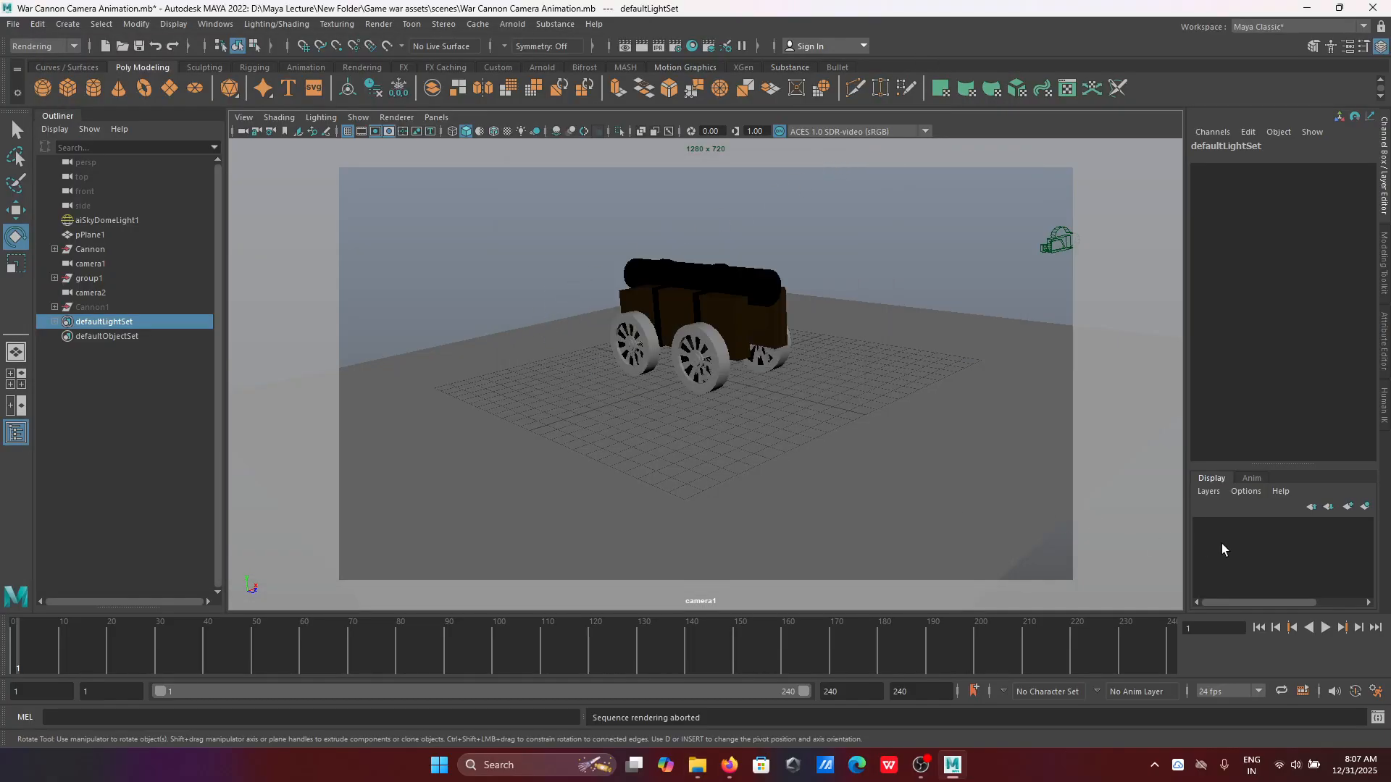
click(1325, 628)
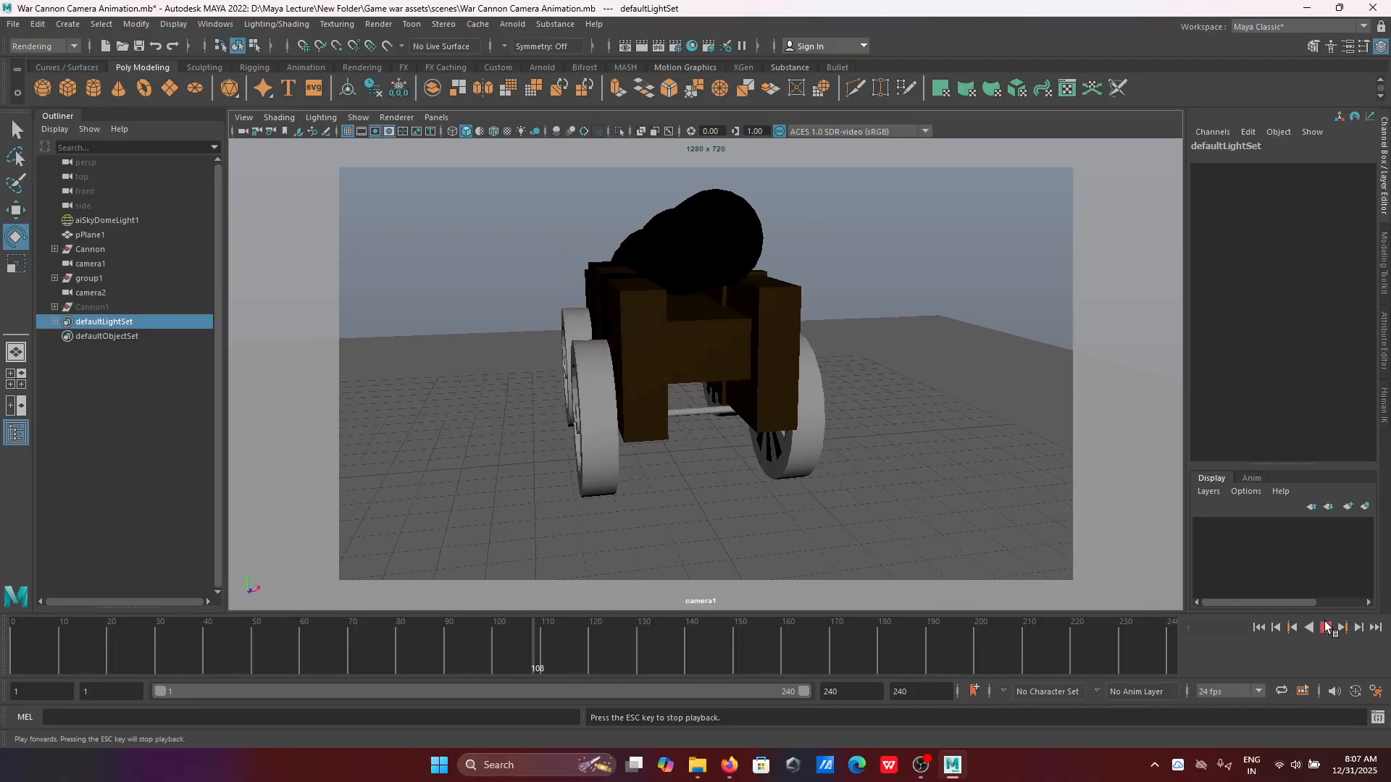
click(1324, 627)
click(1258, 627)
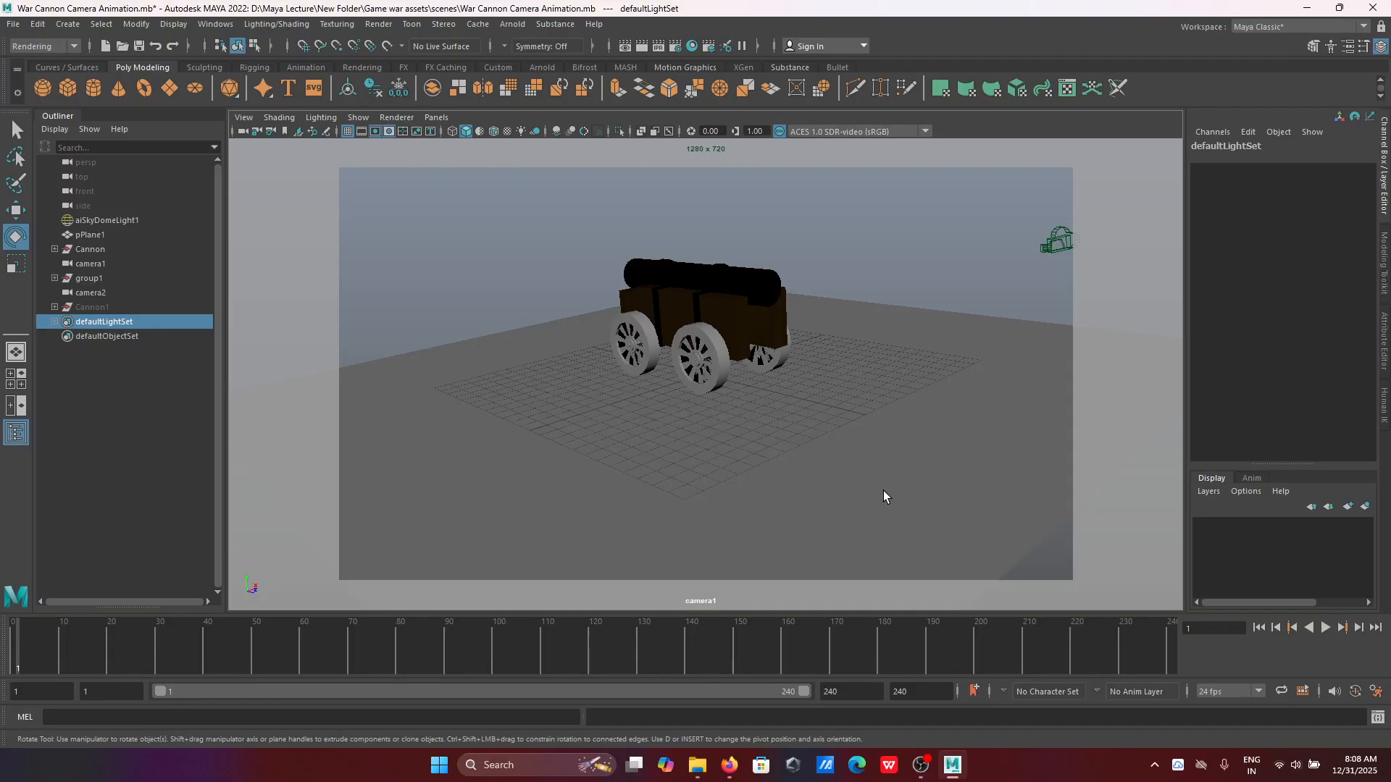
Step: Save the War Cannon Camera Animation scene
click(720, 320)
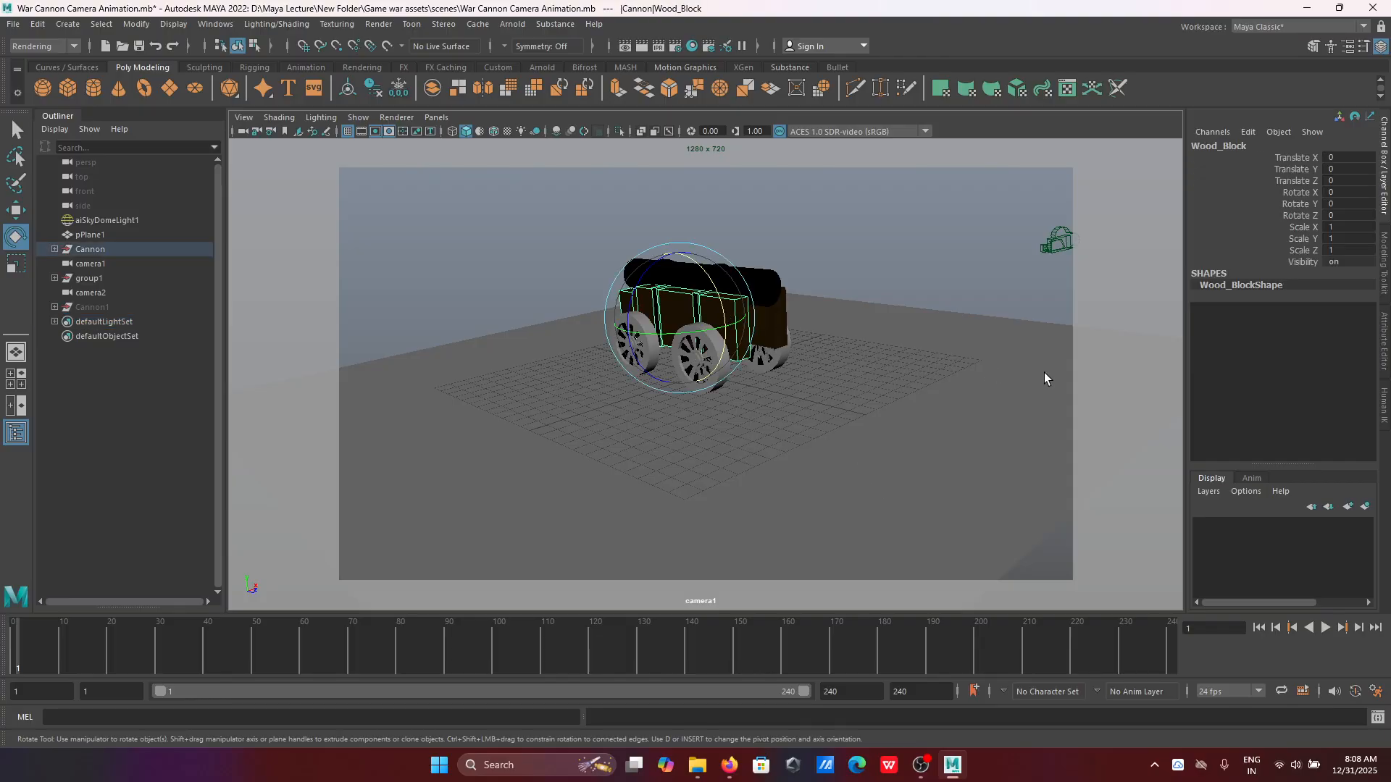
key(ctrl+s)
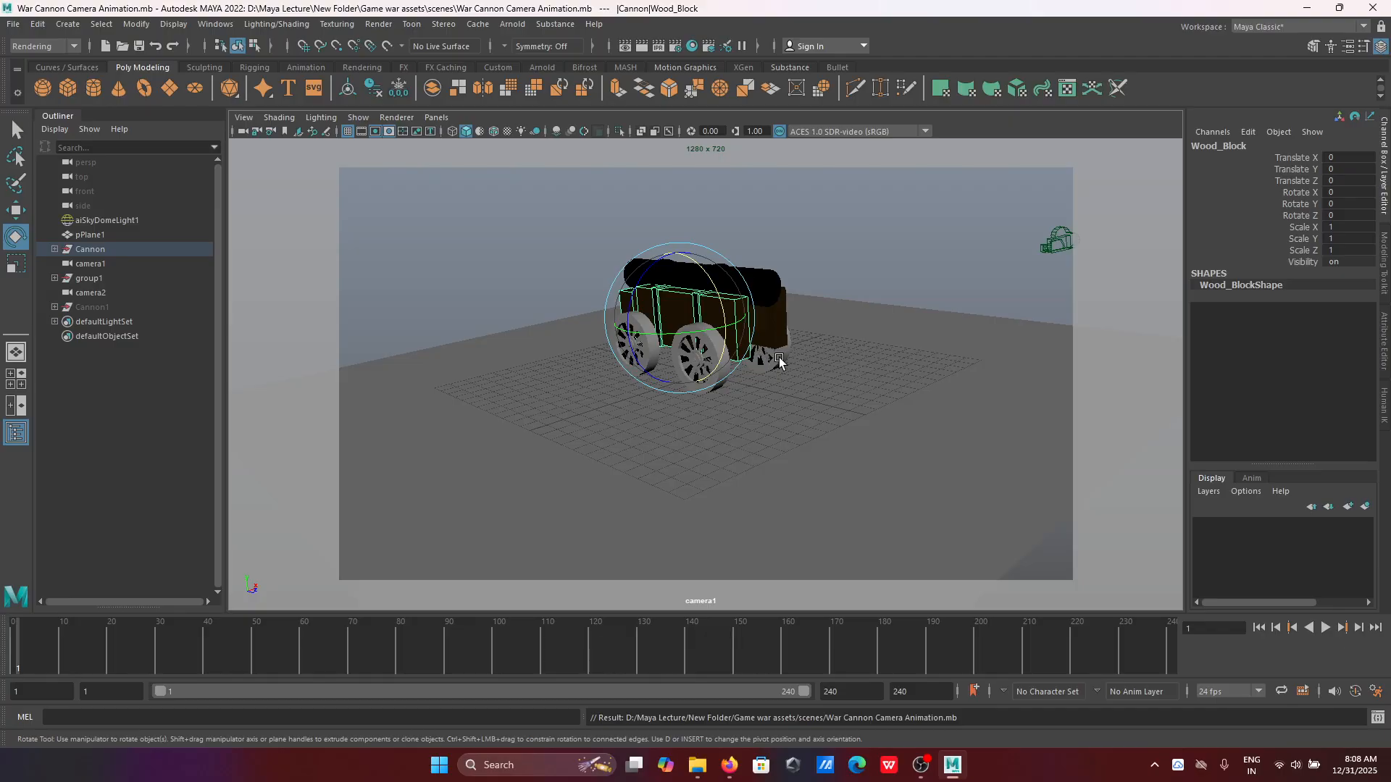
click(908, 255)
key(ctrl+s)
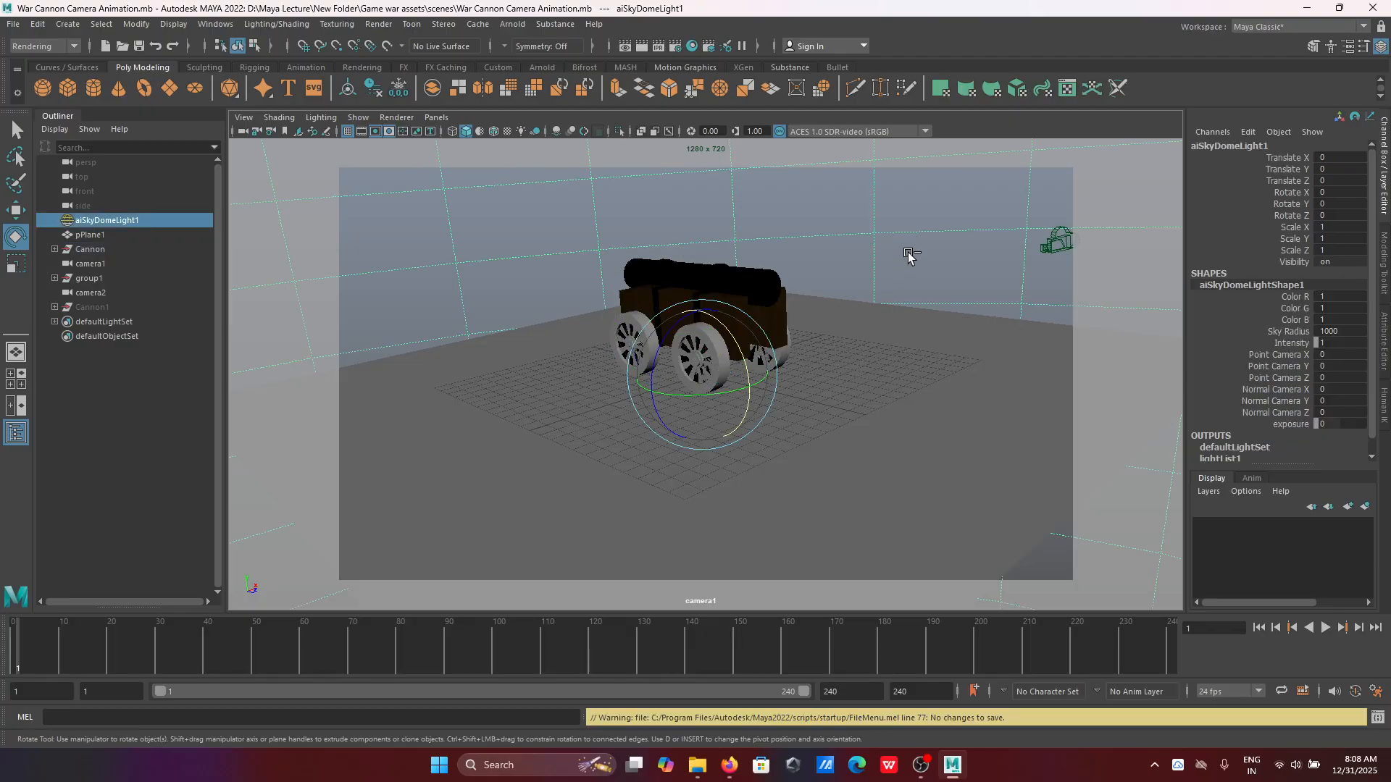
Step: Close Maya and switch to the Google Meet call in Firefox
click(1380, 12)
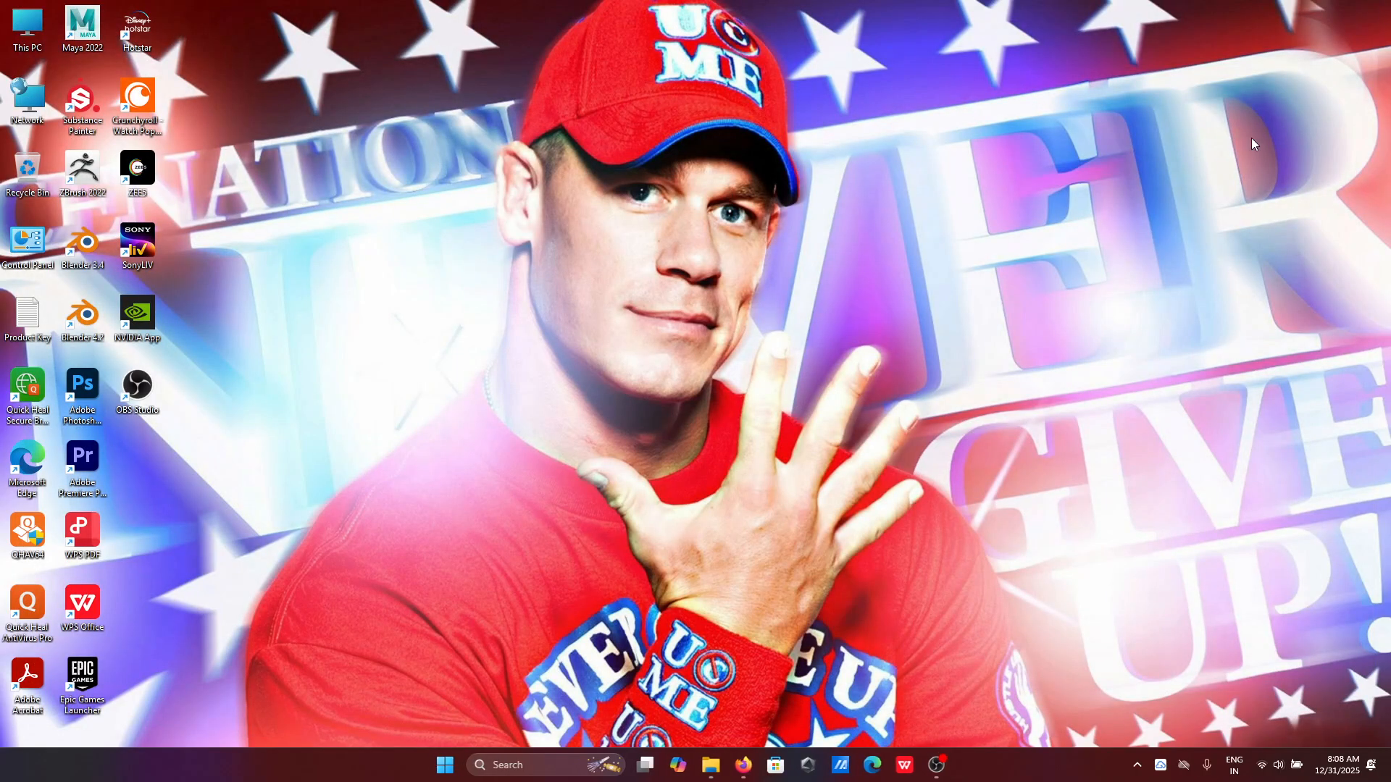
mouse_move(745, 764)
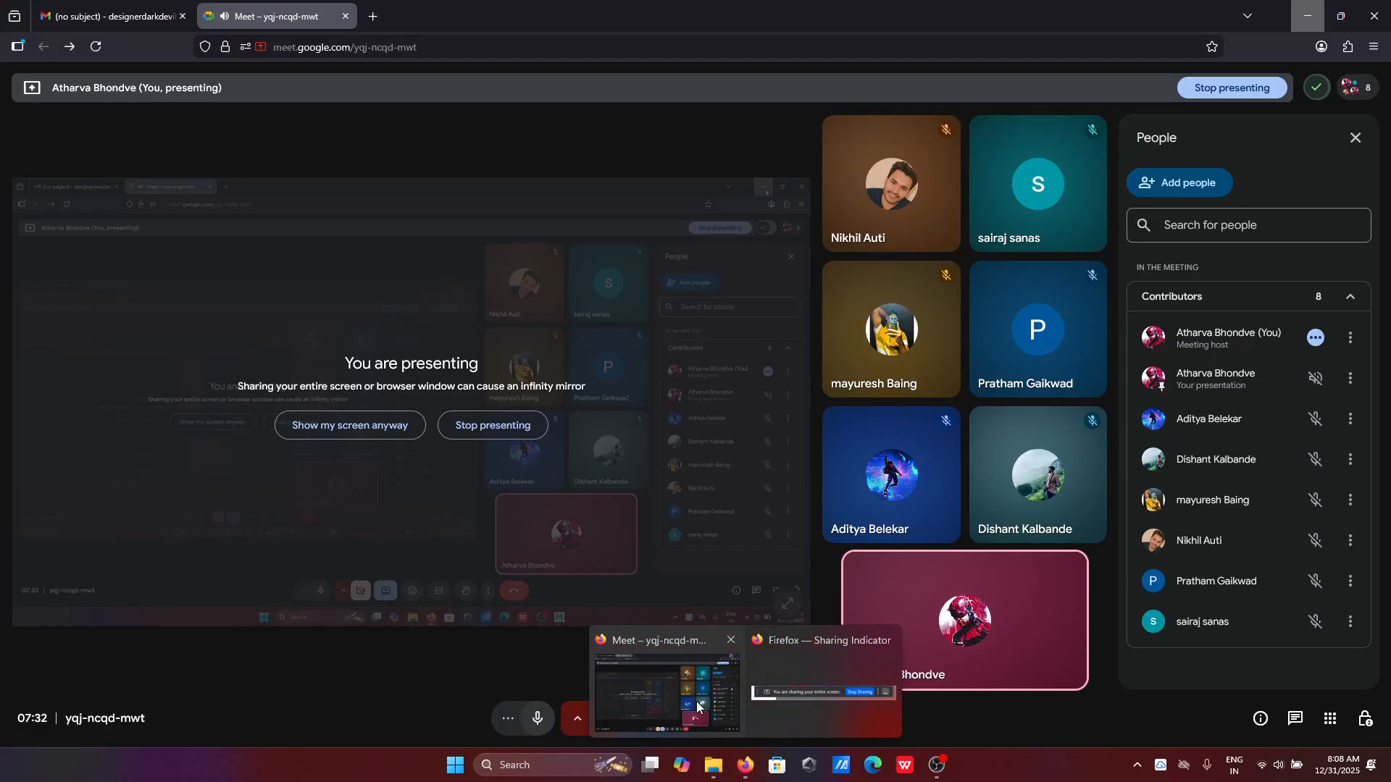
click(667, 717)
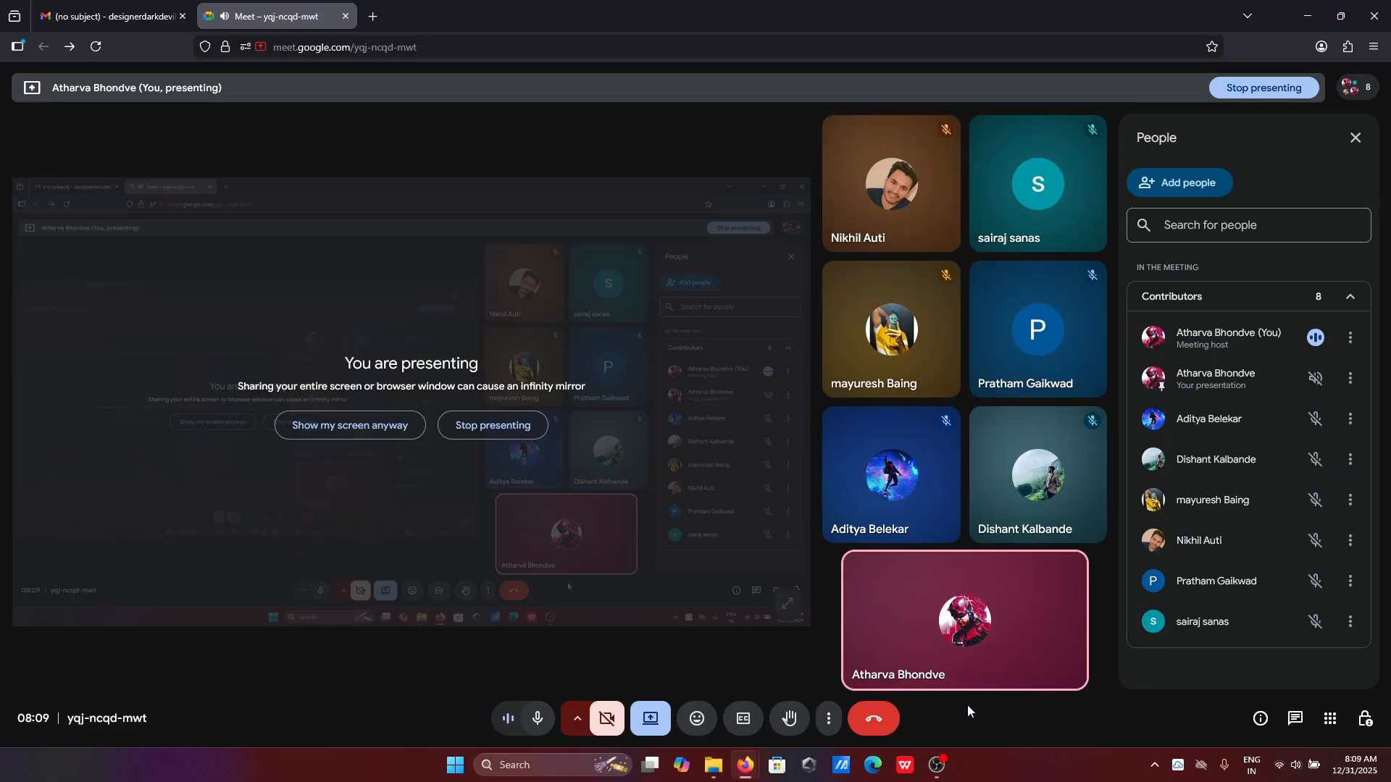
Step: Mute the microphone and stop sharing the screen in the meeting
click(539, 718)
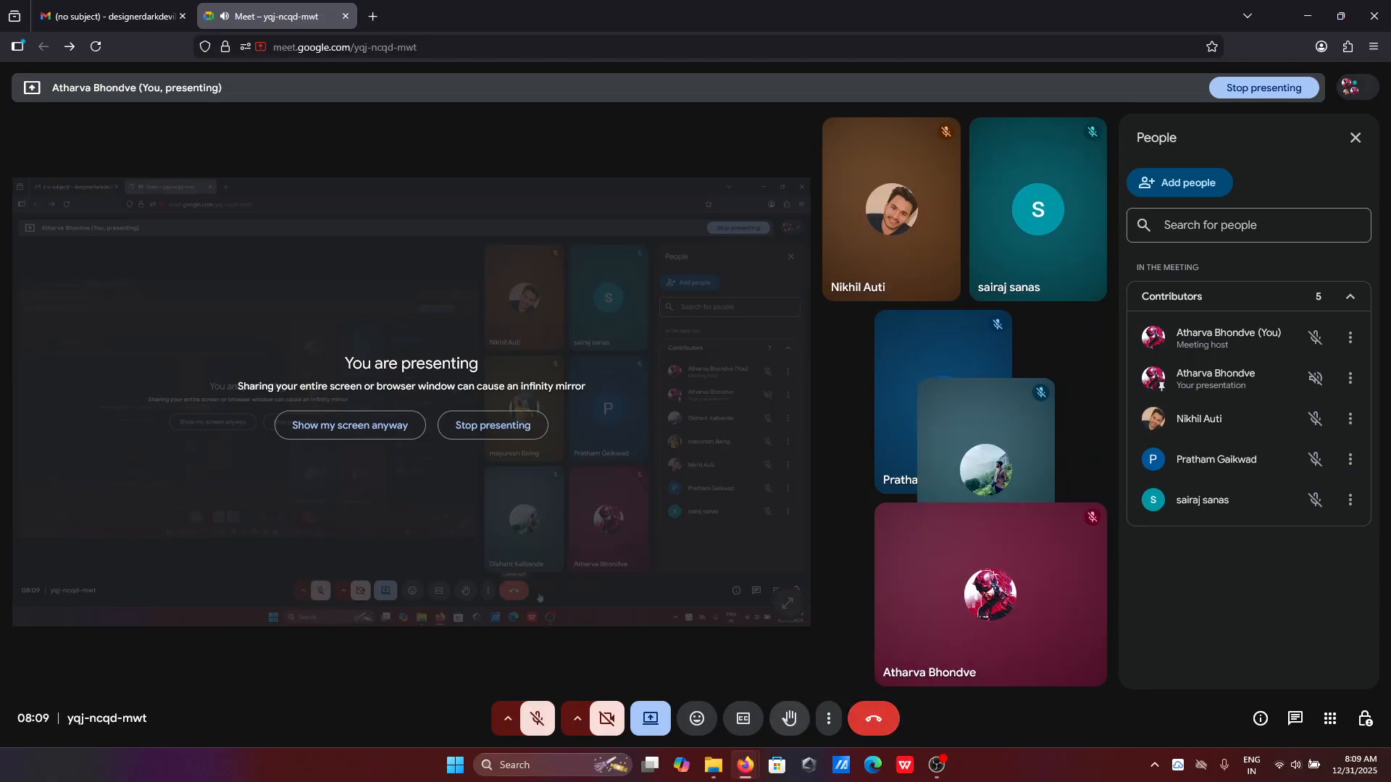
click(651, 719)
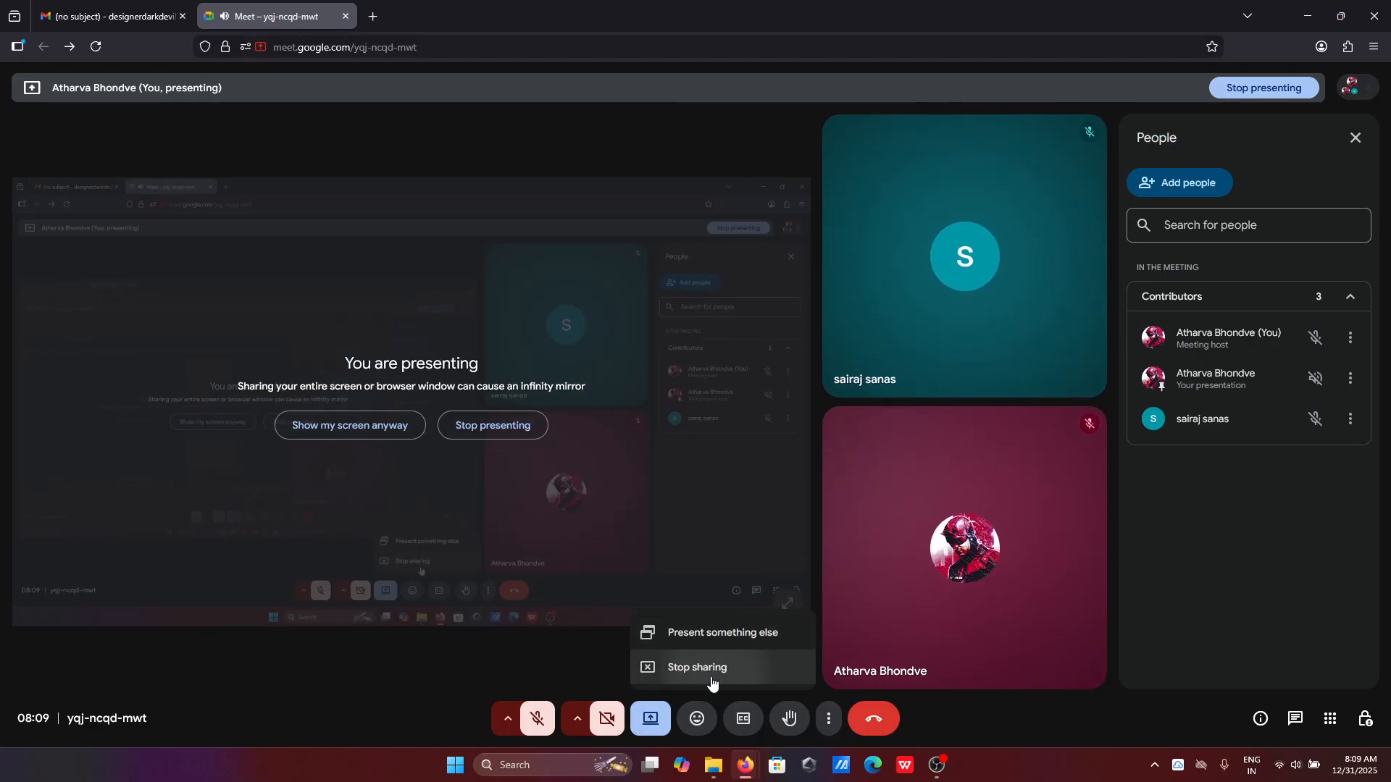
click(711, 675)
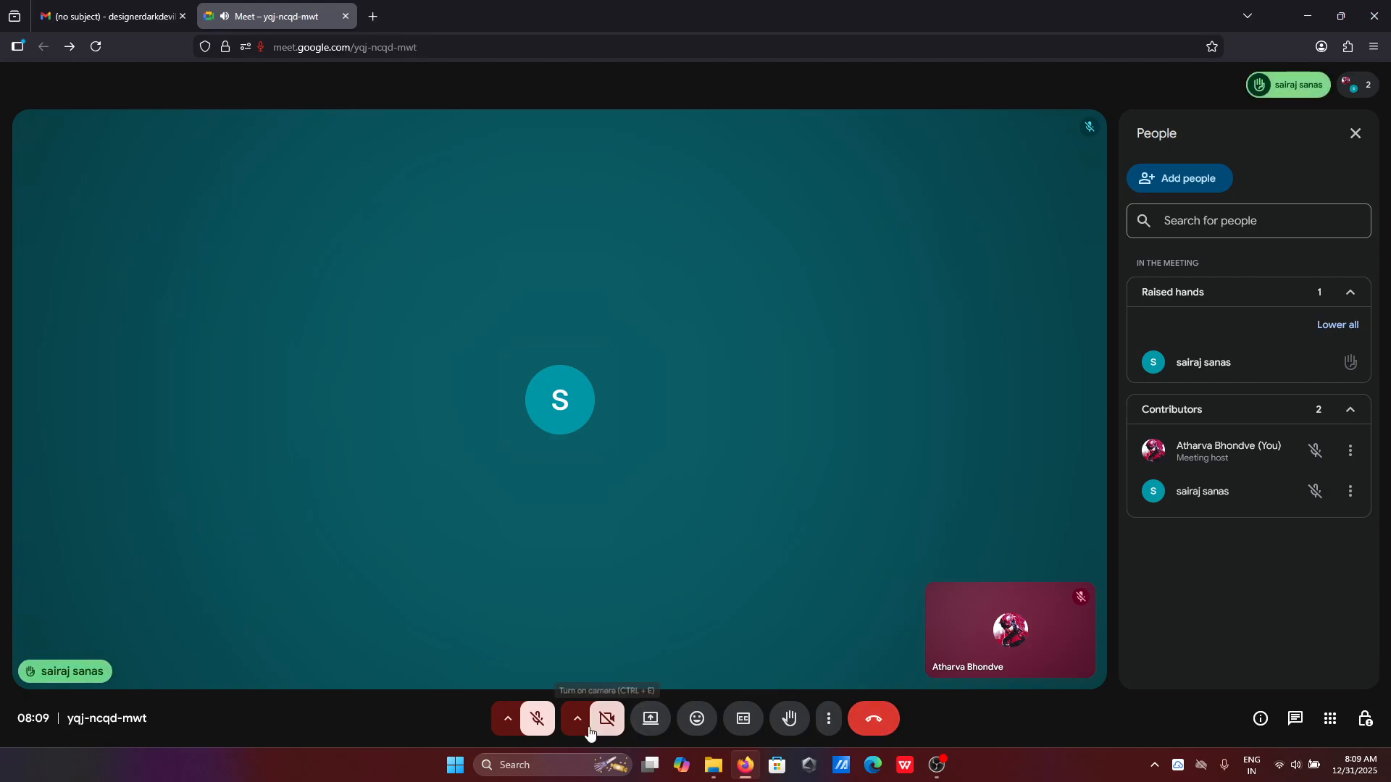
Step: Unmute the microphone and admit the guest waiting to join the meeting
click(537, 719)
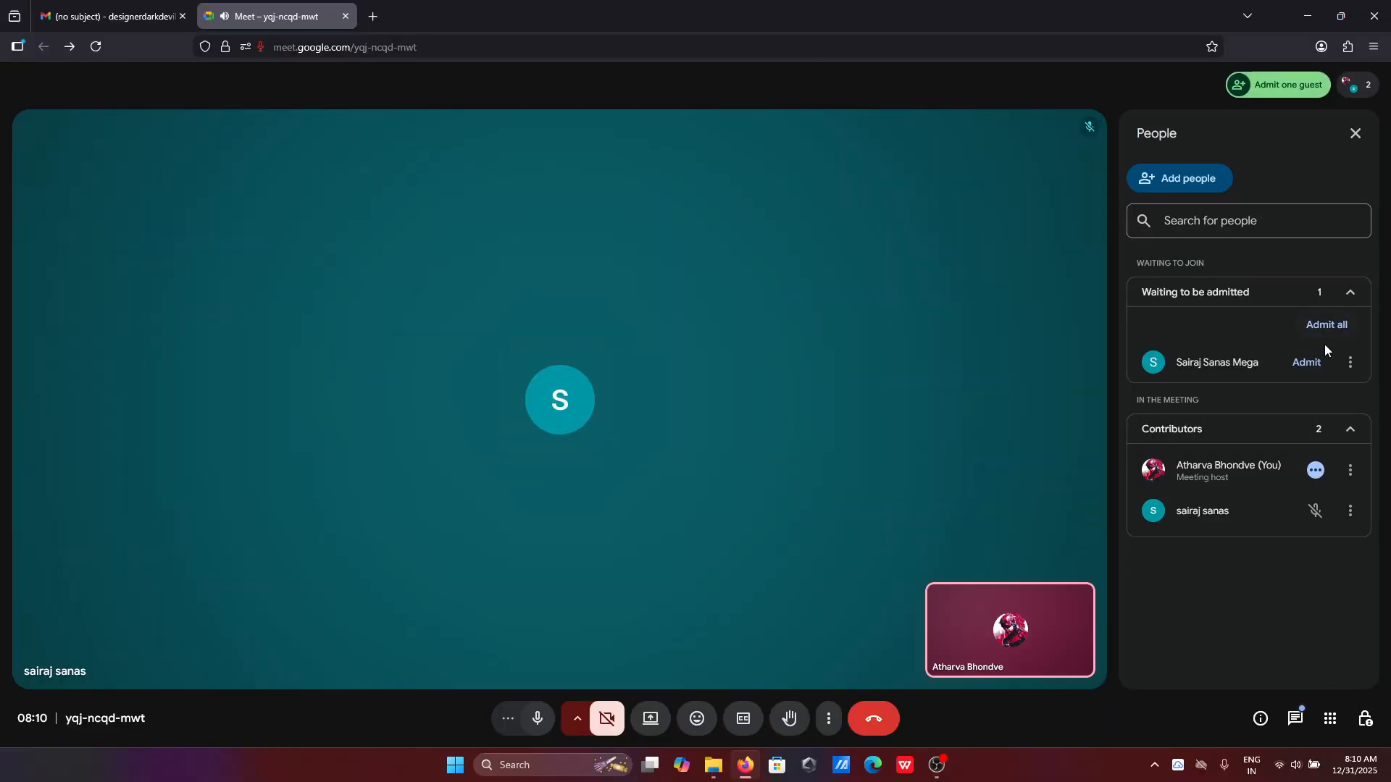
click(1308, 362)
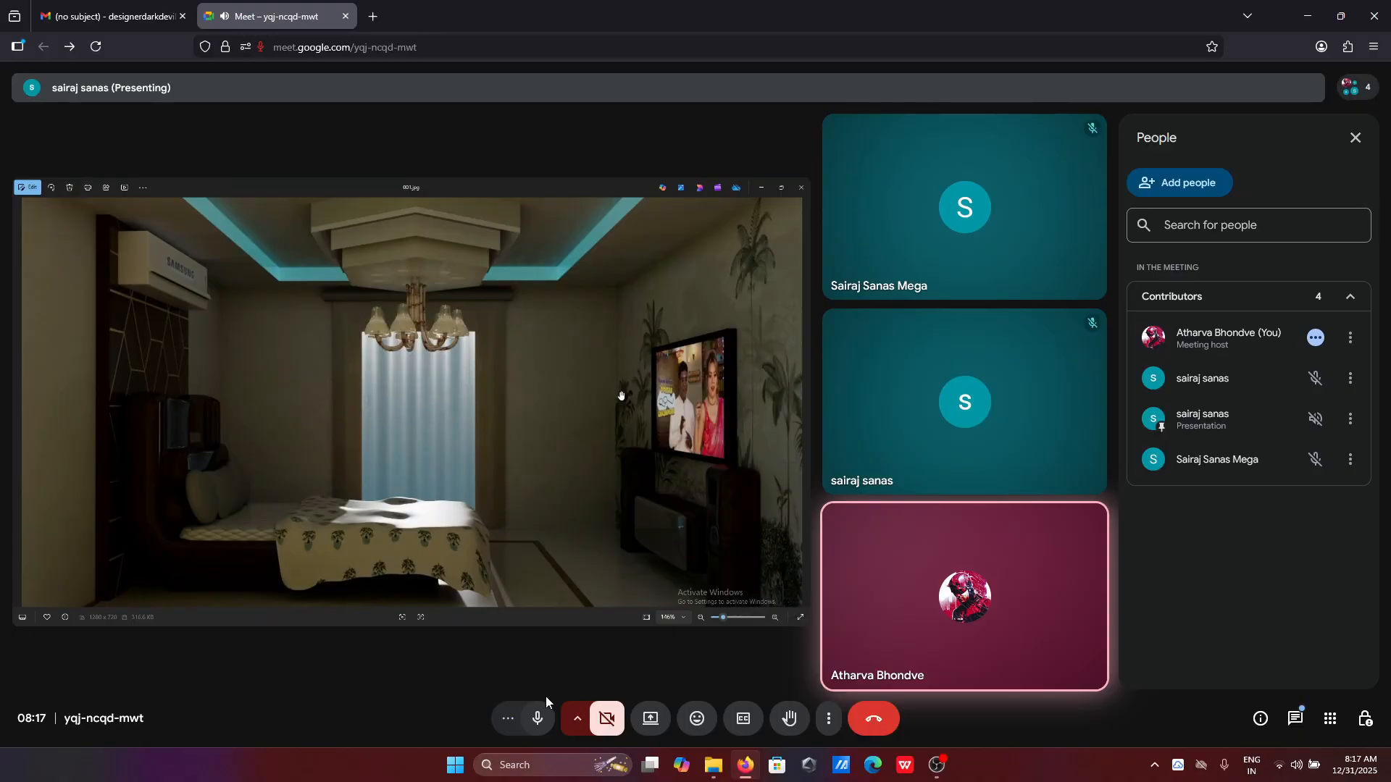
Step: Mute the microphone, then leave the meeting and return to the Meet home screen
click(537, 721)
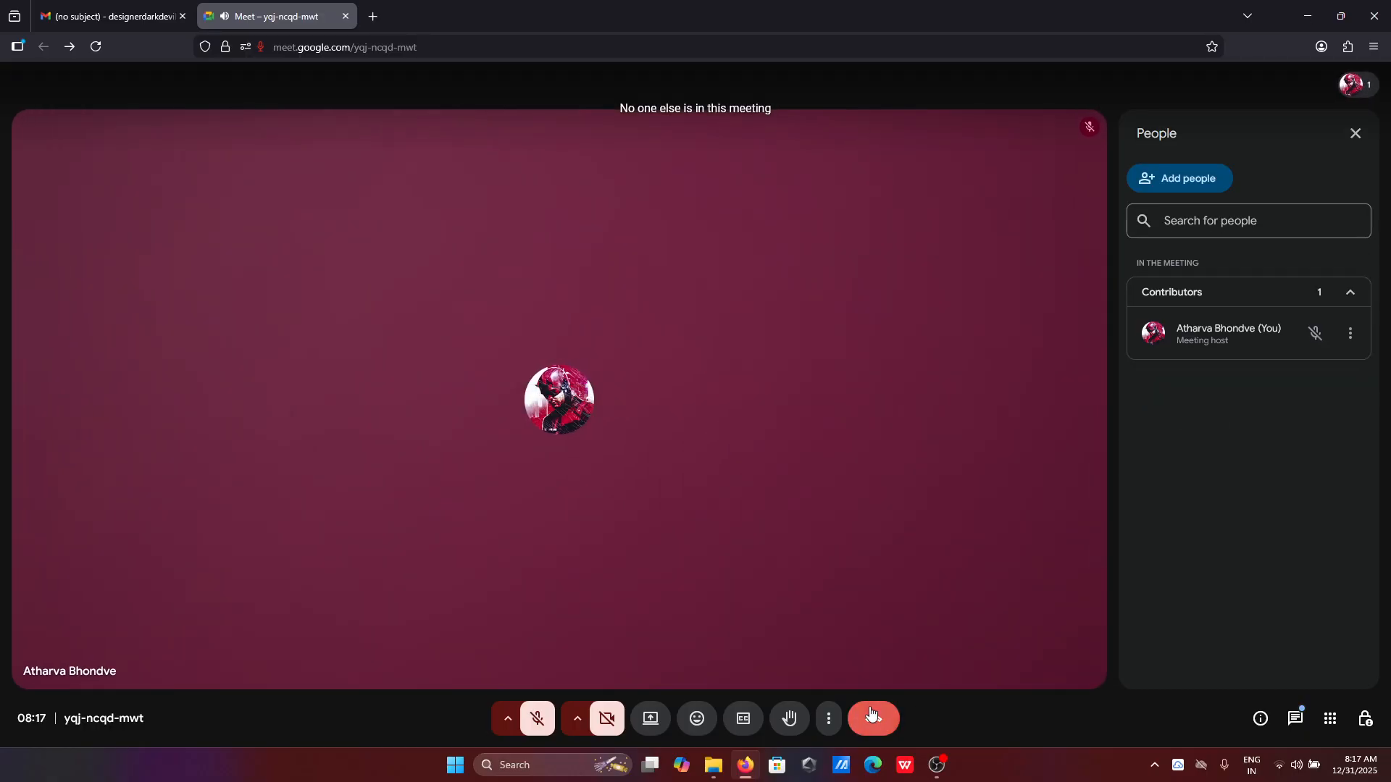
click(871, 712)
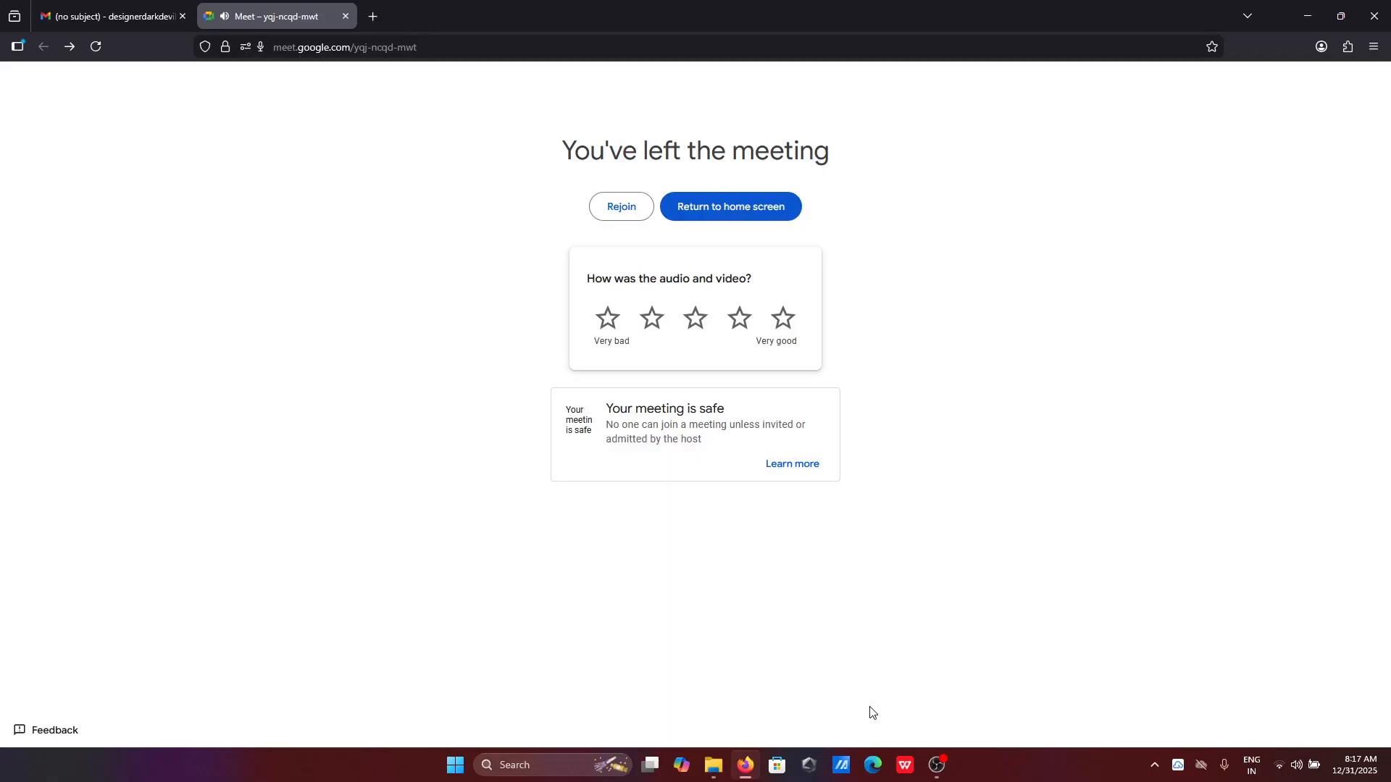
click(773, 206)
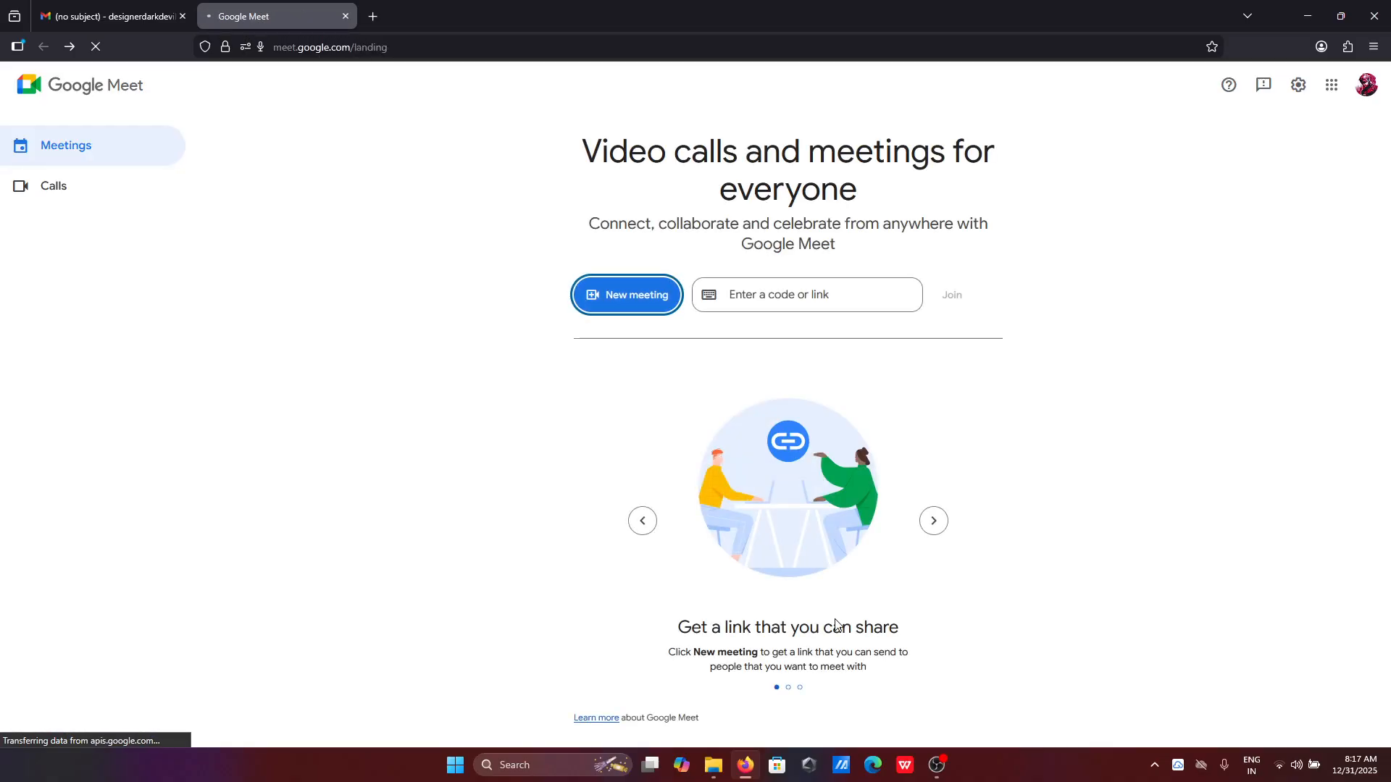